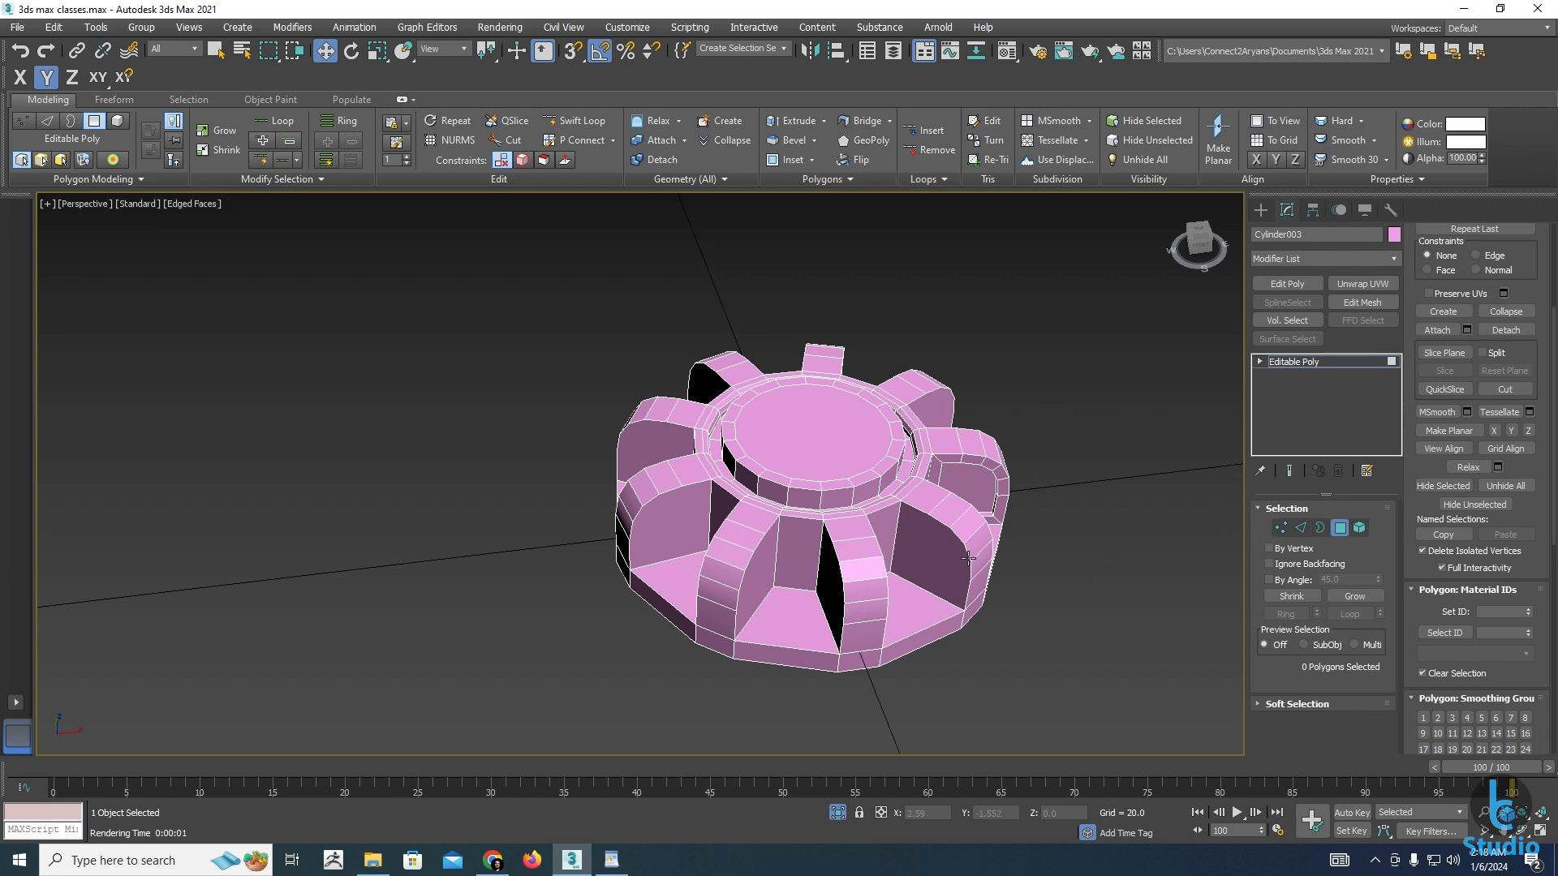
Leave polygon sub-object editing on the ribbed cylinder and return to the whole object
alt+middle_drag(948, 601, 887, 587)
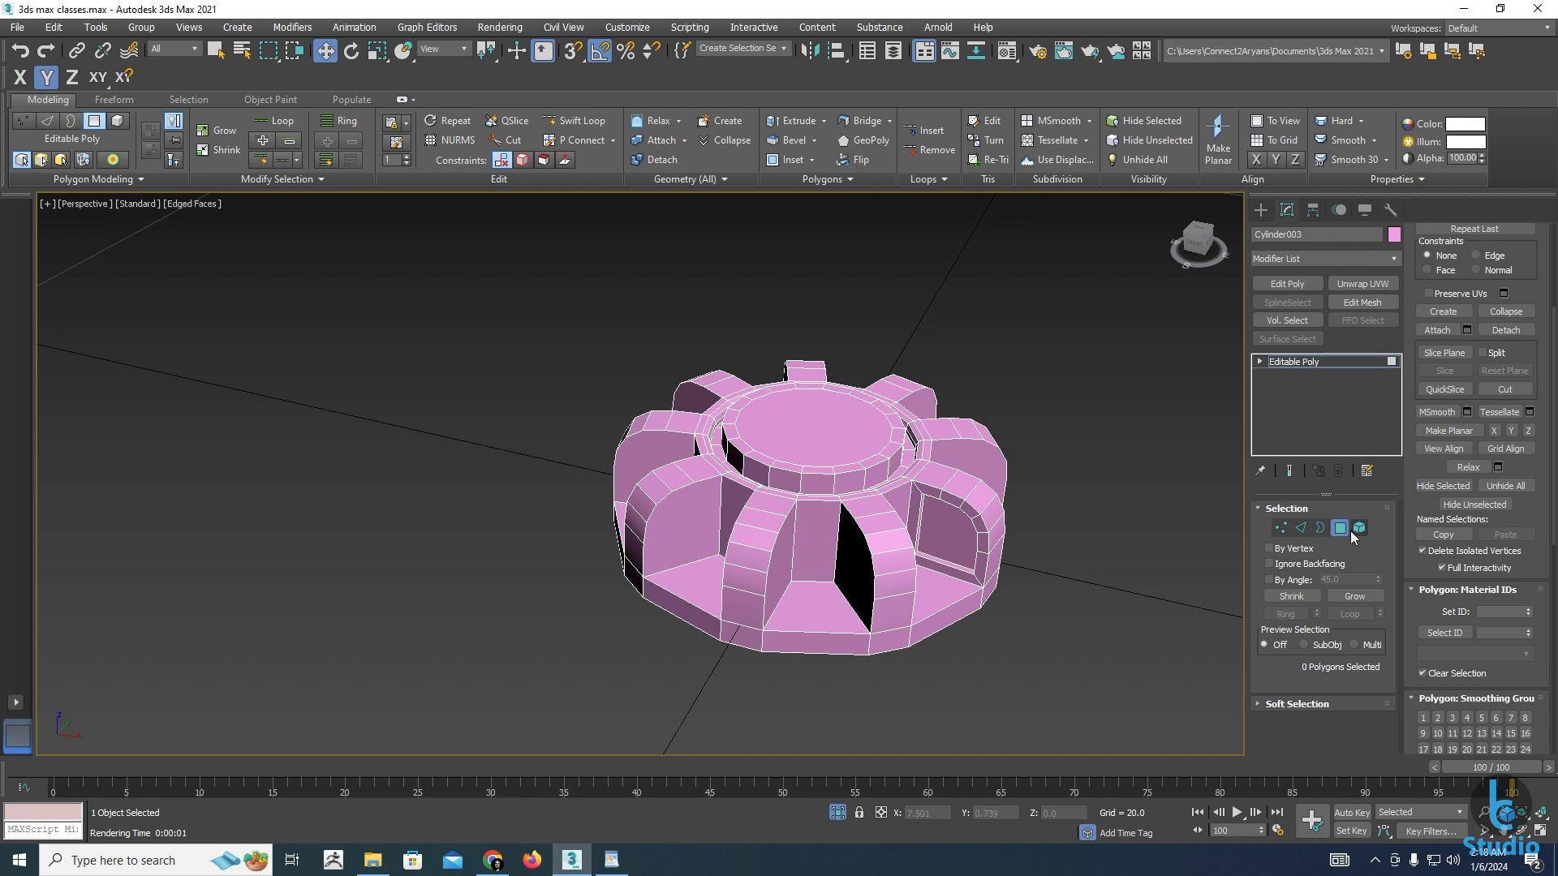
click(1340, 528)
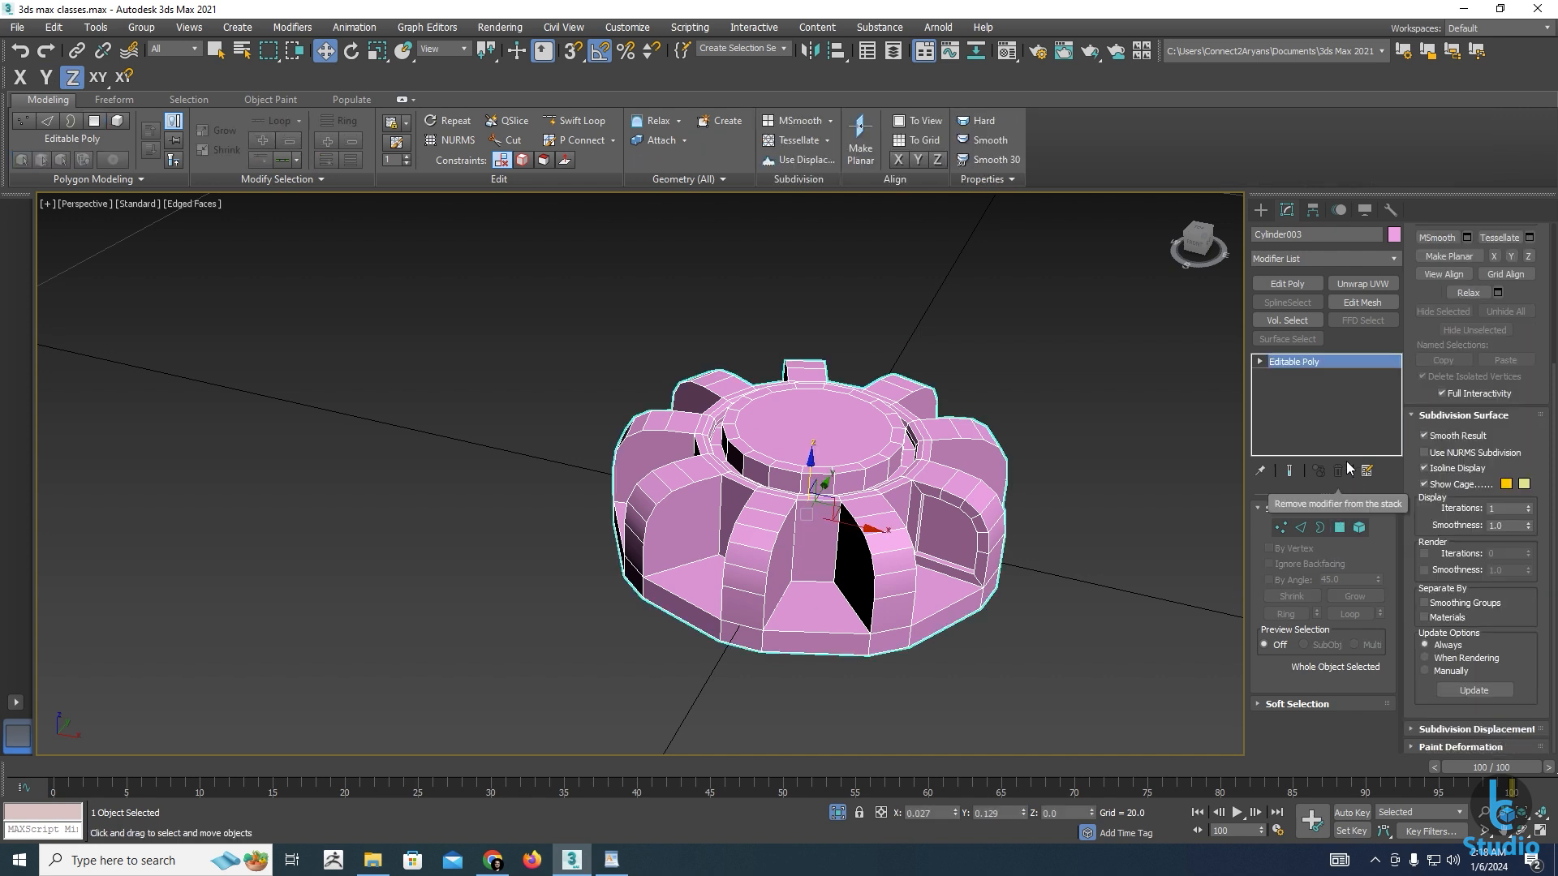
click(1394, 260)
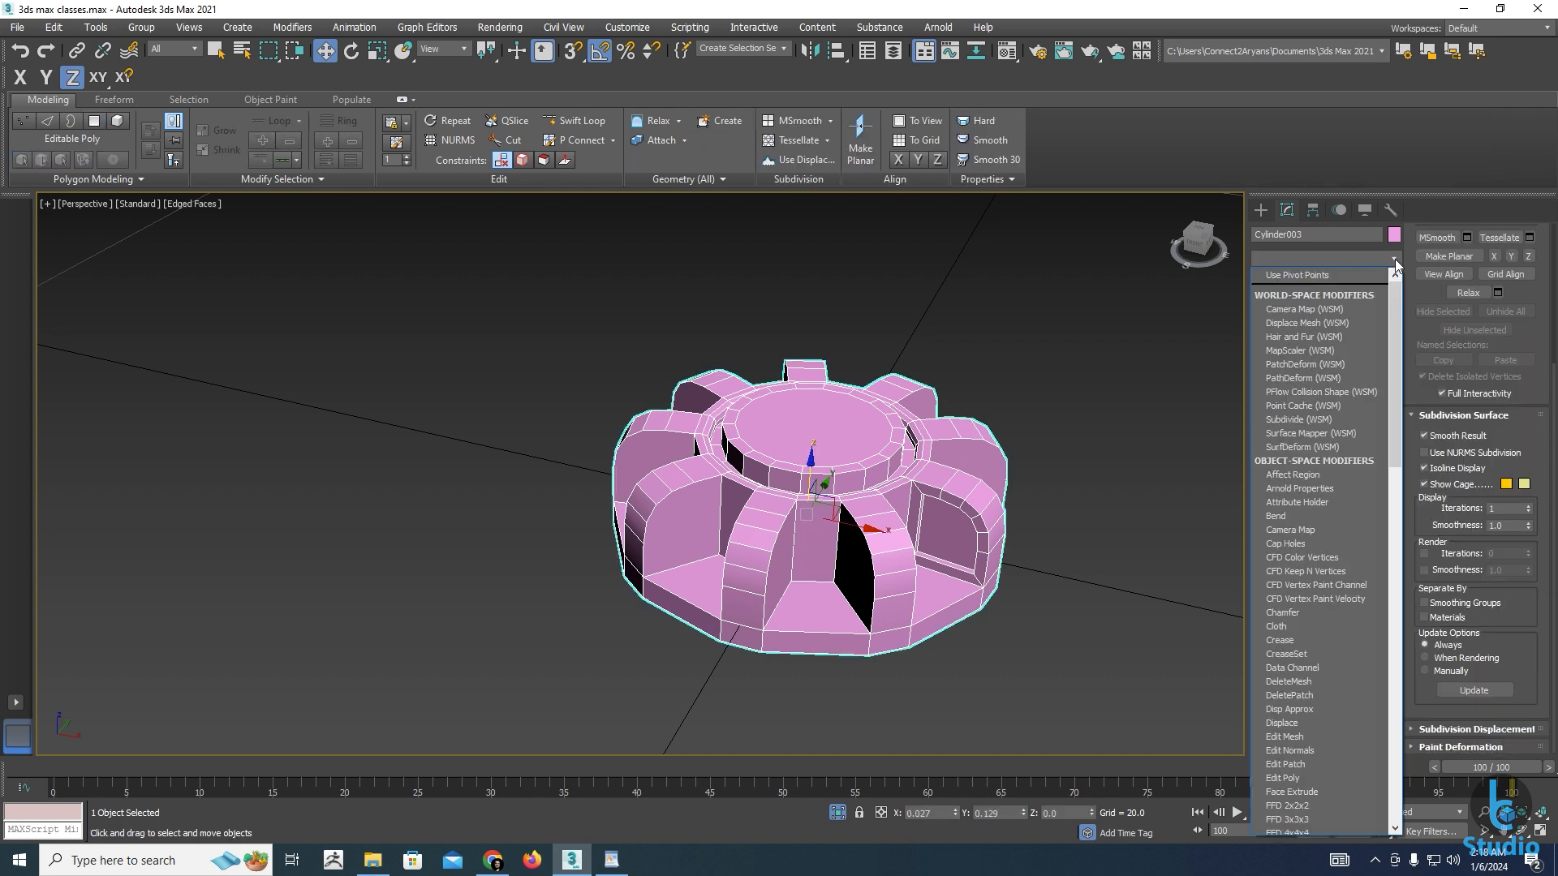
click(1395, 260)
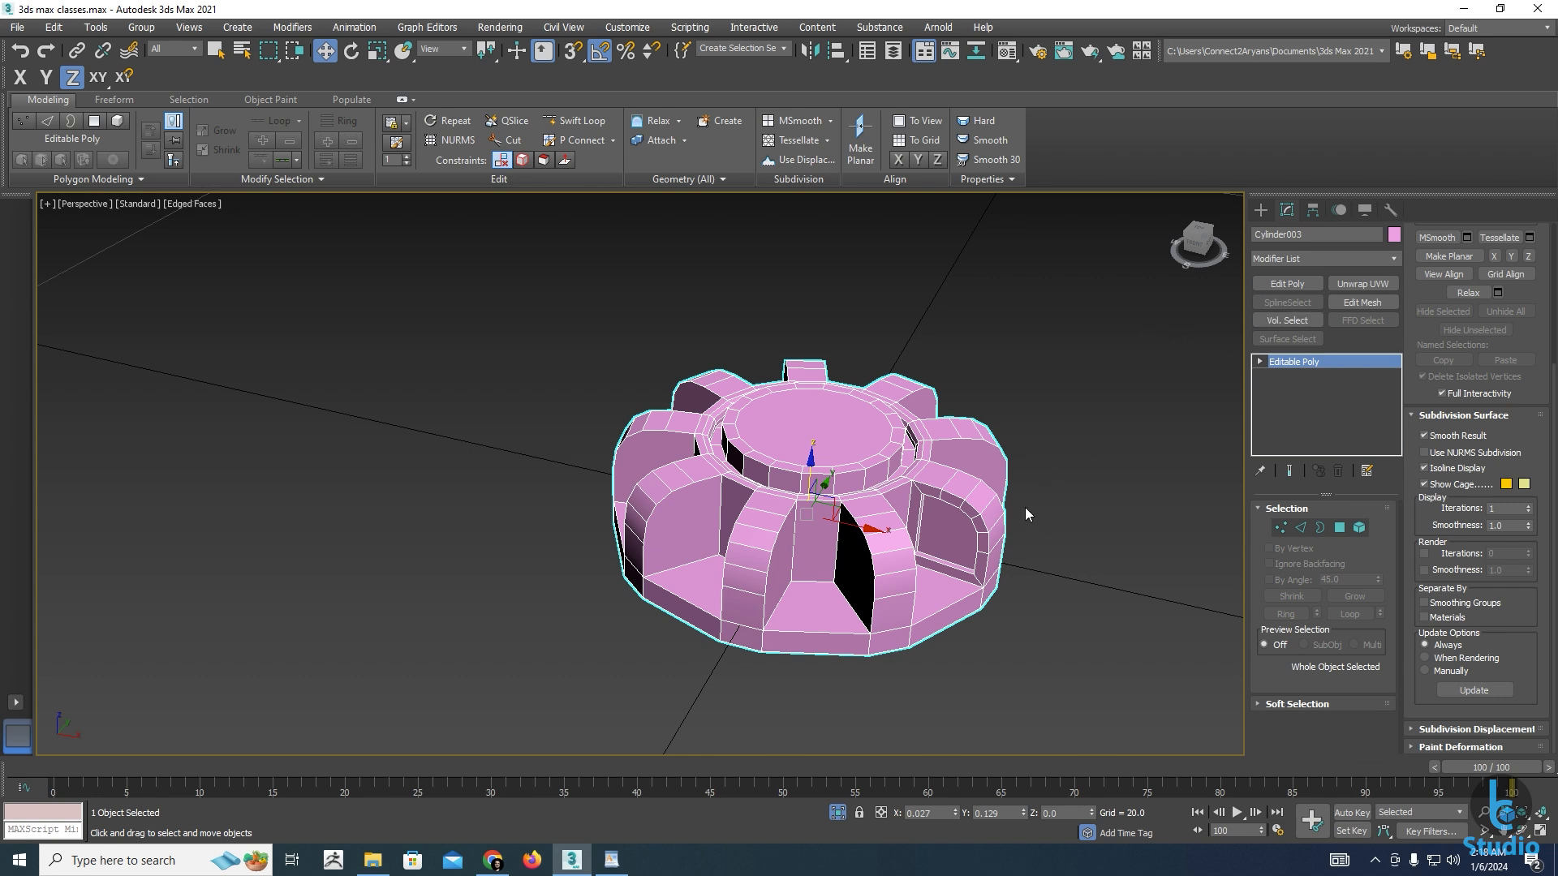
Move the ribbed cylinder along the X axis to about X -12.7, away from the grid origin
middle_drag(968, 525, 819, 531)
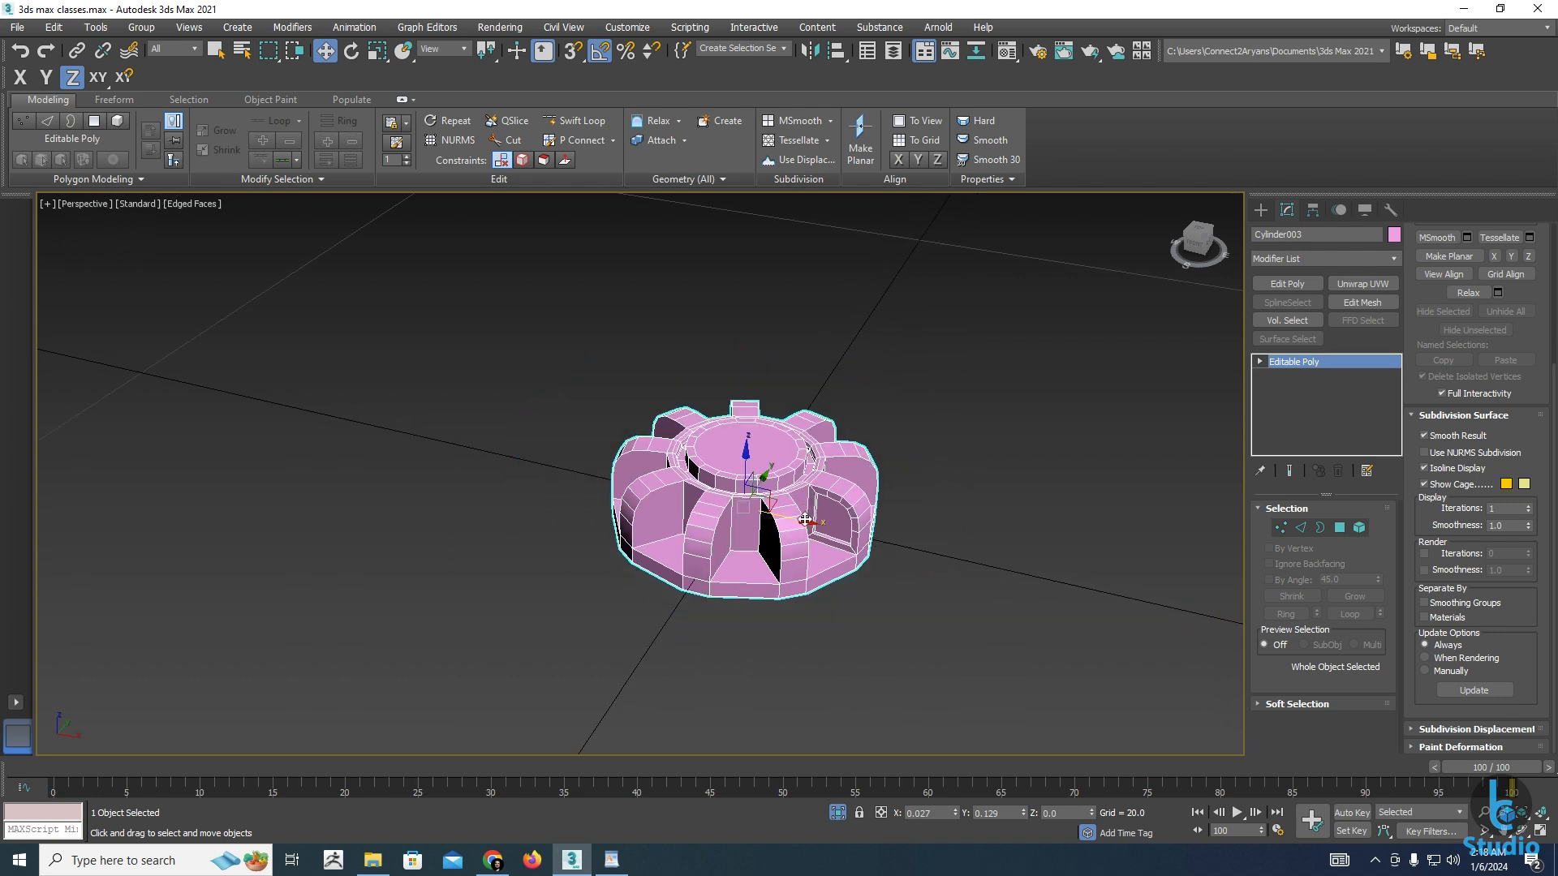
key(F5)
scroll(819, 532, down, 3)
middle_drag(678, 527, 534, 430)
scroll(738, 504, down, 4)
alt+middle_drag(737, 504, 766, 543)
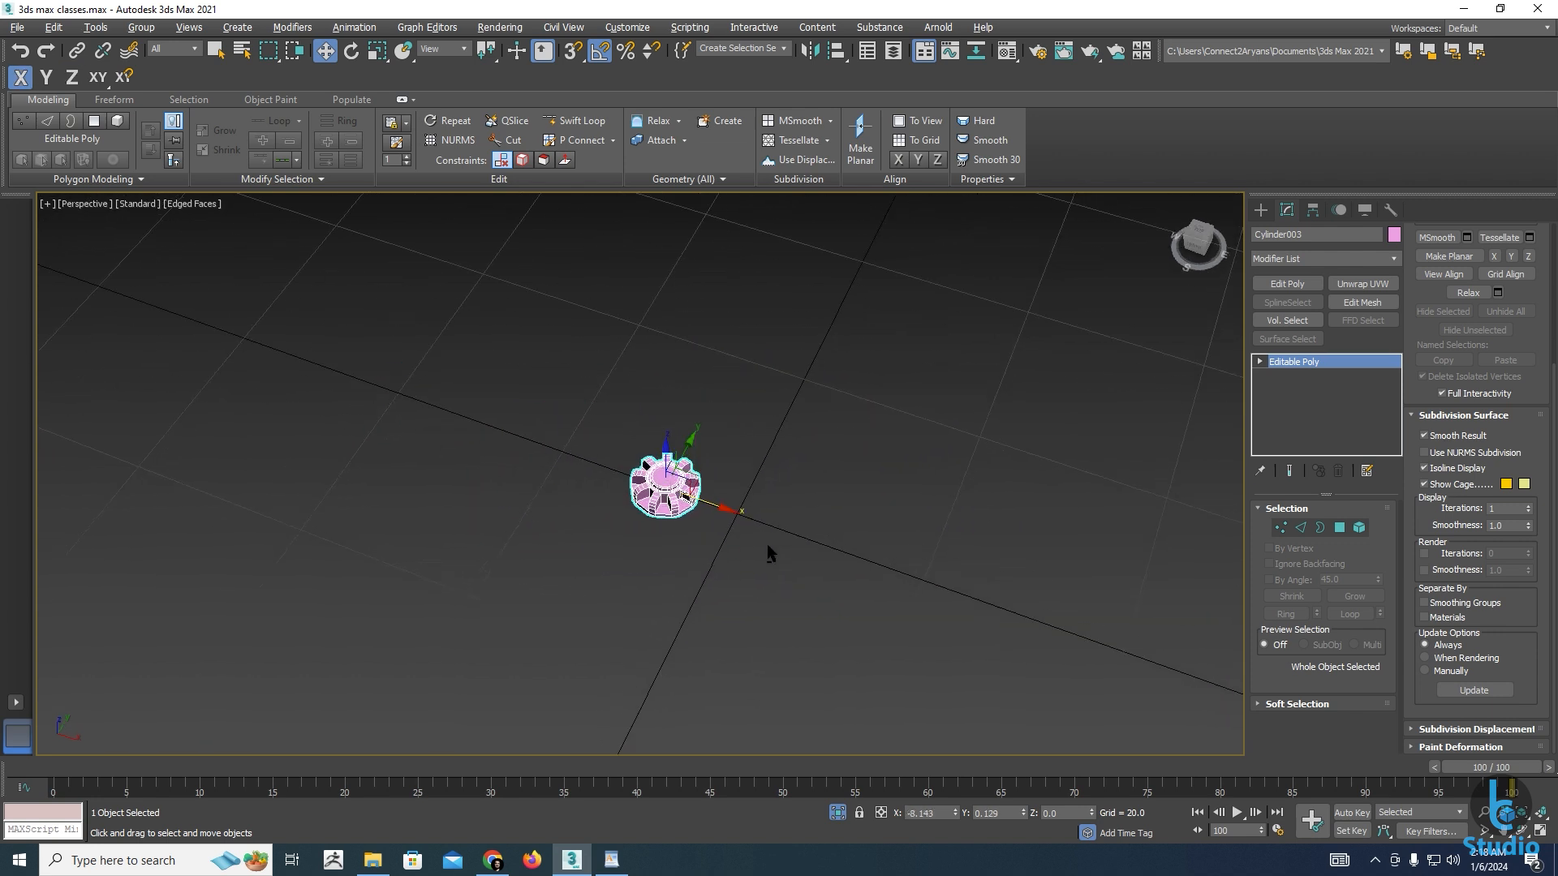
scroll(739, 531, up, 3)
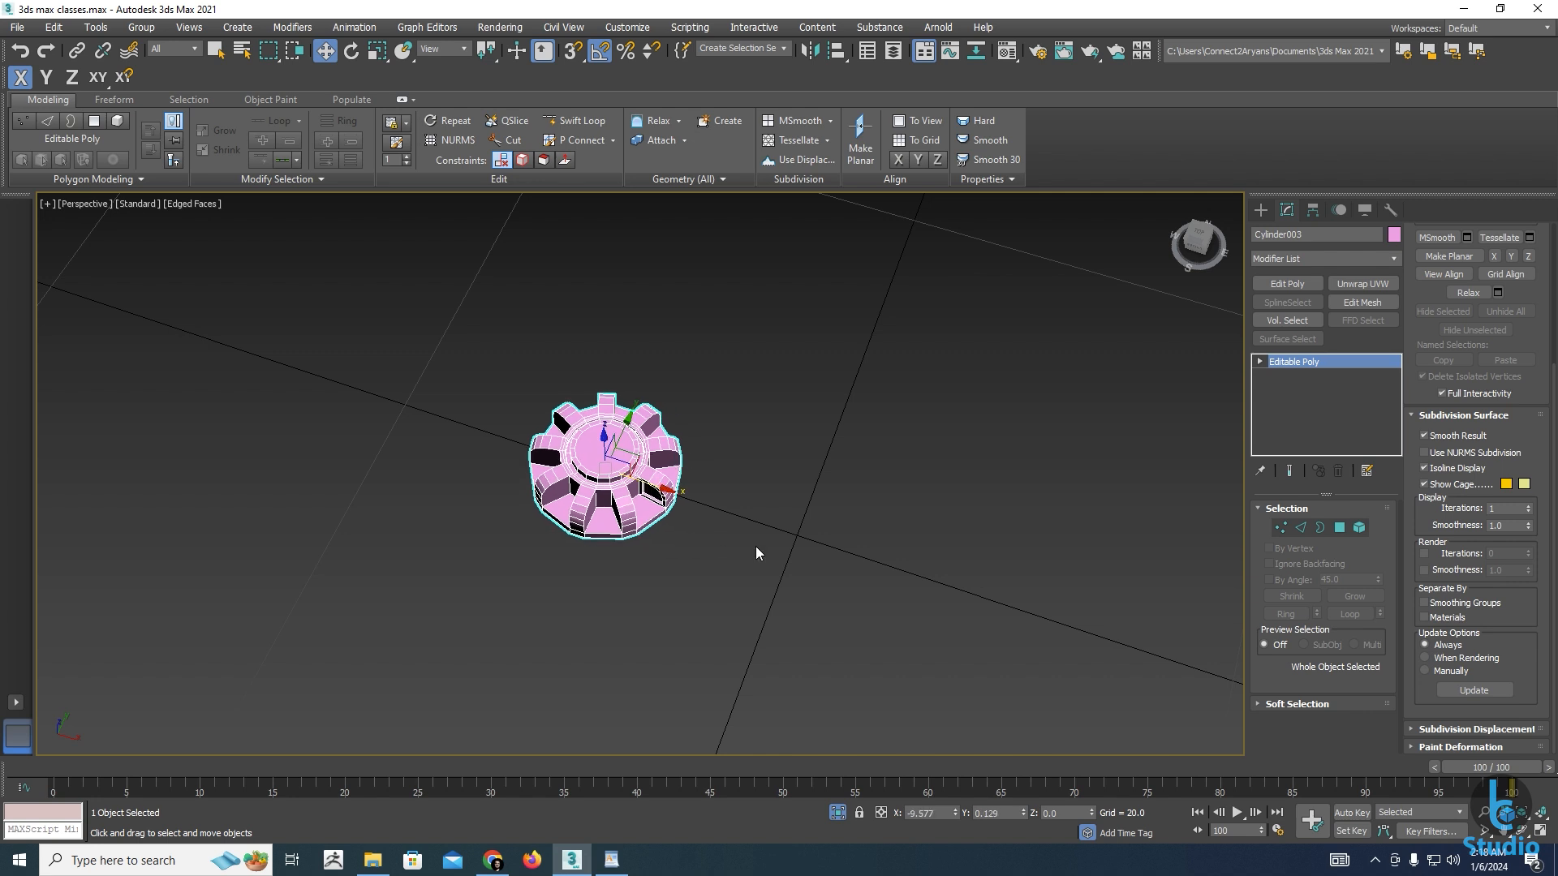
key(t)
key(z)
scroll(840, 540, down, 6)
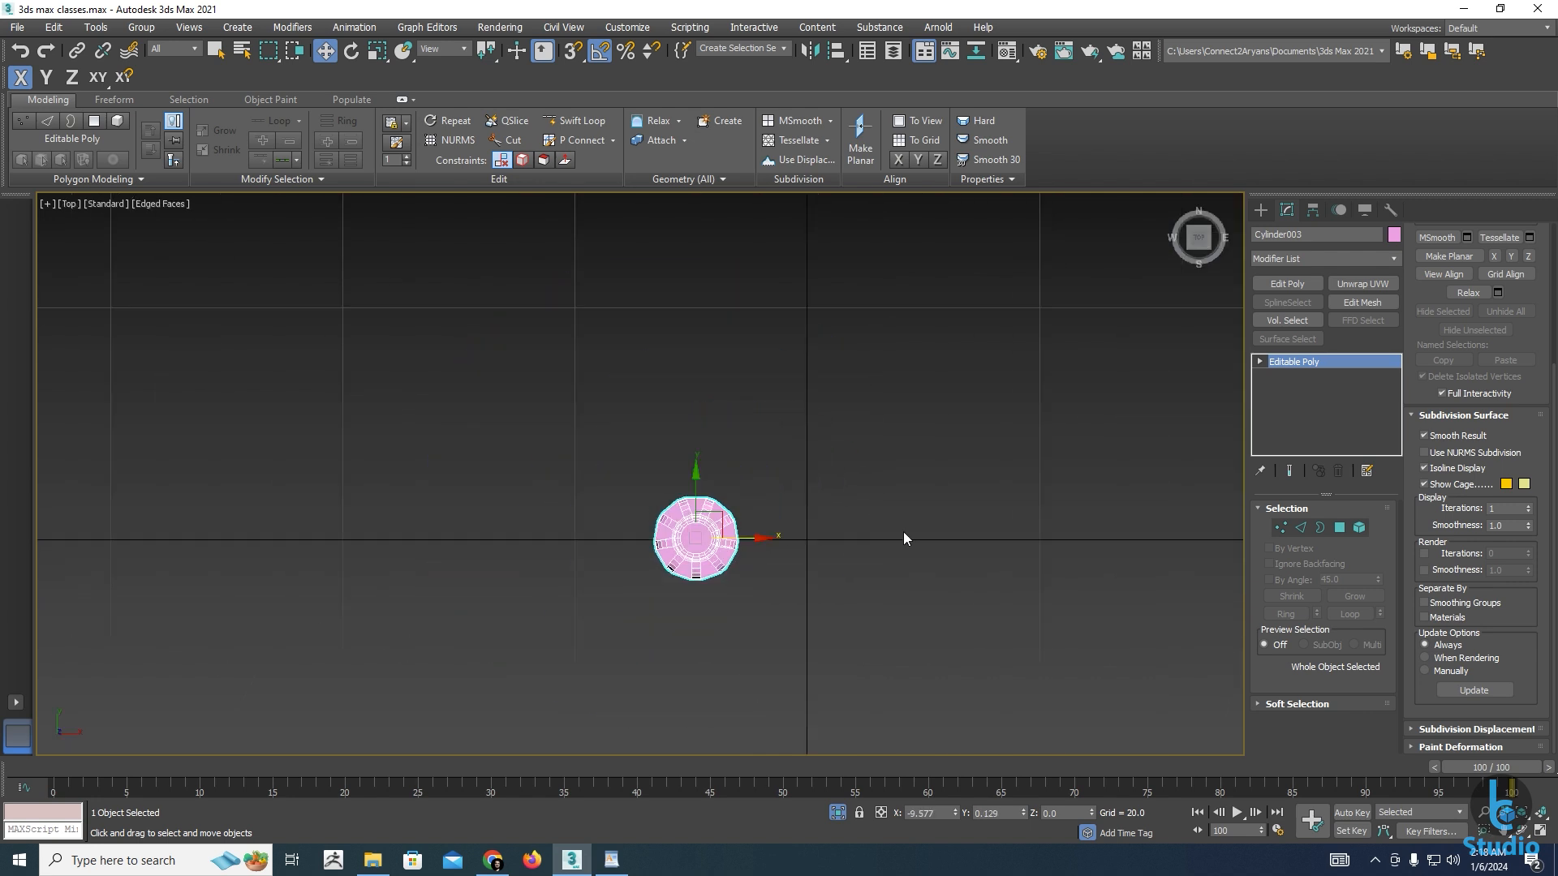
middle_drag(903, 532, 670, 552)
drag(568, 554, 517, 554)
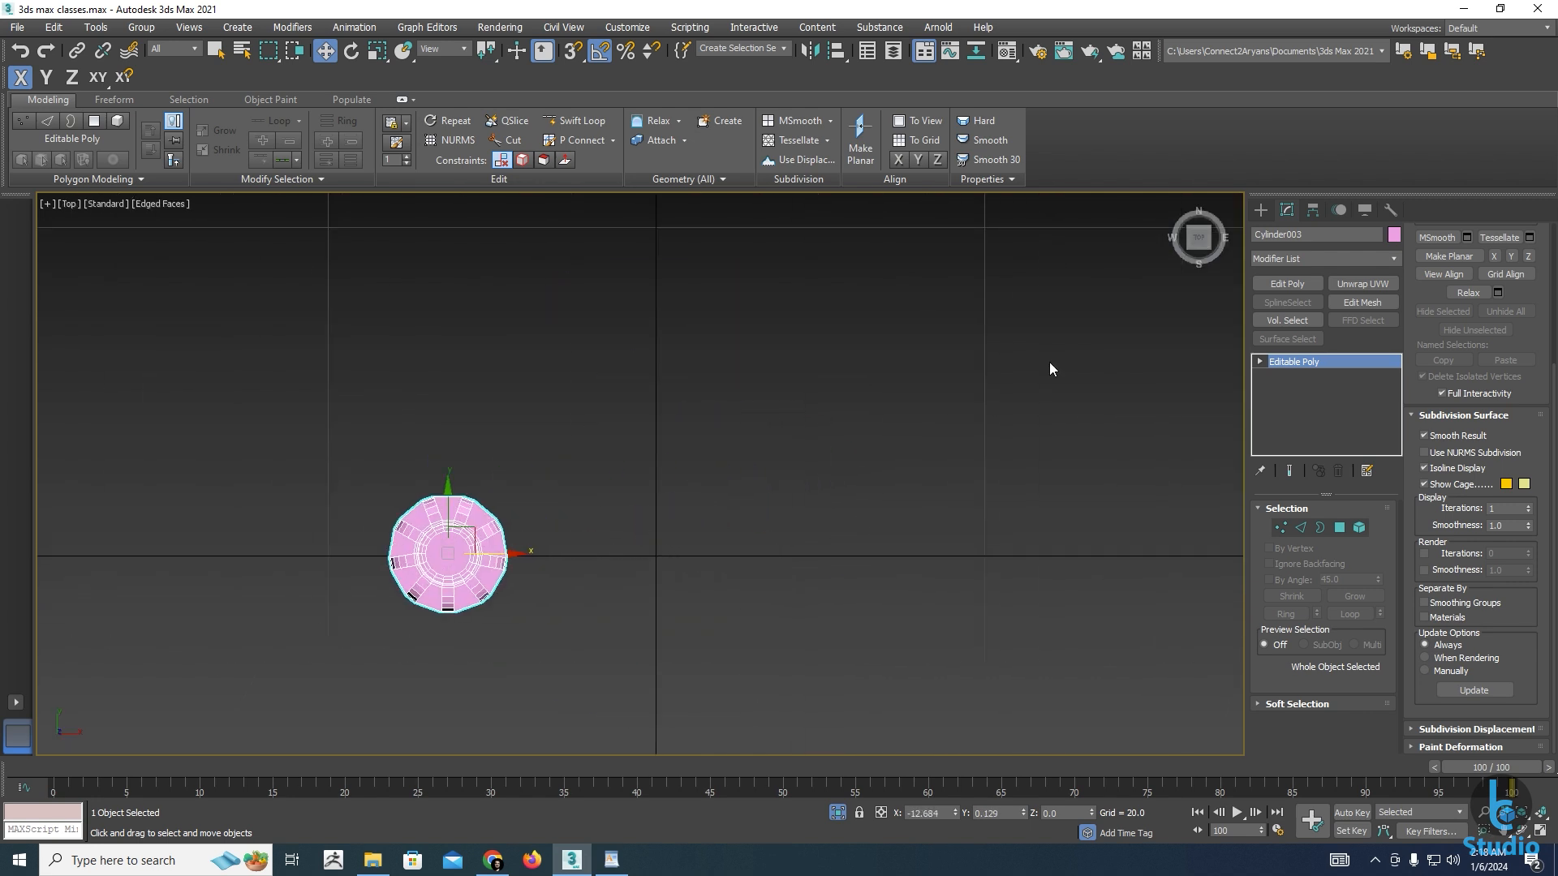
Create a box at the grid origin about 5.36 long, 5.78 wide and 3.06 high
click(1260, 210)
click(1289, 309)
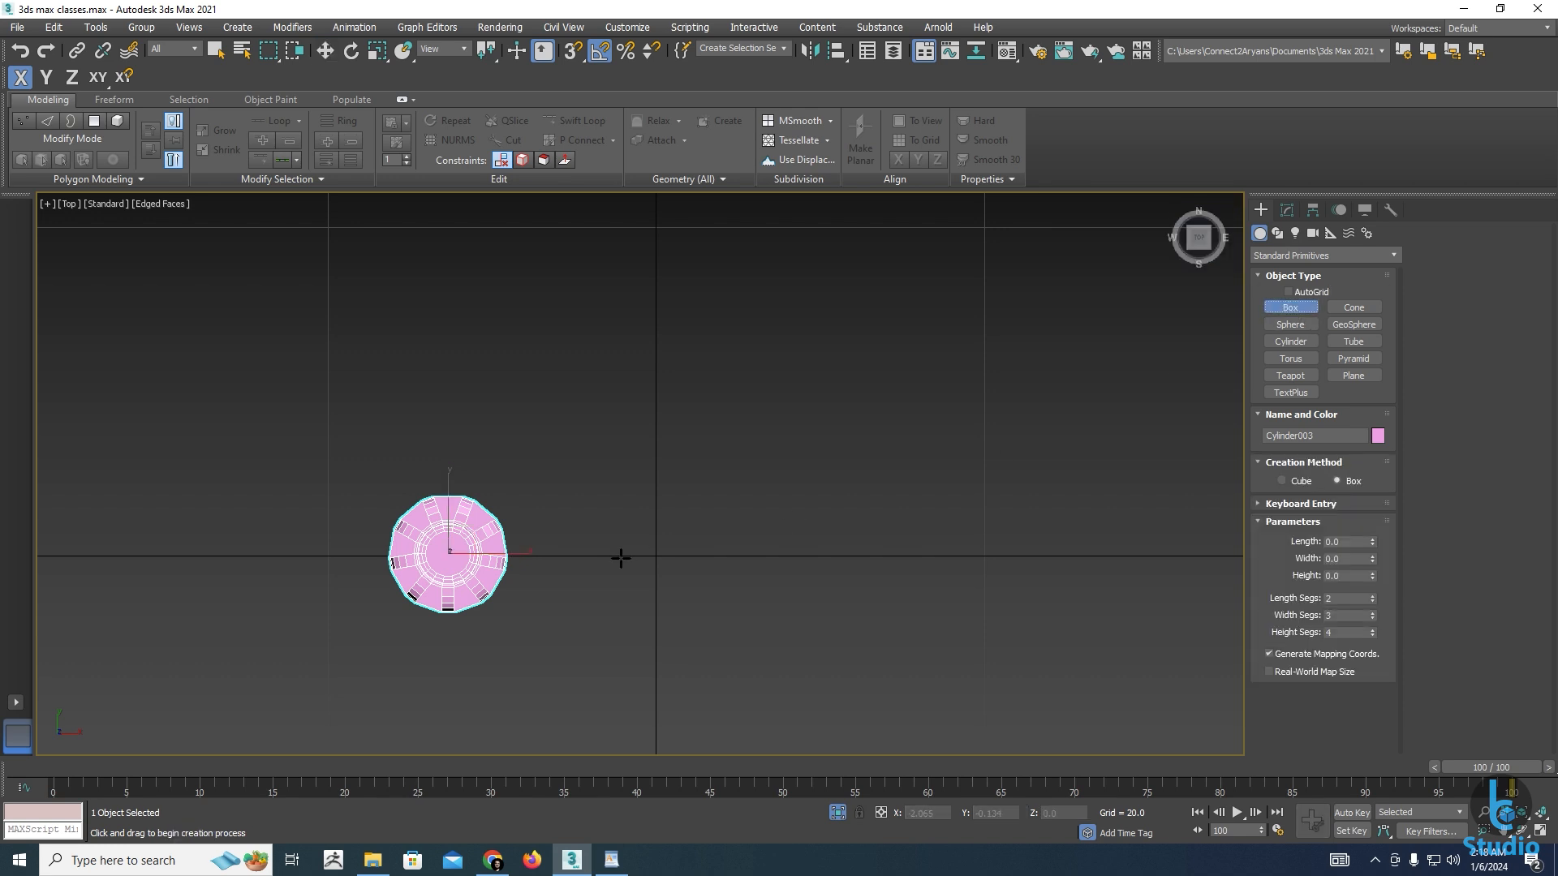
scroll(598, 573, up, 4)
drag(661, 480, 854, 658)
click(757, 549)
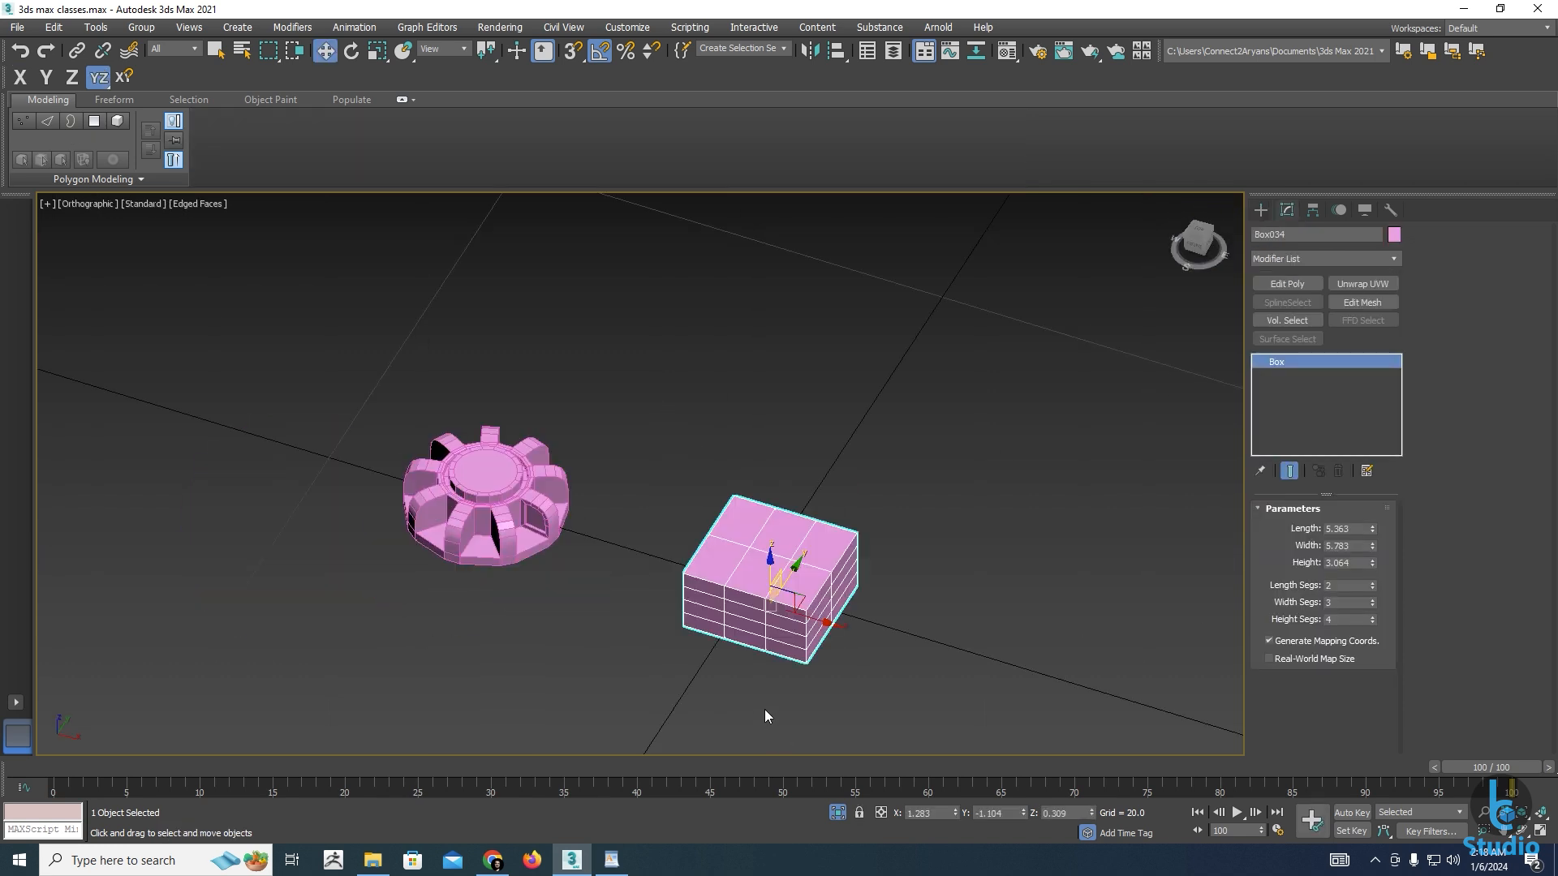
Centre the new box on the grid origin by setting its X and Y position to 0
right_click(958, 811)
right_click(1023, 812)
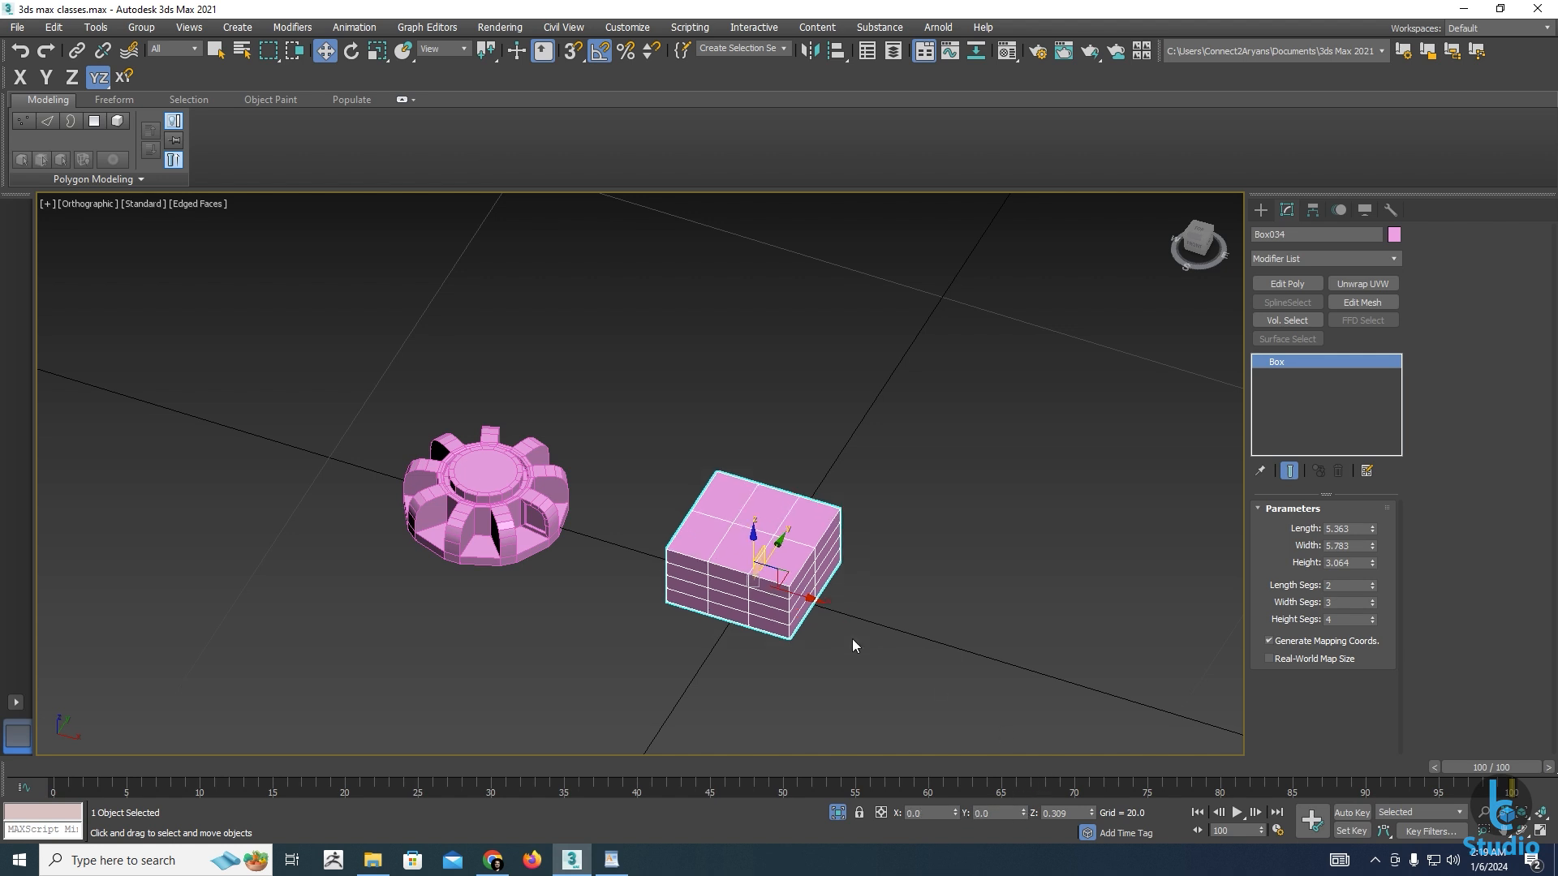
alt+middle_drag(852, 646, 843, 608)
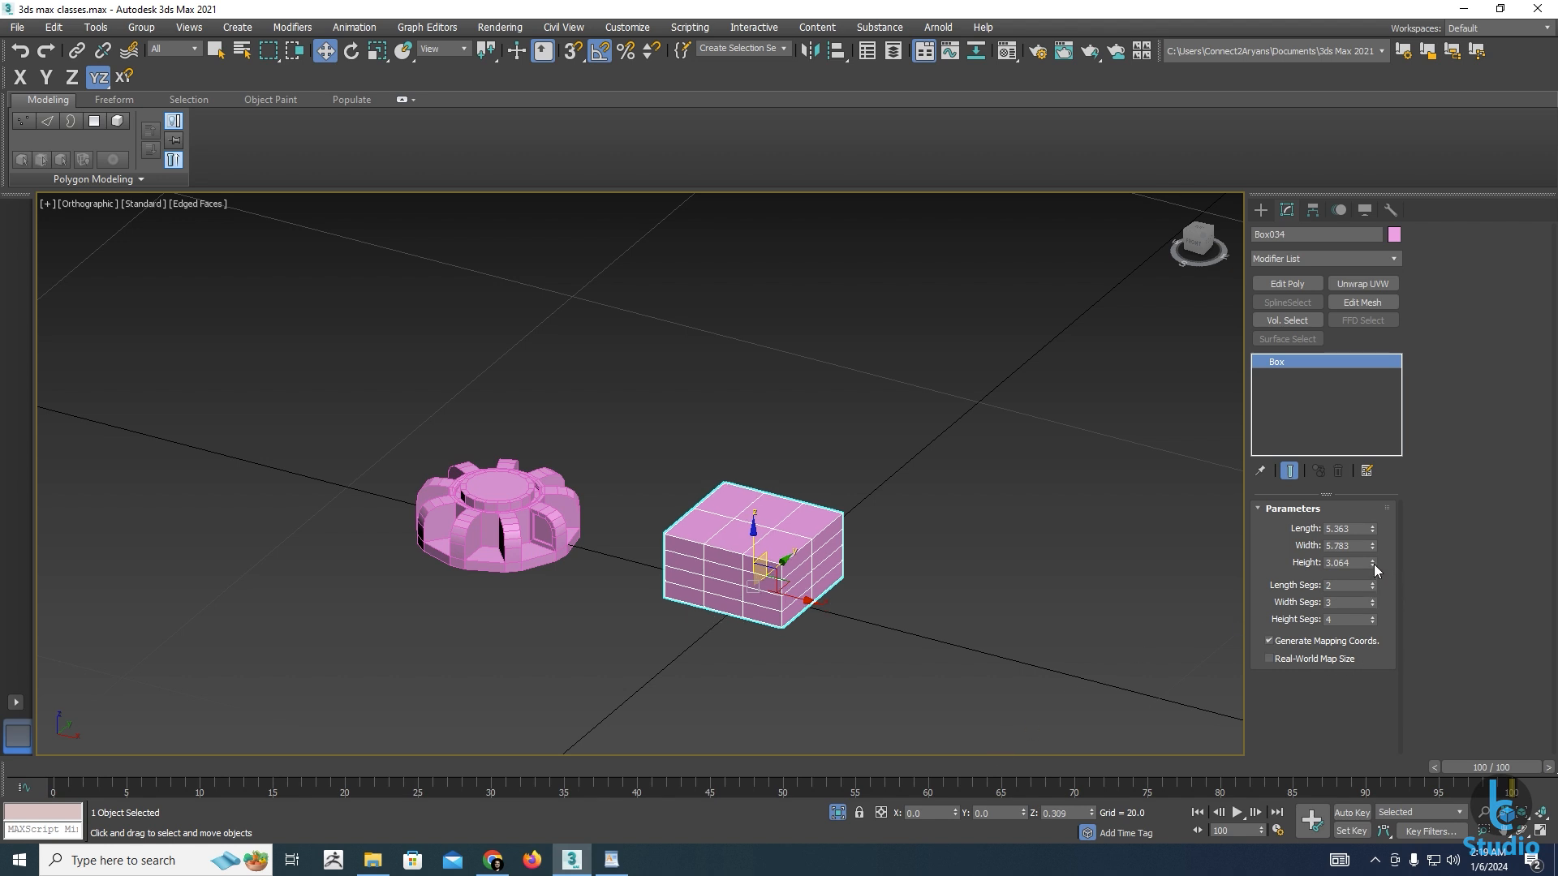
Increase the box's height to about 17.9 and set its height segments to 10
drag(1375, 563, 1370, 163)
middle_drag(978, 406, 1006, 430)
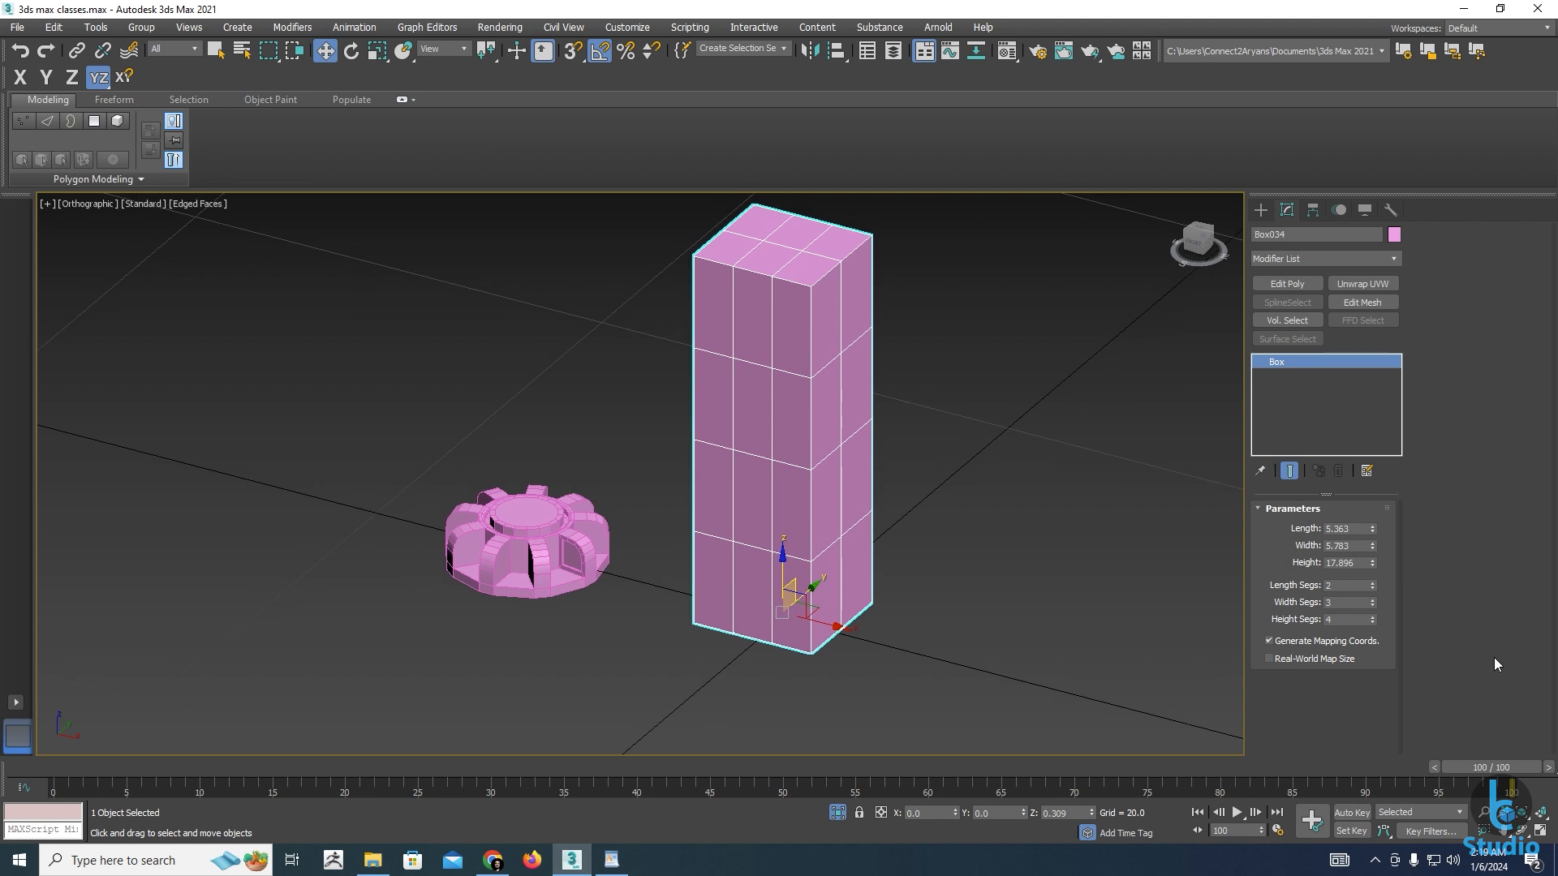
click(1372, 618)
click(1372, 618)
click(1373, 618)
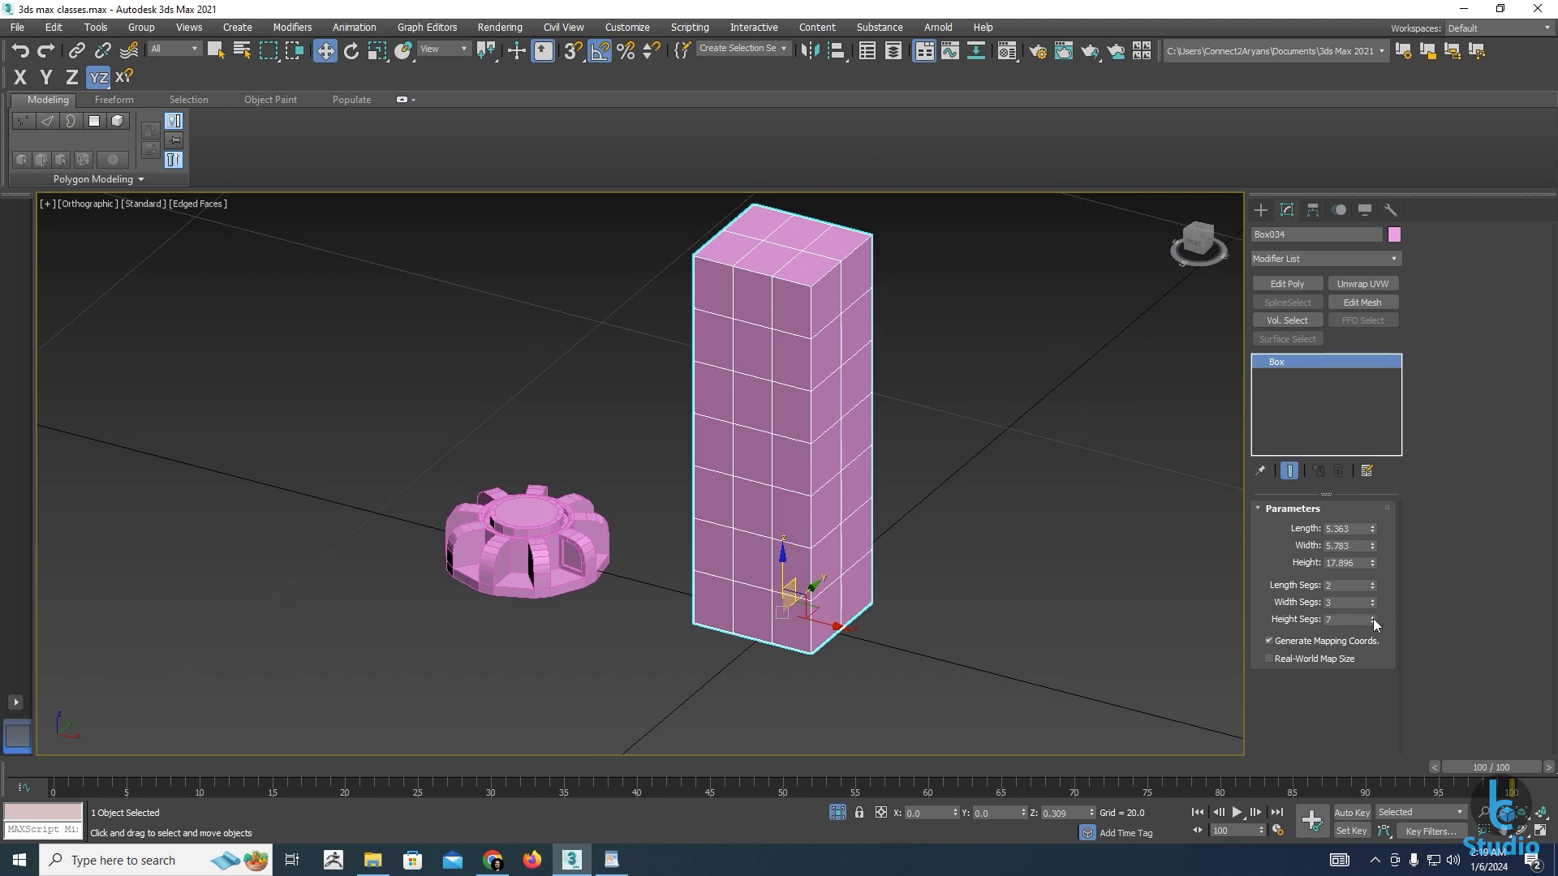
click(1373, 618)
click(1373, 618)
click(1373, 618)
middle_drag(917, 493, 991, 548)
key(p)
scroll(985, 526, down, 3)
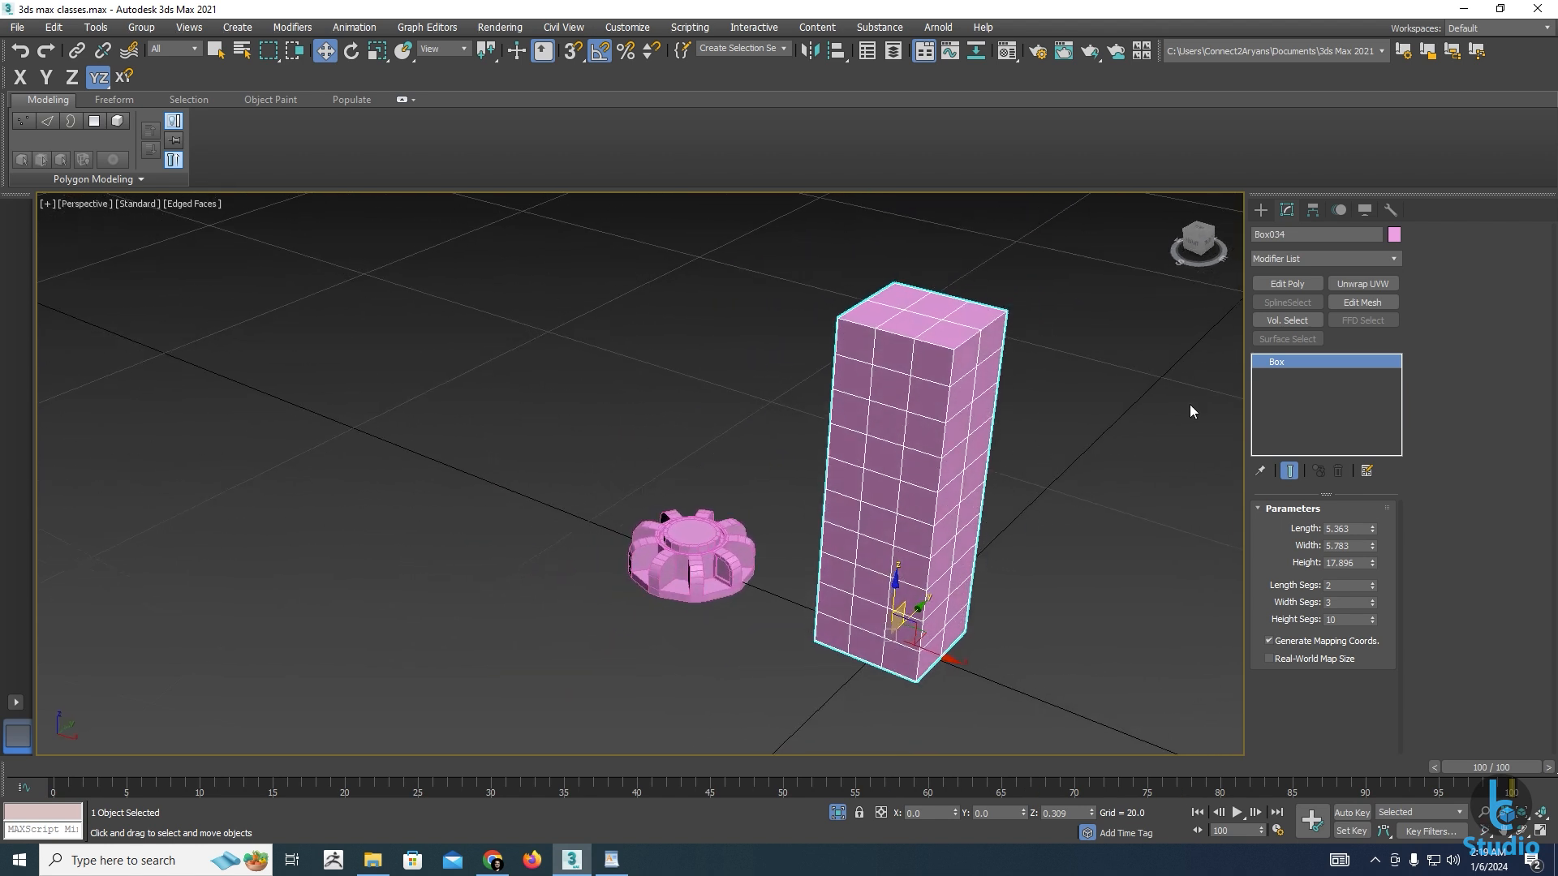
Add a Twist modifier to the box and expand its sub-levels in the modifier stack
click(1394, 260)
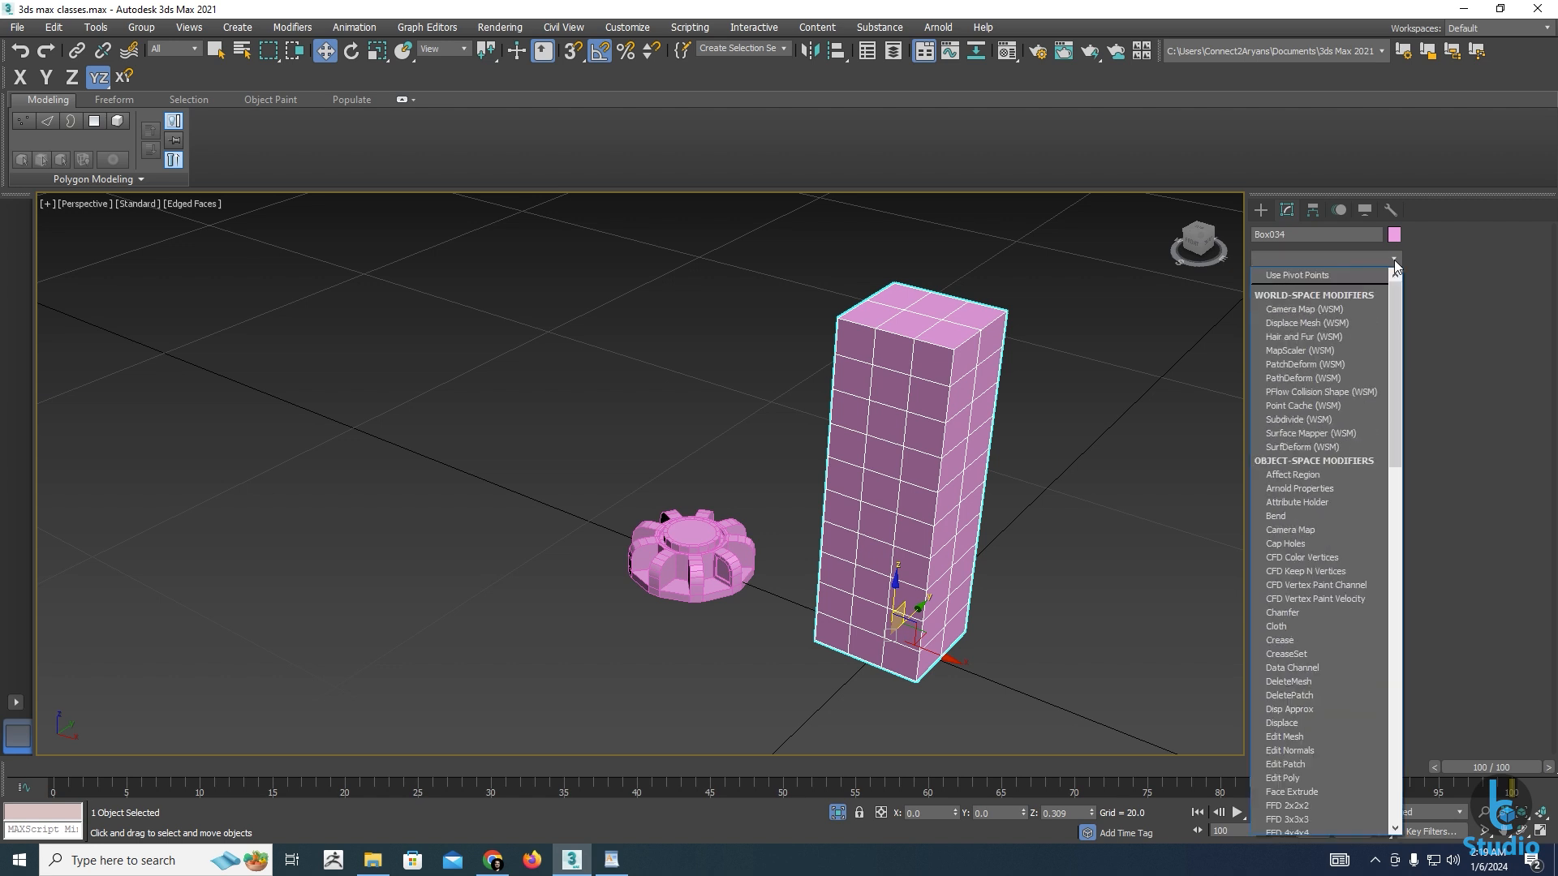
text(tw)
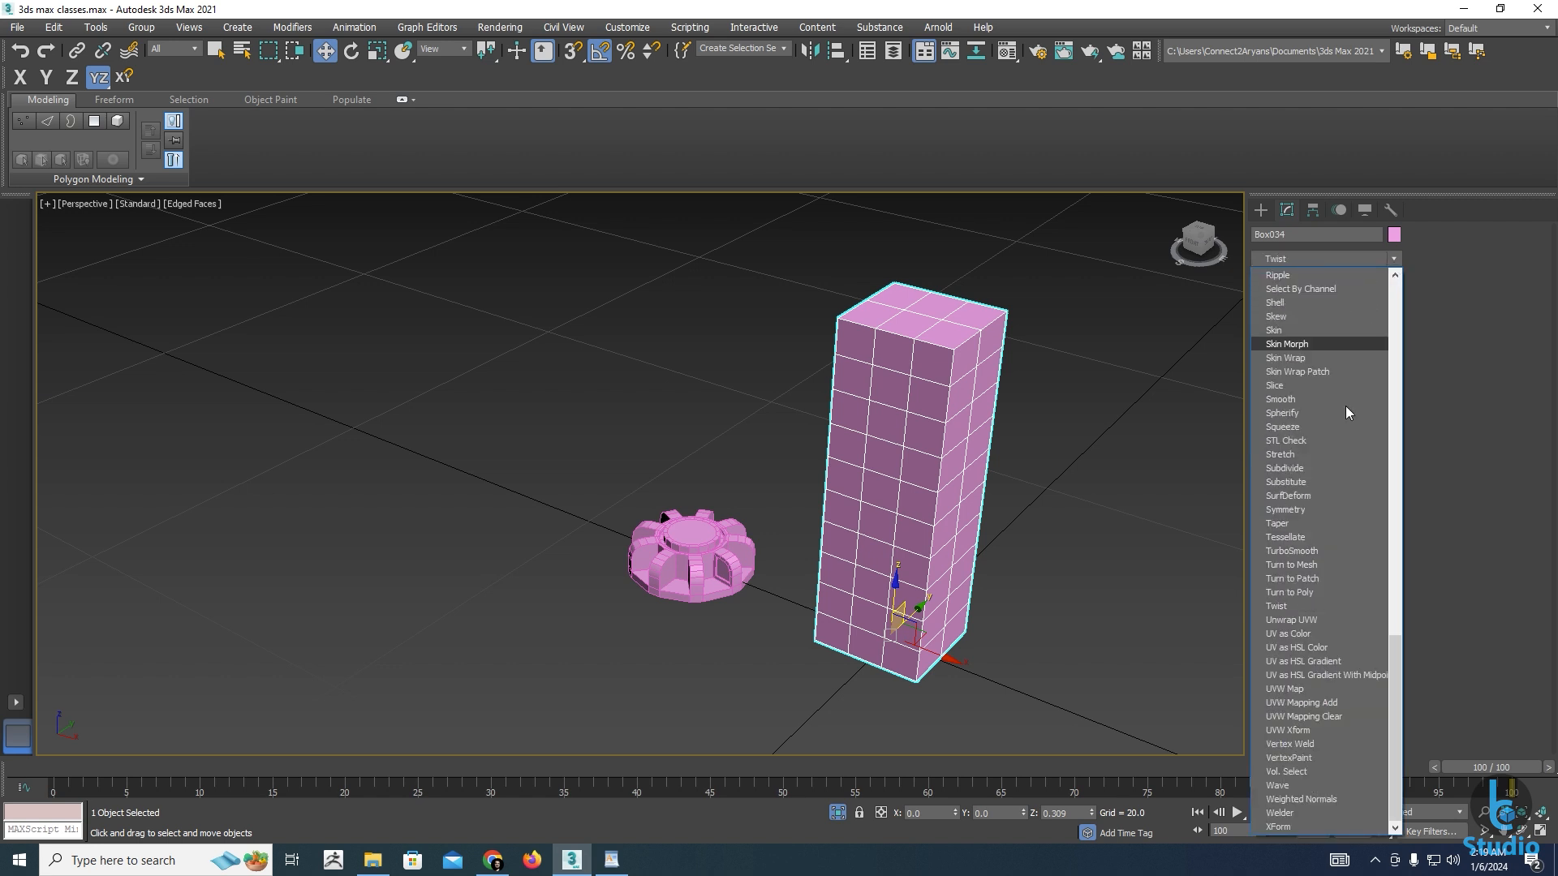
click(1282, 607)
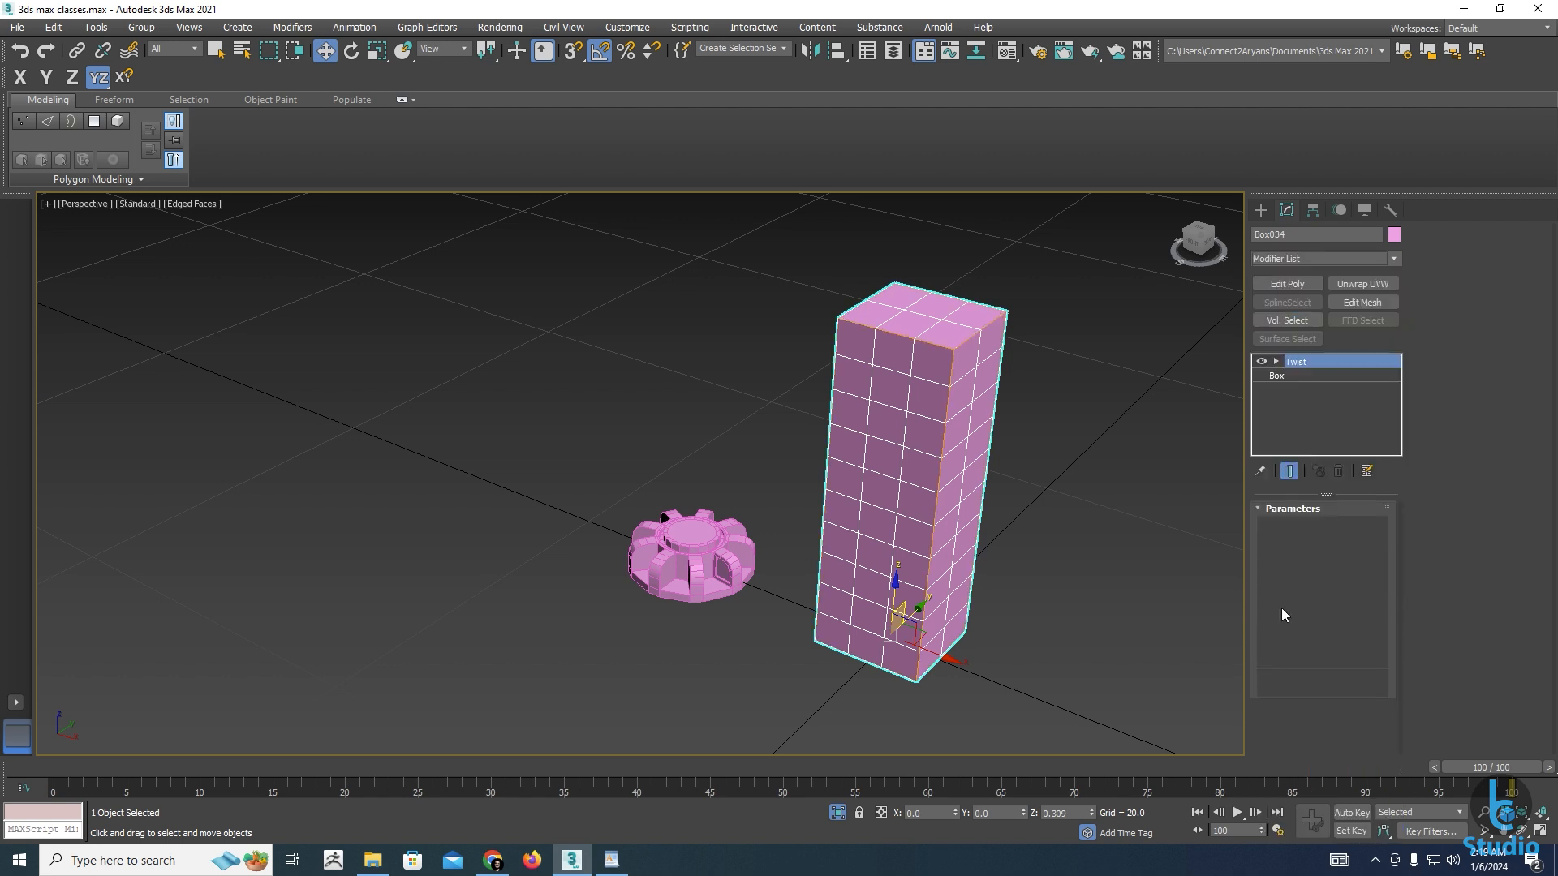
click(1276, 361)
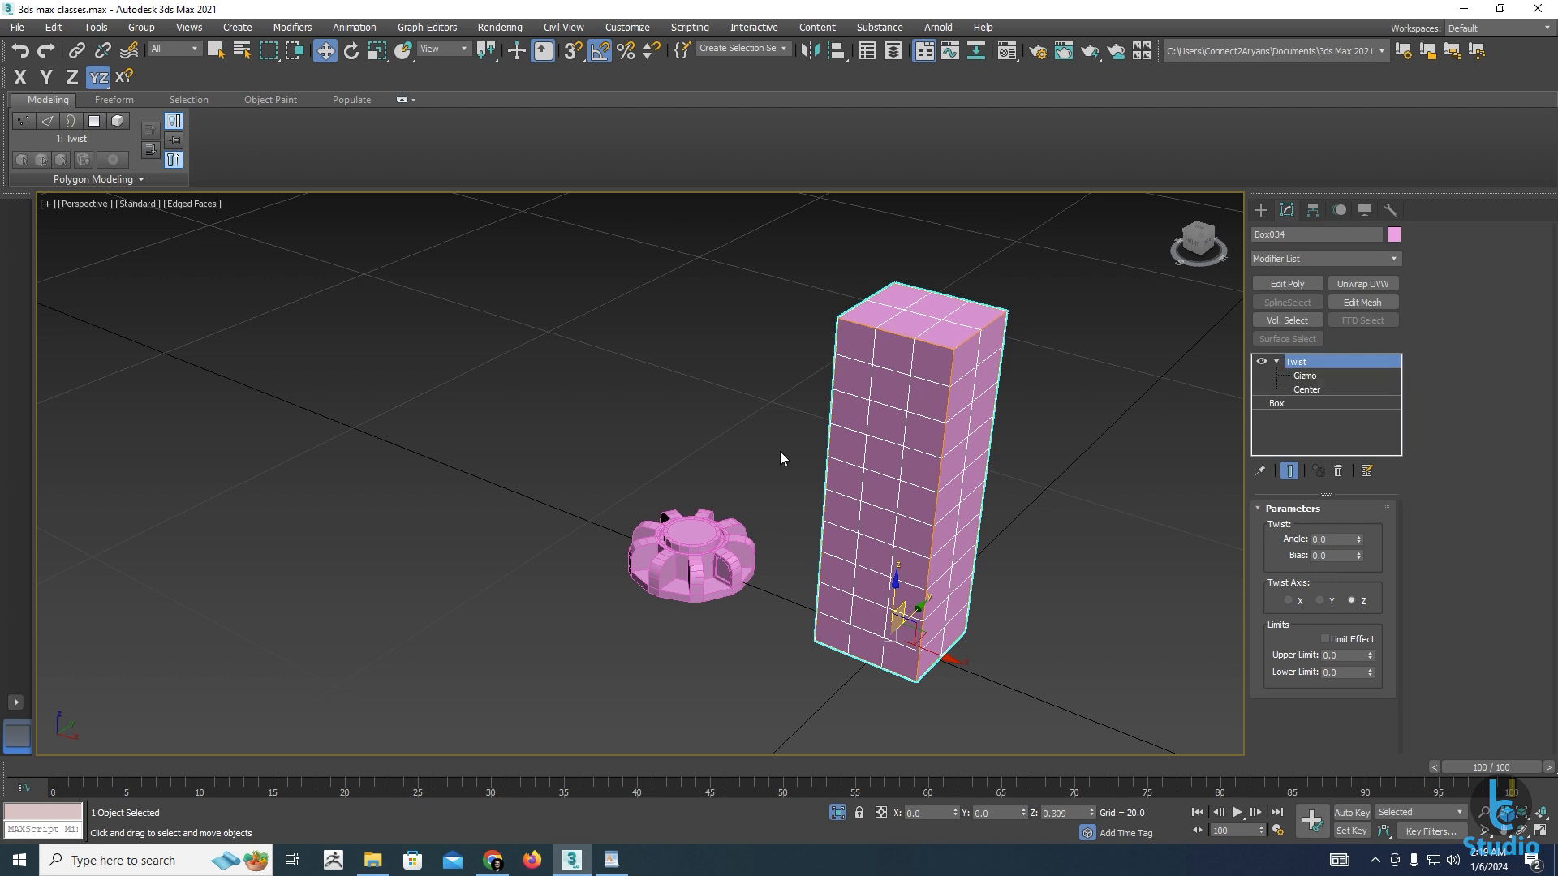
Twist the box by about 101 degrees and increase the Twist angle to 150.5
alt+middle_drag(900, 486, 949, 487)
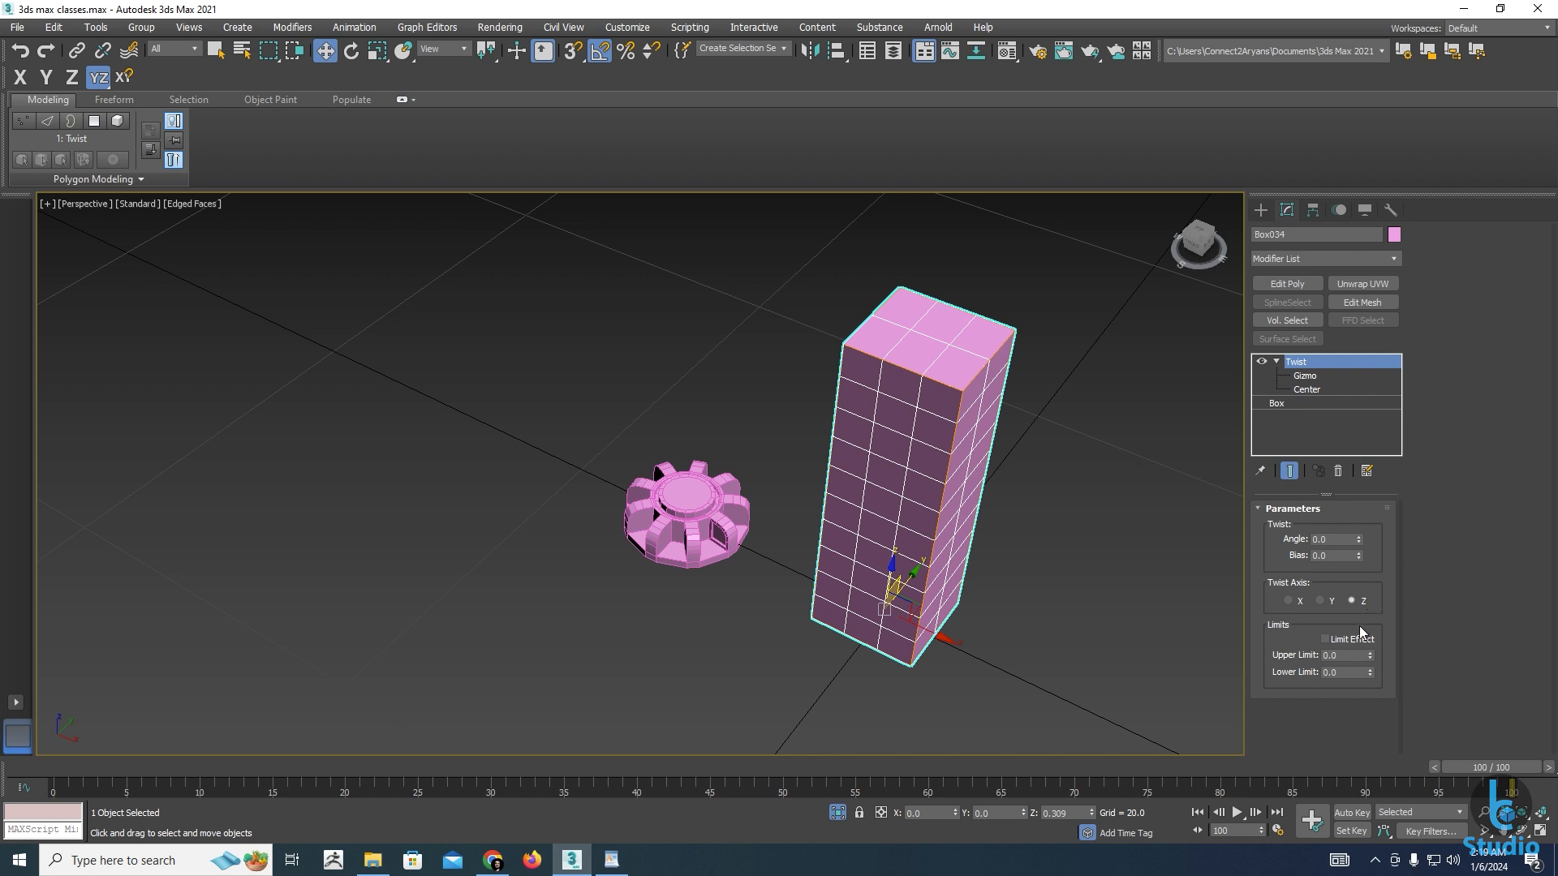
drag(1358, 538, 1310, 370)
alt+middle_drag(932, 514, 771, 512)
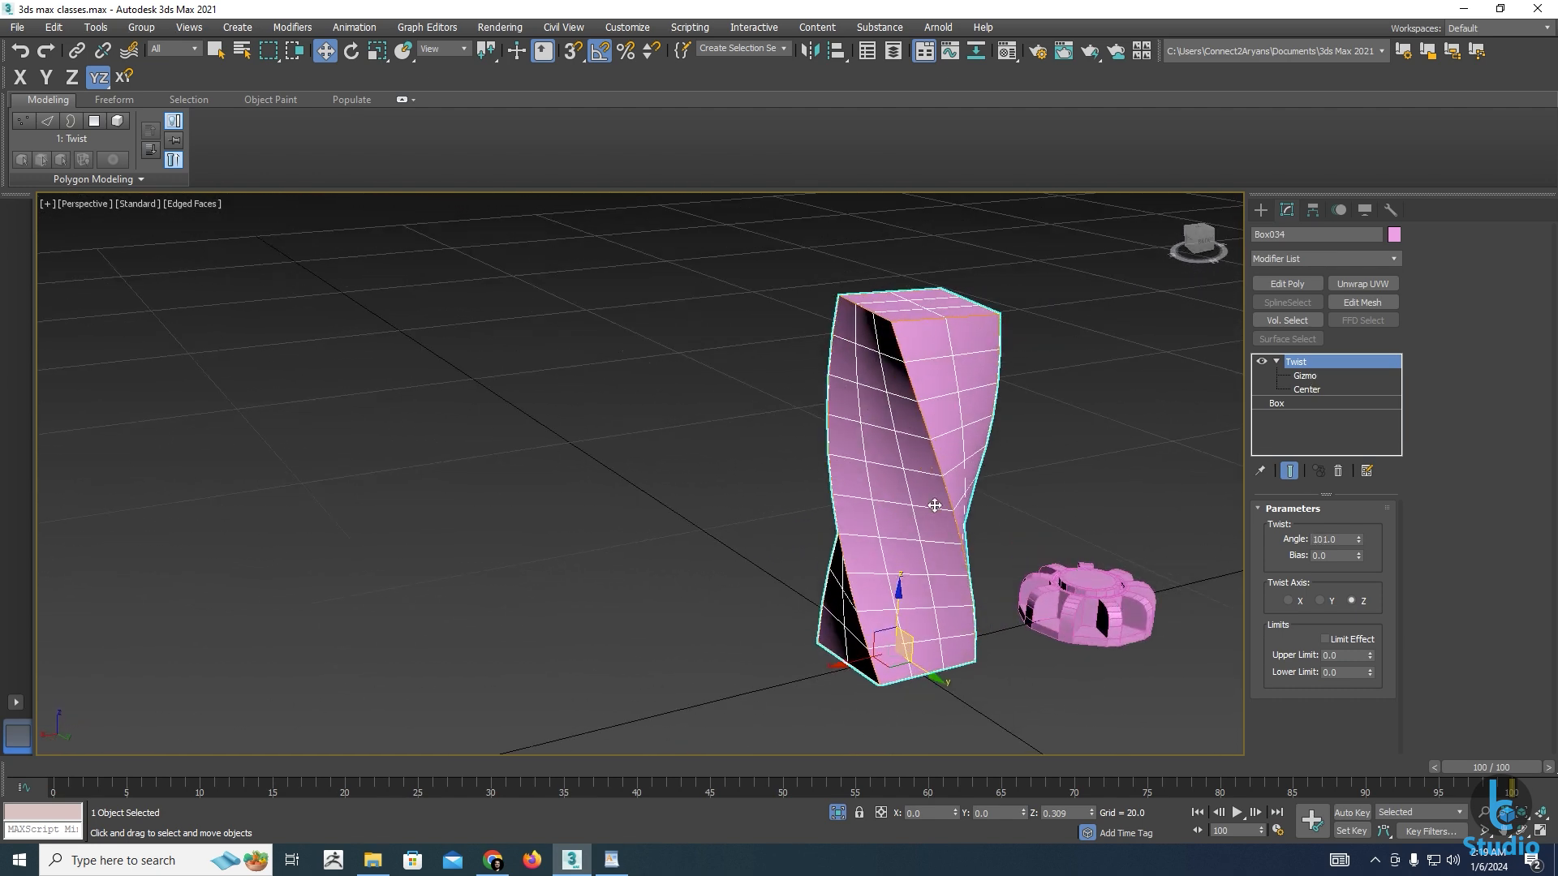
middle_drag(875, 489, 862, 534)
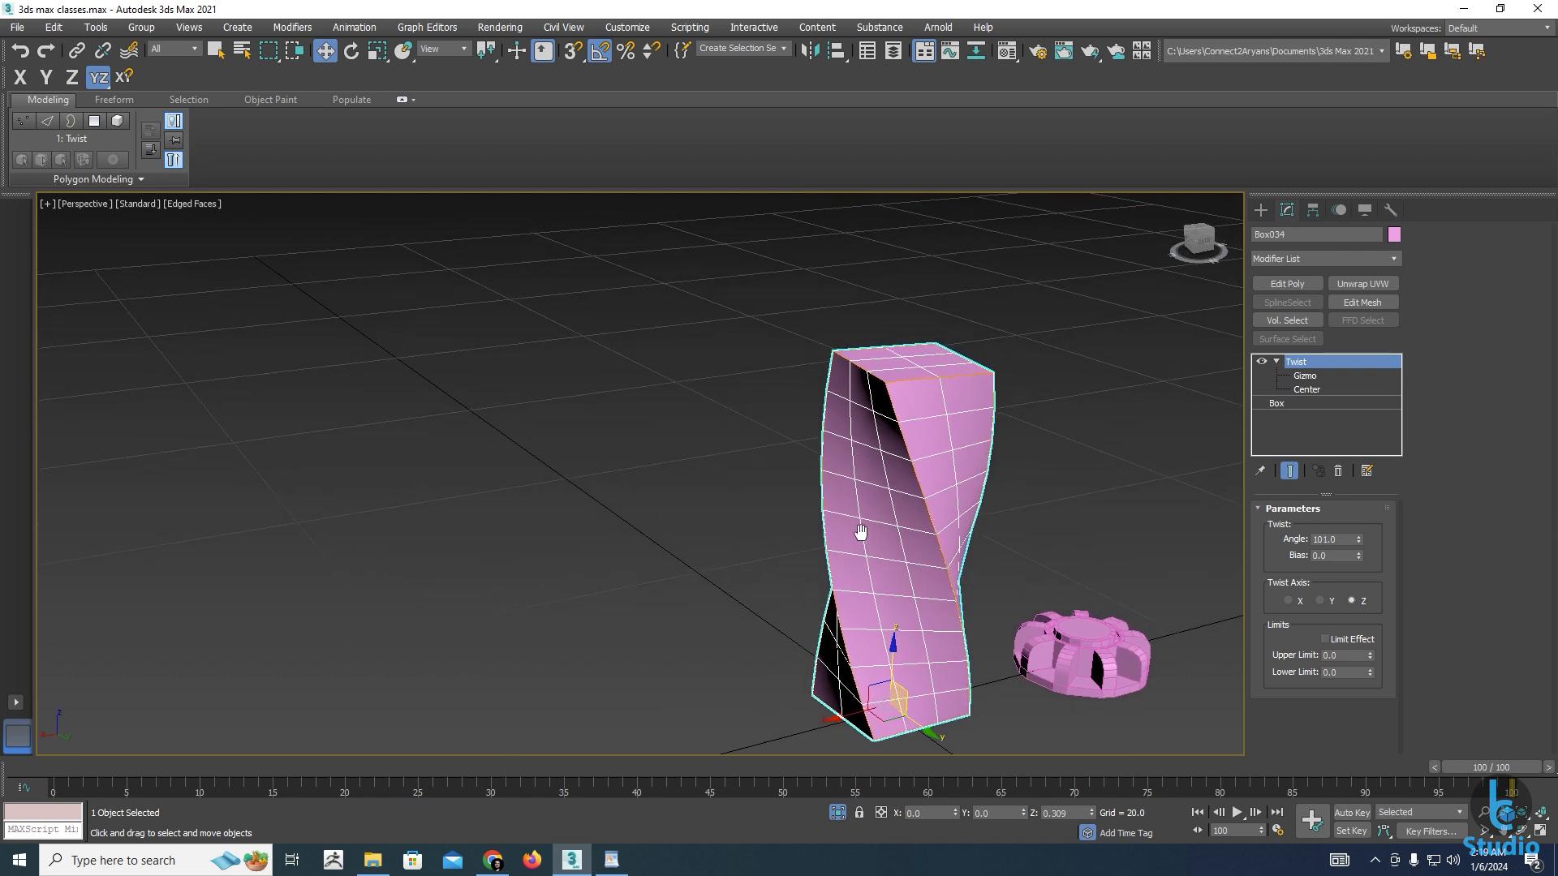
scroll(872, 548, down, 2)
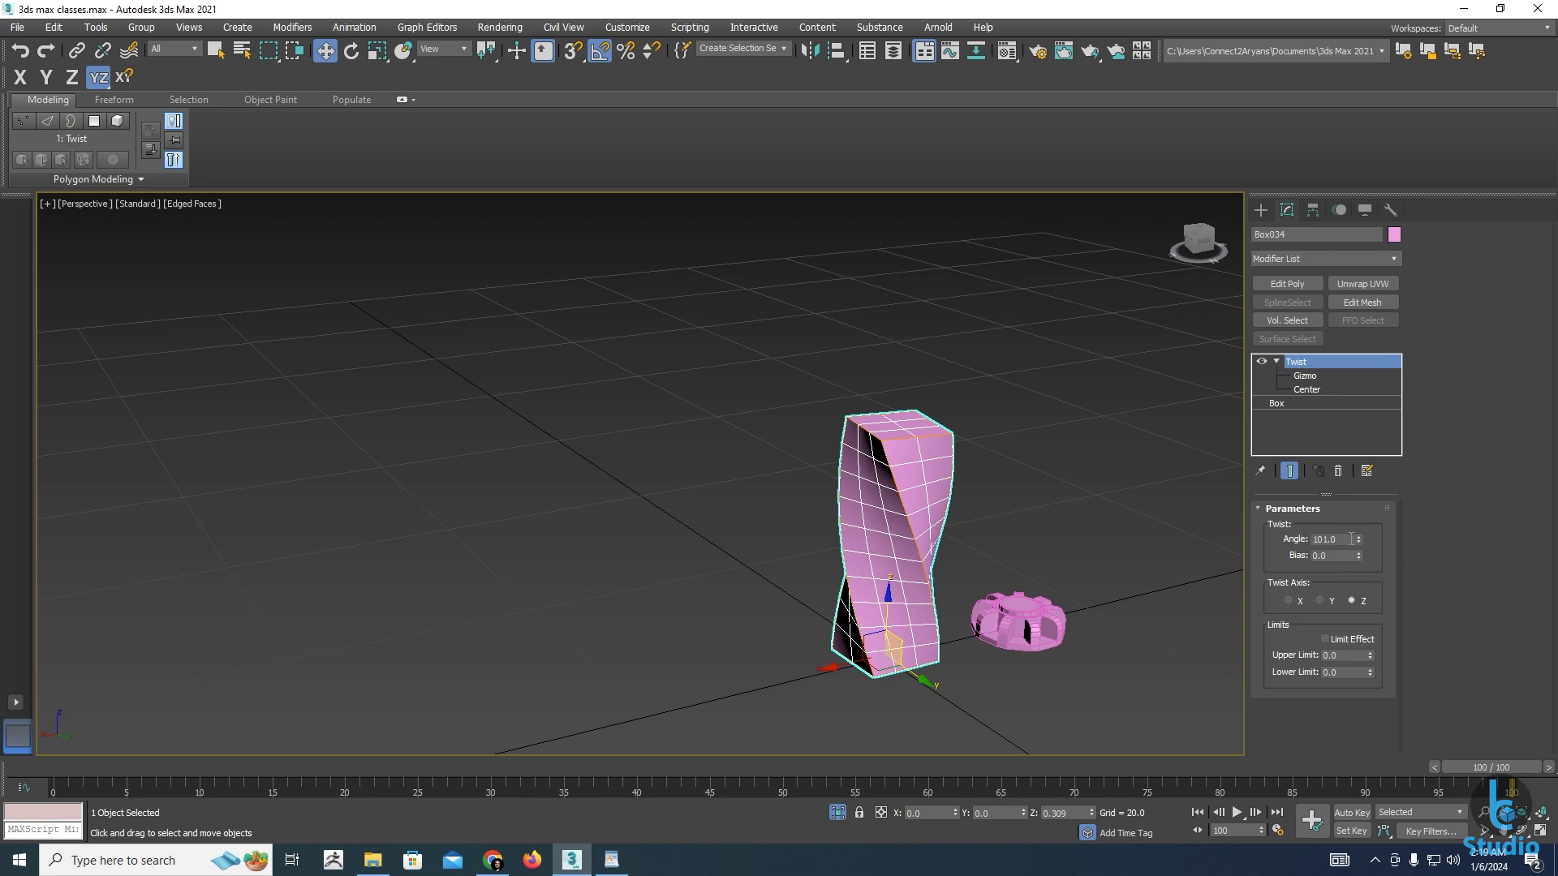
drag(1359, 539, 1312, 456)
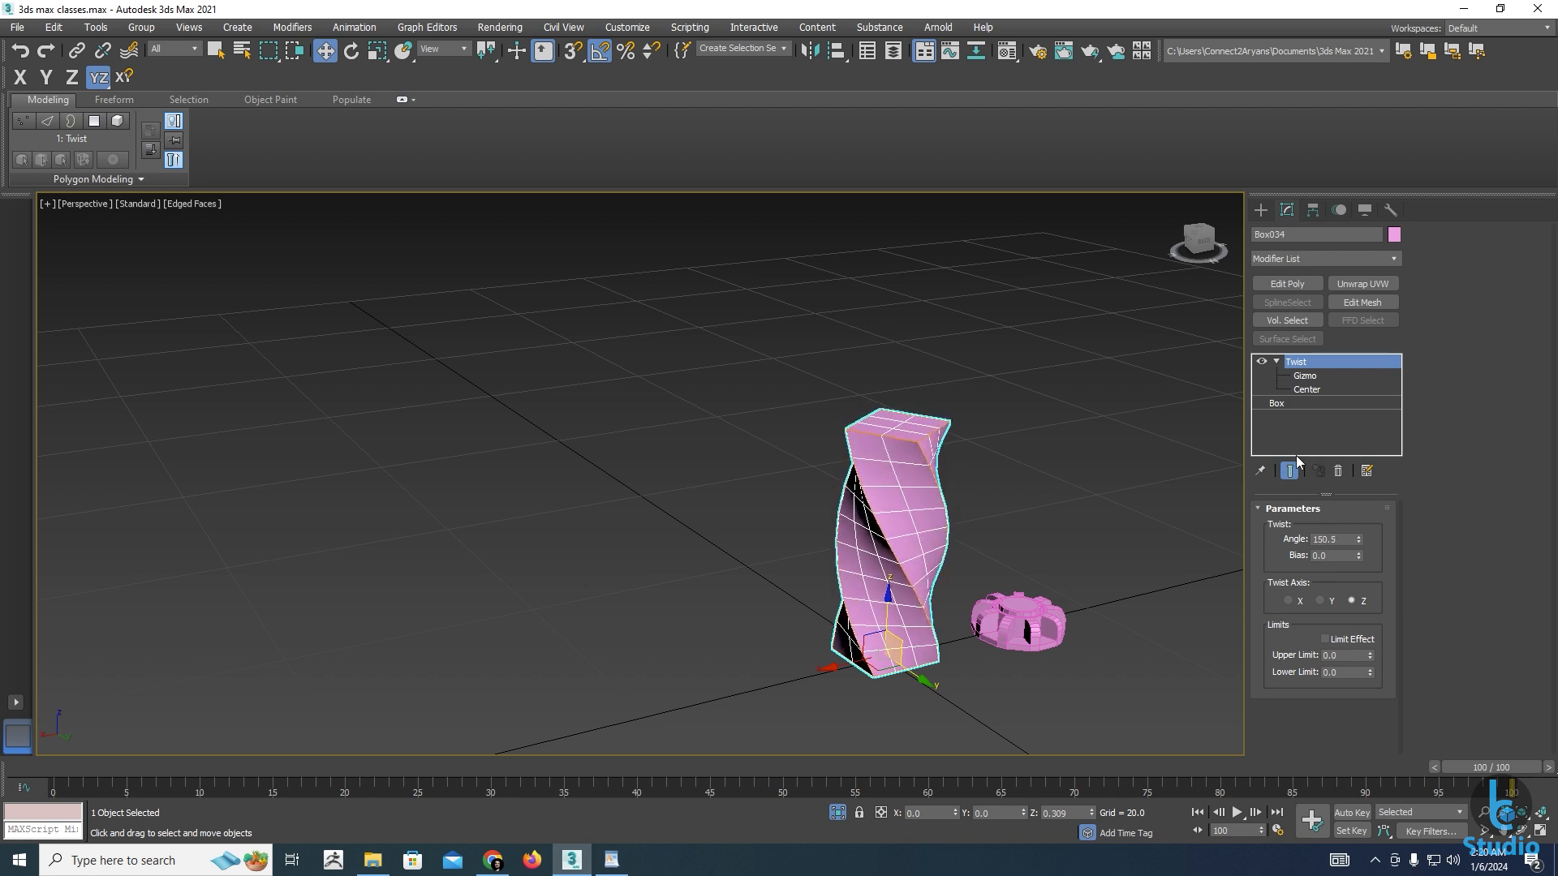
Return to the base Box level under the Twist and lower its height segments to 6, inspect the mesh, and reduce them to 4
click(1275, 404)
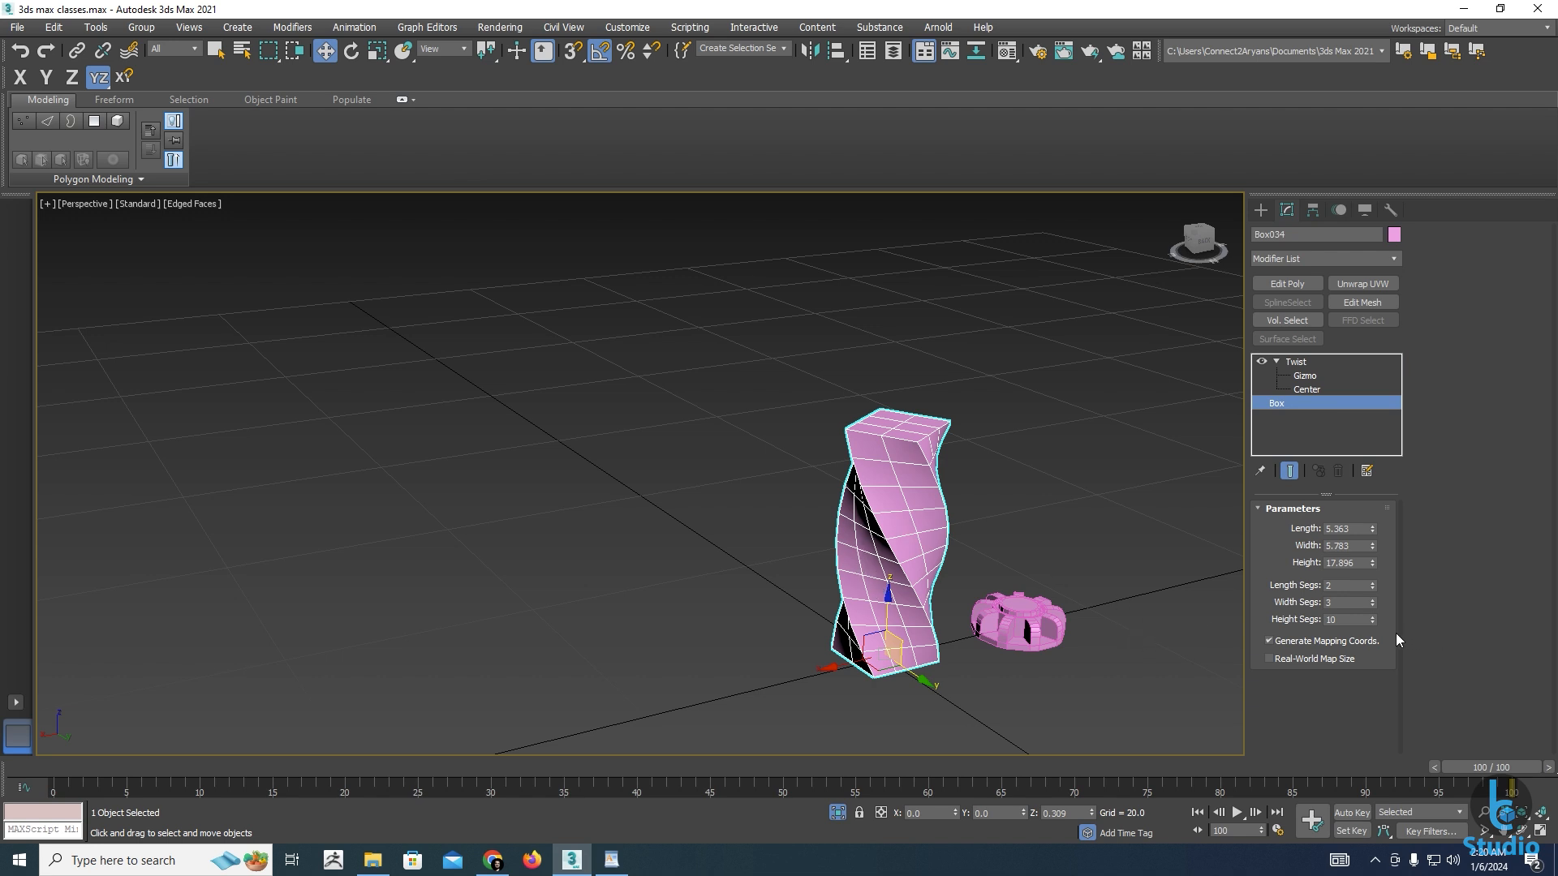
click(1371, 622)
click(1371, 622)
click(1371, 623)
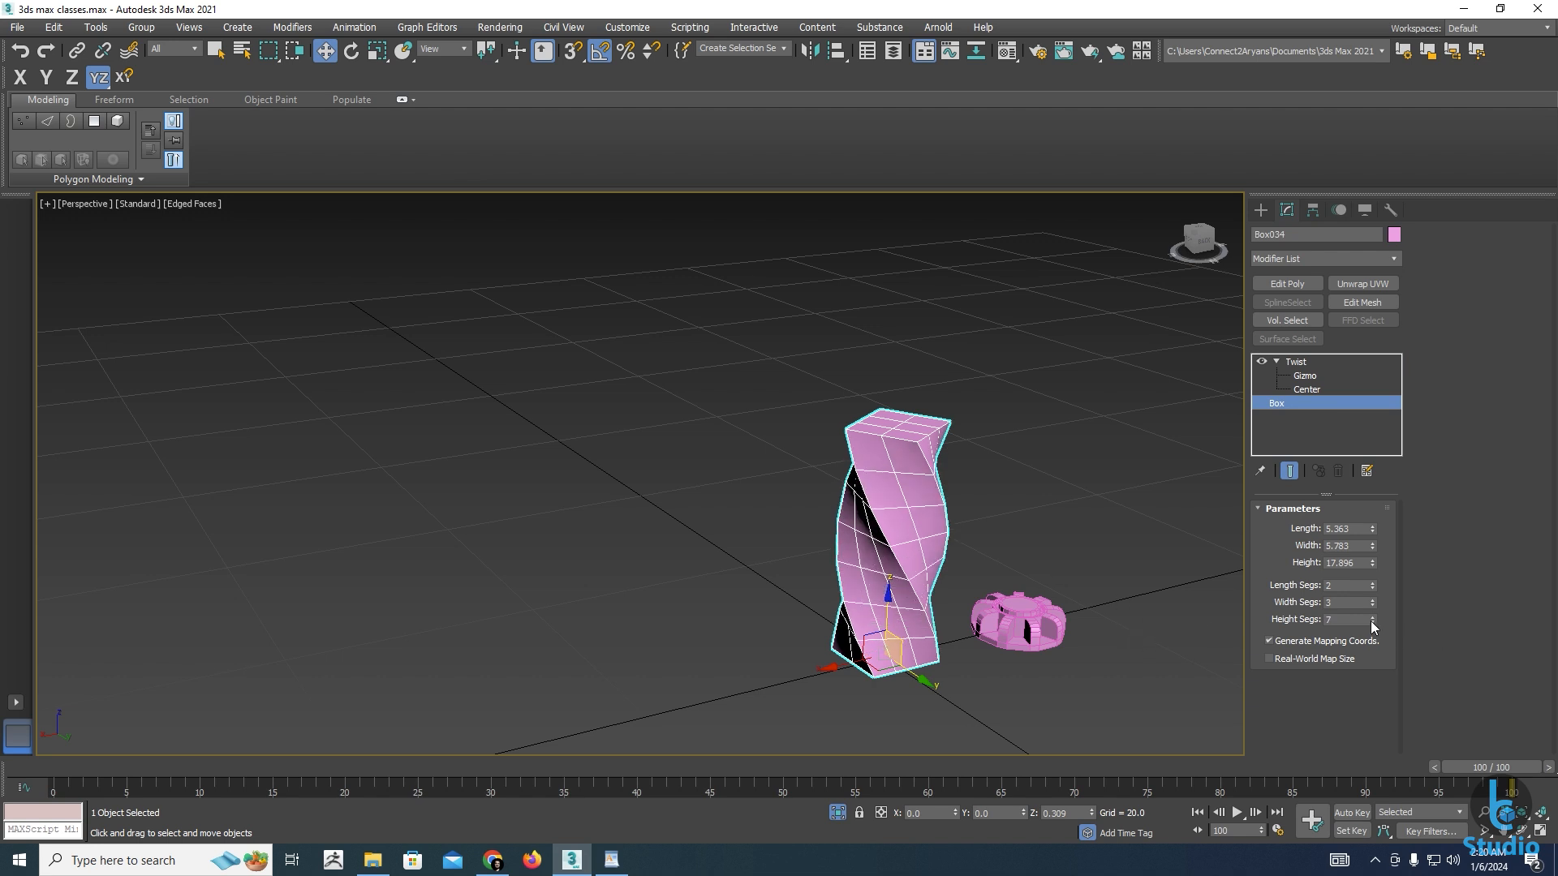
click(1371, 622)
scroll(923, 552, up, 3)
alt+middle_drag(893, 542, 955, 529)
scroll(774, 479, up, 5)
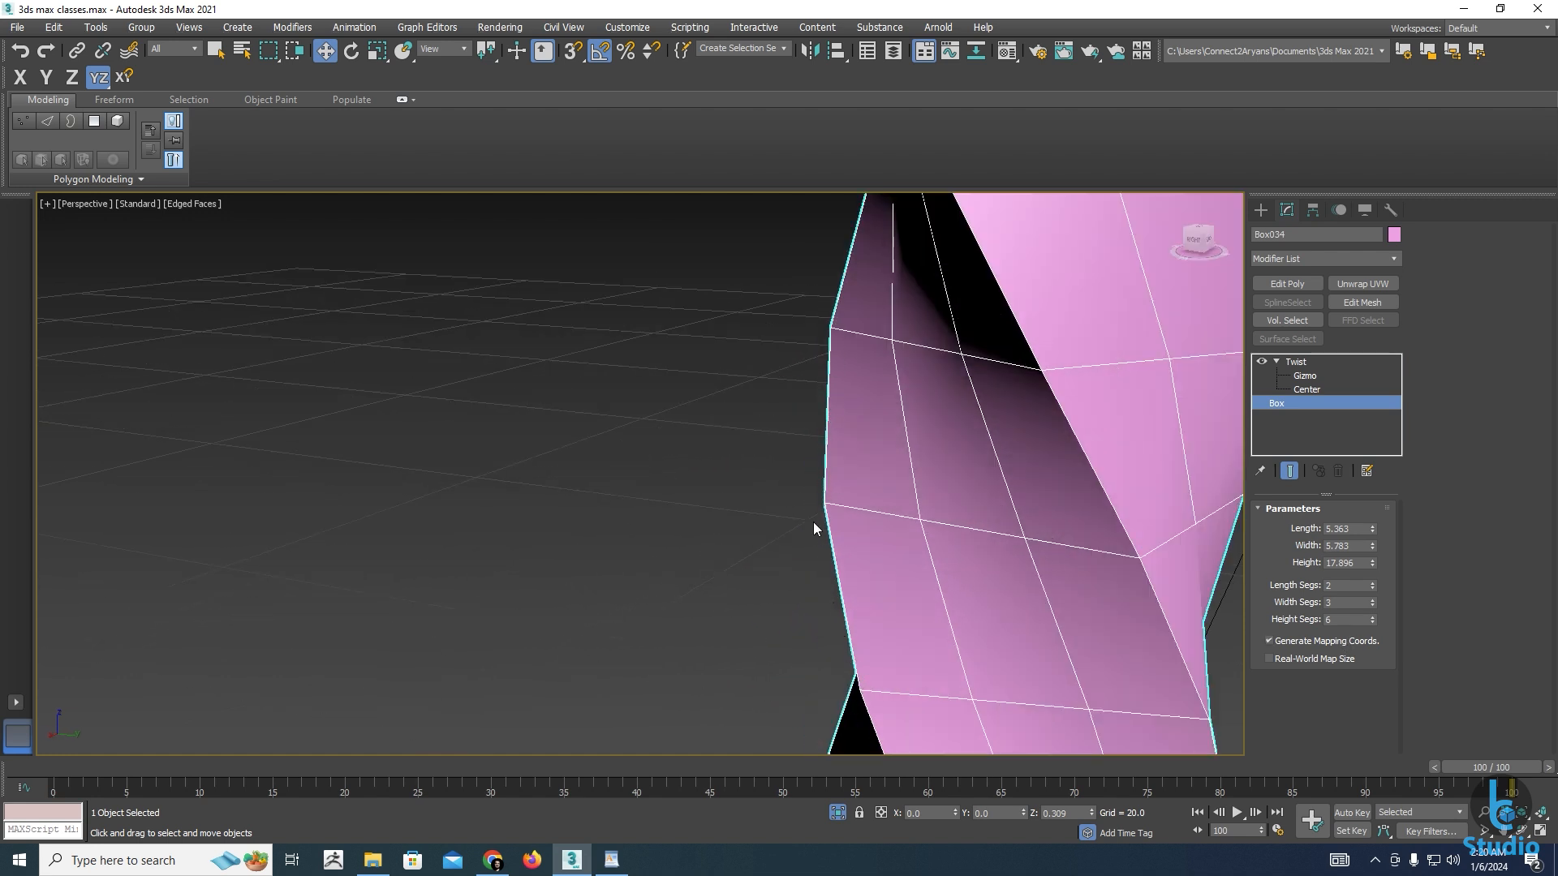
scroll(811, 523, down, 5)
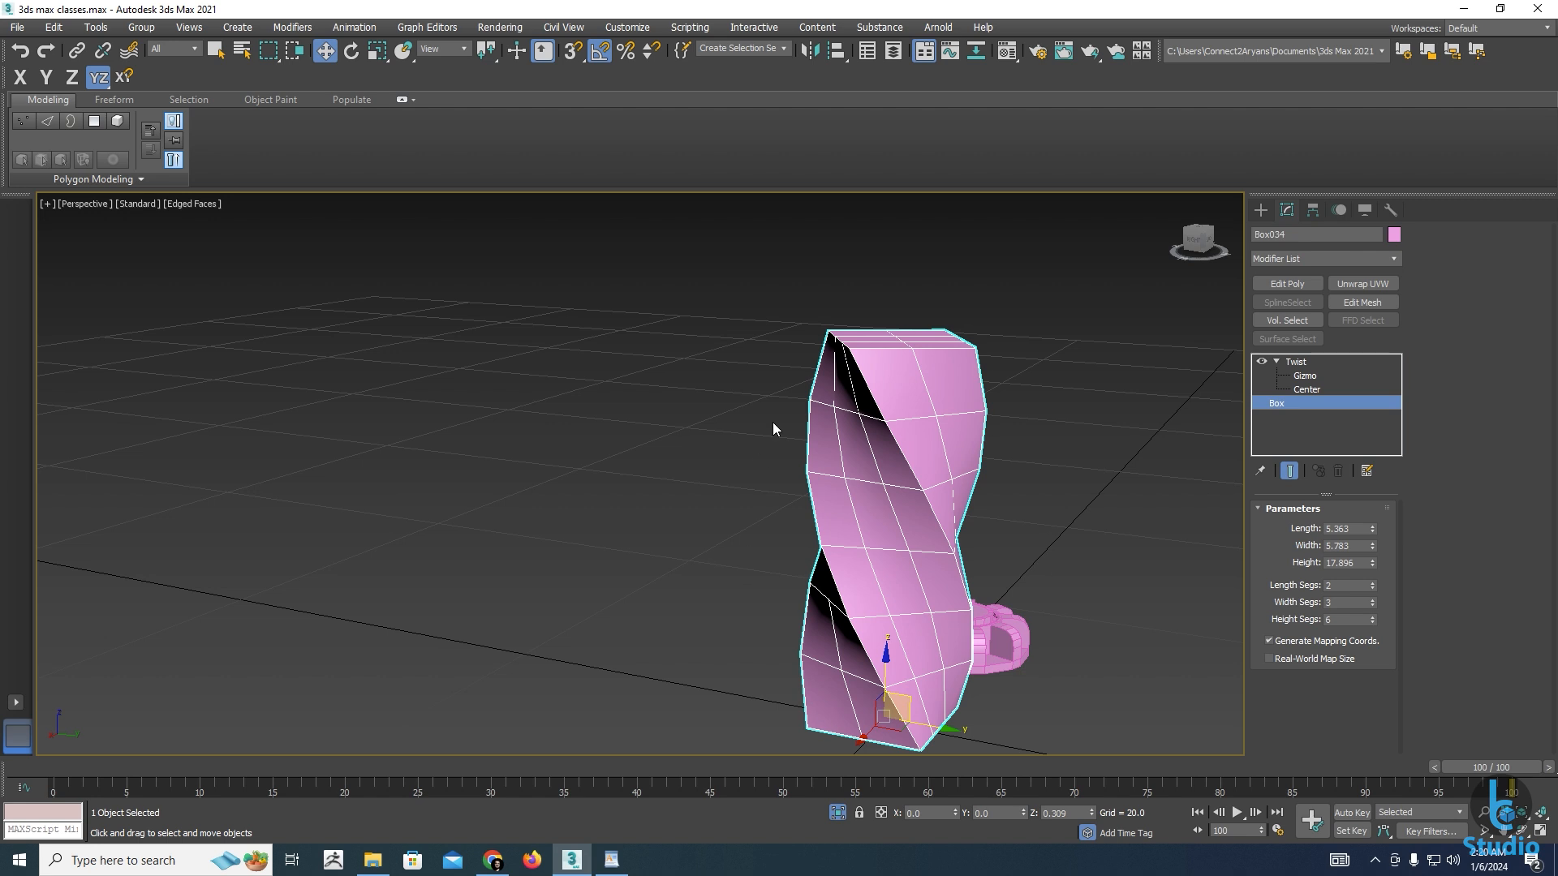
middle_drag(941, 660, 927, 658)
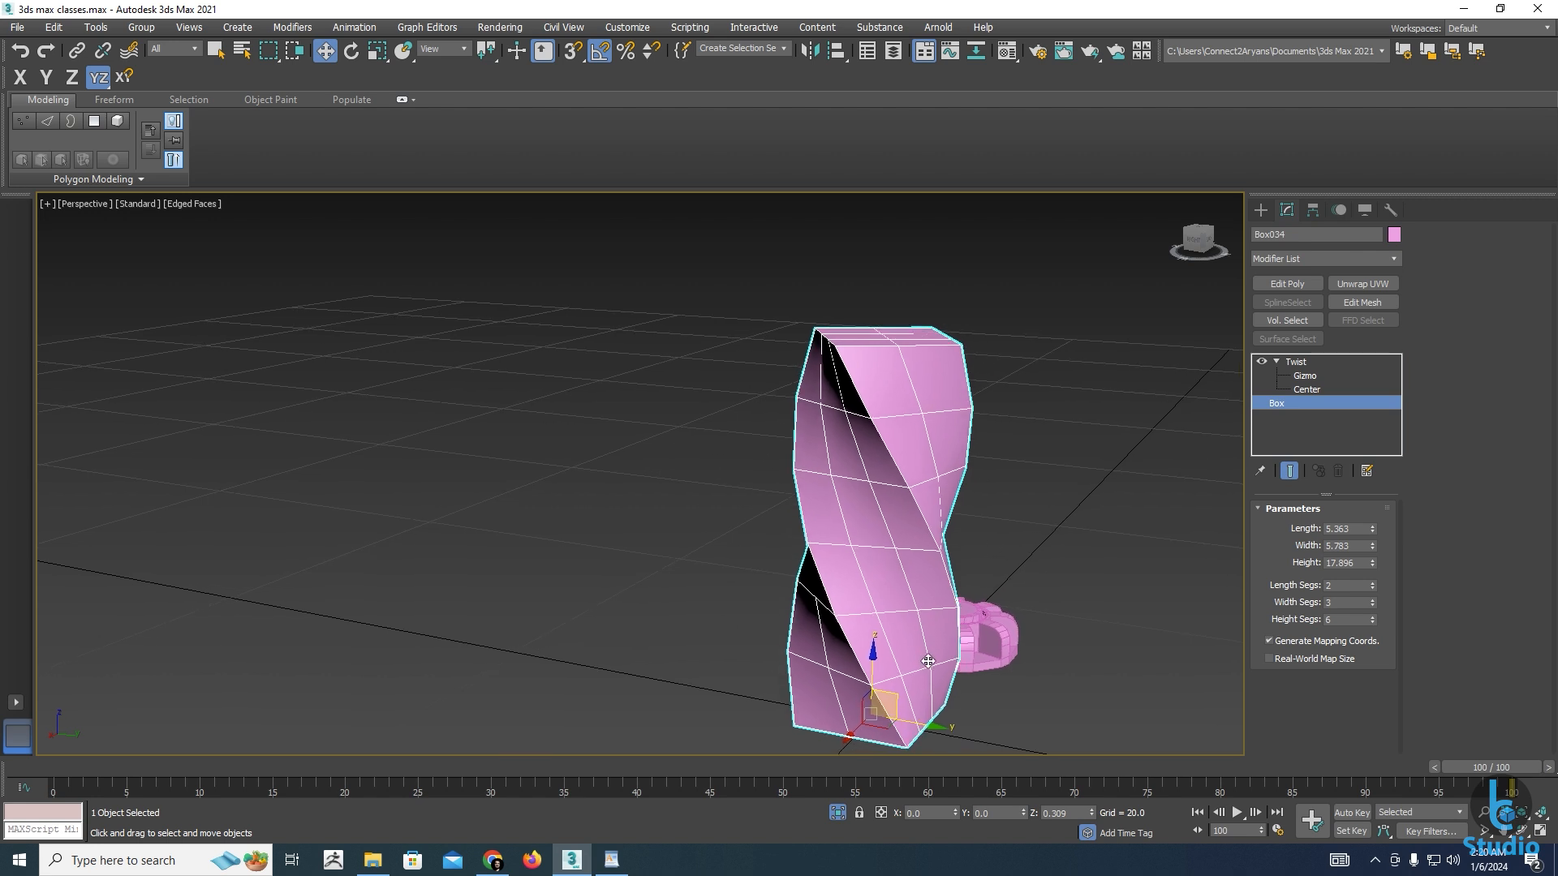
click(1372, 622)
click(1372, 623)
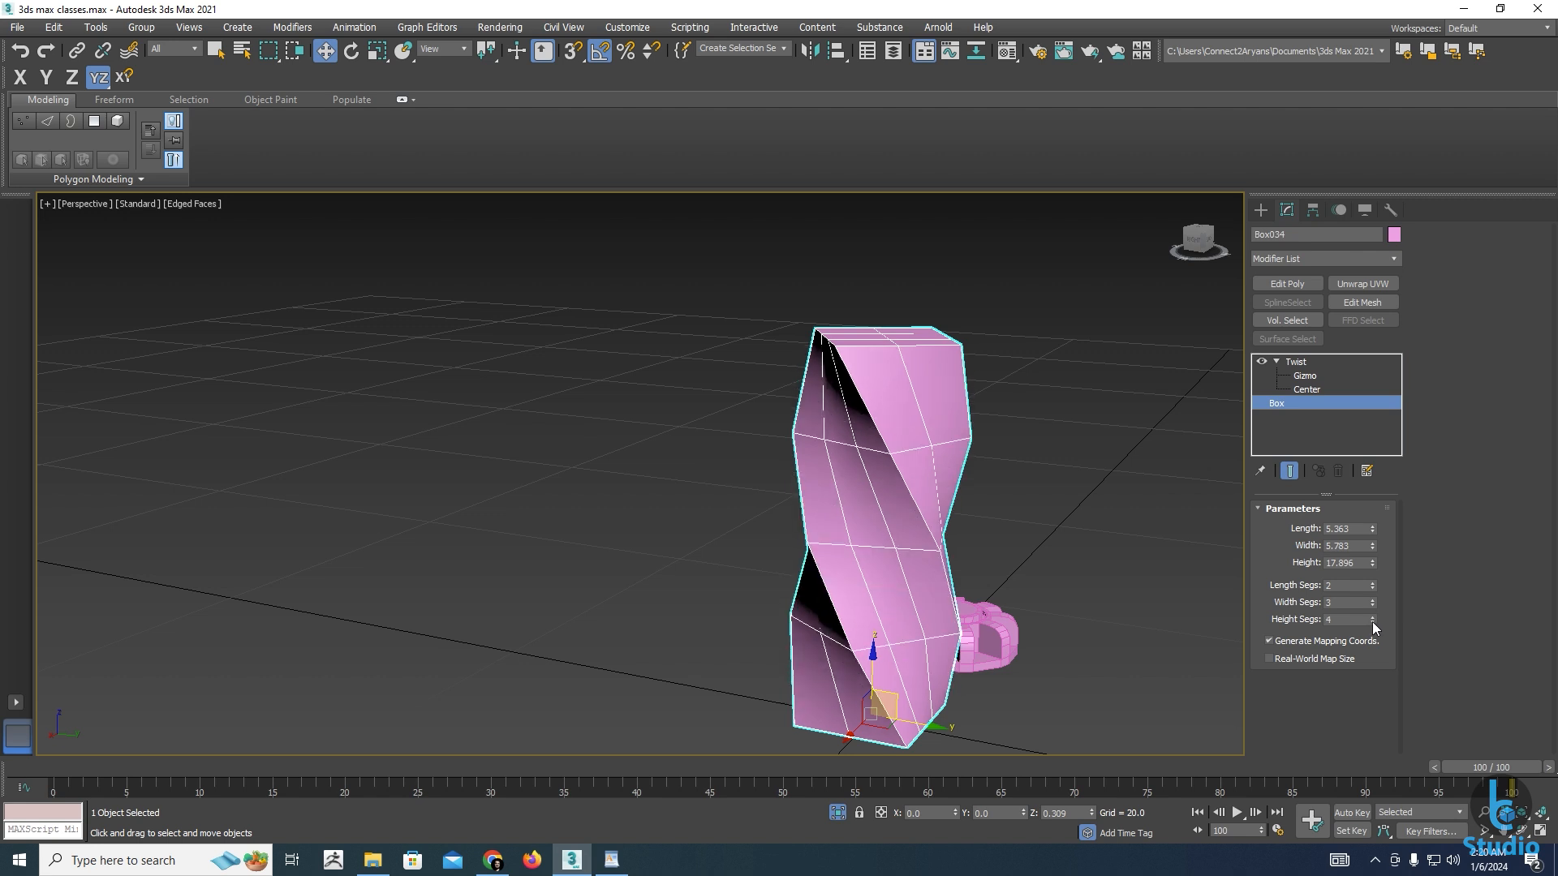
Raise the twisted box's height segments to 10
click(1373, 616)
click(1373, 617)
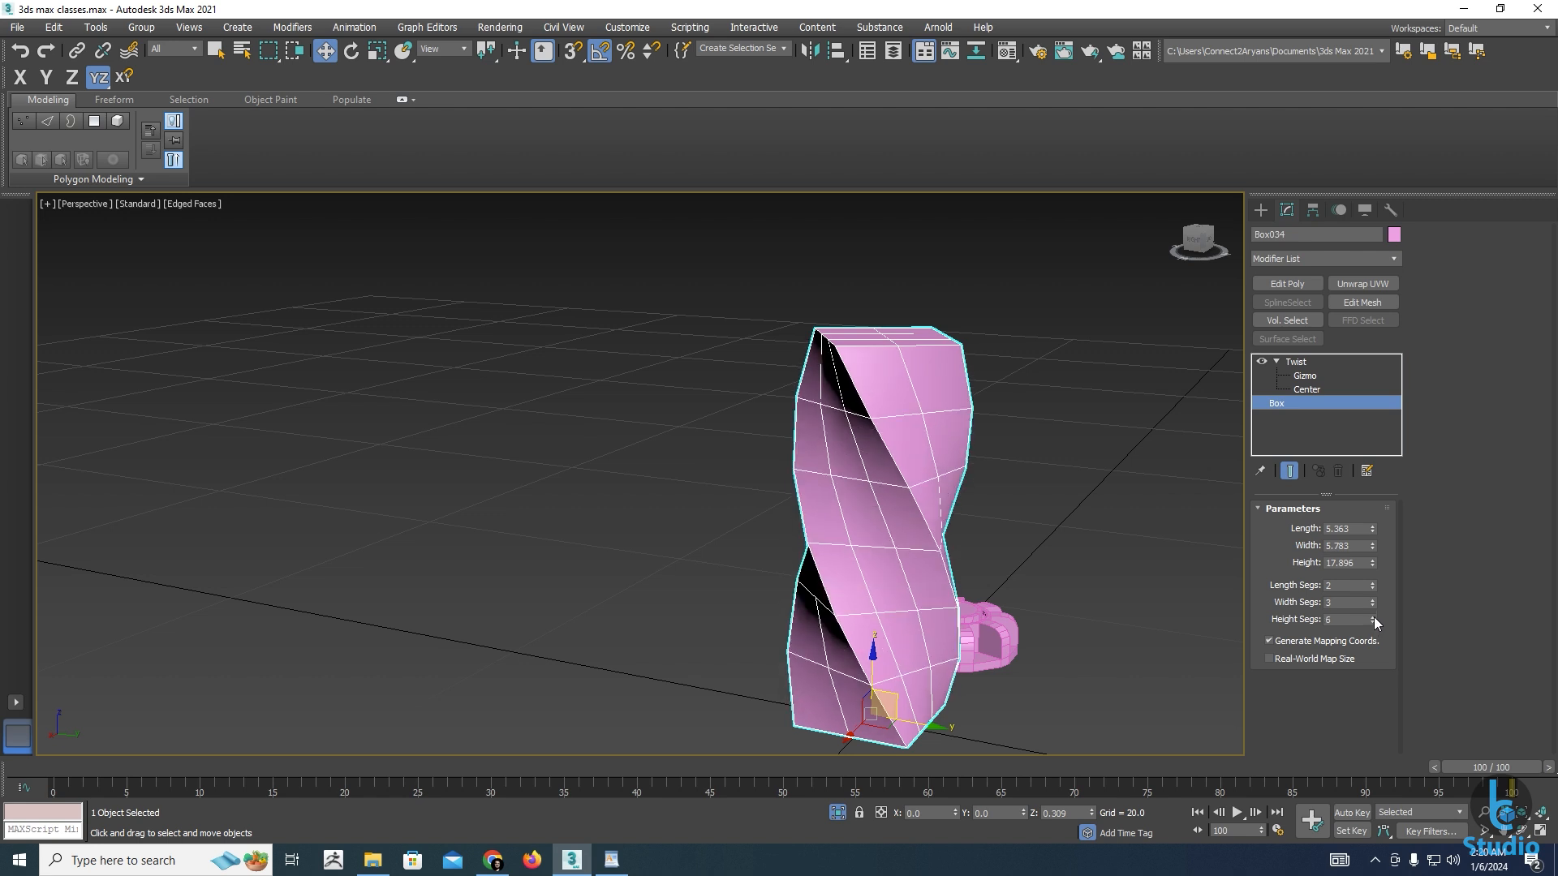
click(1373, 617)
click(1372, 617)
click(1372, 617)
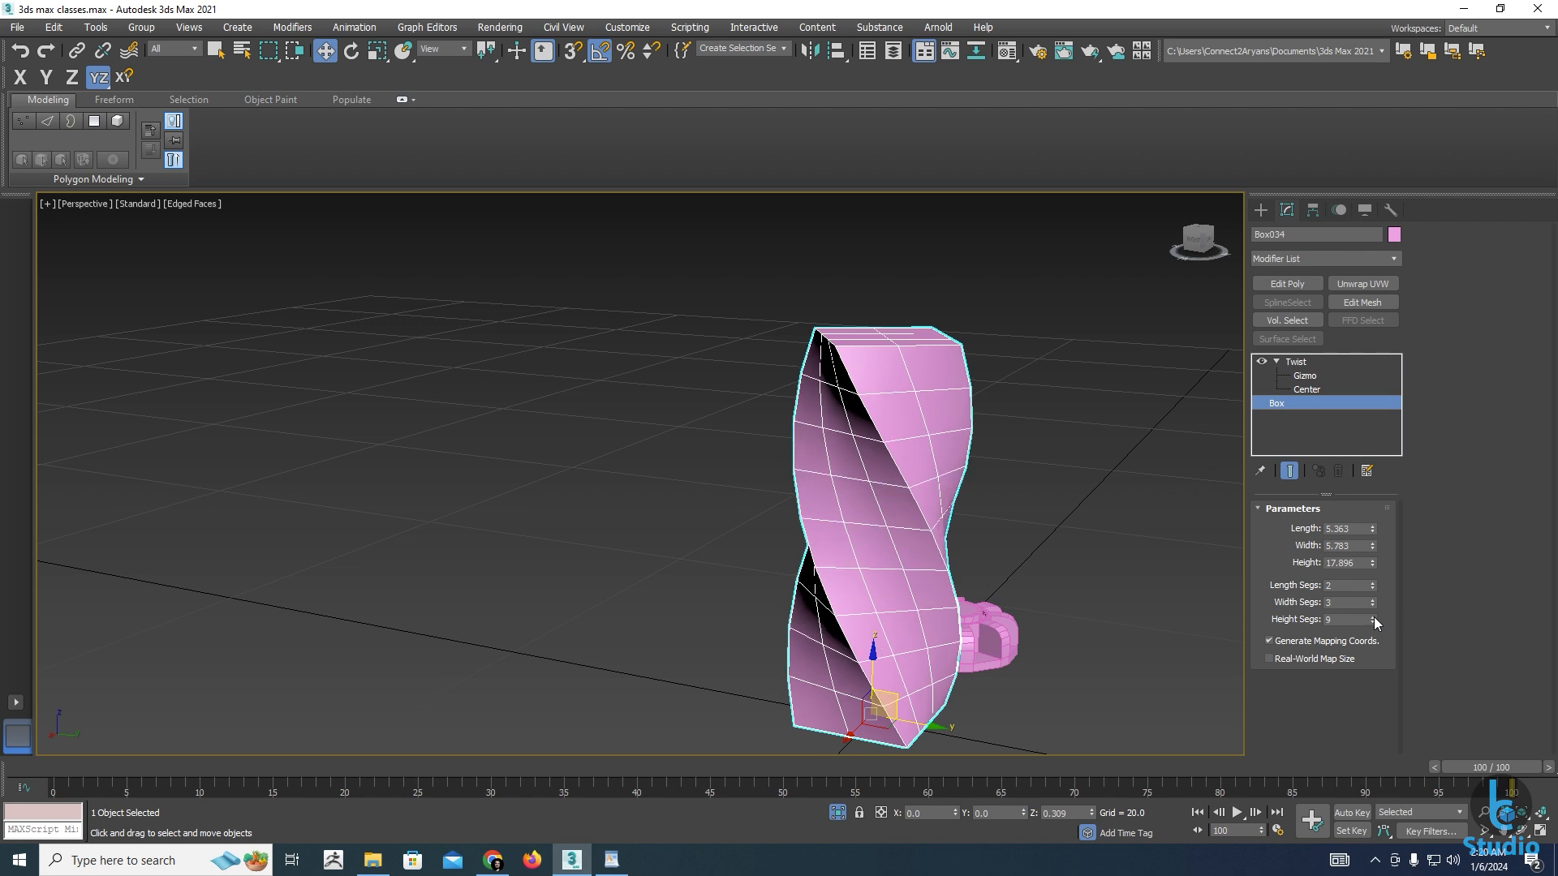
click(1372, 617)
Increase the height of the twisted box to about 38.65
mouse_move(1006, 606)
alt+middle_down()
mouse_move(1032, 615)
mouse_move(1003, 614)
alt+middle_up()
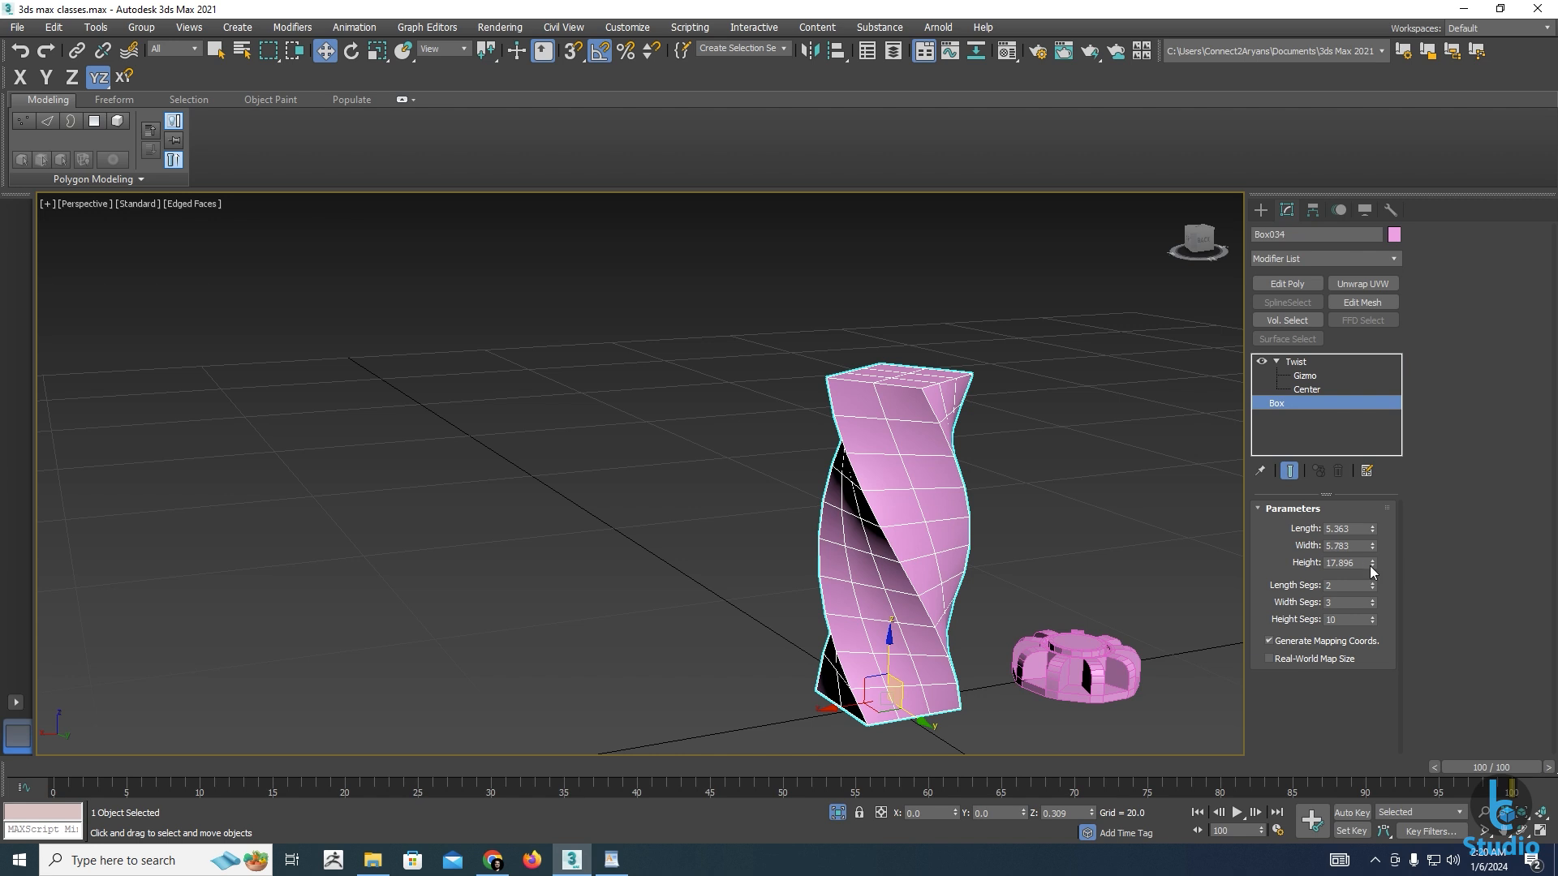
drag(1371, 561, 1361, 467)
scroll(791, 480, down, 4)
middle_drag(807, 477, 824, 592)
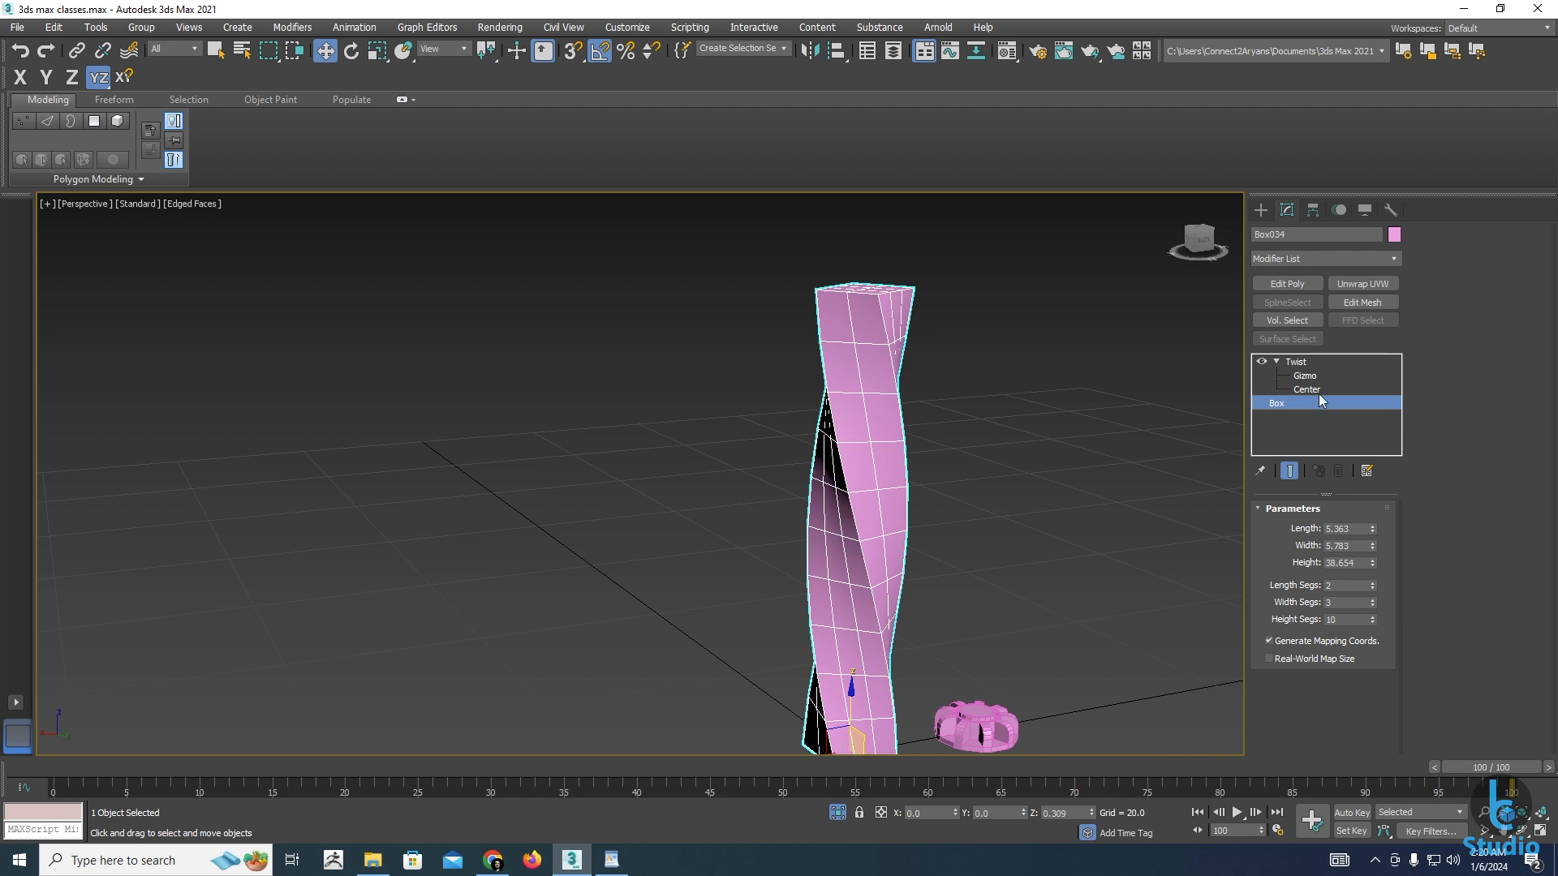
Increase the Twist angle to 292 and raise the base box's height segments to 20
click(1298, 362)
drag(1360, 538, 1323, 329)
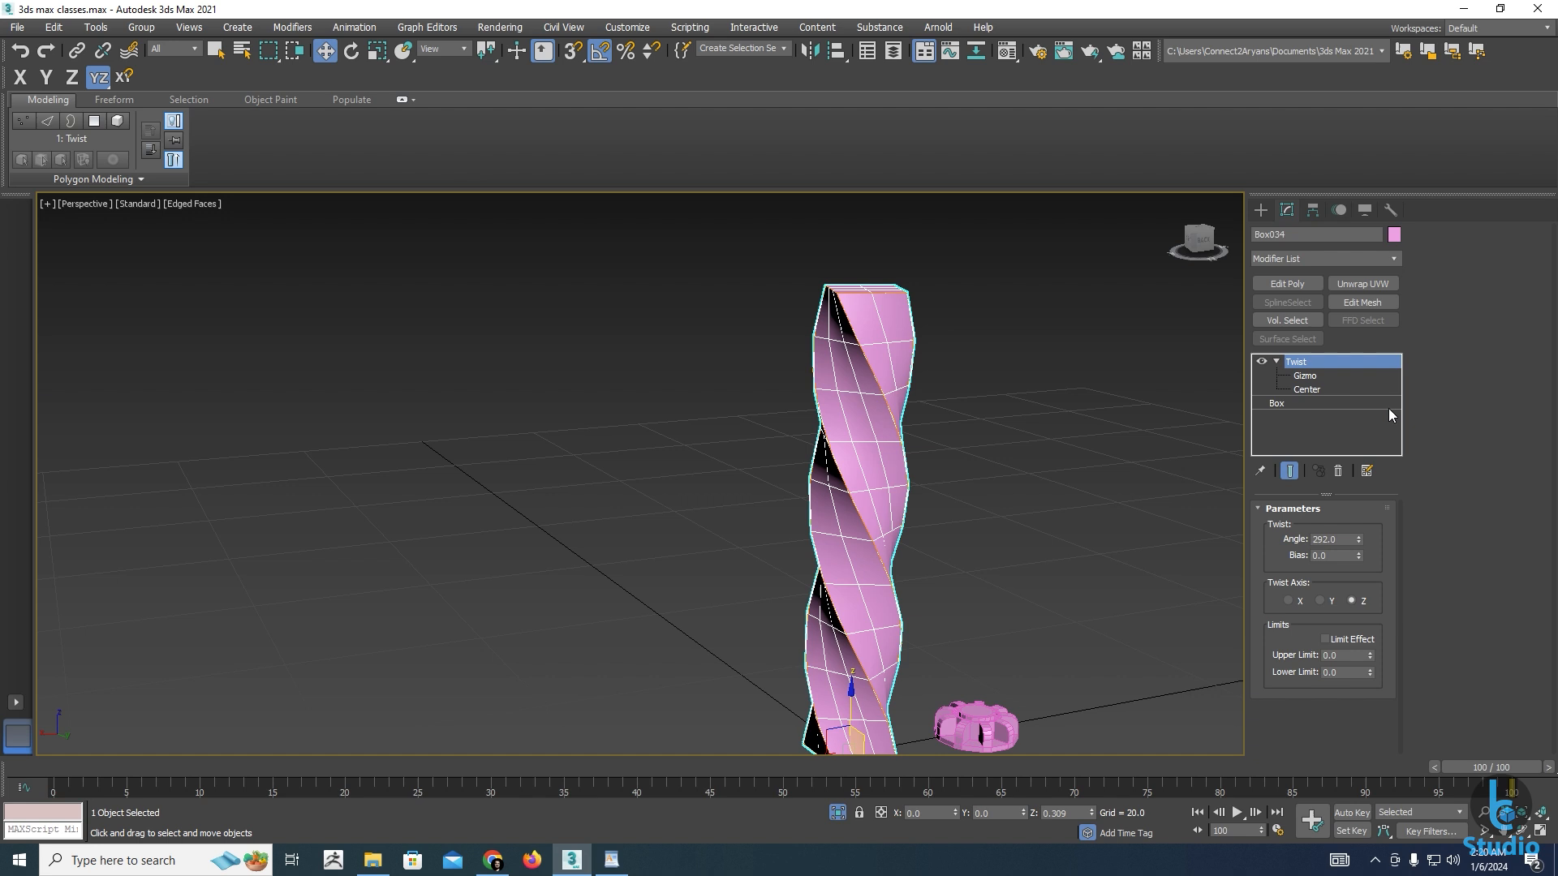
click(1278, 403)
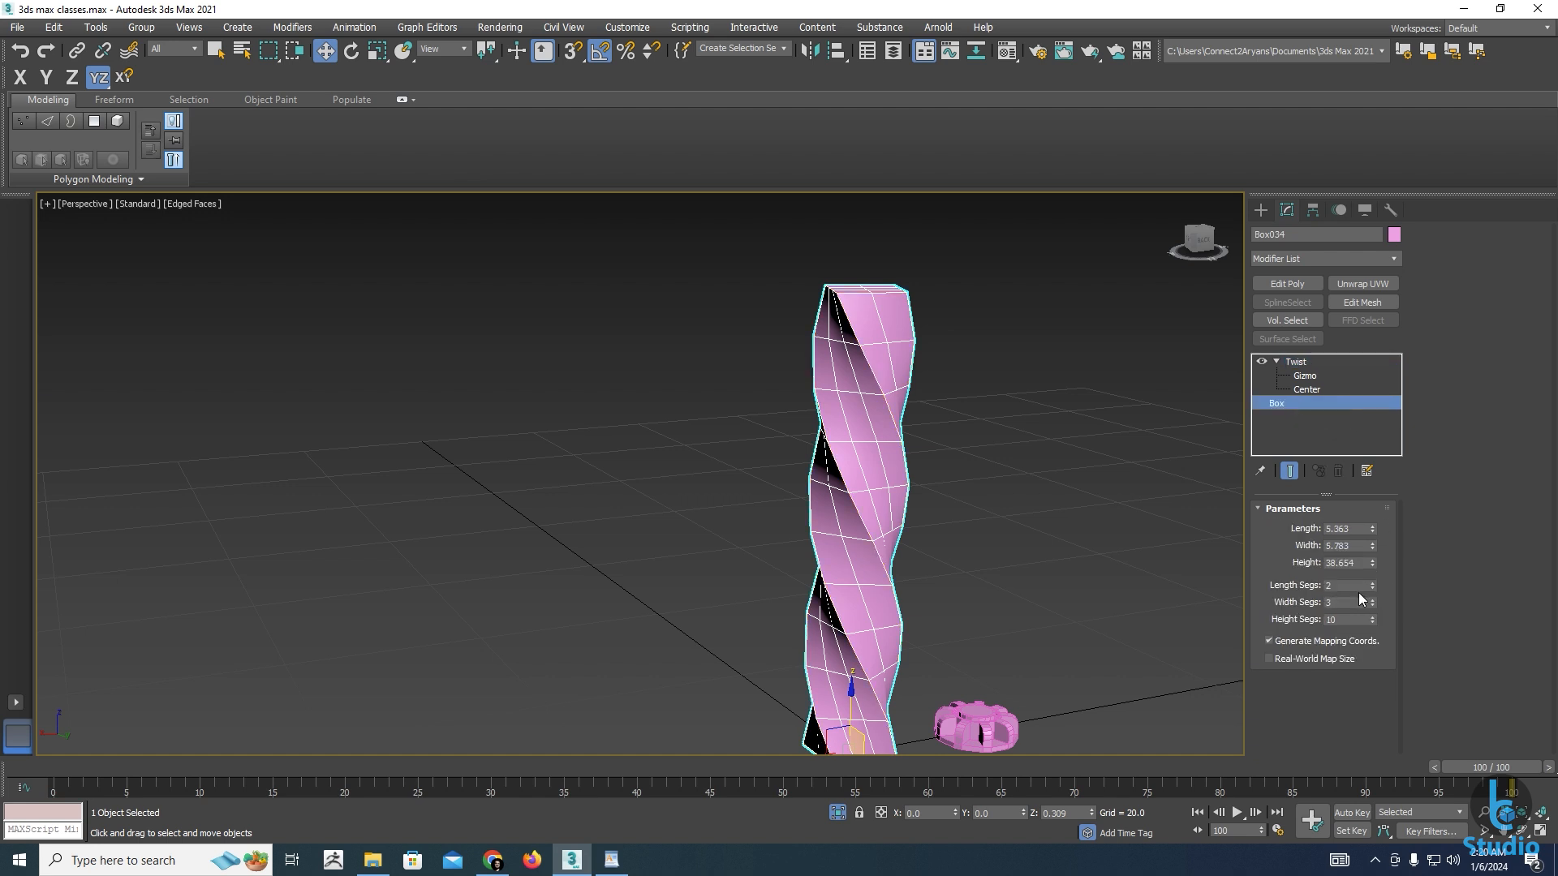
drag(1349, 620, 1244, 620)
key(Return)
click(998, 567)
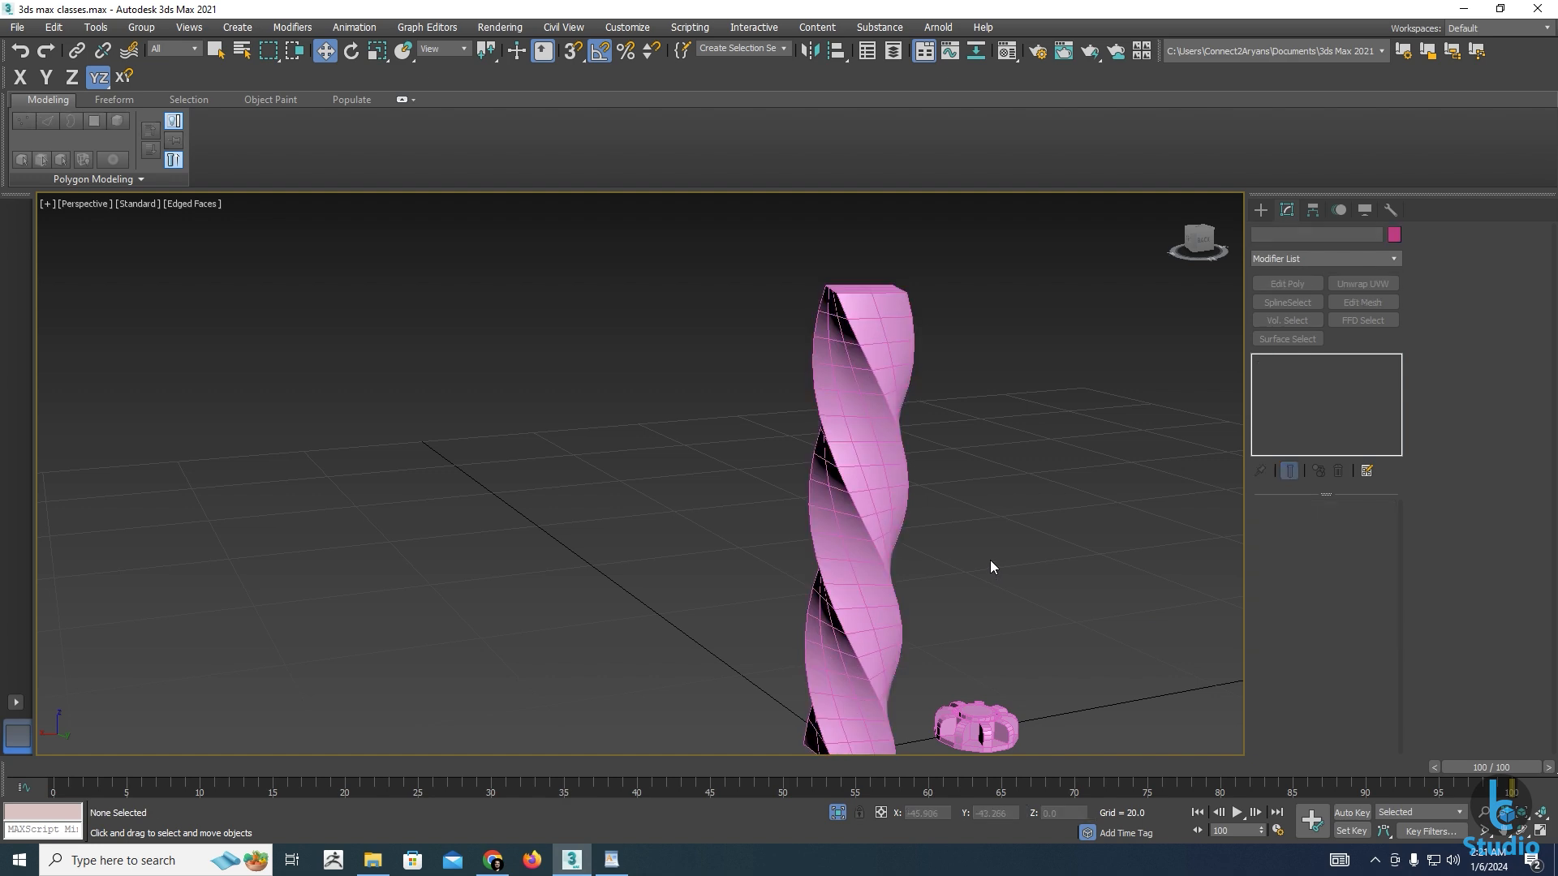
Examine the twisted column's smoother mesh from several angles
middle_drag(989, 634, 980, 559)
scroll(980, 560, down, 2)
click(879, 542)
scroll(880, 541, up, 2)
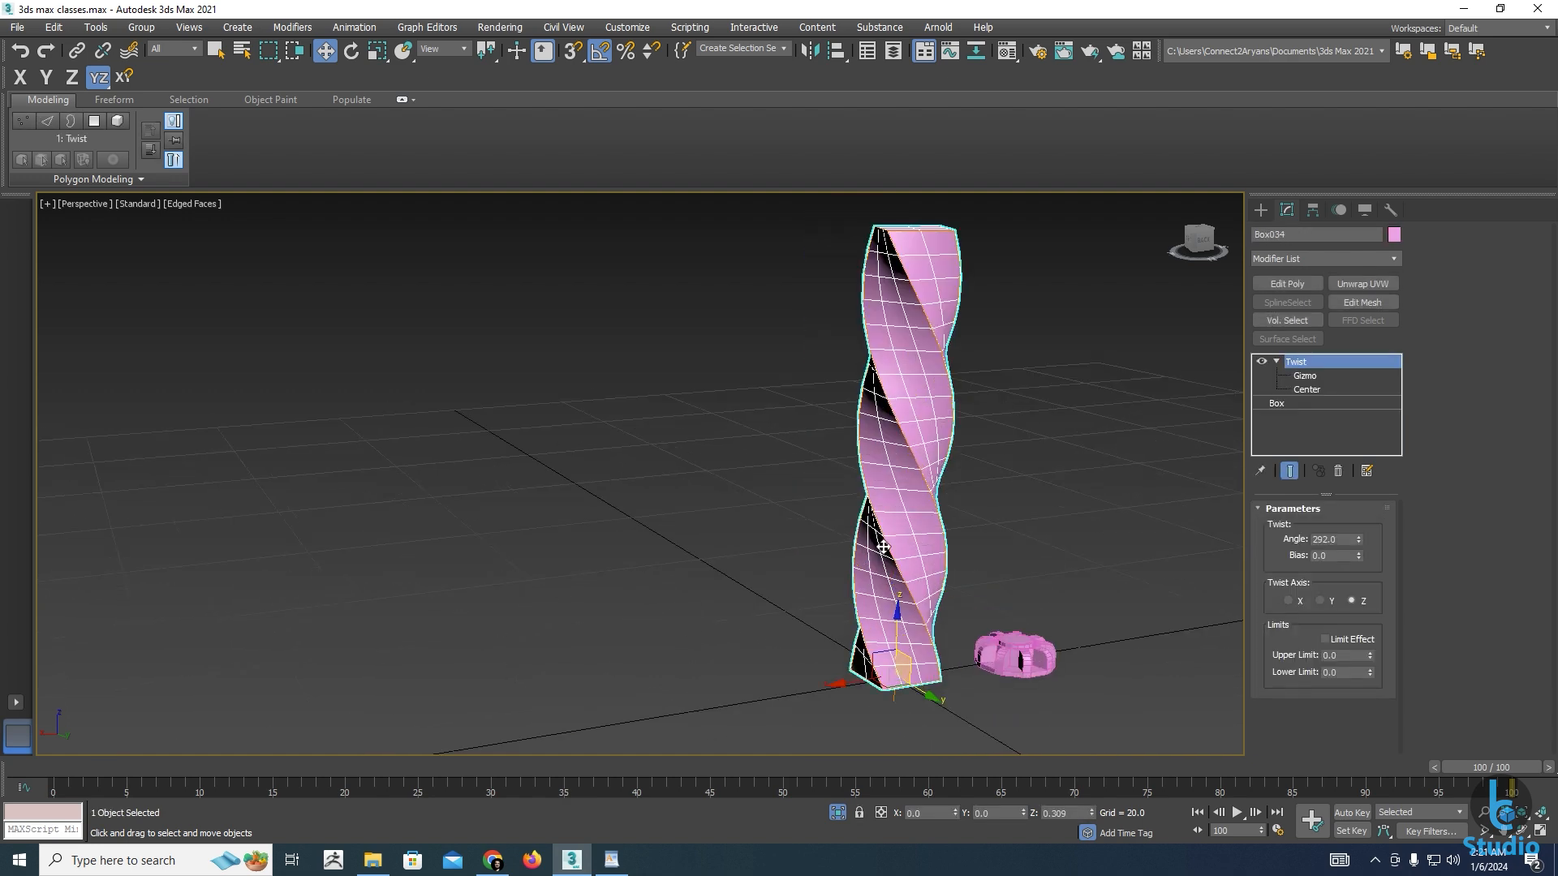
alt+middle_drag(853, 517, 934, 460)
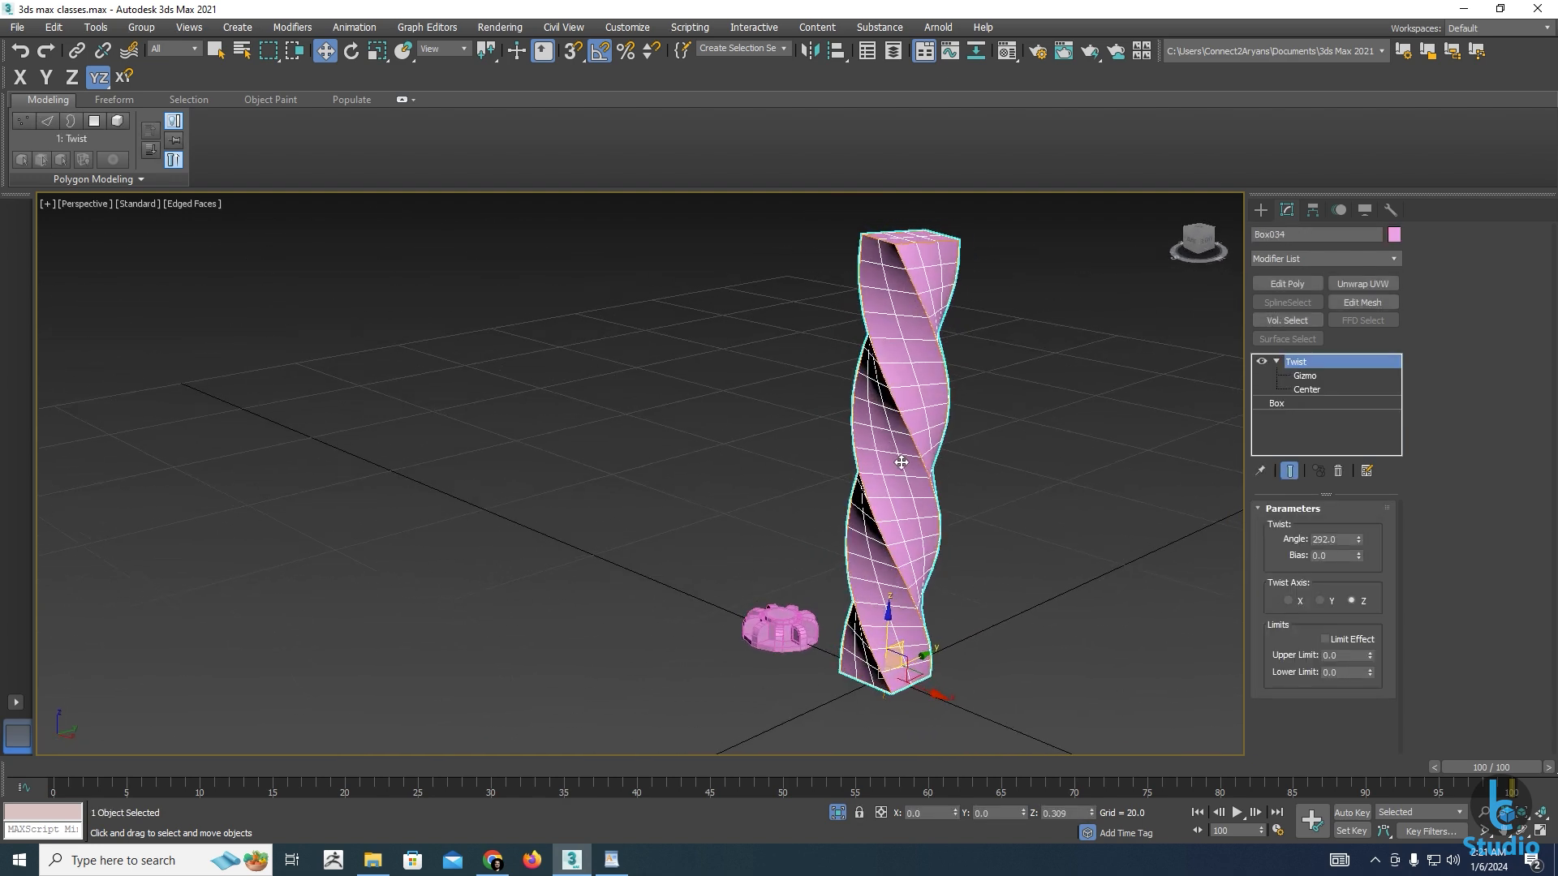
middle_drag(884, 359, 864, 414)
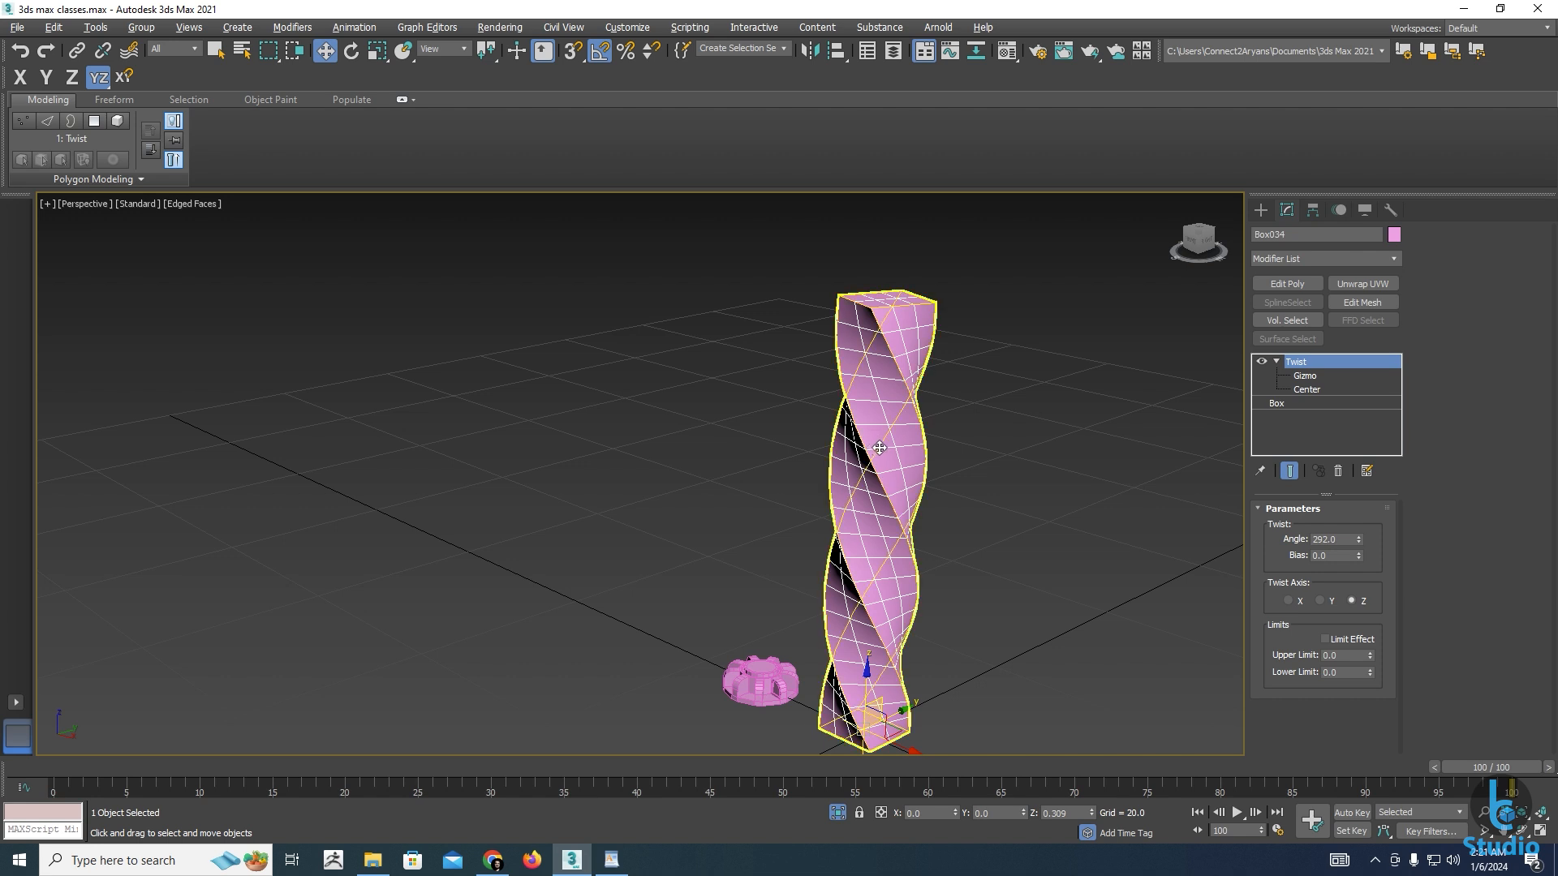
alt+middle_drag(878, 443, 835, 457)
mouse_move(873, 560)
alt+middle_down()
mouse_move(888, 531)
mouse_move(892, 543)
alt+middle_up()
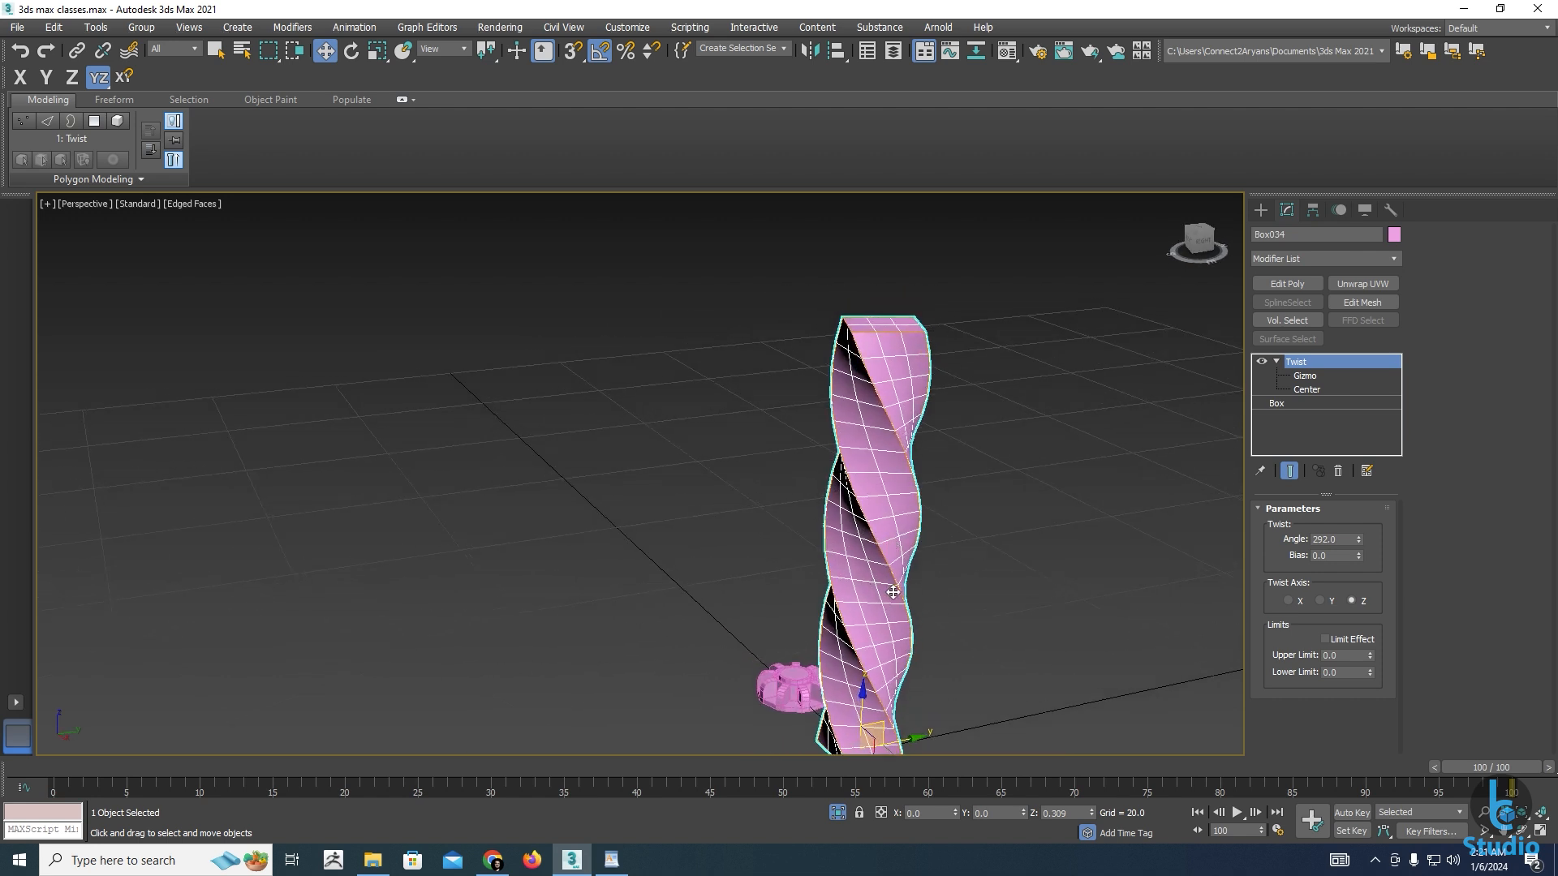
alt+middle_drag(892, 597, 901, 568)
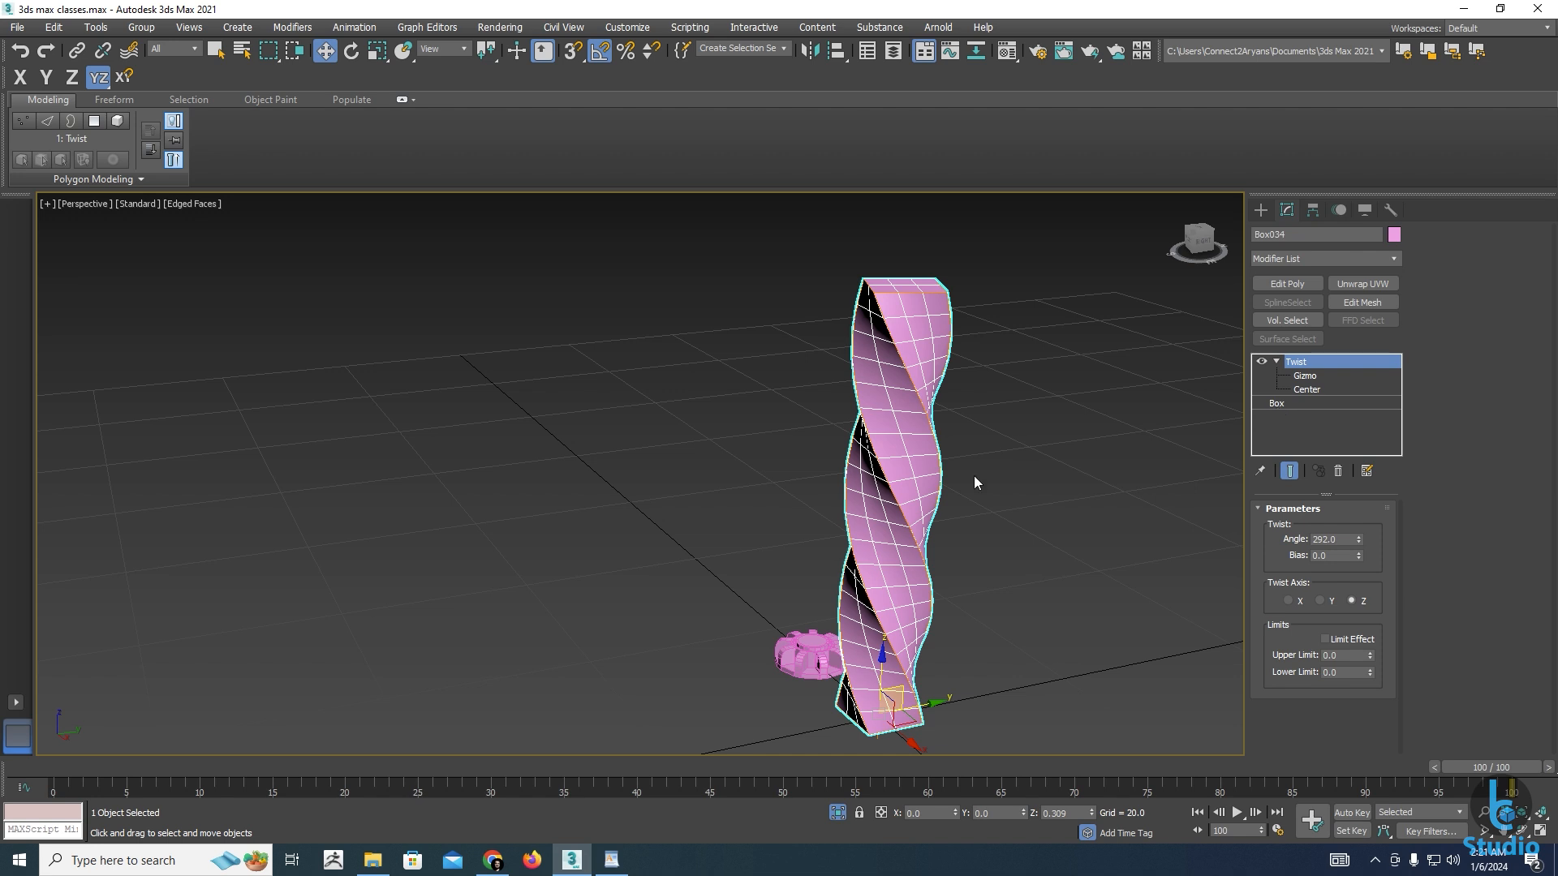
Scale the twisted column down uniformly to about 24.8 percent and return to the Move tool
key(r)
drag(883, 708, 815, 158)
scroll(896, 728, up, 5)
middle_drag(679, 550, 686, 556)
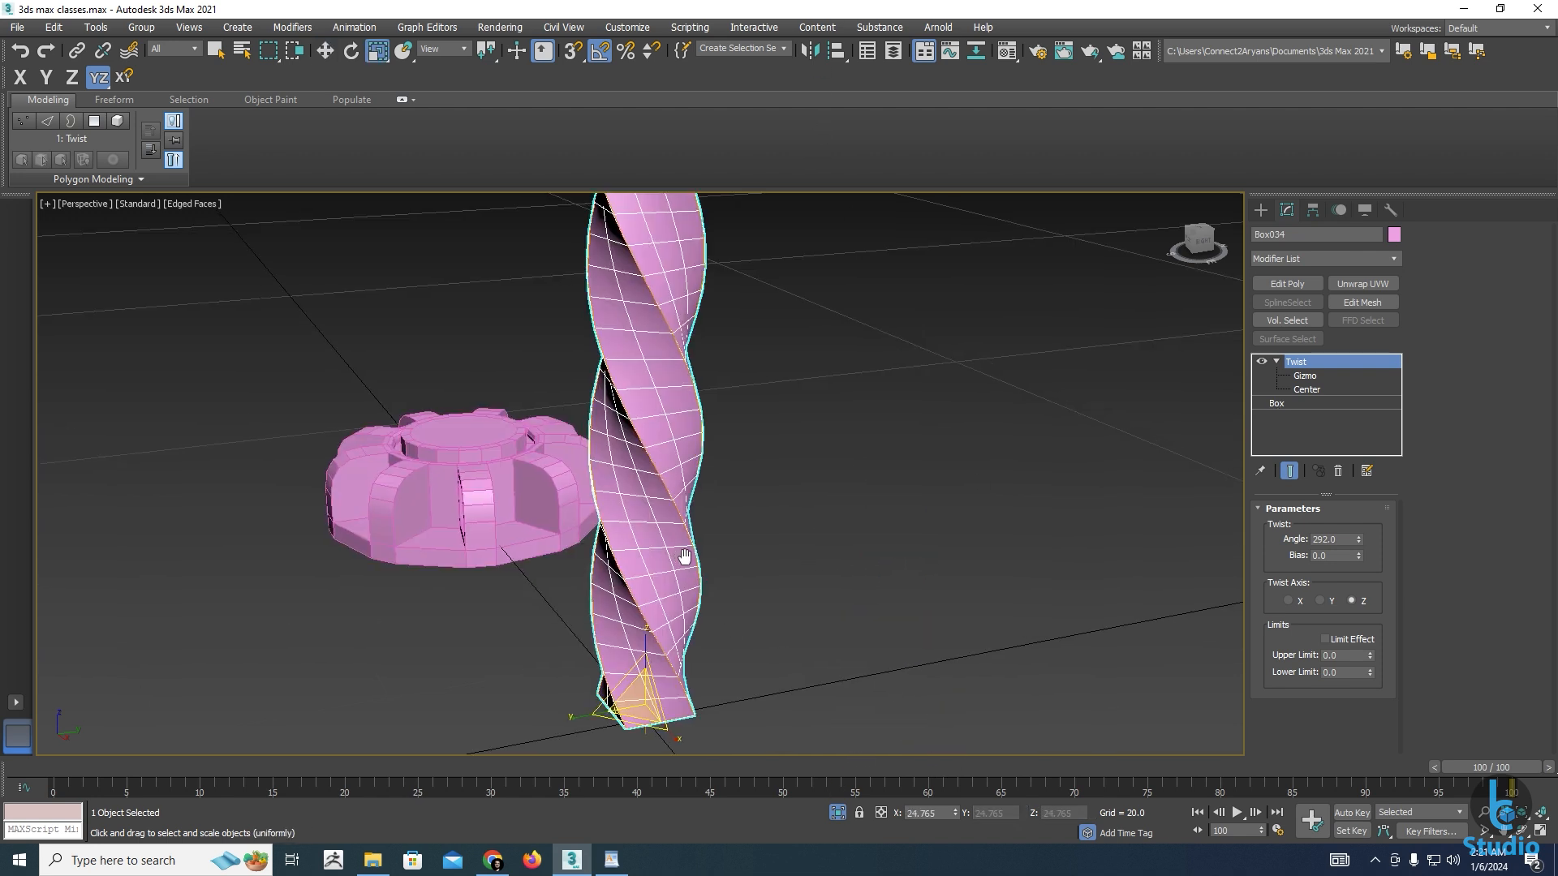
scroll(892, 568, down, 3)
key(w)
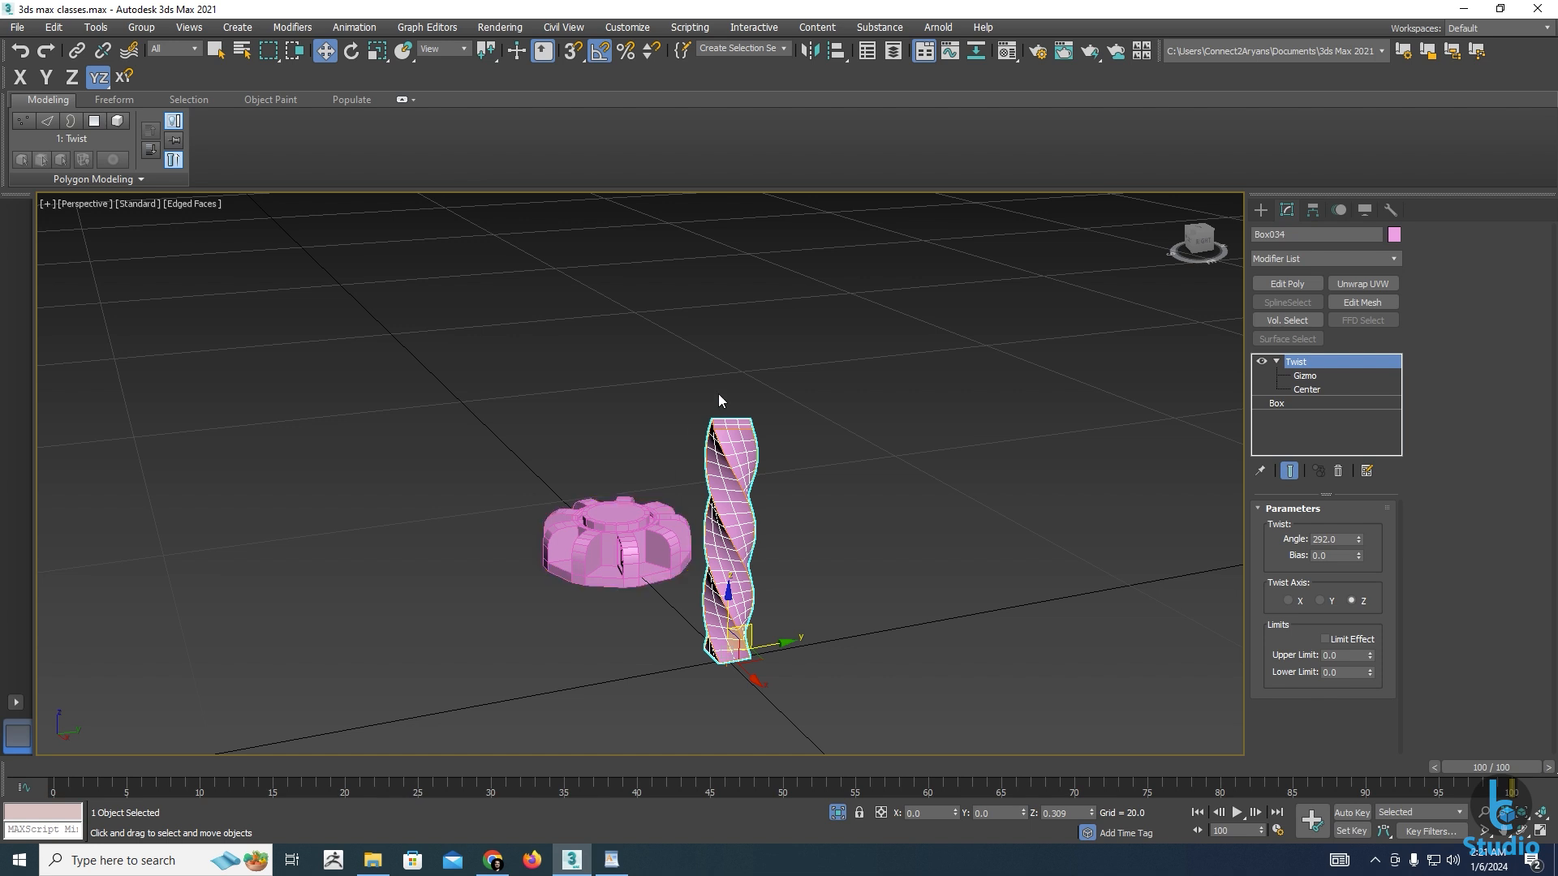
Increase the base box's height so the column is much taller, and raise the Twist angle to 459.5
click(1281, 404)
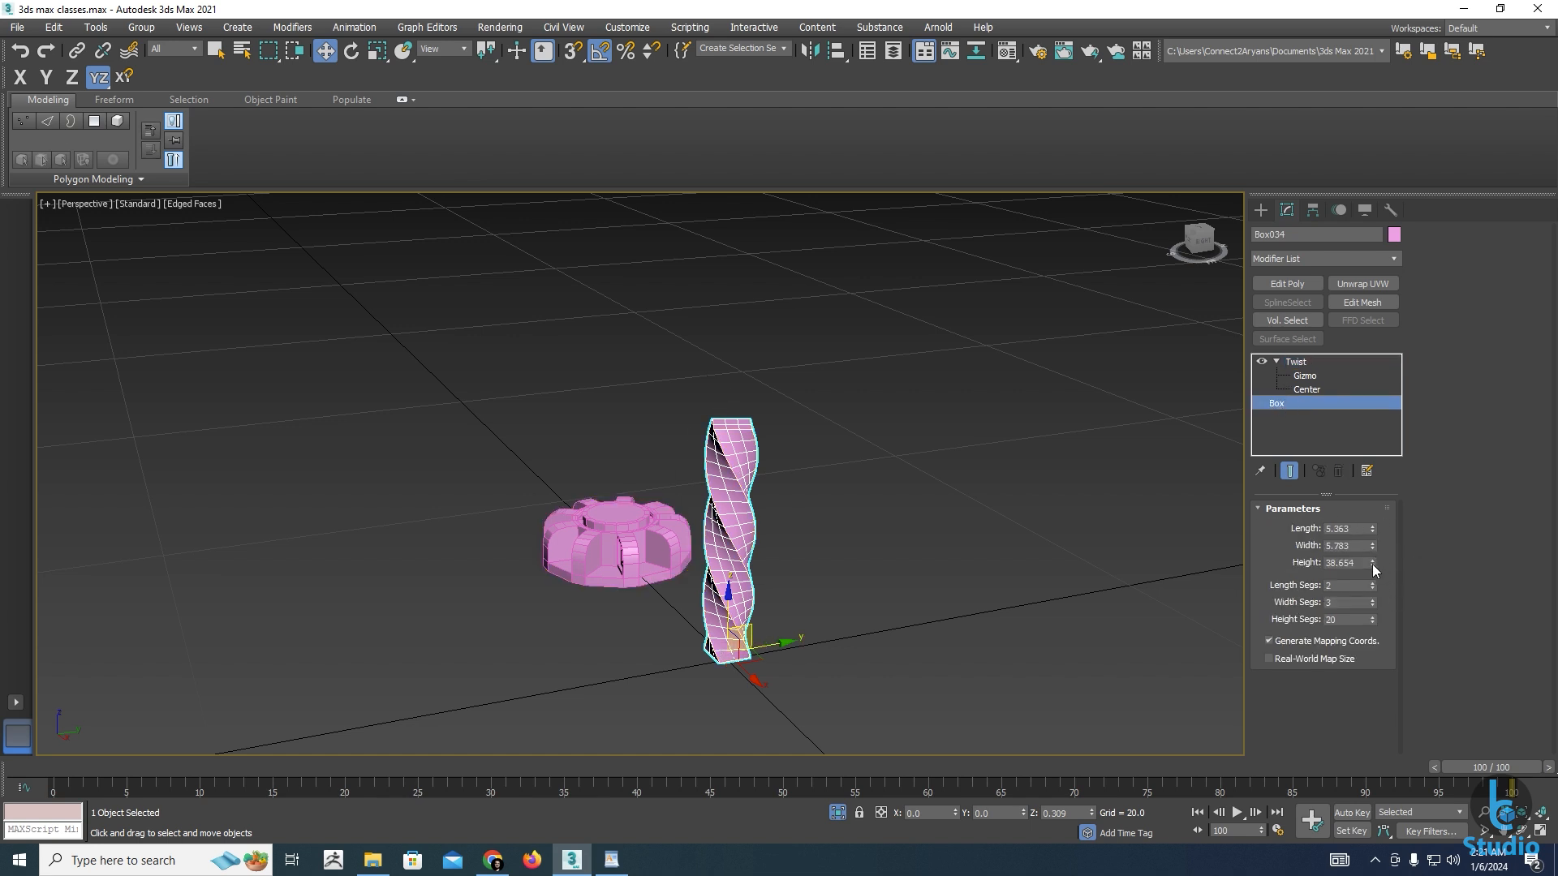
drag(1372, 565, 1369, 485)
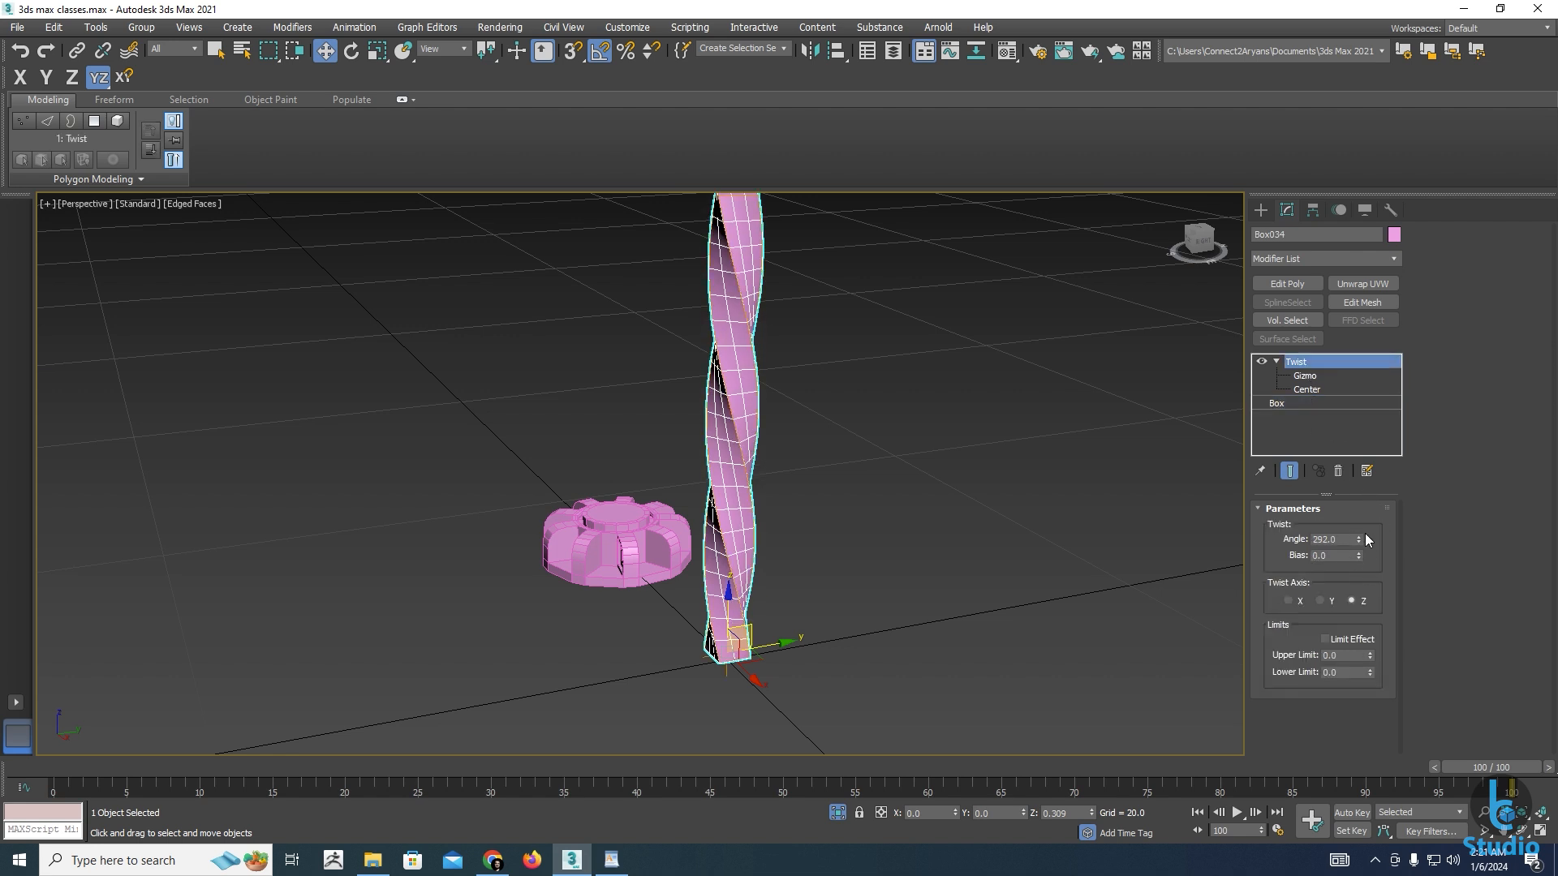
drag(1358, 542, 1359, 486)
middle_drag(731, 481, 824, 560)
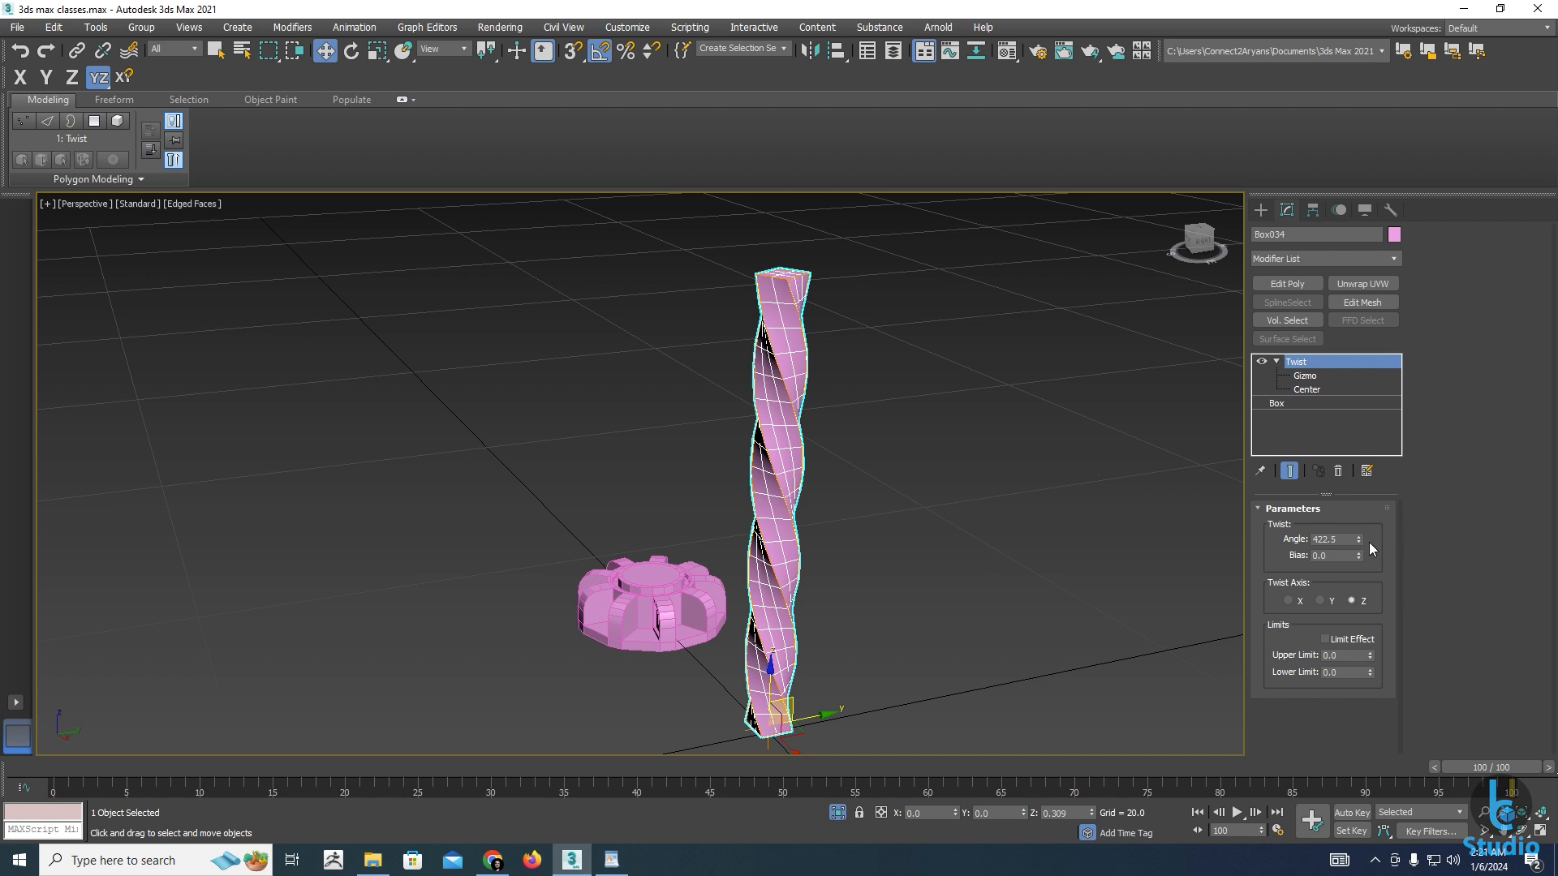
drag(1361, 543, 1362, 523)
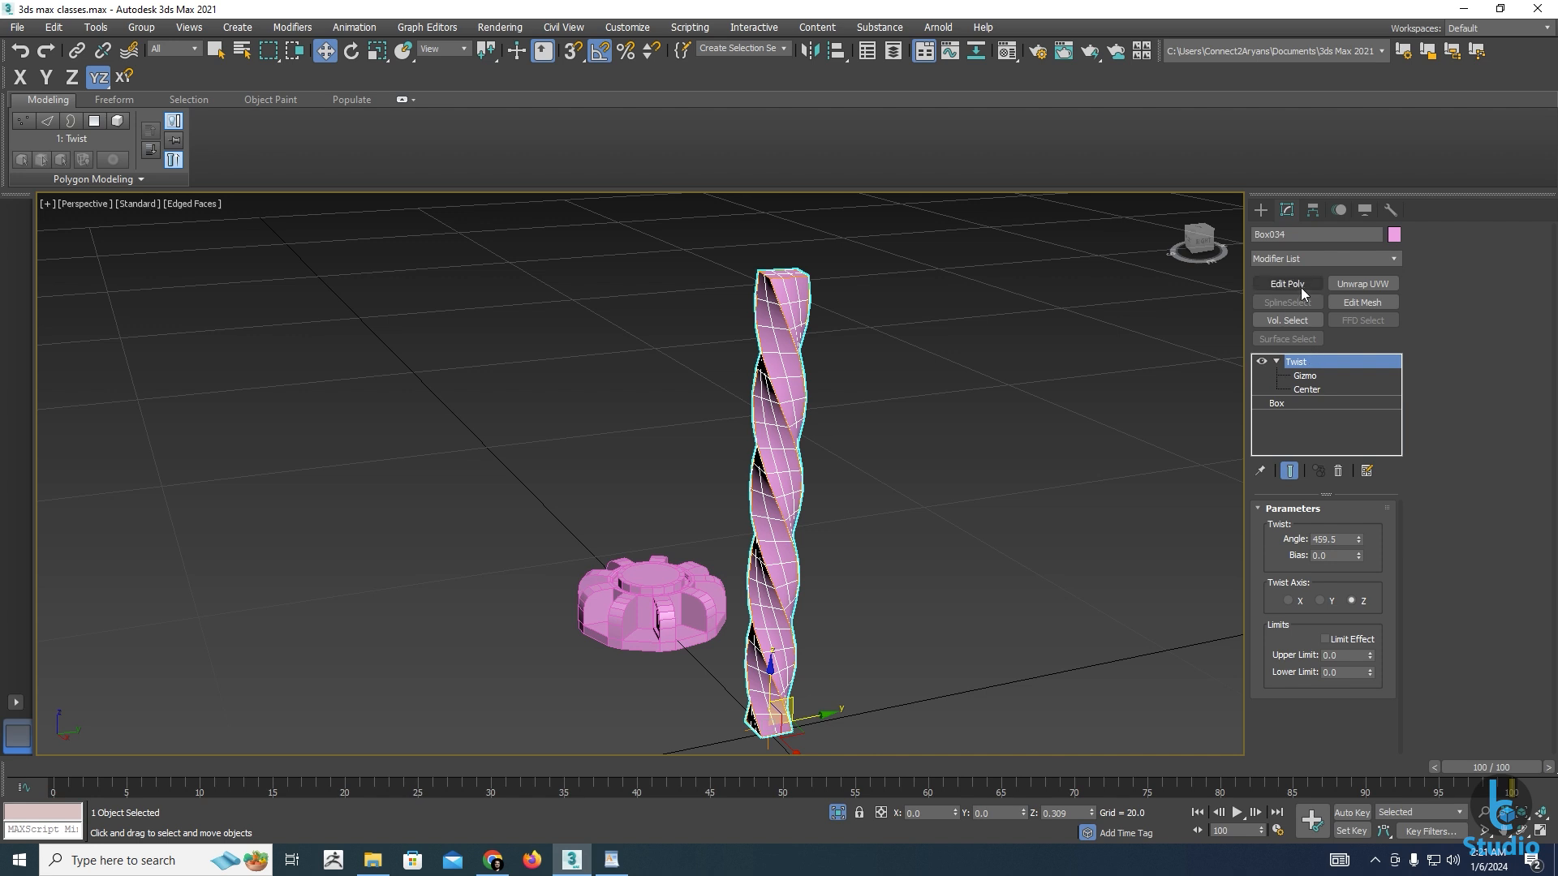
Add a Taper modifier above the Twist on the column
click(1395, 259)
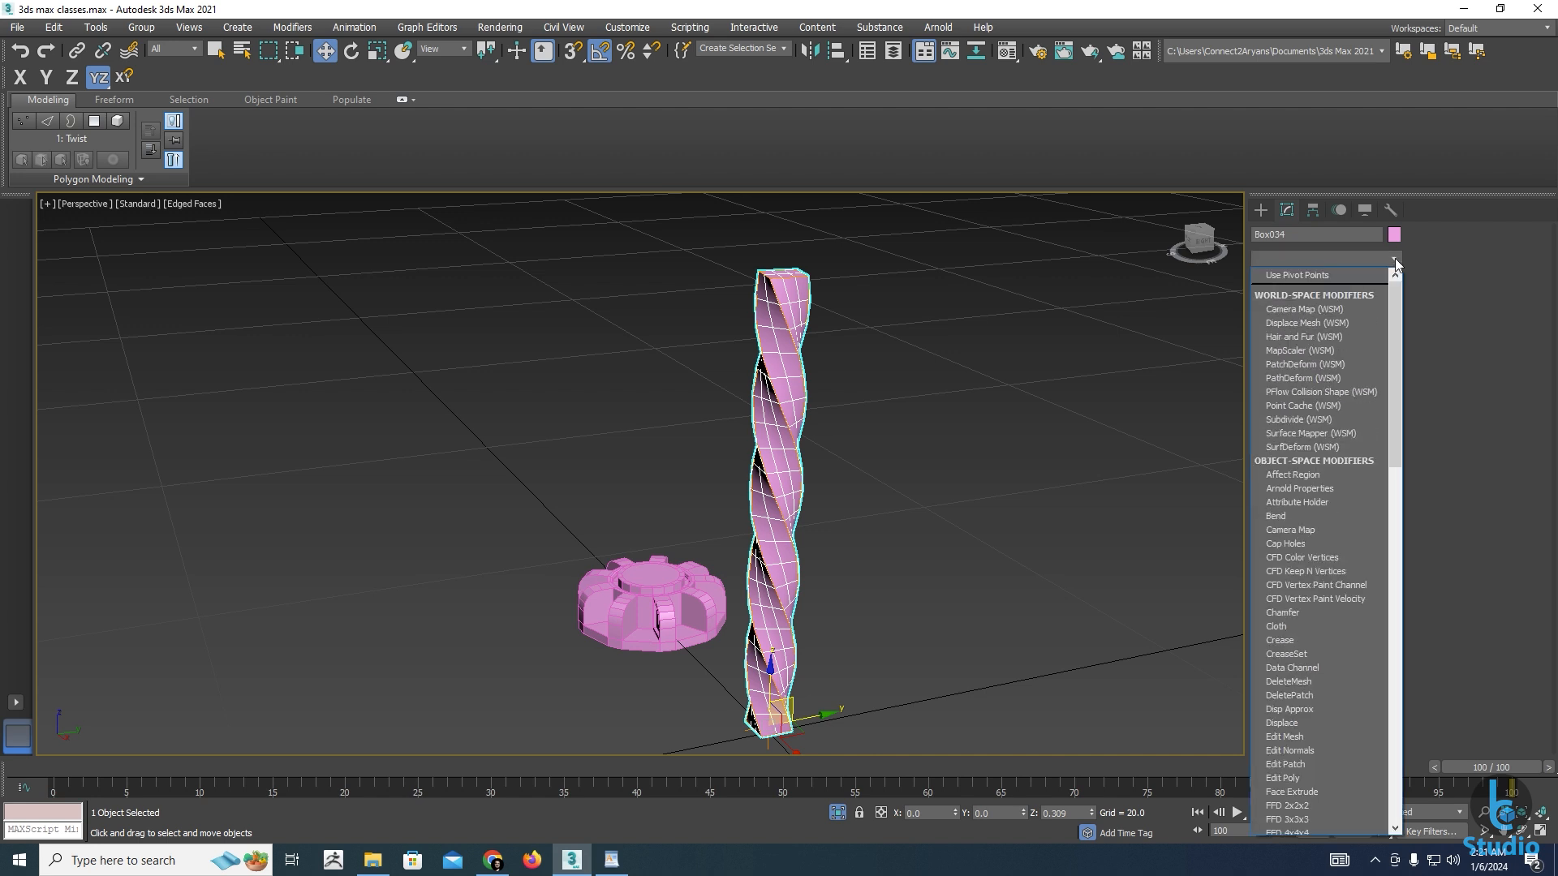
key(t)
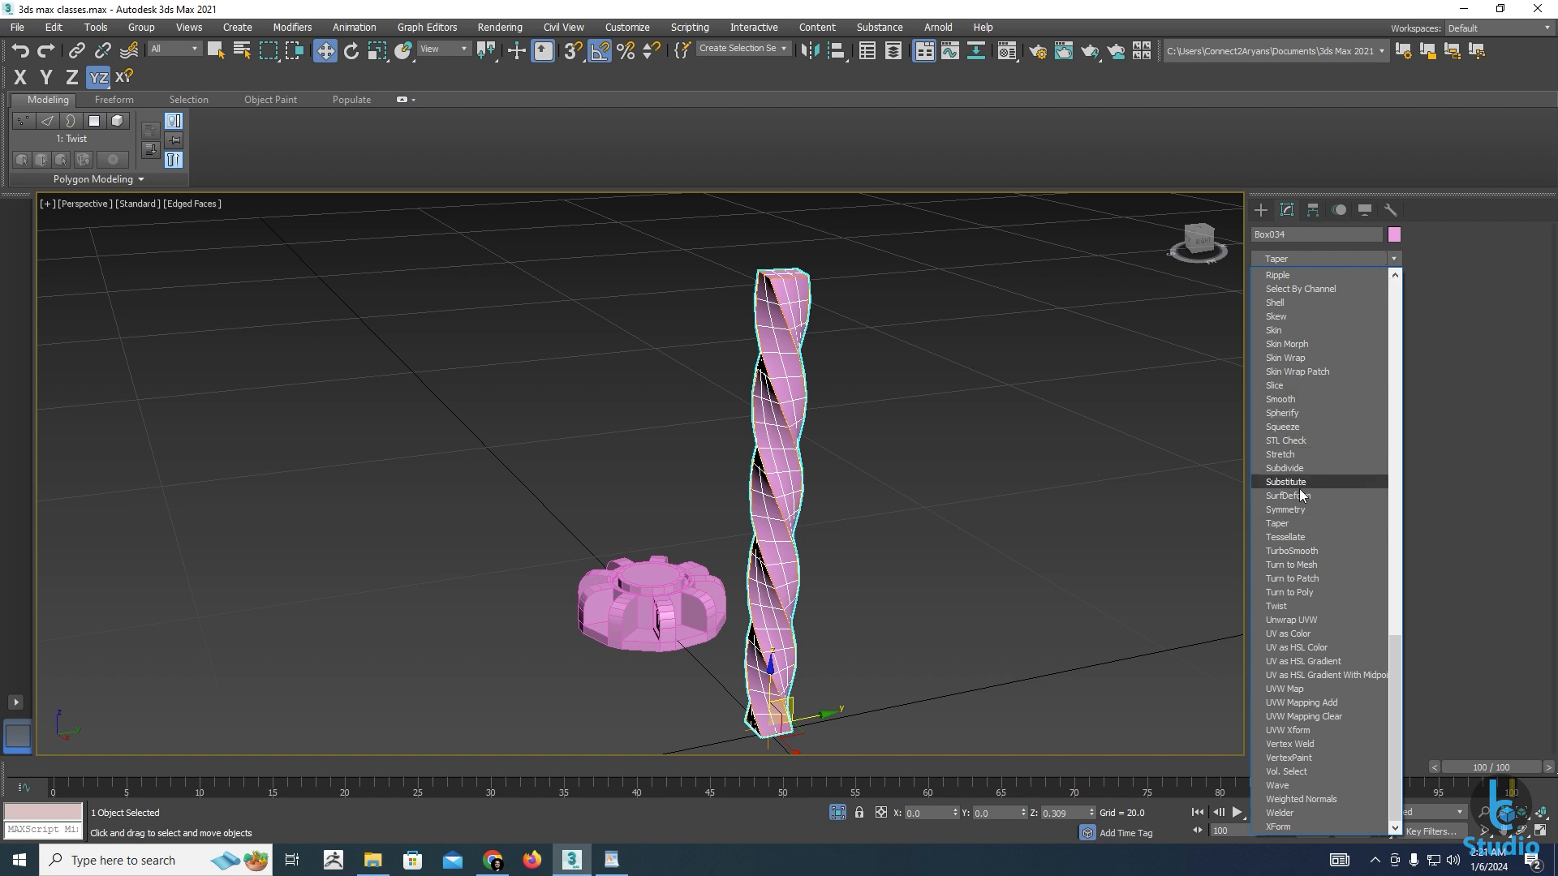
click(1278, 524)
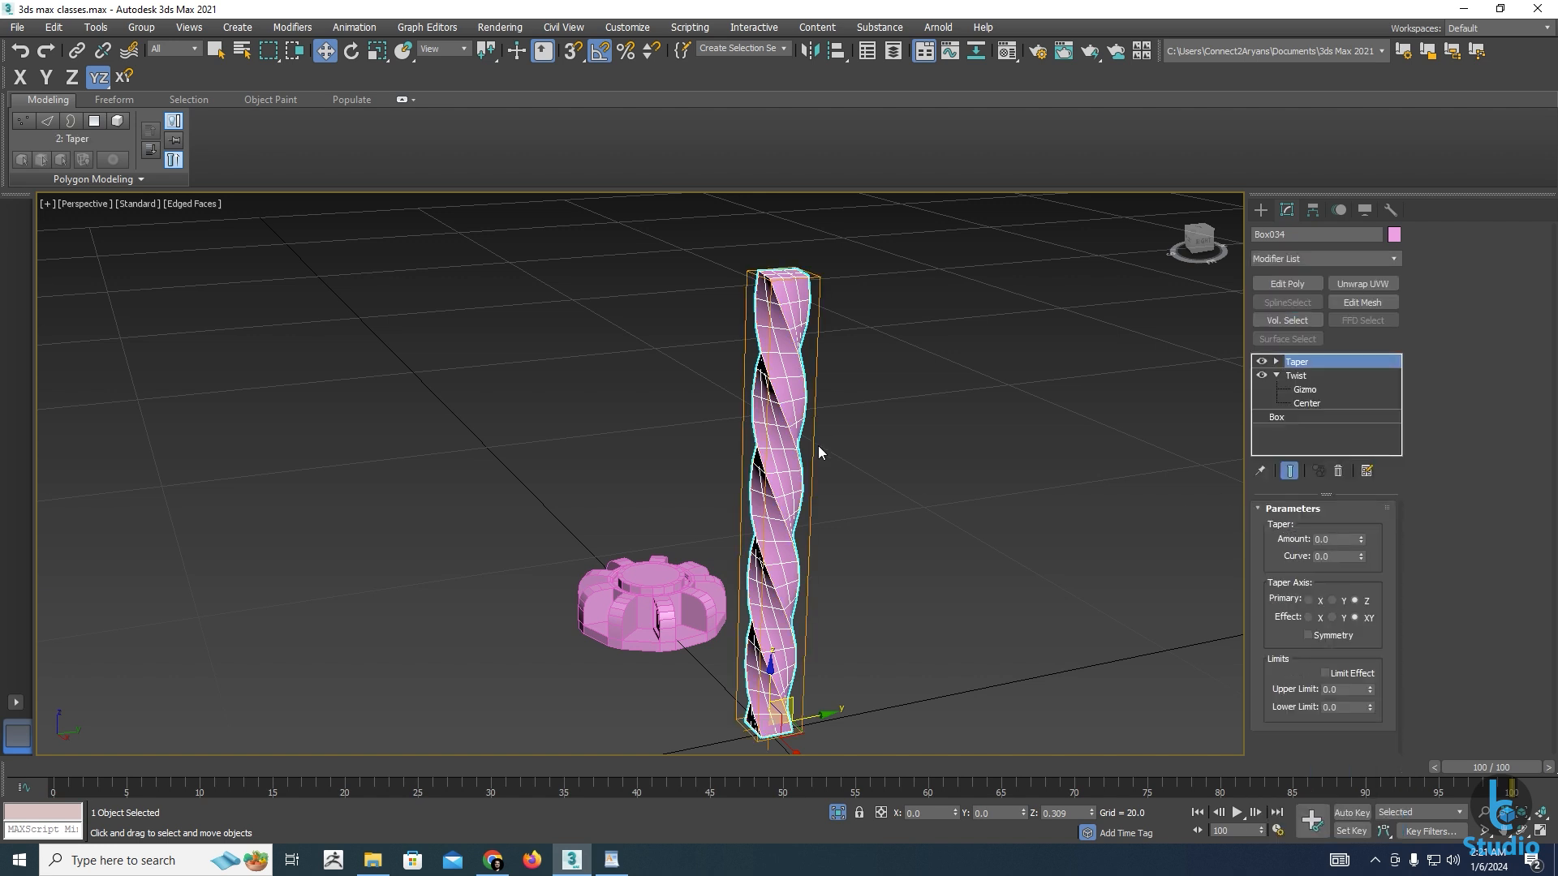
Move the Taper gizmo up along Z to about 14.38 and return to the Taper modifier level
click(1277, 361)
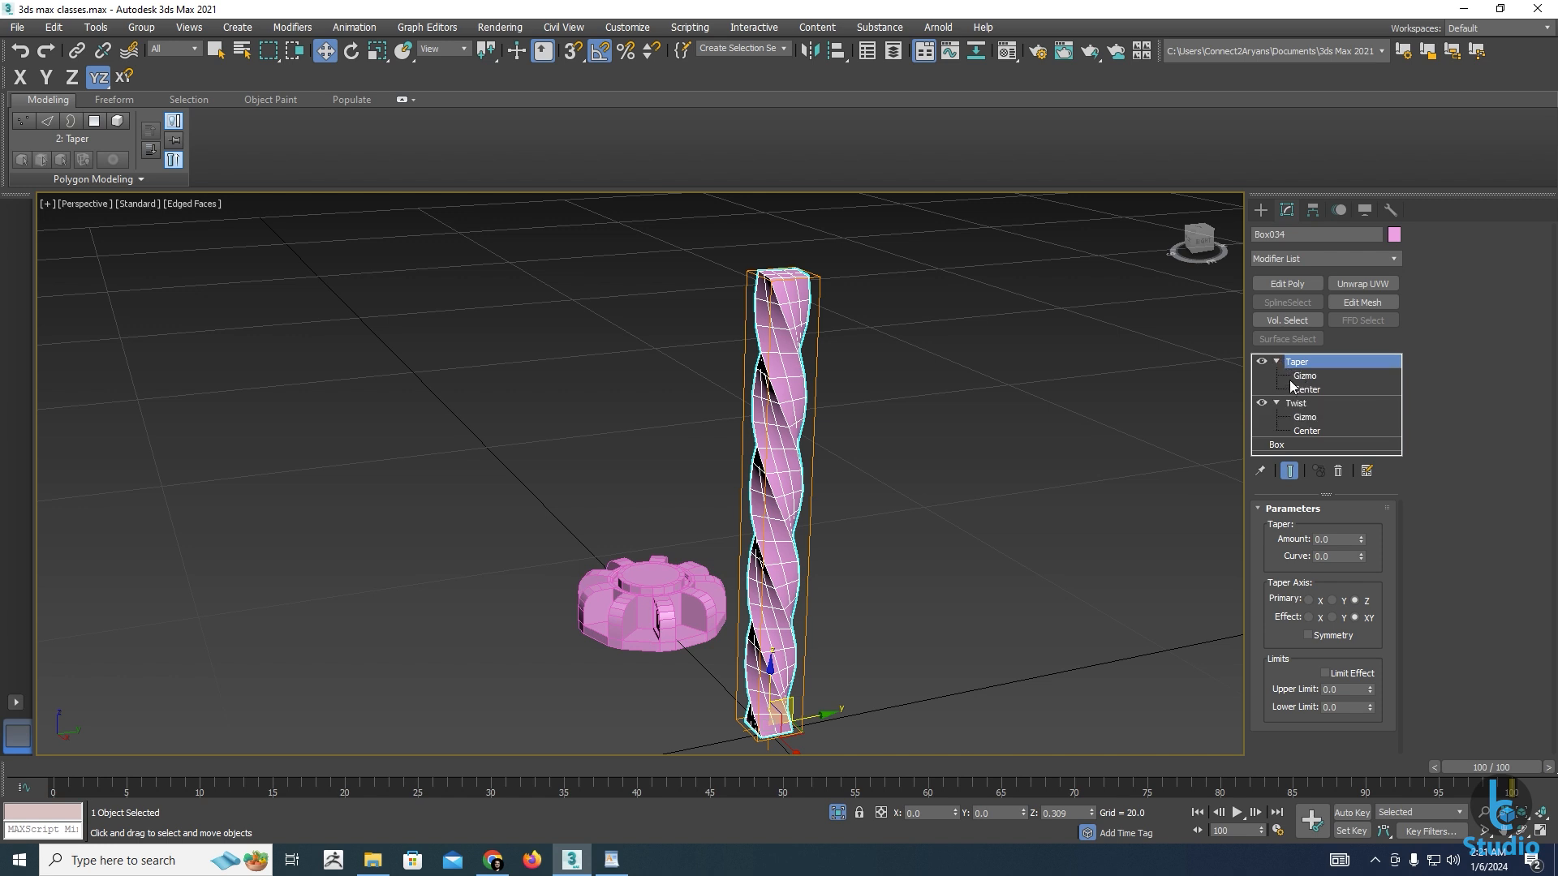
click(1303, 376)
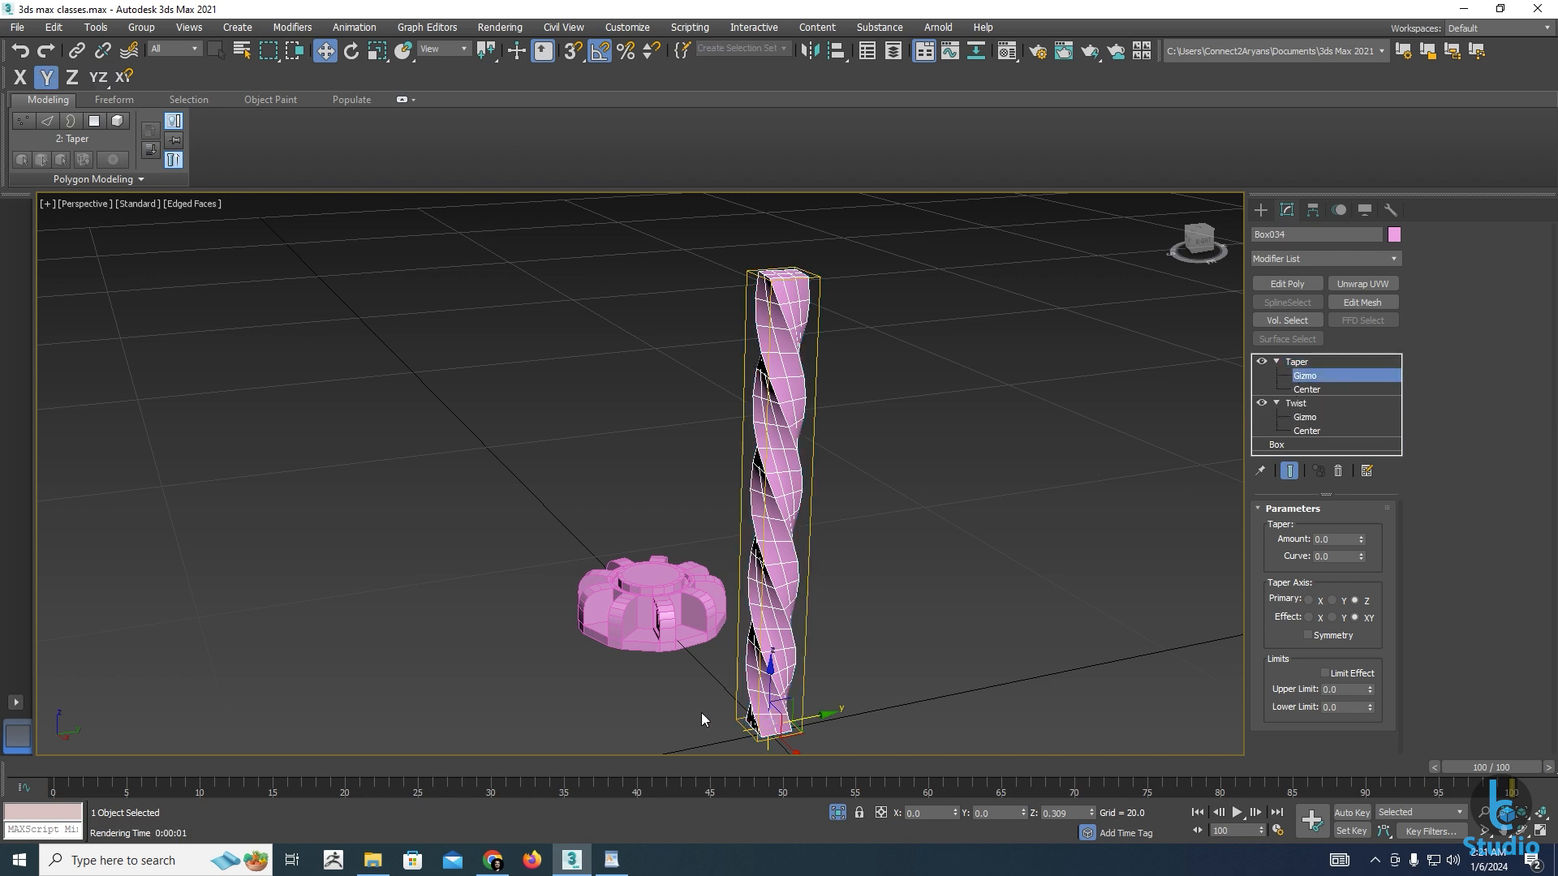
drag(773, 673, 787, 335)
middle_drag(778, 408, 773, 481)
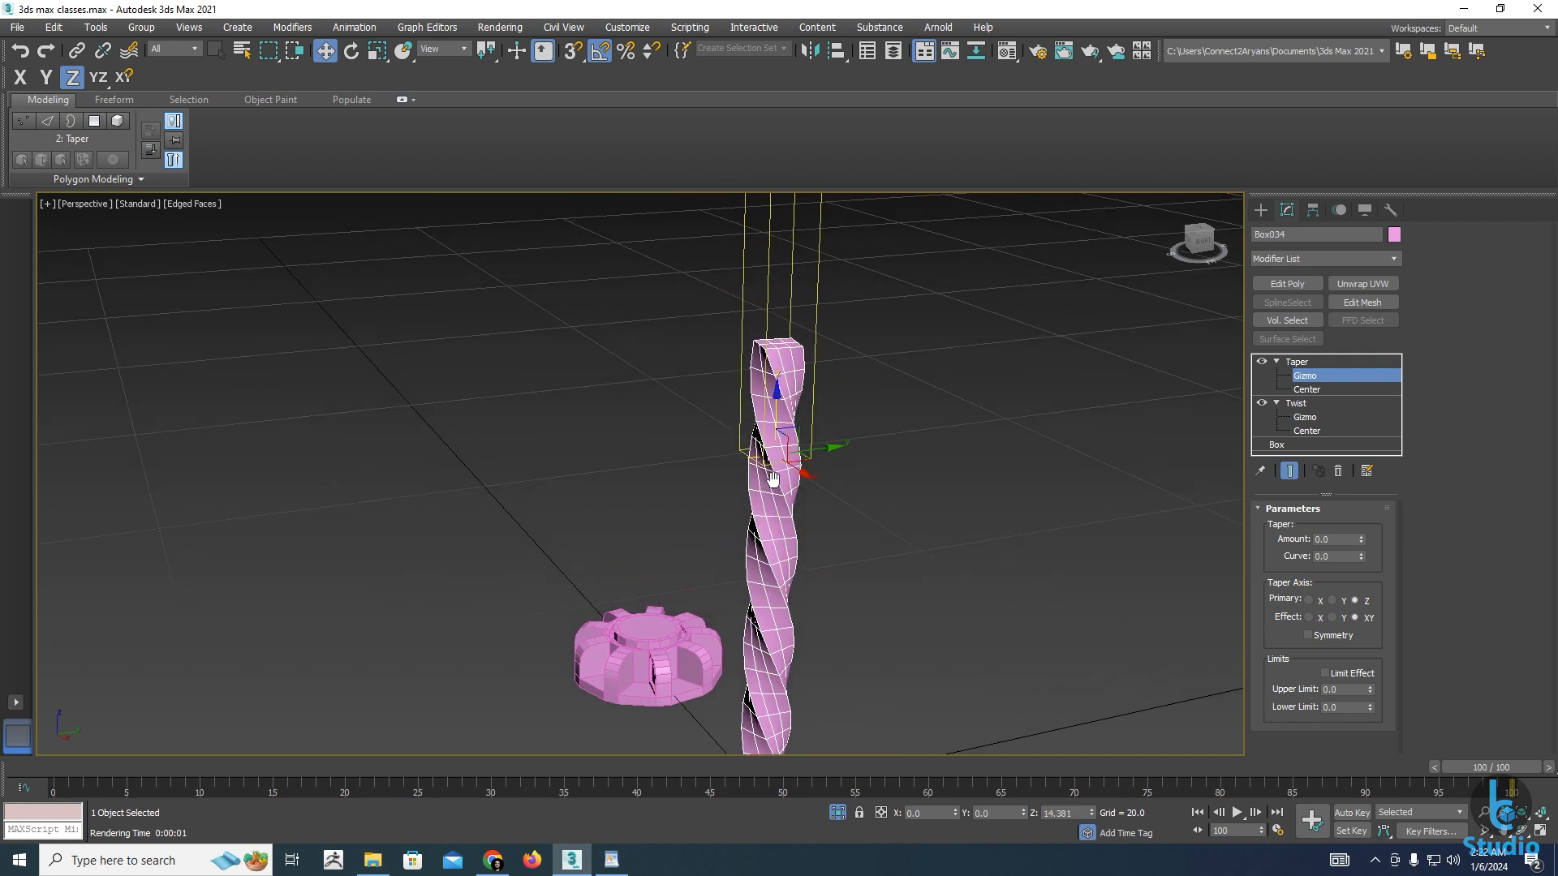
click(1294, 361)
scroll(935, 566, down, 3)
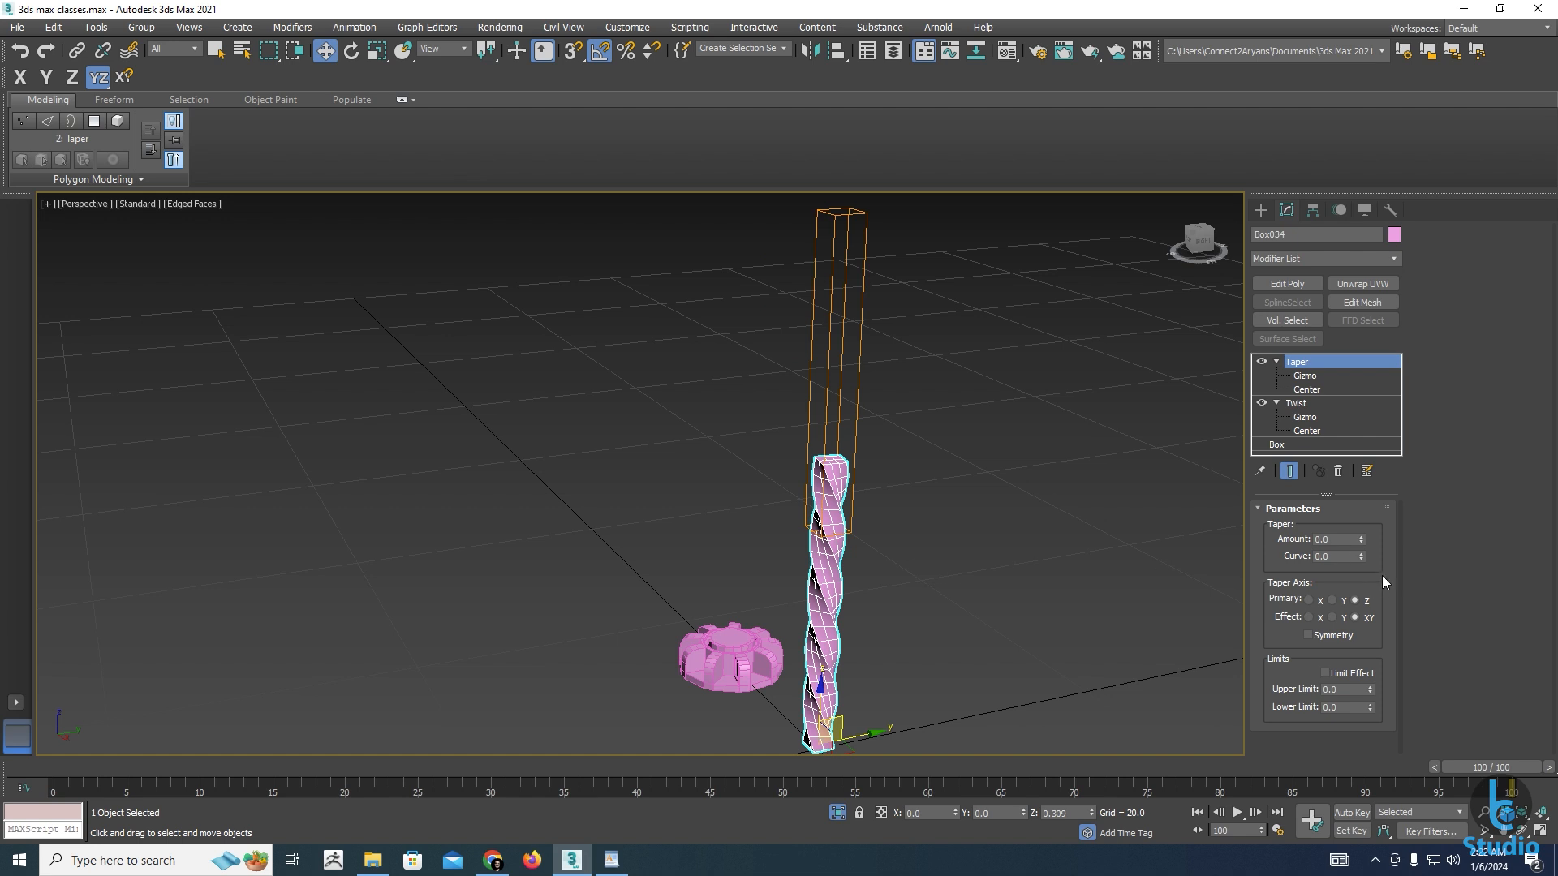
Set the Taper amount on the twisted column to -1.19 so it narrows toward the top
drag(1361, 538, 1373, 635)
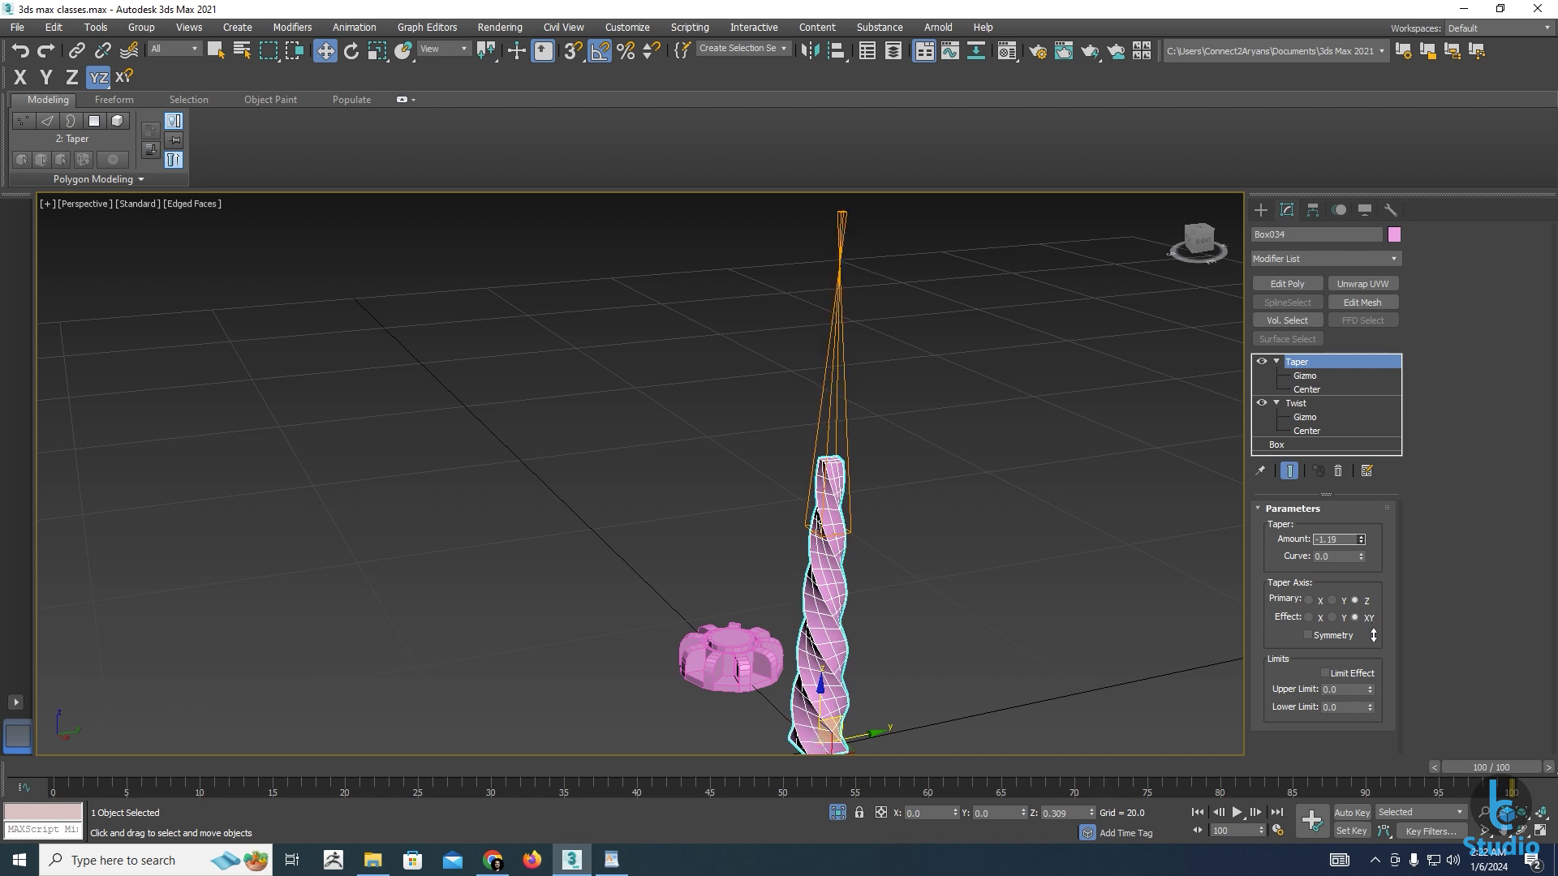
alt+middle_drag(814, 574, 857, 608)
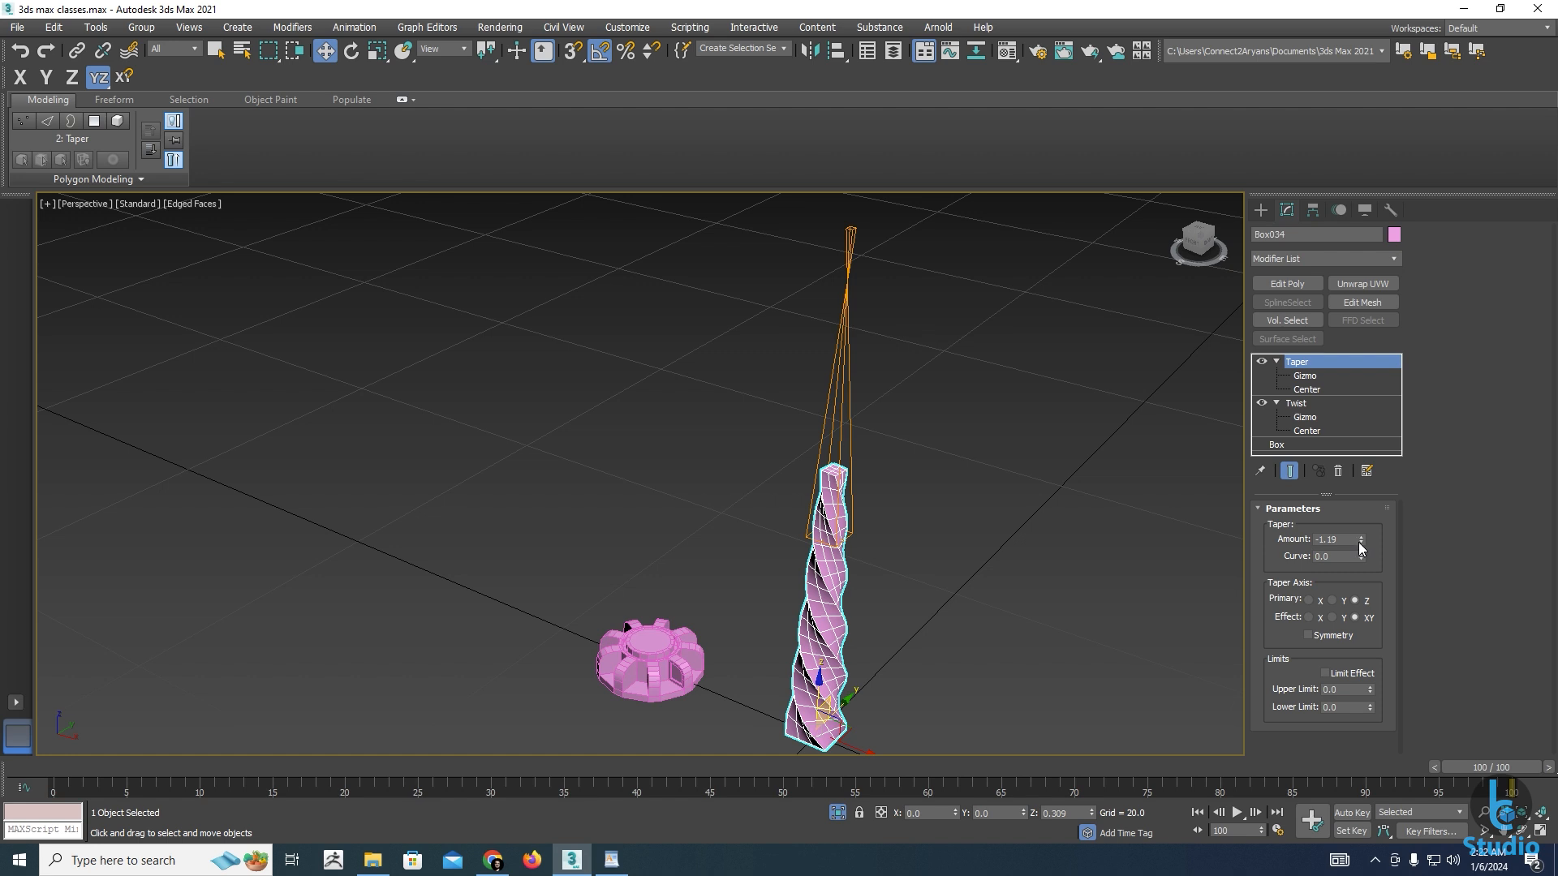
alt+middle_drag(865, 568, 923, 560)
Nudge the Taper gizmo on the twisted column and examine the tapered shape
click(1300, 377)
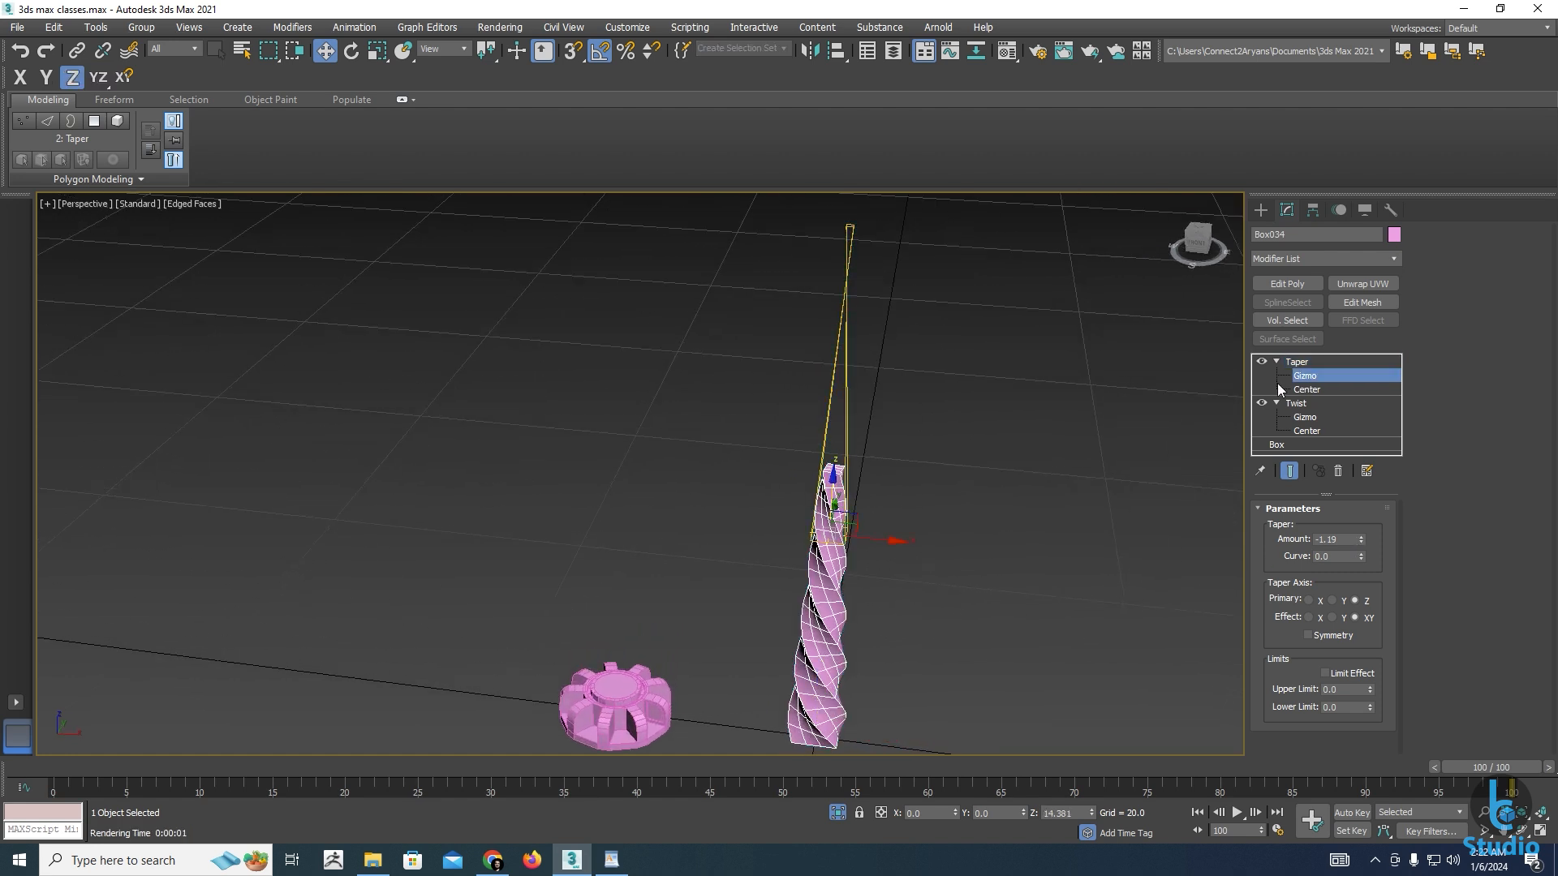
middle_drag(817, 530, 815, 502)
mouse_move(830, 460)
mouse_down()
mouse_move(823, 628)
mouse_move(818, 461)
mouse_up()
alt+middle_drag(814, 551, 861, 545)
scroll(823, 468, up, 3)
middle_drag(861, 545, 854, 469)
scroll(855, 469, down, 3)
Create a tall box beside the twisted column, about 3.16 long, 2.90 wide and 15.04 high
click(1260, 209)
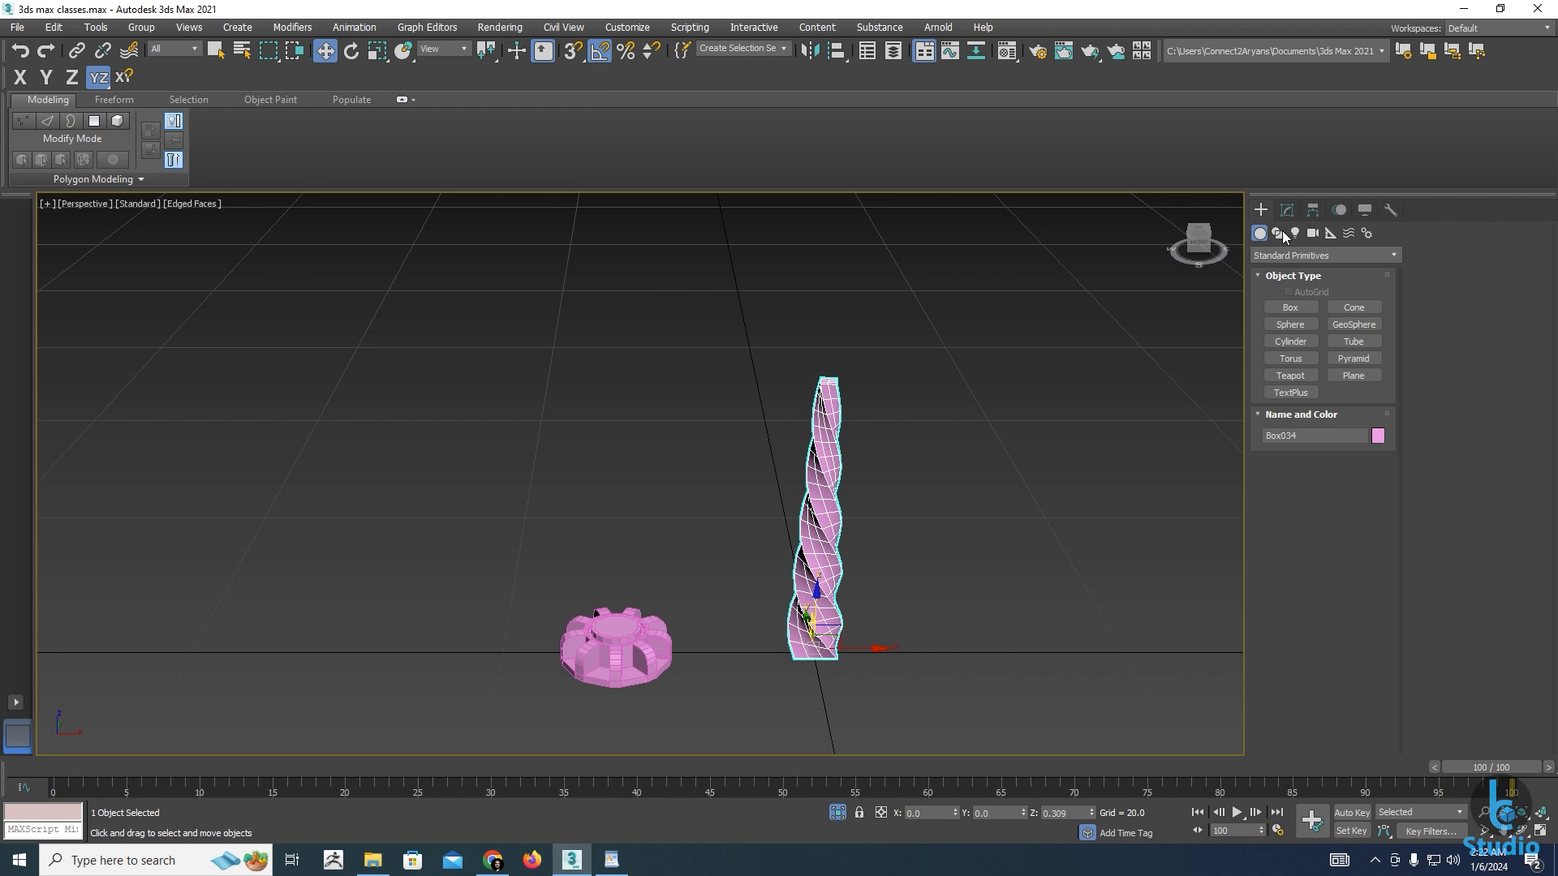
click(1290, 306)
middle_drag(1006, 565, 851, 587)
drag(897, 638, 858, 663)
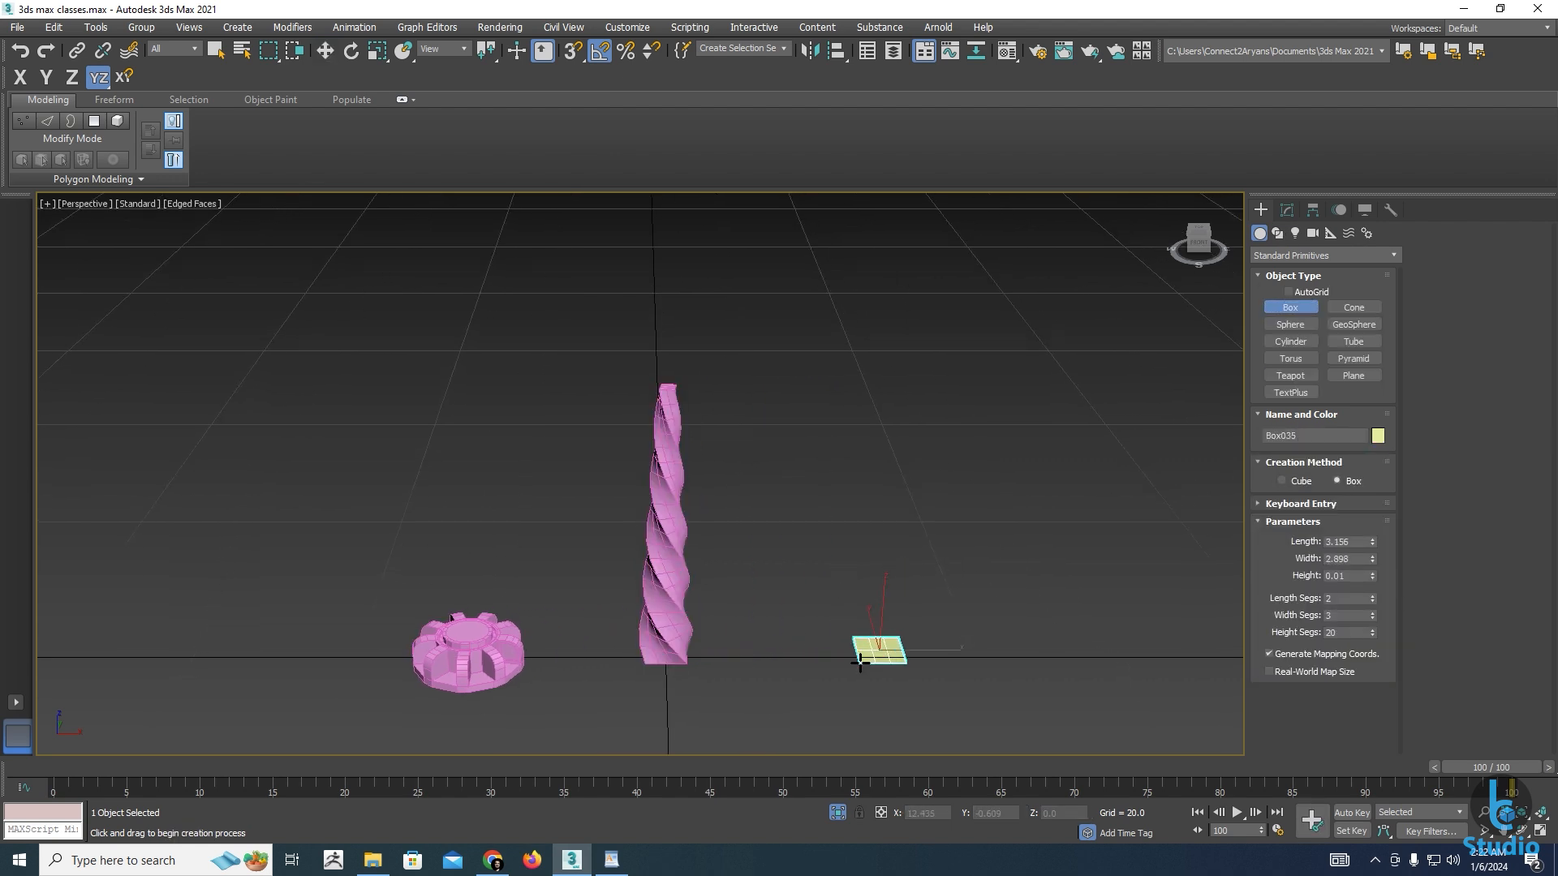
click(852, 435)
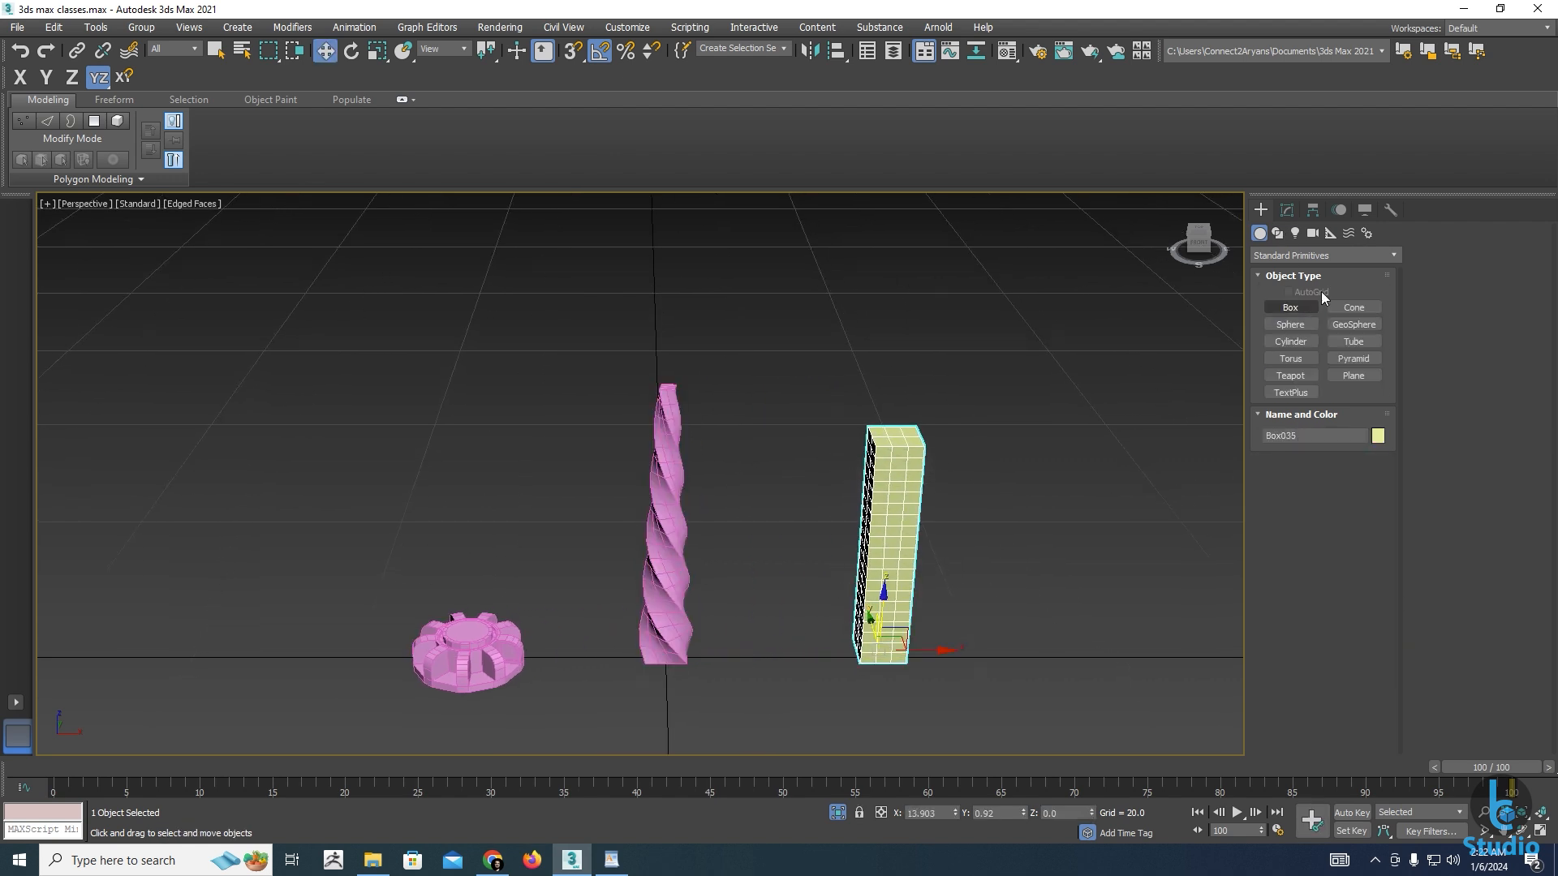
Add a Taper modifier to the new box
click(1287, 209)
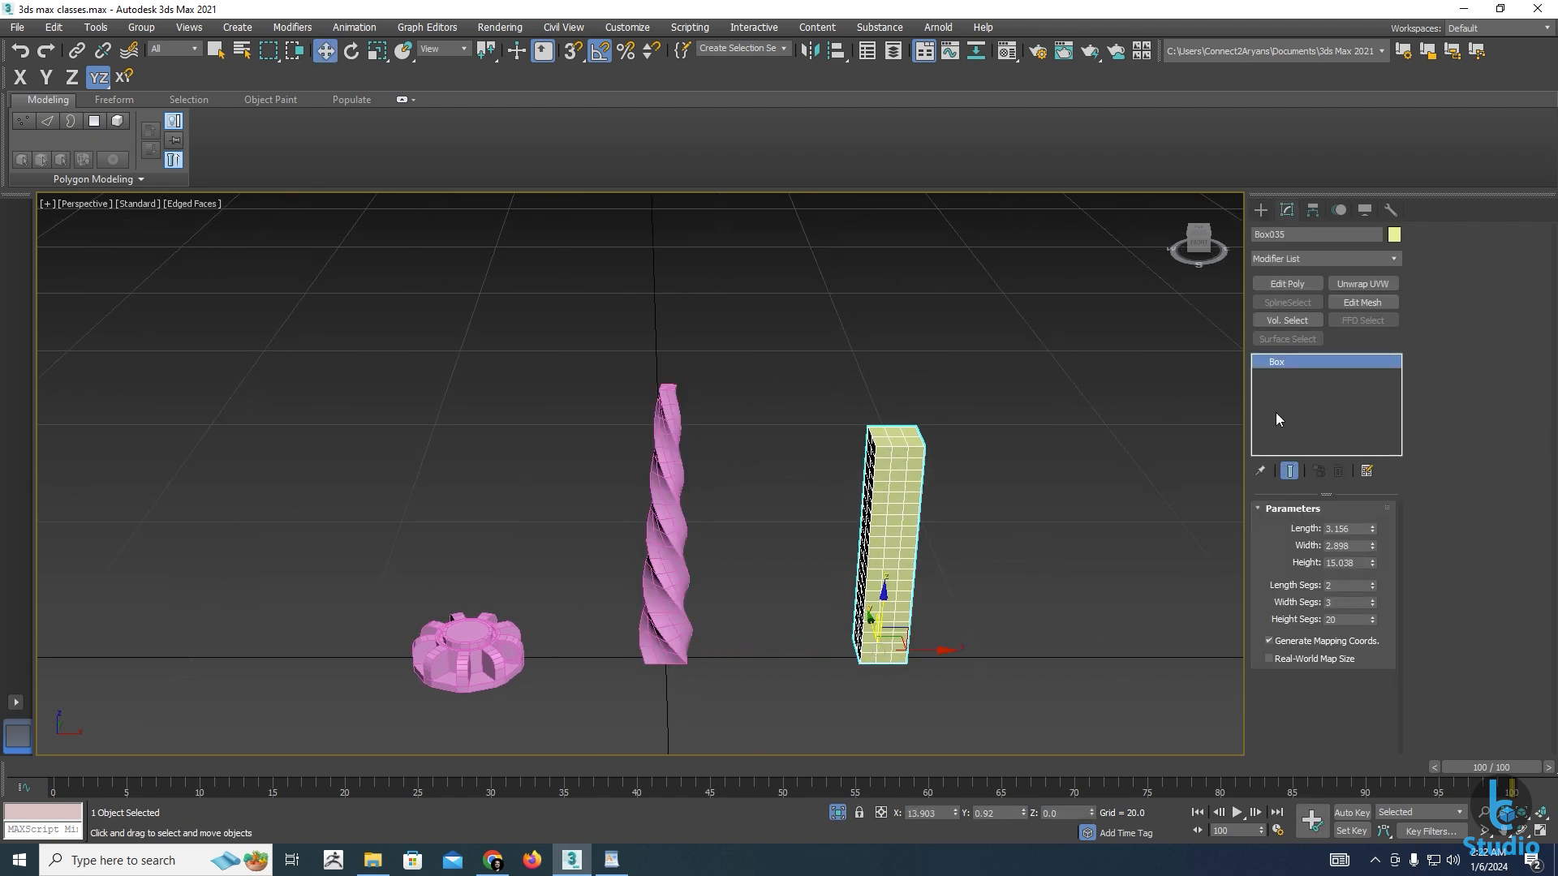
click(1393, 259)
key(t)
key(Return)
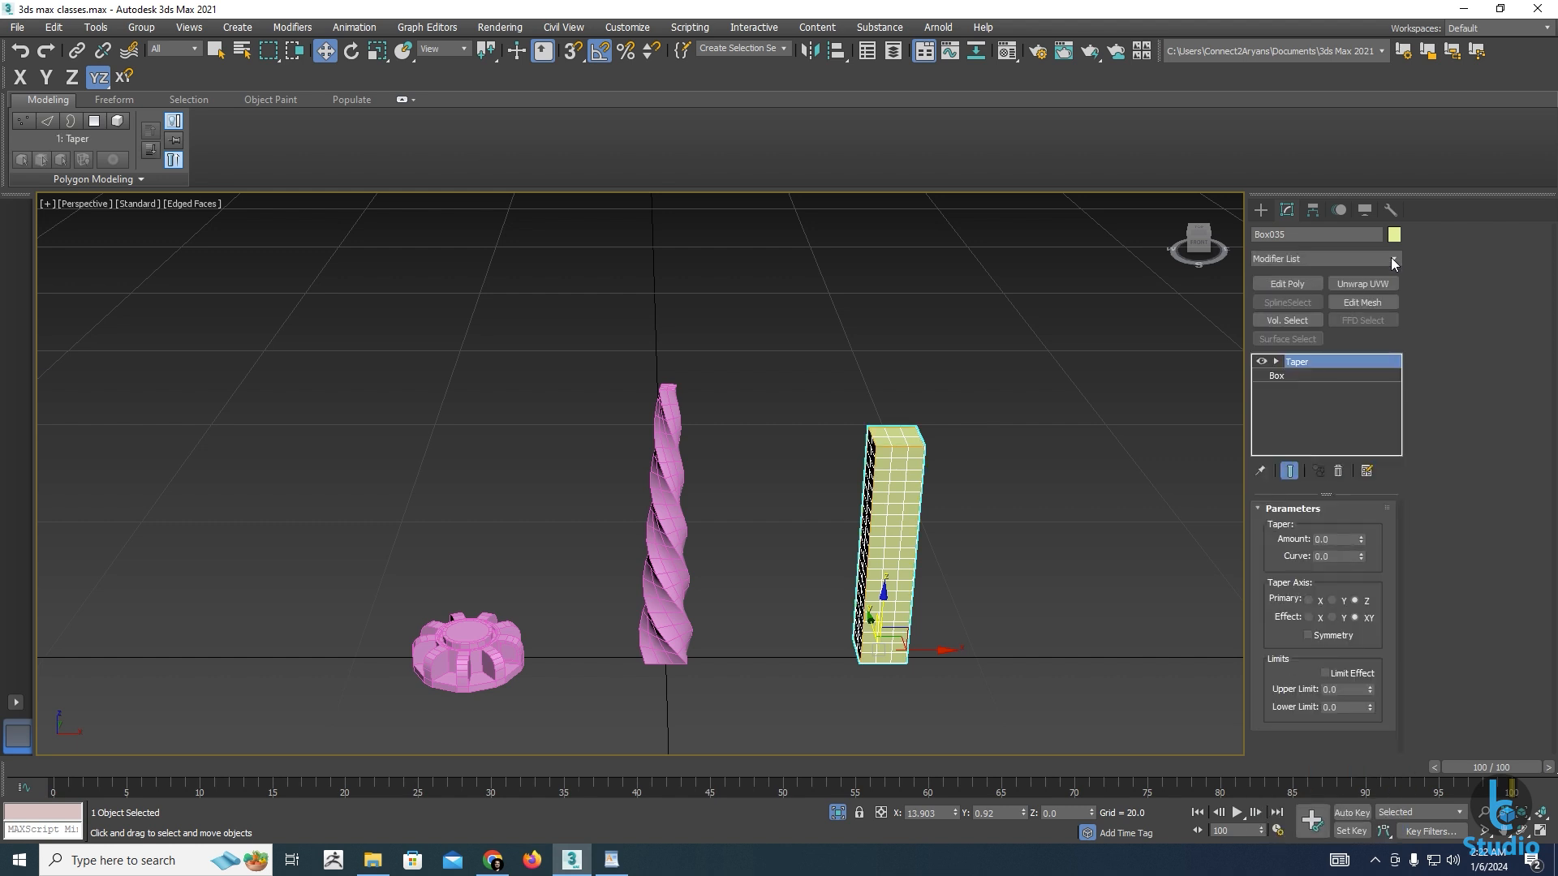
alt+middle_drag(923, 546, 861, 558)
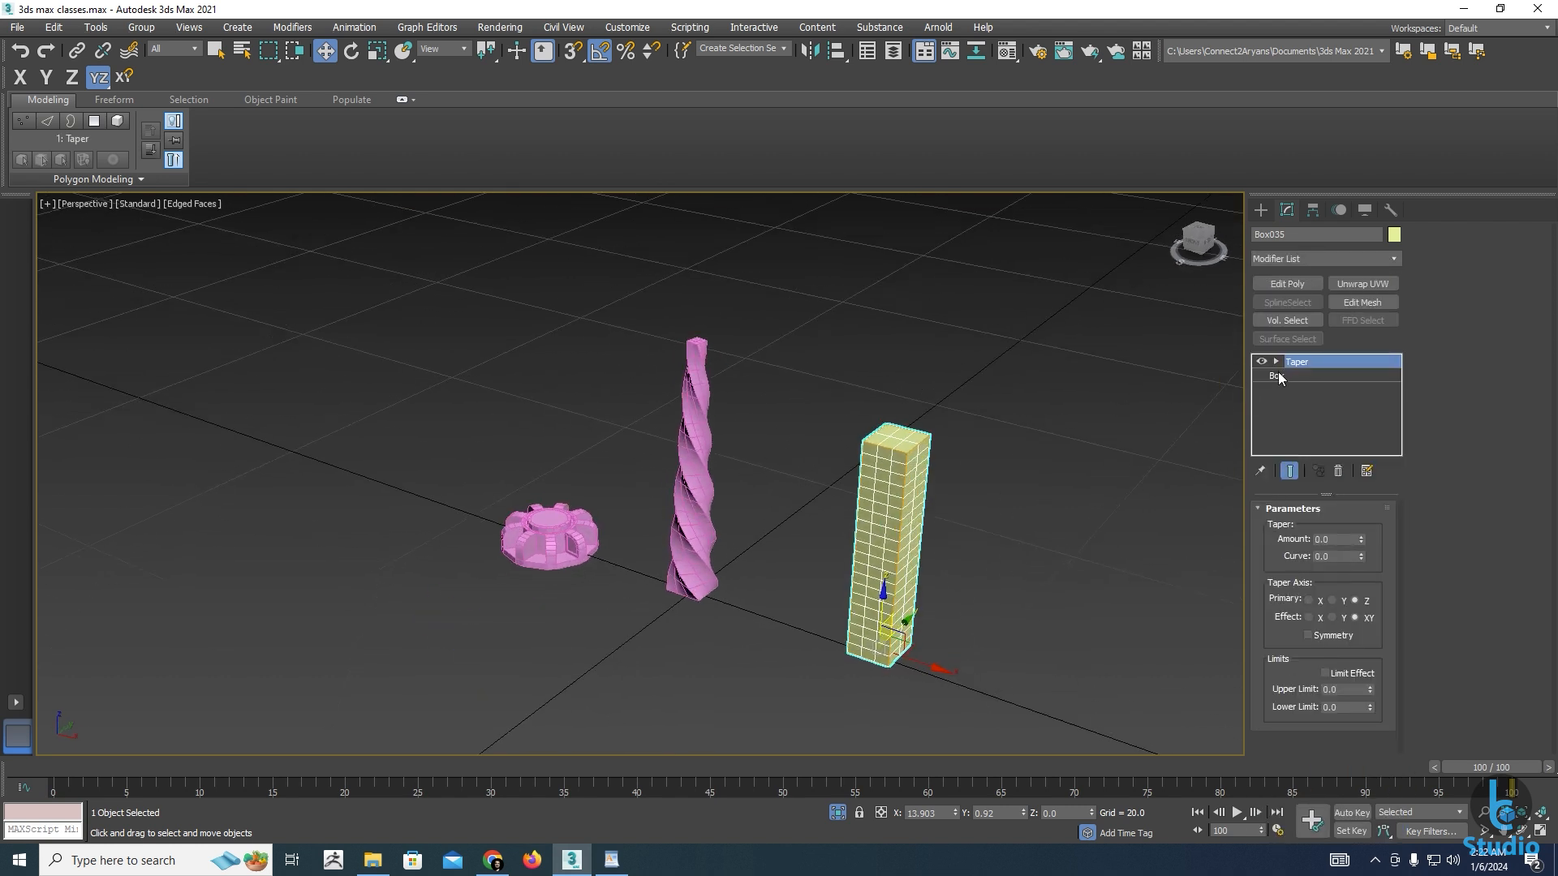
Select the new box's Taper gizmo level and set the Taper amount to -0.83
click(1276, 360)
click(1305, 376)
alt+middle_drag(934, 484, 1124, 518)
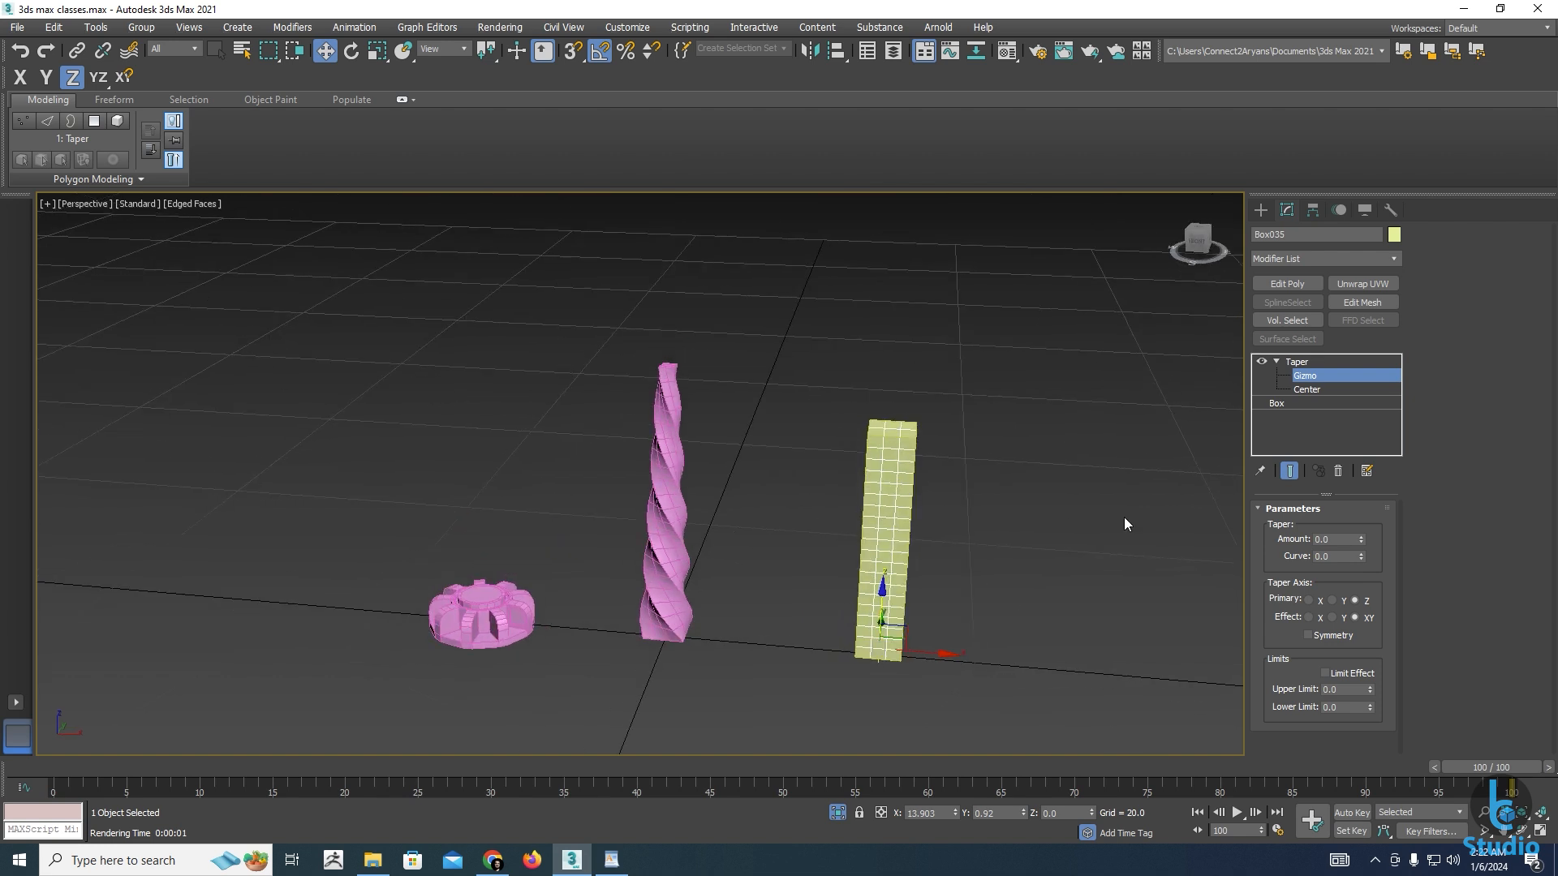
drag(1361, 538, 1283, 606)
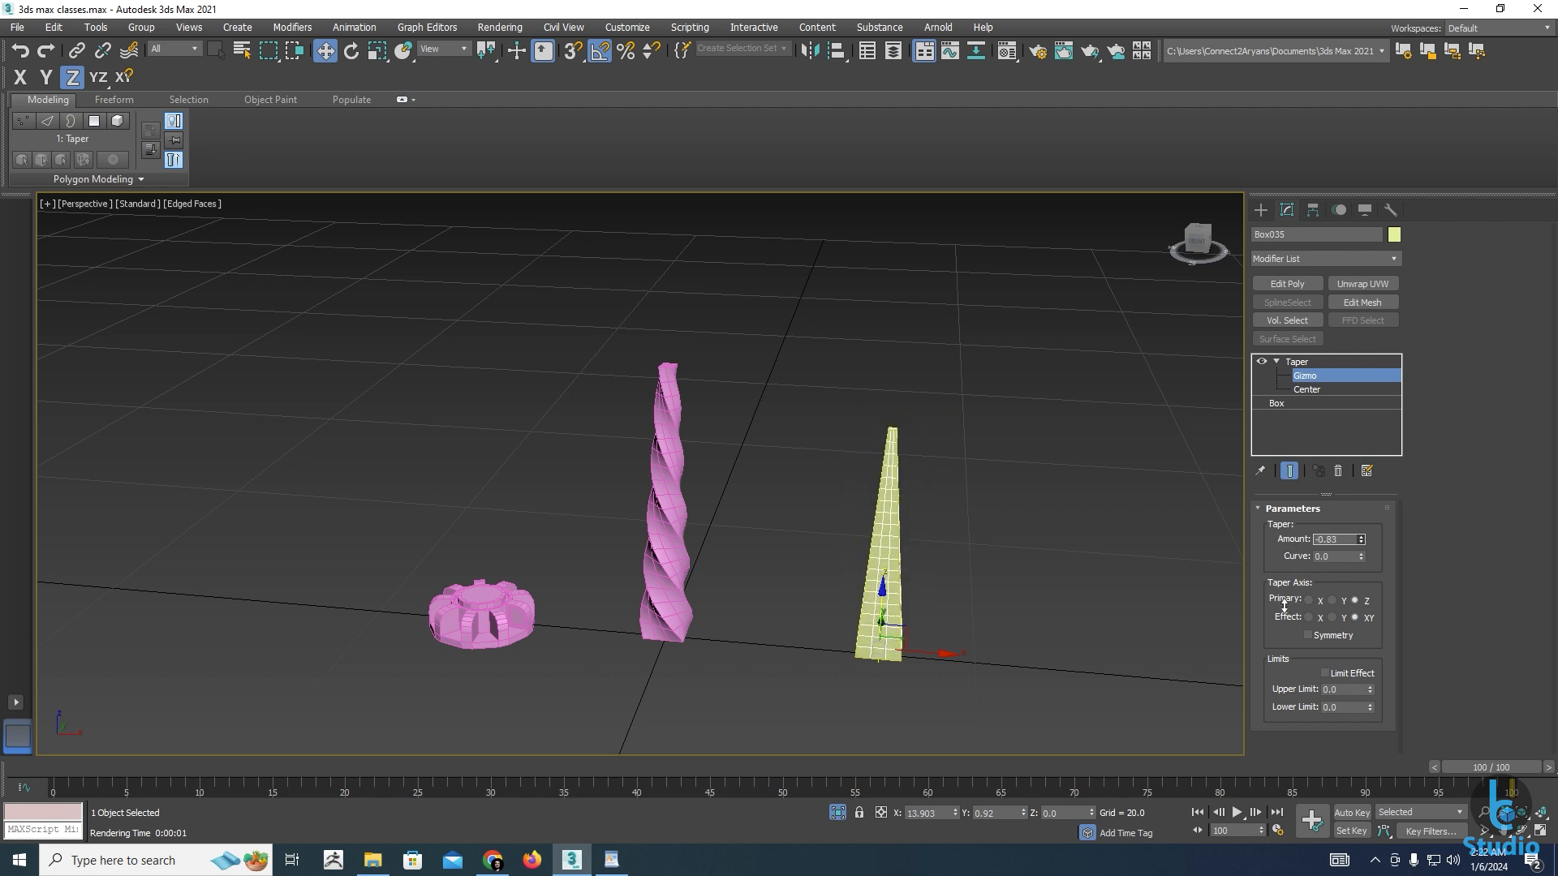
alt+middle_drag(990, 558, 1134, 565)
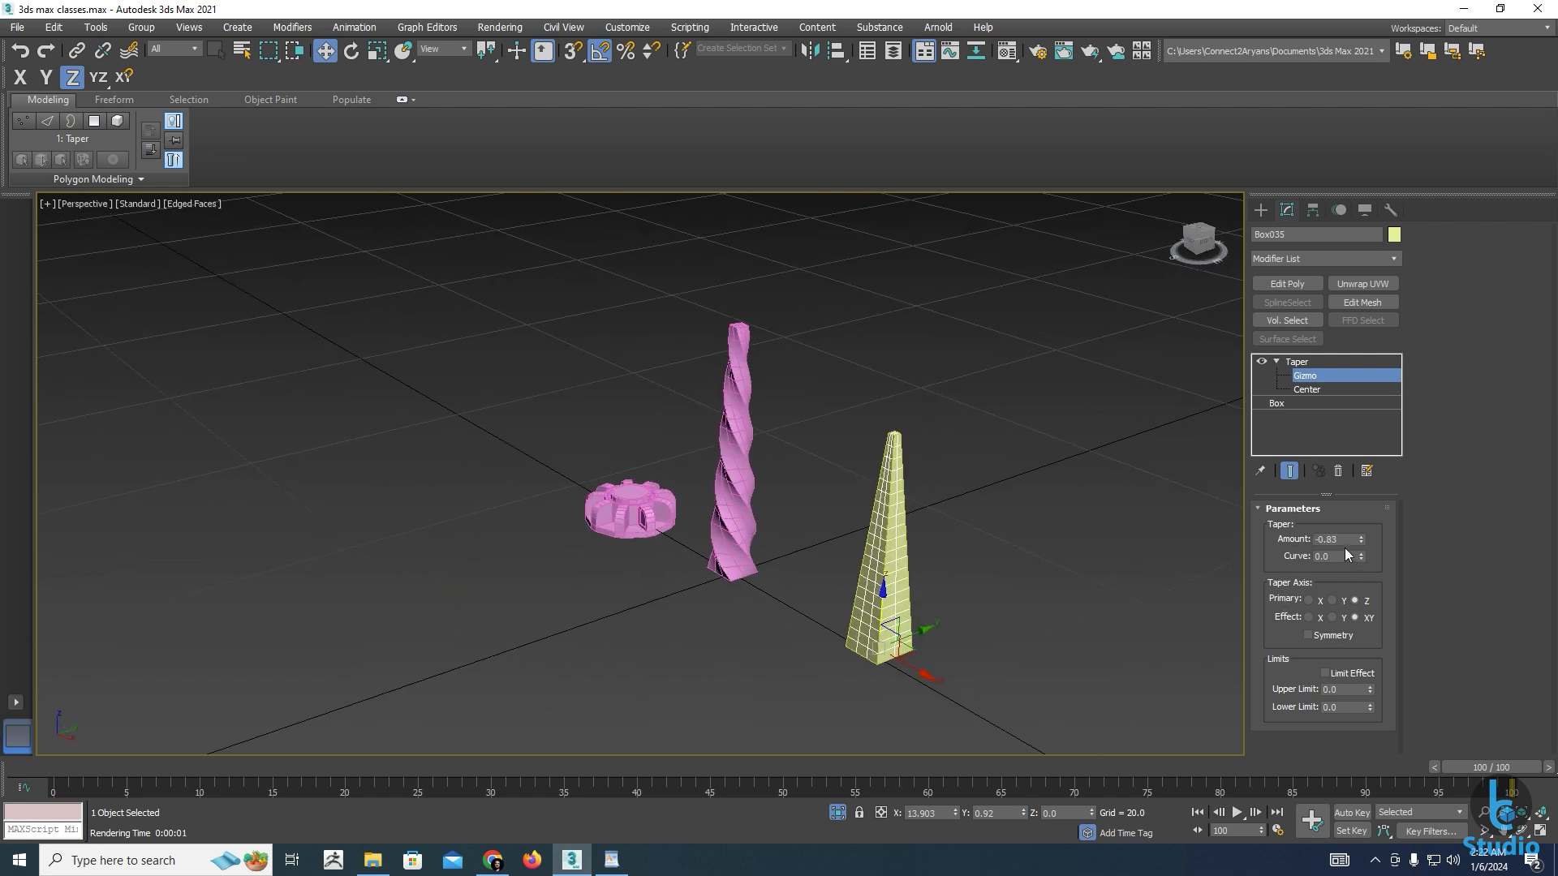
Set the new box's Taper curve to 2.17 so its sides bulge outward, and inspect the shape
drag(1362, 554, 1302, 377)
alt+middle_drag(910, 535, 858, 539)
scroll(867, 514, up, 3)
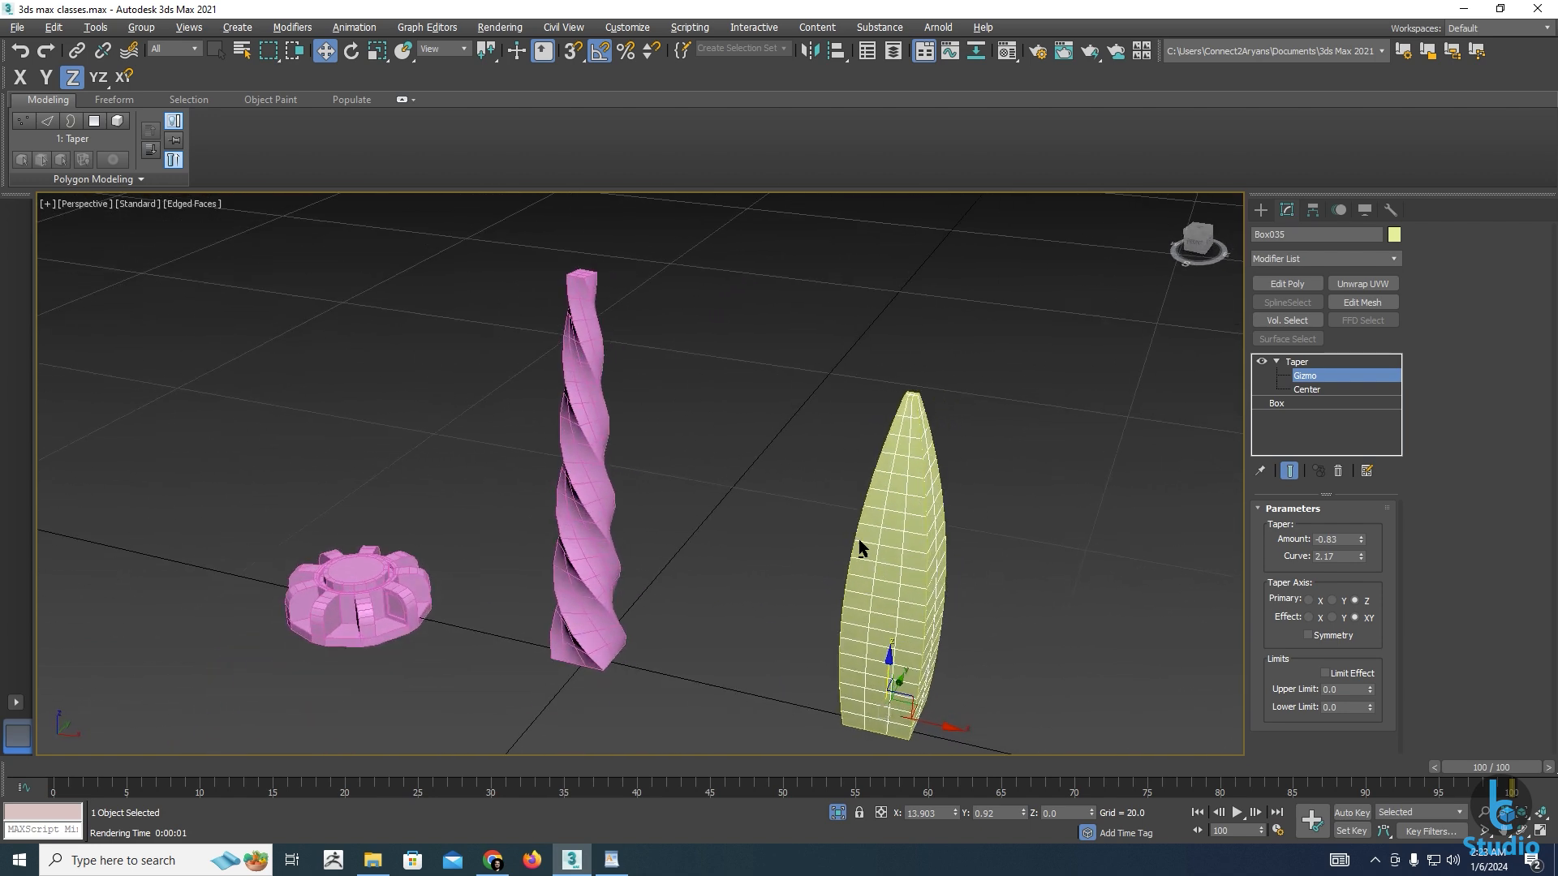
alt+middle_drag(926, 576, 876, 578)
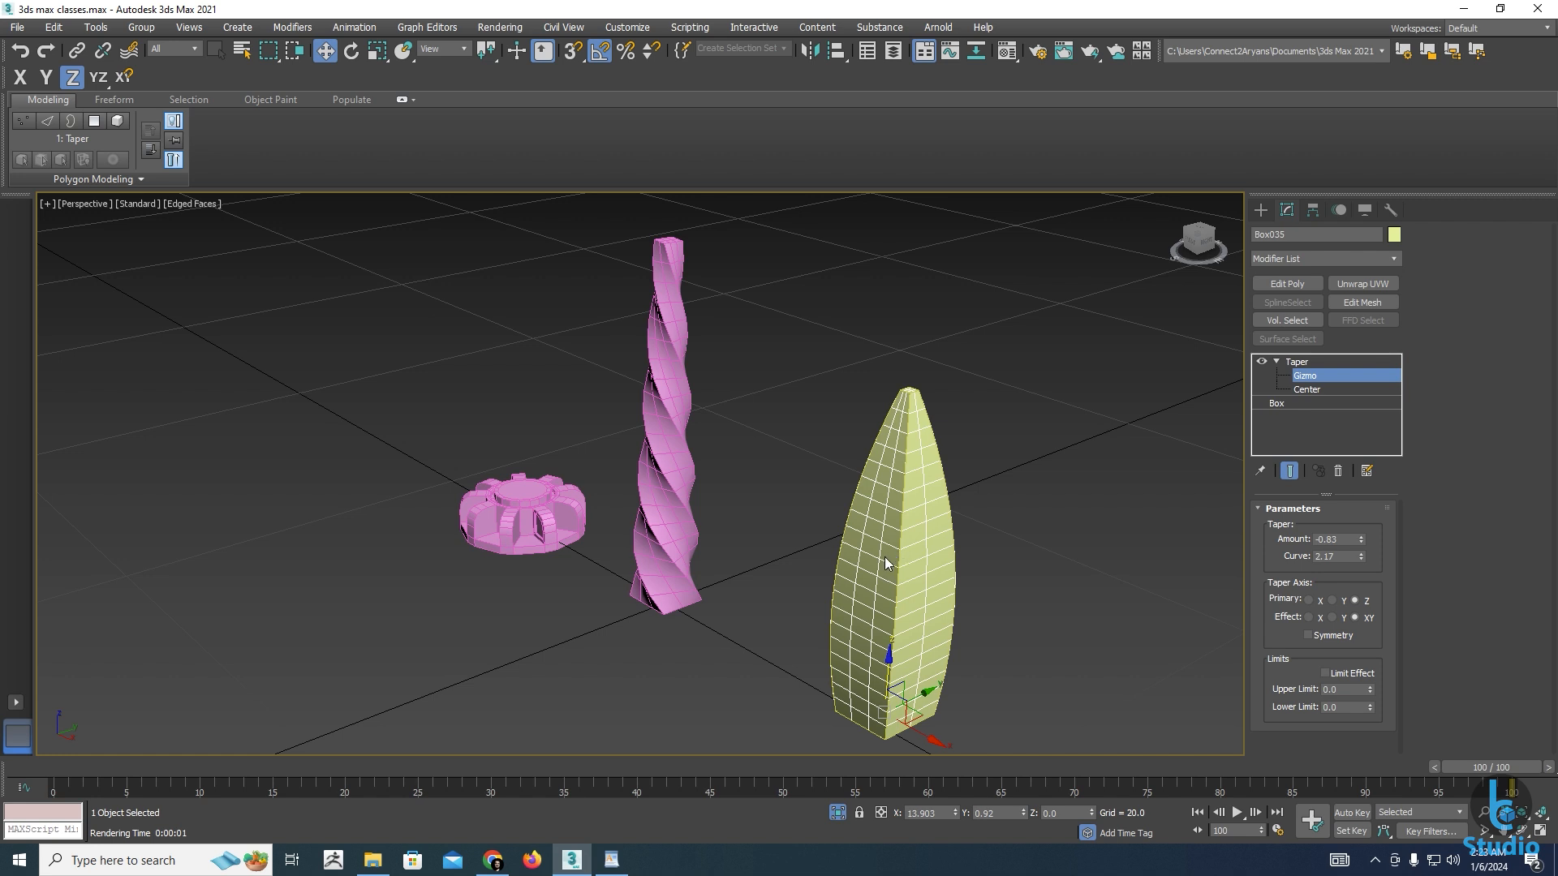
Set the tapered box's Taper curve to 2.99 and inspect the more strongly bulging sides
alt+middle_drag(887, 590, 915, 580)
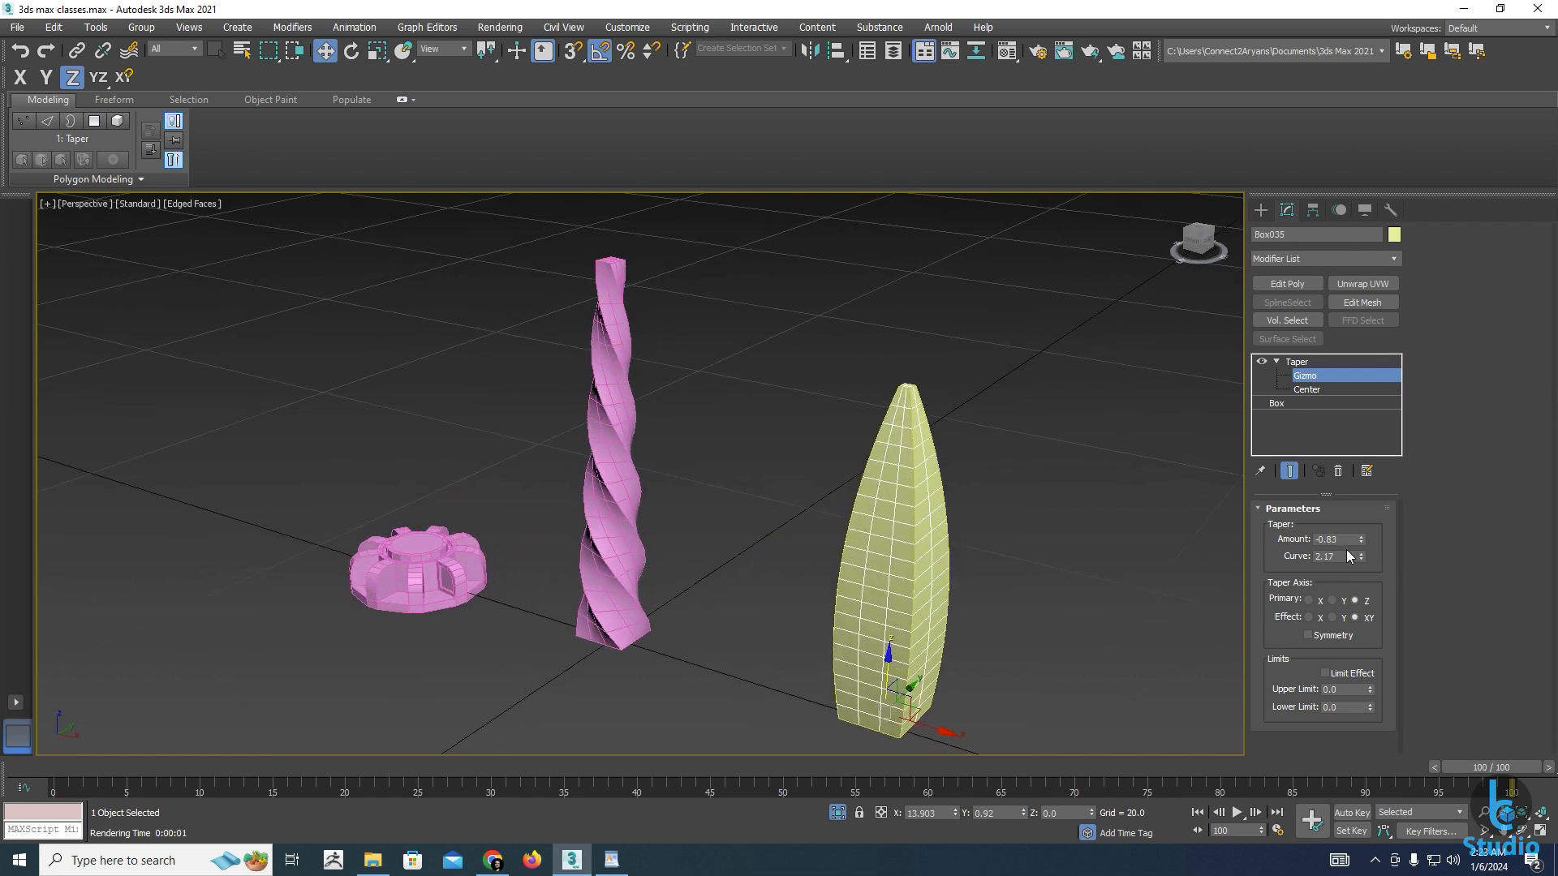
drag(1360, 558, 1349, 488)
alt+middle_drag(933, 548, 981, 546)
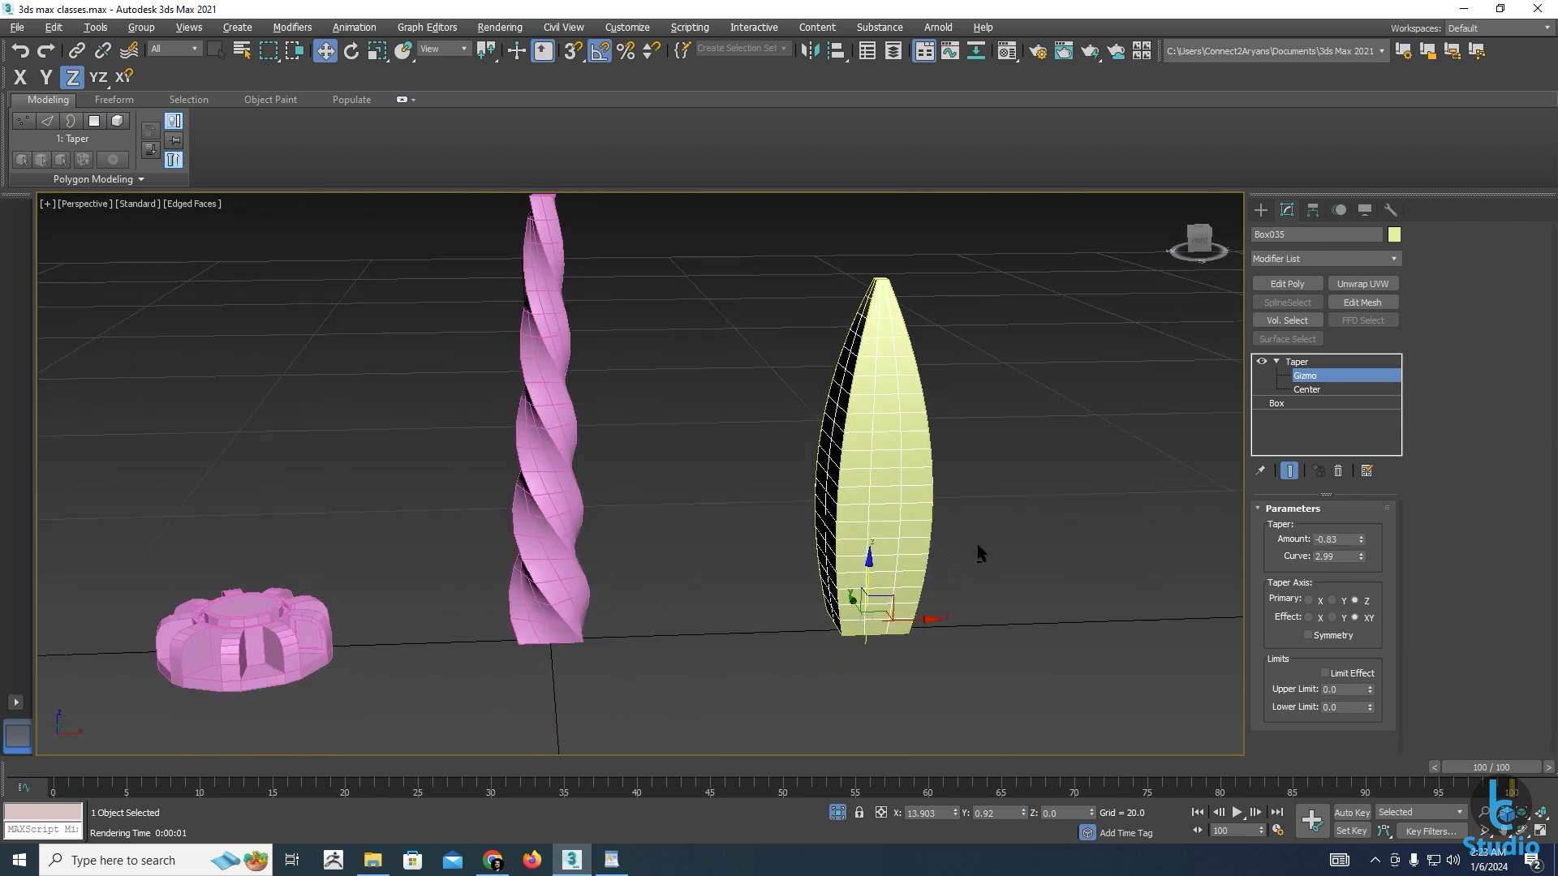
Offset the Taper gizmo from the box, moving it along X to about 11.384 and along Y to about 3.093
drag(920, 623, 866, 586)
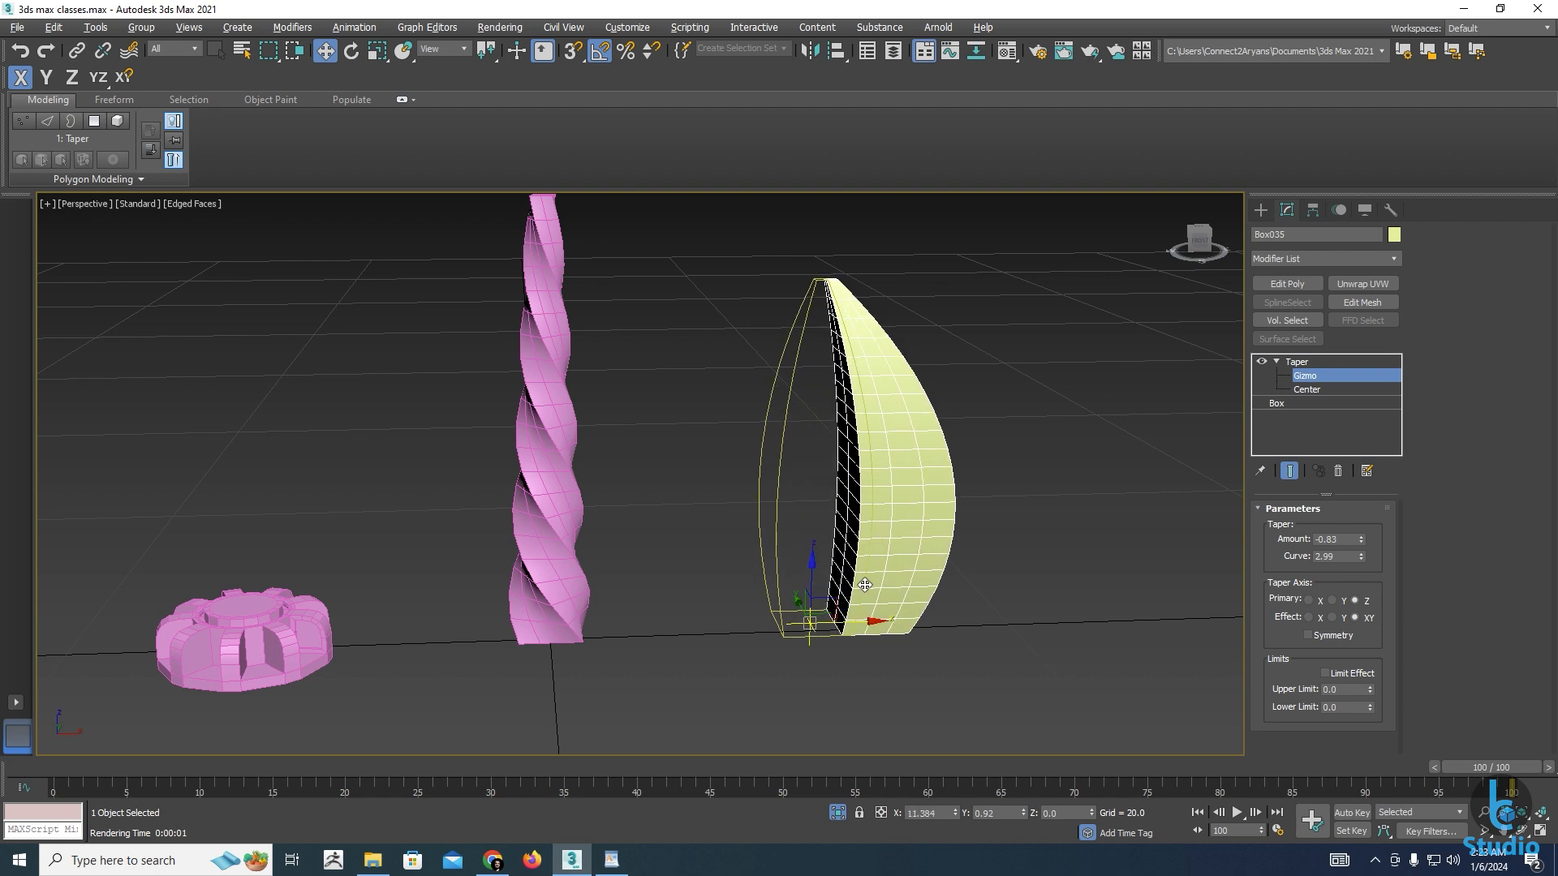
alt+middle_drag(828, 606, 915, 610)
drag(780, 616, 730, 616)
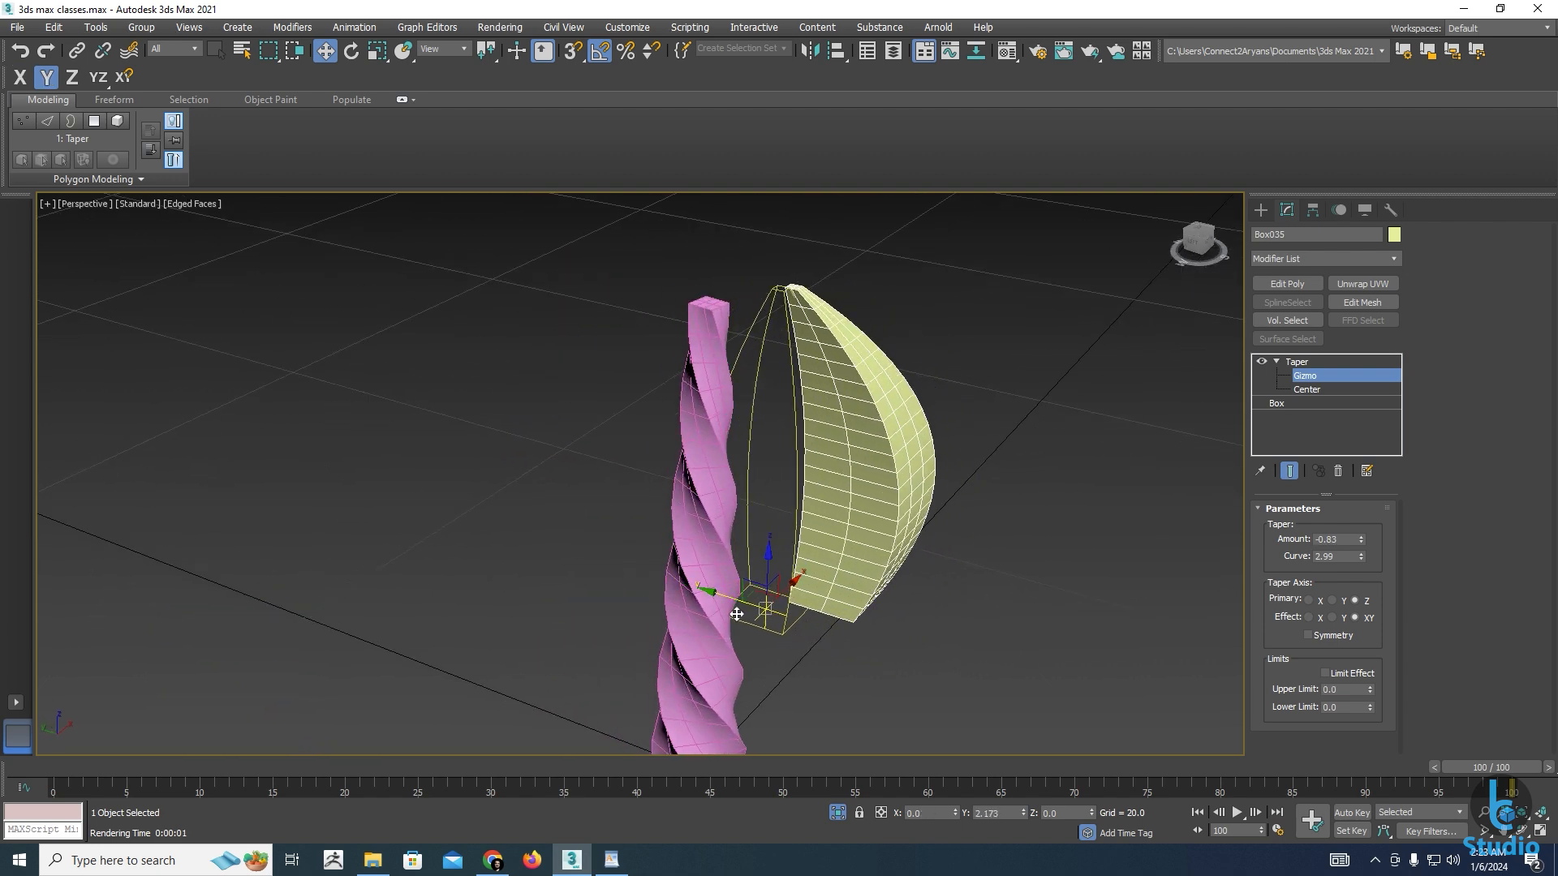
alt+middle_drag(731, 617, 798, 619)
scroll(798, 619, up, 1)
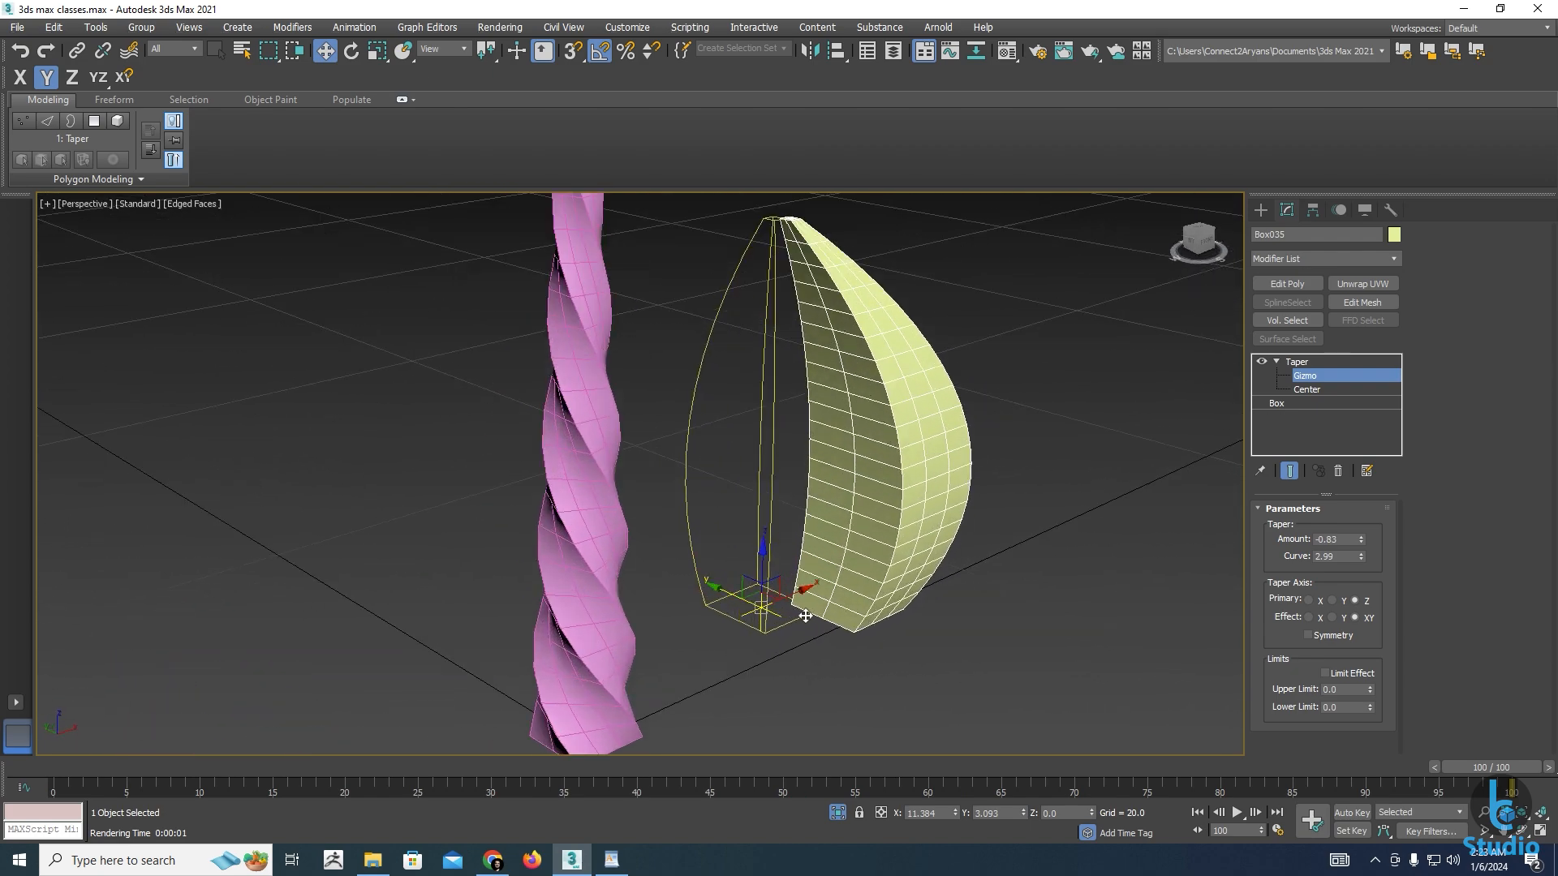
Move the Taper gizmo back under the box, to about 0.92 in Y and 13.934 in X
drag(805, 617, 847, 637)
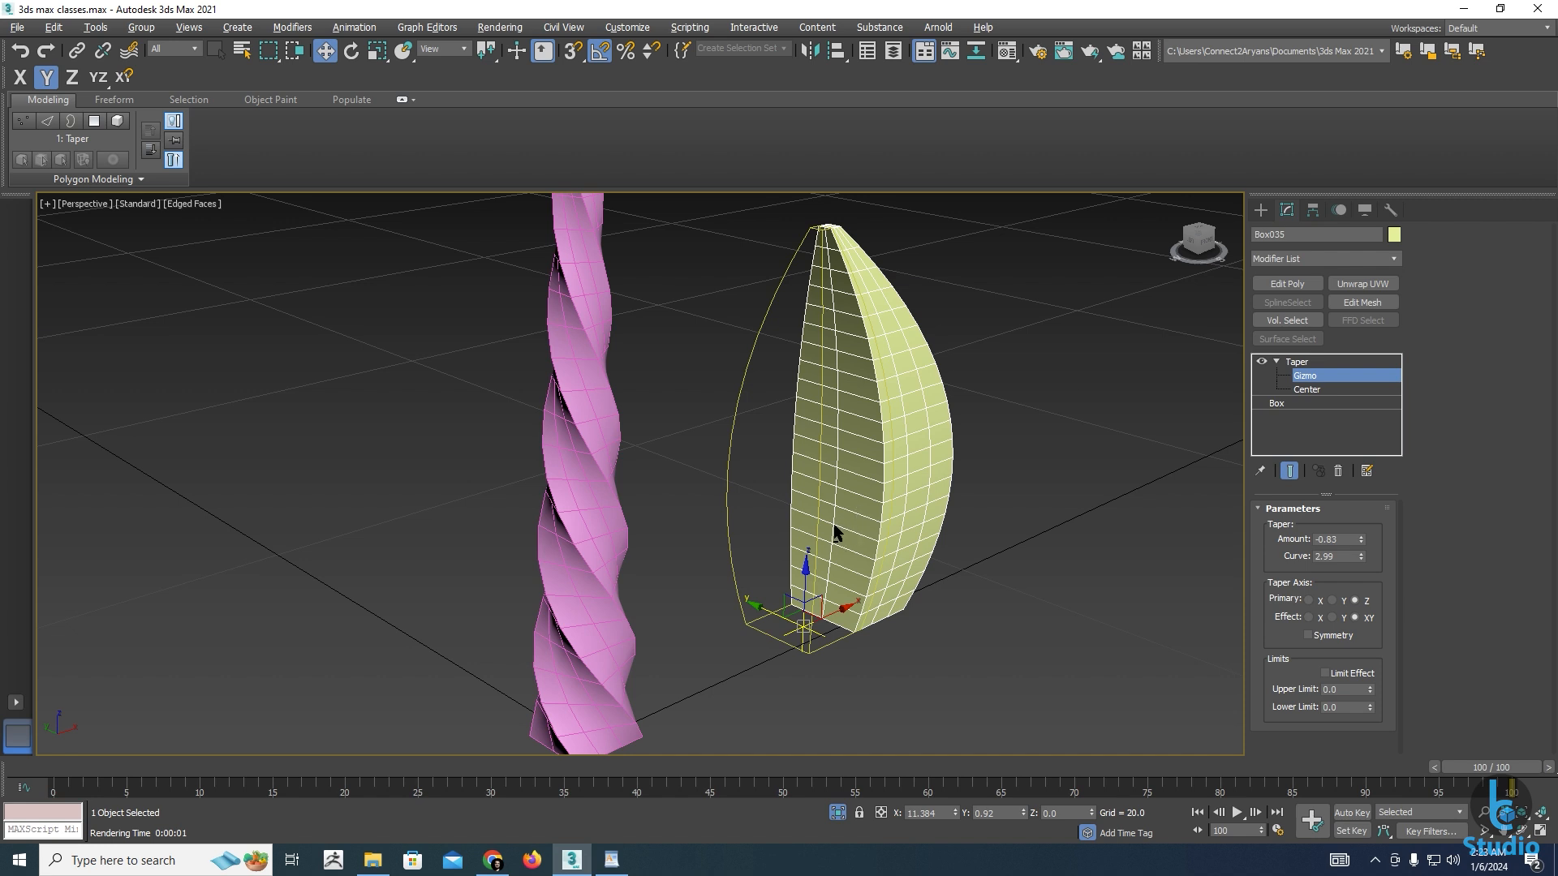
alt+middle_drag(855, 509, 784, 511)
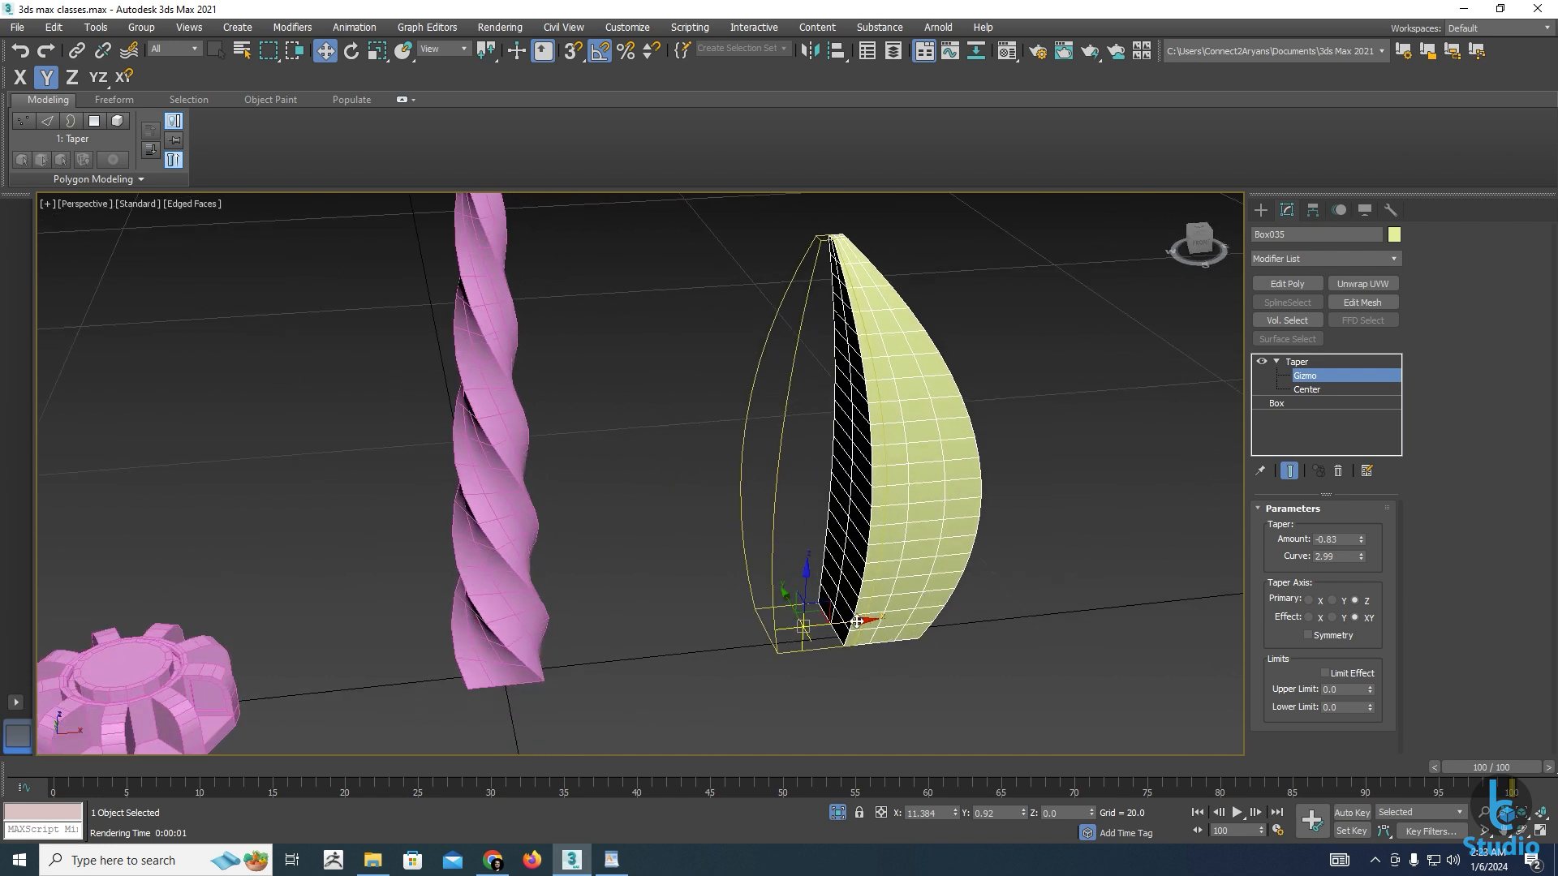
drag(856, 622, 916, 616)
alt+middle_drag(1043, 658, 1011, 653)
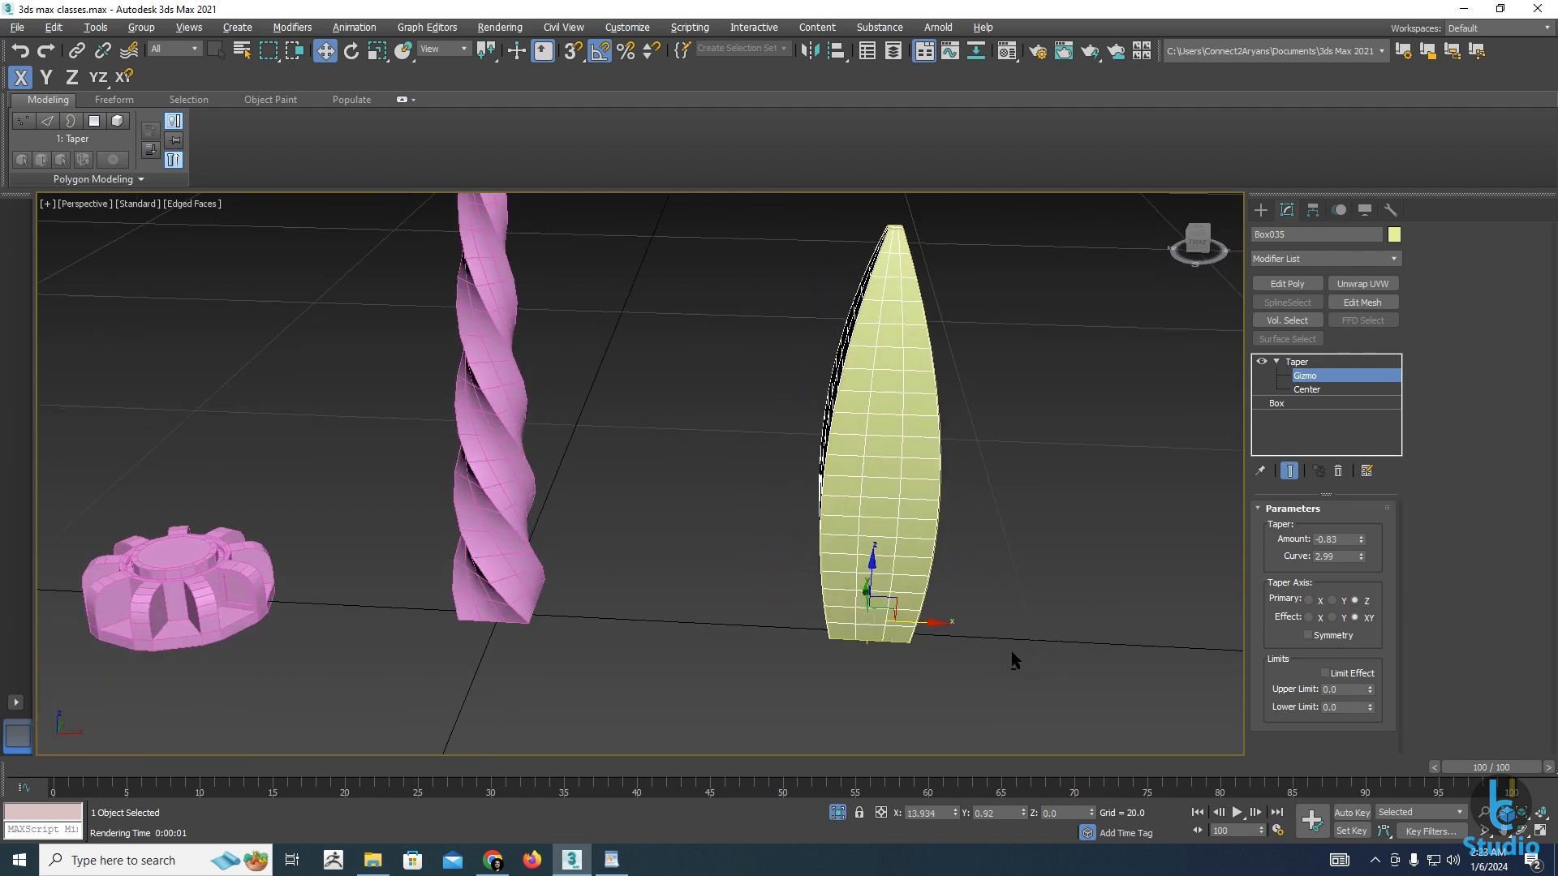
Try the Taper with primary axis X and effects Z and Y, and with primary axis Y and effect X
click(1309, 600)
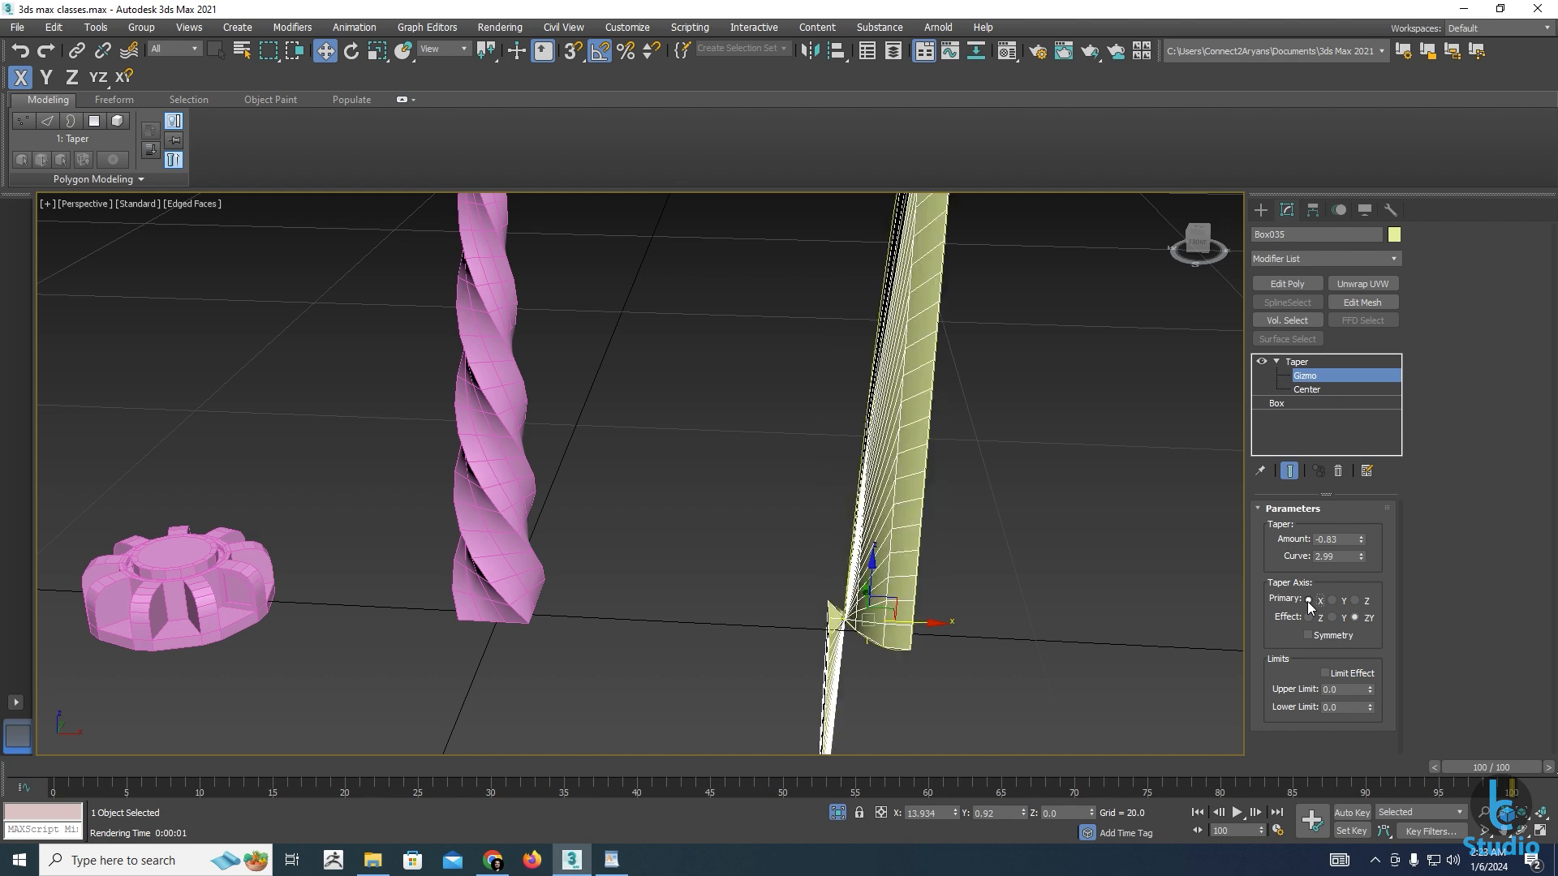
click(1308, 619)
scroll(1000, 610, down, 2)
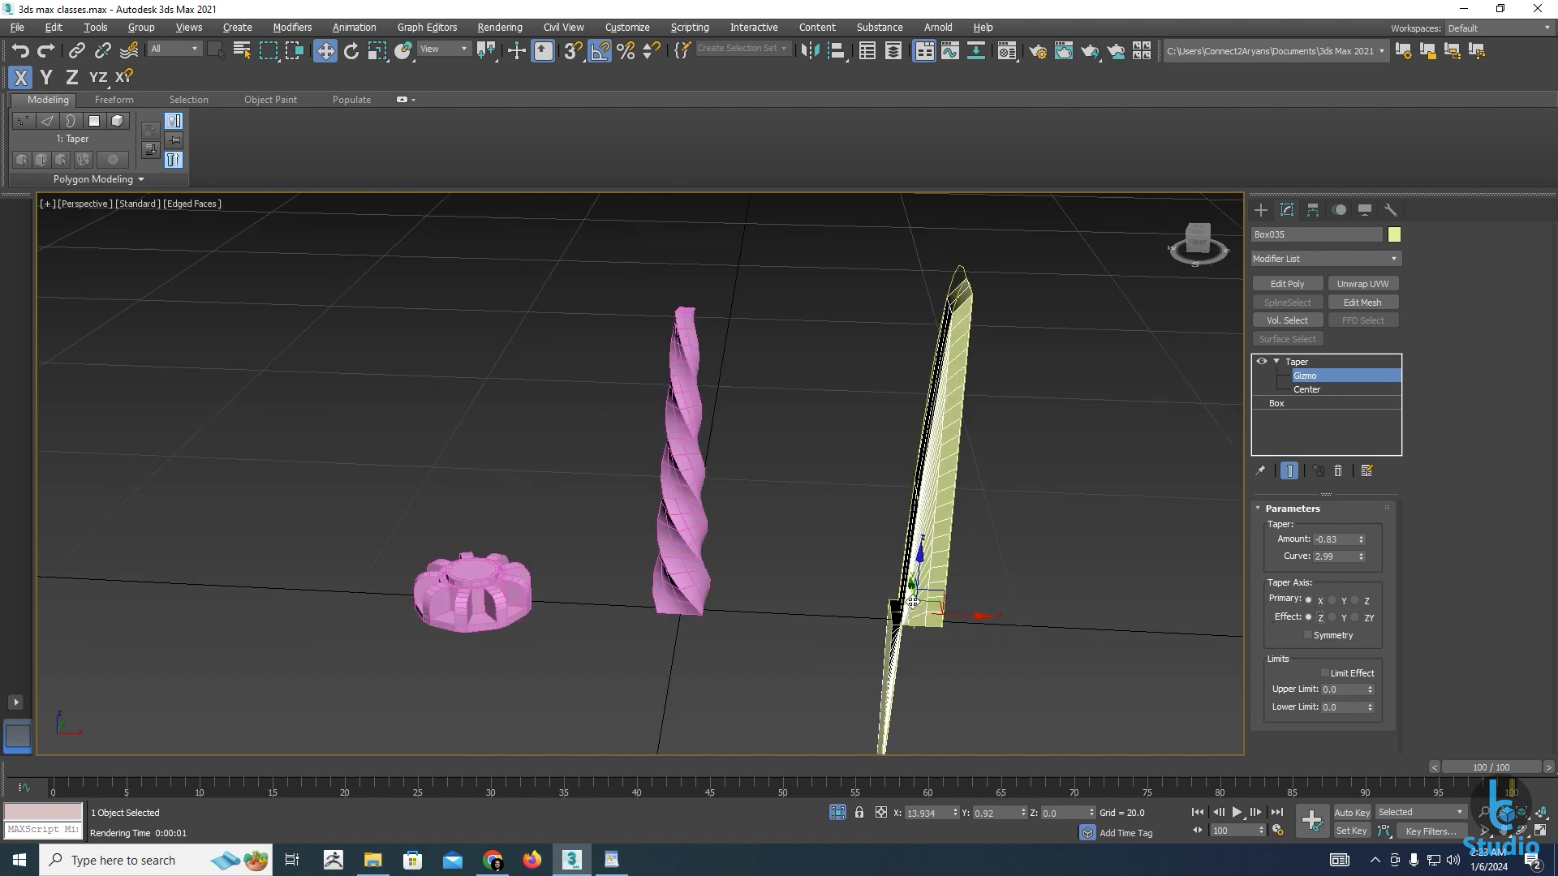
alt+middle_drag(925, 609, 913, 578)
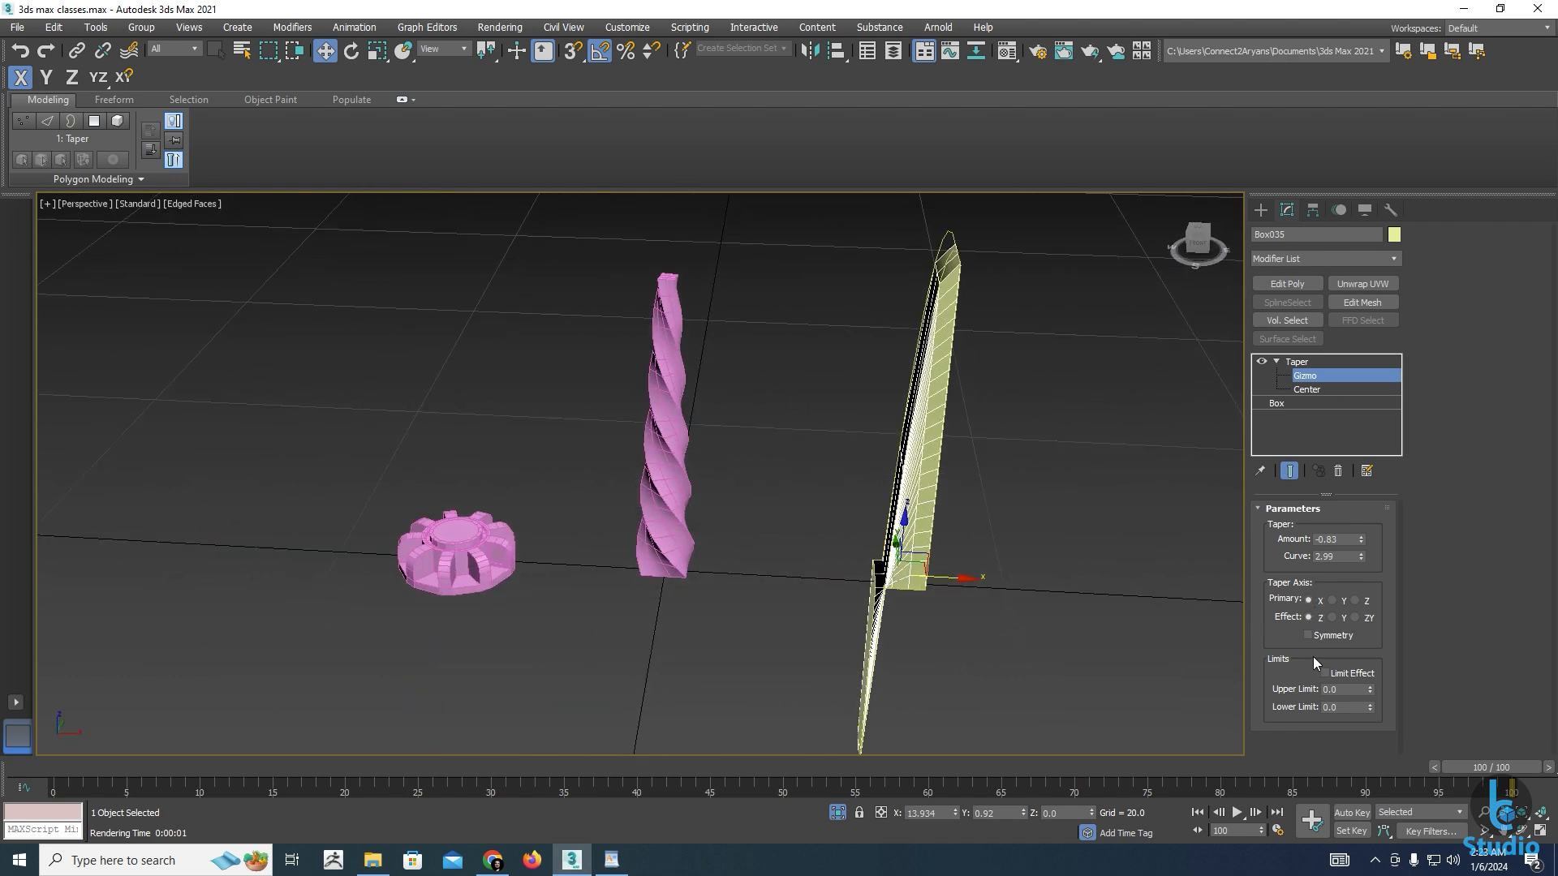
click(1332, 617)
click(1332, 601)
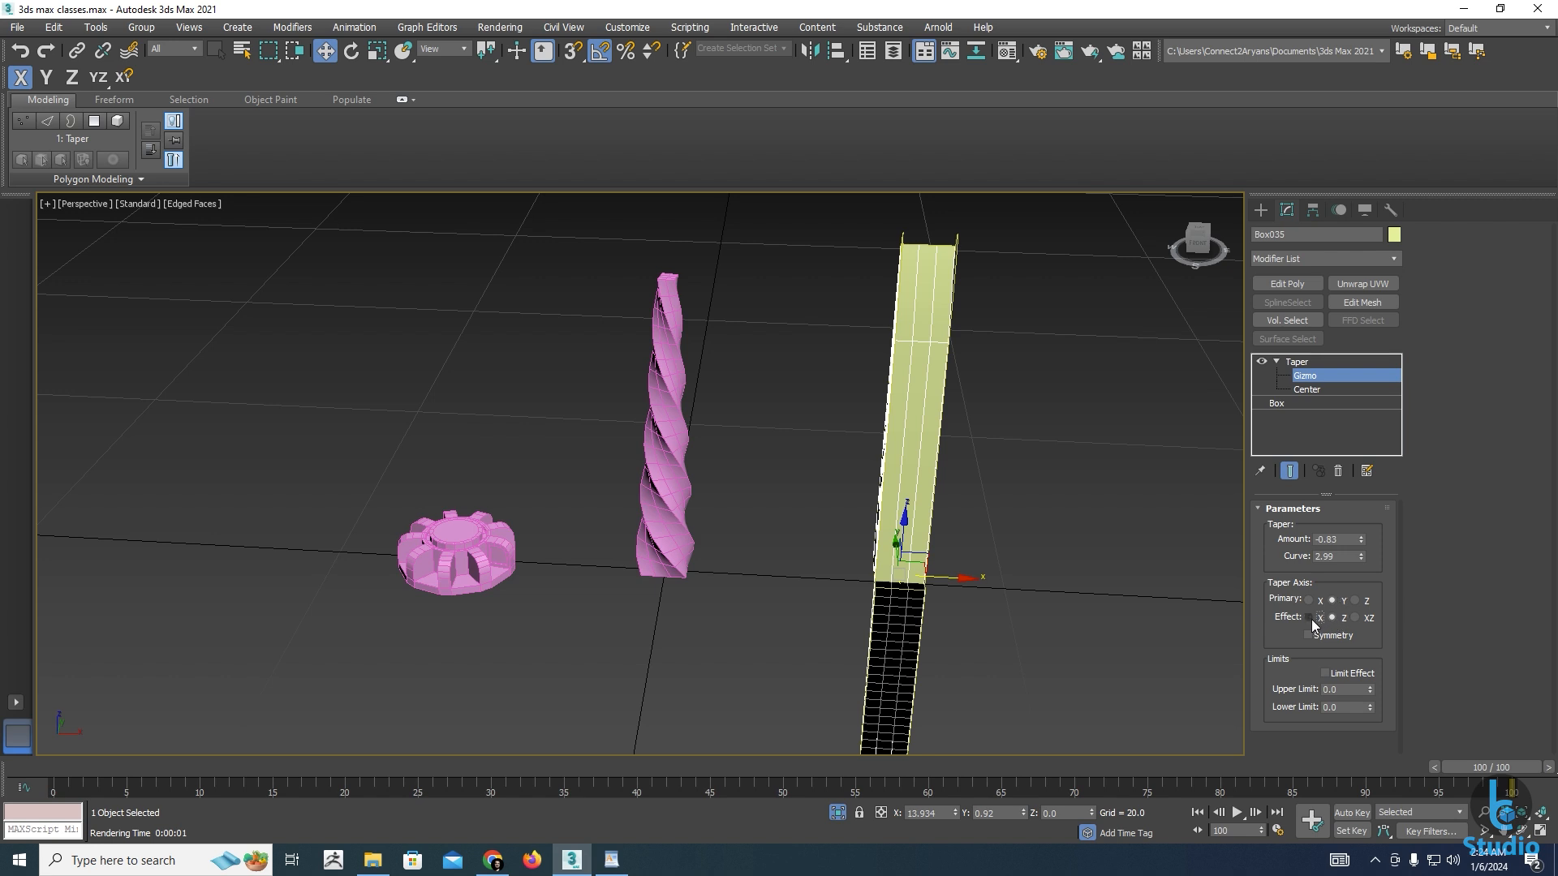
click(1312, 618)
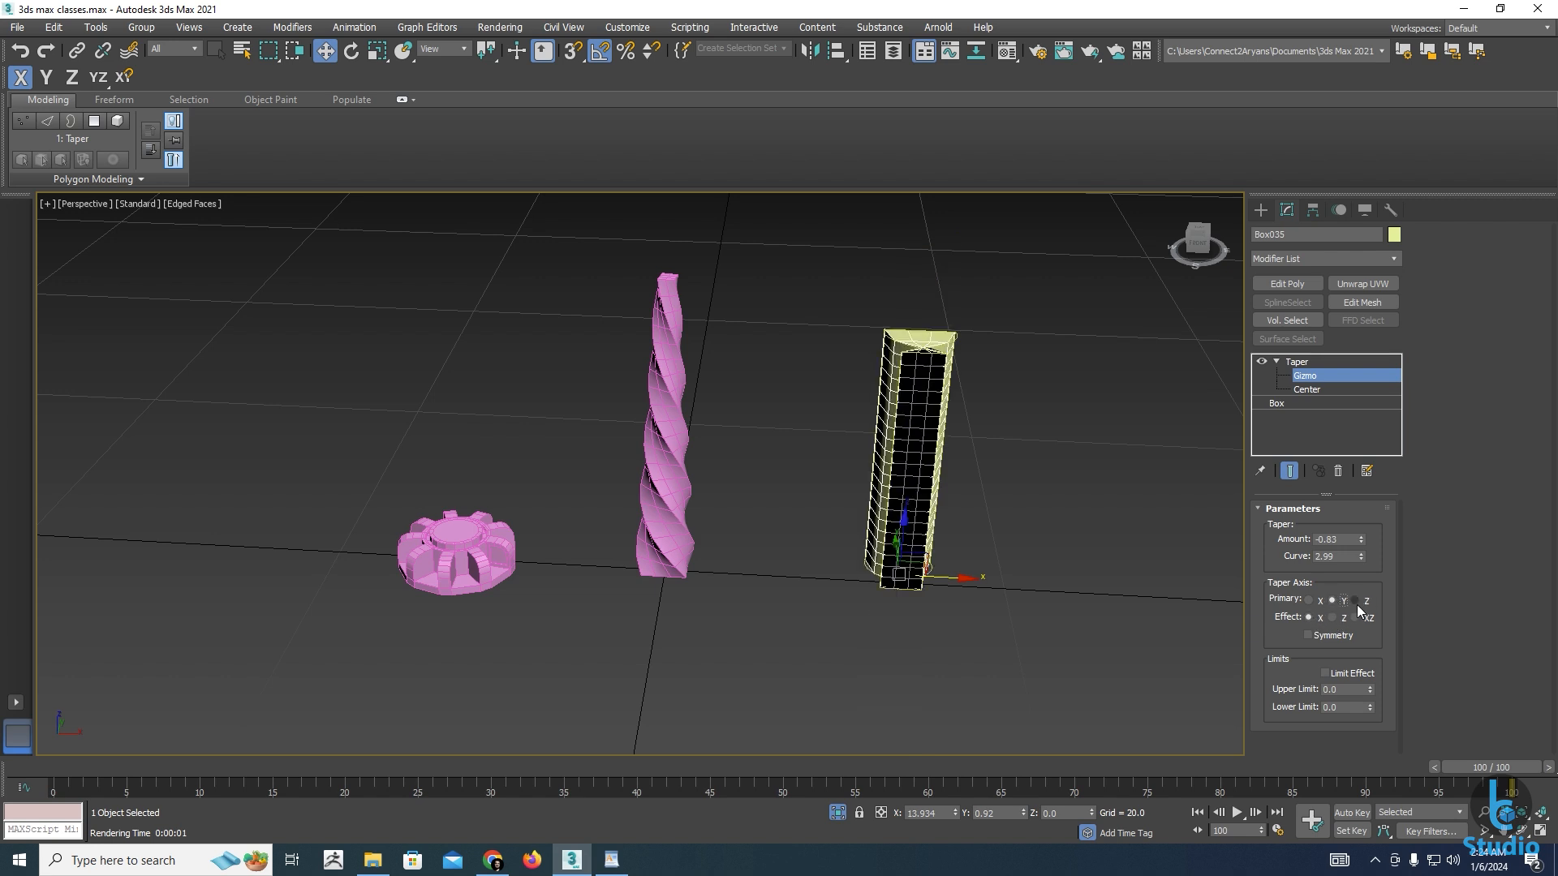
Set the Taper's primary axis back to Z and its effect to XY
click(1354, 600)
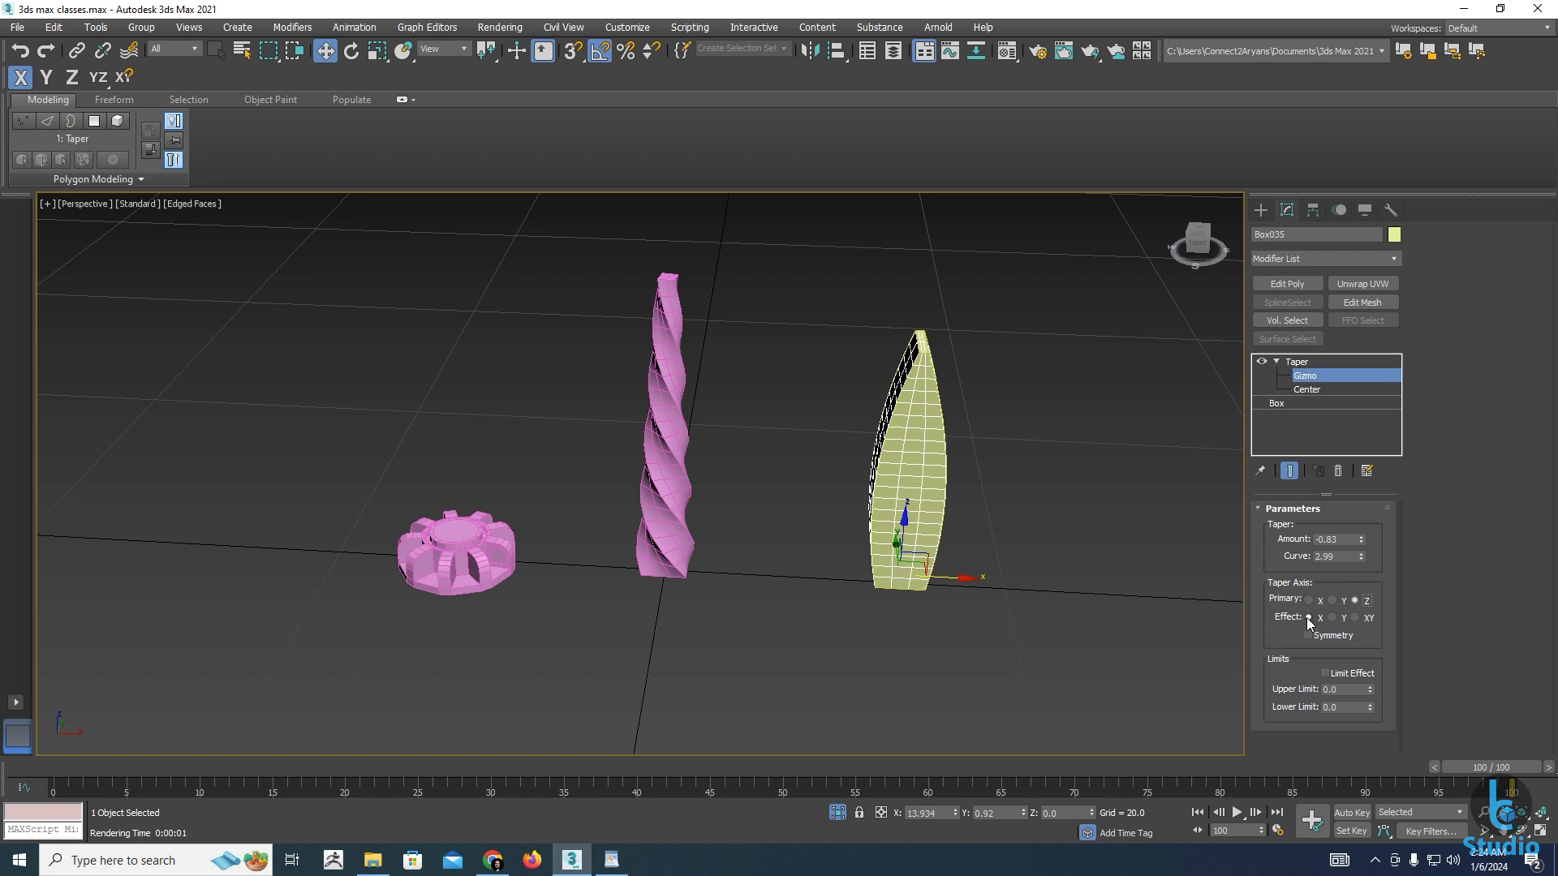
click(1354, 618)
alt+middle_drag(965, 528, 1244, 697)
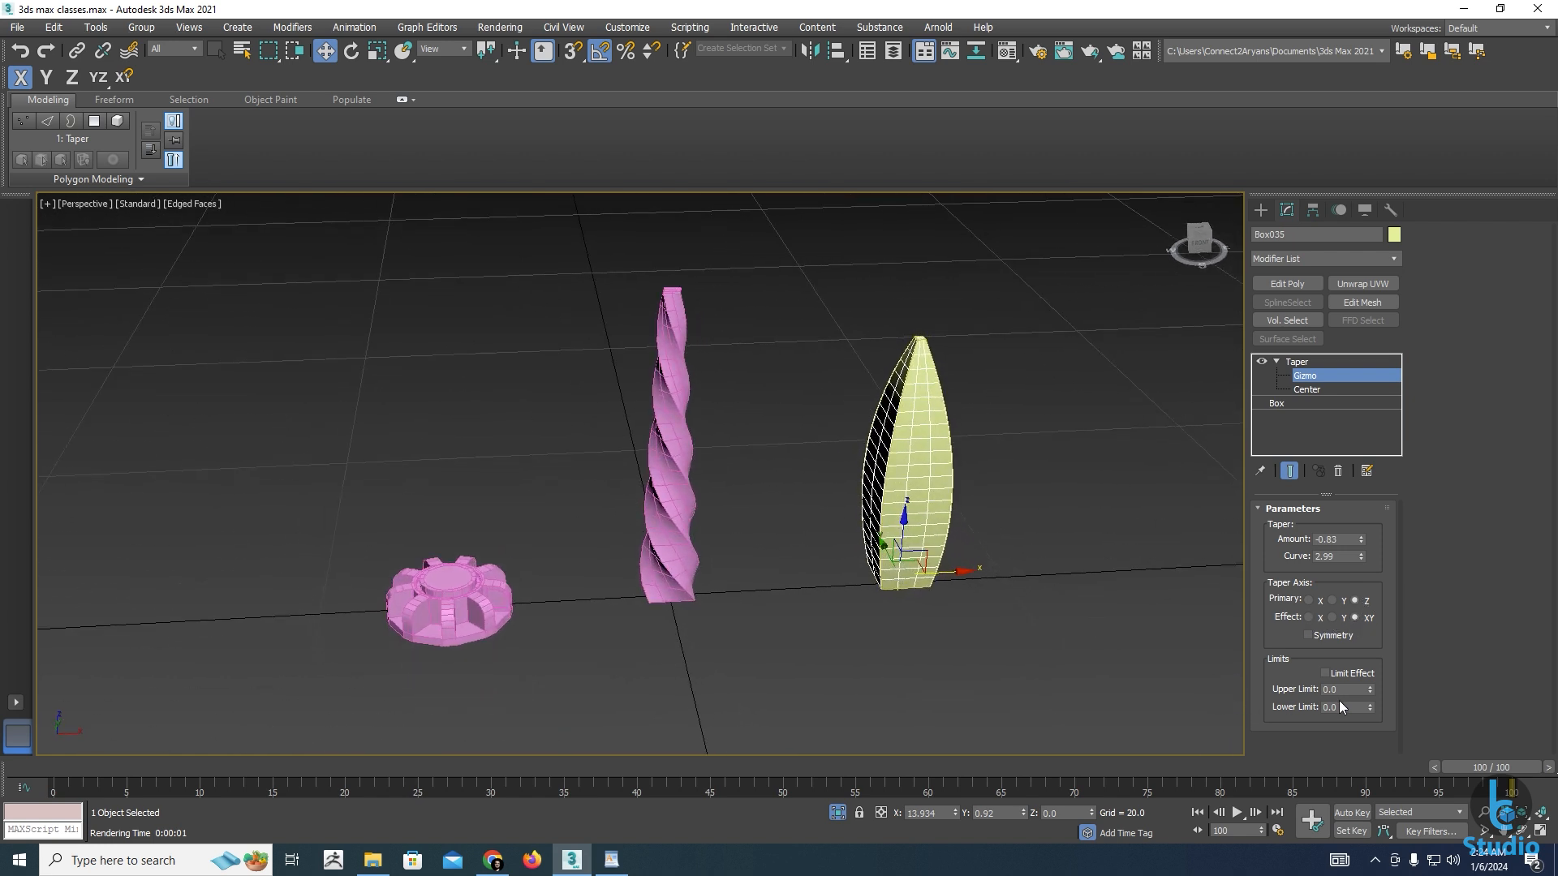
Turn on the Taper's Limit Effect and raise its upper limit to 3.06
drag(1371, 692, 1353, 661)
click(1325, 674)
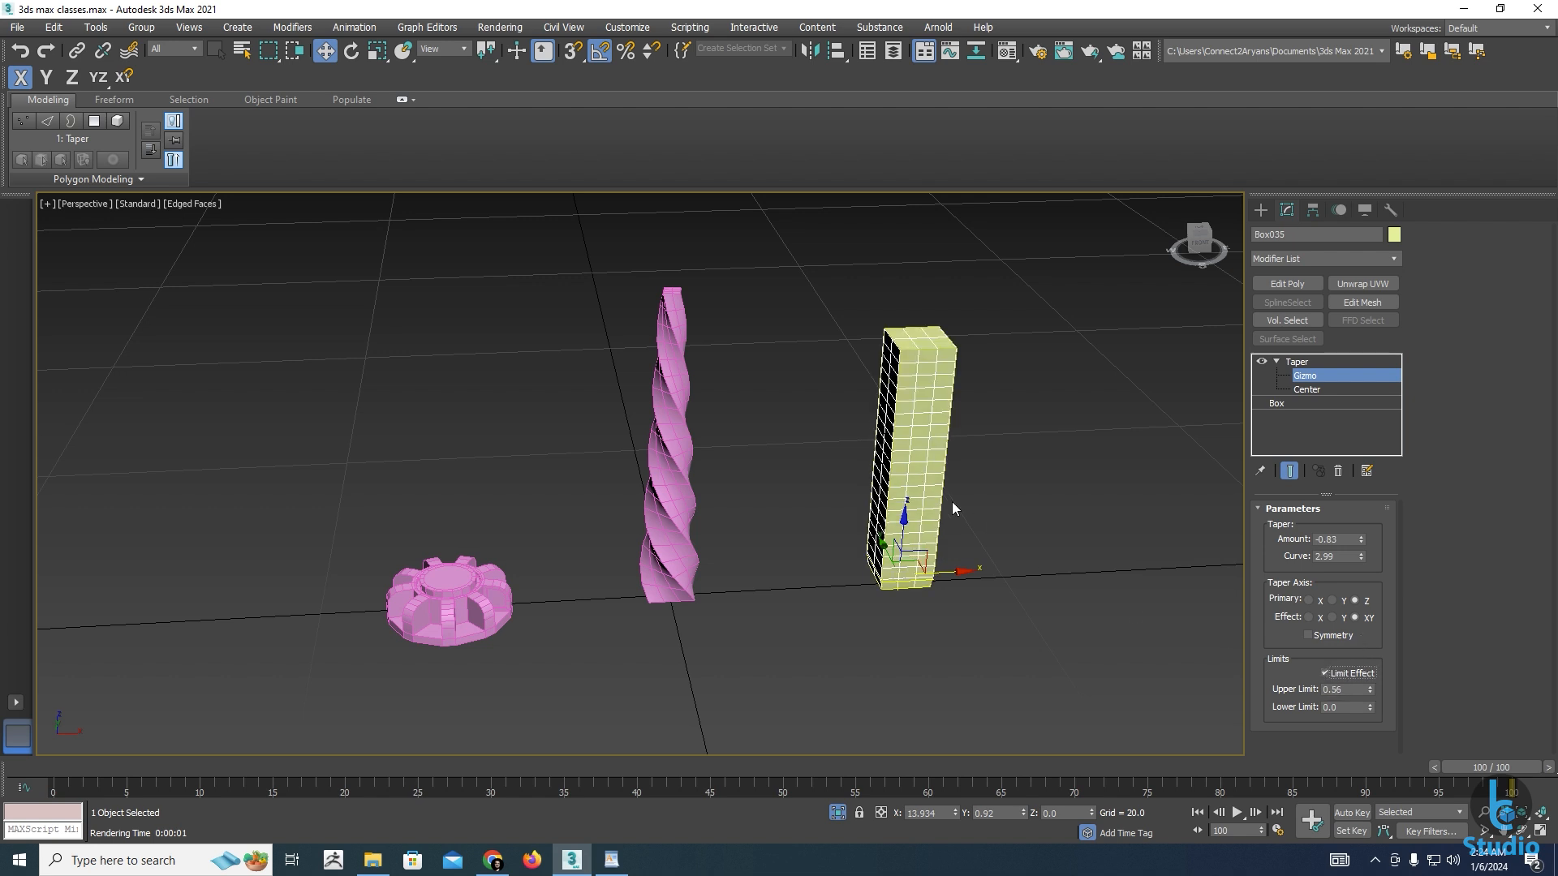
drag(1371, 692, 1226, 533)
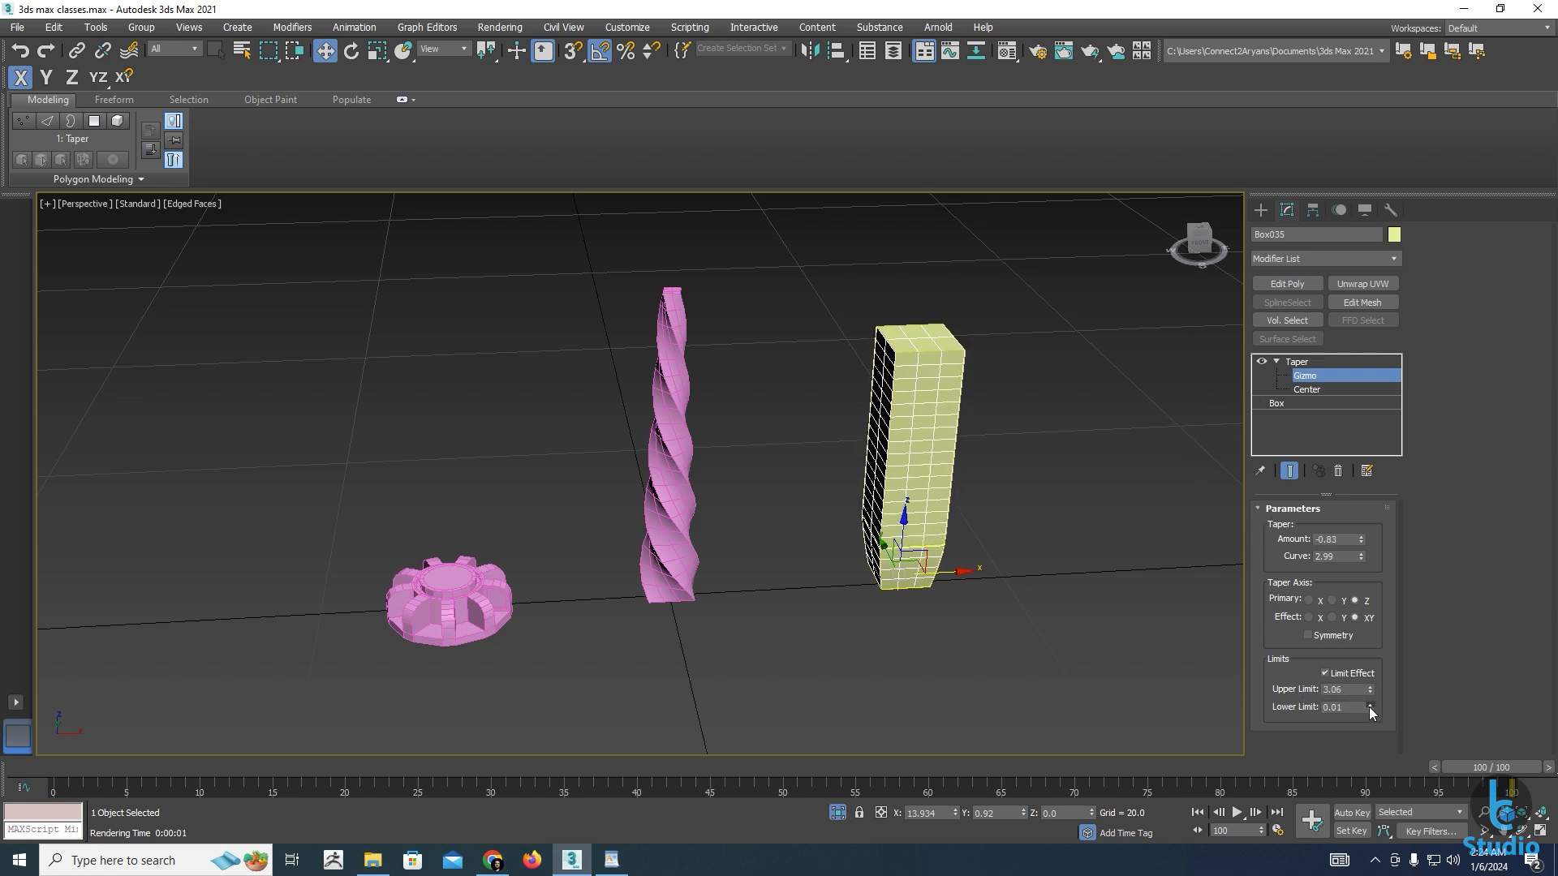
Raise the Taper's lower limit to 5.38 and set its amount to -0.36
drag(1371, 712, 1323, 525)
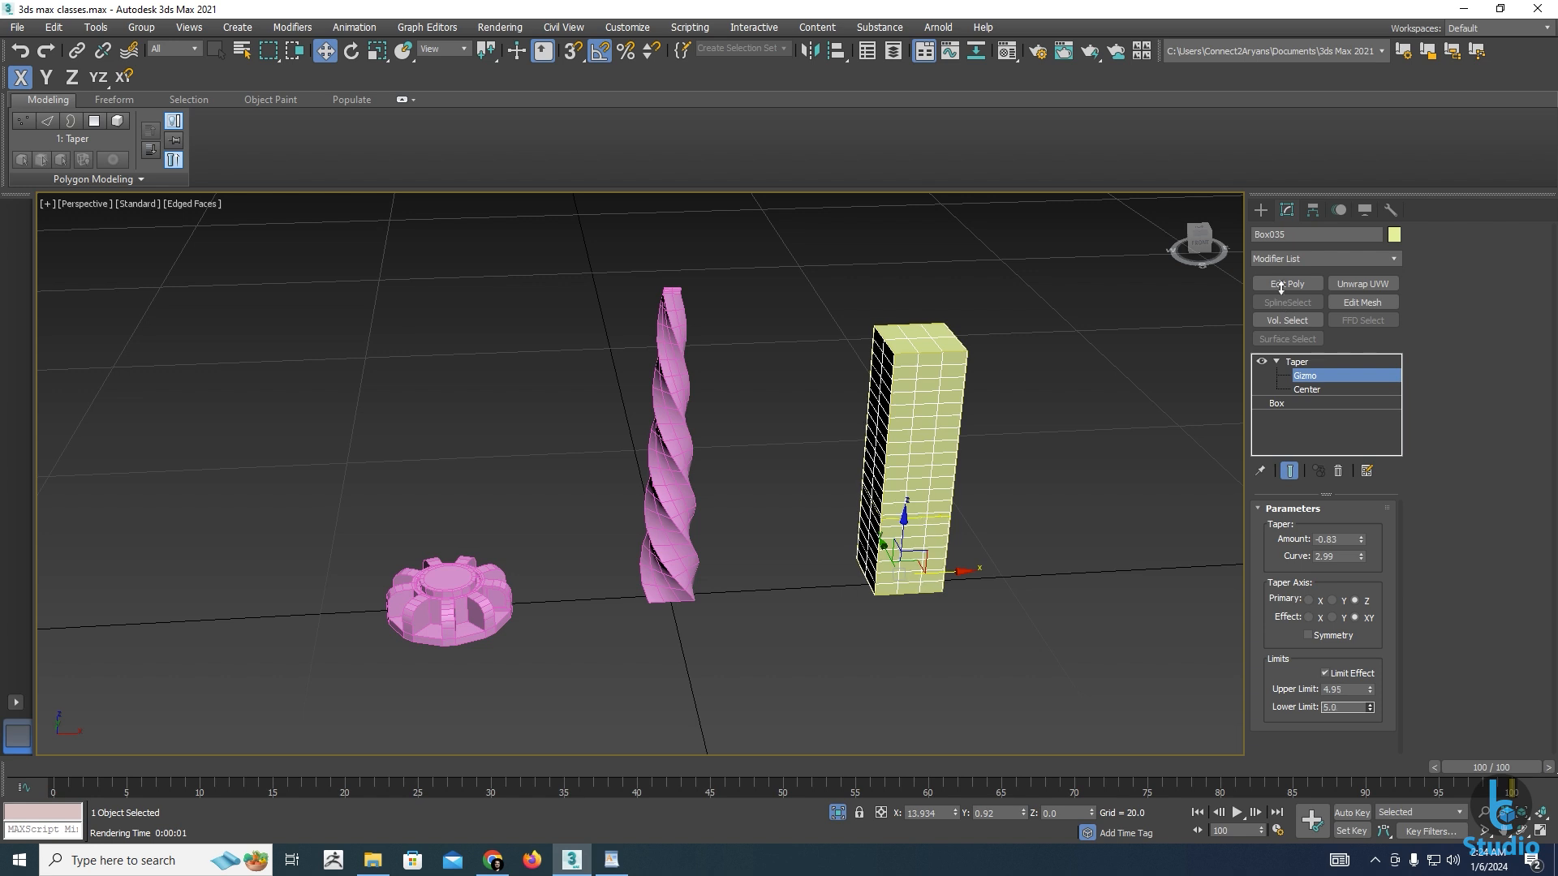
drag(1281, 288, 1275, 257)
drag(1362, 541, 1335, 572)
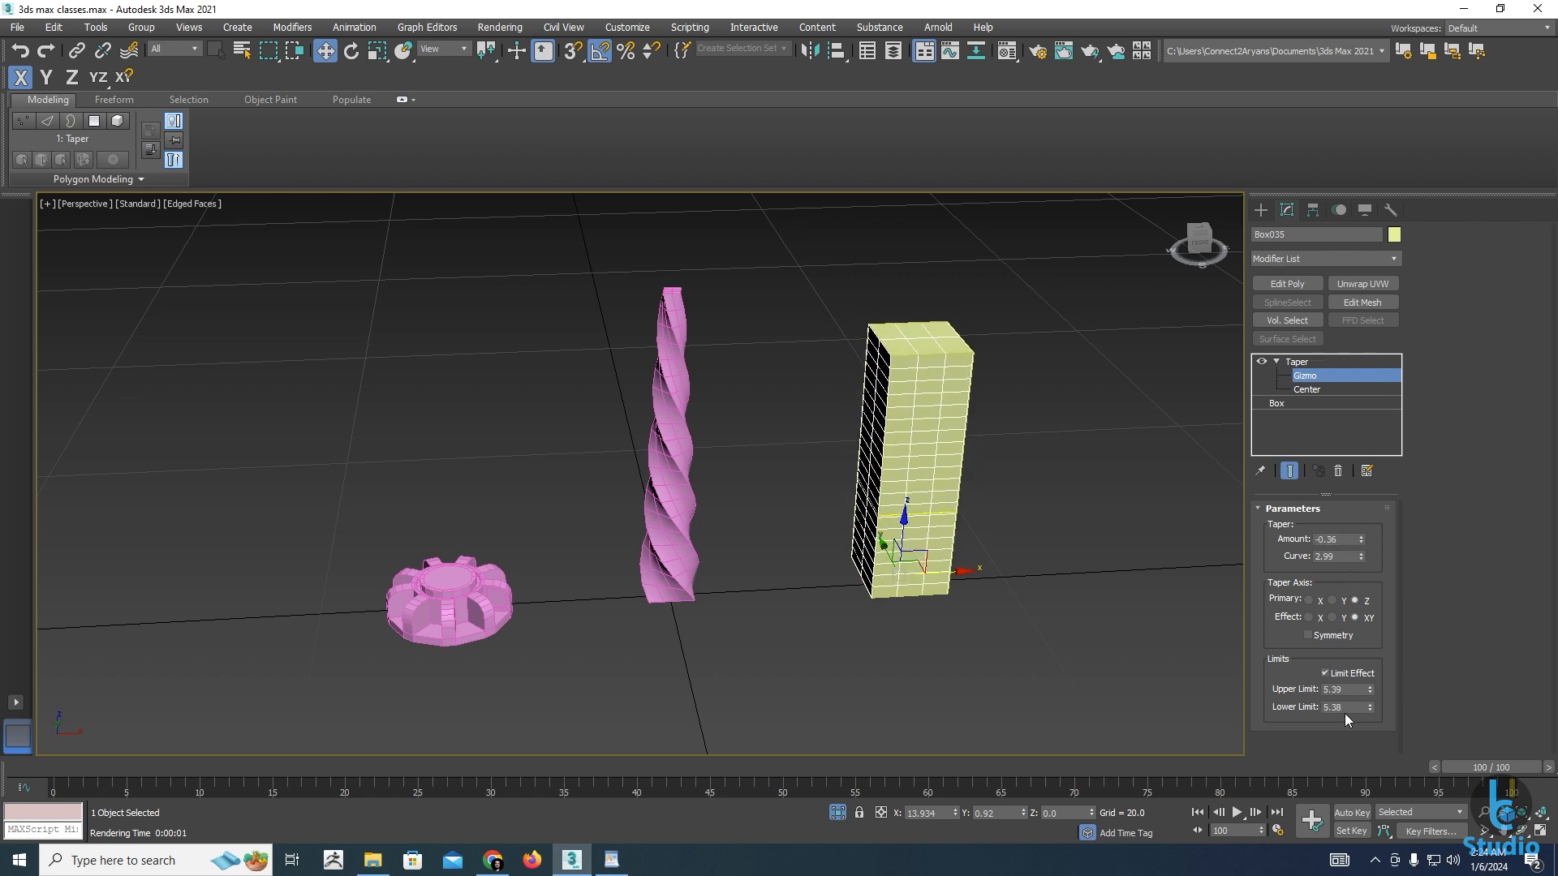
Reduce the Taper's lower limit to 0.377, then turn off Limit Effect and inspect the full taper
drag(1370, 712, 1365, 782)
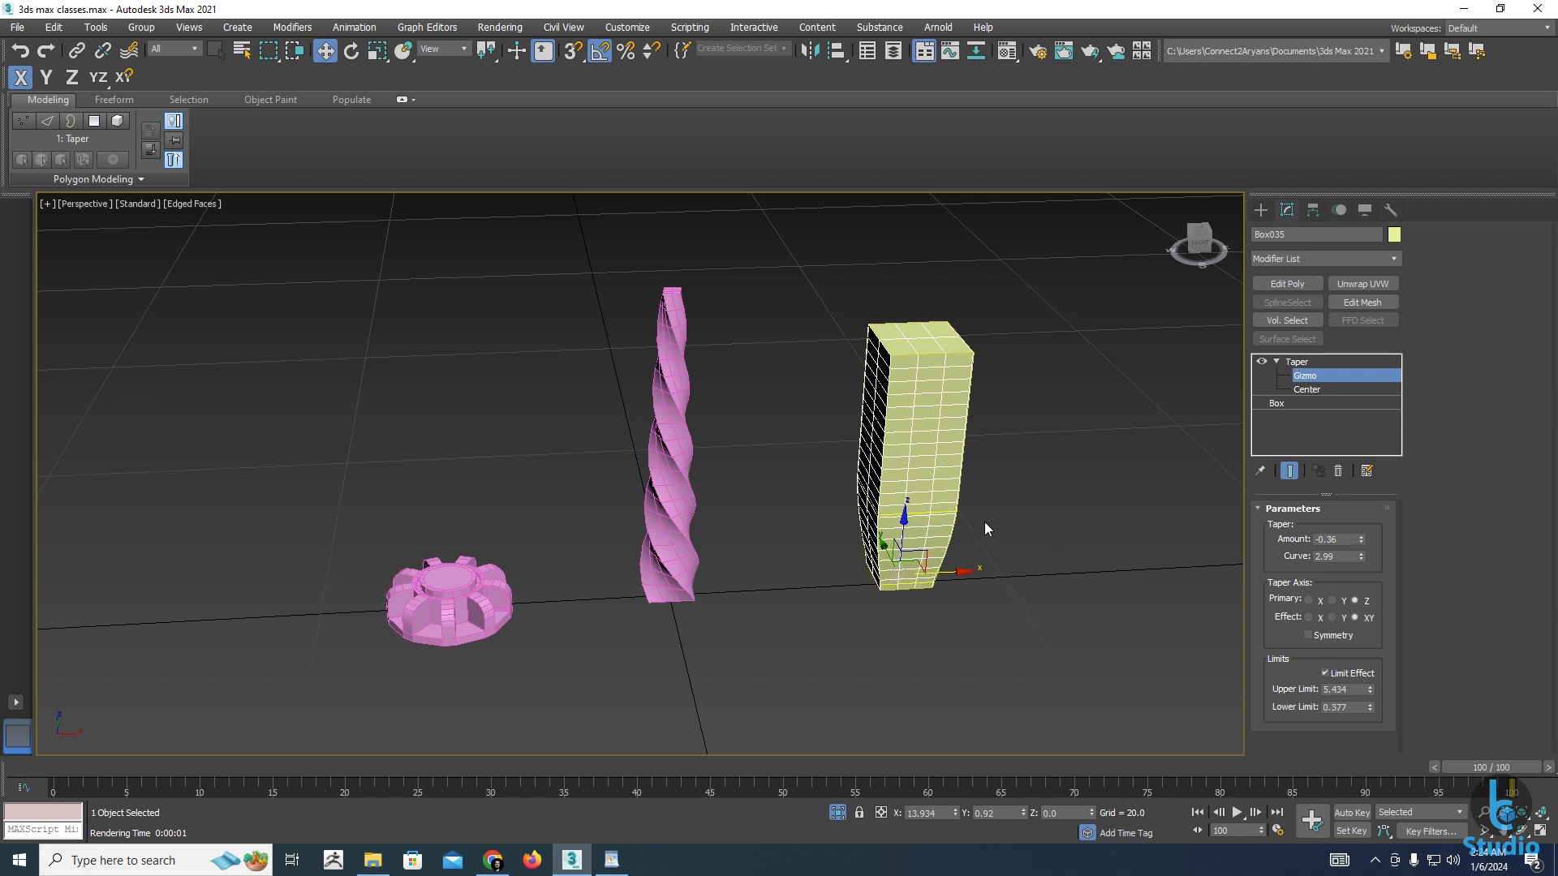
click(1325, 673)
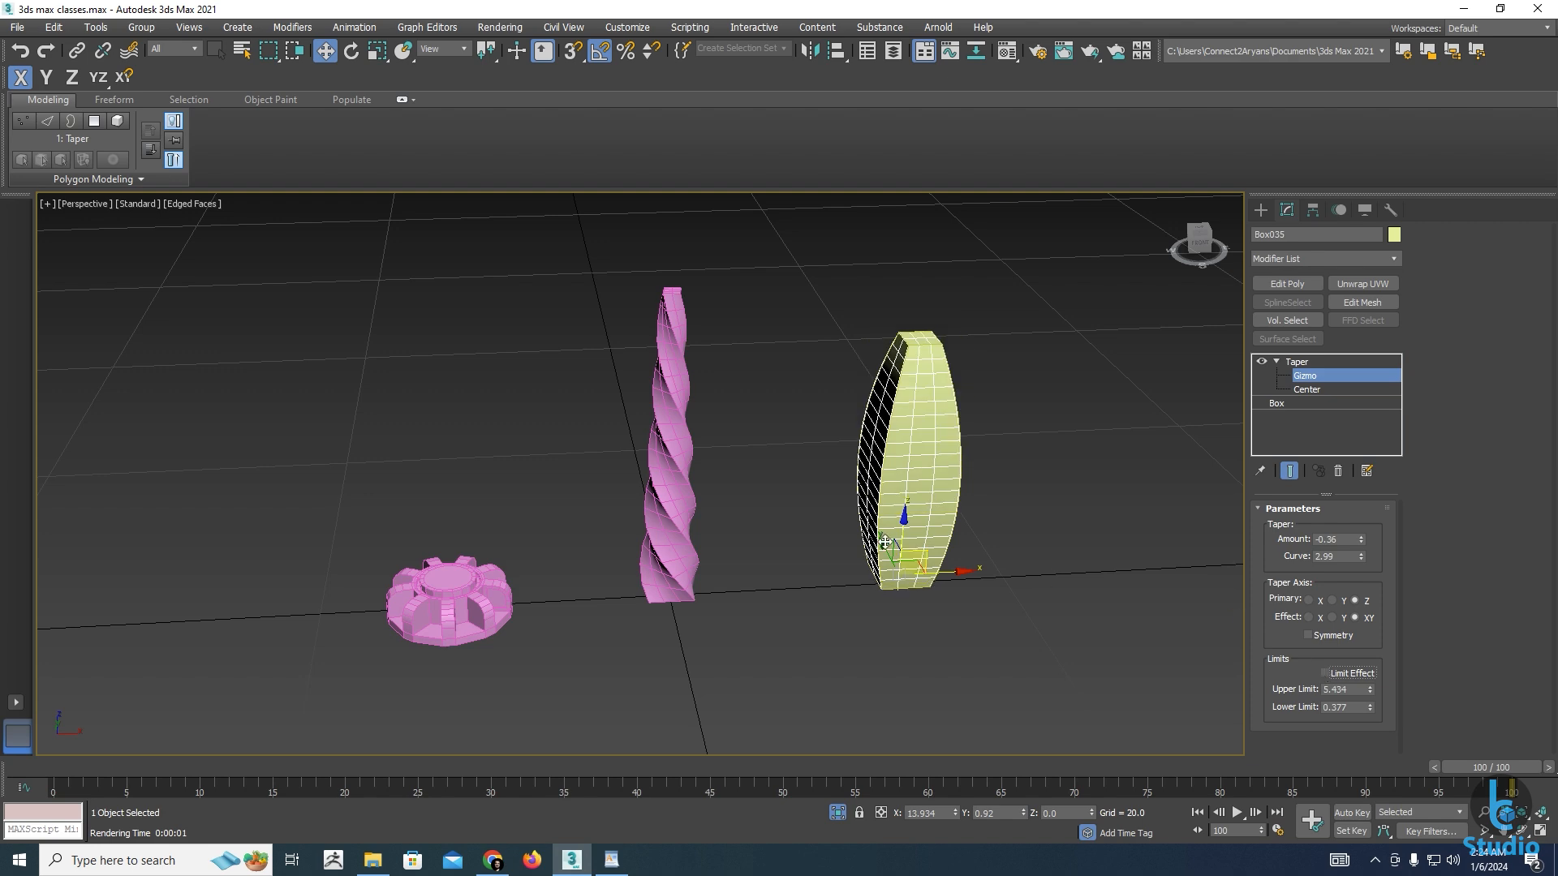
alt+middle_drag(812, 519, 861, 531)
scroll(915, 466, up, 3)
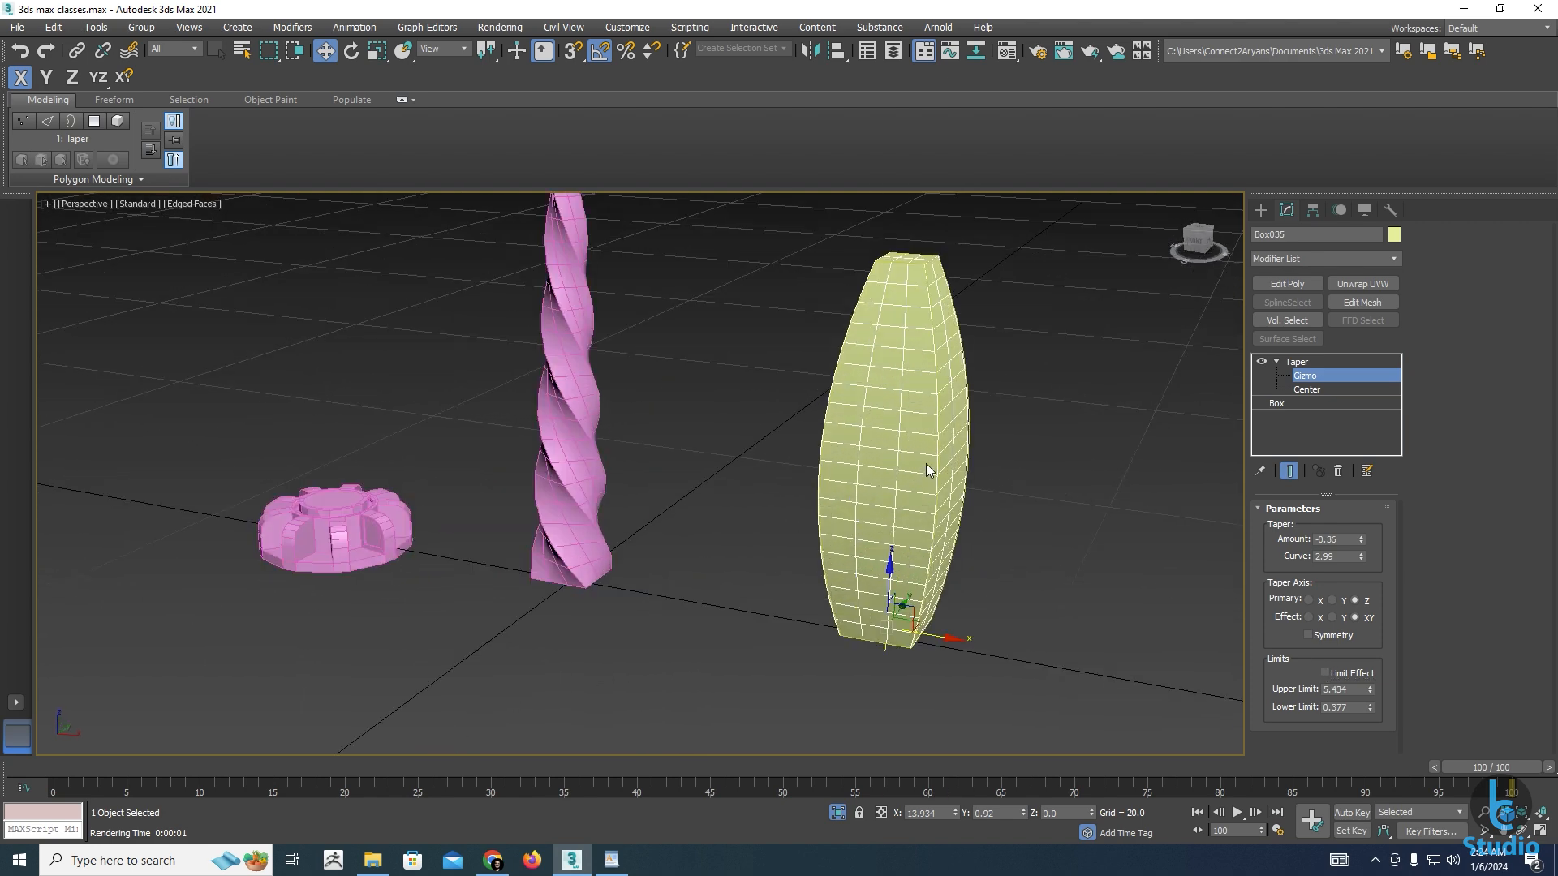
alt+middle_drag(926, 464, 880, 486)
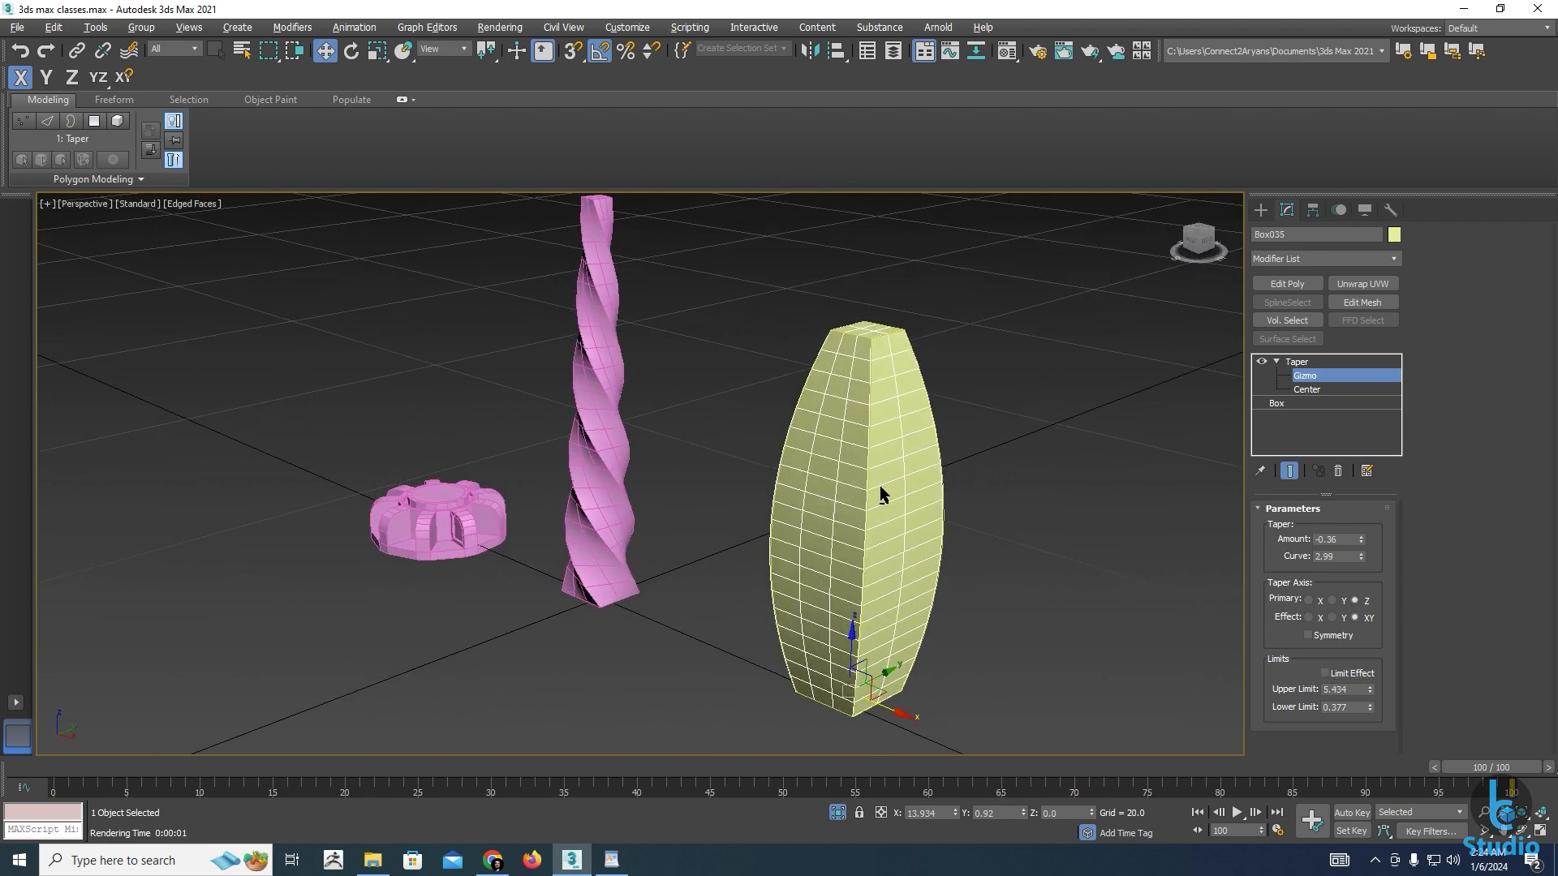
Leave the Taper's gizmo level and add a Twist modifier above it with an angle of 28
click(1306, 362)
click(1395, 258)
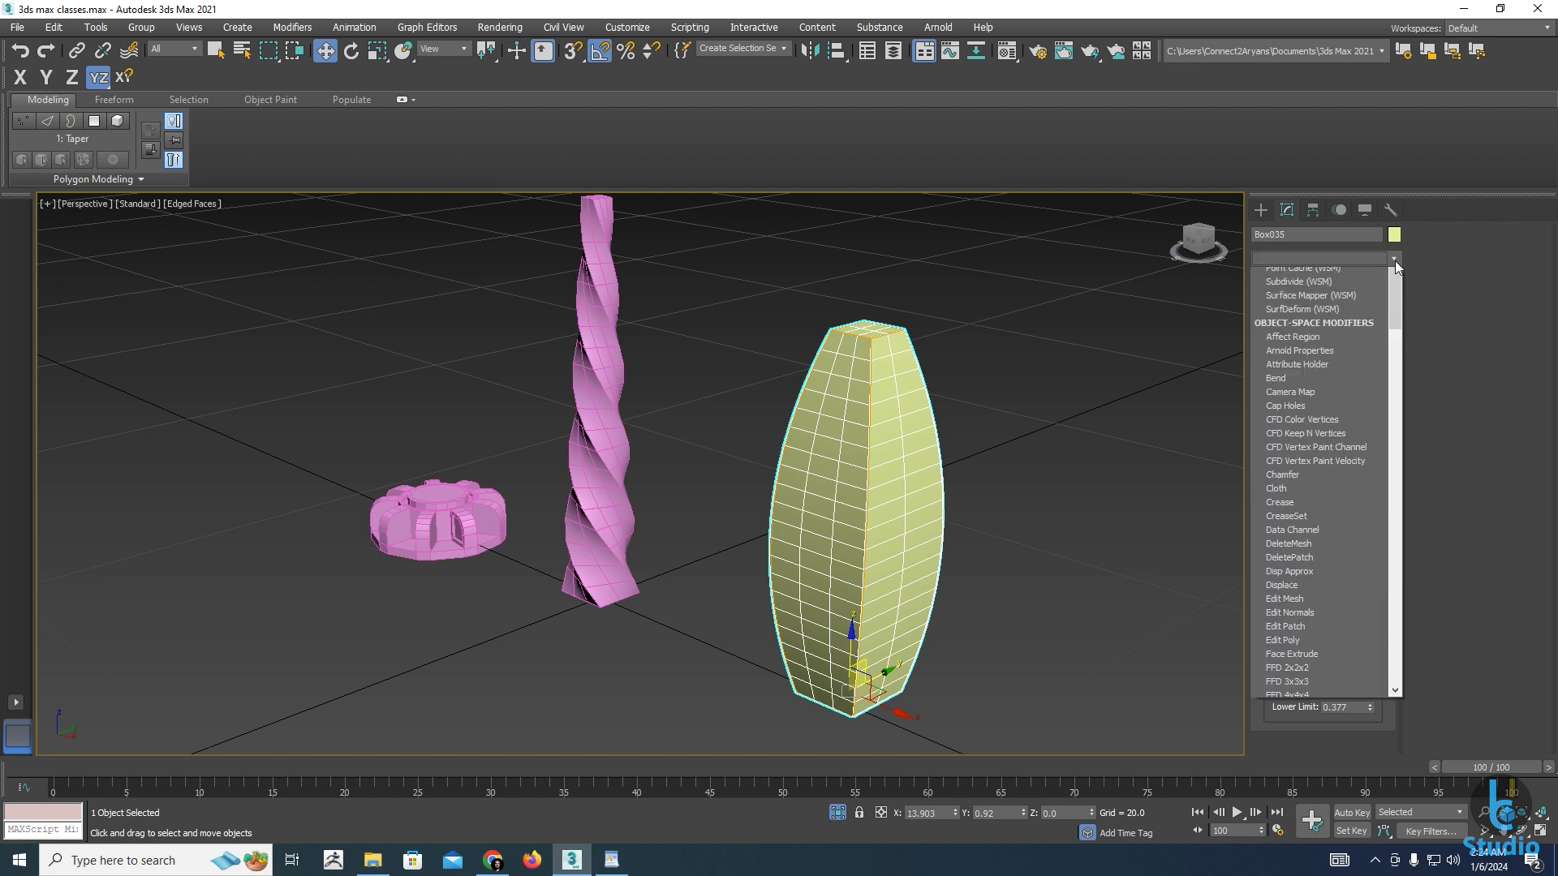
text(tw)
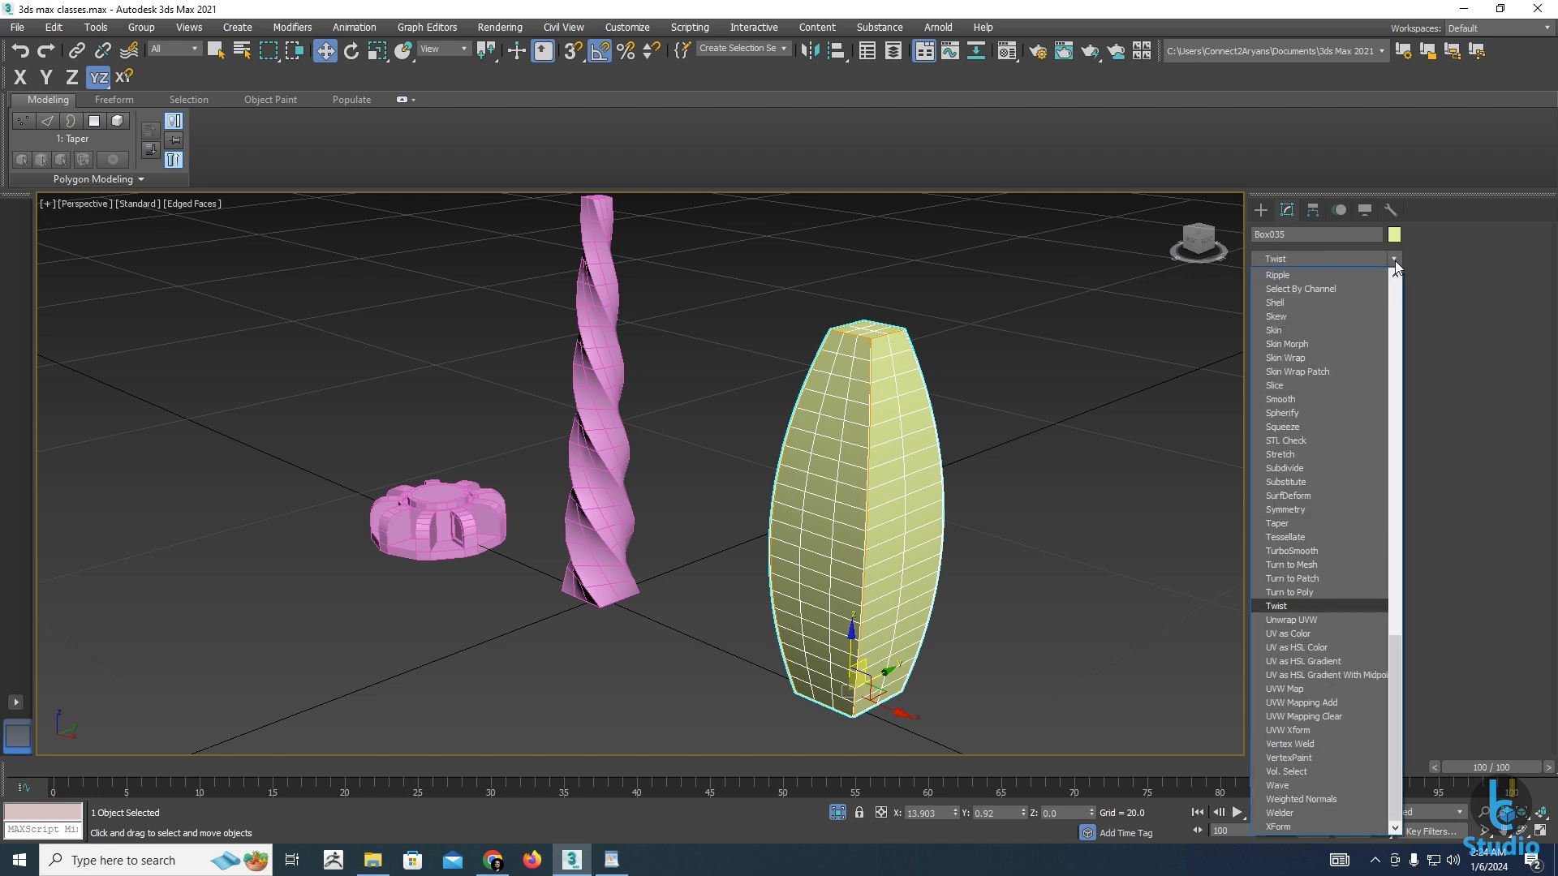
key(Return)
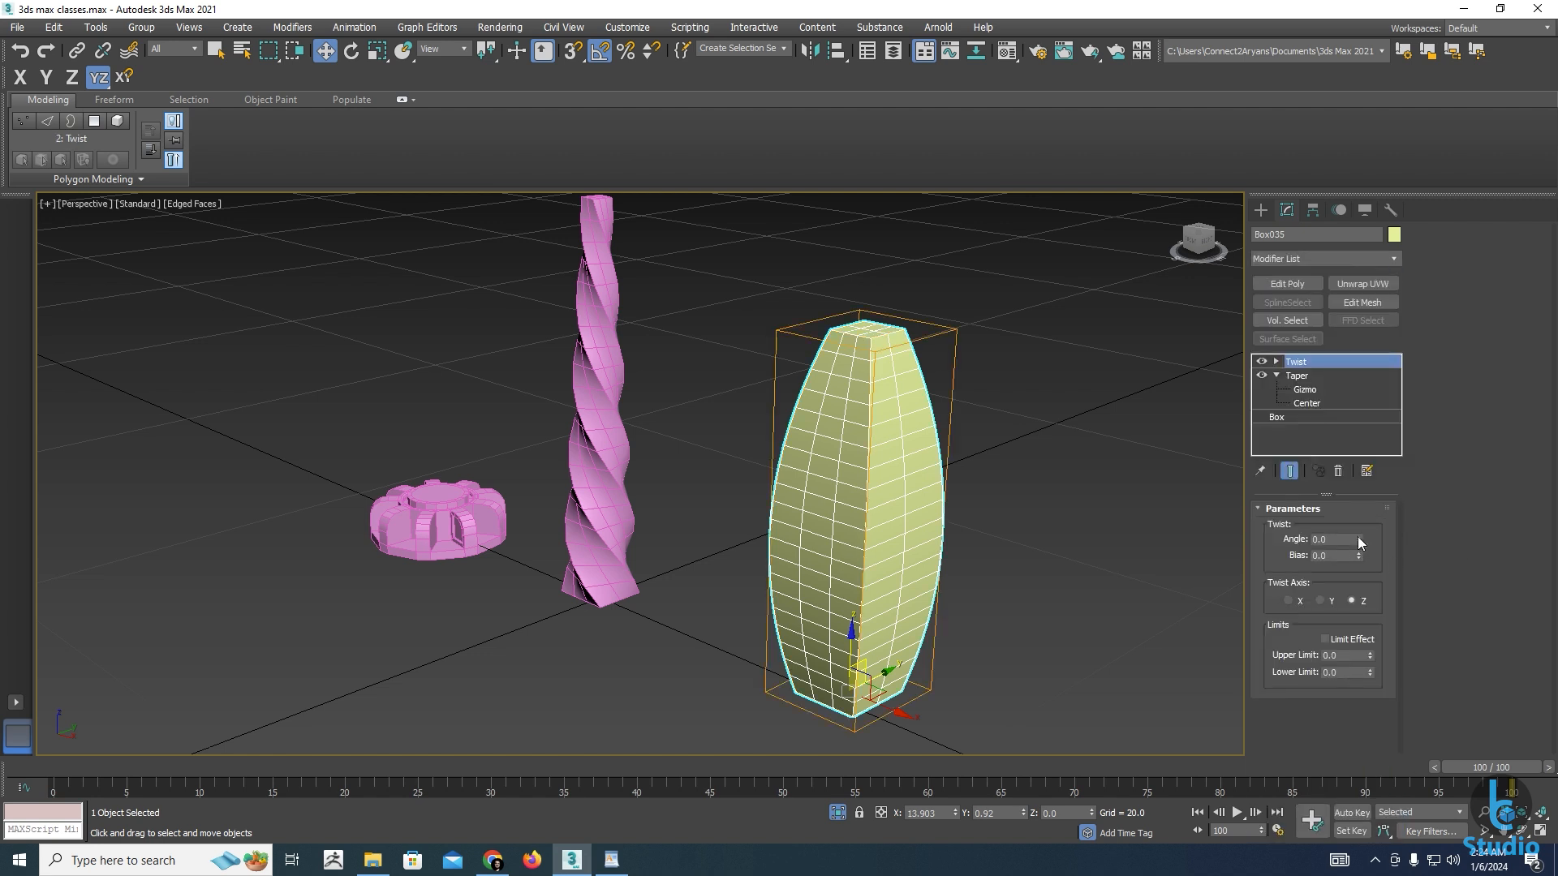
drag(1356, 537, 1302, 625)
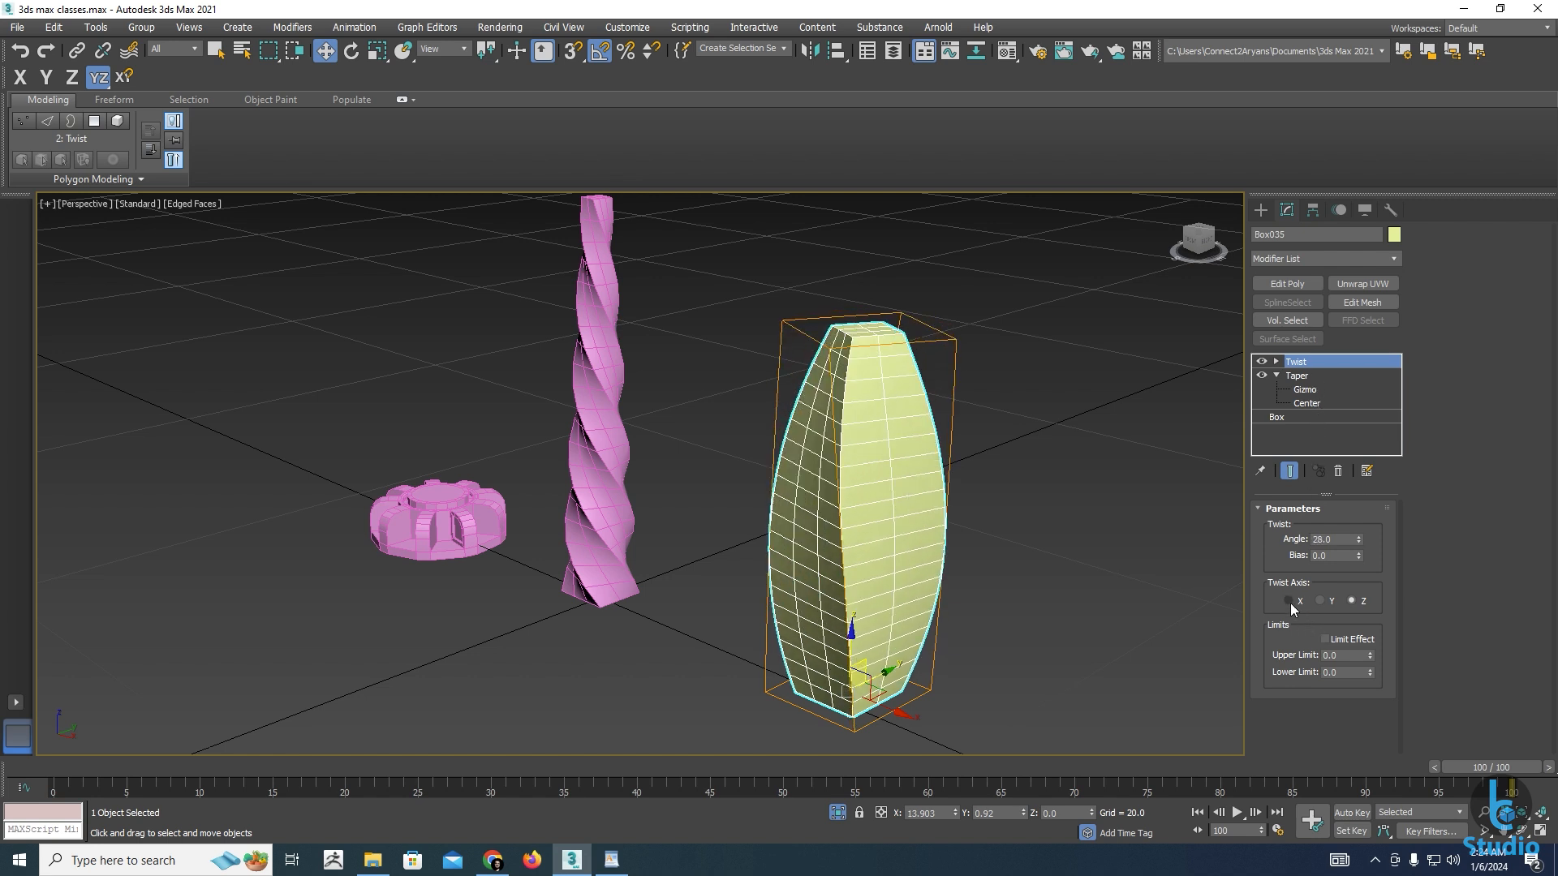
Try the Twist about the X and Y axes, then set its axis back to Z
click(1289, 601)
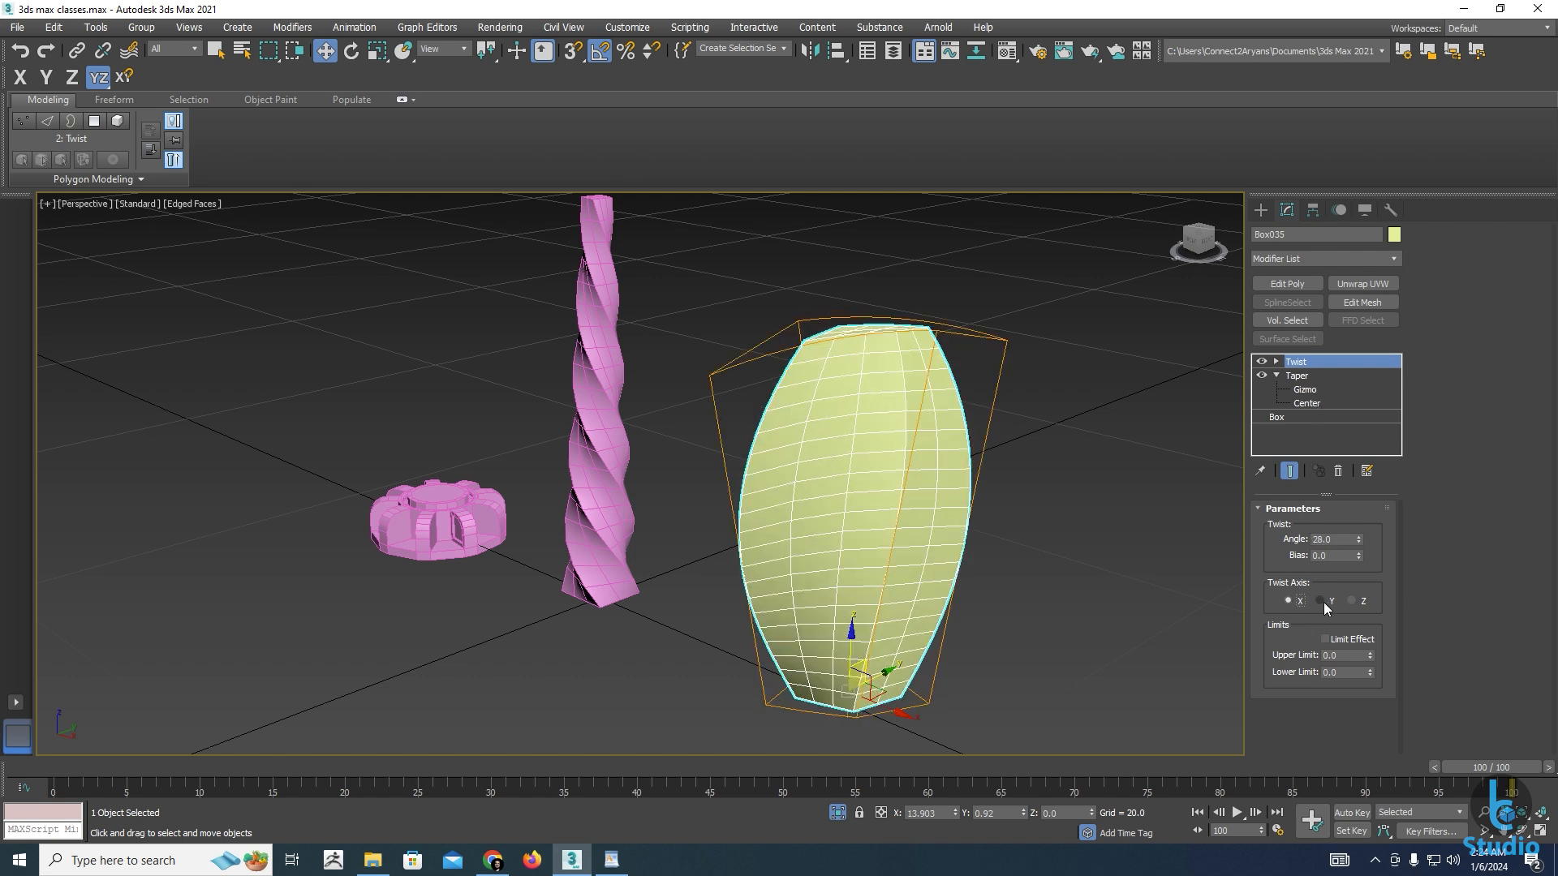
click(1321, 601)
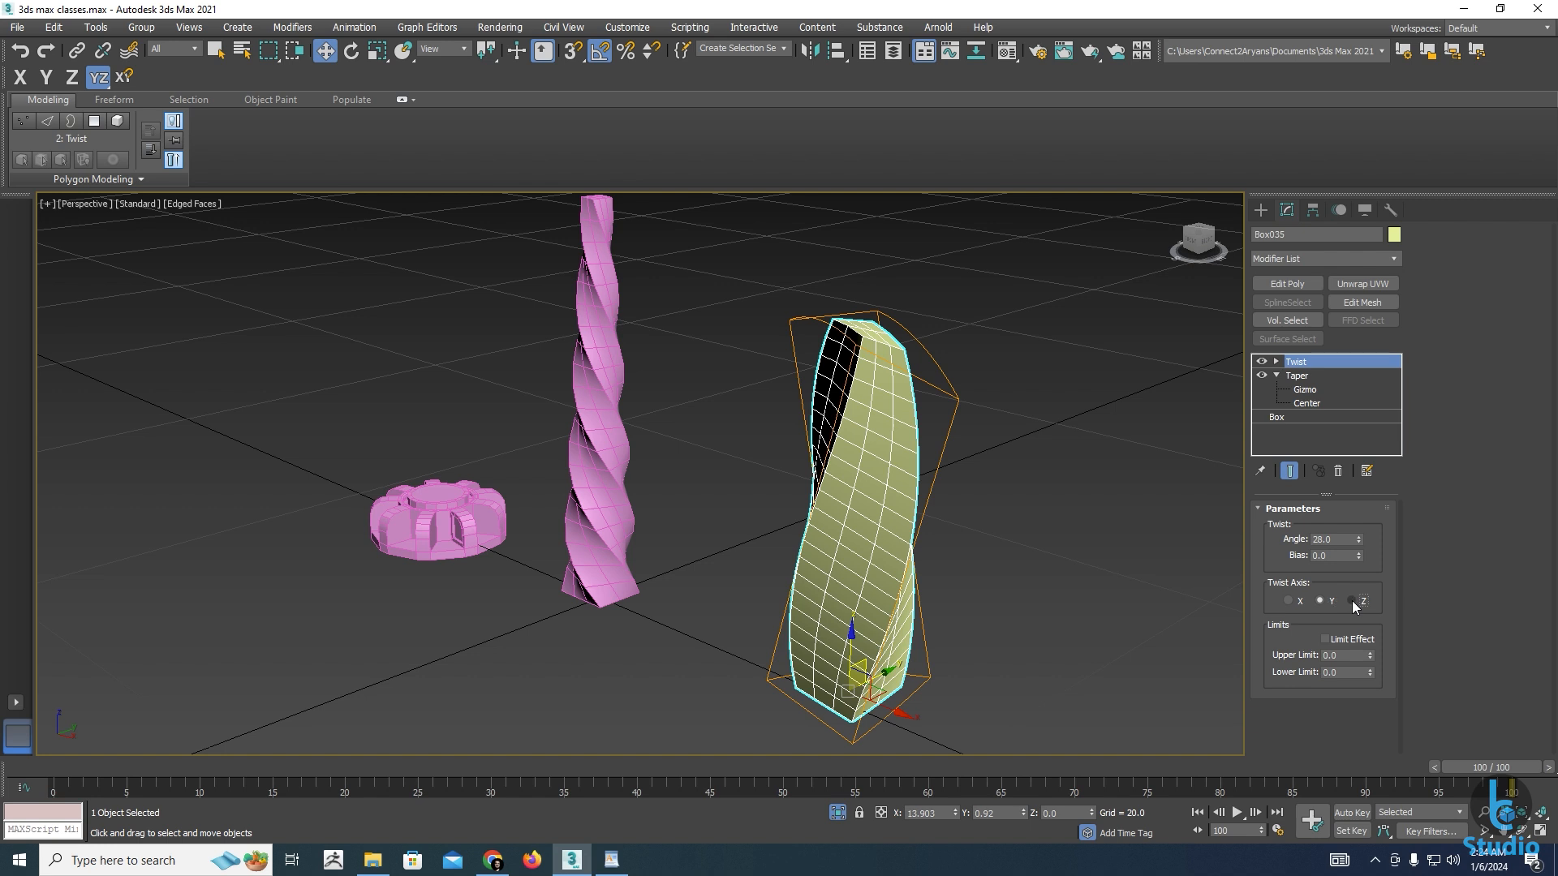
click(1351, 600)
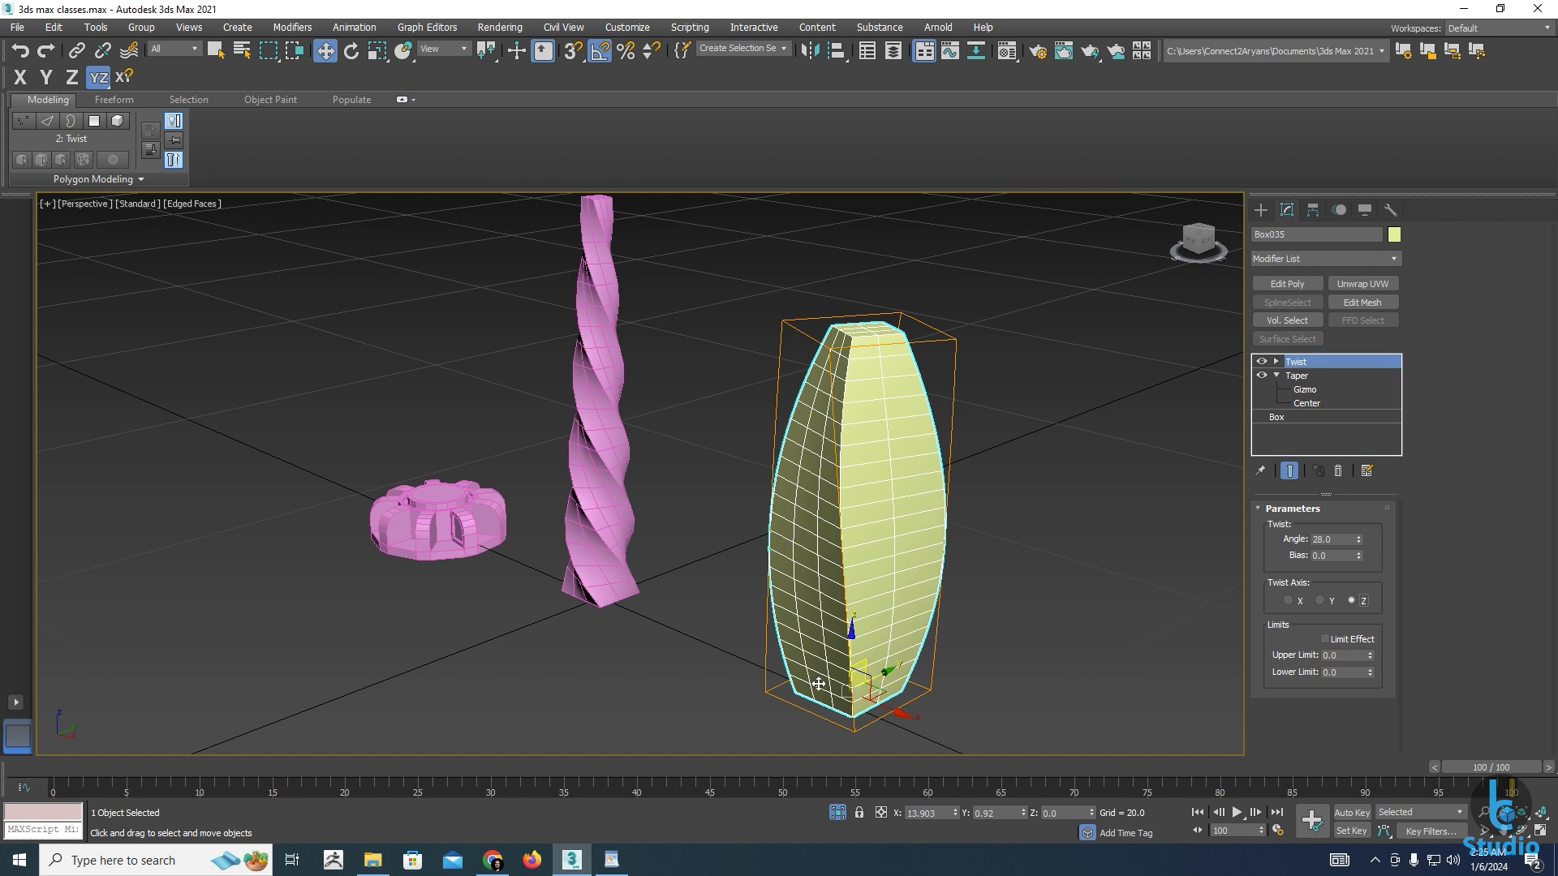
Inspect the twisted box's base and remove the Twist modifier from its stack
scroll(818, 684, up, 4)
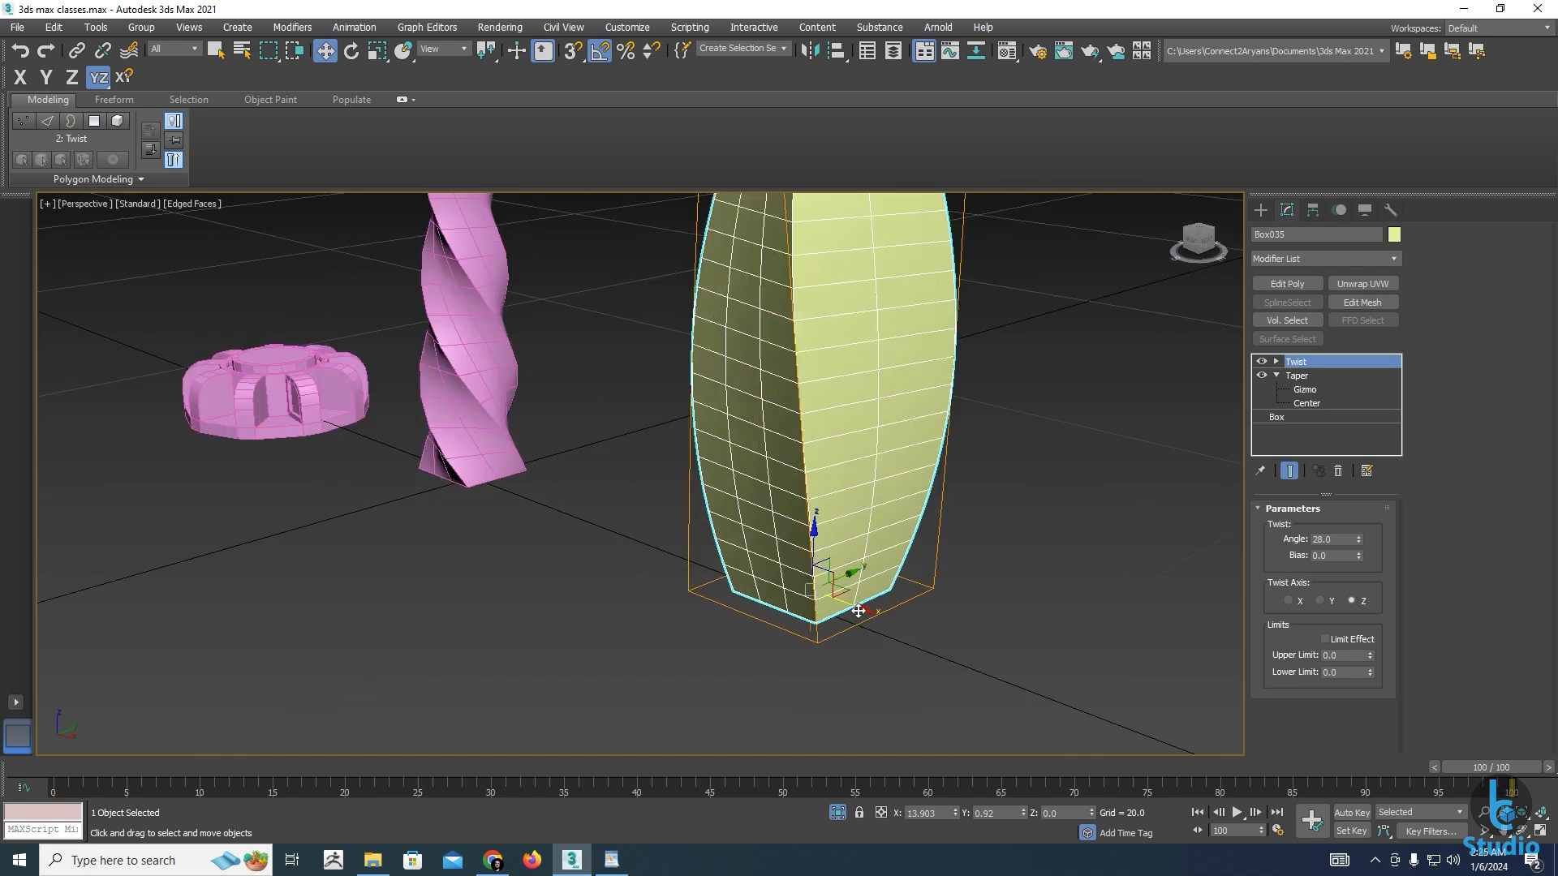
scroll(857, 610, down, 6)
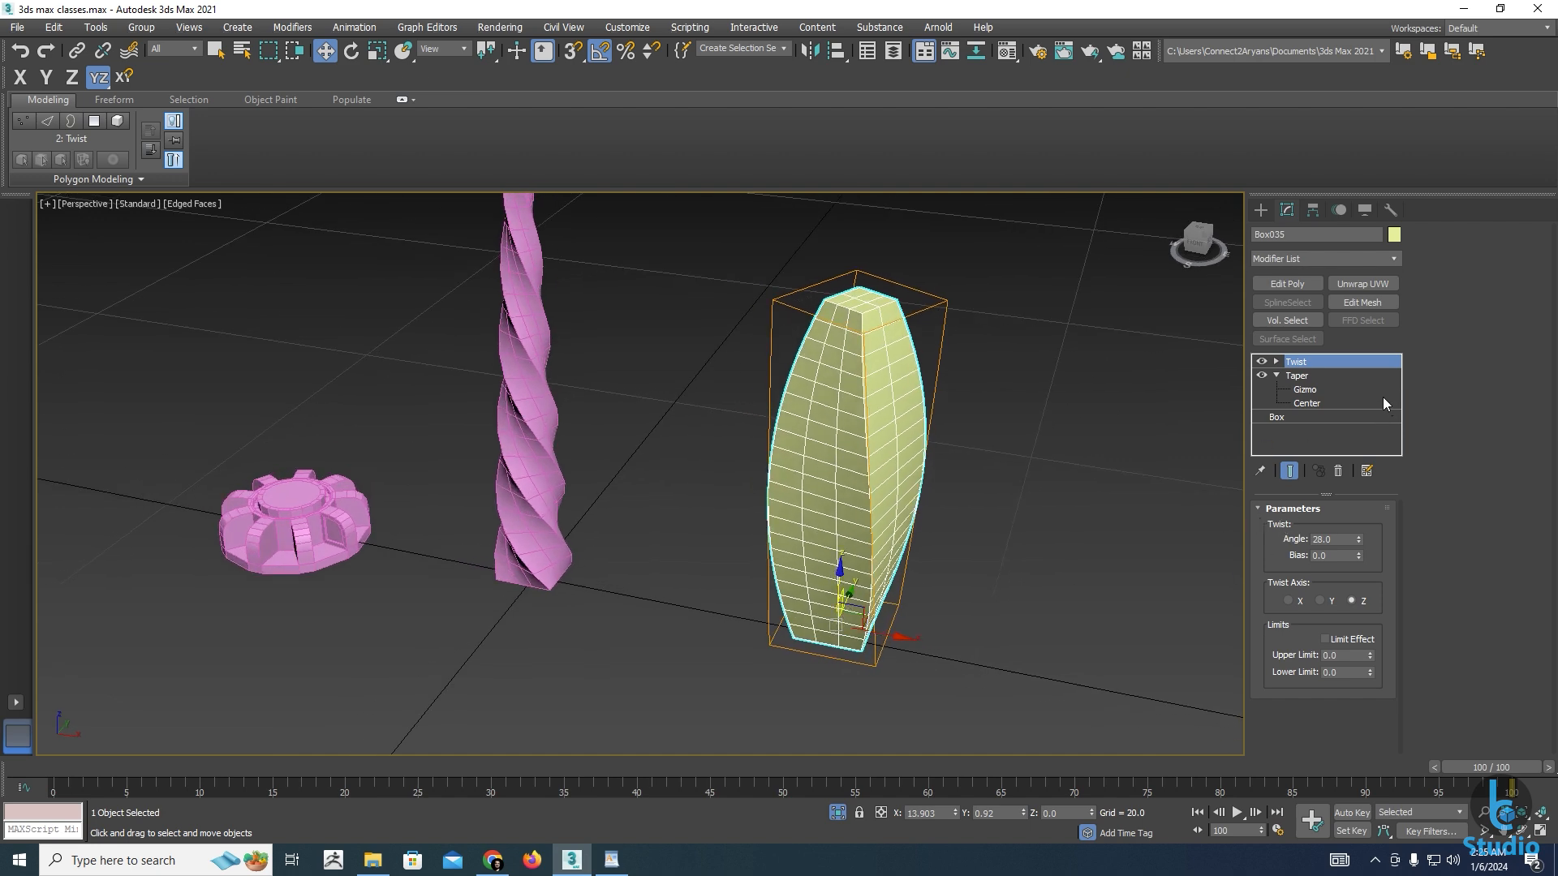
click(1339, 469)
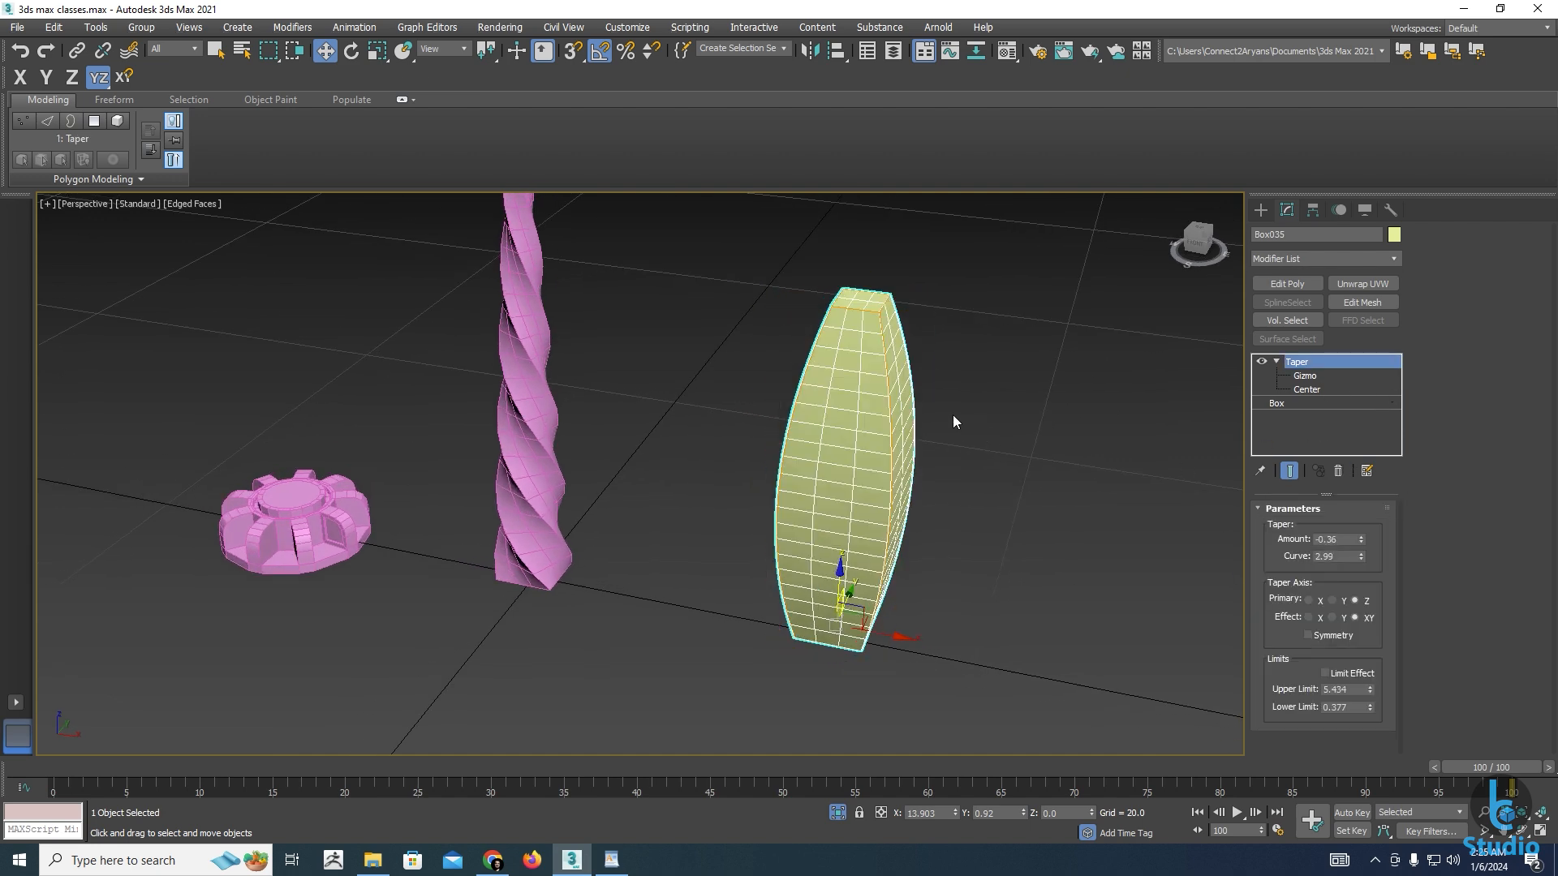
Add a Bend modifier above the Taper on the yellow box
alt+middle_drag(952, 415, 962, 455)
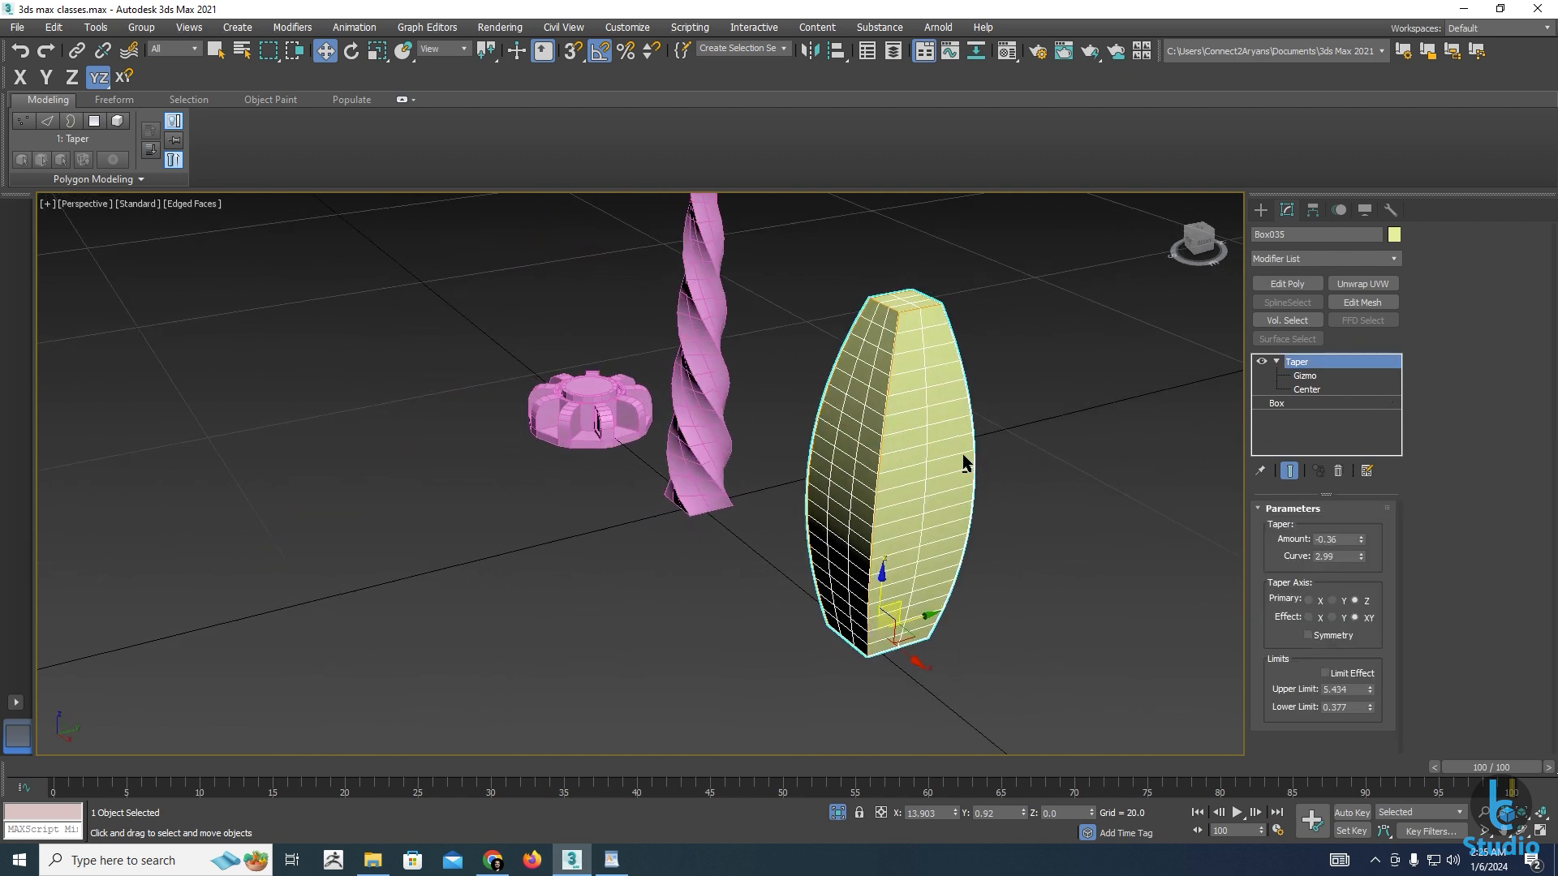
click(1395, 256)
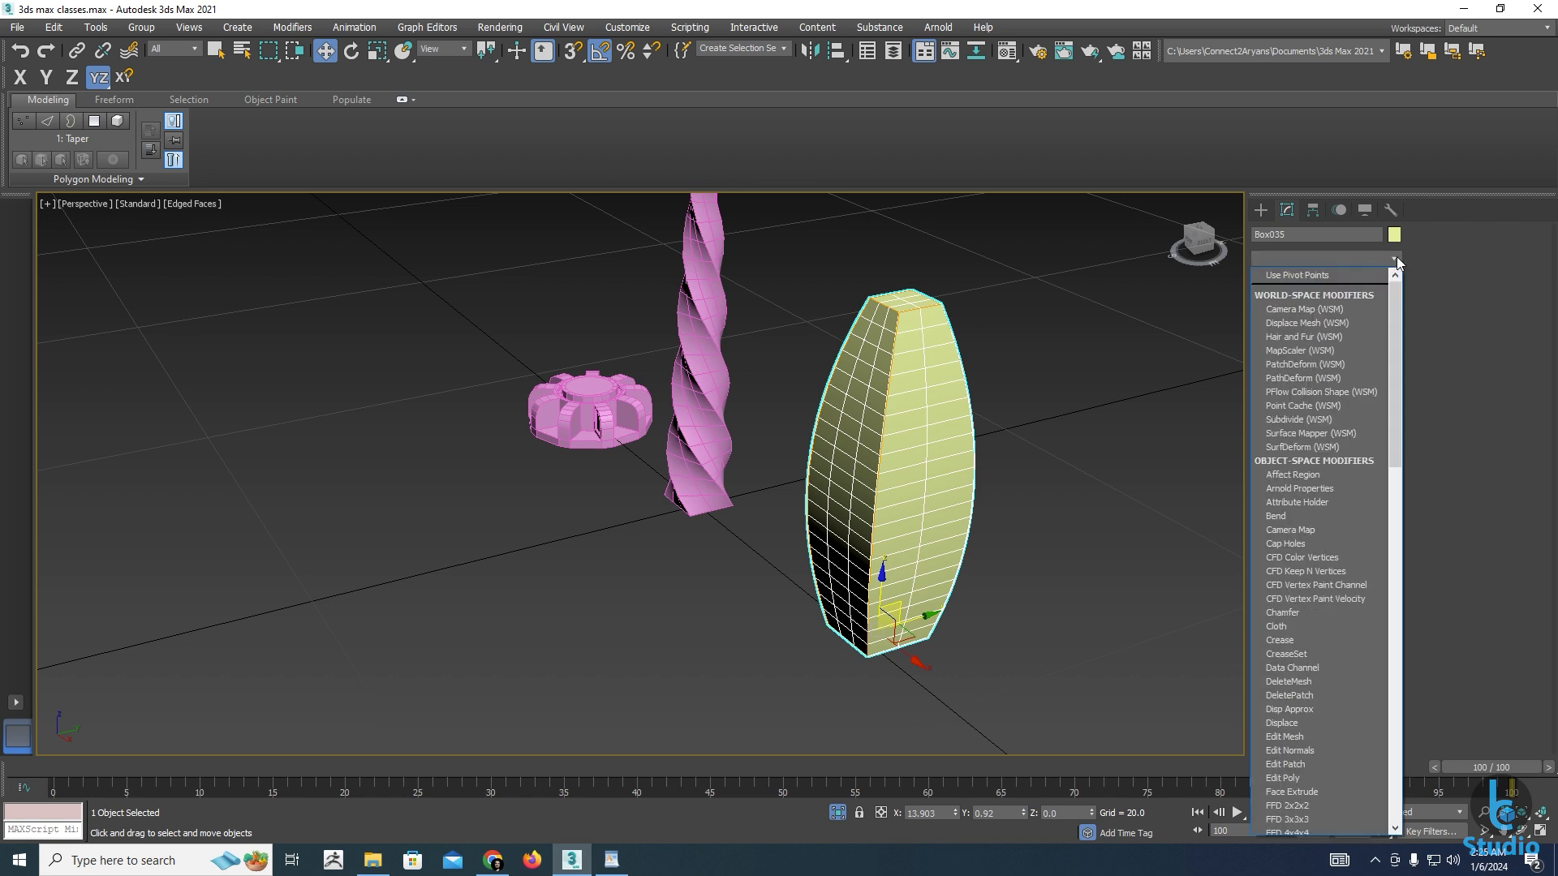
scroll(1396, 256, down, 2)
key(b)
key(Return)
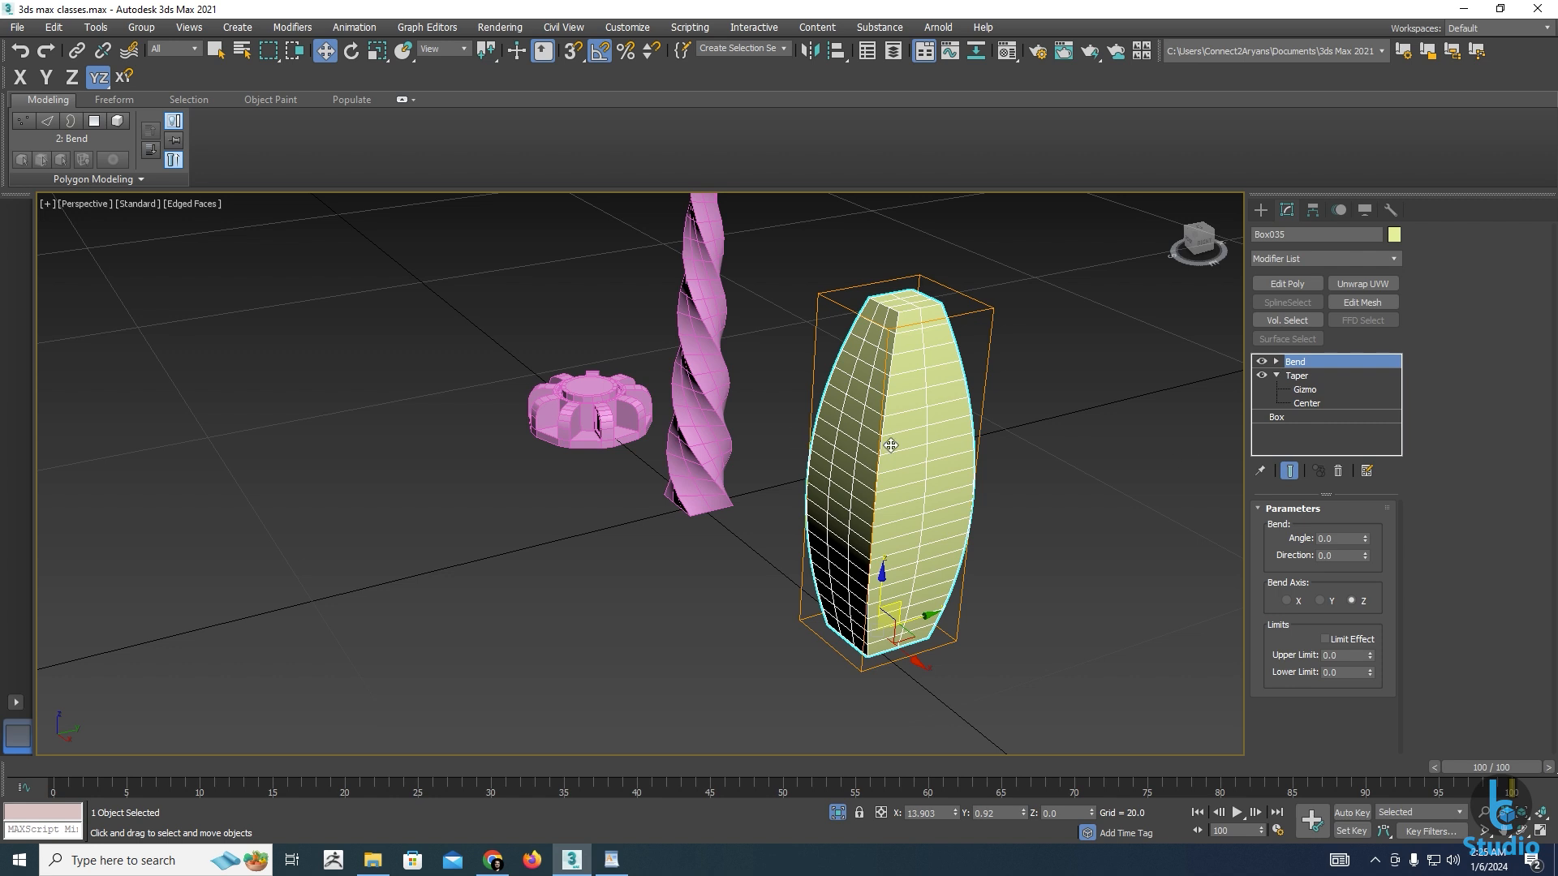
Go down to the base Box level of the stack and reduce the box's thickness to a thin slab
click(1298, 377)
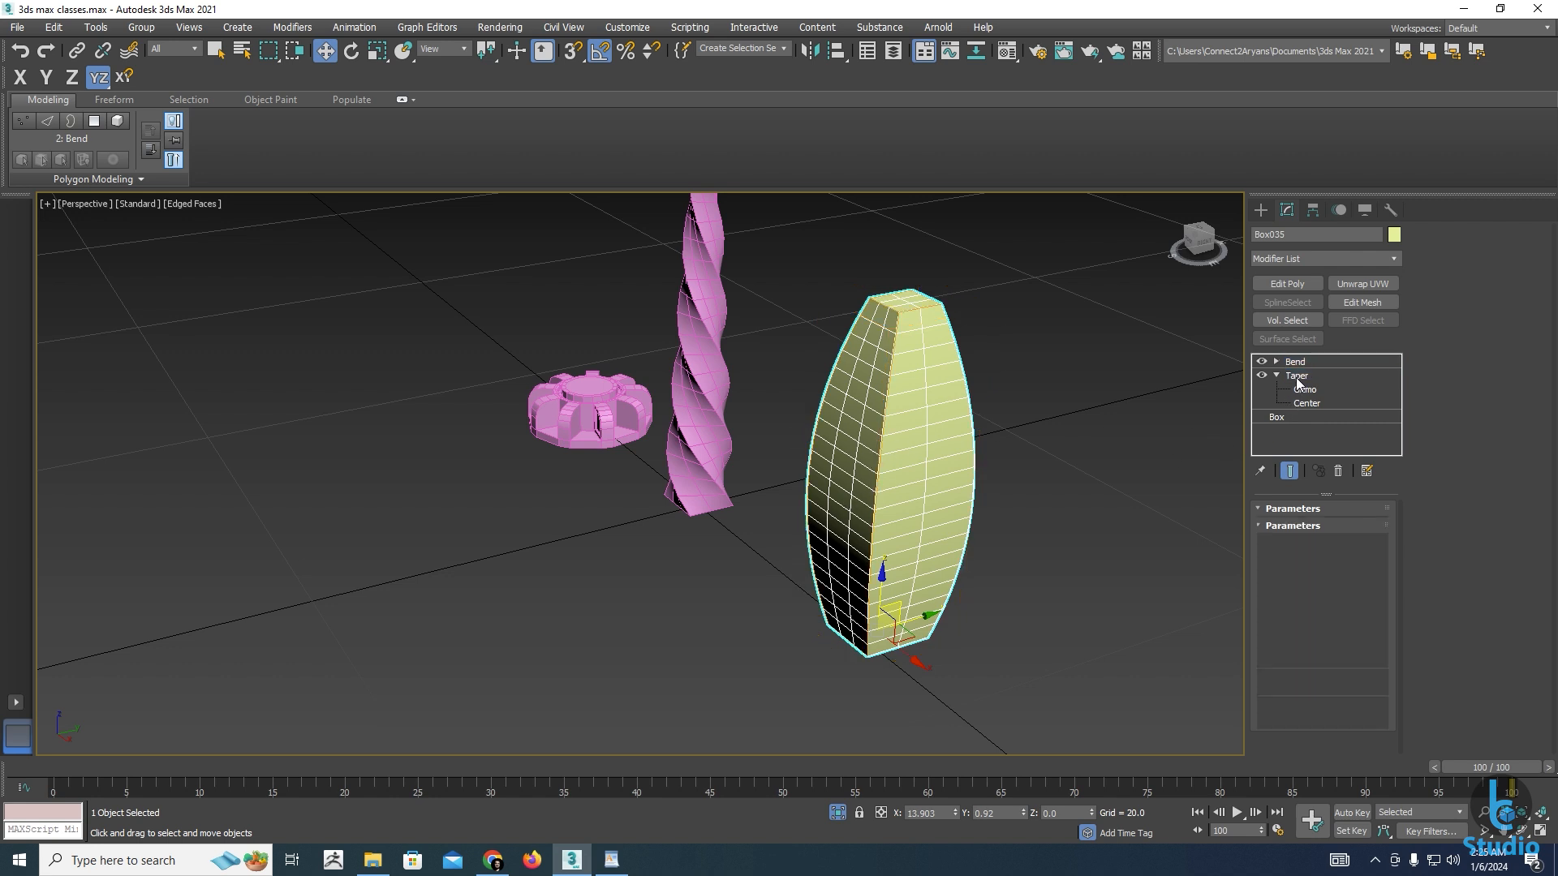
click(1279, 417)
drag(1371, 548, 1360, 604)
alt+middle_drag(1091, 574, 974, 607)
Set the Taper's curve to 4.12 and add a second Taper modifier directly above it, below the Bend
click(1298, 377)
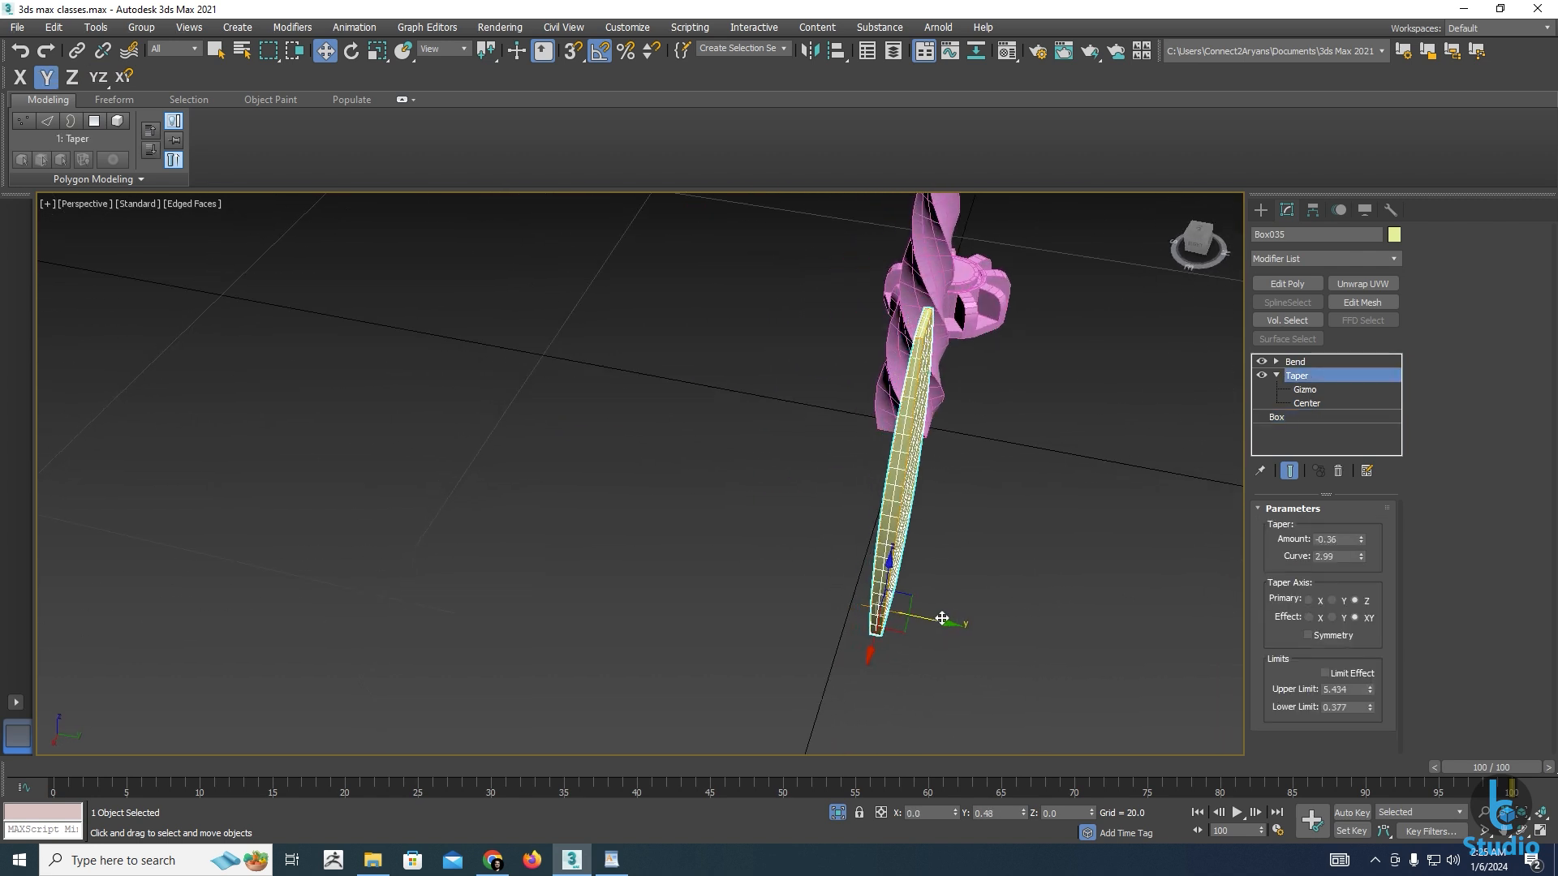
alt+middle_drag(1153, 598, 1056, 603)
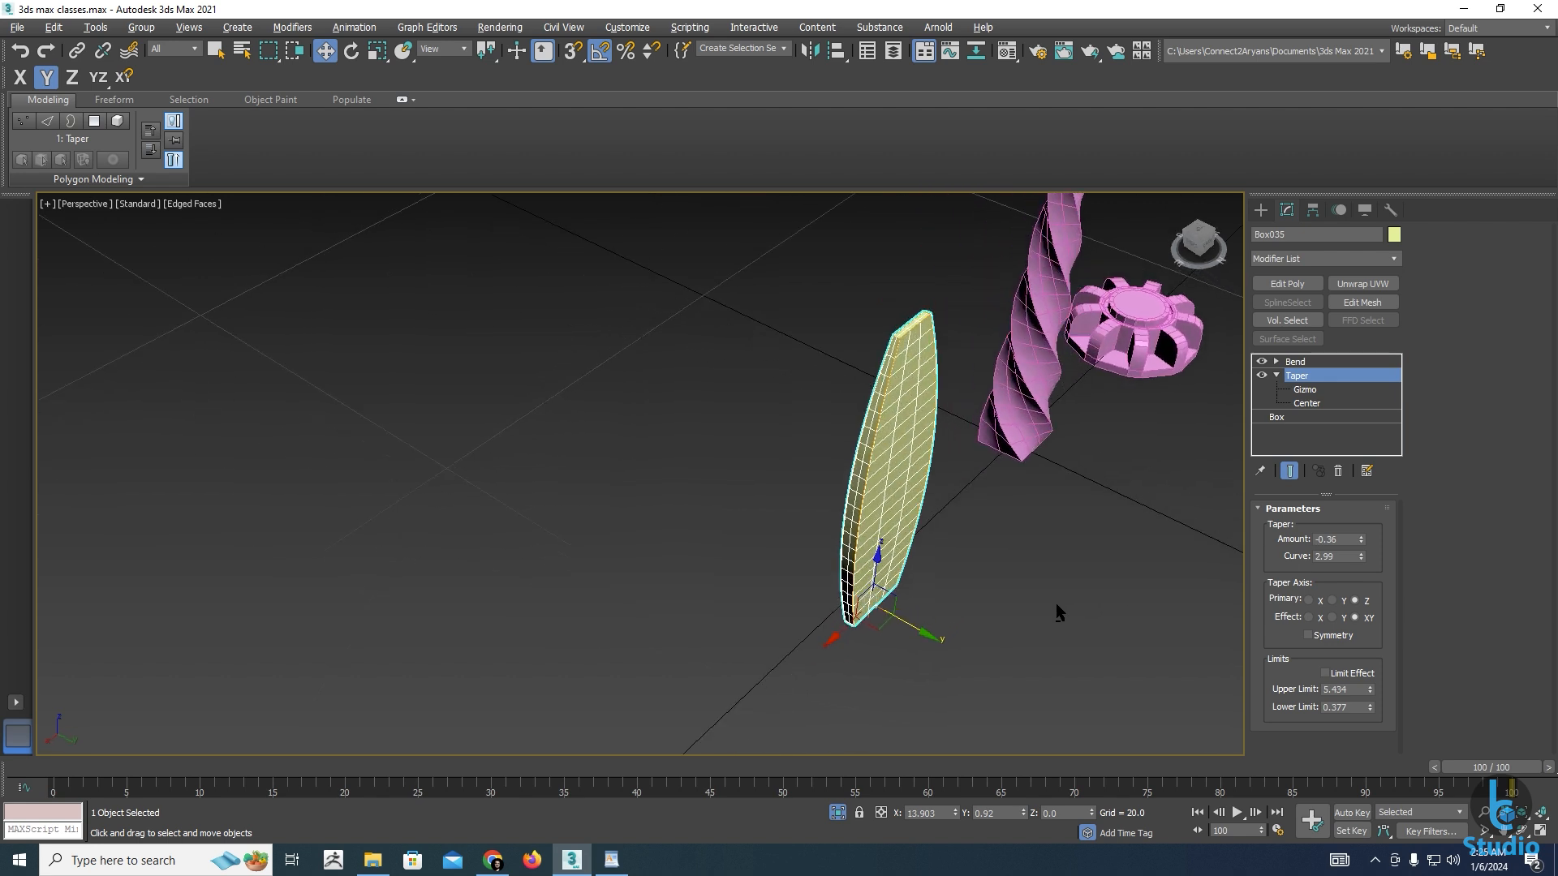
drag(1361, 558, 1332, 472)
alt+middle_drag(1014, 519, 1074, 507)
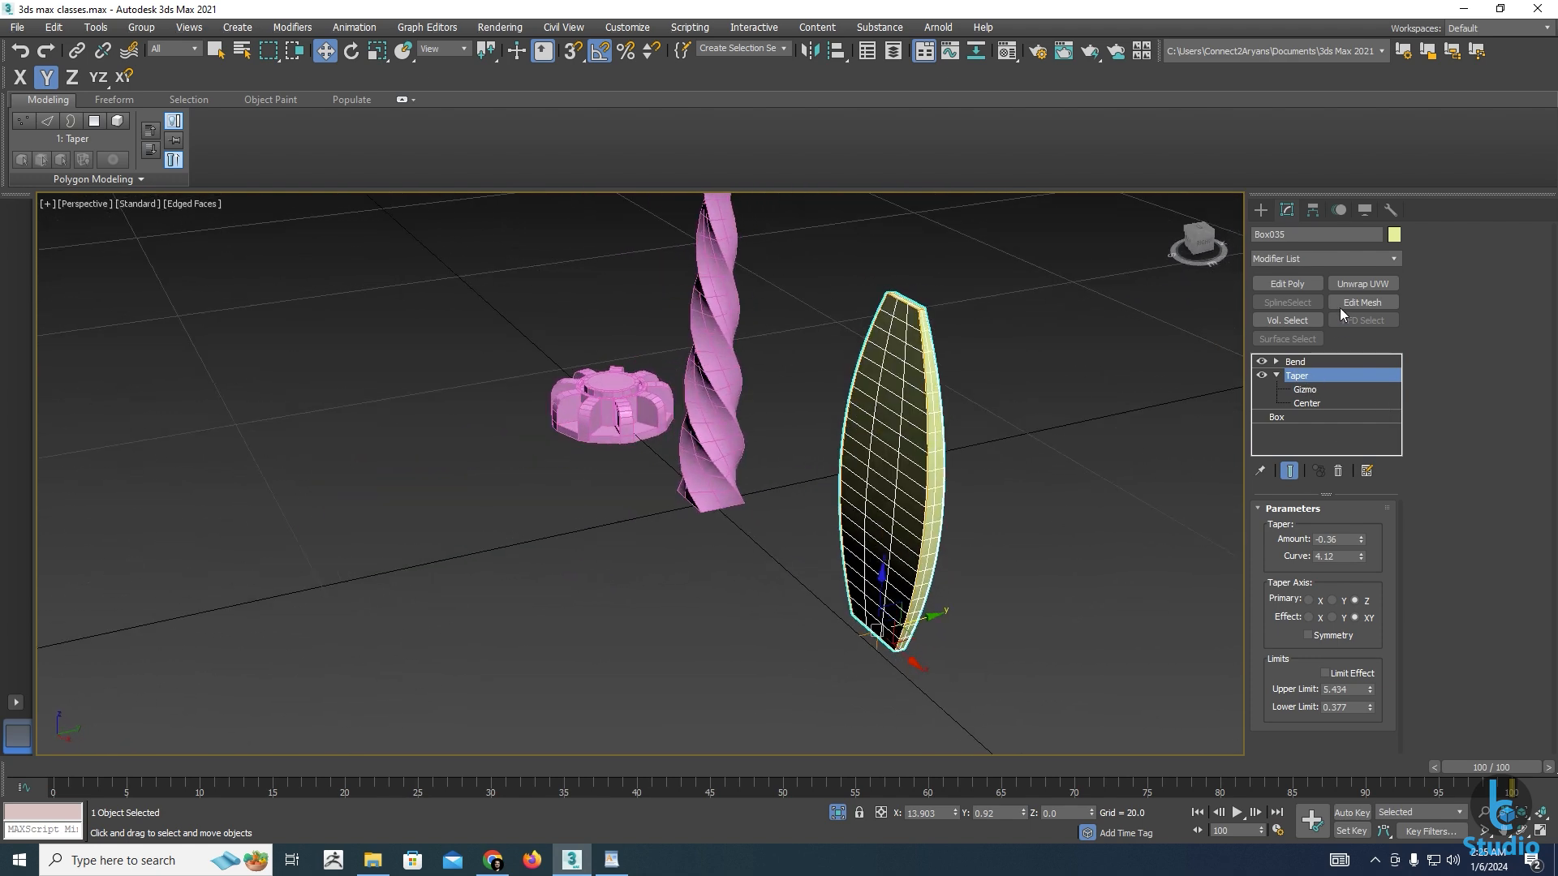
click(1395, 256)
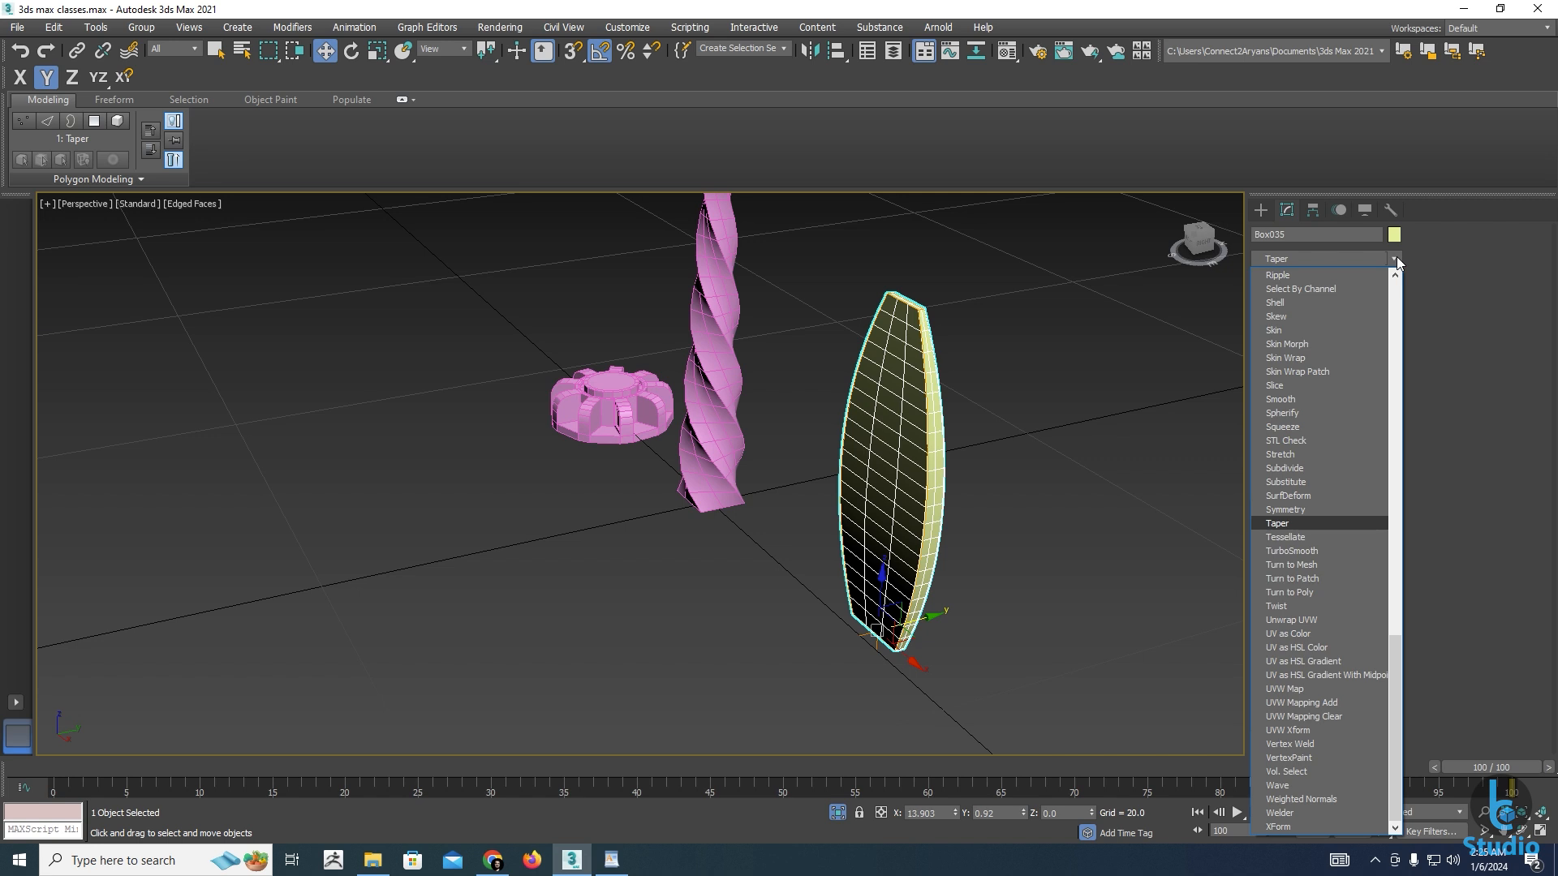
key(Return)
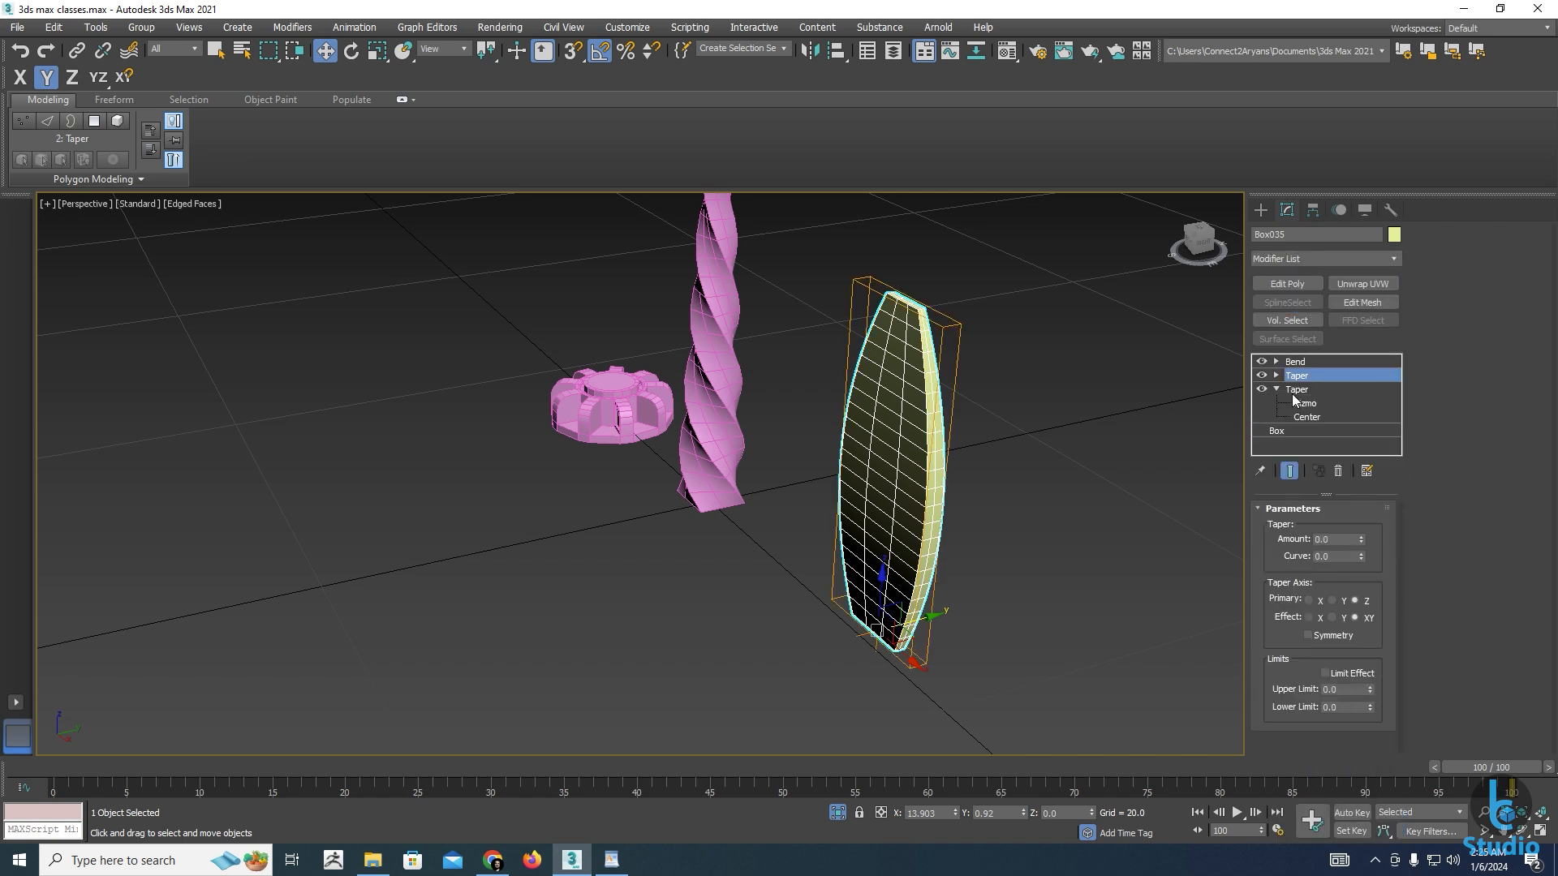
key(e)
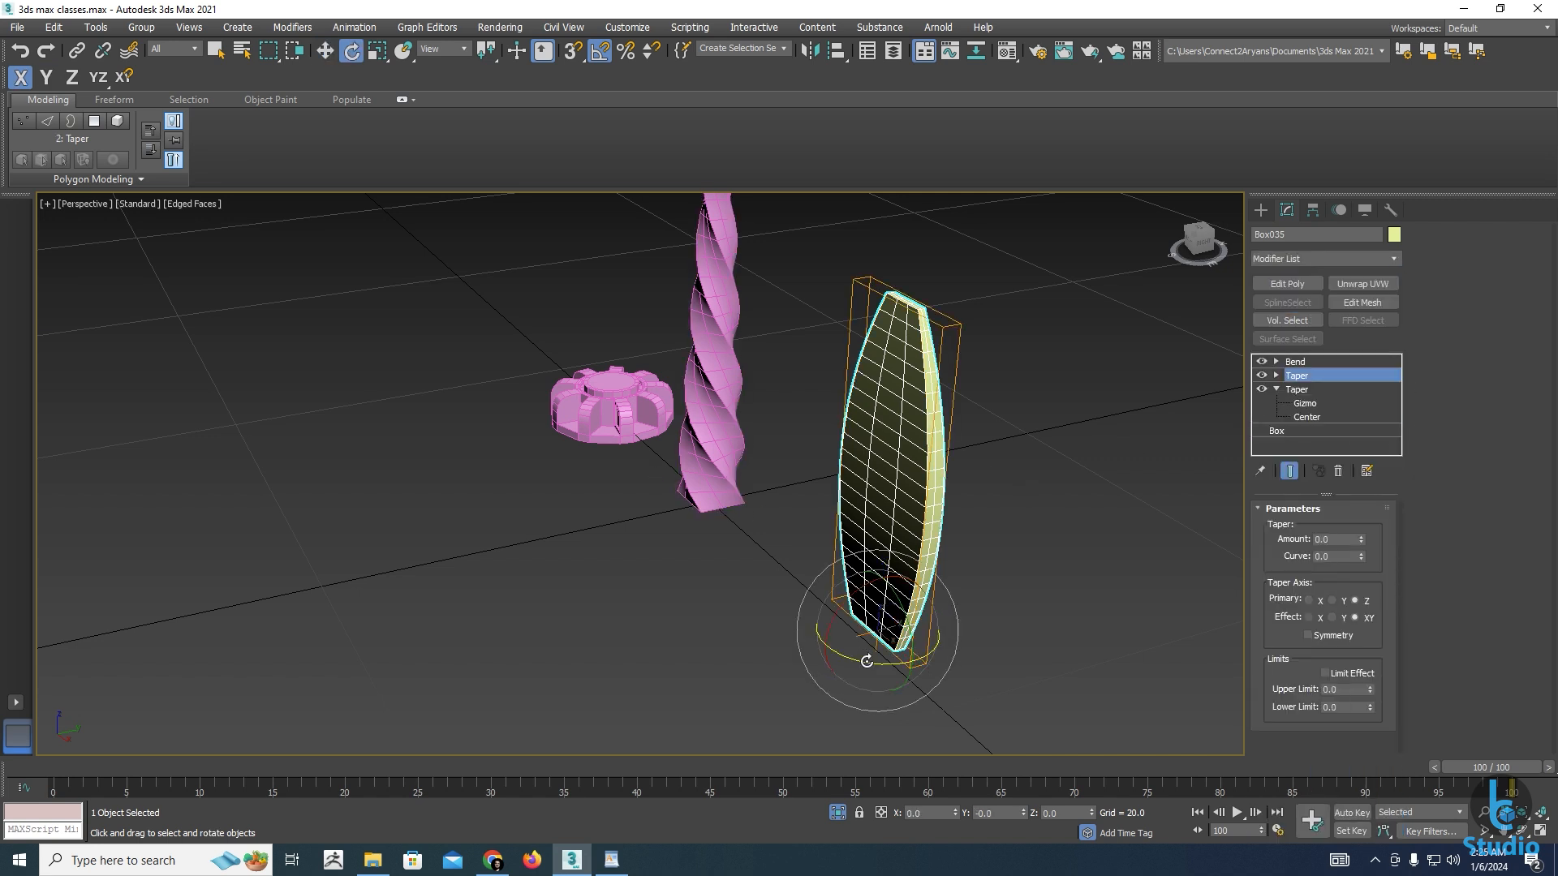
drag(865, 660, 845, 662)
key(ctrl+z)
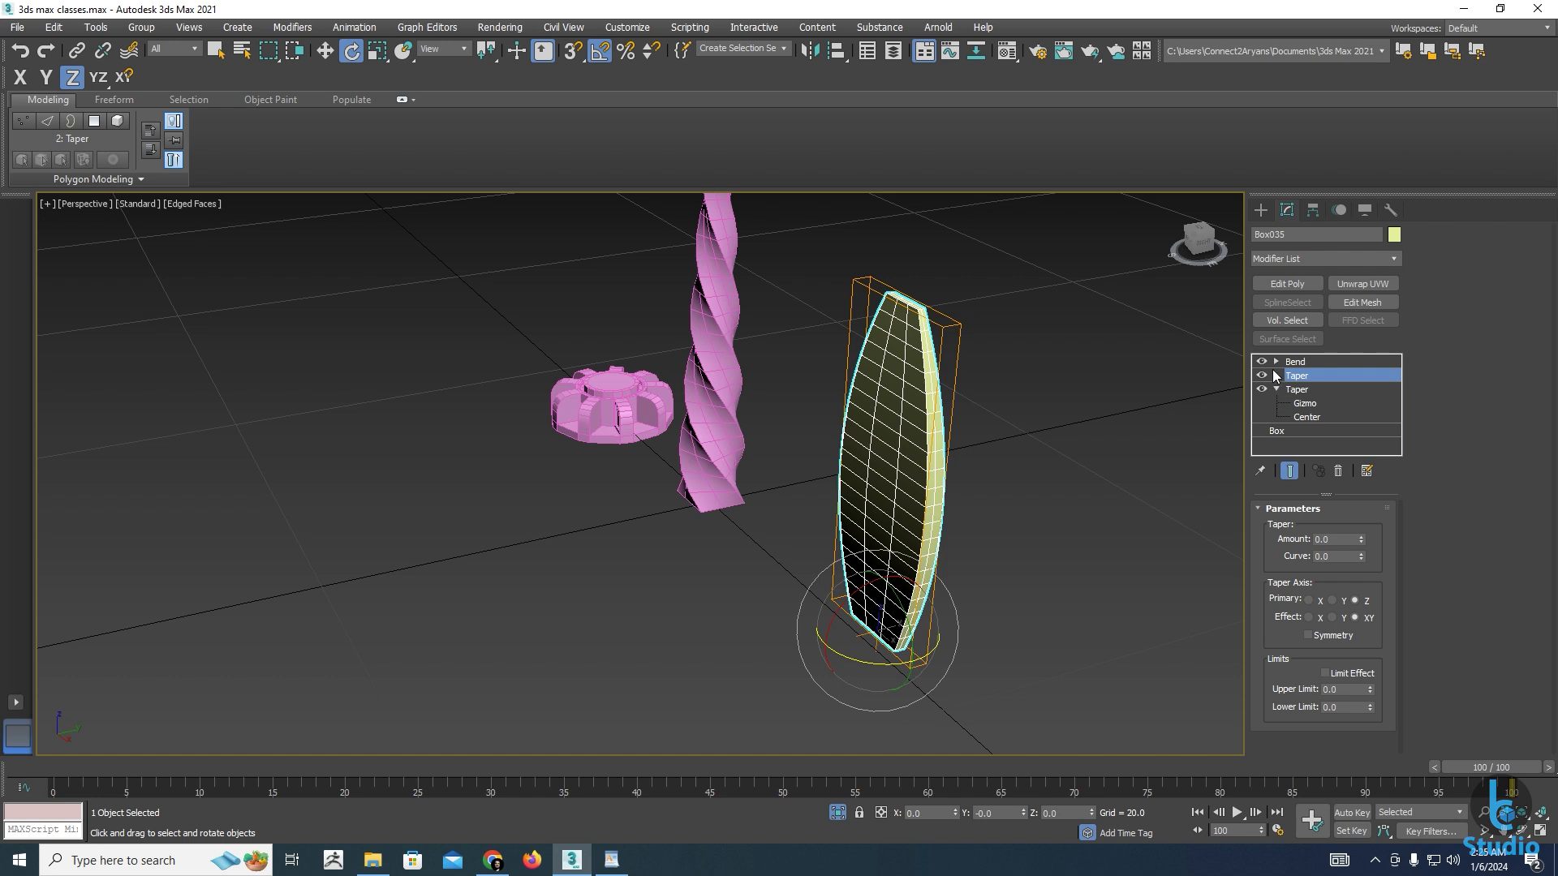
Enter the upper Taper's gizmo level and rotate the gizmo about the Z axis
click(1275, 375)
click(1302, 389)
drag(859, 662, 814, 661)
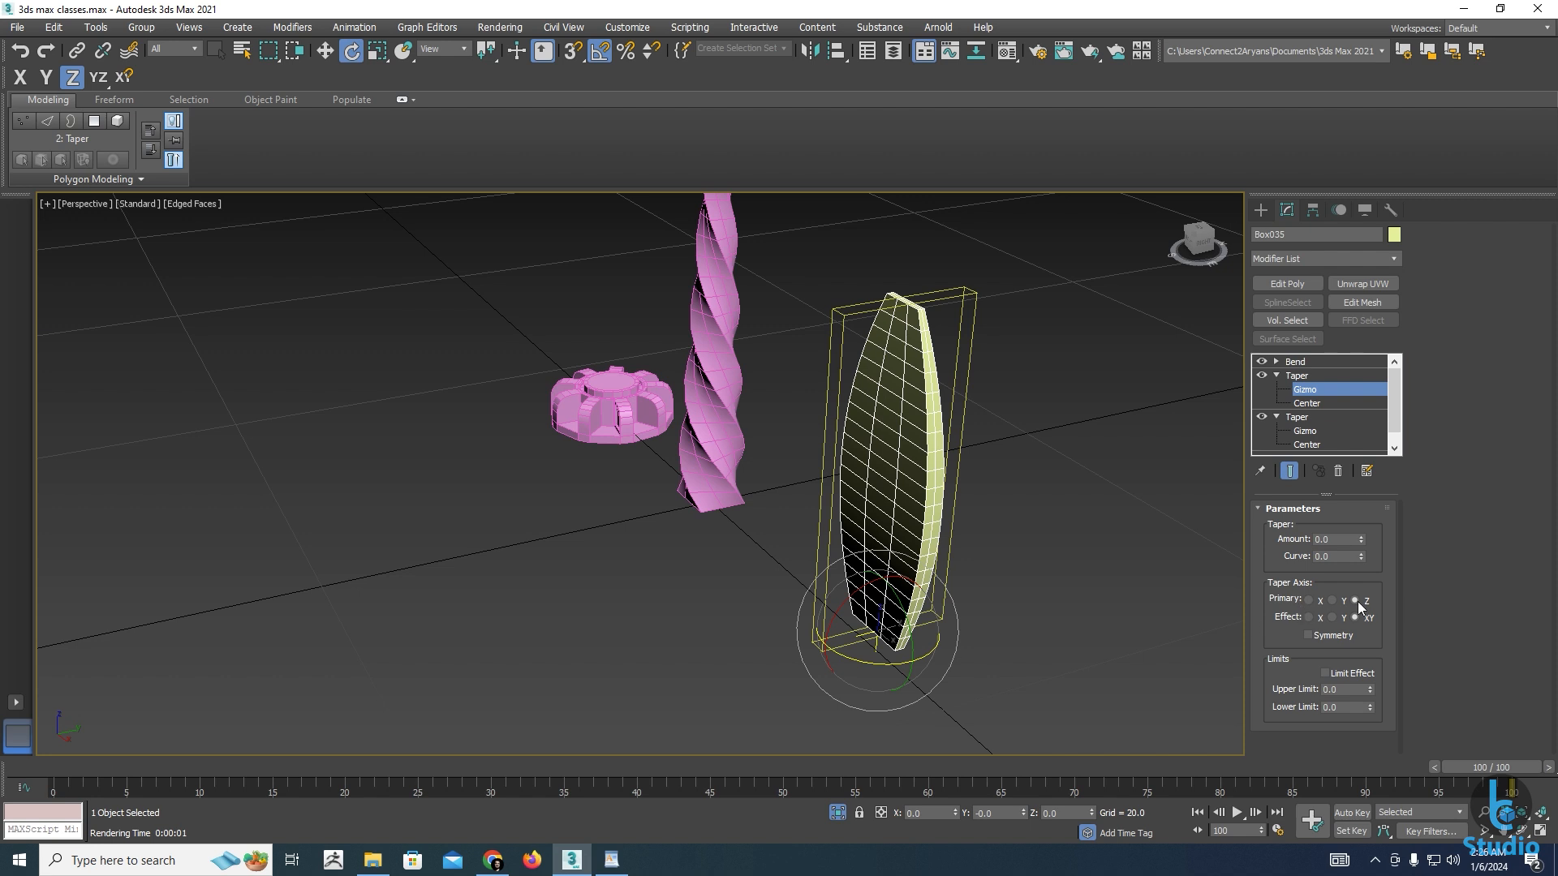
Set the upper Taper's curve to 0.96 and move its gizmo along Y to about -4.46
drag(1361, 557, 1337, 475)
key(w)
drag(919, 623, 809, 607)
alt+middle_drag(809, 608, 820, 592)
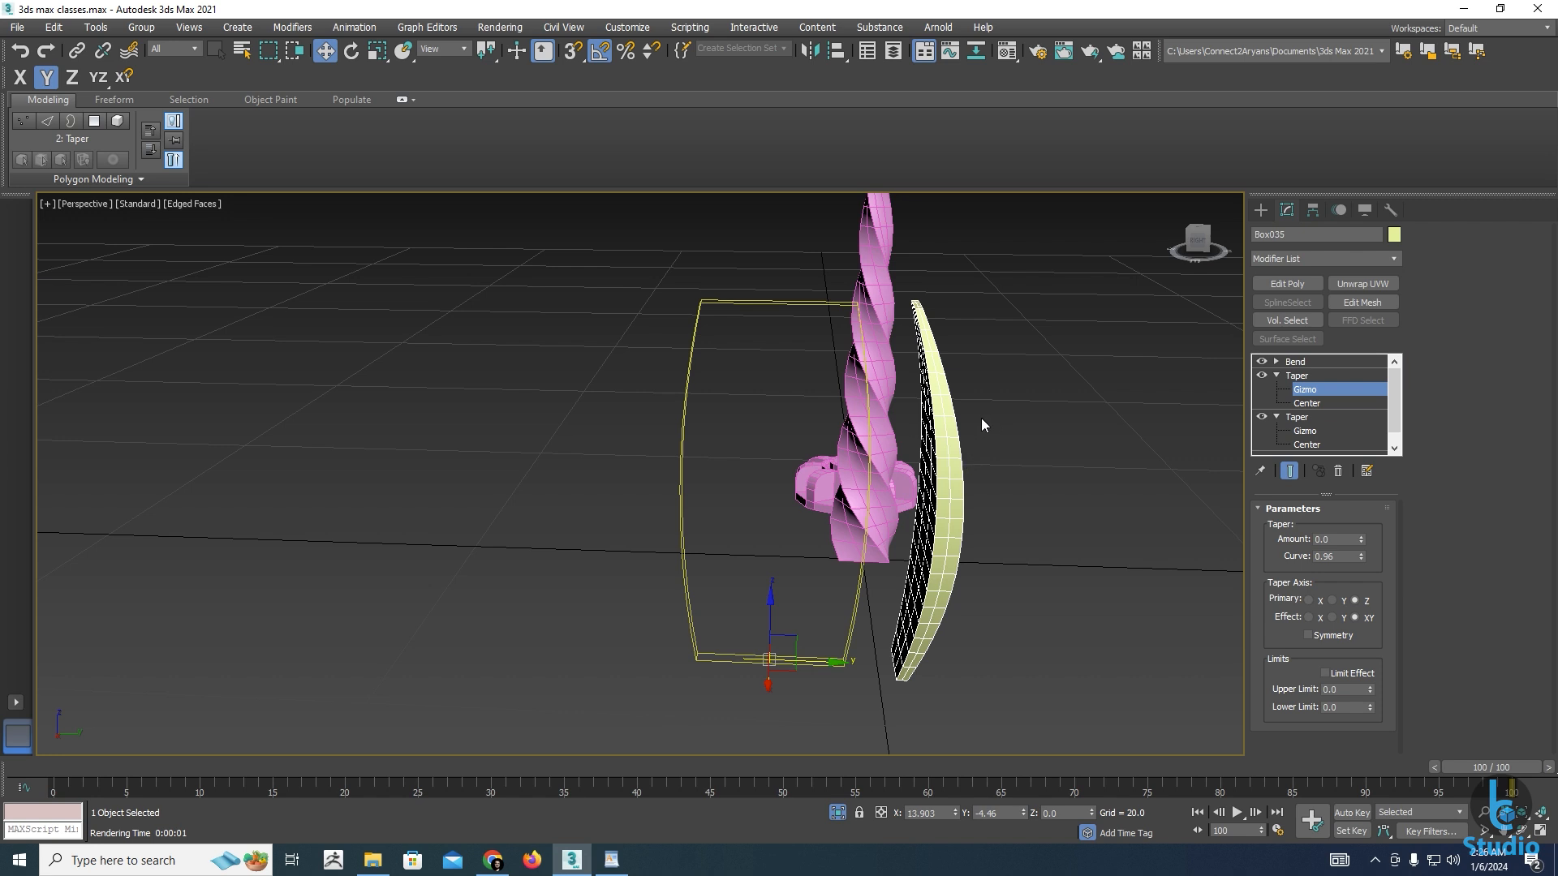
Select the Bend modifier in the stack and set its angle to 51.5 and its direction to 42
click(1277, 375)
click(1295, 361)
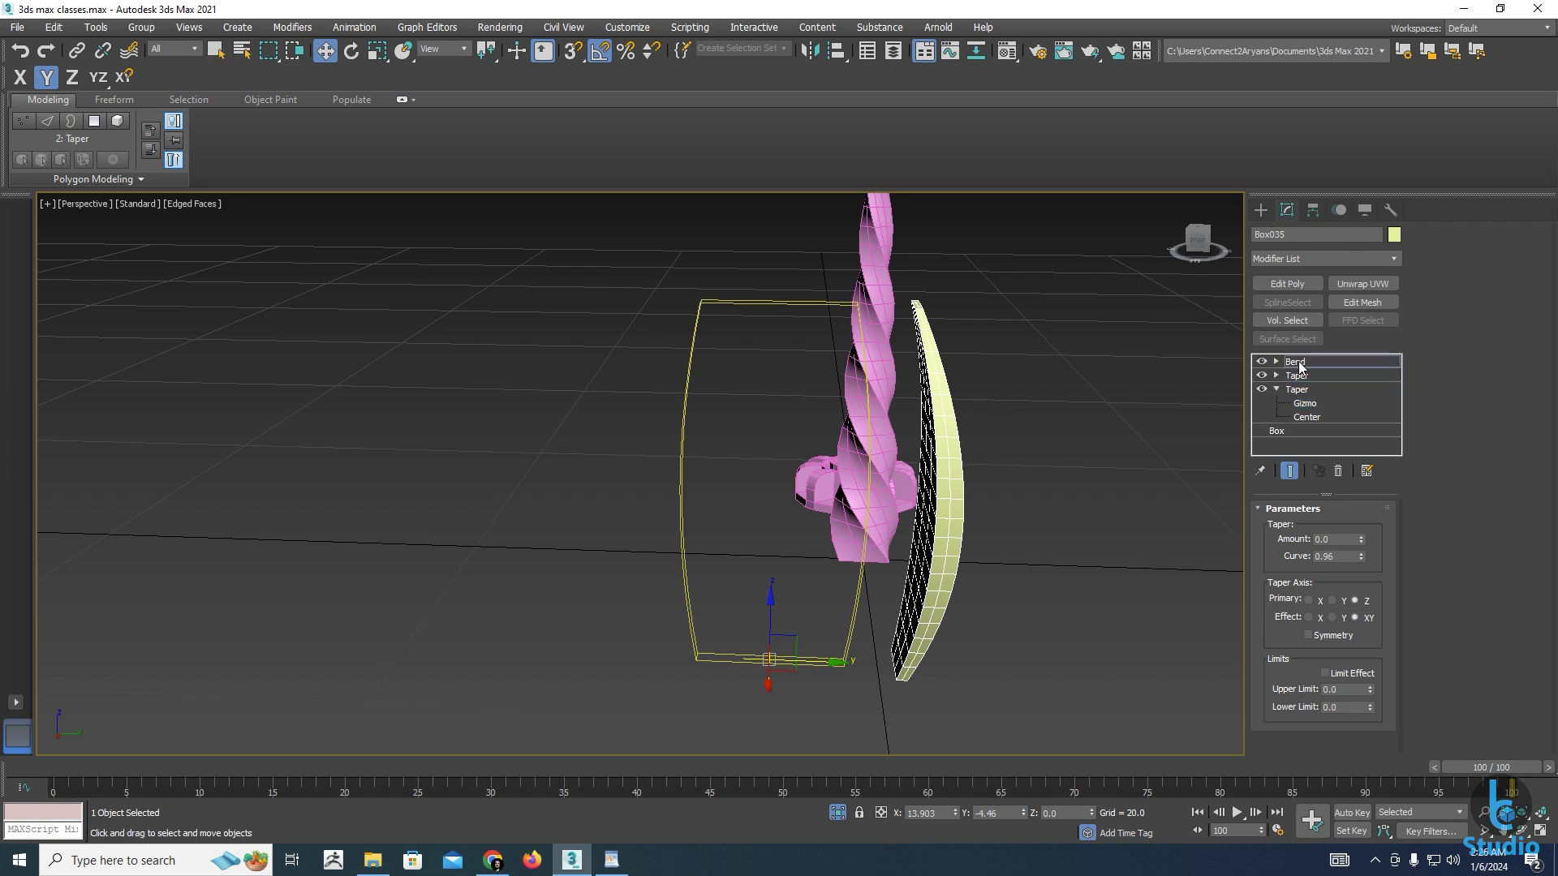
alt+middle_drag(859, 500, 1052, 487)
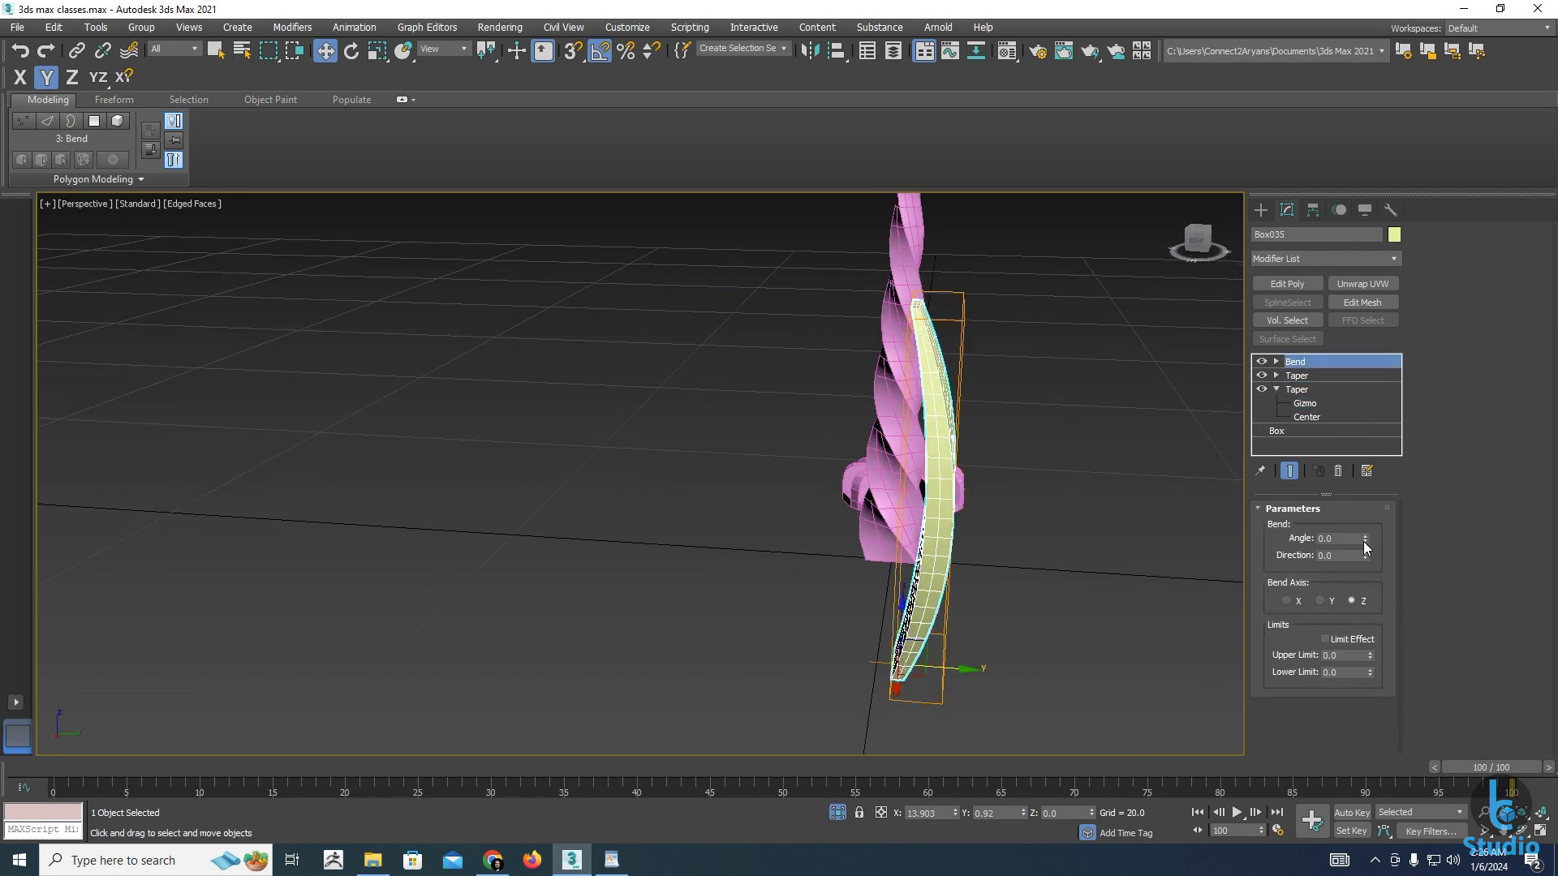
drag(1366, 536, 1364, 484)
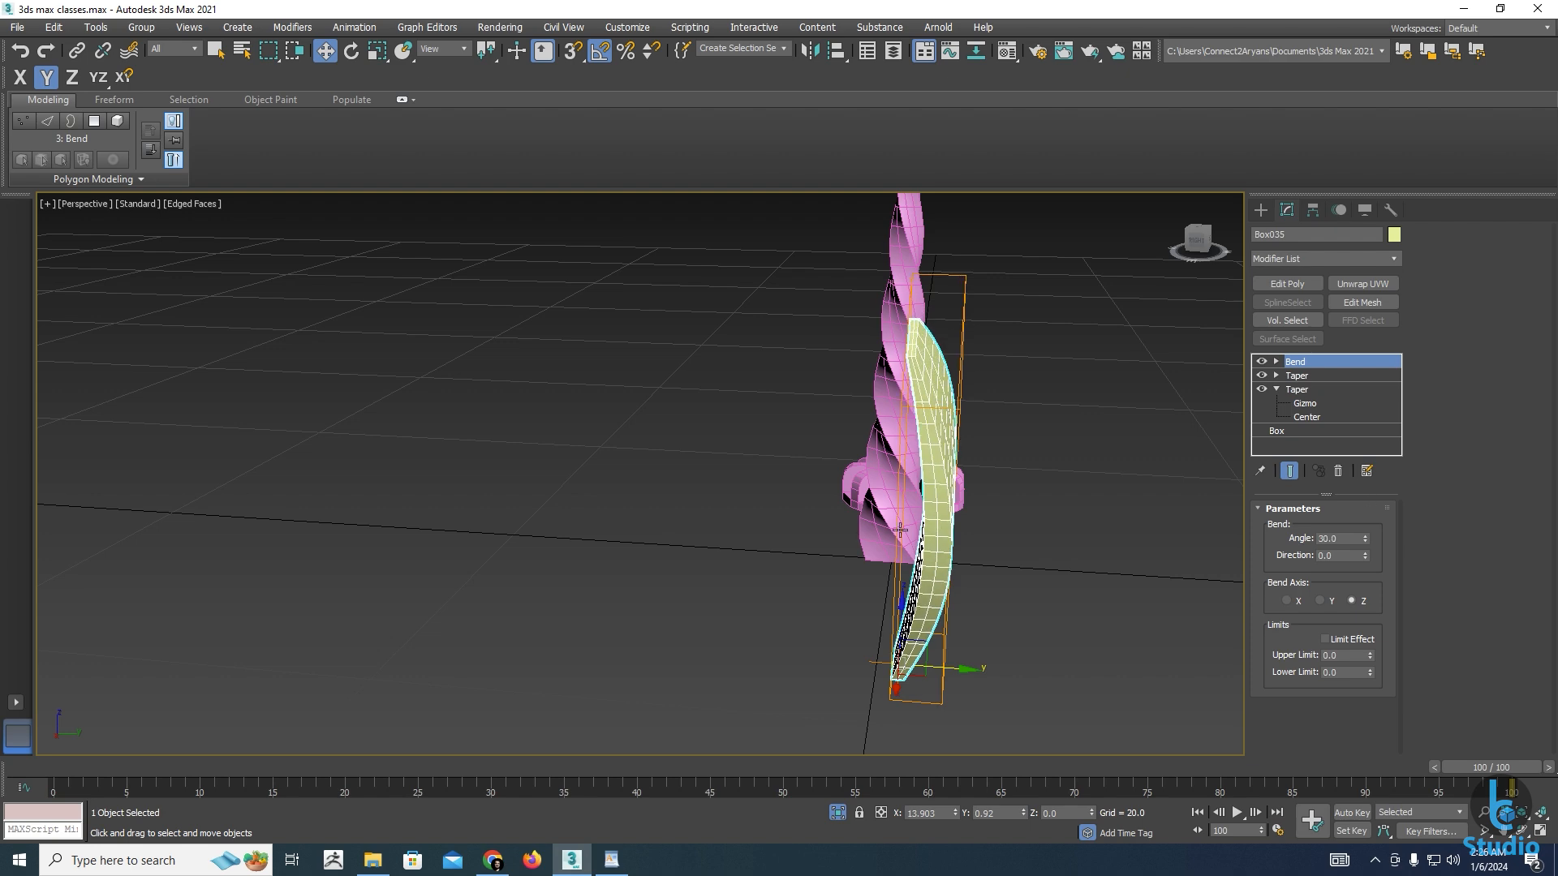
alt+middle_drag(876, 525, 956, 546)
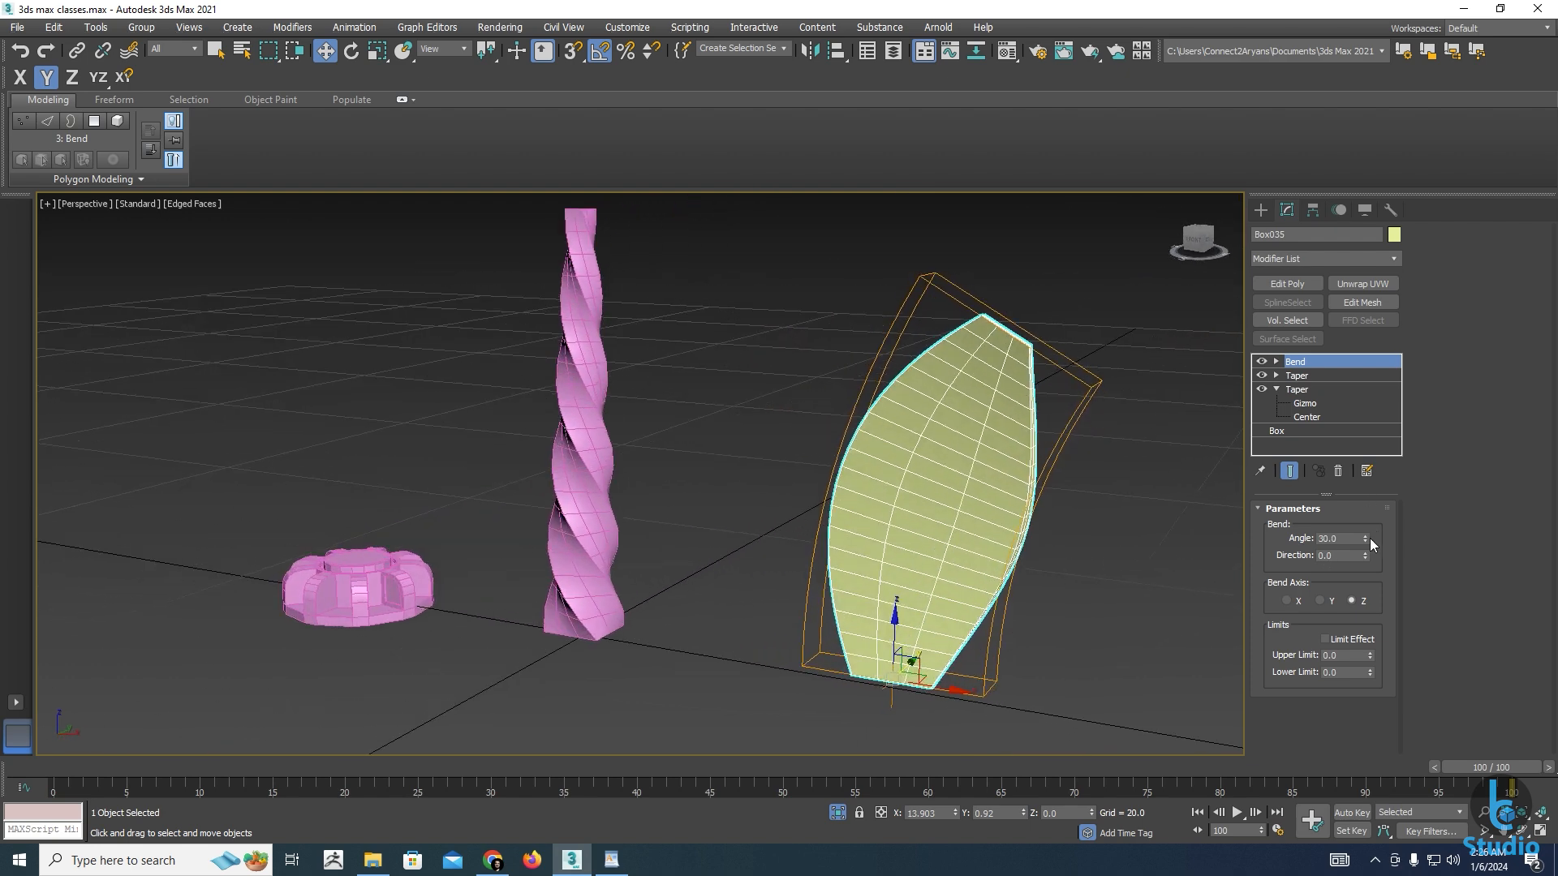
drag(1365, 538, 1367, 502)
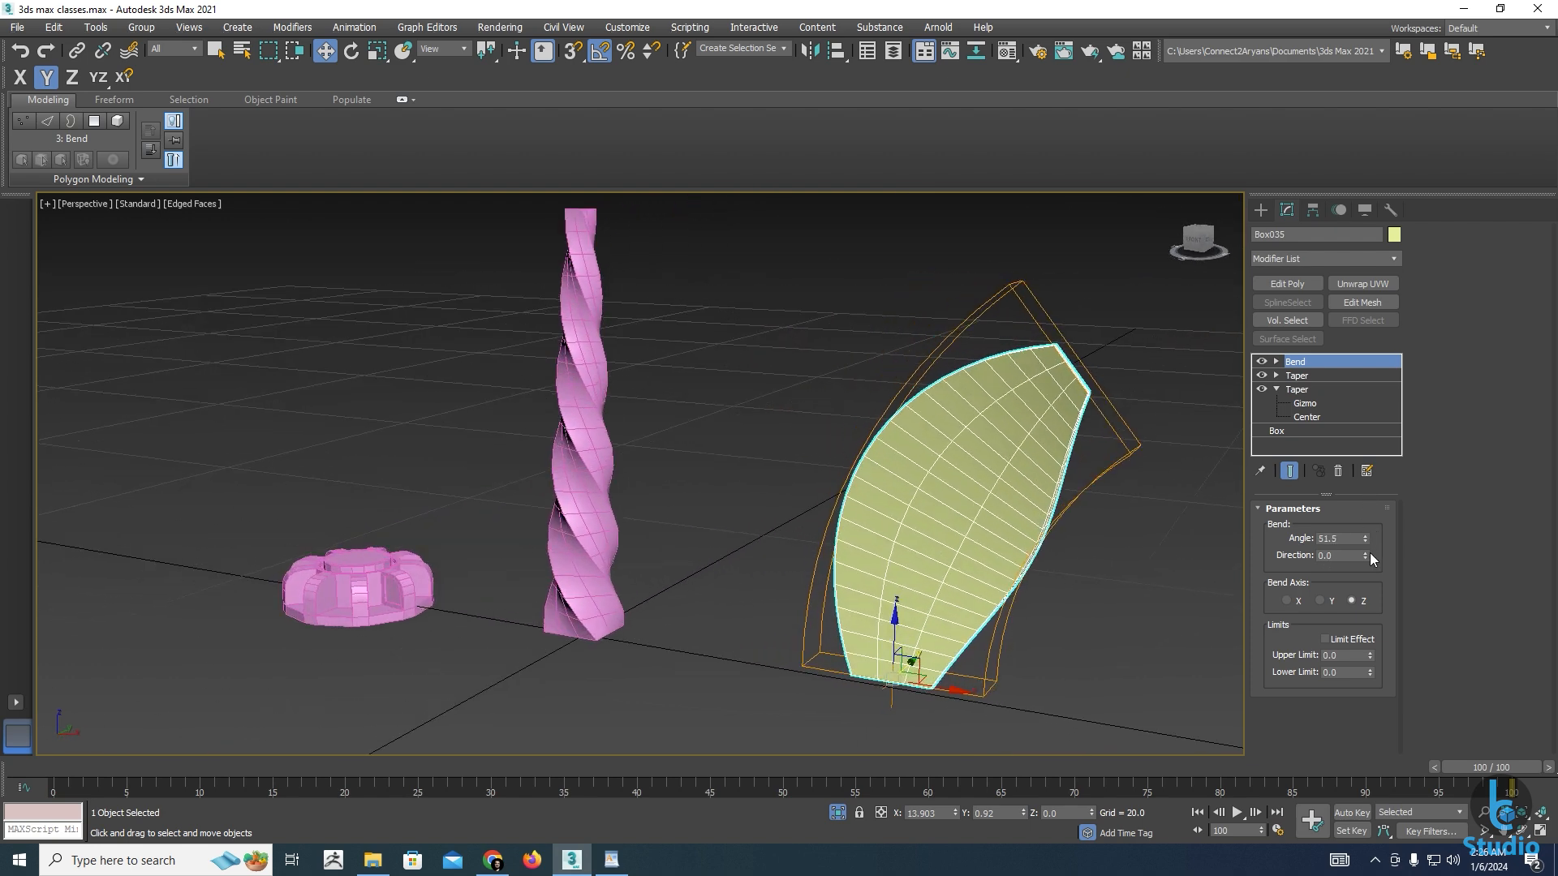
drag(1366, 555, 1356, 478)
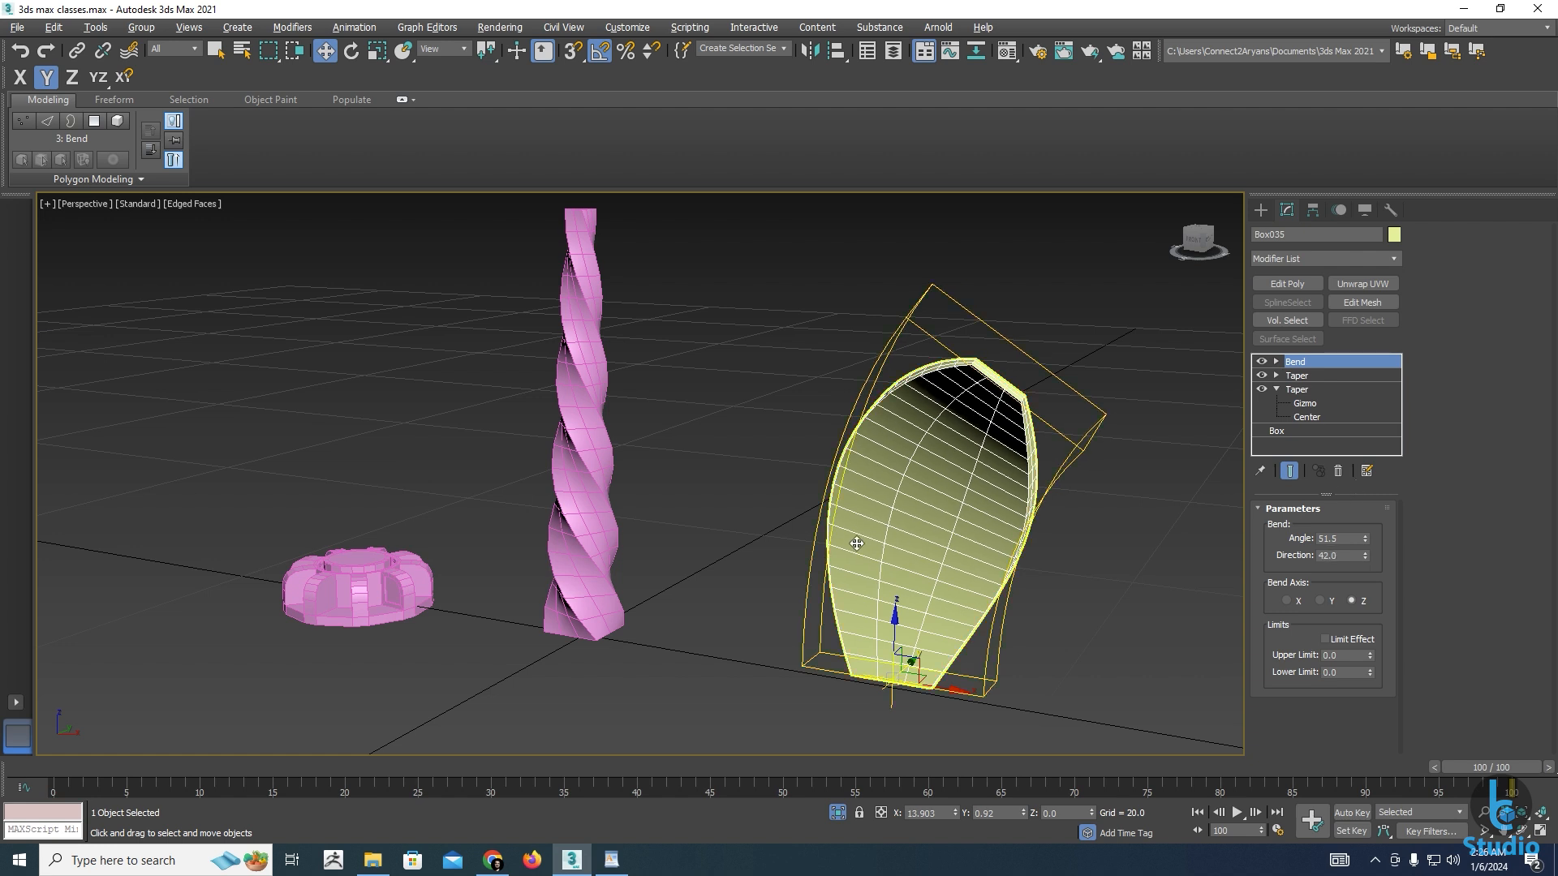
alt+middle_drag(857, 544, 758, 564)
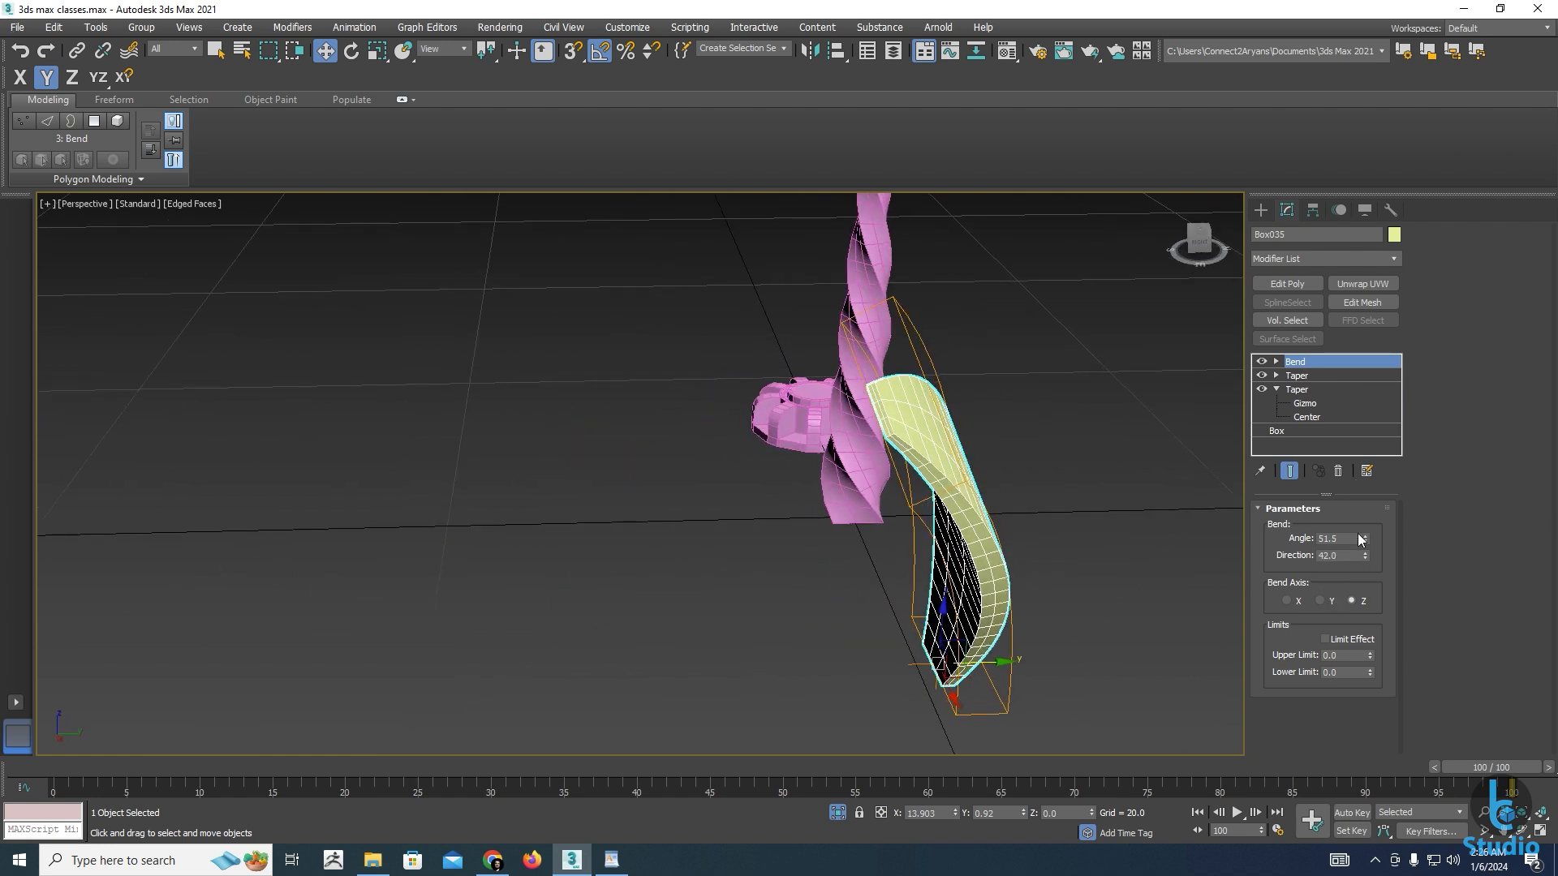
Expand the Bend's sub-levels in the stack and set its direction to 84.5
click(1349, 511)
double_click(1295, 365)
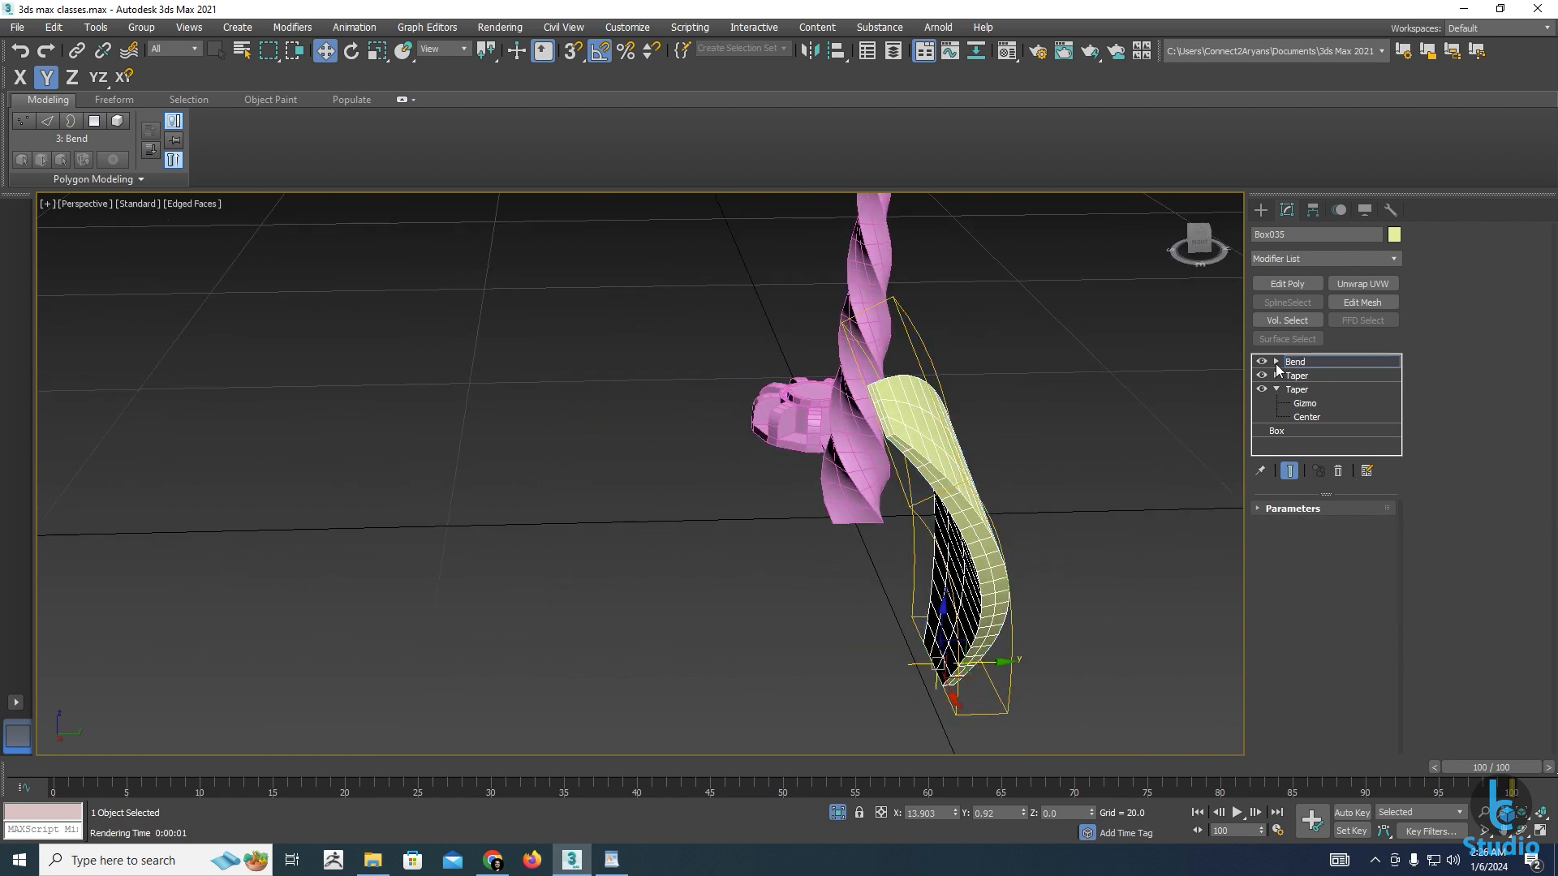
click(1276, 364)
click(1301, 363)
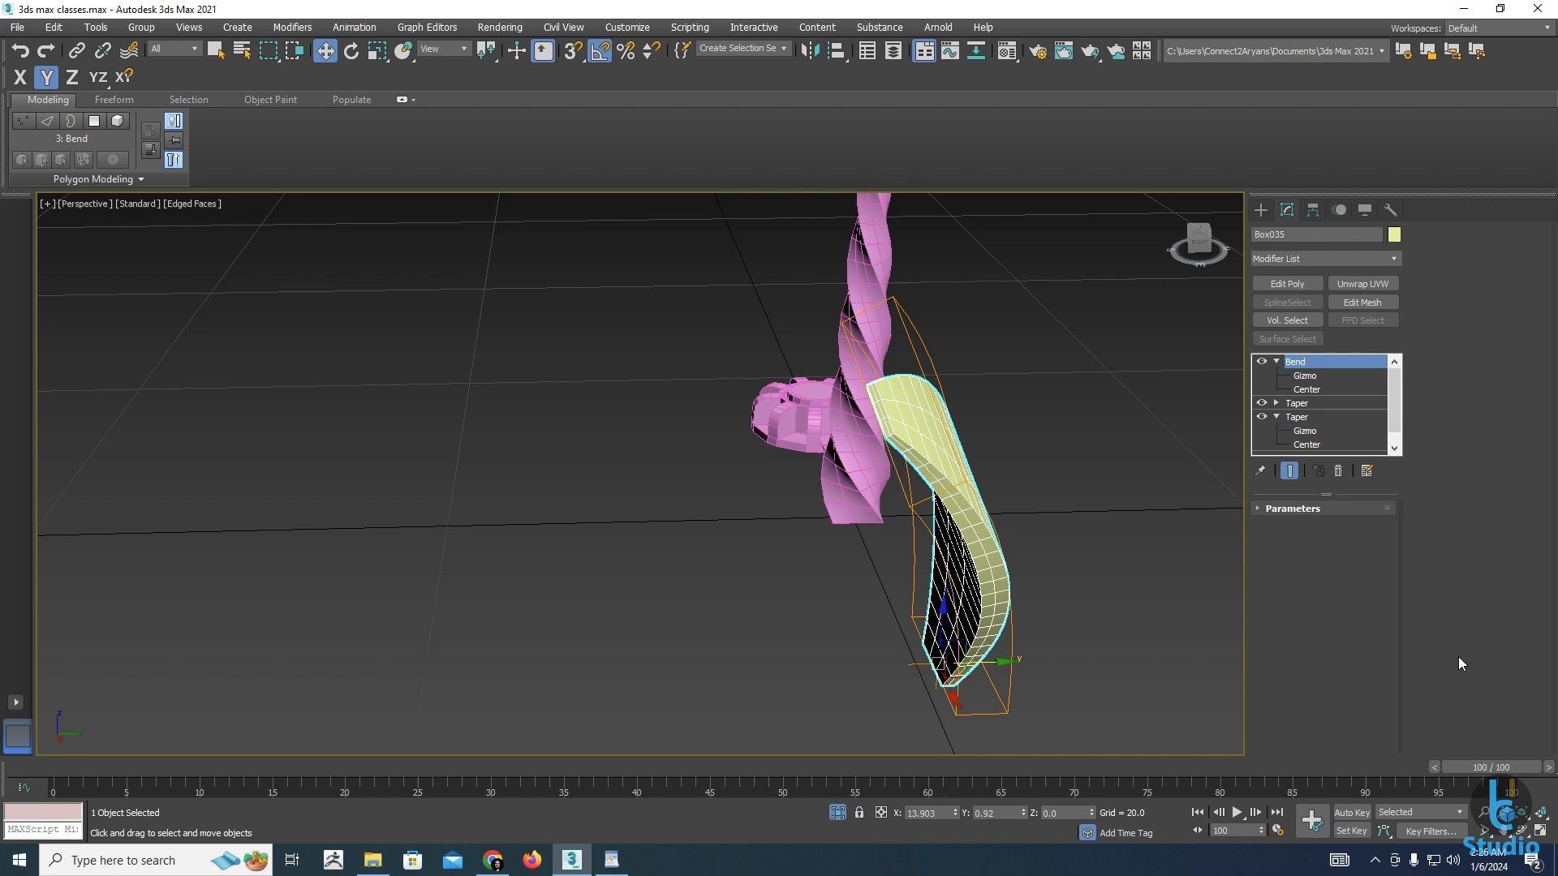
click(1258, 509)
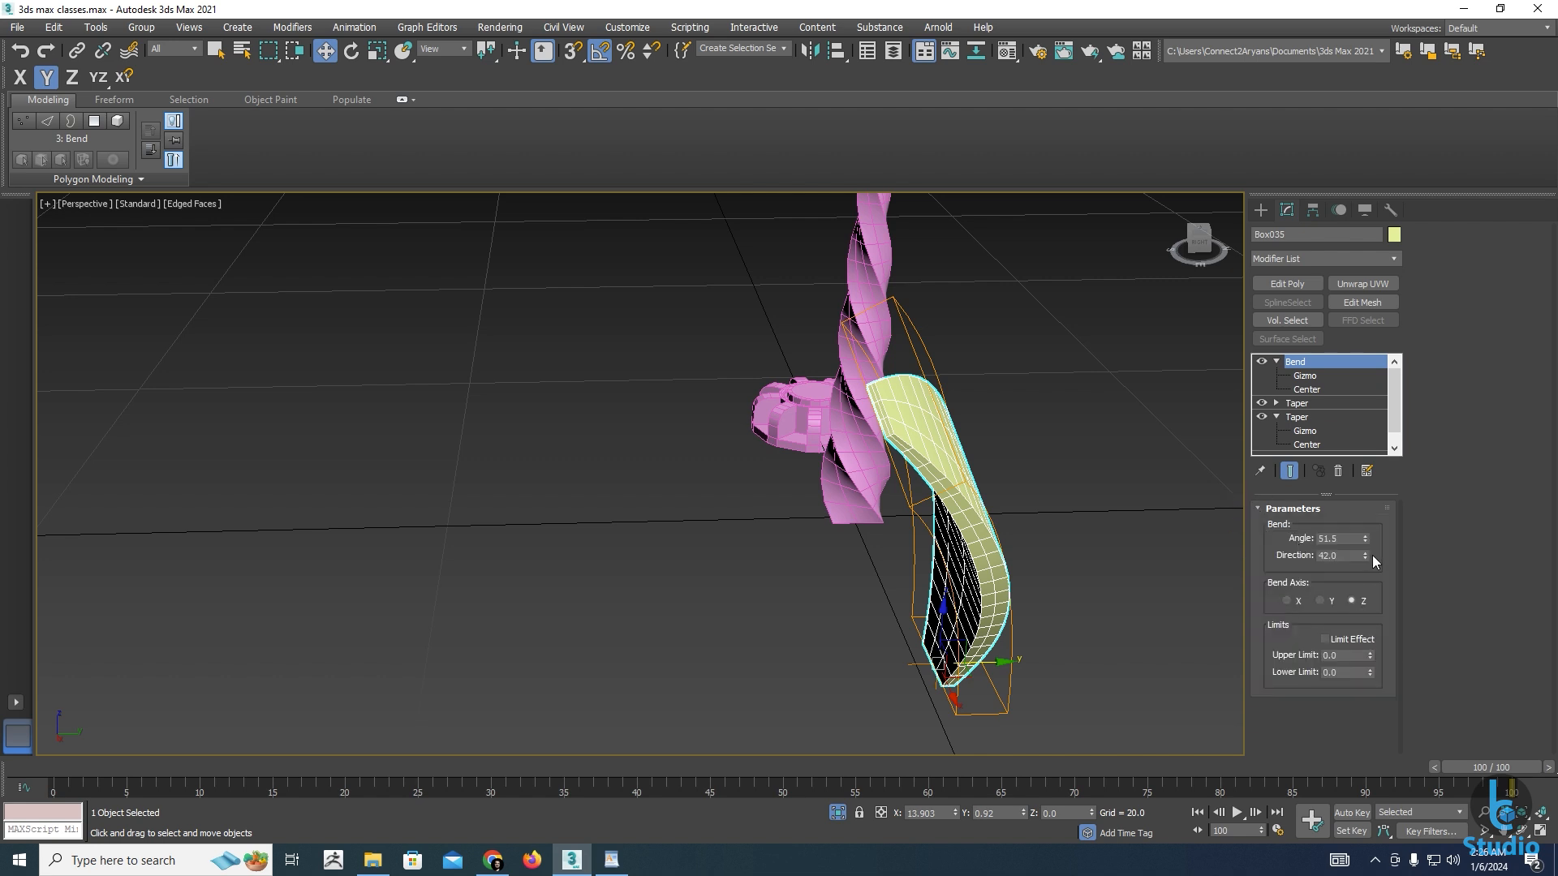
drag(1366, 555, 1330, 511)
alt+middle_drag(942, 573, 1032, 586)
drag(1365, 555, 1365, 544)
alt+middle_drag(1108, 593, 1227, 660)
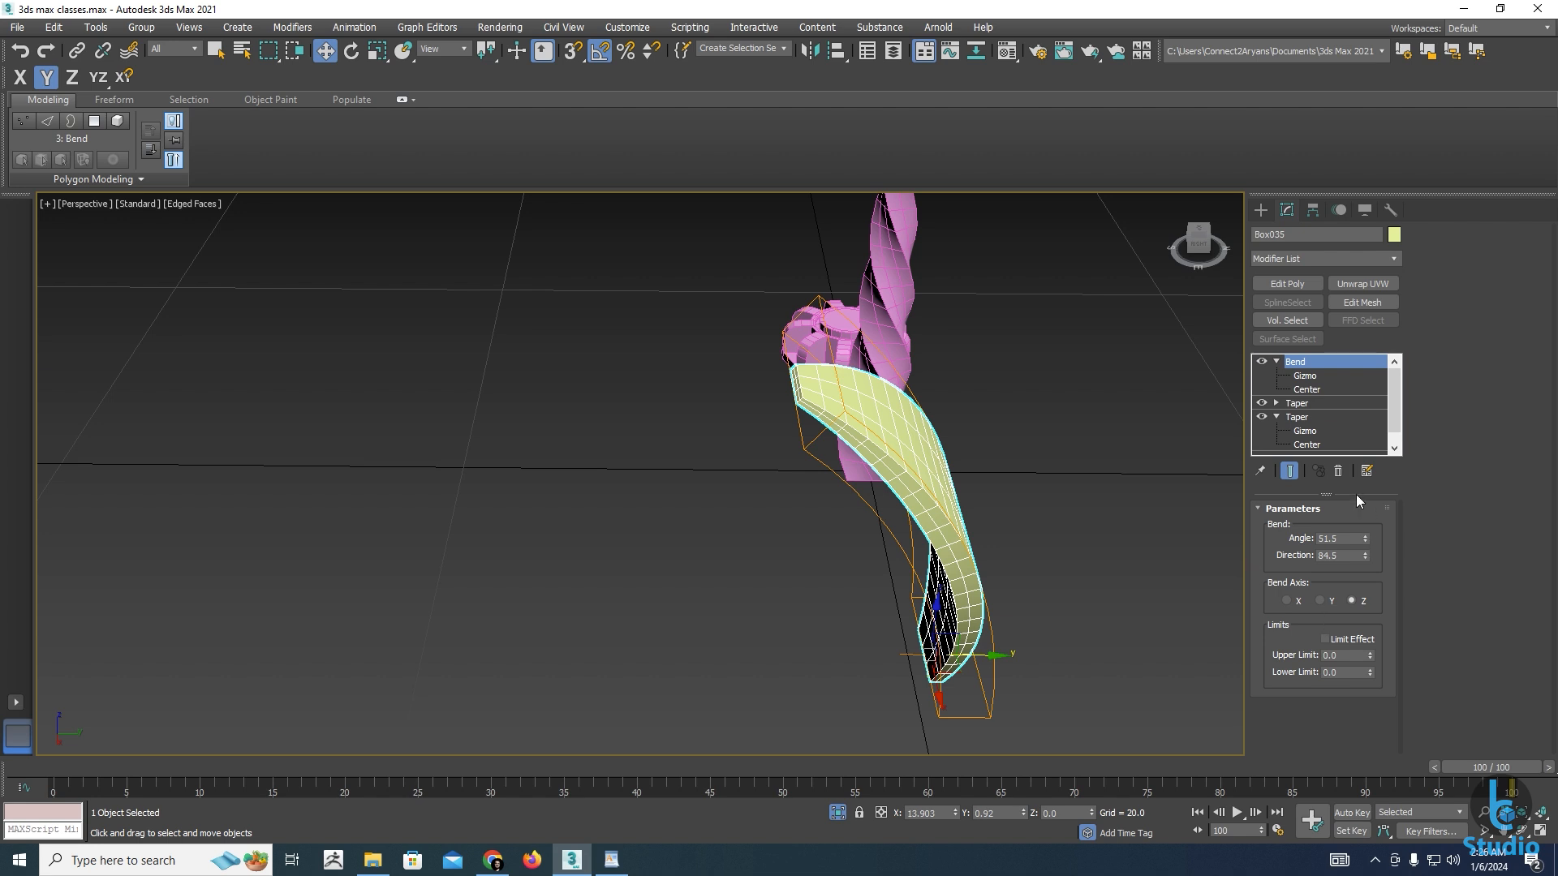
Increase the Bend's angle to 155 and check the bent box in the Top view
drag(1363, 538, 1329, 372)
alt+middle_drag(1120, 584, 873, 659)
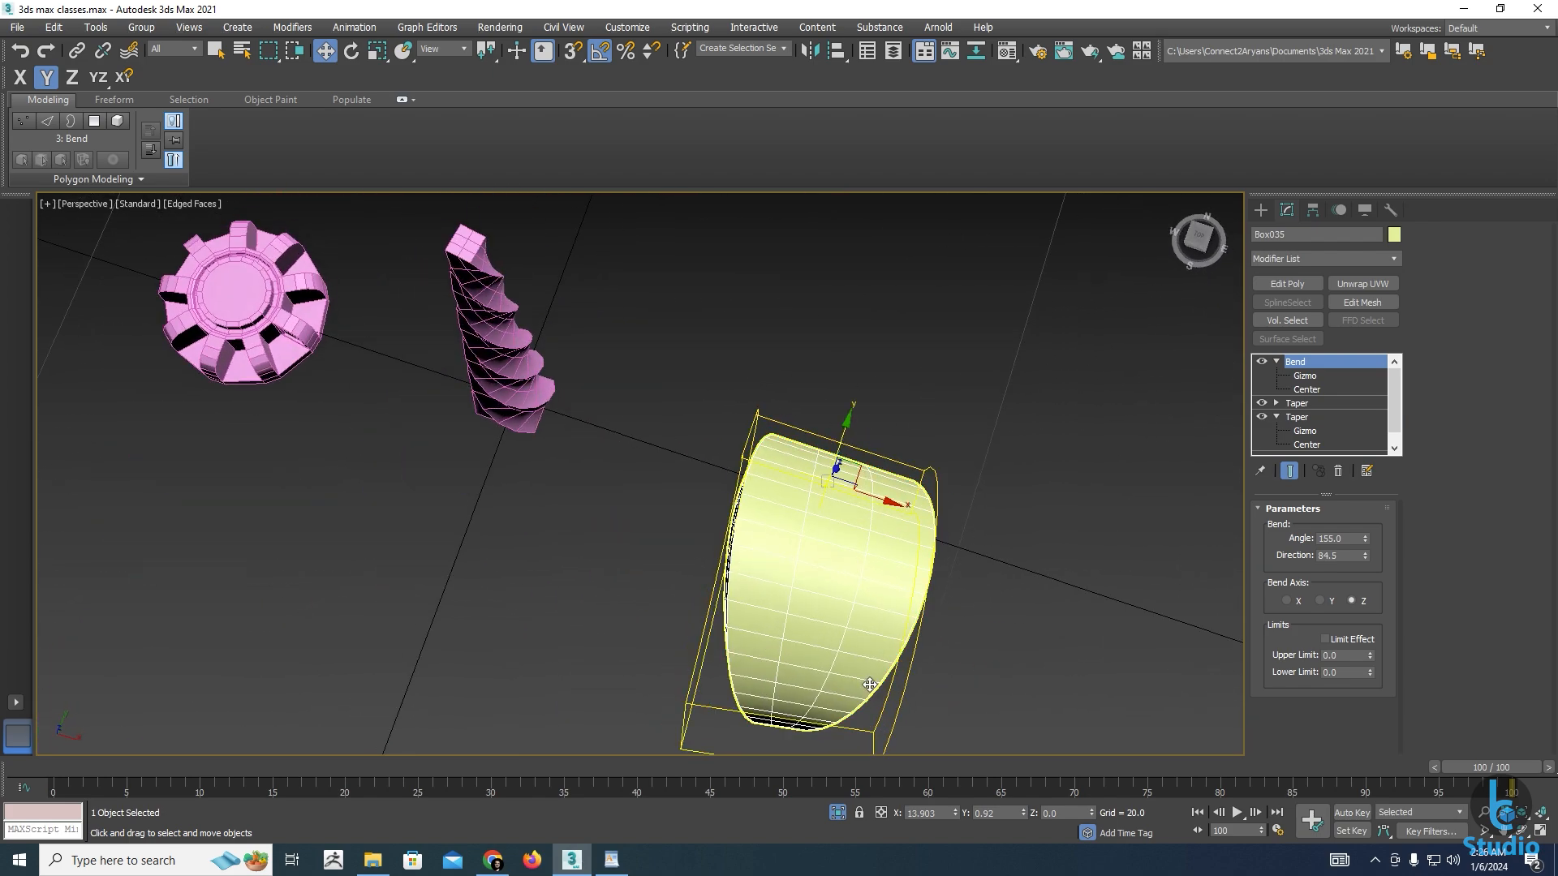
key(t)
key(z)
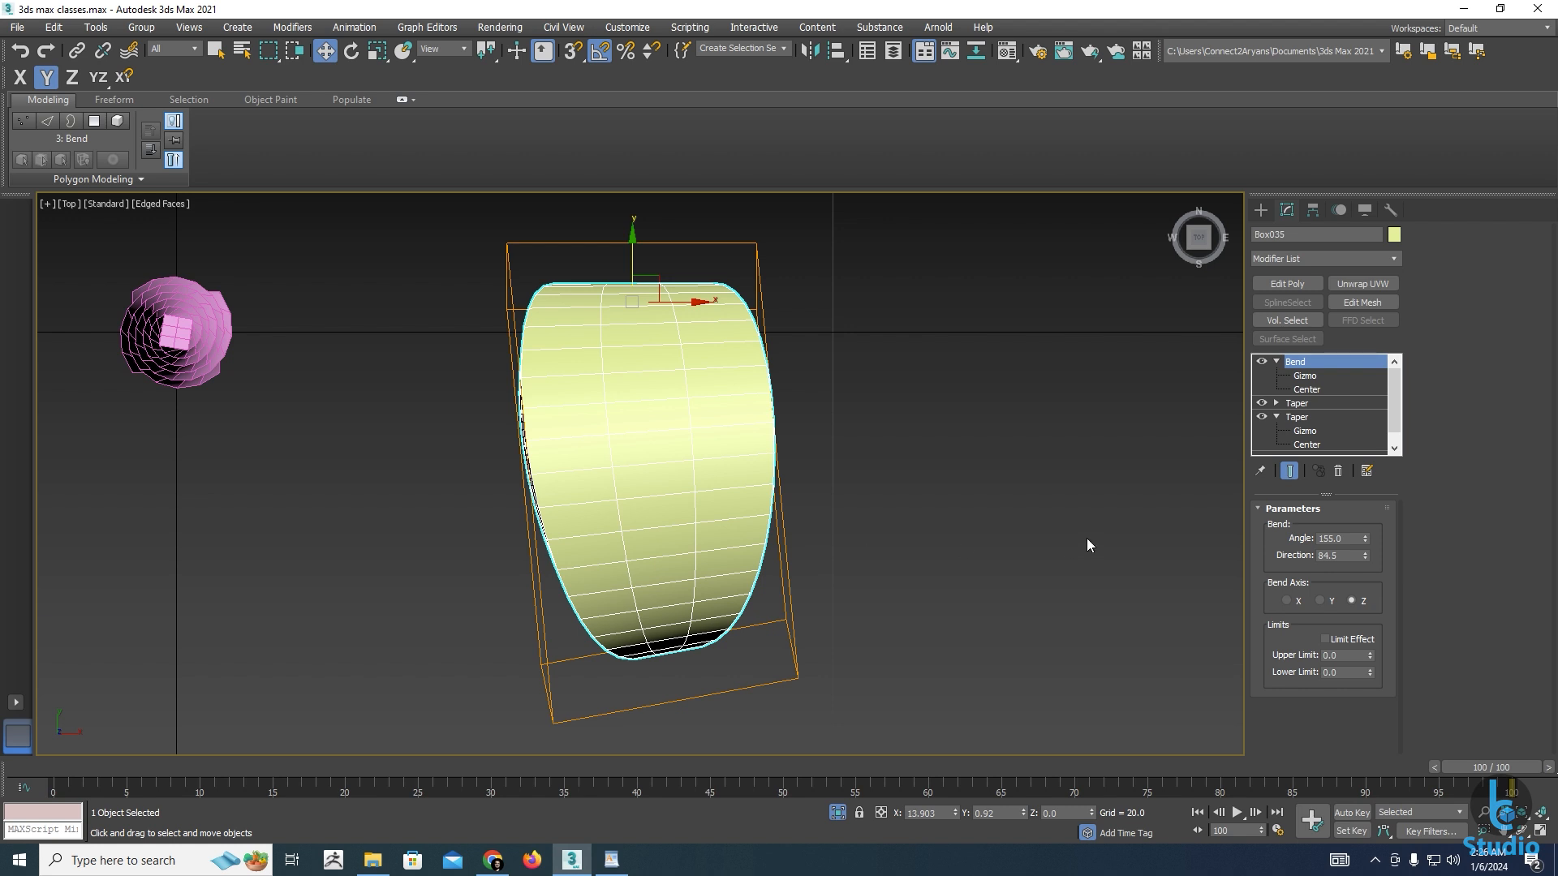
Reset the Bend's direction to zero, try other directions, and set it to 90
right_click(1367, 558)
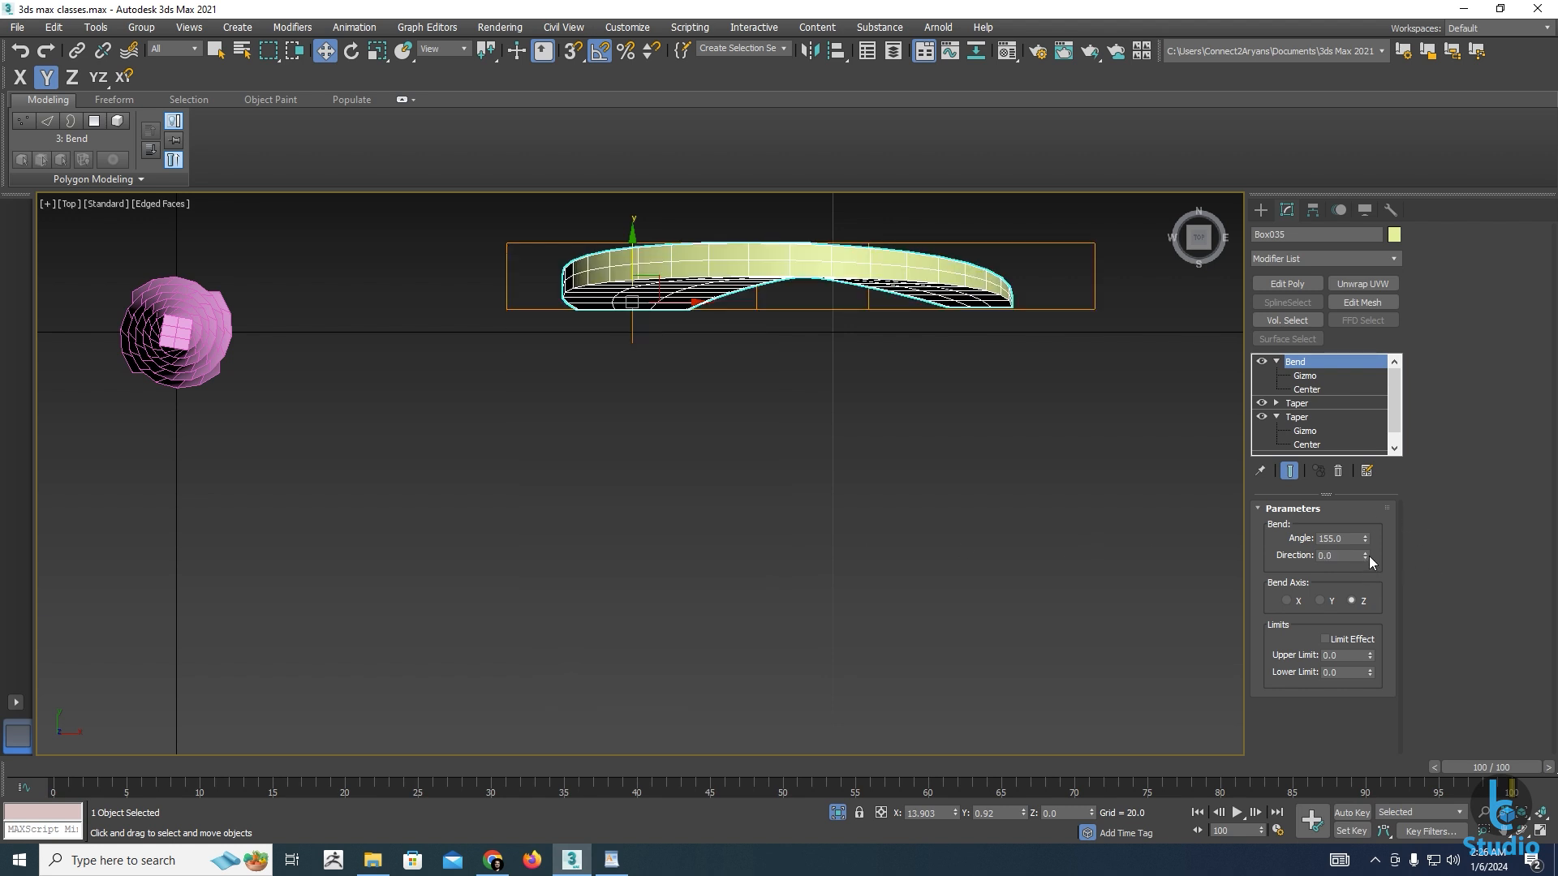
drag(1365, 555, 1350, 421)
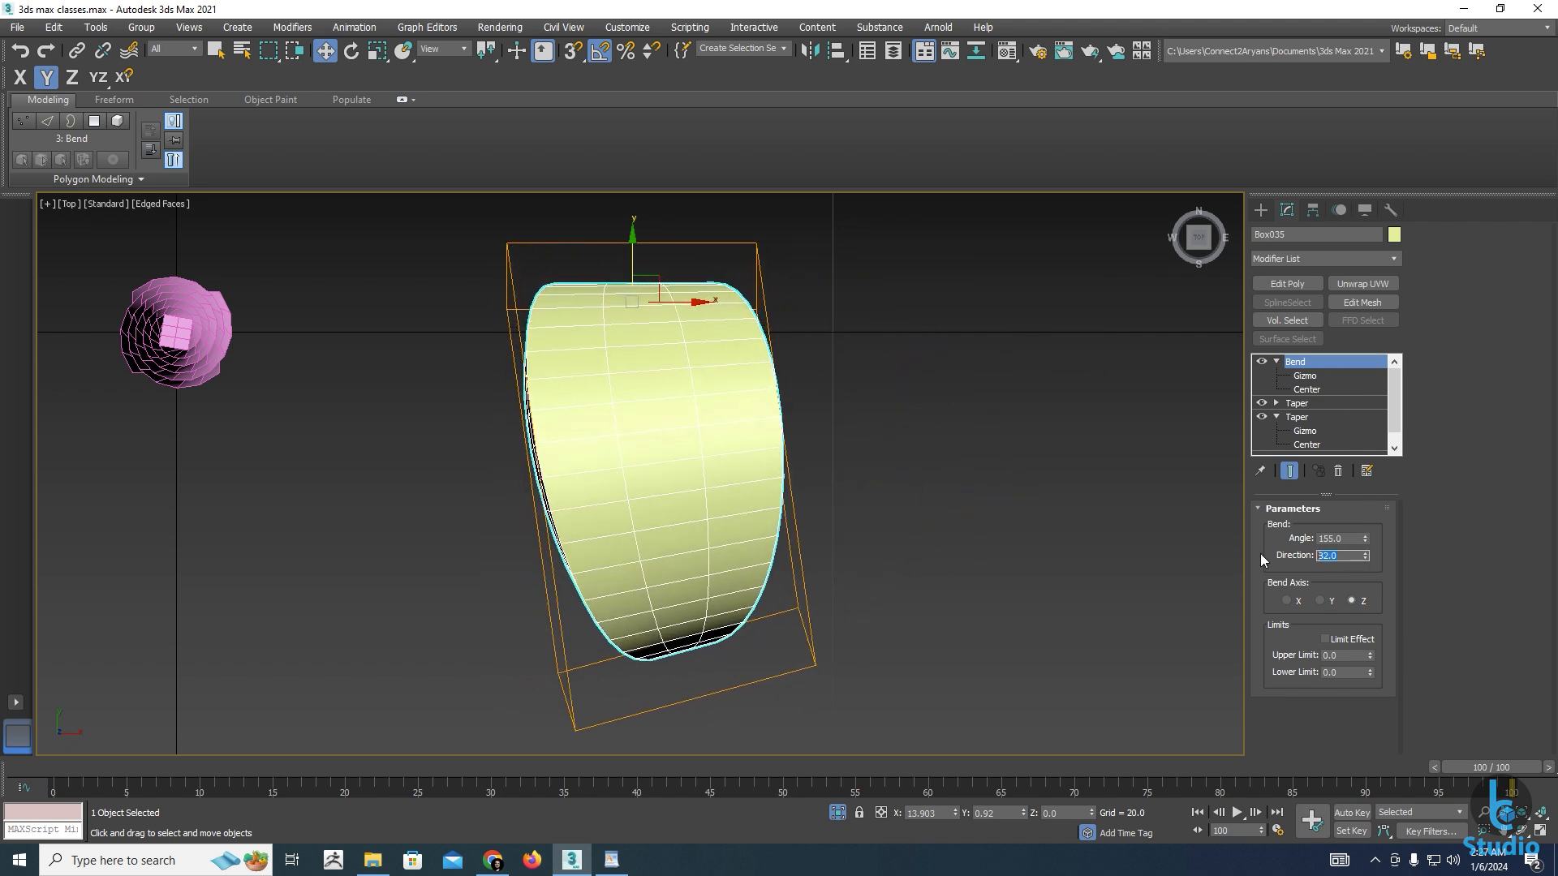
double_click(1347, 556)
text(90)
key(Return)
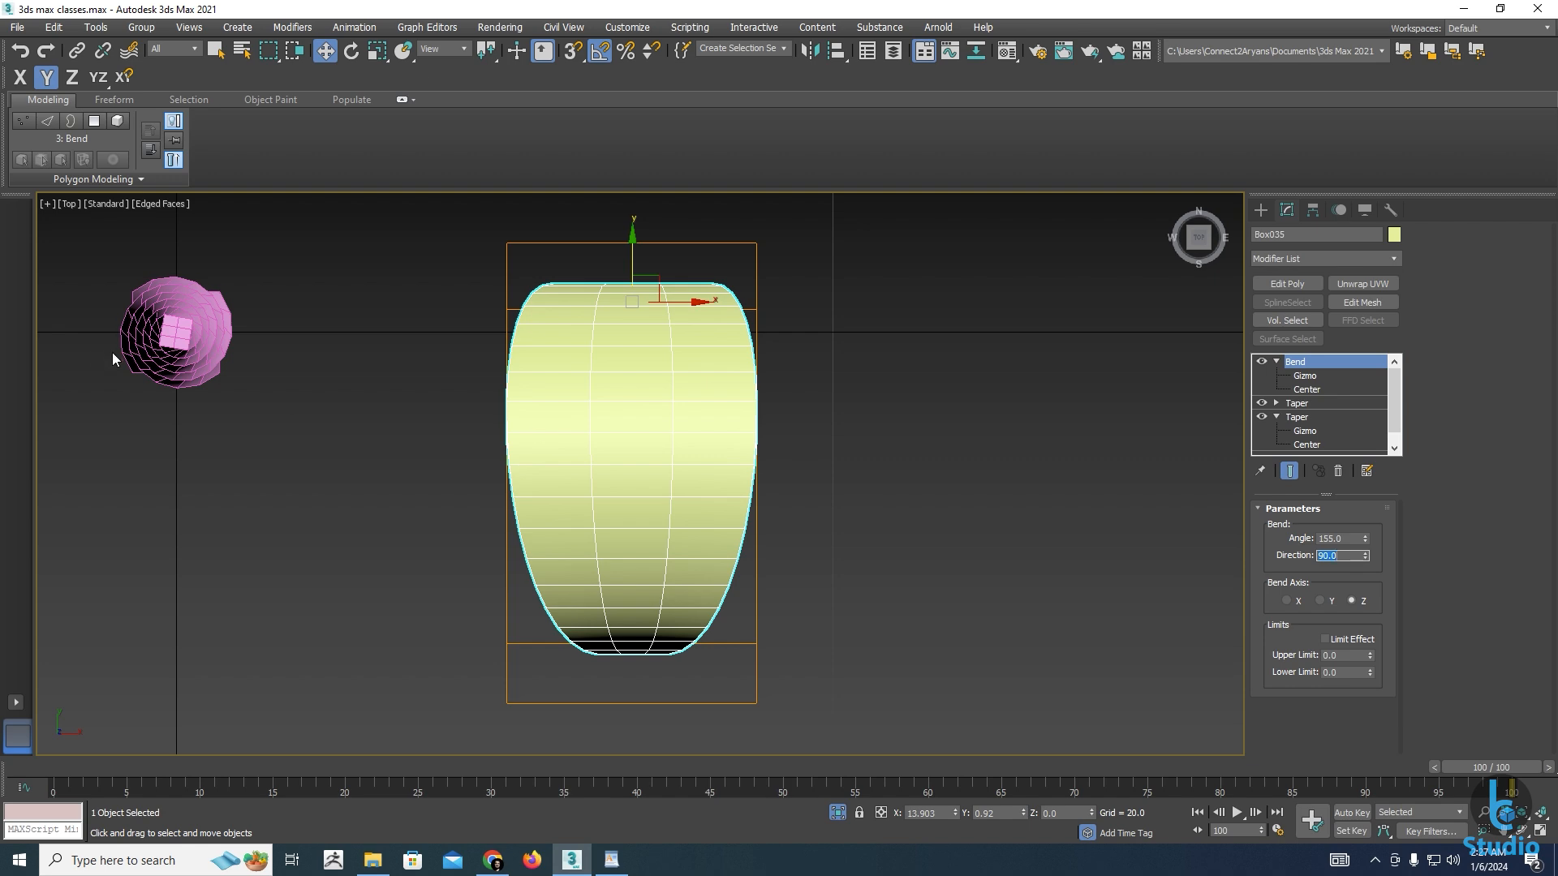
Set the Bend's angle to 139 and move its gizmo down along Z to about -1.701
alt+middle_drag(707, 628, 544, 473)
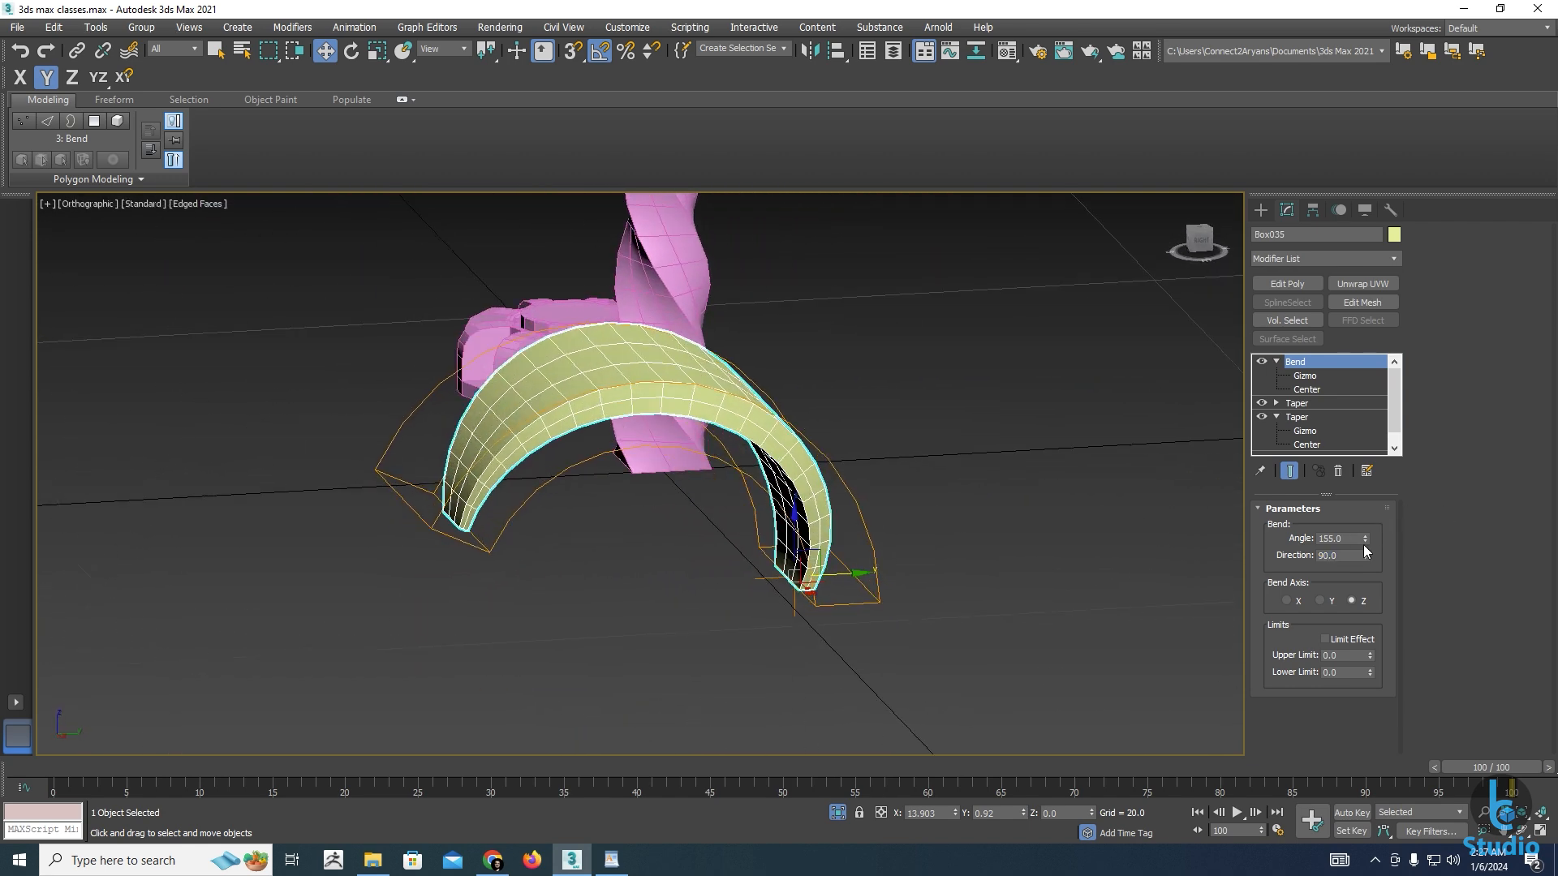
drag(1364, 539, 1365, 556)
click(1304, 375)
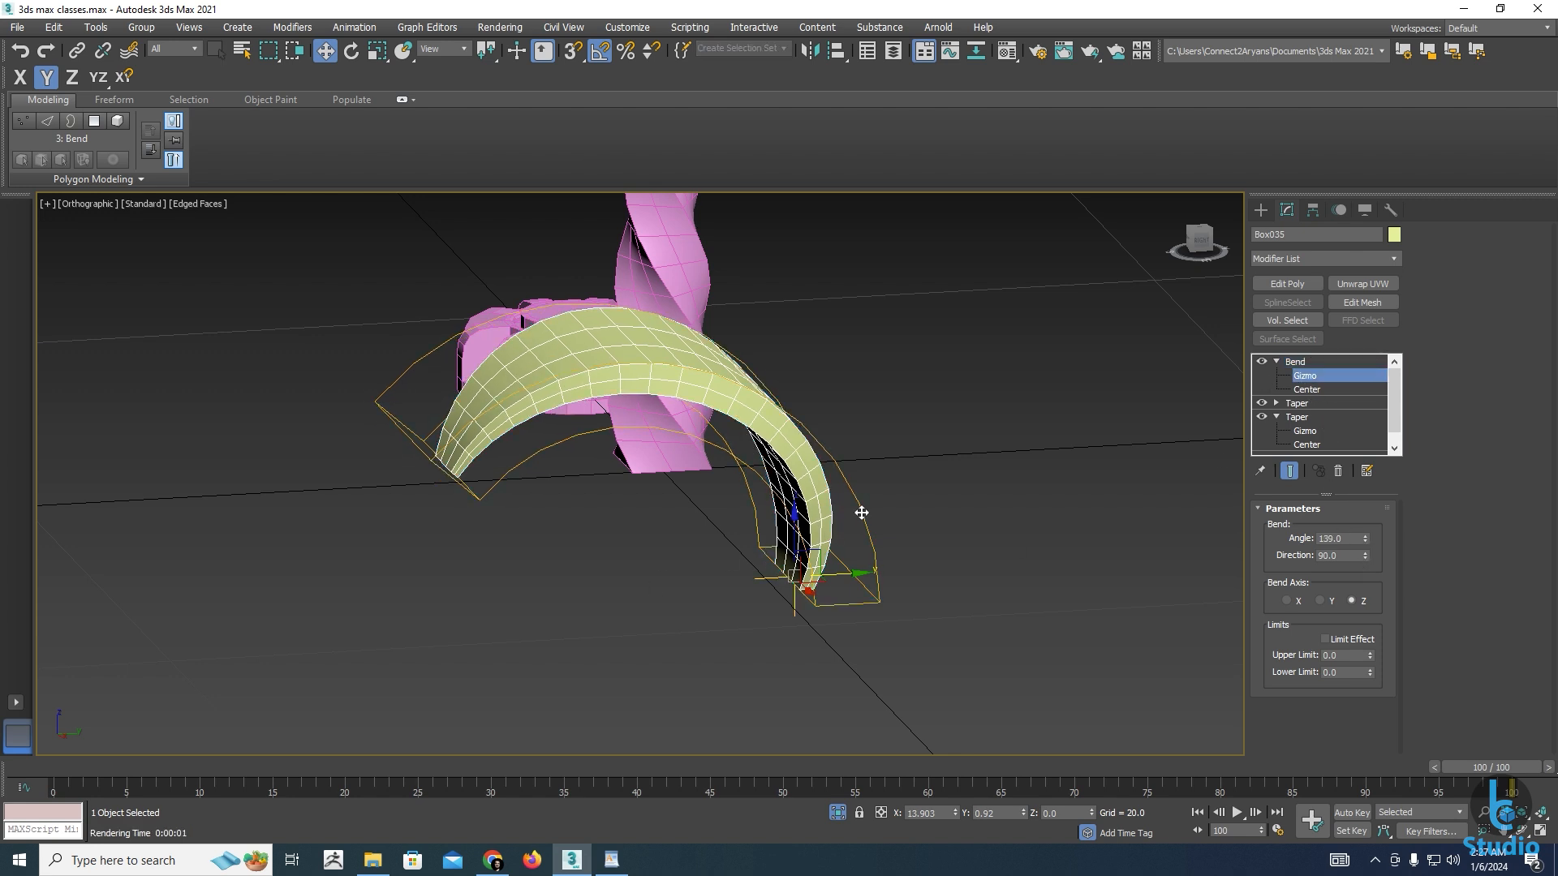
drag(795, 524, 765, 570)
alt+middle_drag(858, 647, 866, 699)
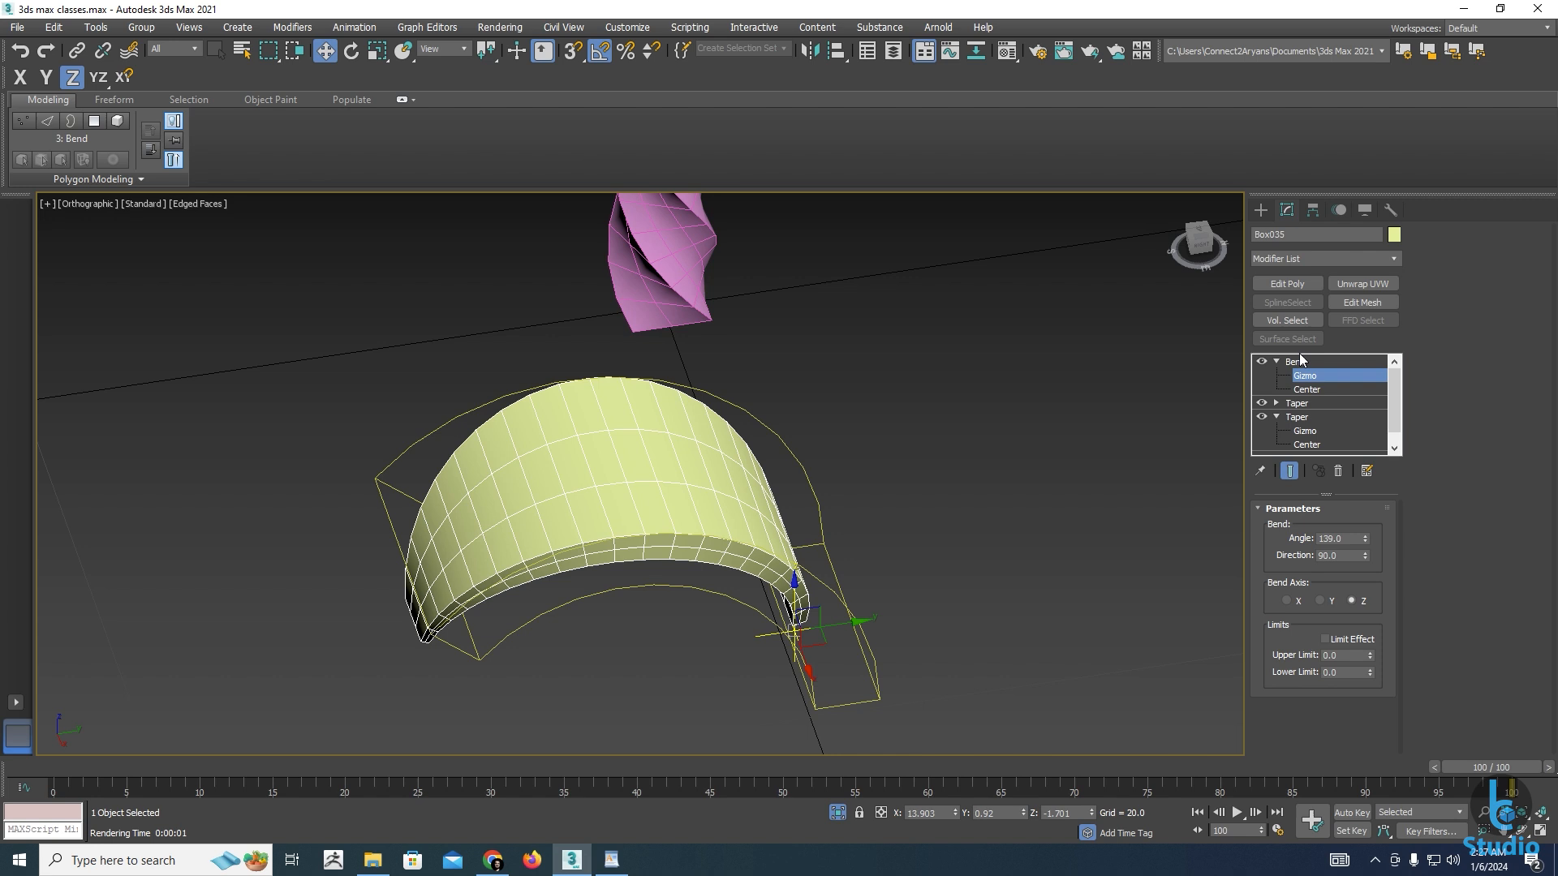
Leave the Bend's gizmo level and frame the bent box in the Top view
click(1261, 211)
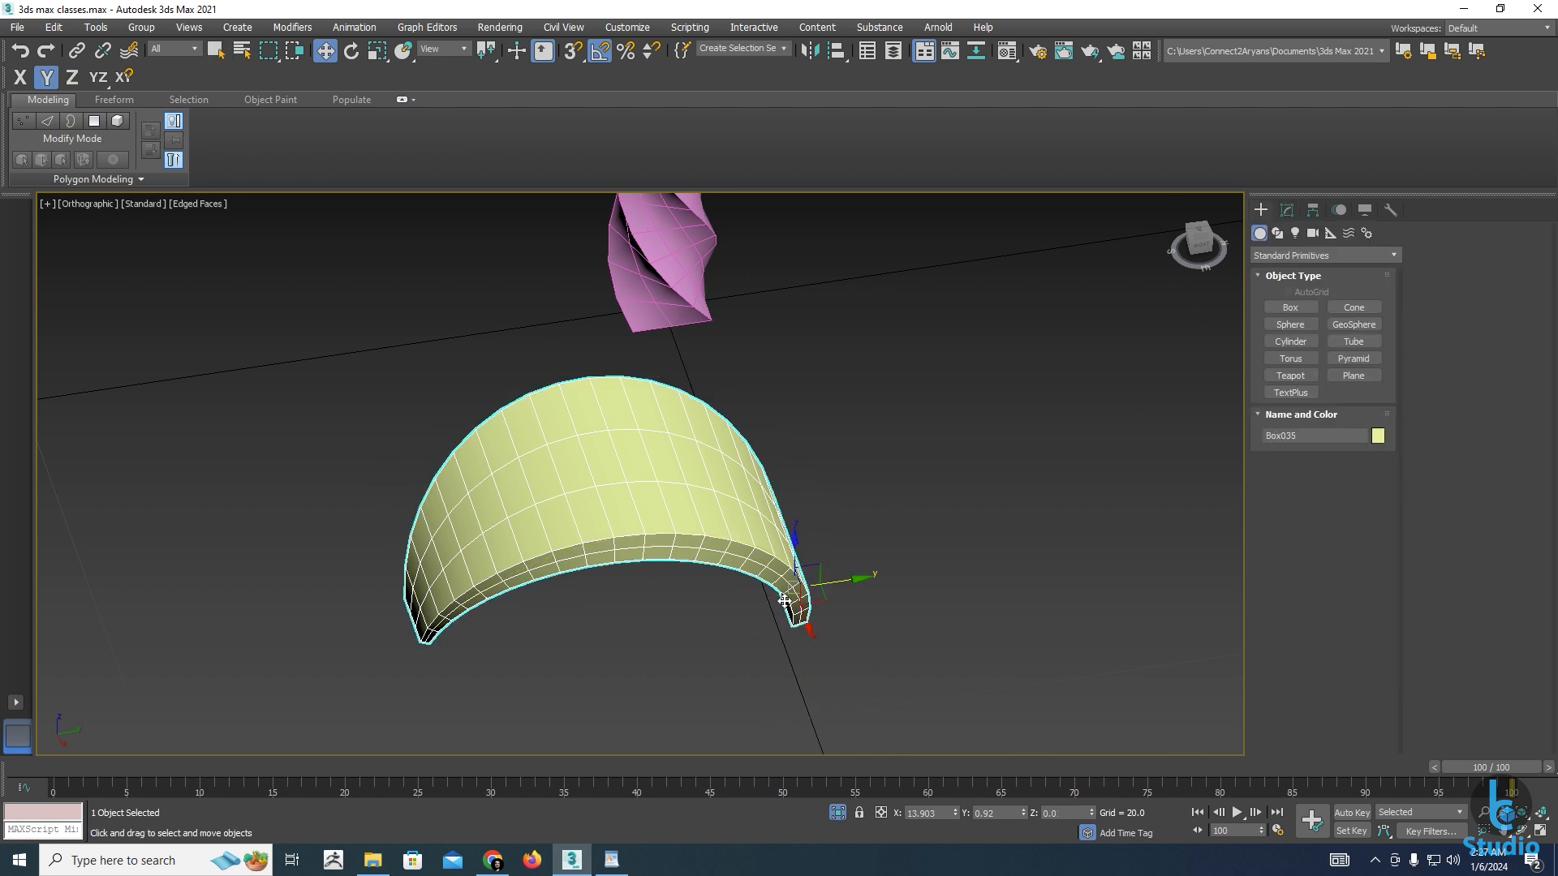
key(e)
alt+middle_drag(846, 599, 842, 640)
key(t)
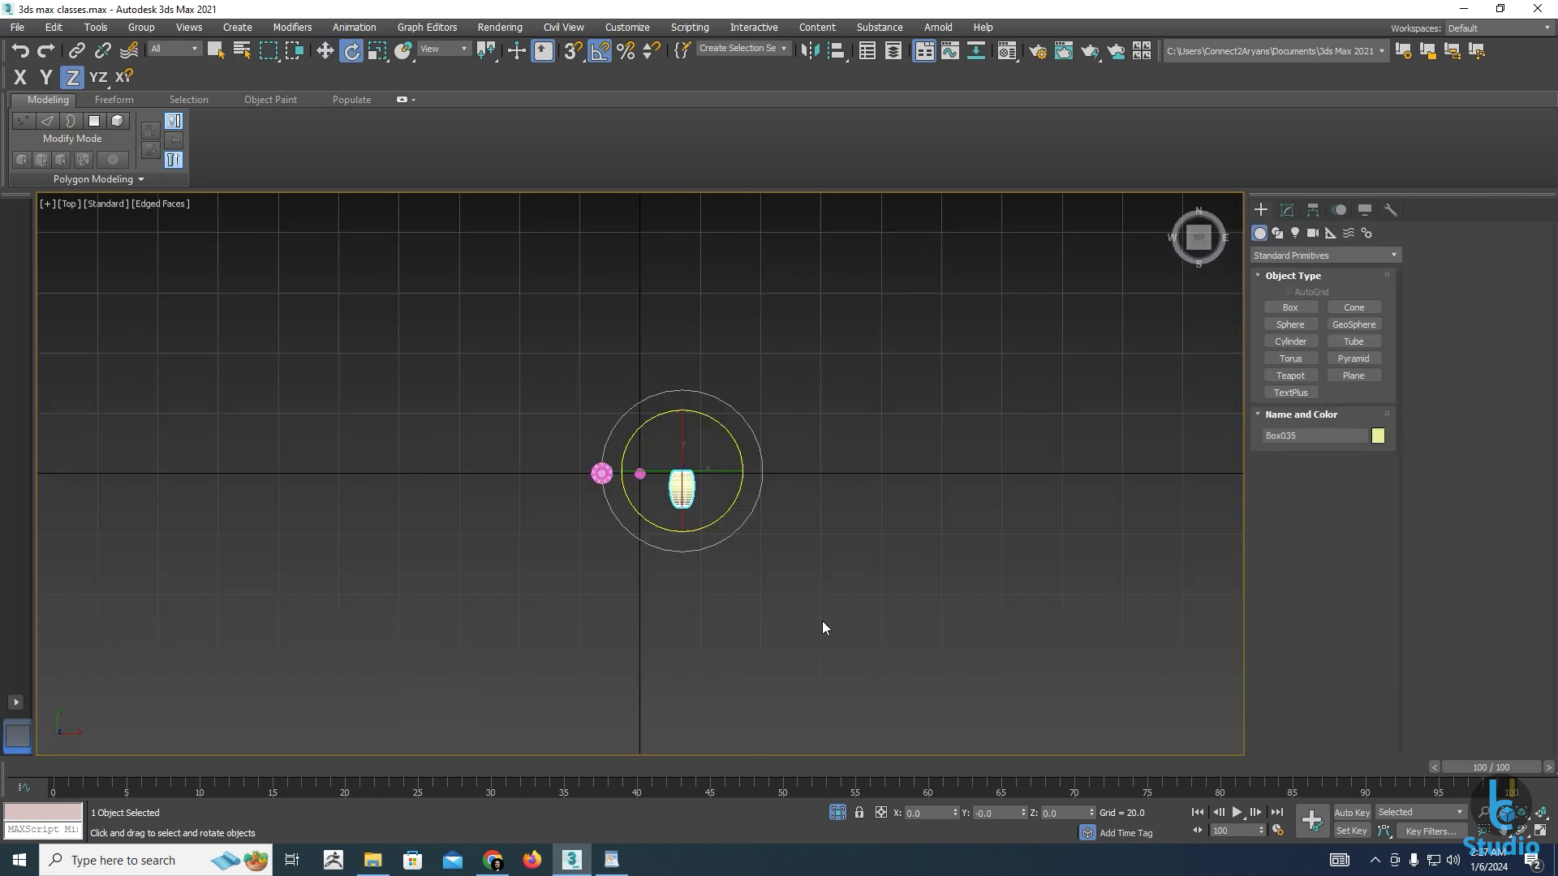
key(z)
key(w)
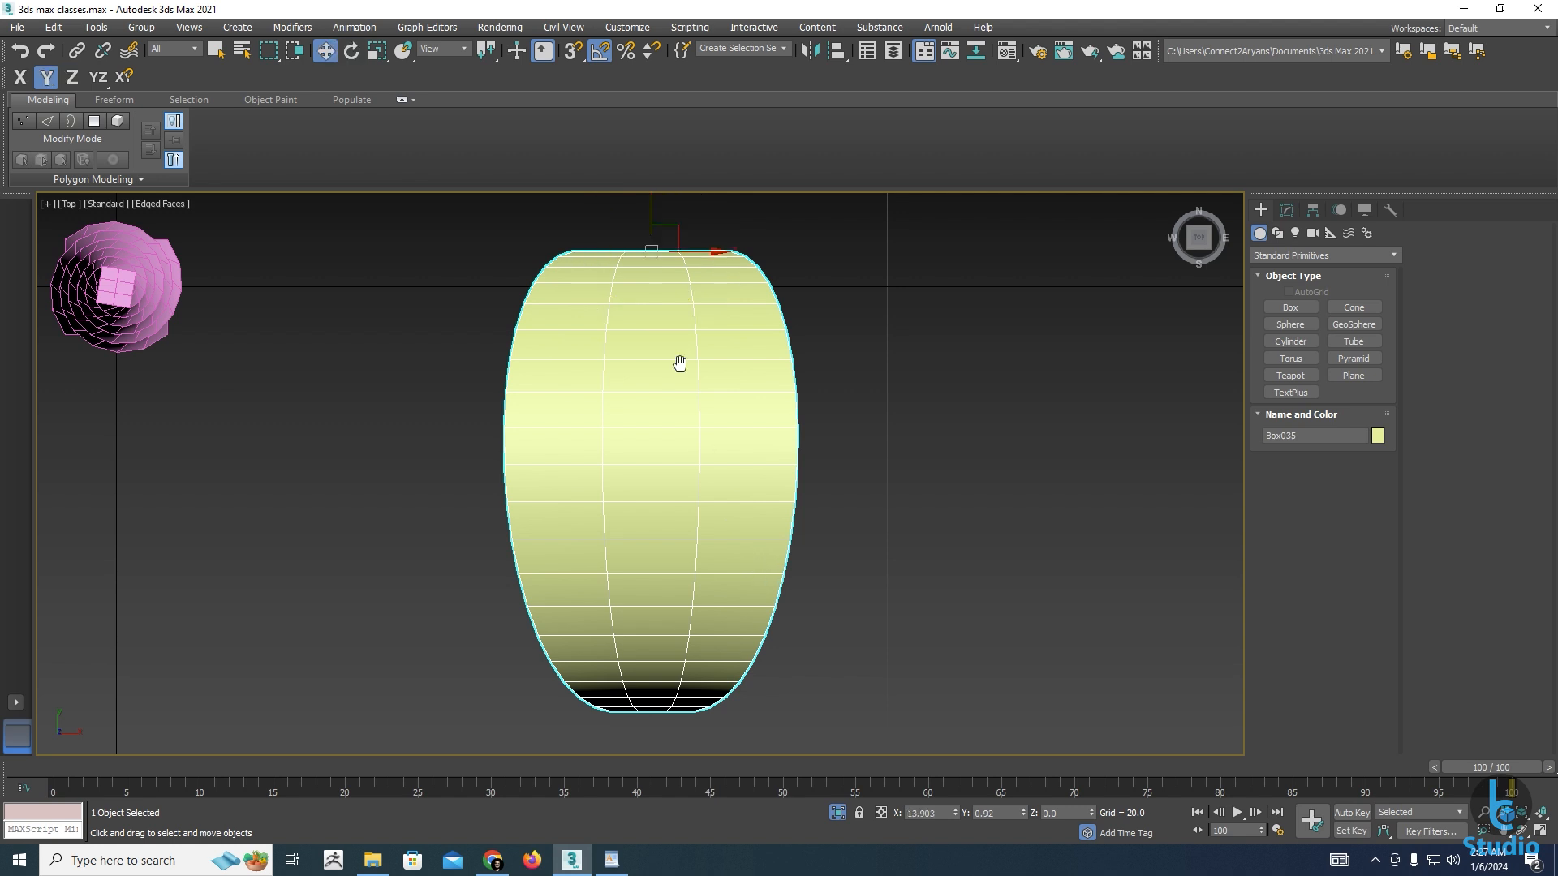
Move the small twisted pink box away from the origin to about X -13.43, Y 9.099
middle_drag(672, 223, 746, 474)
scroll(746, 474, up, 2)
scroll(726, 519, down, 4)
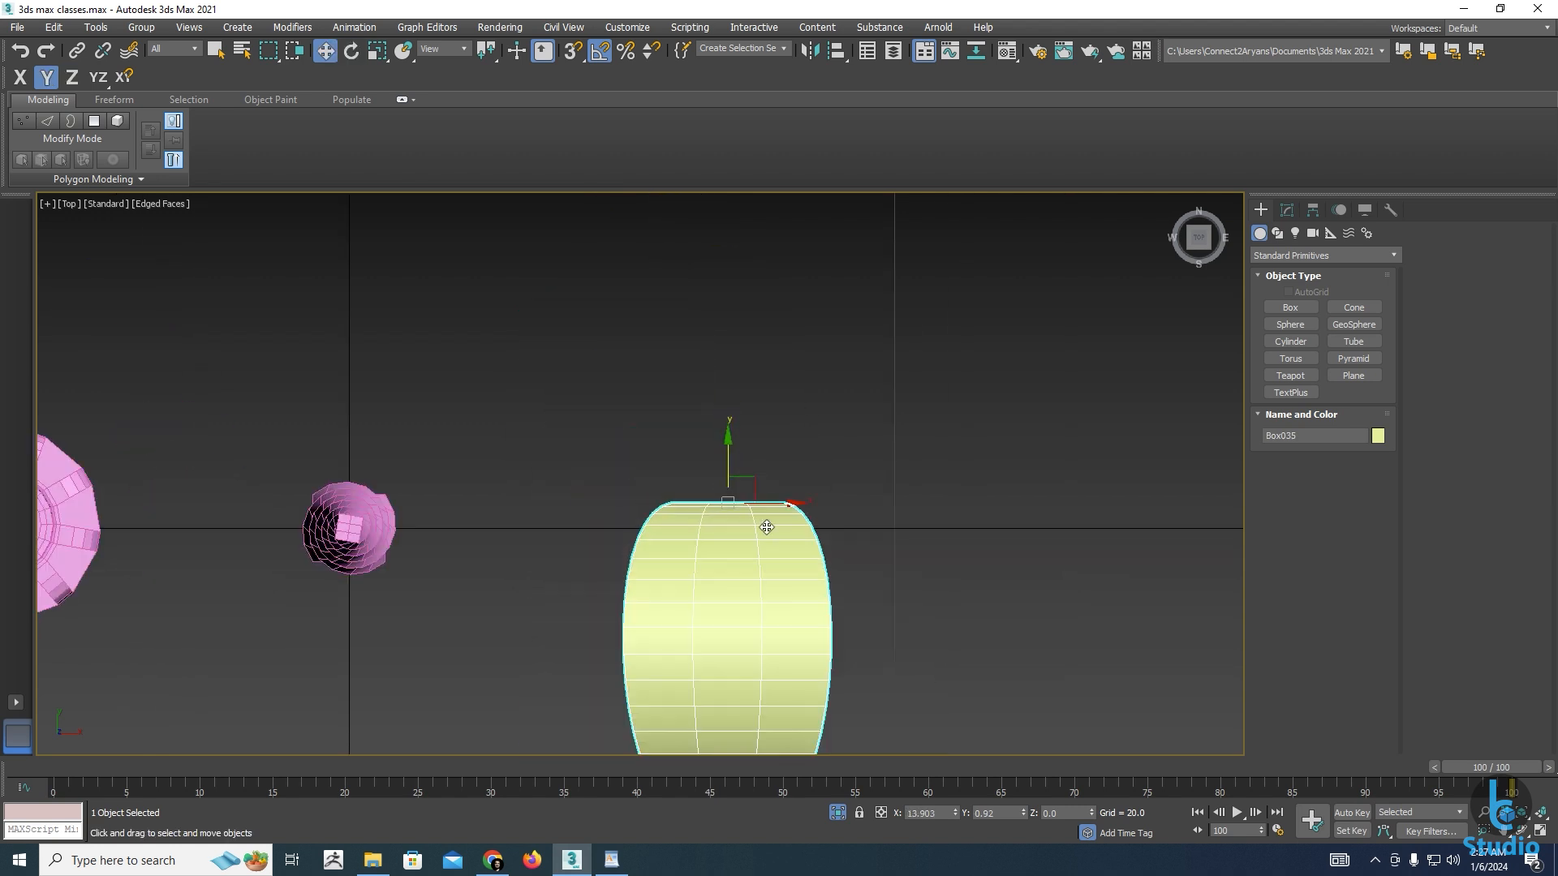
middle_drag(722, 528, 819, 522)
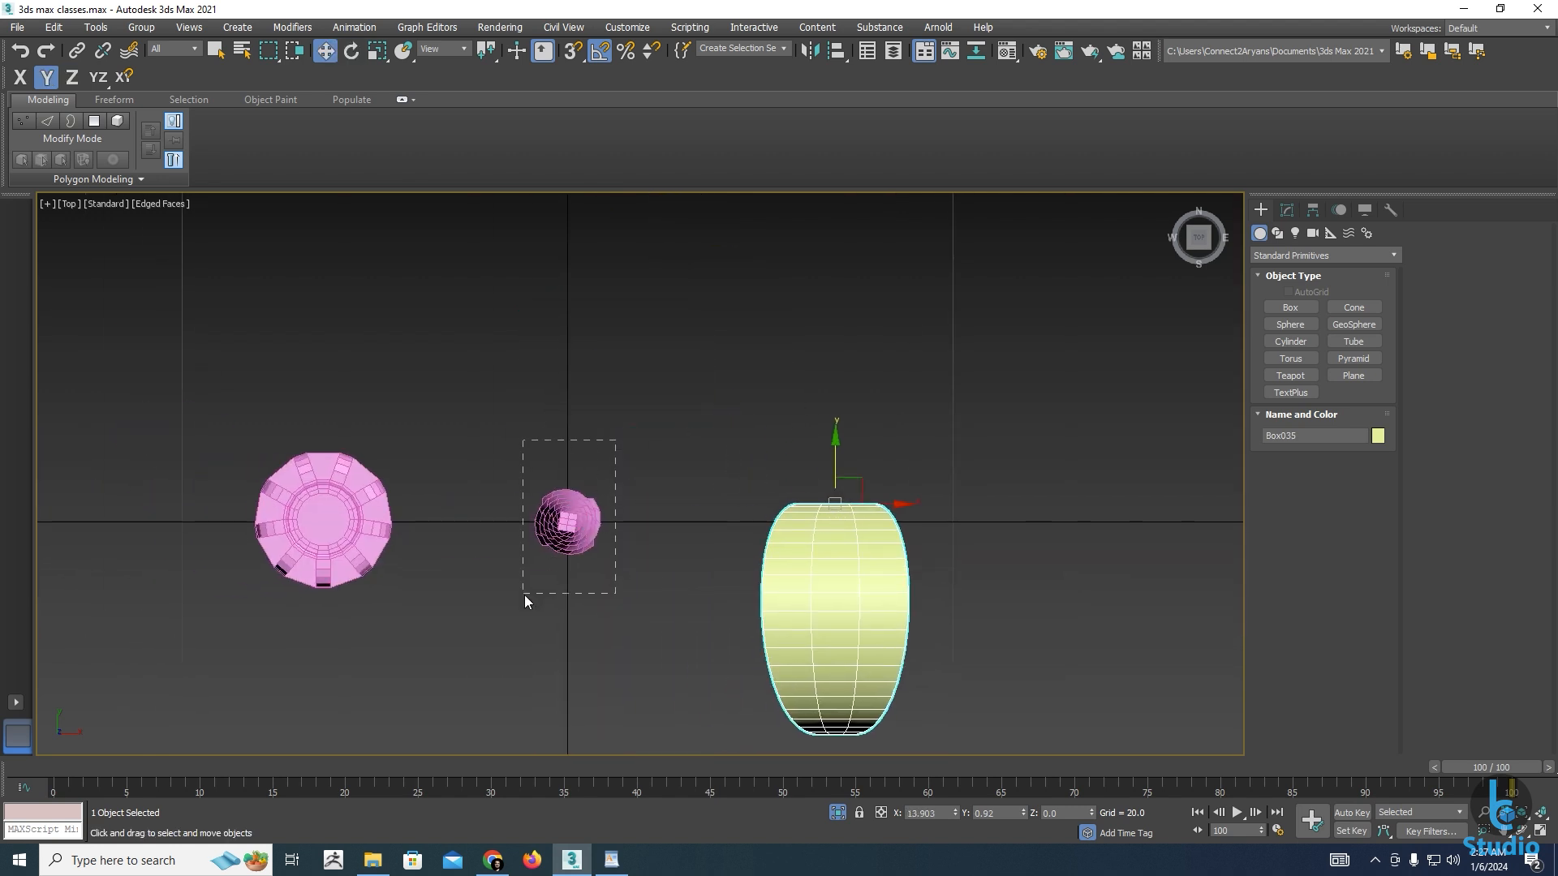
drag(524, 595, 524, 598)
middle_drag(545, 582, 640, 582)
drag(682, 497, 424, 321)
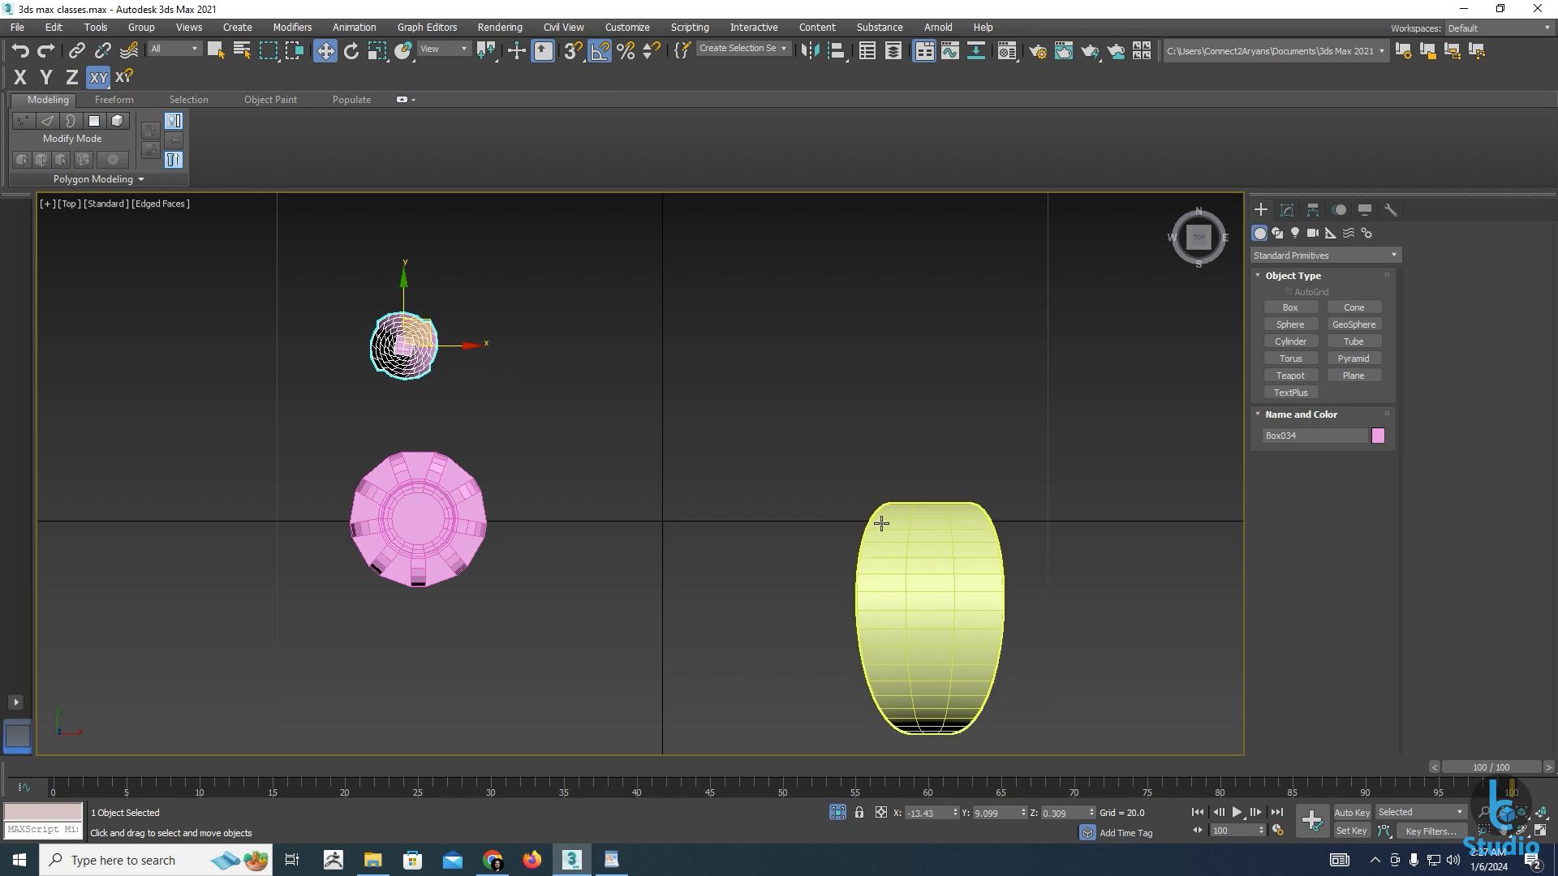
Move the bent box just below the world origin, to about X 0.013, Y -3.287
click(881, 523)
drag(953, 485, 777, 583)
scroll(674, 584, up, 8)
scroll(752, 574, down, 3)
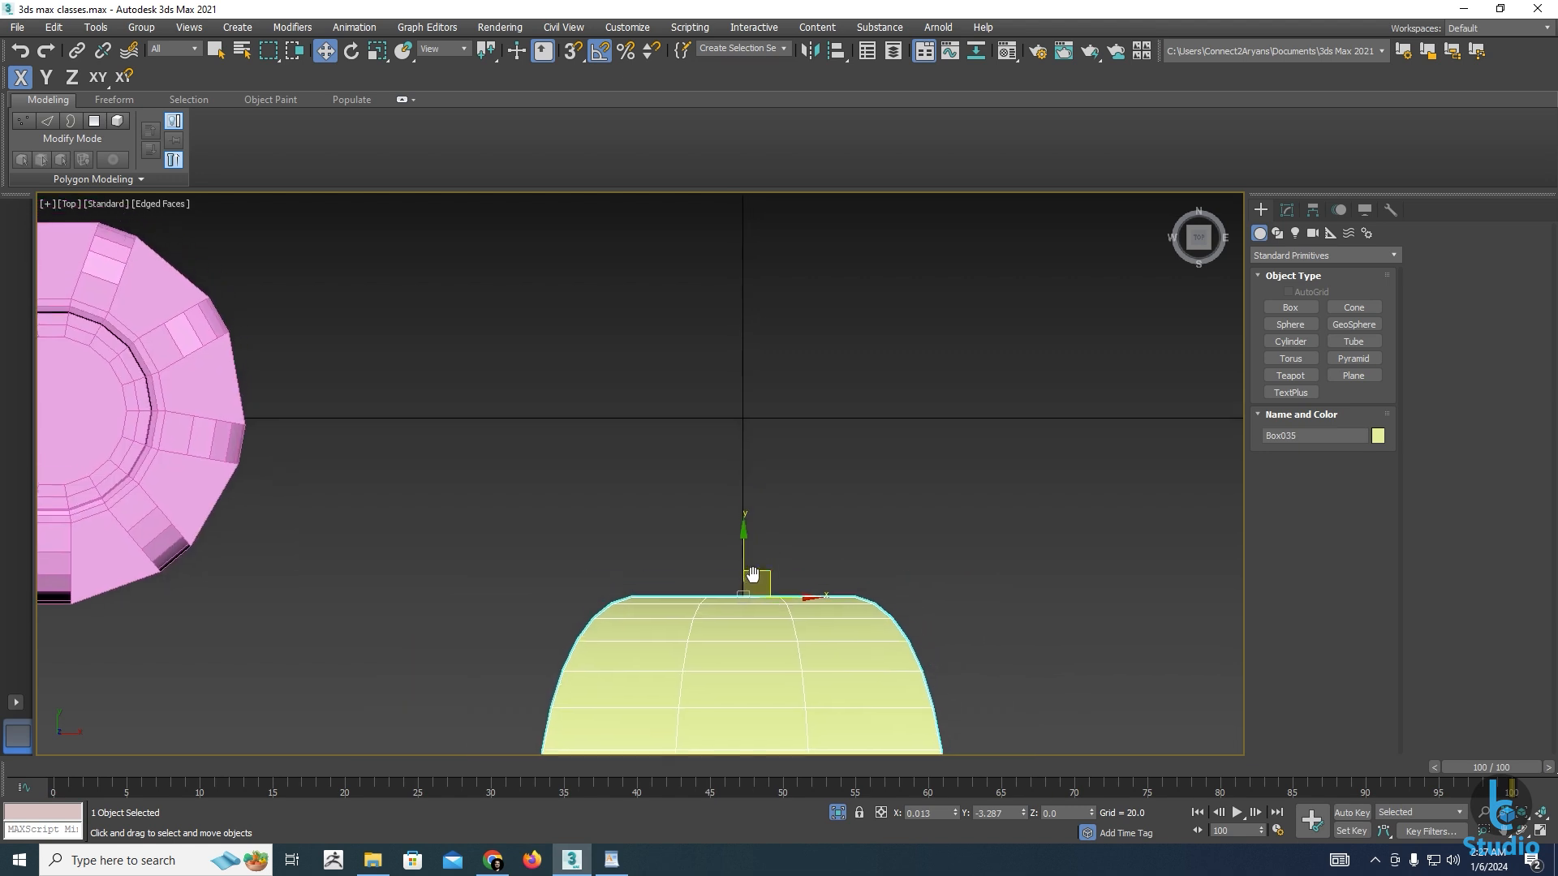
Enable 3D snapping with axis constraints and snap the bent box along X to 0
scroll(753, 575, down, 3)
click(572, 51)
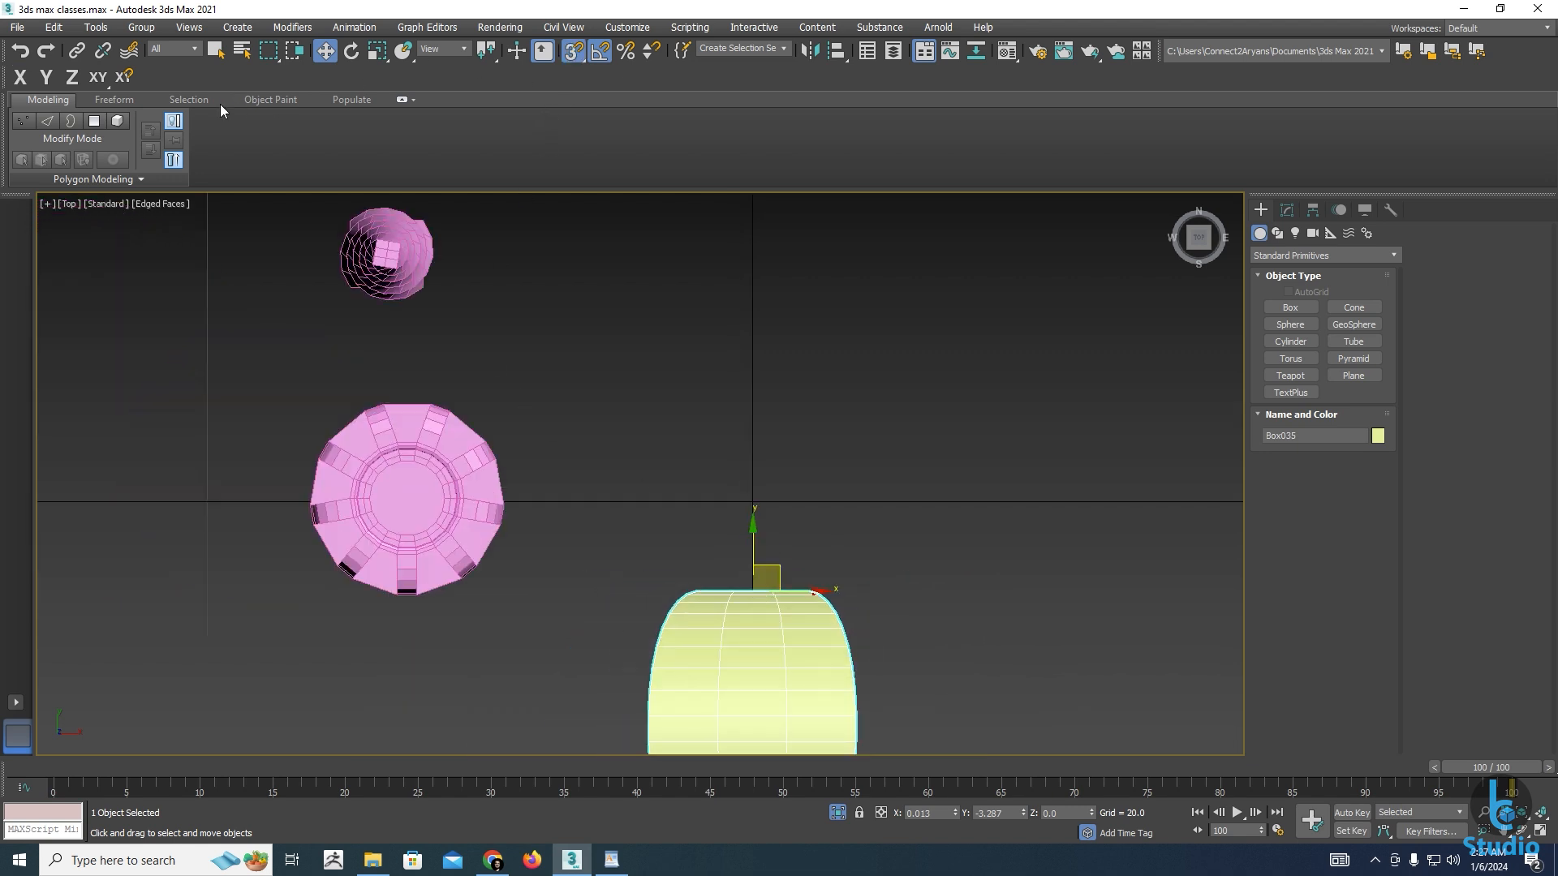
click(124, 79)
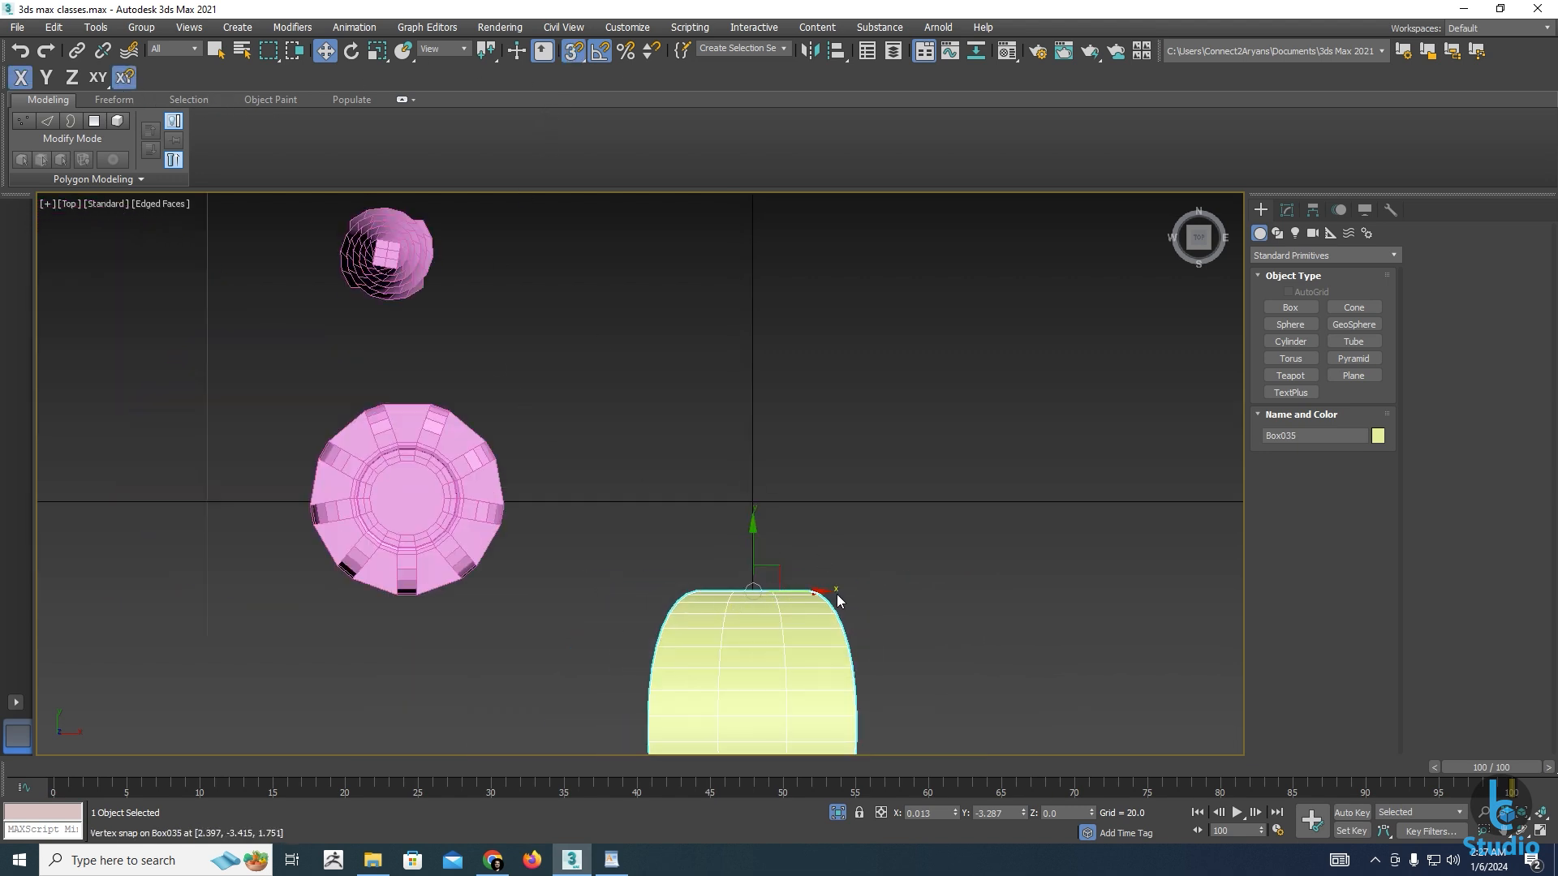
drag(790, 591, 750, 501)
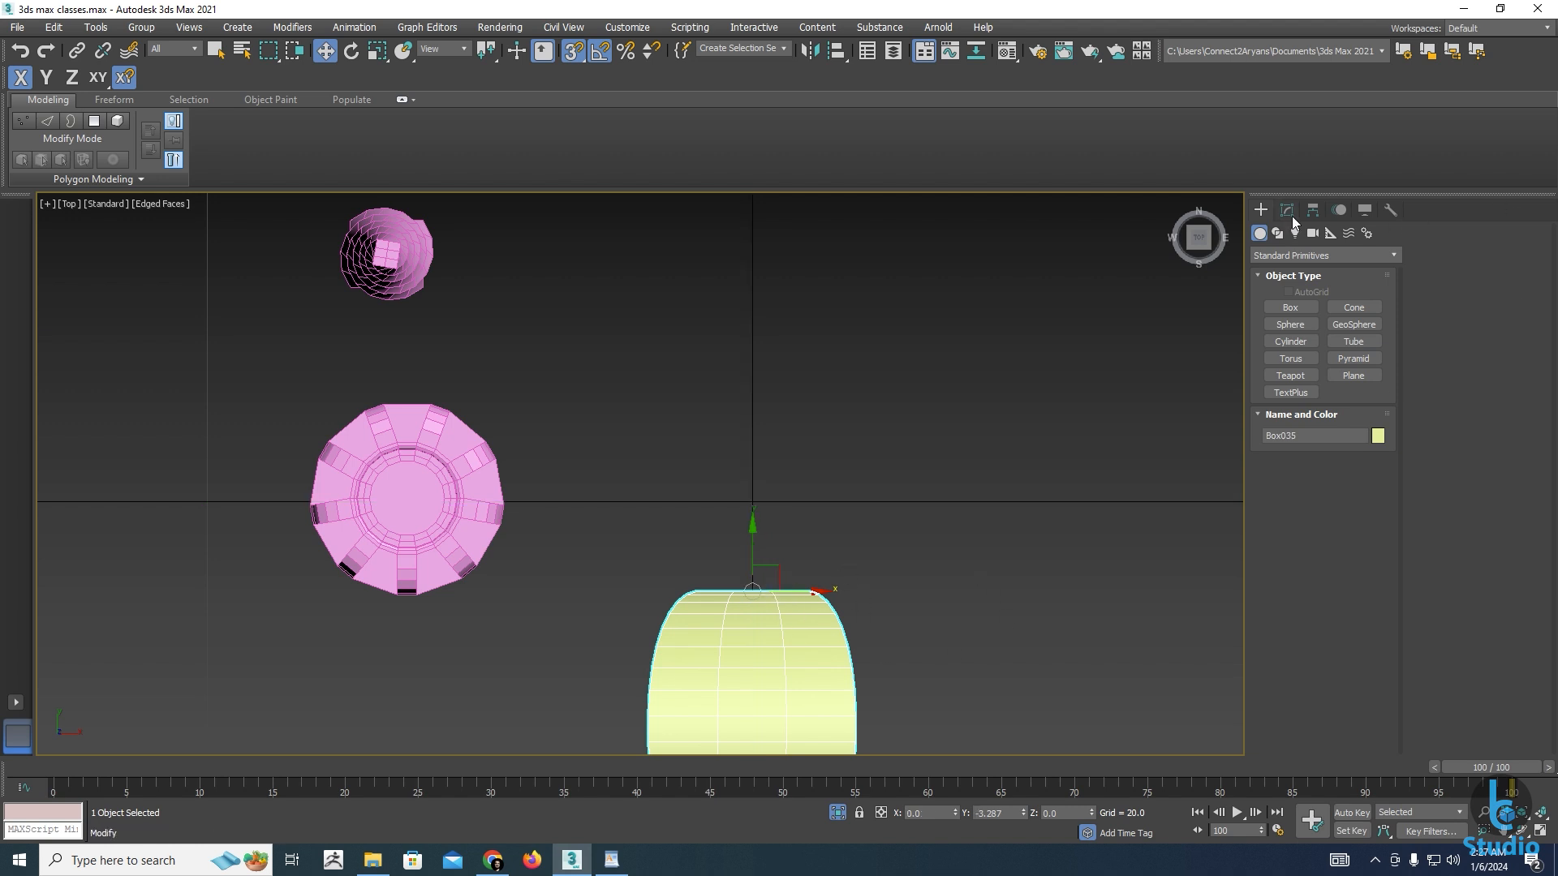
Move only the bent box's pivot along Y, snapping it to the world origin
click(1311, 210)
click(1319, 322)
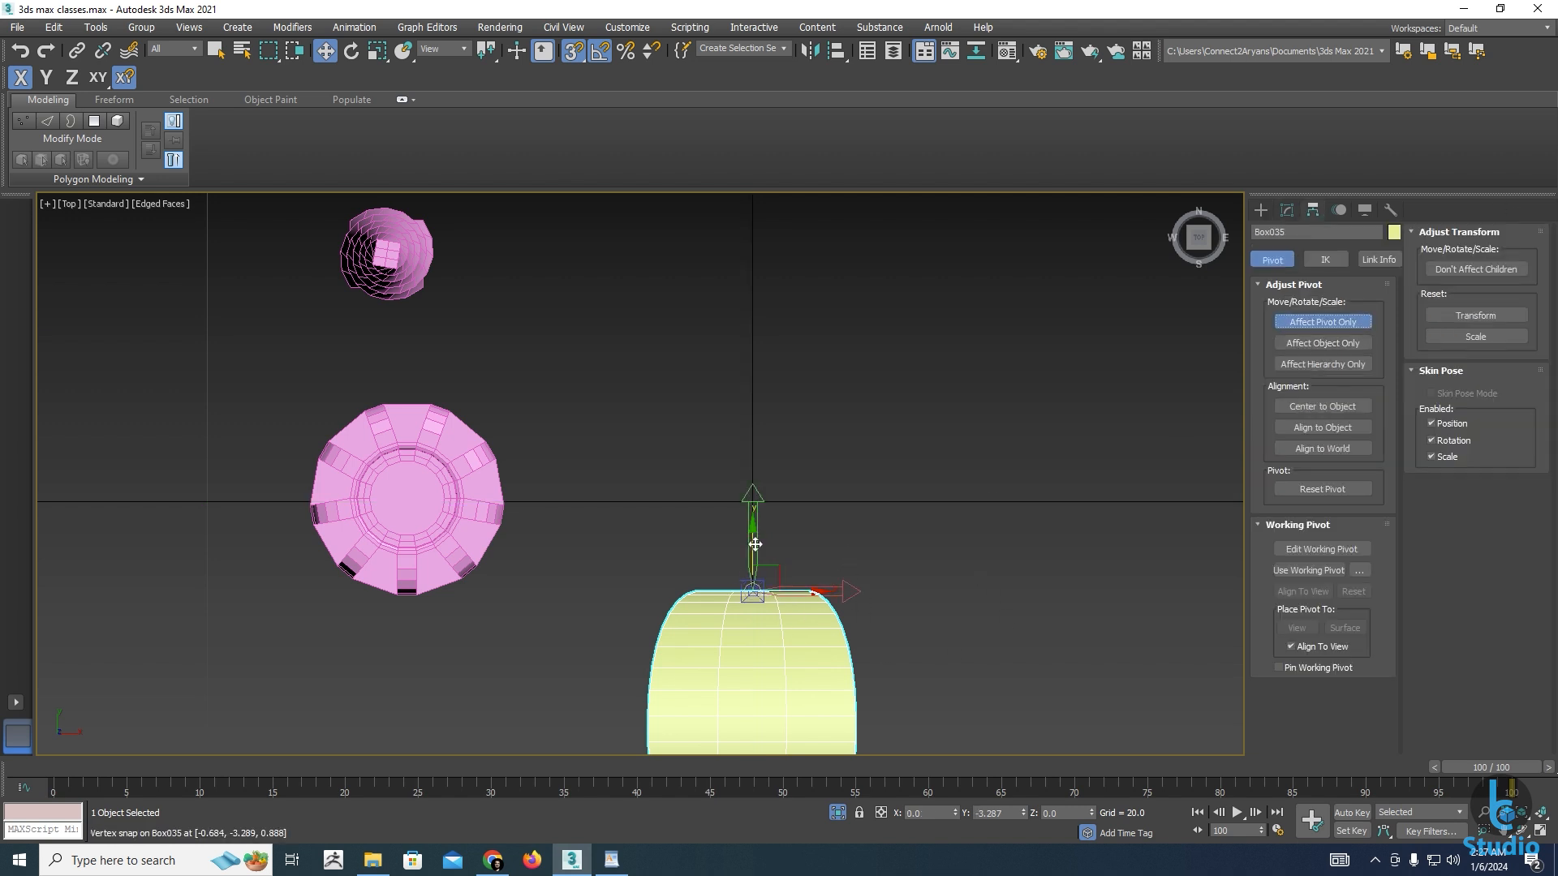
drag(755, 544, 755, 454)
click(1322, 322)
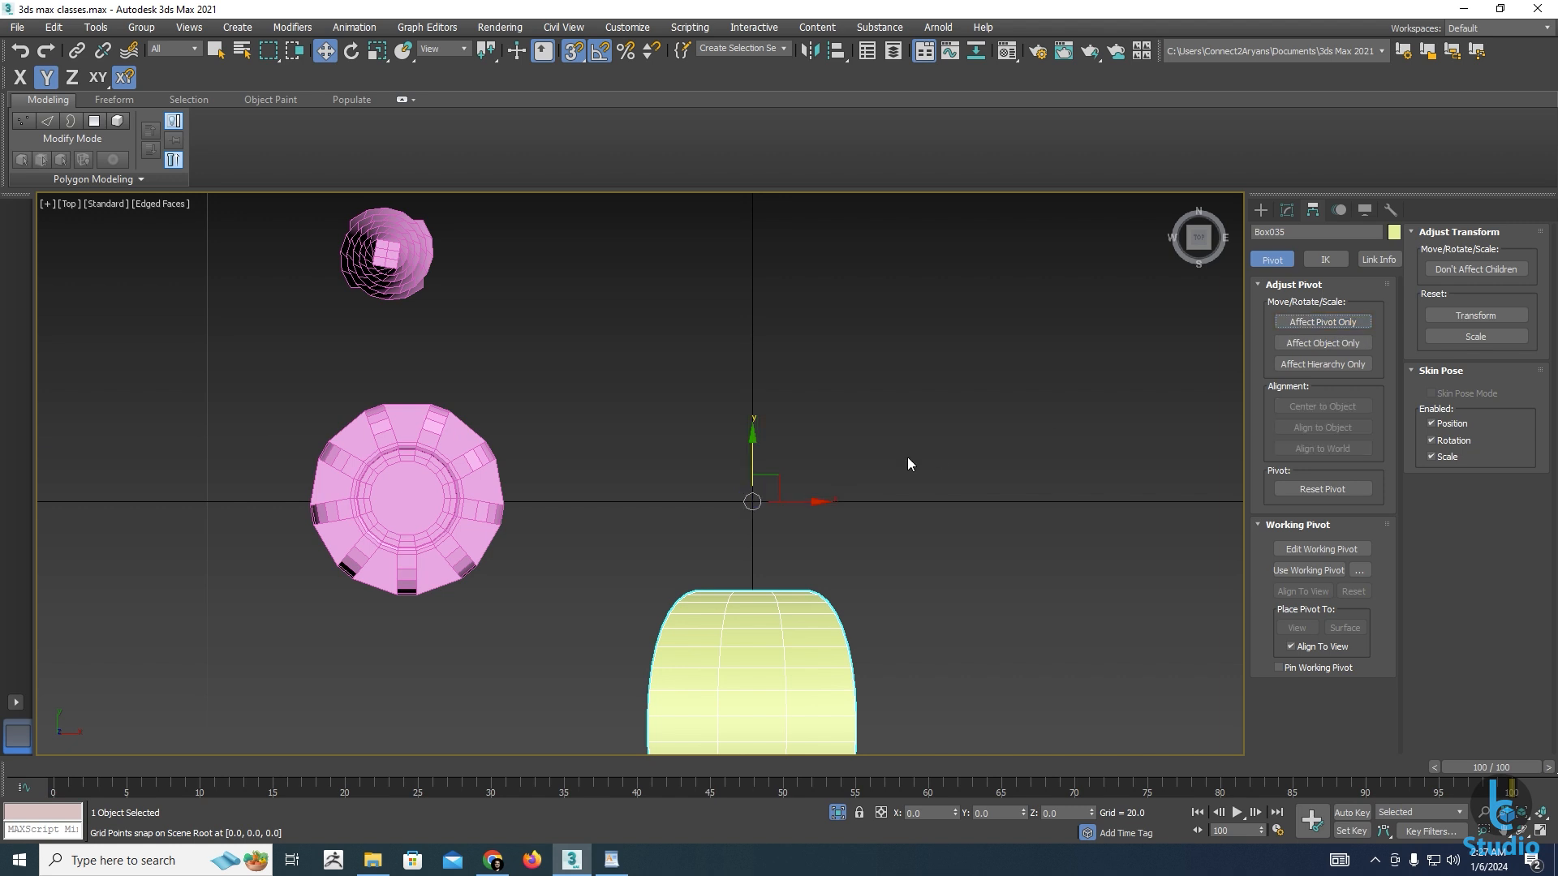
Turn off snapping and rotate-clone the petal about its pivot in 70-degree increments, making four copies
scroll(907, 460, down, 2)
key(s)
middle_drag(886, 618, 848, 582)
key(e)
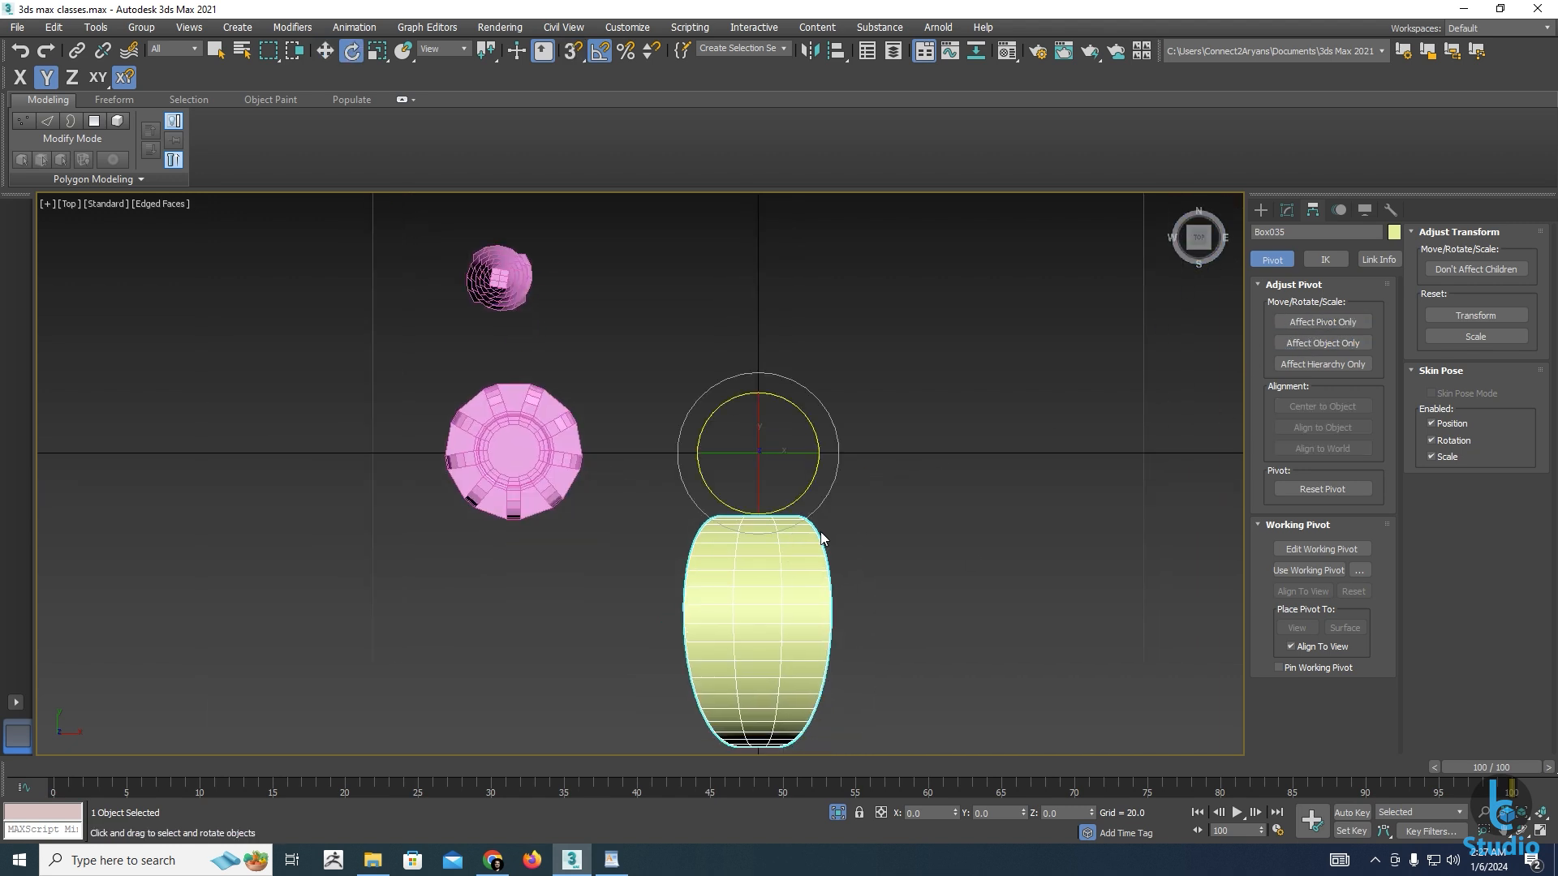
shift+drag(806, 424, 806, 379)
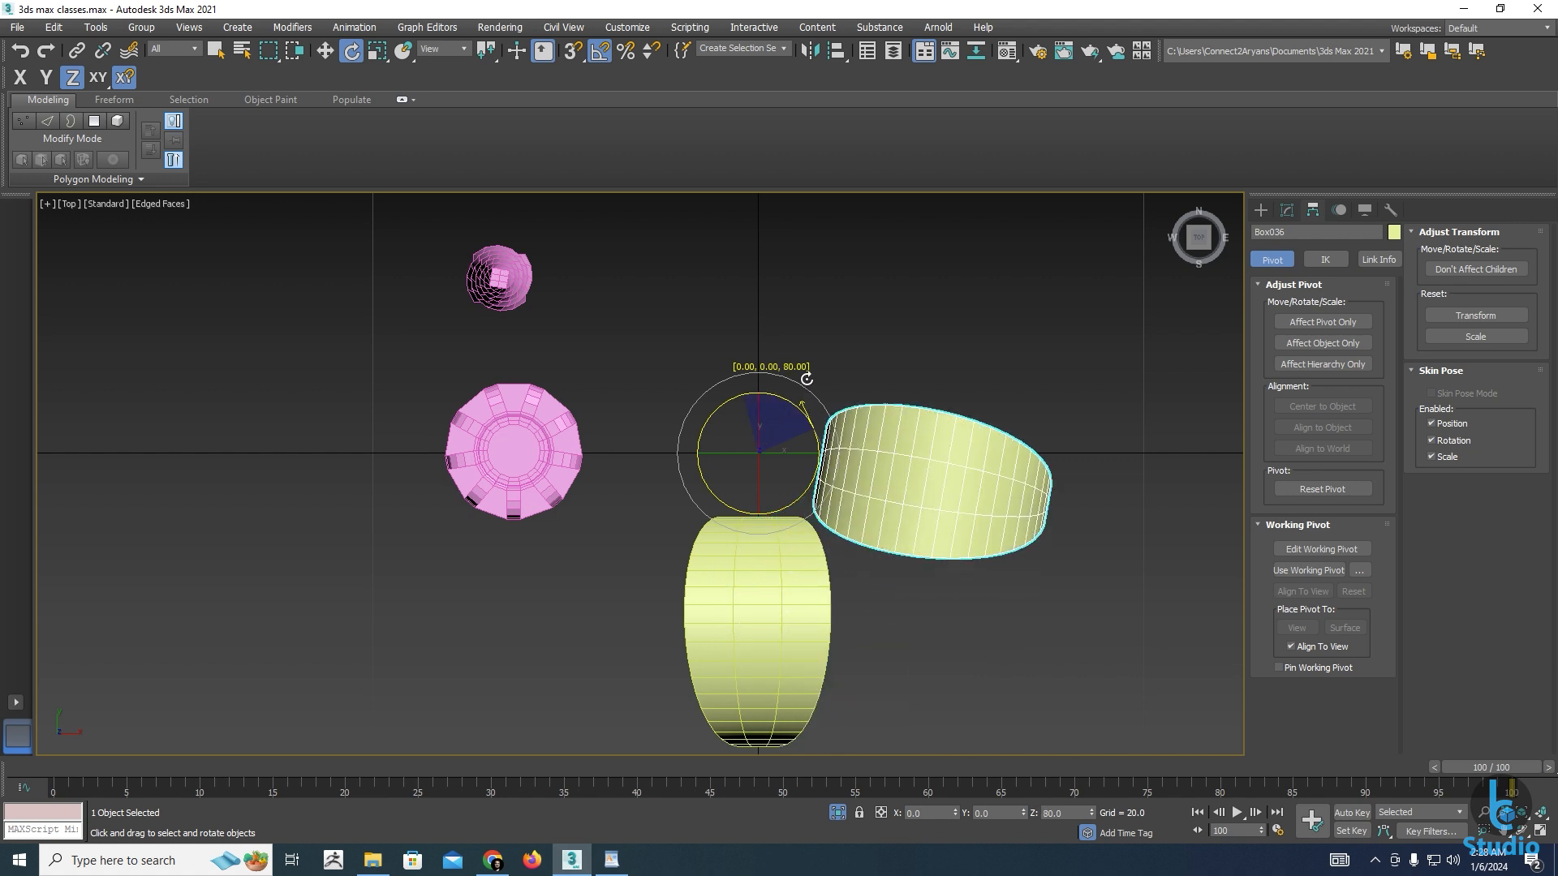
shift+drag(805, 379, 806, 379)
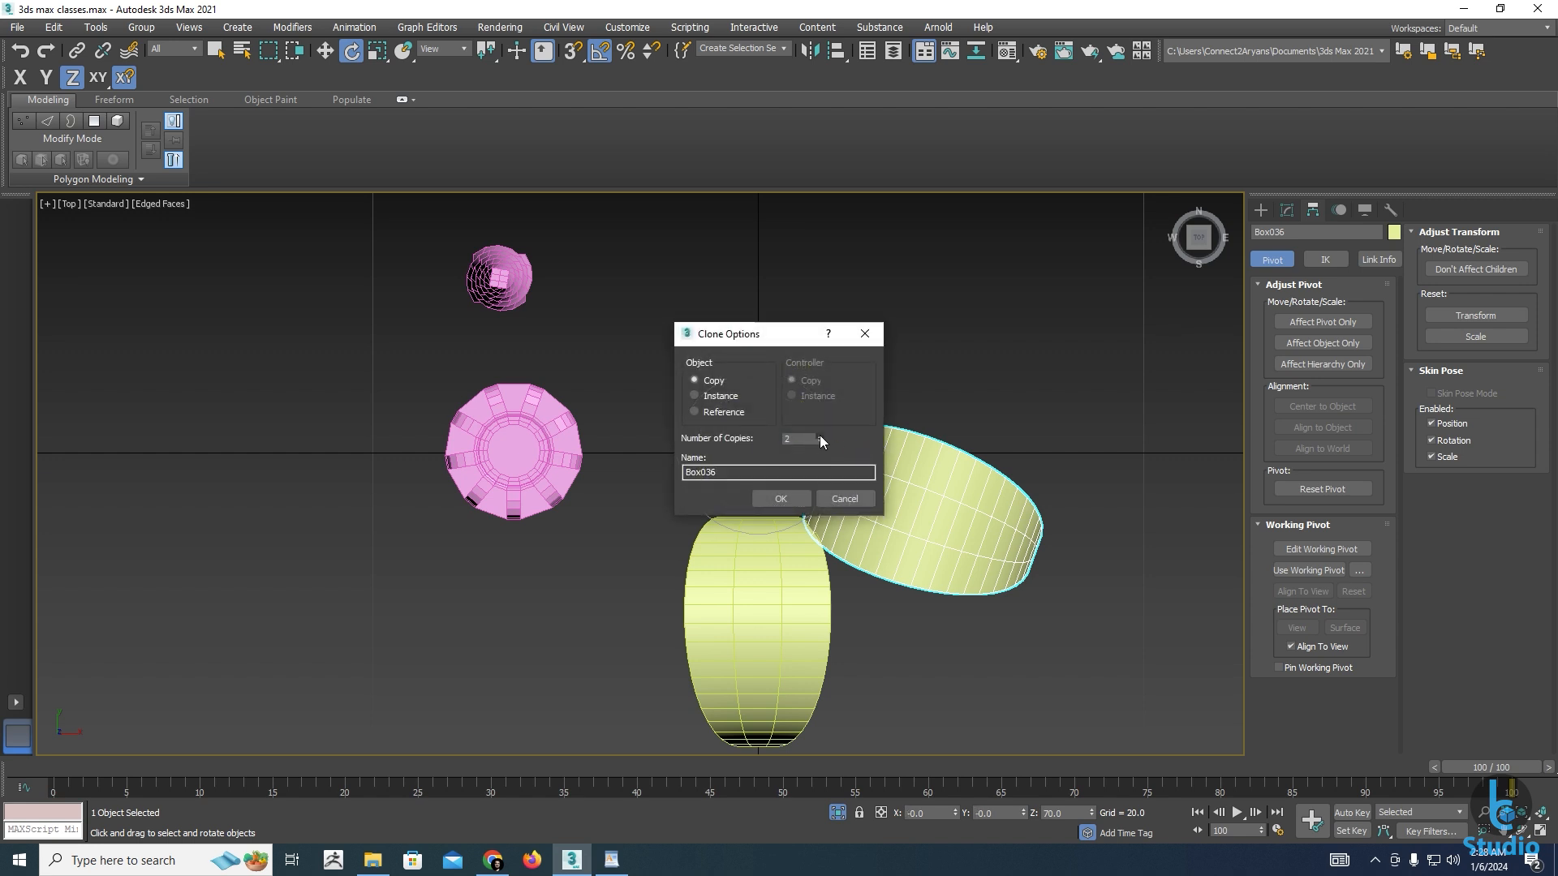
click(794, 496)
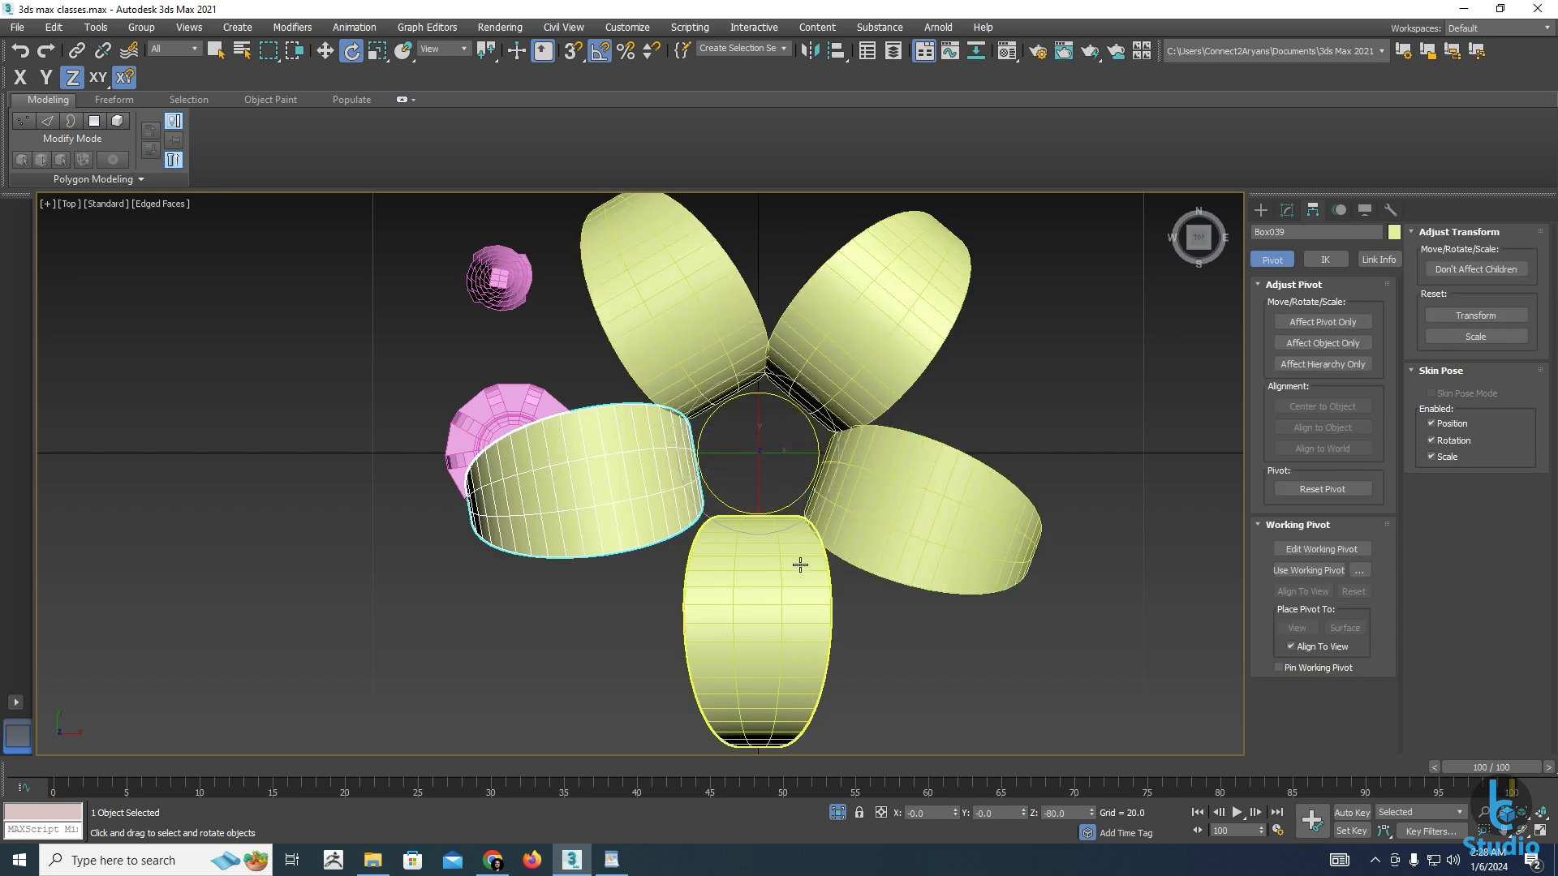
Shift the last petal copy, Box039, along Y to about -0.515 to adjust its spacing
drag(810, 495, 677, 602)
alt+middle_drag(714, 626, 607, 420)
click(1286, 212)
key(w)
click(607, 410)
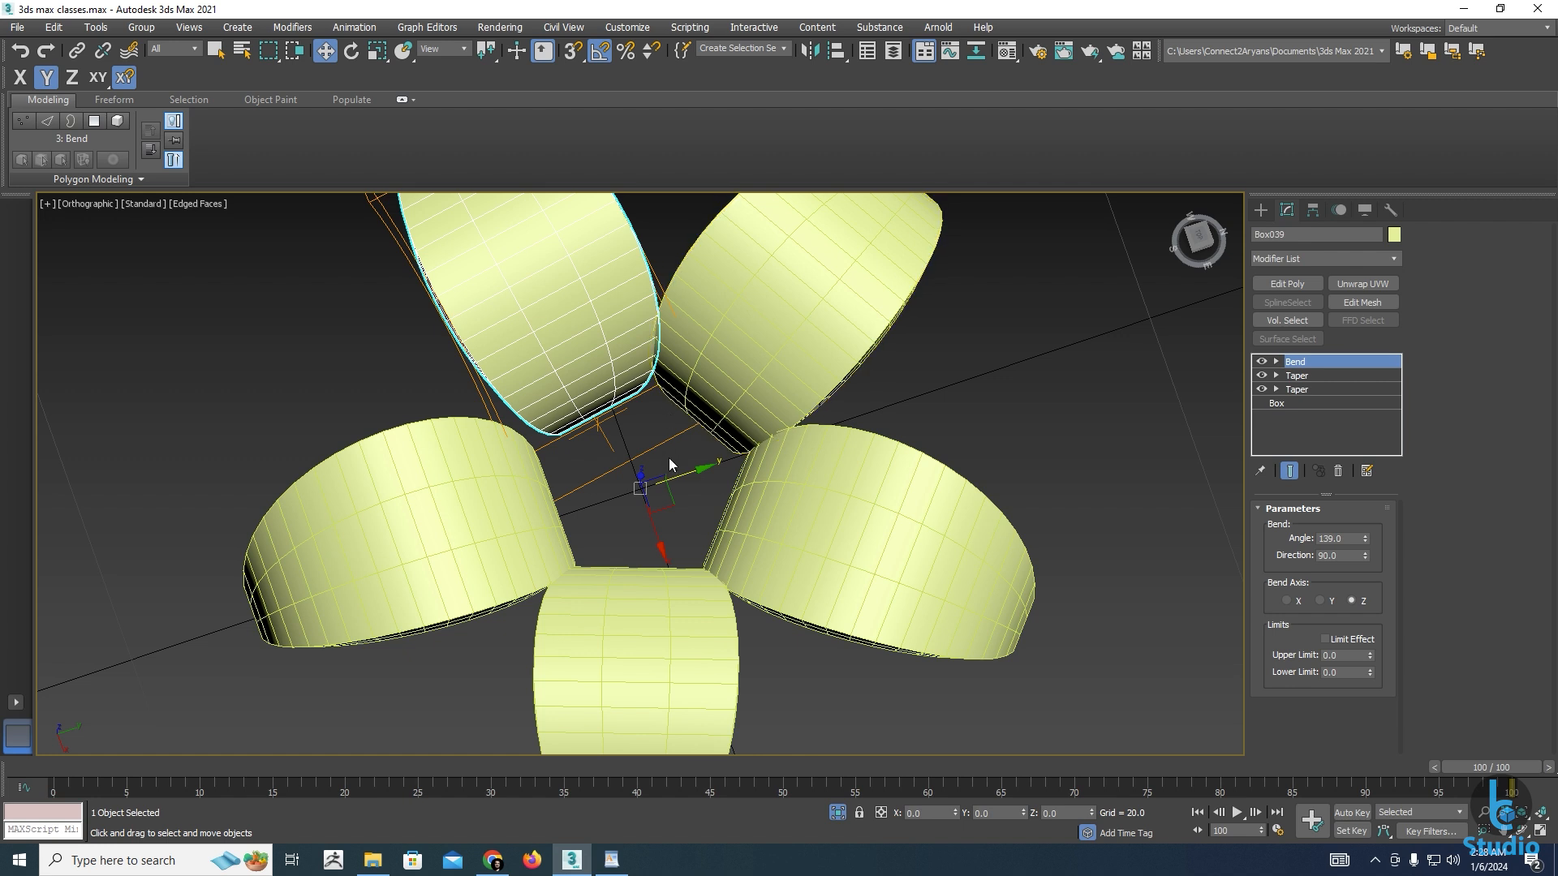
drag(677, 477, 664, 483)
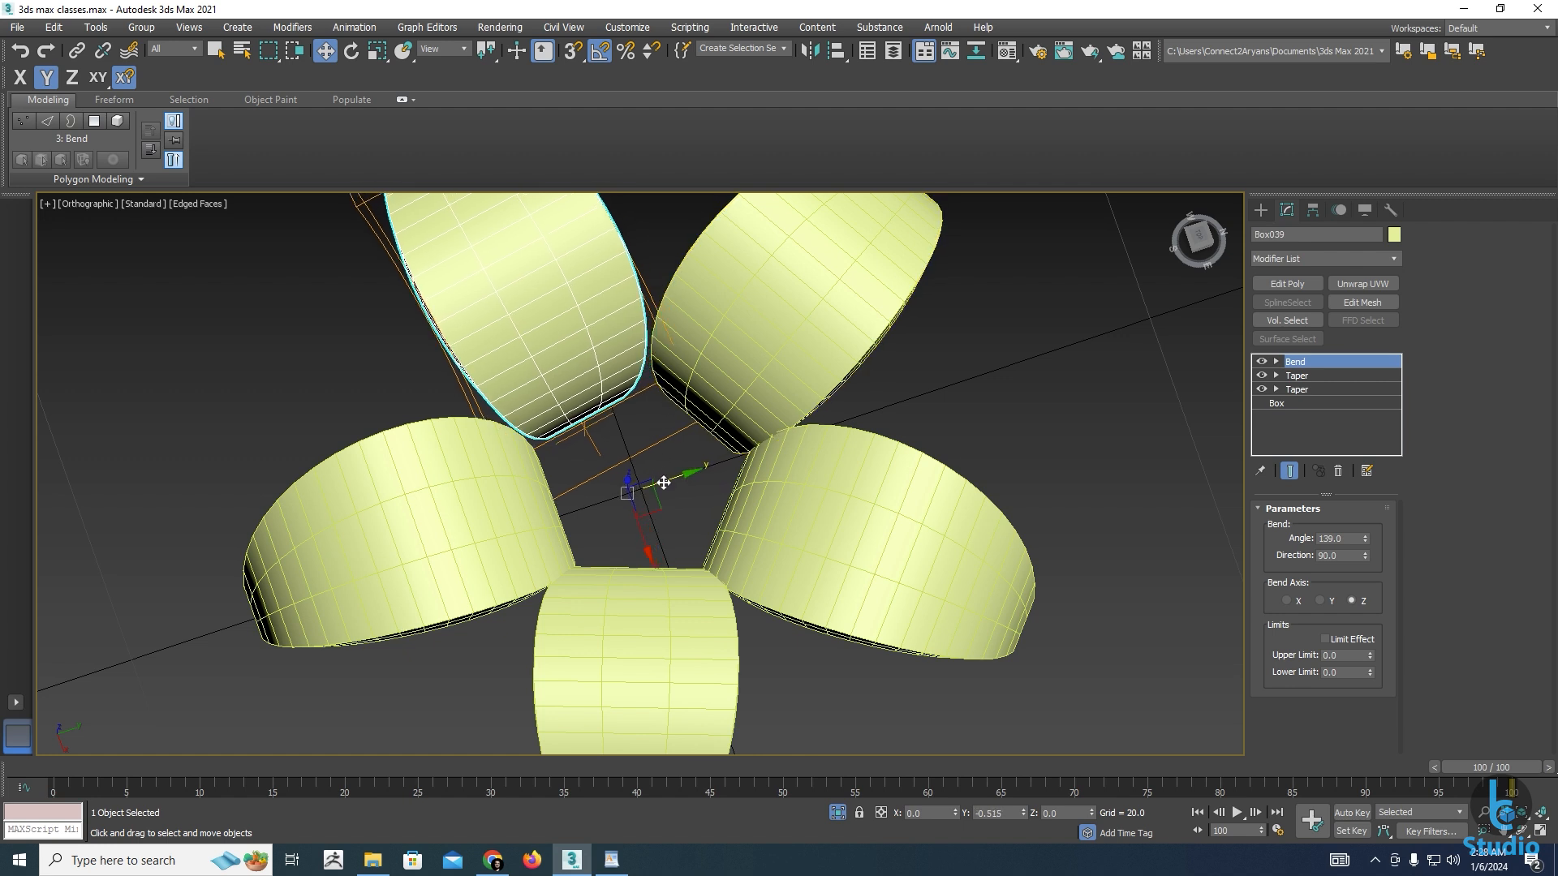
Shift the neighbouring petal, Box038, in the XY plane to about X -0.289, Y 0.079
click(717, 374)
alt+middle_drag(725, 418, 769, 449)
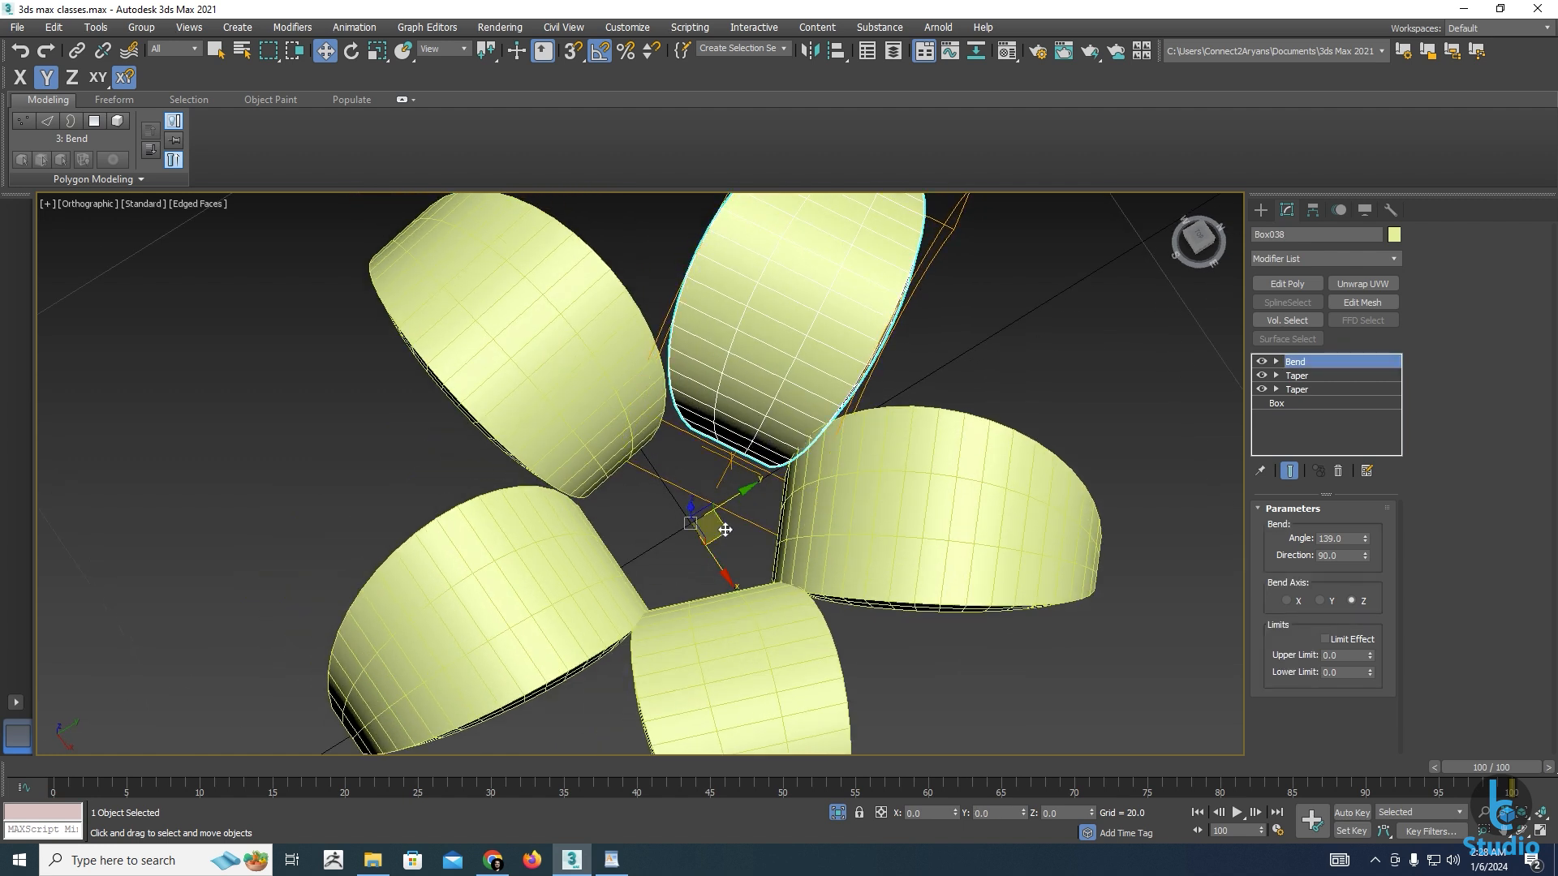
drag(725, 529, 723, 522)
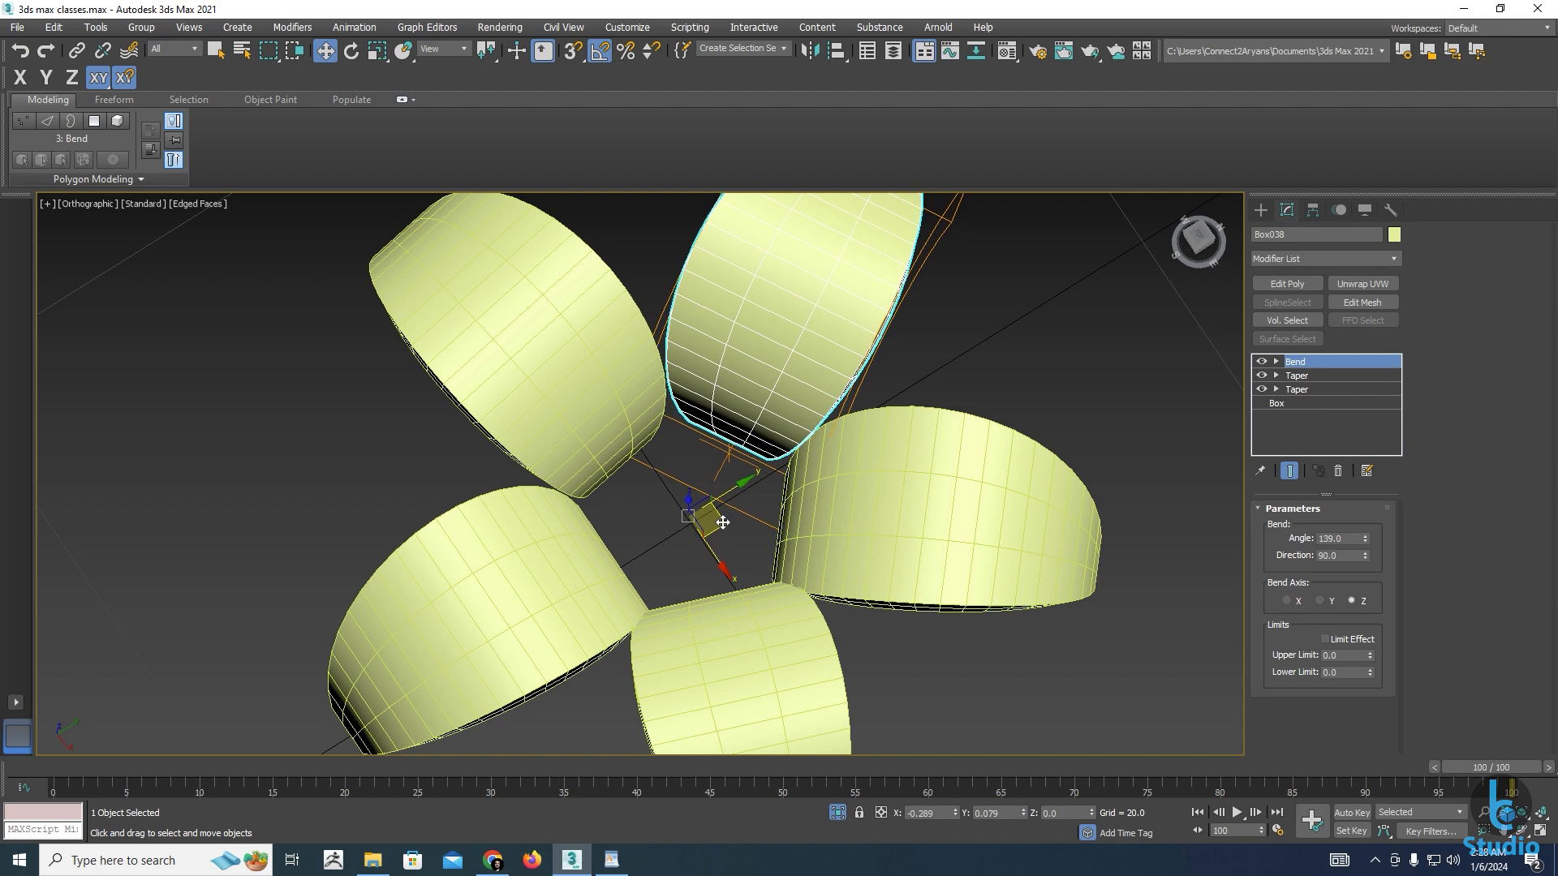
alt+middle_drag(723, 522, 788, 526)
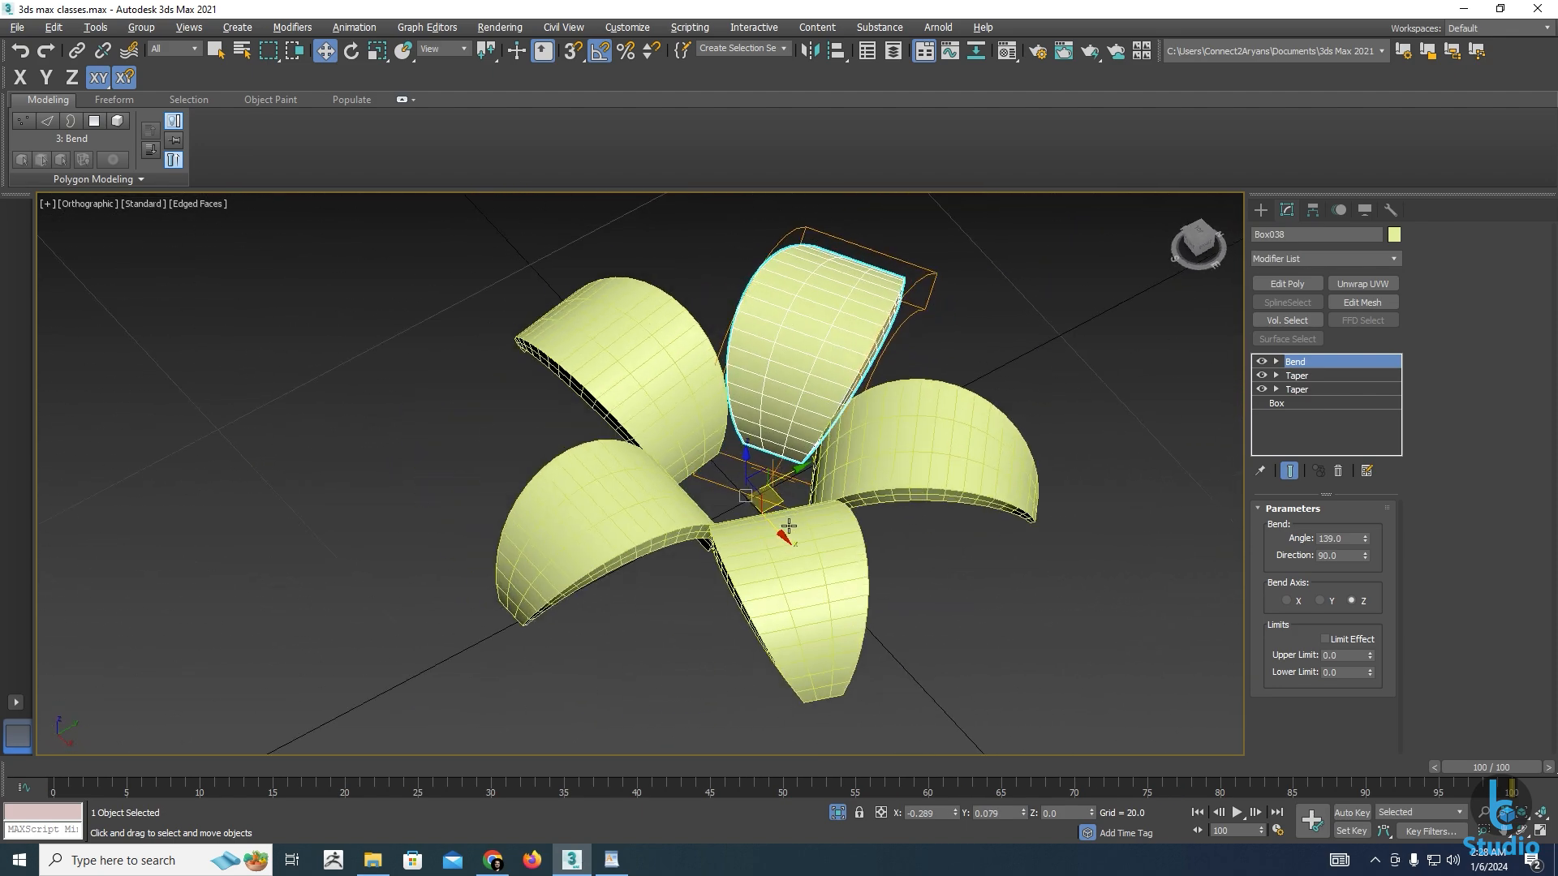
Create a sphere with a radius of about 3.543 at the centre of the petals, working in the Top view
click(1260, 209)
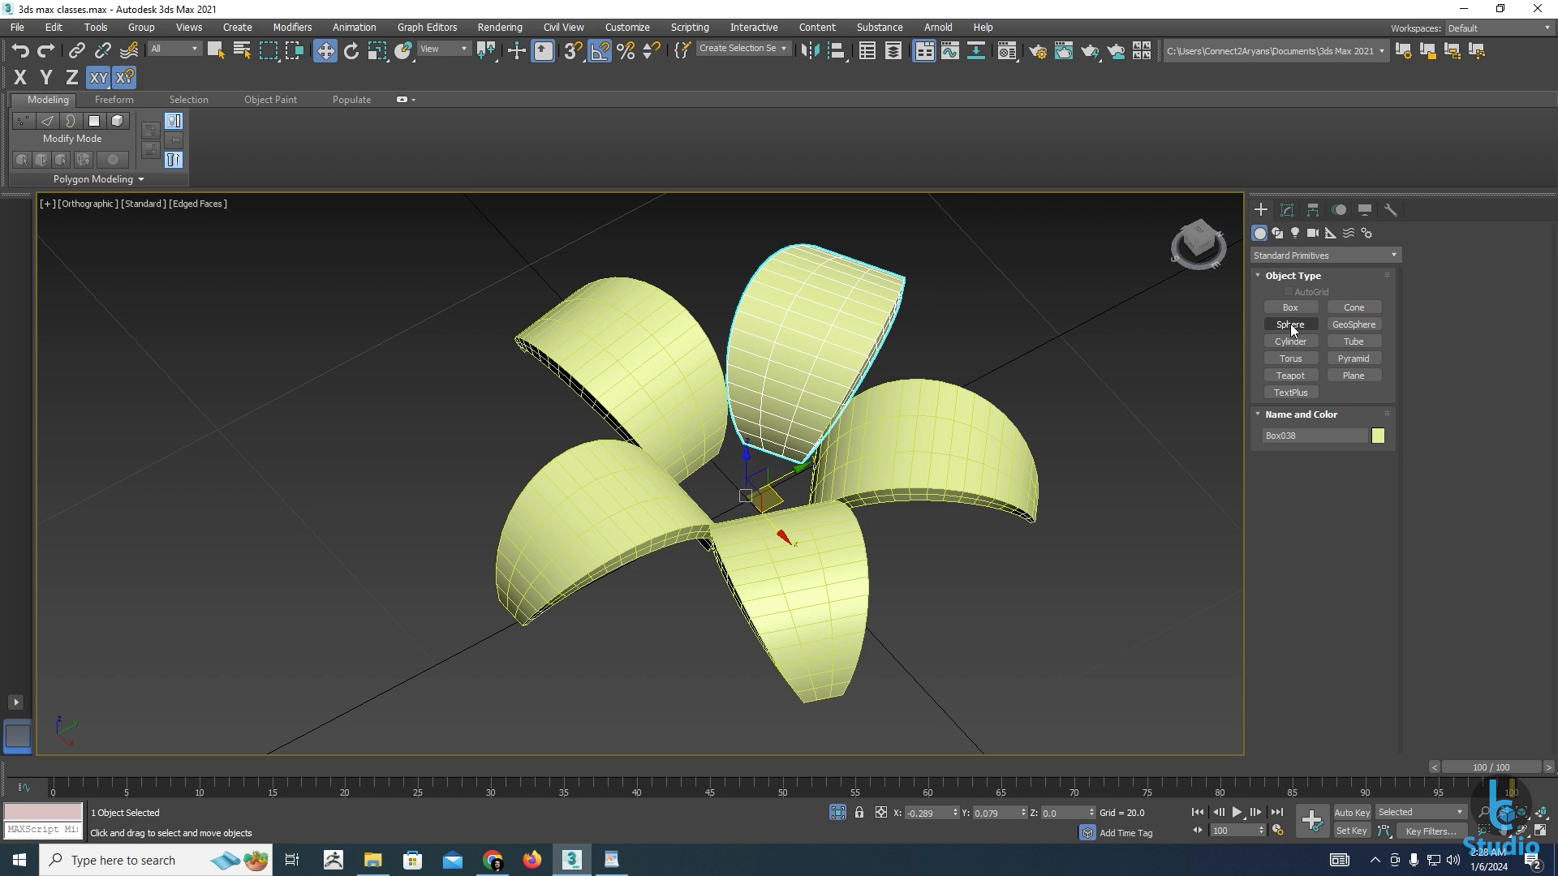
click(1290, 324)
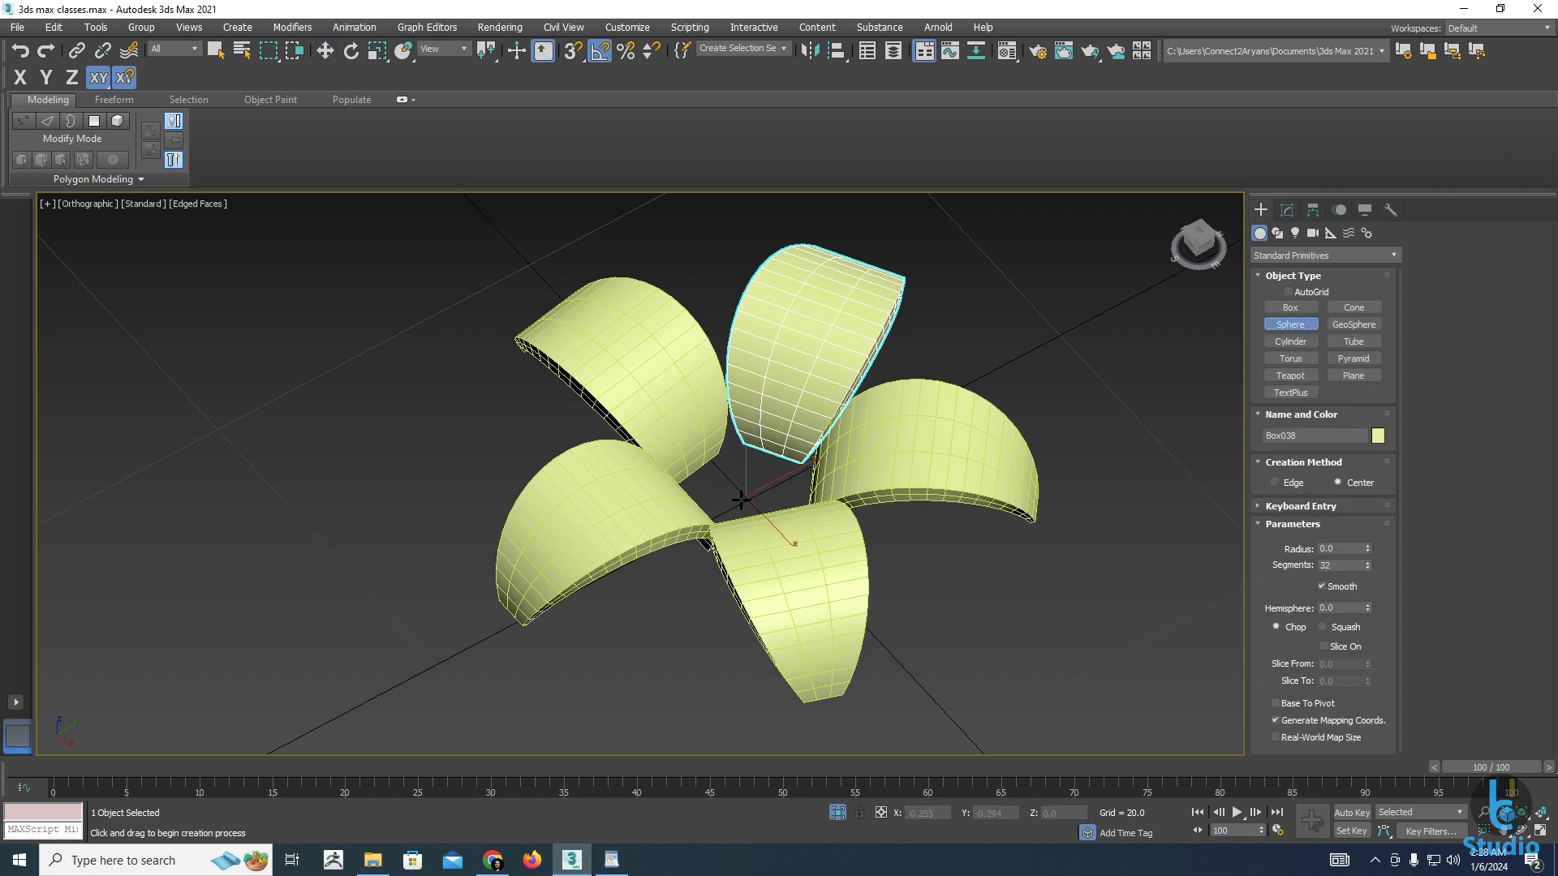
key(t)
scroll(737, 497, up, 10)
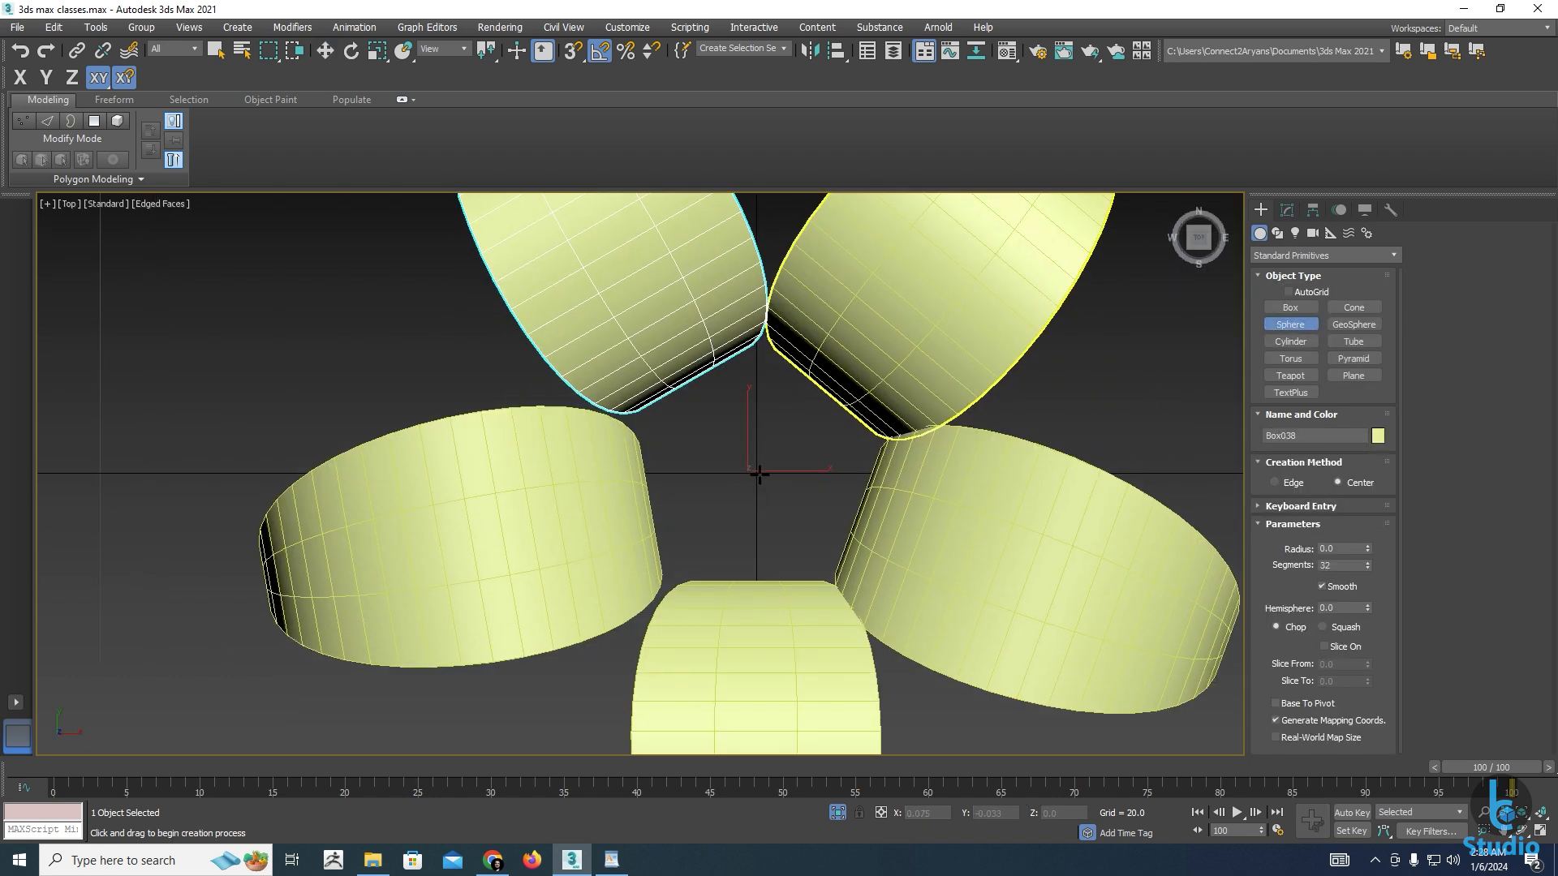
drag(758, 474, 823, 531)
key(w)
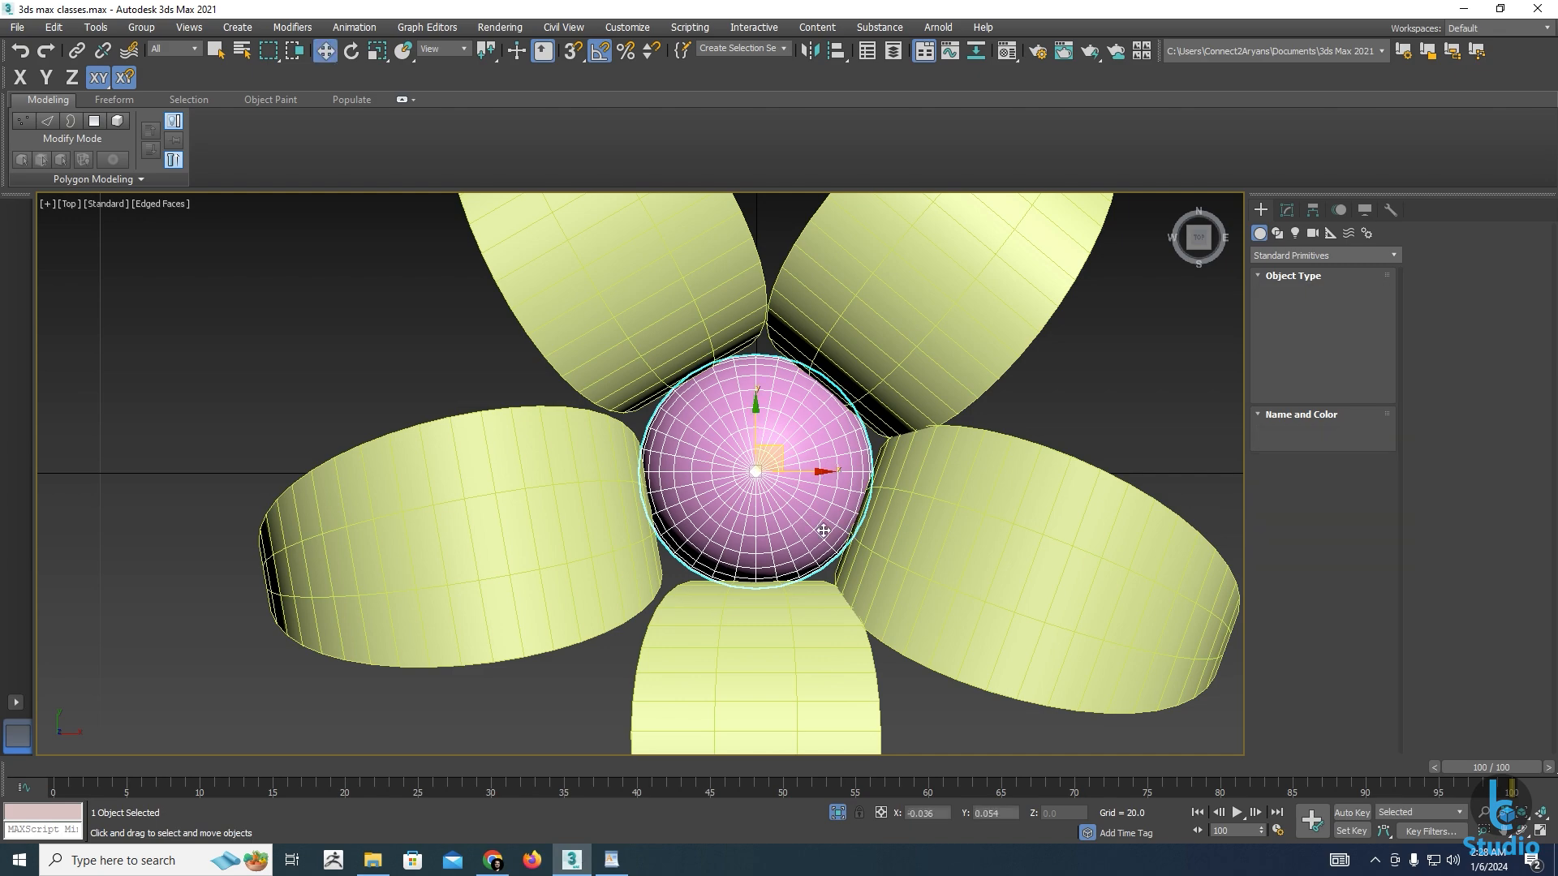
Raise the sphere slightly along Z so it sits higher between the petals
alt+middle_drag(823, 530, 941, 414)
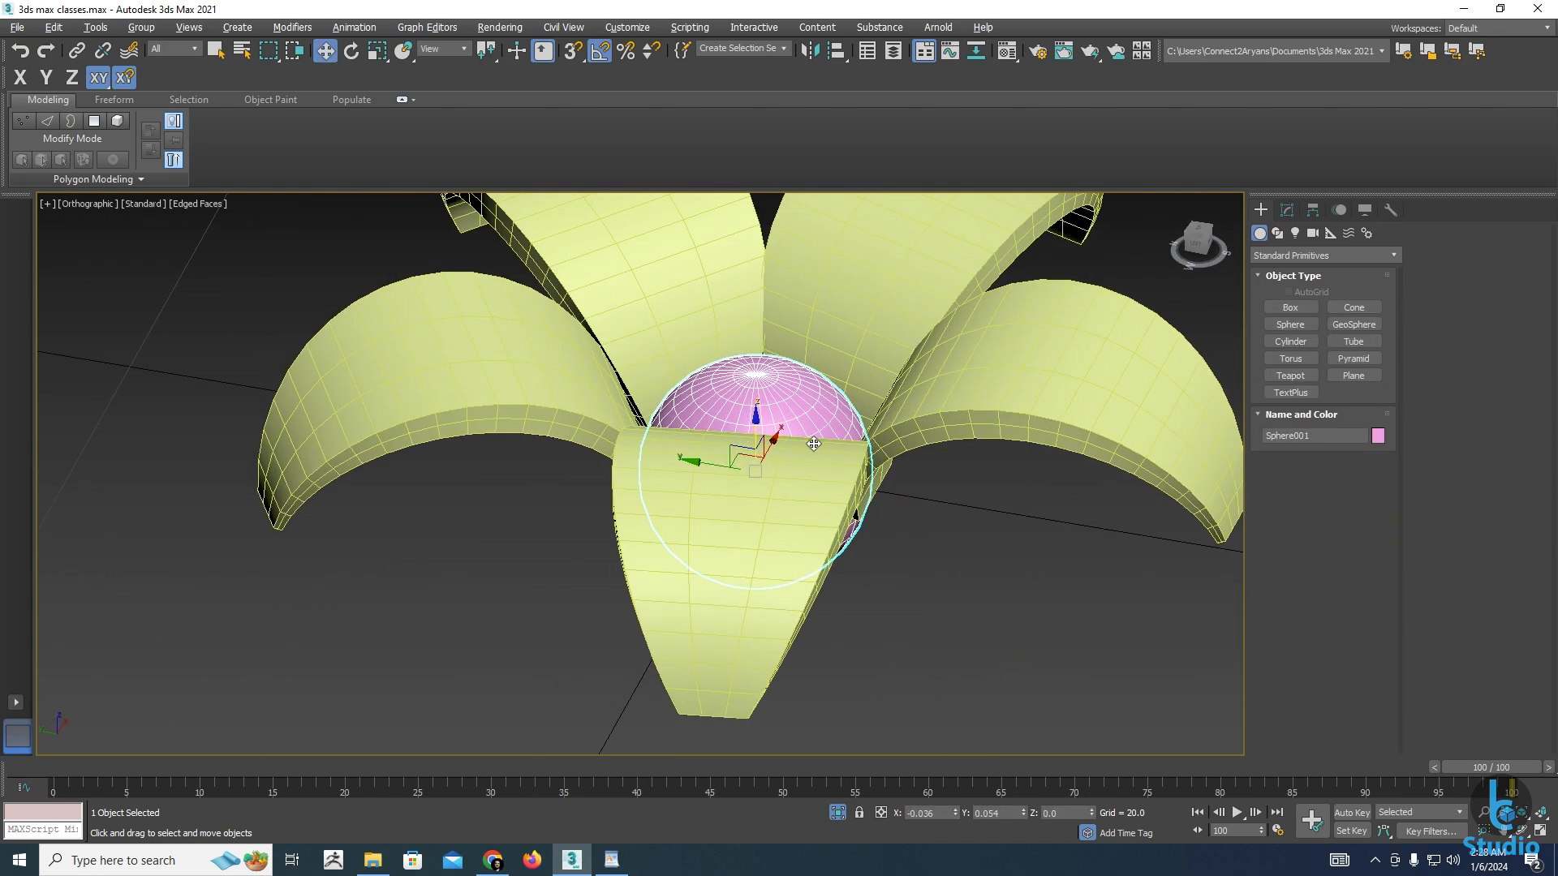
click(1293, 210)
middle_drag(798, 412, 767, 458)
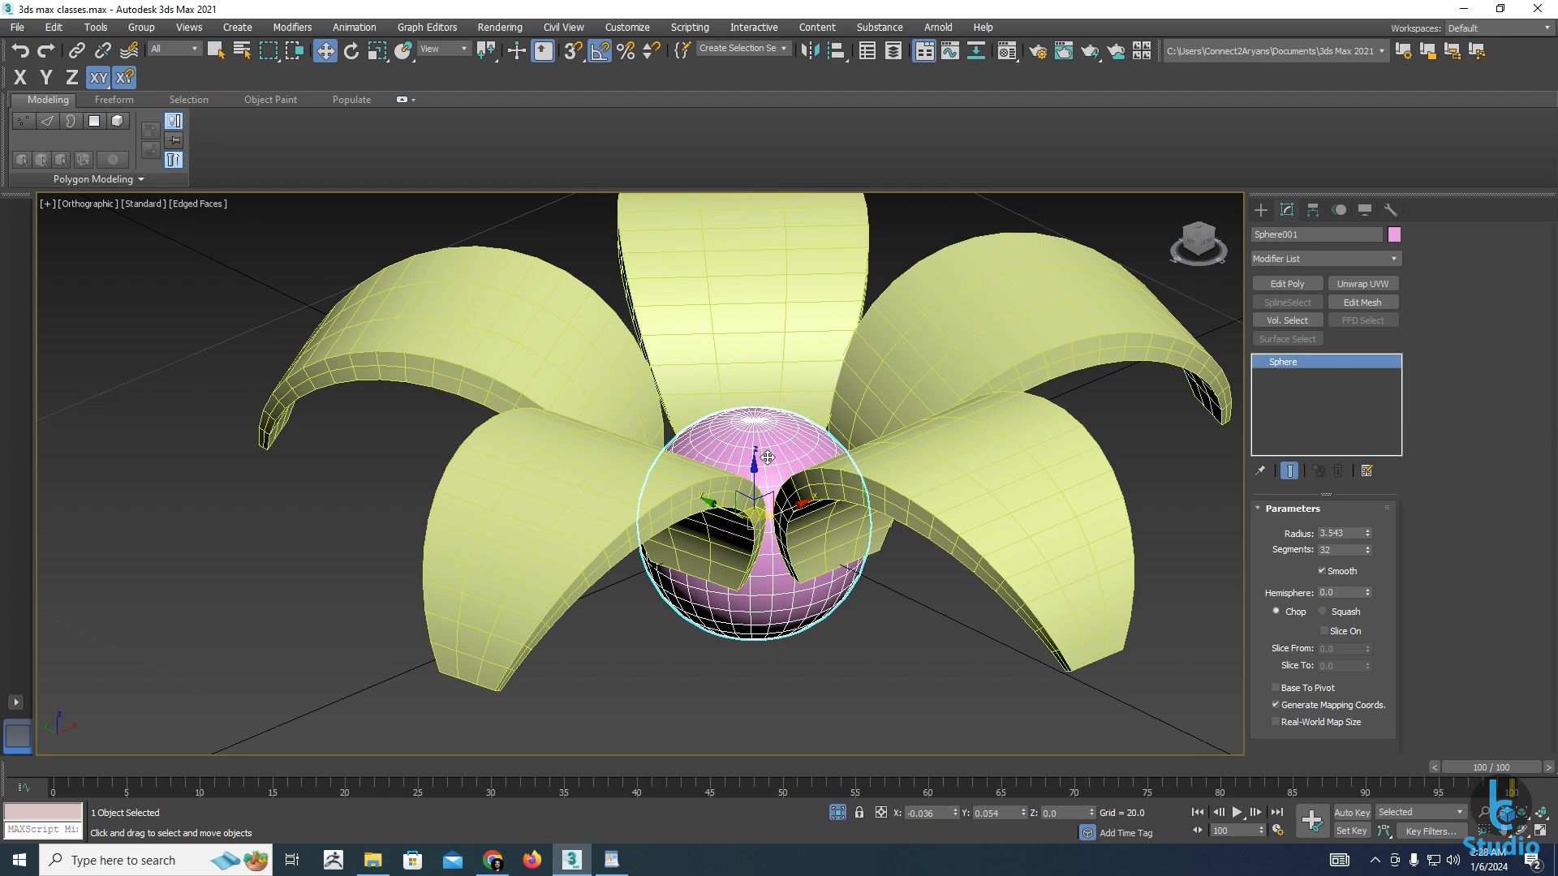
alt+middle_drag(775, 537, 755, 511)
scroll(750, 519, down, 4)
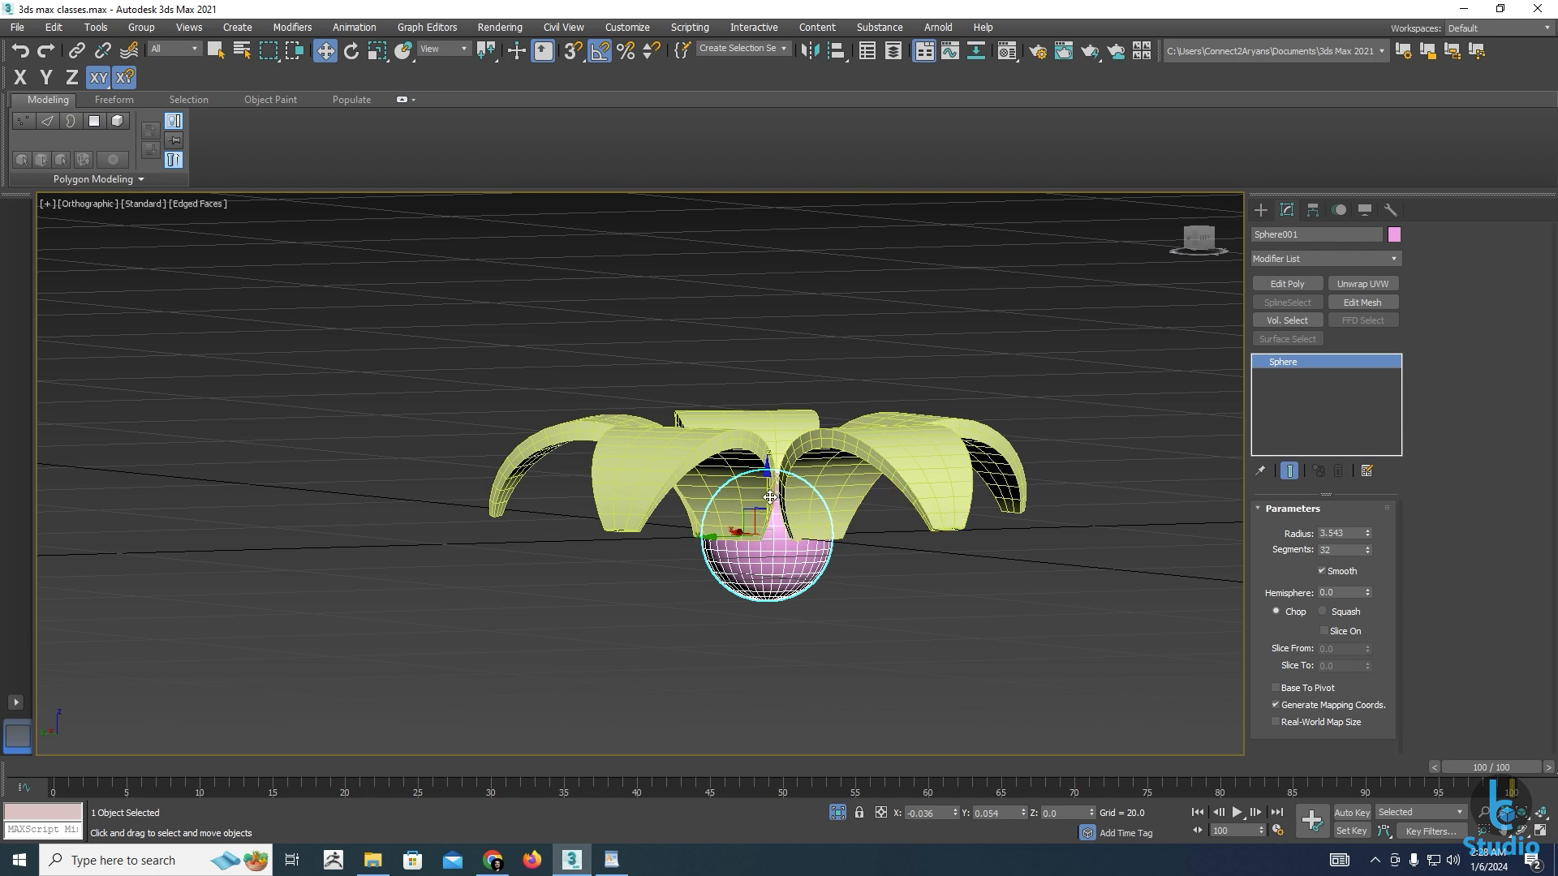
drag(767, 494, 767, 466)
alt+middle_drag(767, 466, 974, 520)
Select the petal Box038 at the back of the flower for further modification
click(1046, 454)
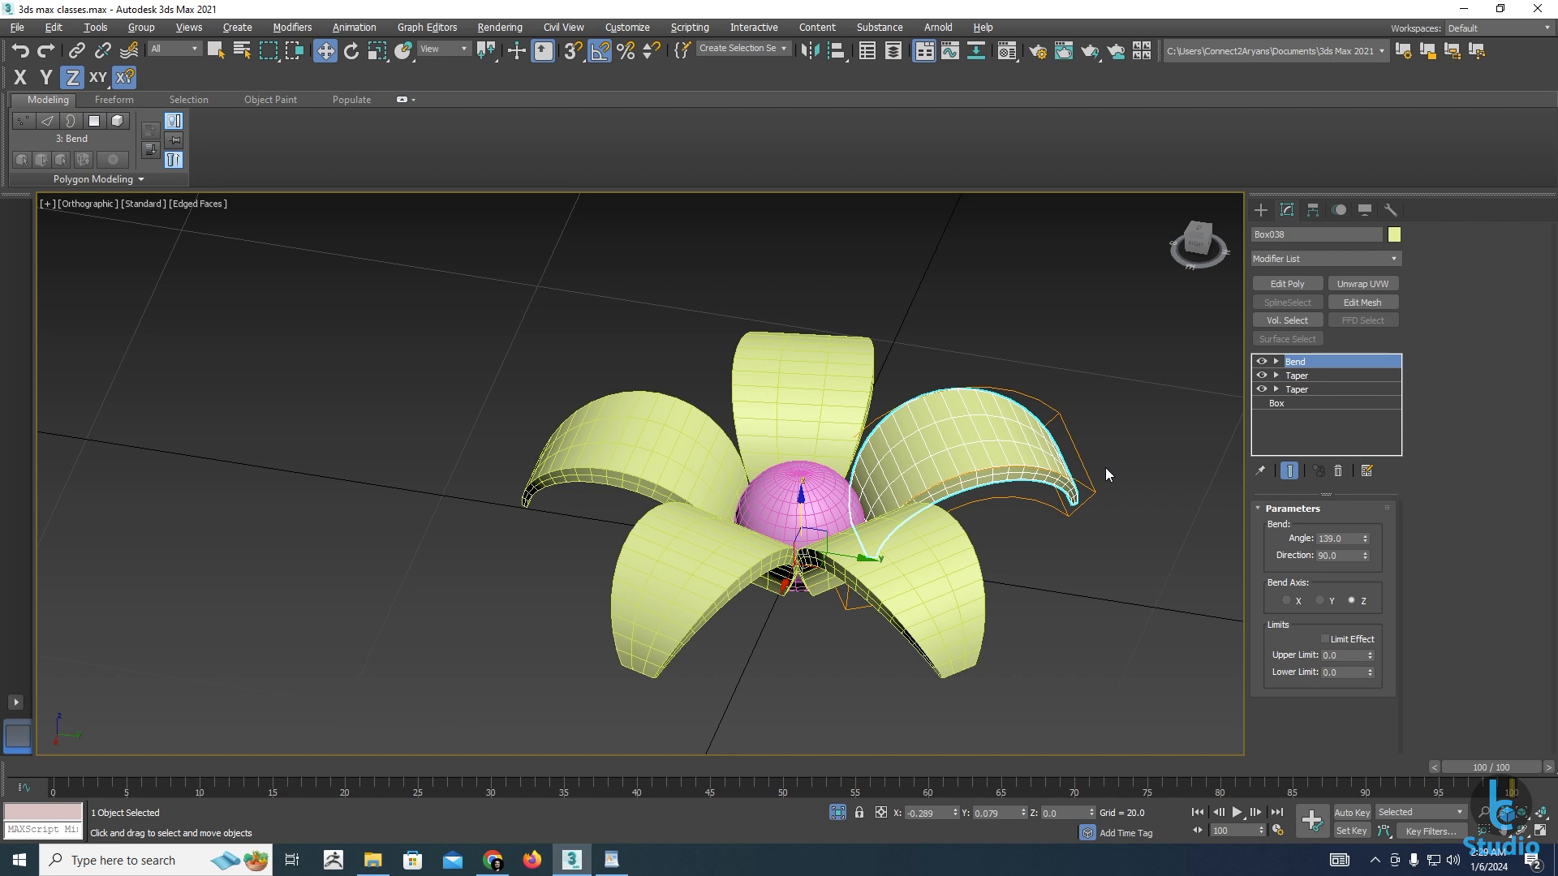
scroll(983, 508, up, 3)
click(981, 499)
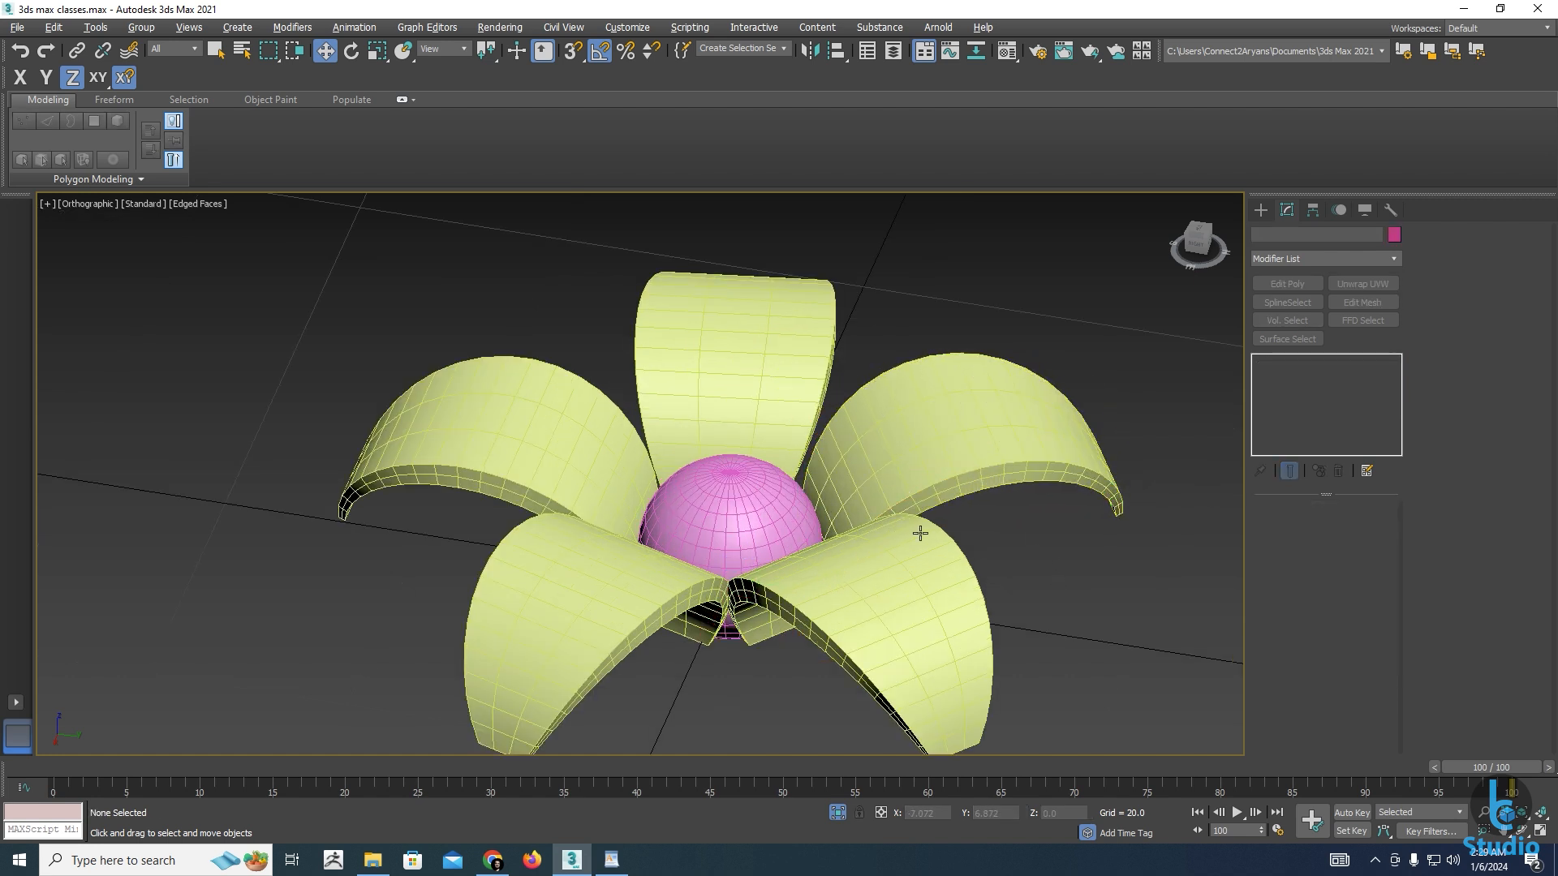
click(797, 613)
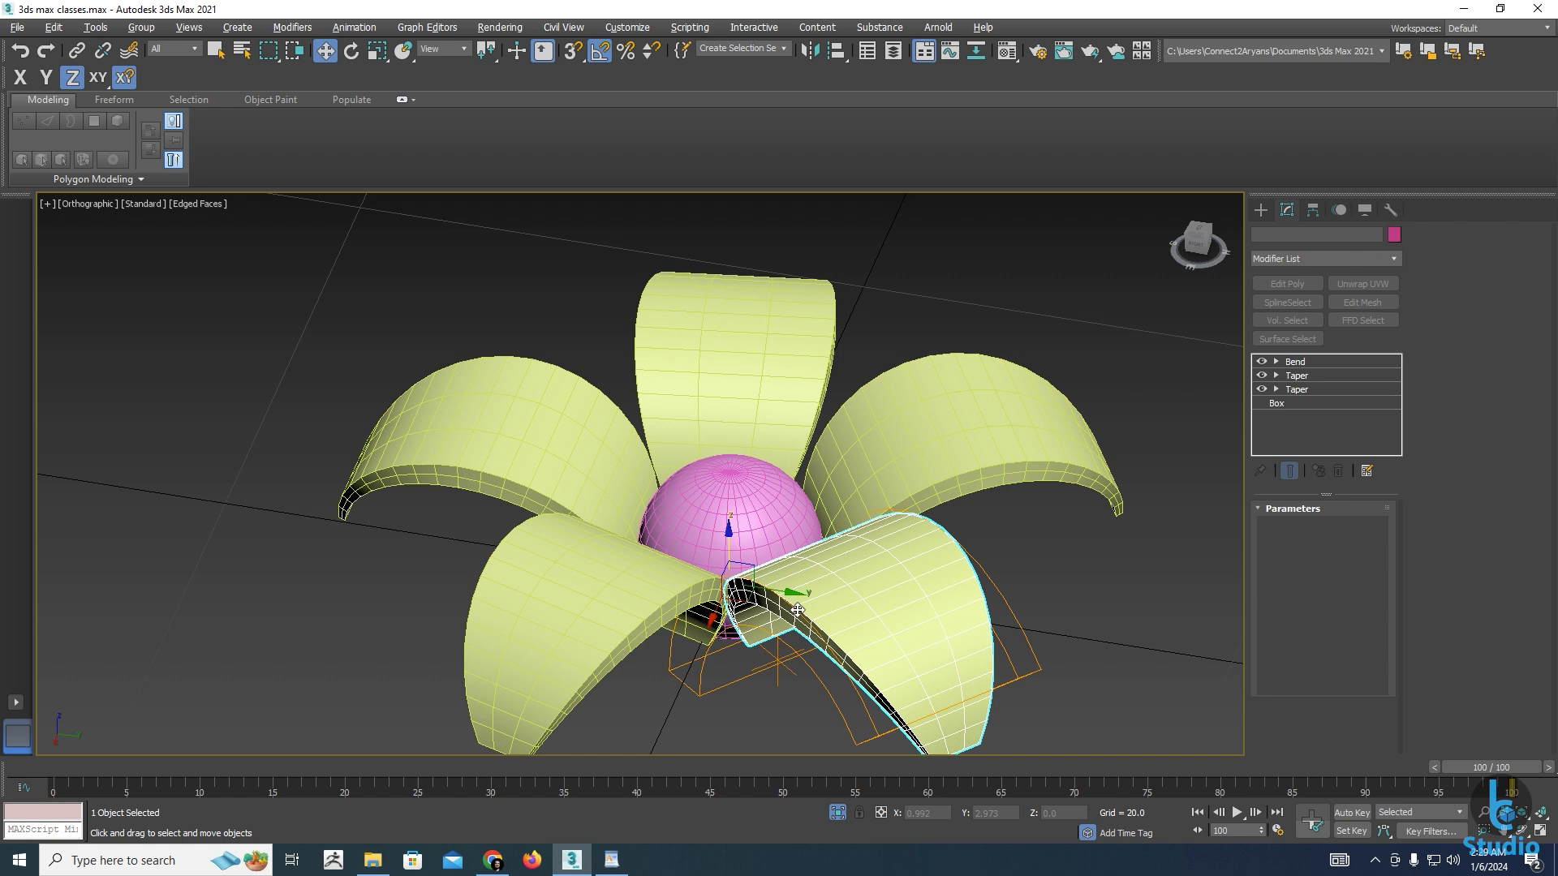
click(902, 467)
click(1395, 258)
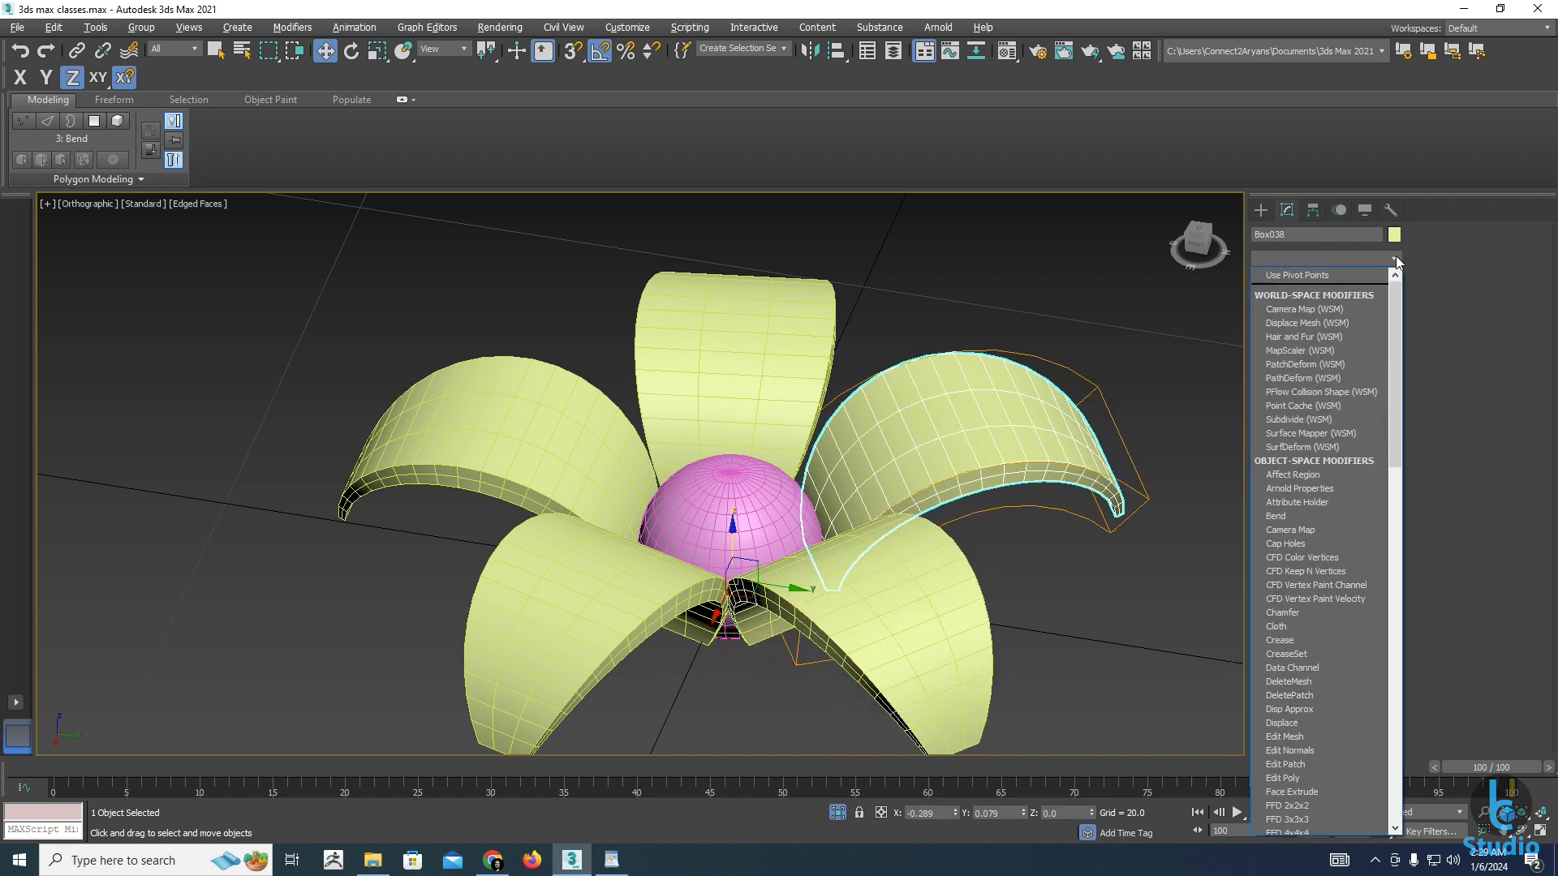
key(t)
key(u)
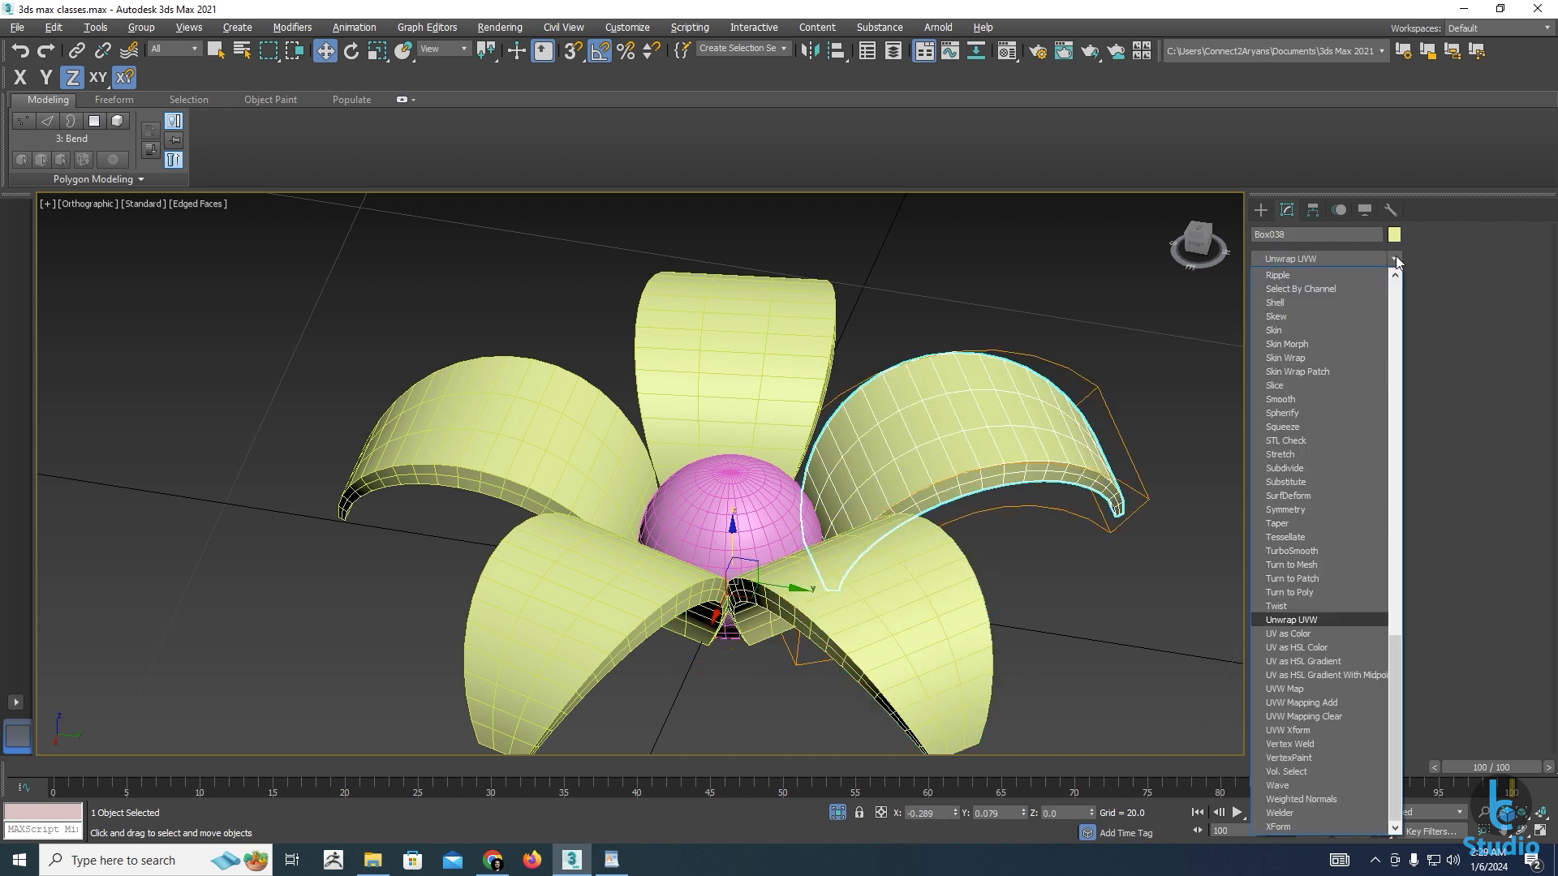
click(1395, 258)
Apply a TurboSmooth modifier on top of the petal's Bend
click(1395, 258)
key(t)
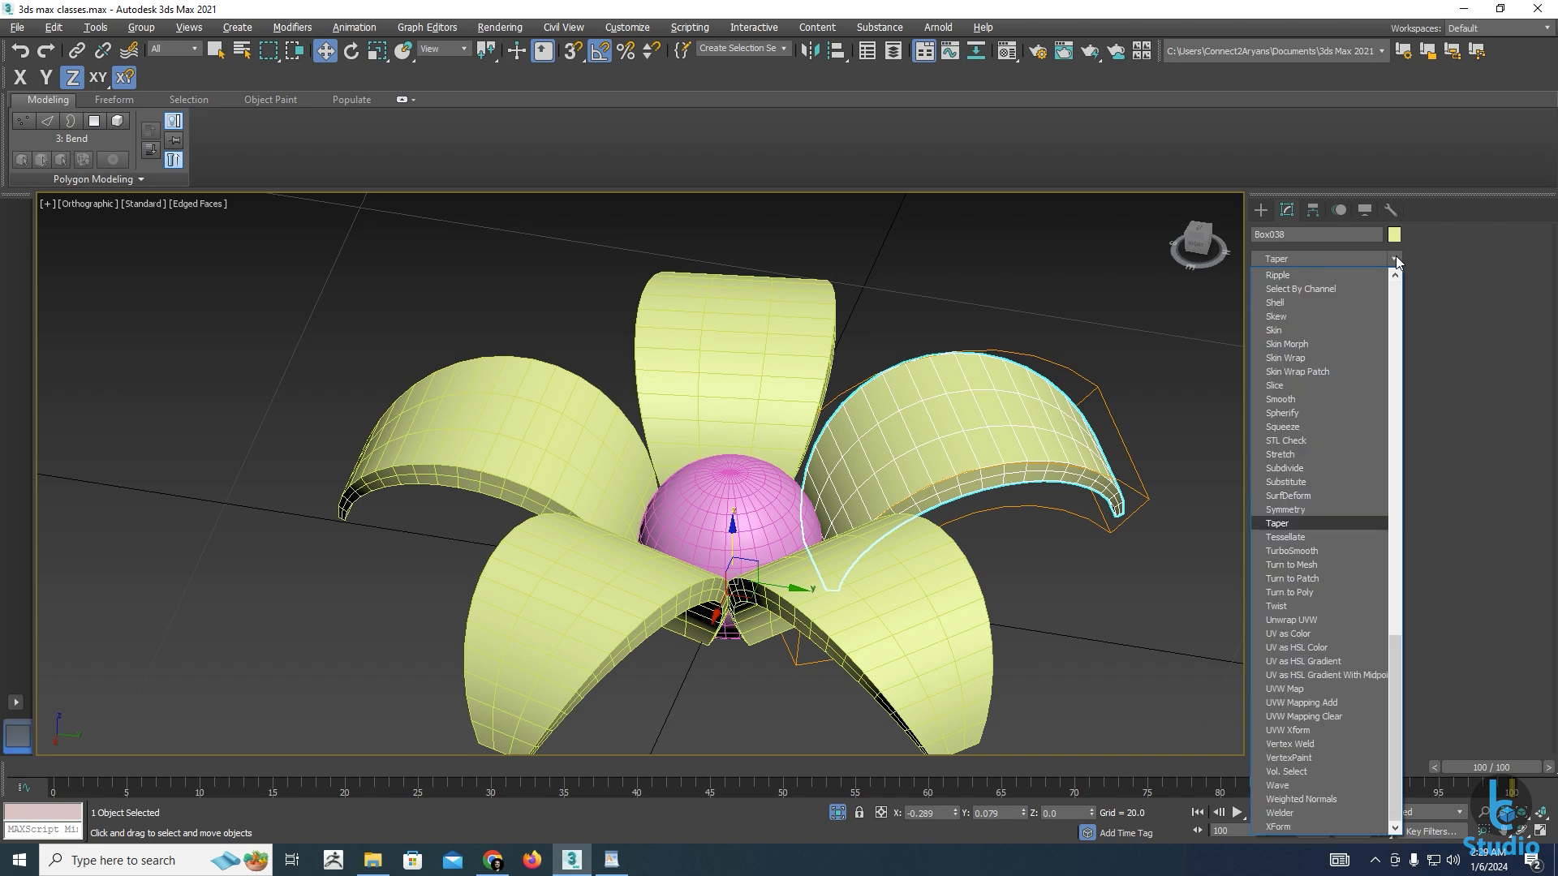
key(u)
key(Return)
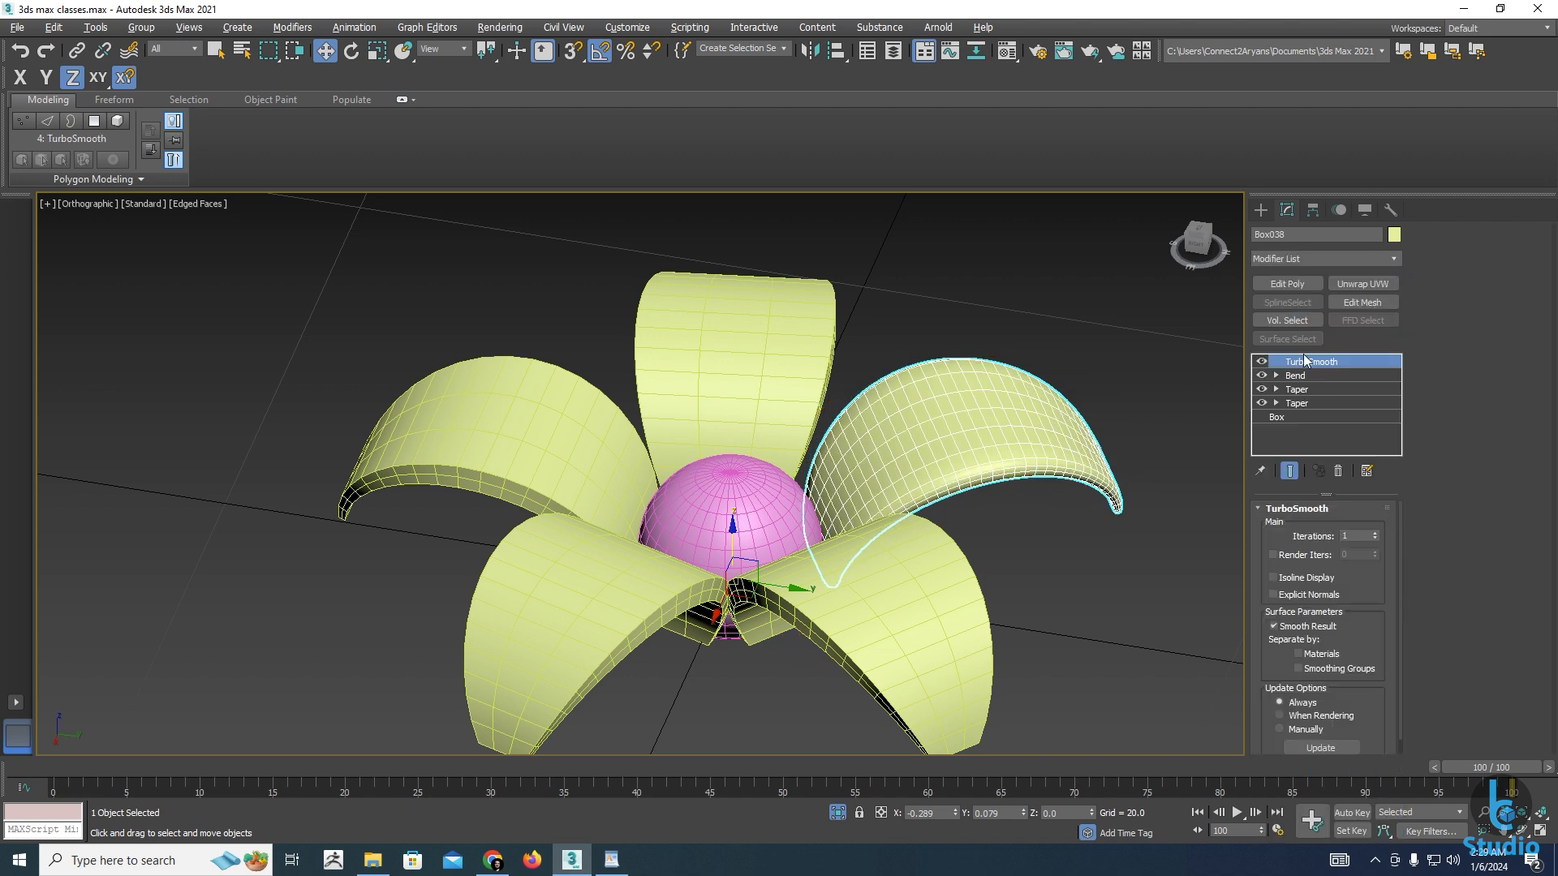
Select petal Box038 and temporarily turn off its TurboSmooth and Bend modifiers to work on the straight tapered shape
click(1107, 591)
alt+middle_drag(1005, 640, 841, 602)
click(1006, 596)
alt+middle_drag(1009, 630, 959, 623)
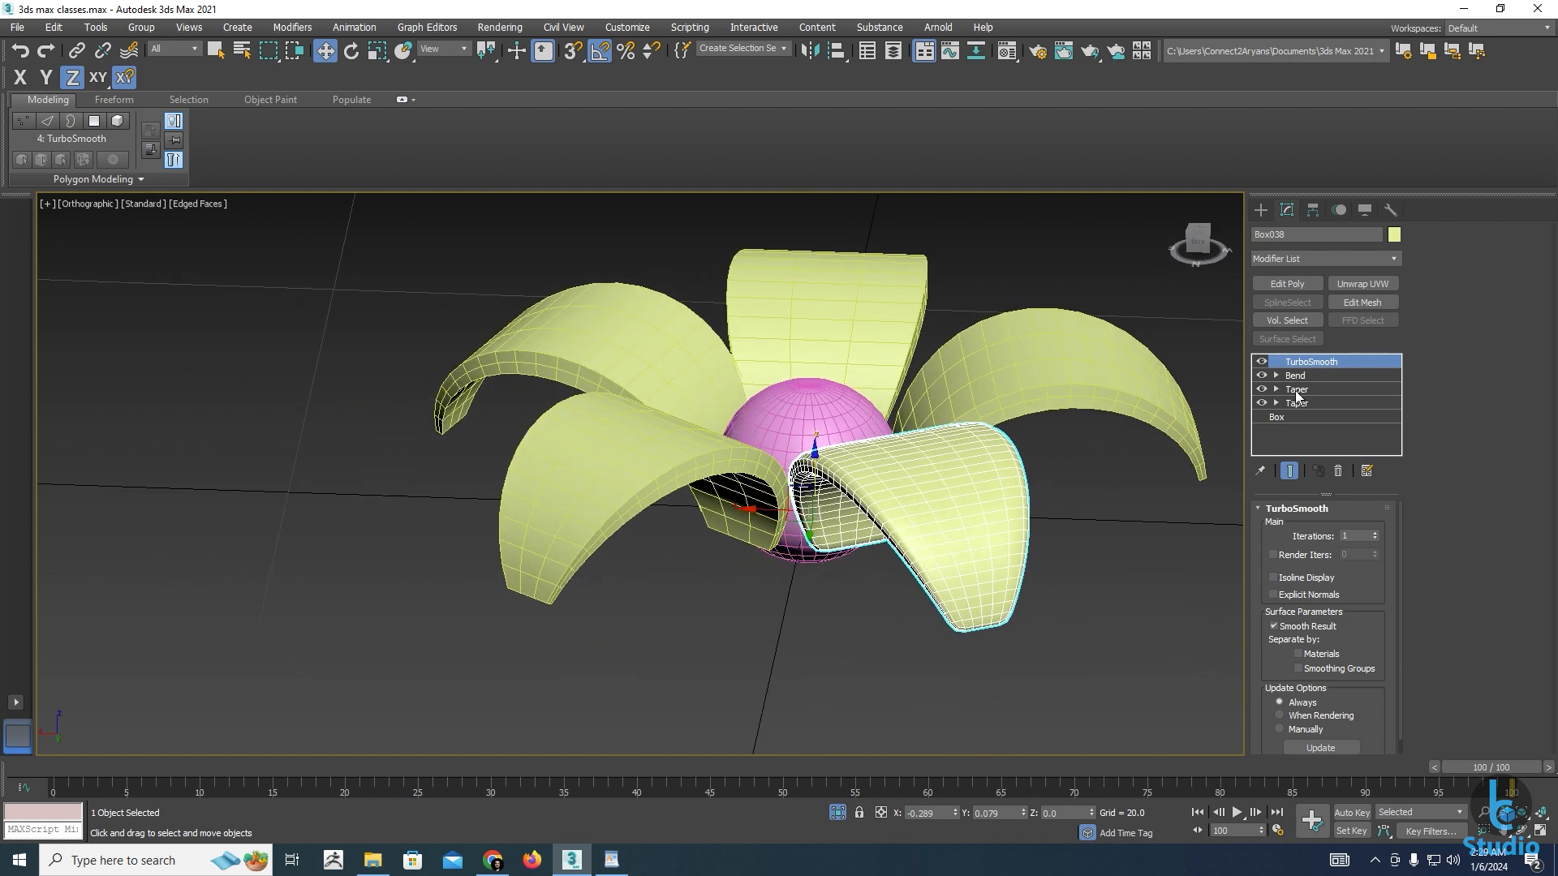
click(1295, 390)
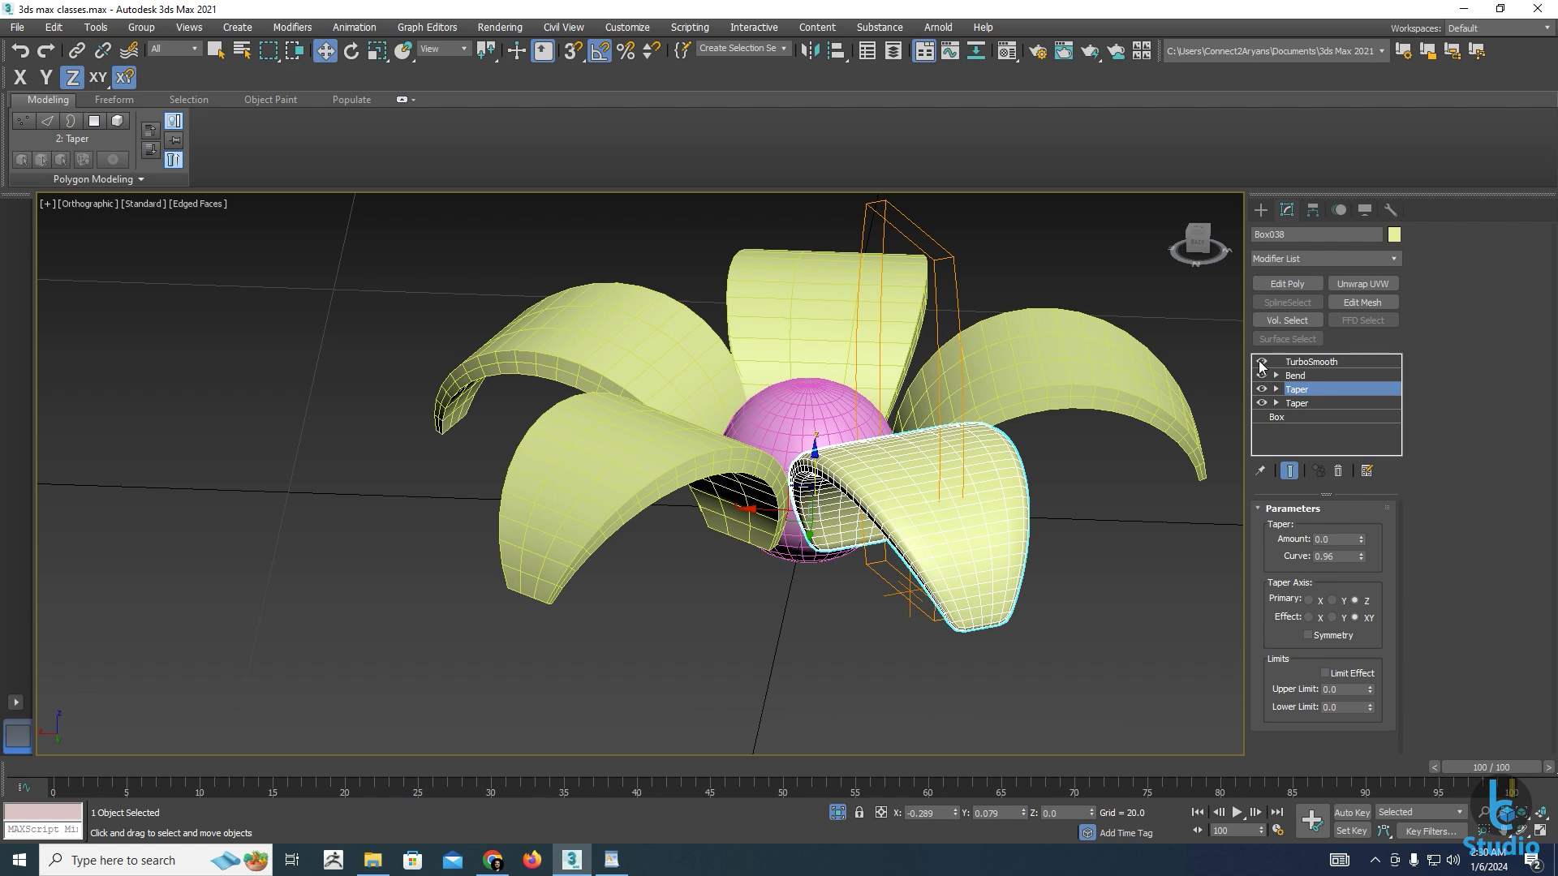
click(1261, 363)
click(1262, 376)
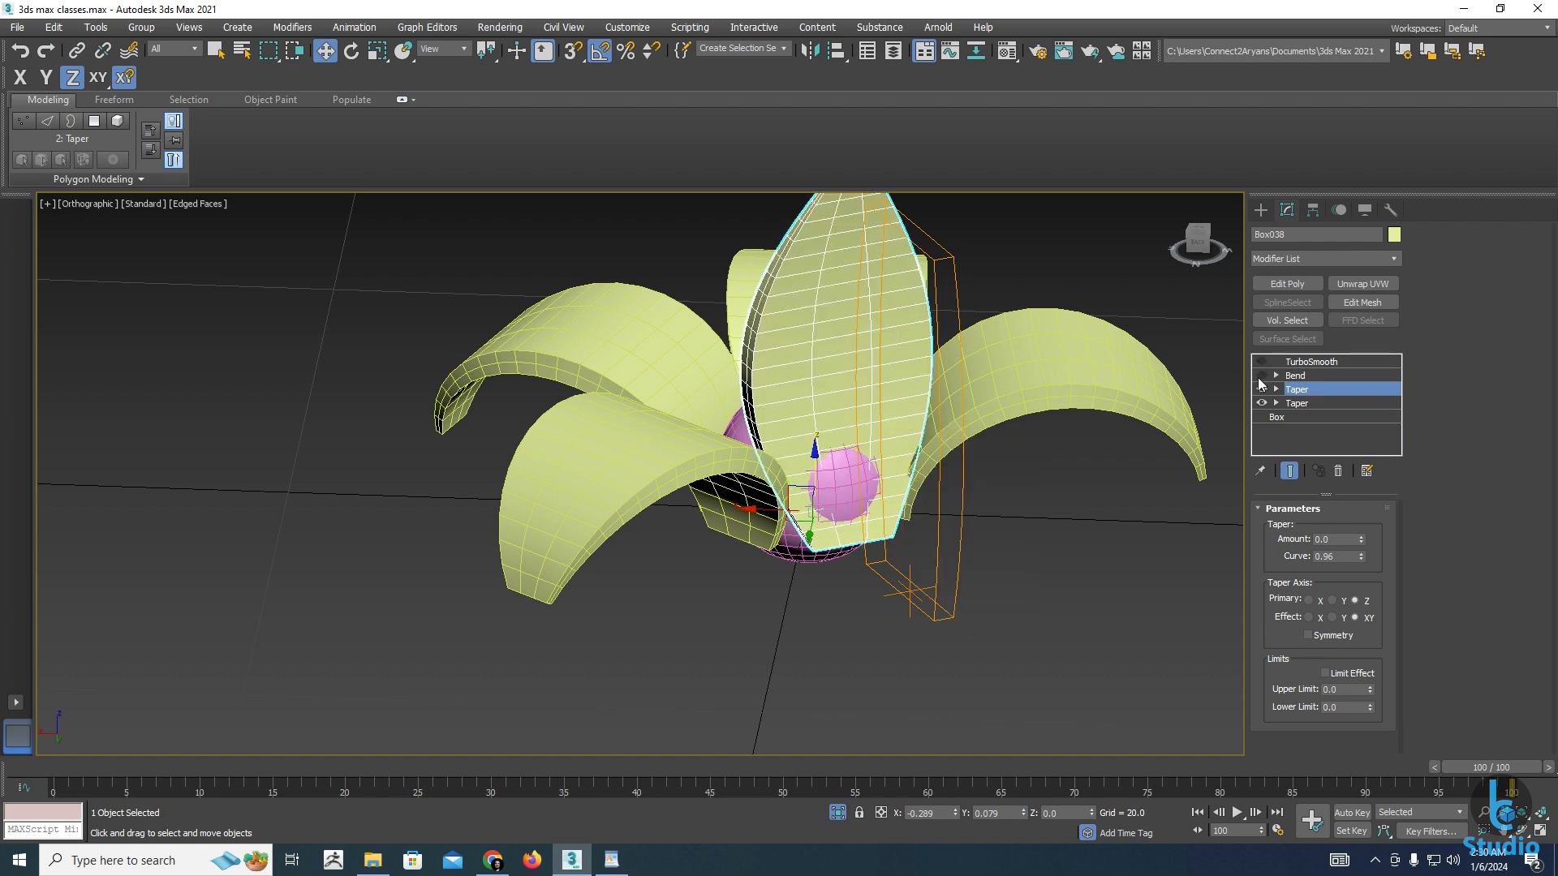
alt+middle_drag(933, 405, 994, 385)
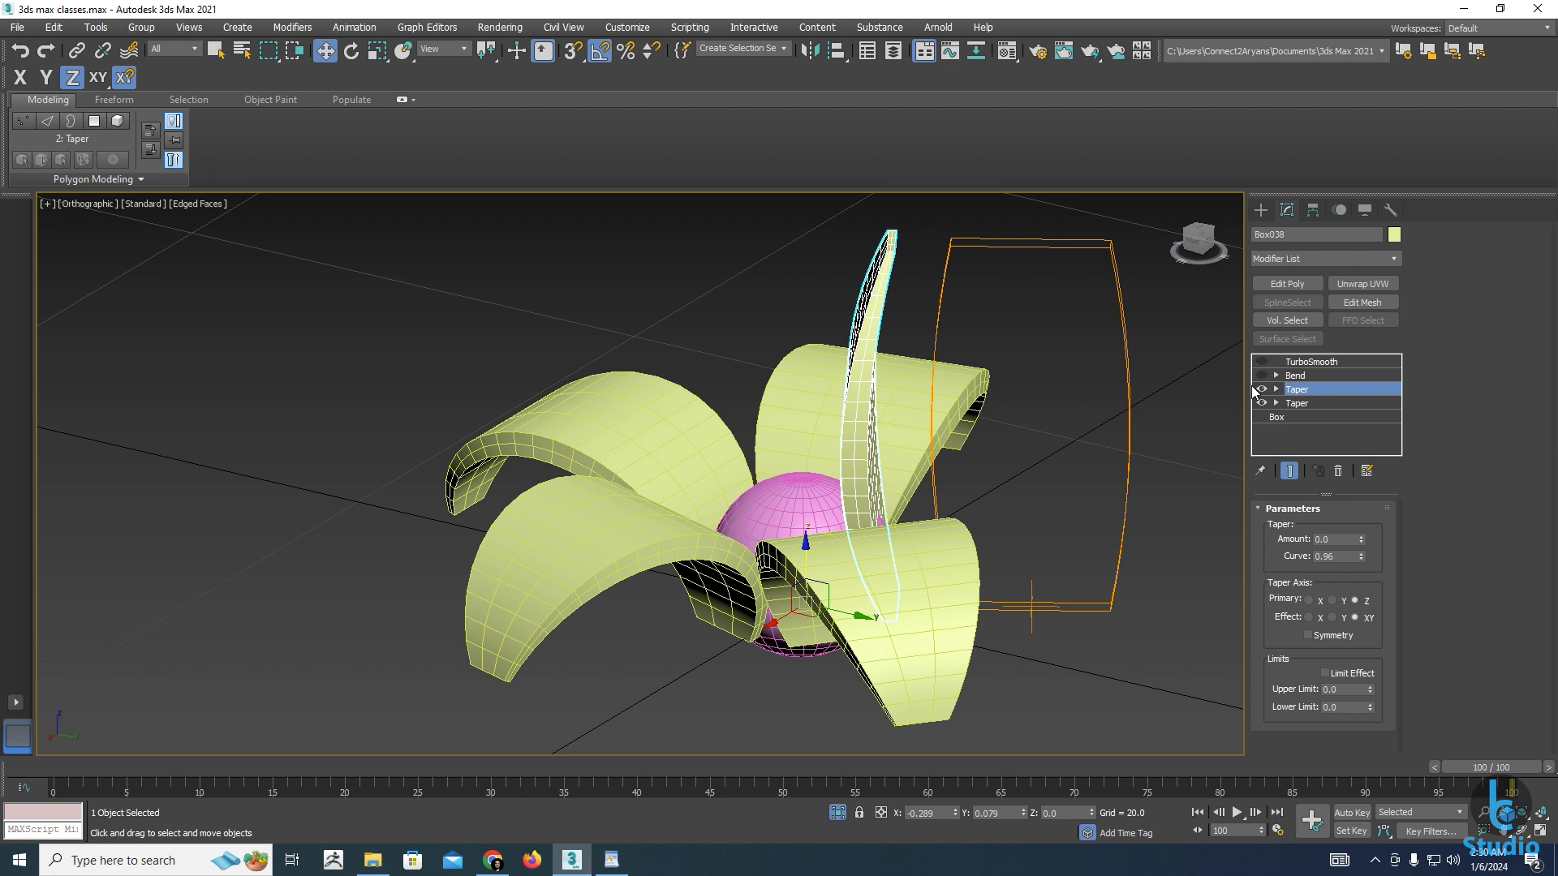
Set the Amount of the petal's lower Taper modifier to -0.96 to bring the tip to a point
click(1276, 390)
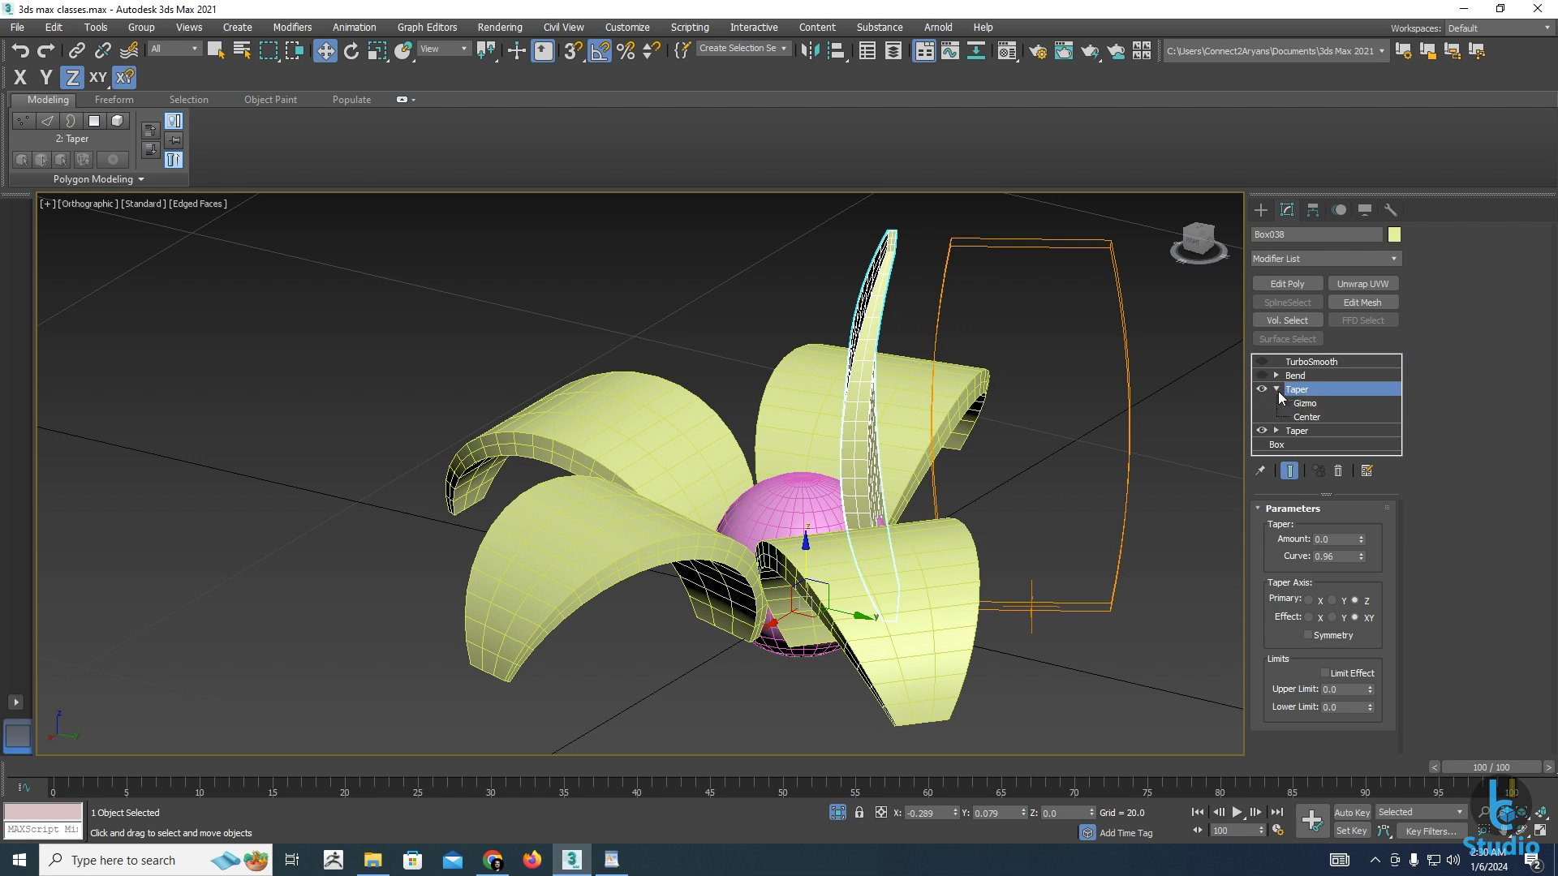
click(1277, 390)
drag(1361, 542, 1363, 554)
click(1298, 406)
alt+middle_drag(1063, 462, 849, 409)
middle_drag(850, 410, 886, 516)
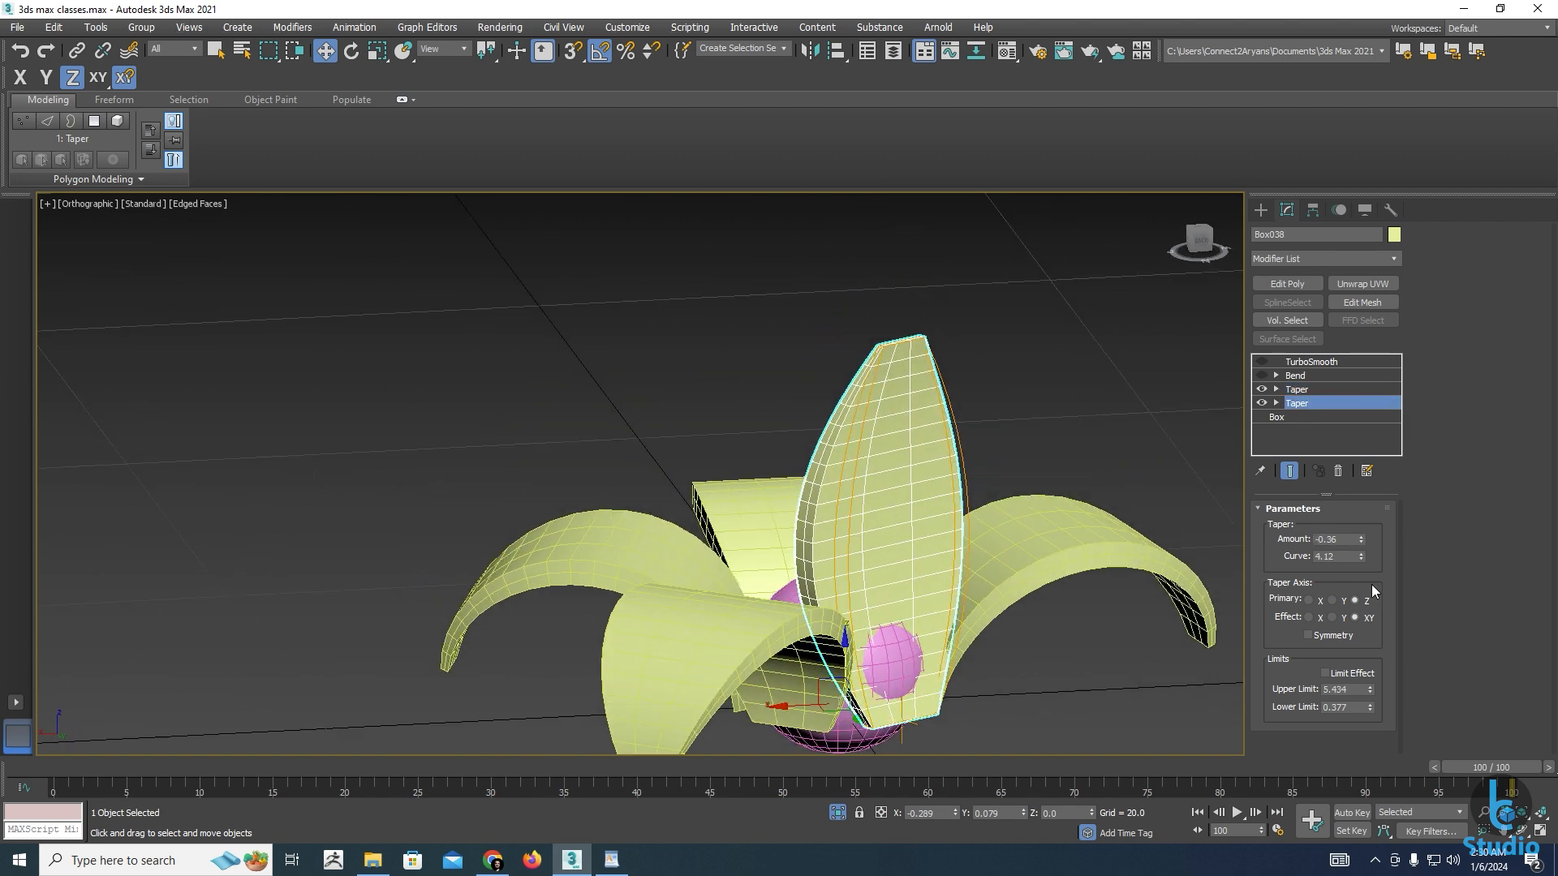
drag(1363, 538, 1353, 583)
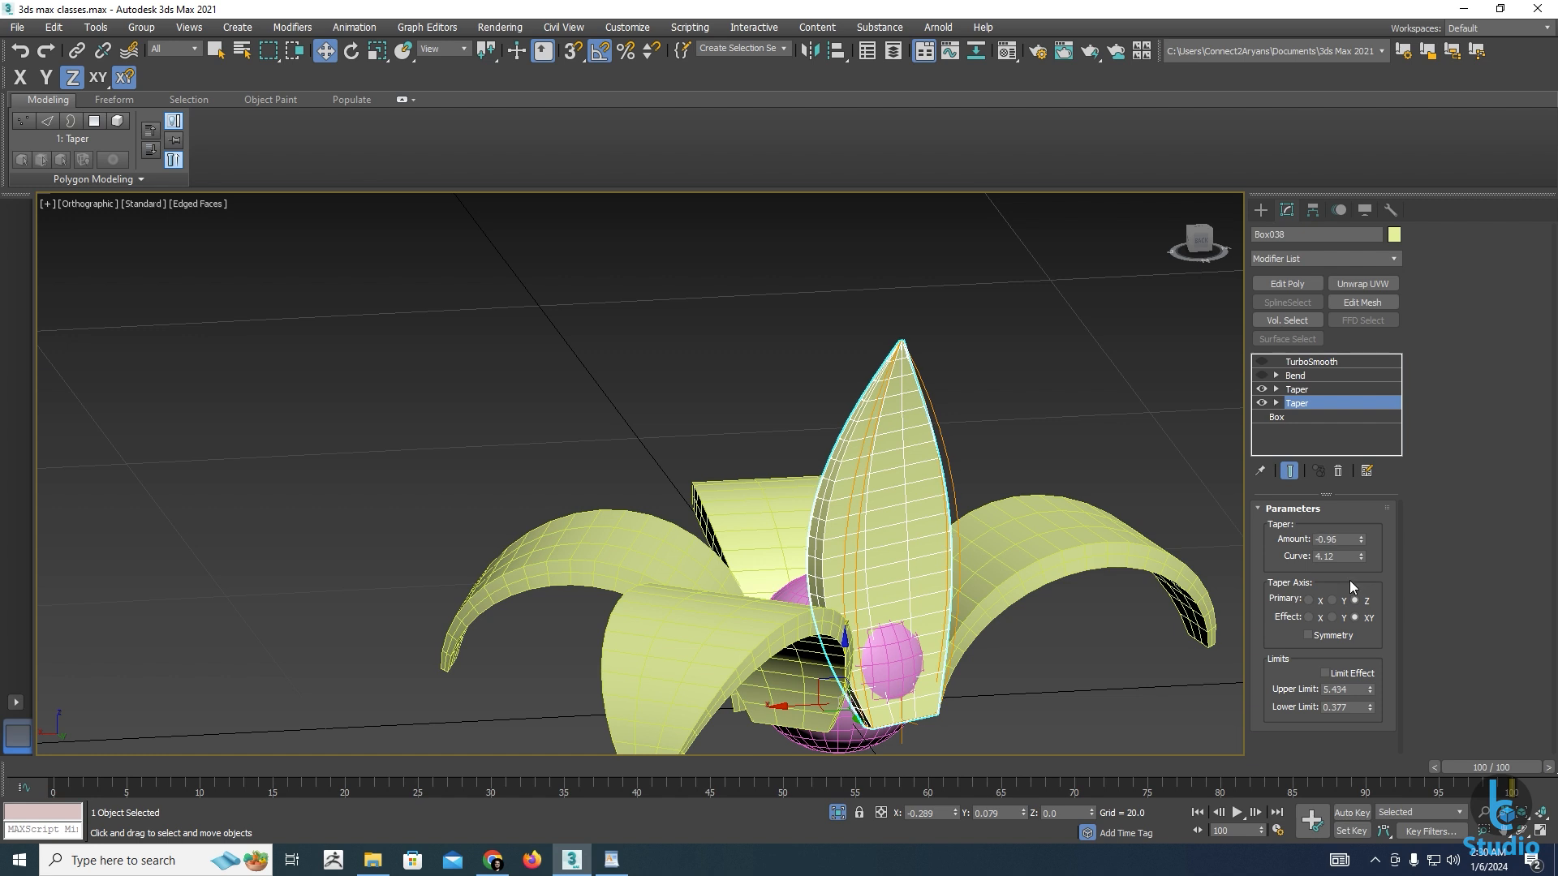
Turn Bend and TurboSmooth back on for the pointed petal and inspect it against the other petals
click(1260, 376)
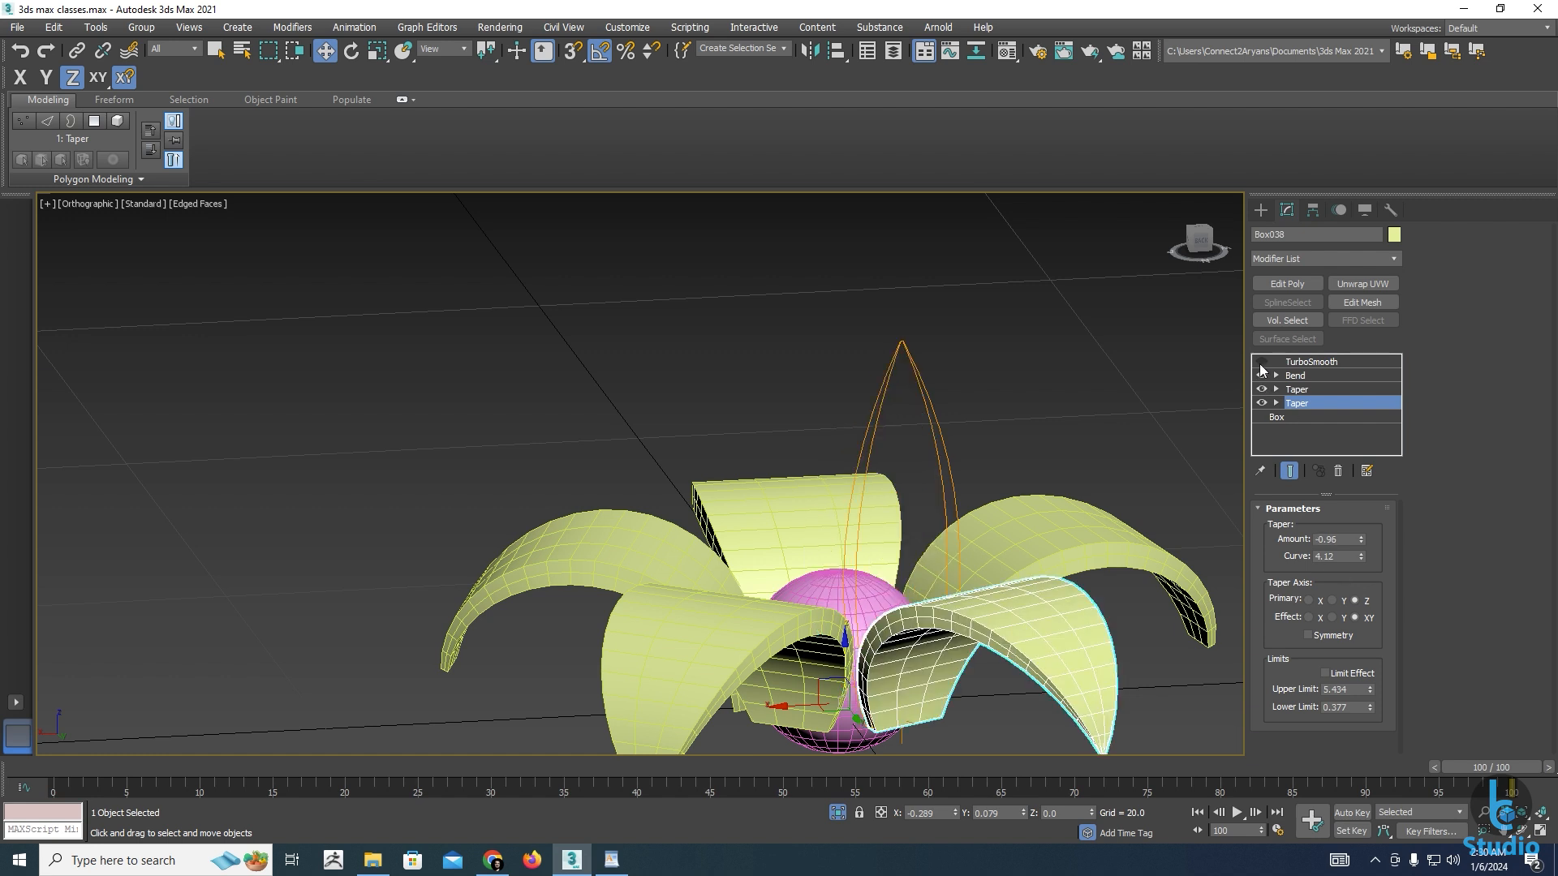
click(1260, 362)
alt+middle_drag(1068, 450, 1082, 519)
click(1080, 528)
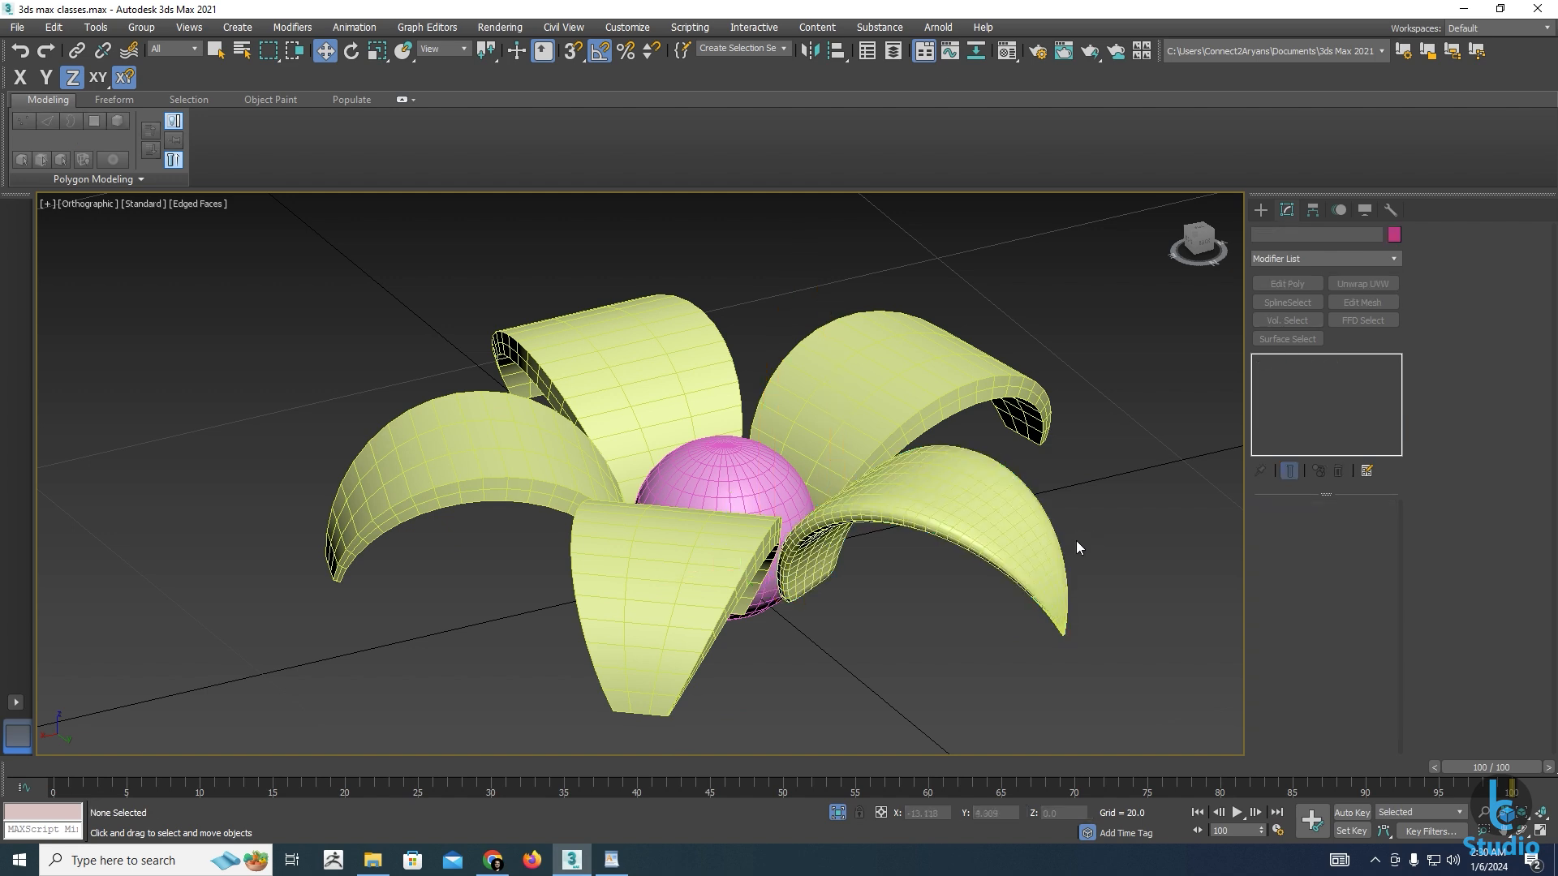
click(1024, 563)
alt+middle_drag(933, 602, 884, 568)
Delete the four old unsmoothed petals, keeping only the pointed petal and the sphere
click(652, 521)
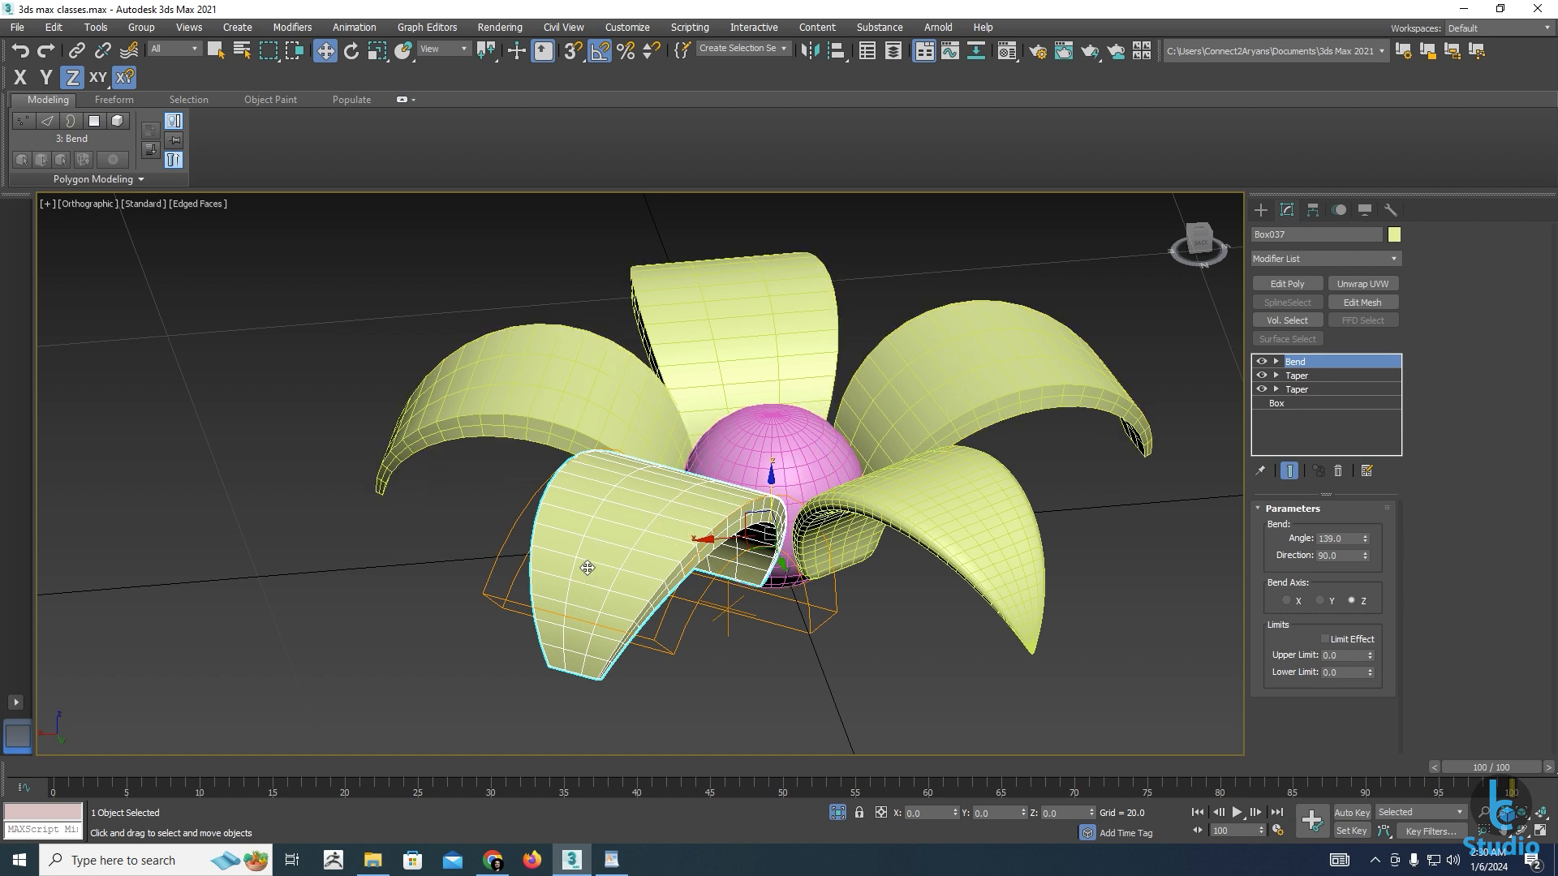
key(Delete)
click(609, 429)
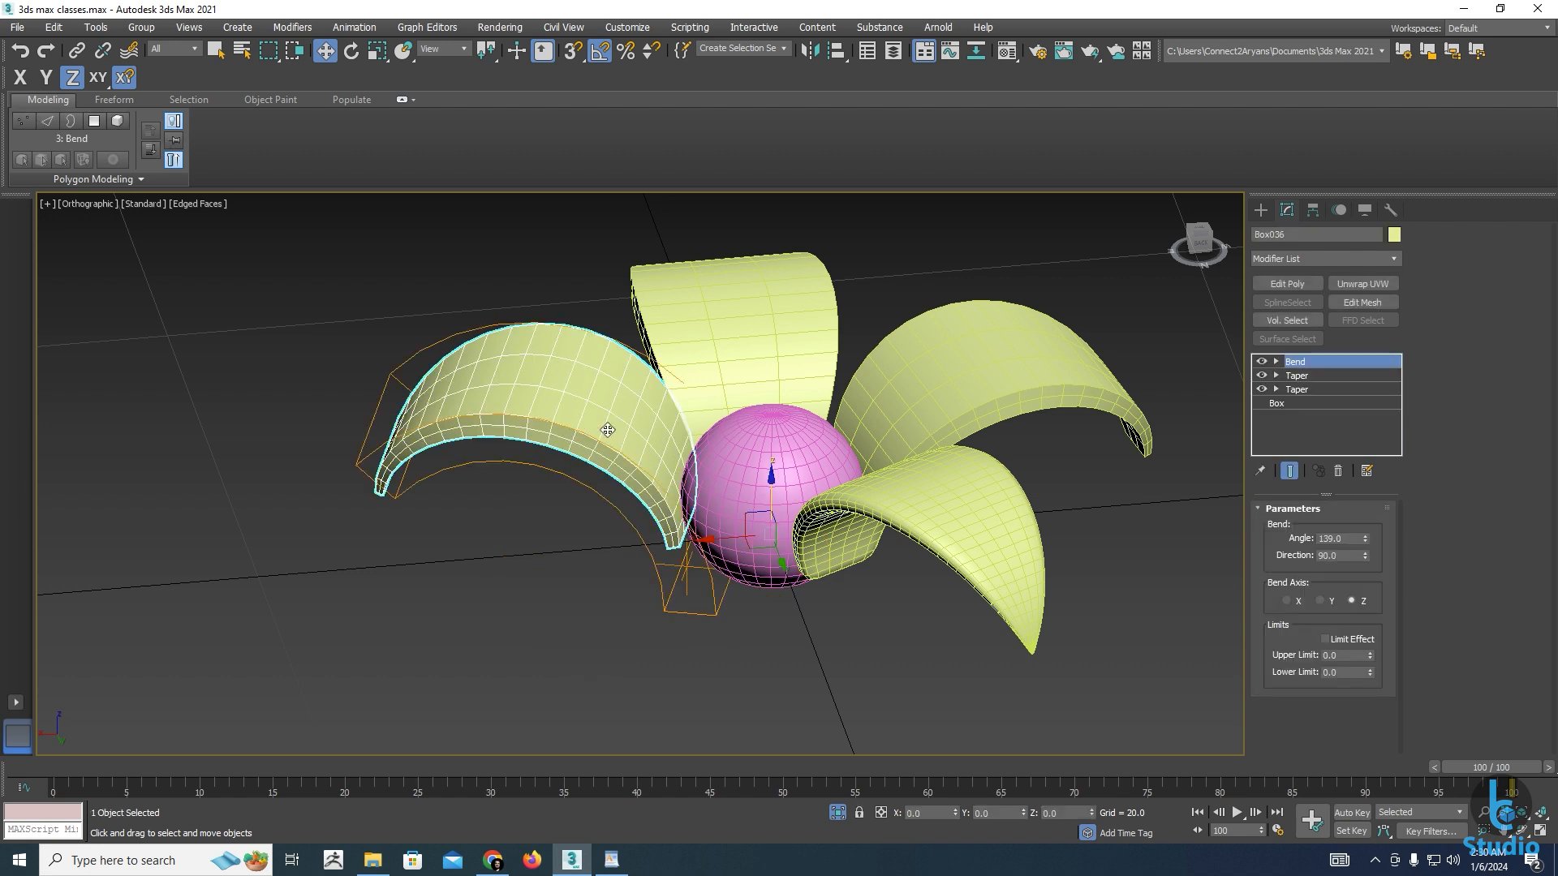
key(Delete)
click(730, 390)
key(Delete)
click(877, 378)
key(Delete)
Select the remaining petal and reset its Z rotation to 0 in the Top view
click(922, 523)
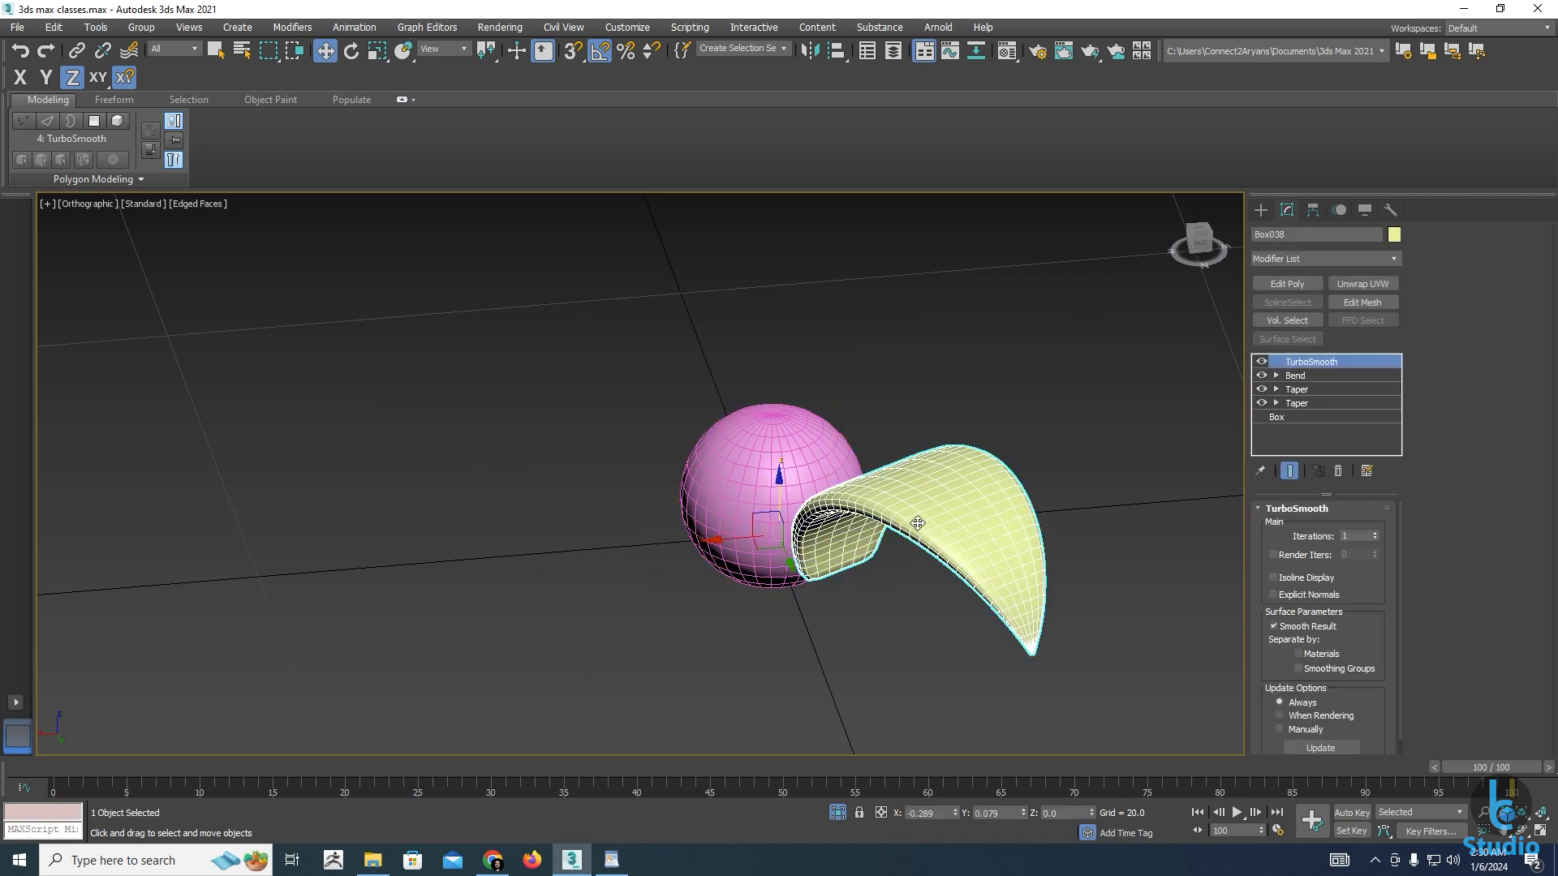
key(t)
scroll(843, 605, down, 4)
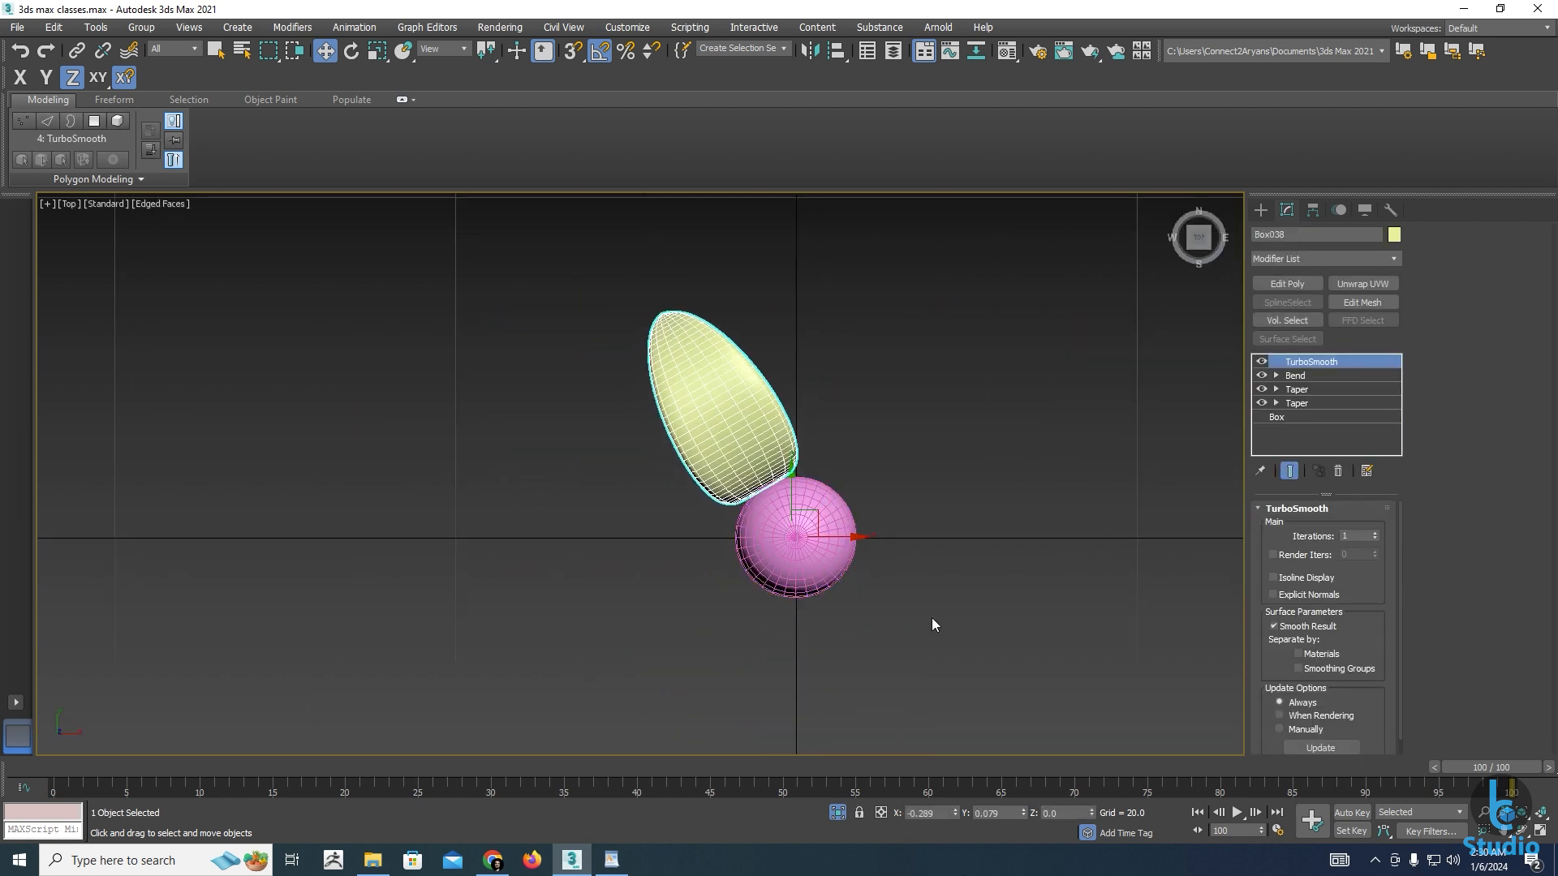
key(e)
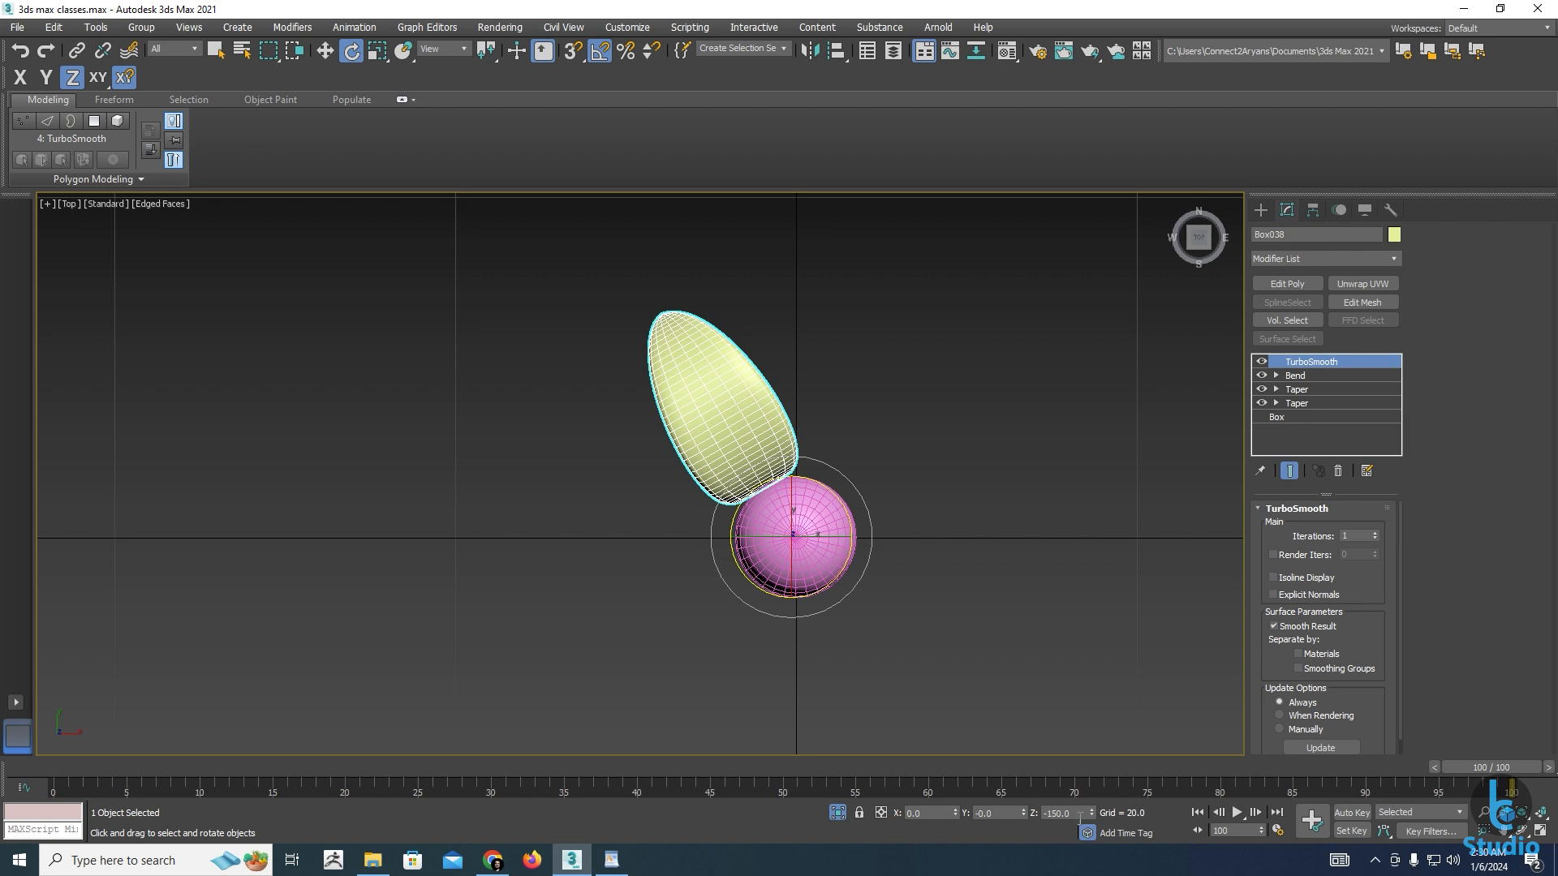
right_click(1092, 814)
middle_drag(852, 527, 833, 483)
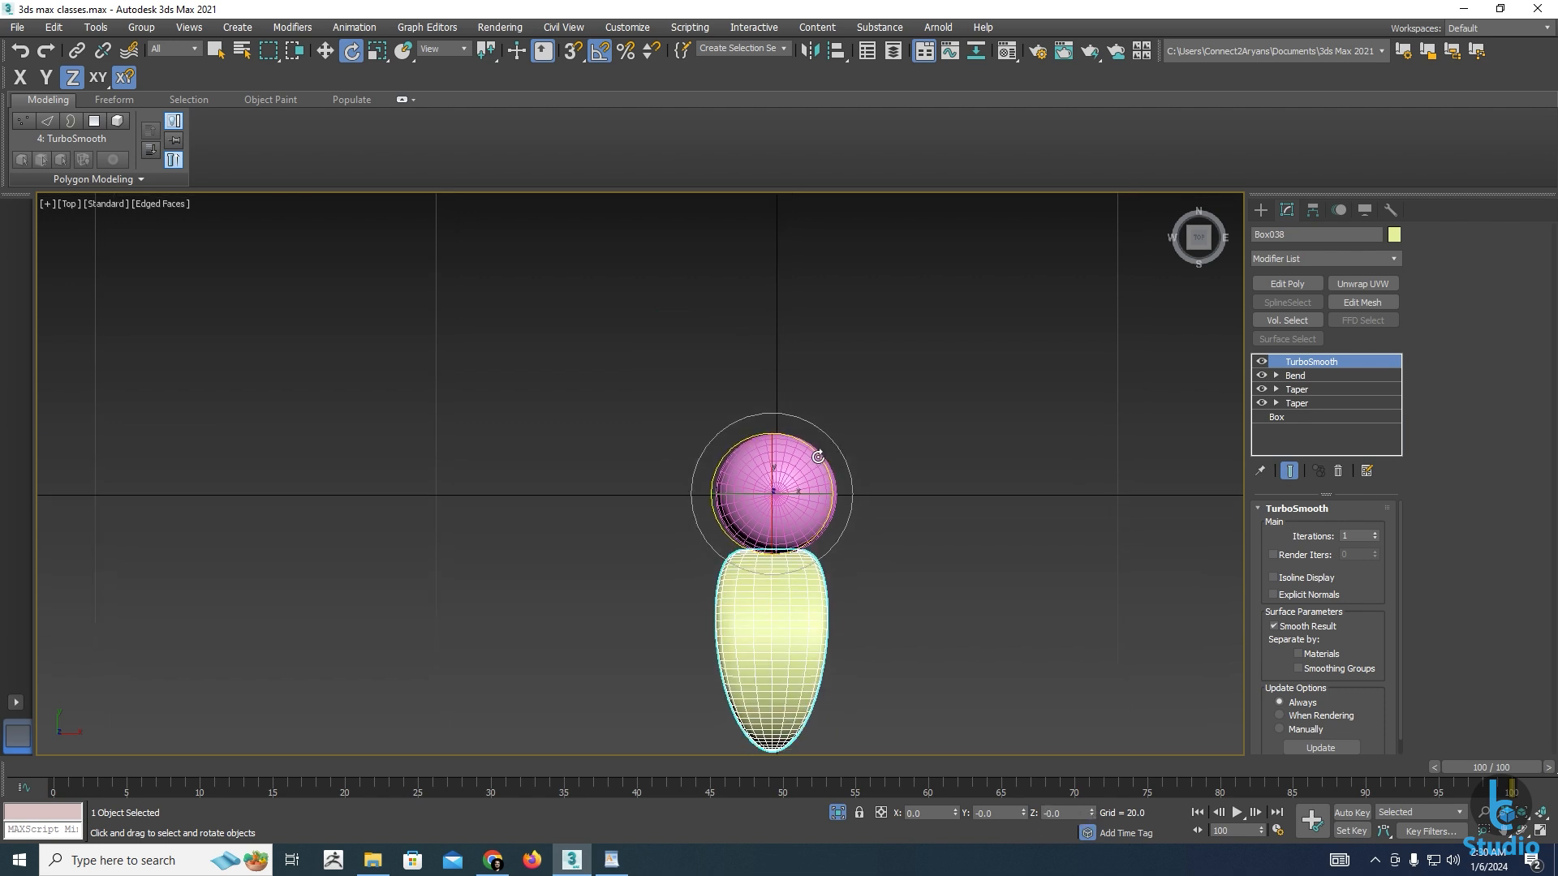
Try to make four rotated copies of the petal around the sphere, and undo the copies
click(818, 453)
mouse_move(818, 454)
mouse_down()
mouse_move(801, 419)
mouse_move(756, 439)
mouse_up()
text(3)
click(781, 501)
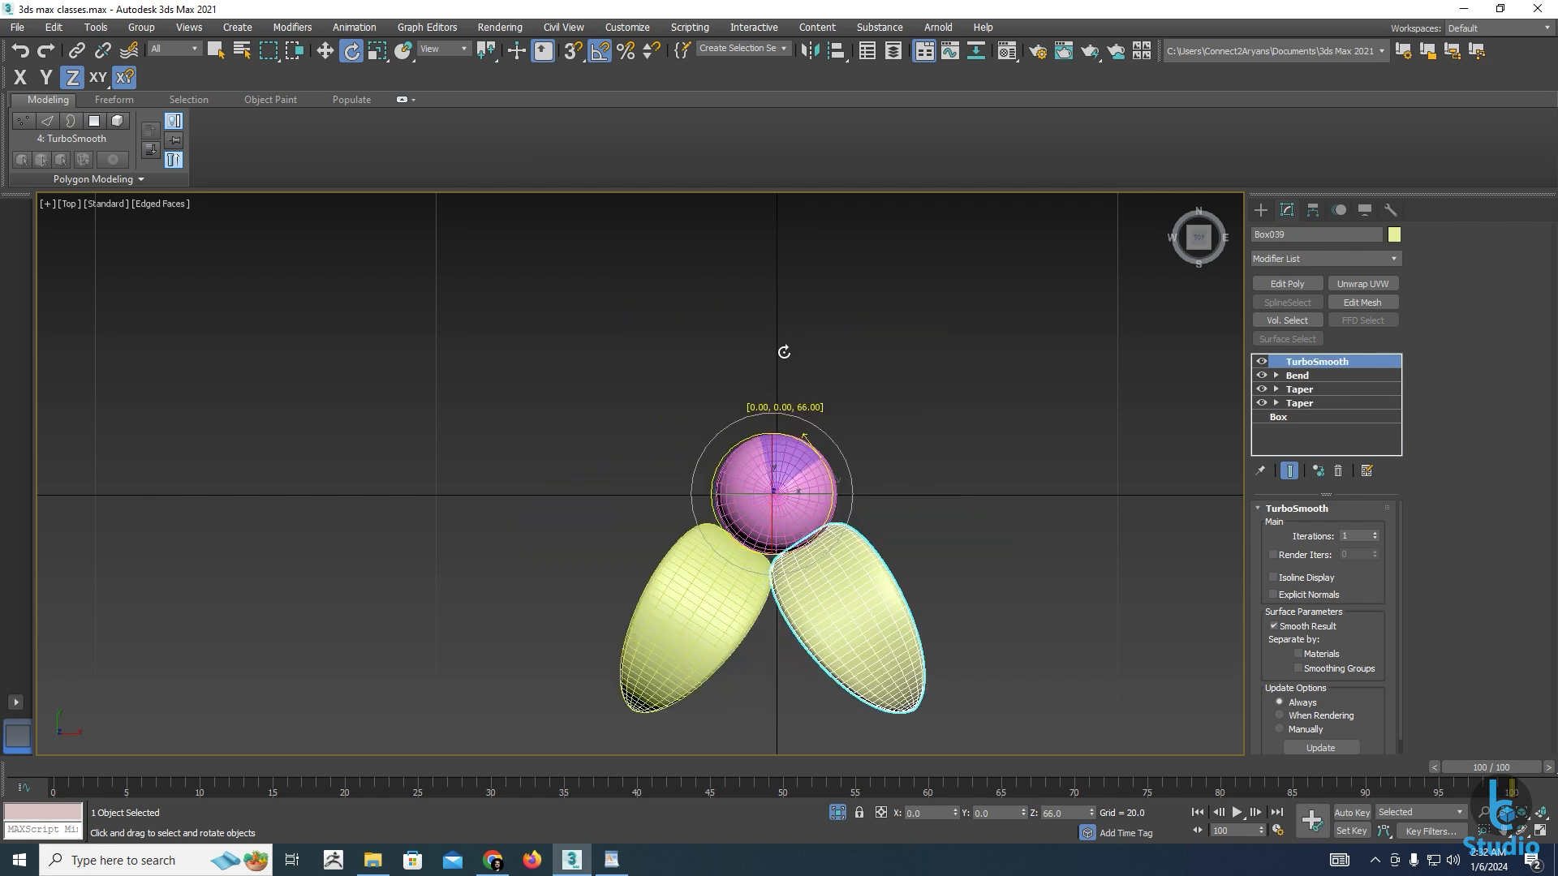
shift+drag(782, 348, 780, 348)
drag(799, 439, 765, 440)
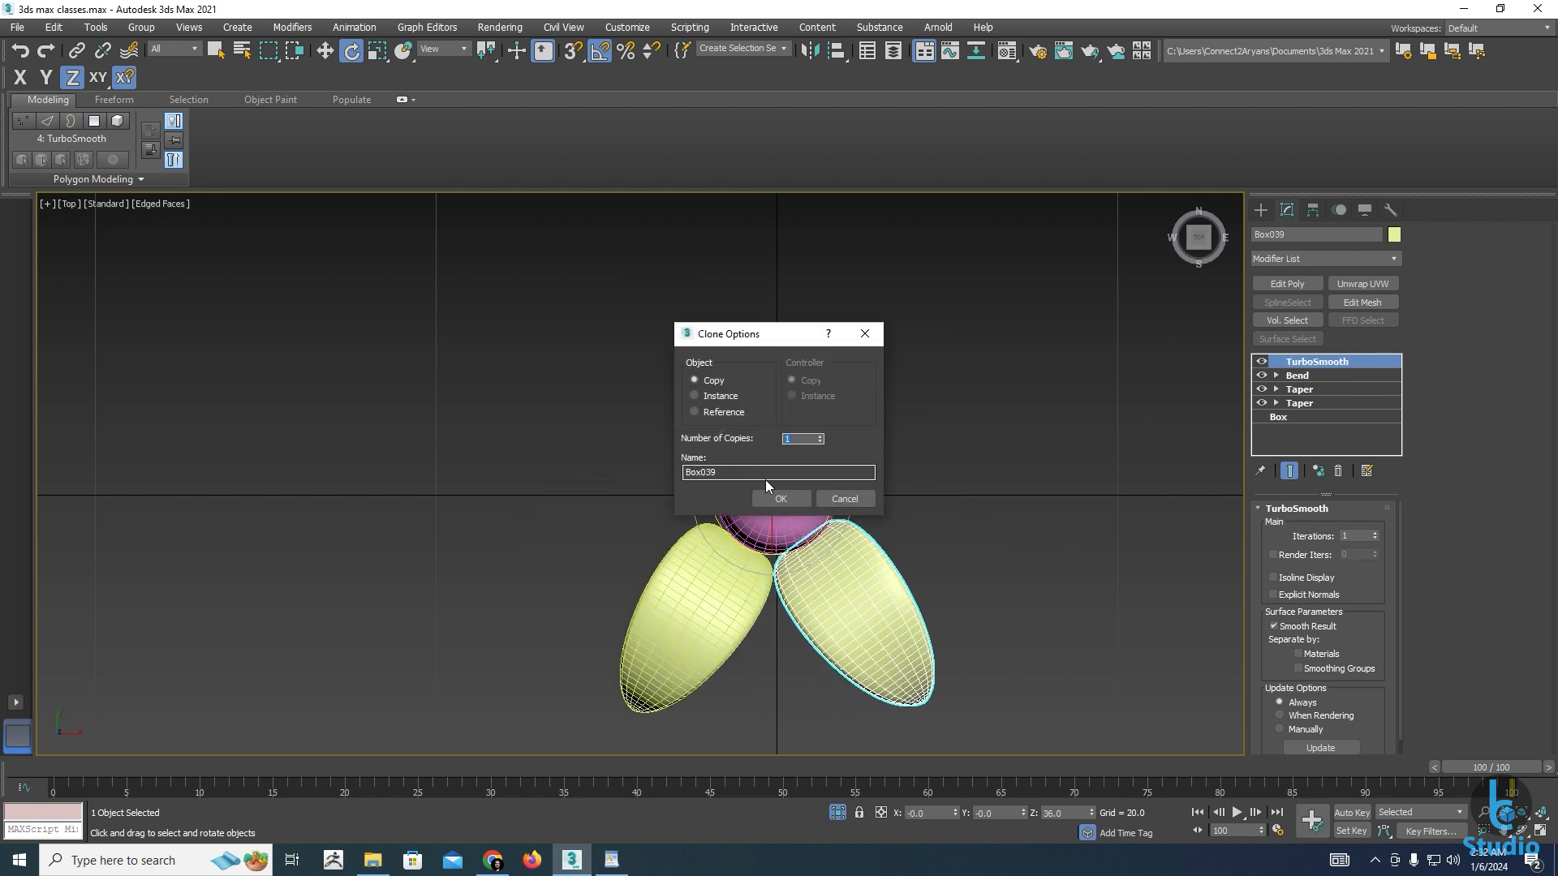
text(4)
click(791, 500)
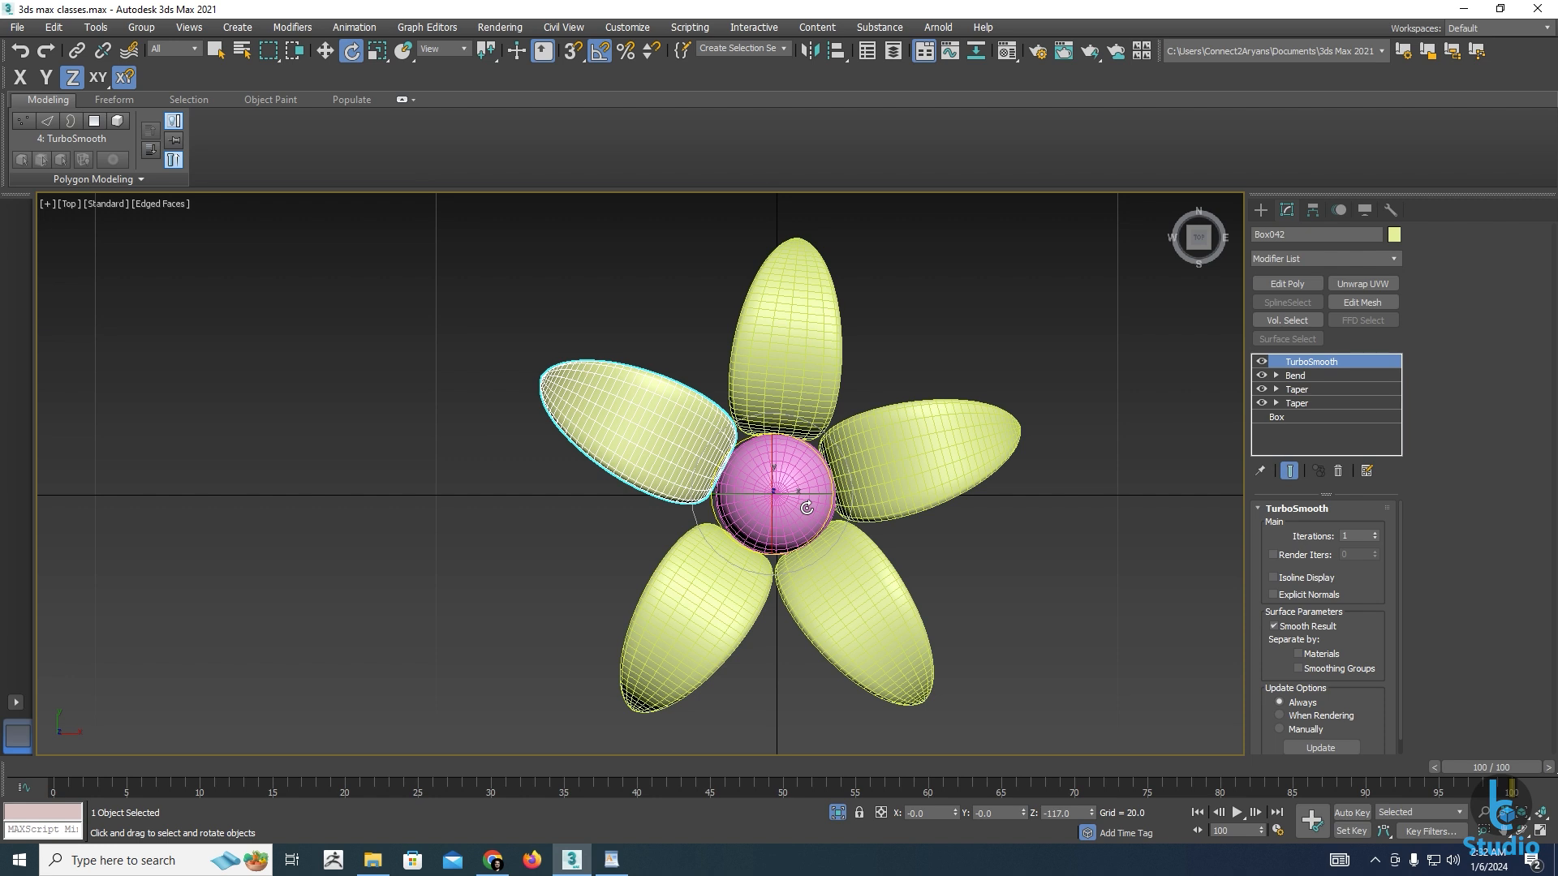
key(ctrl+z)
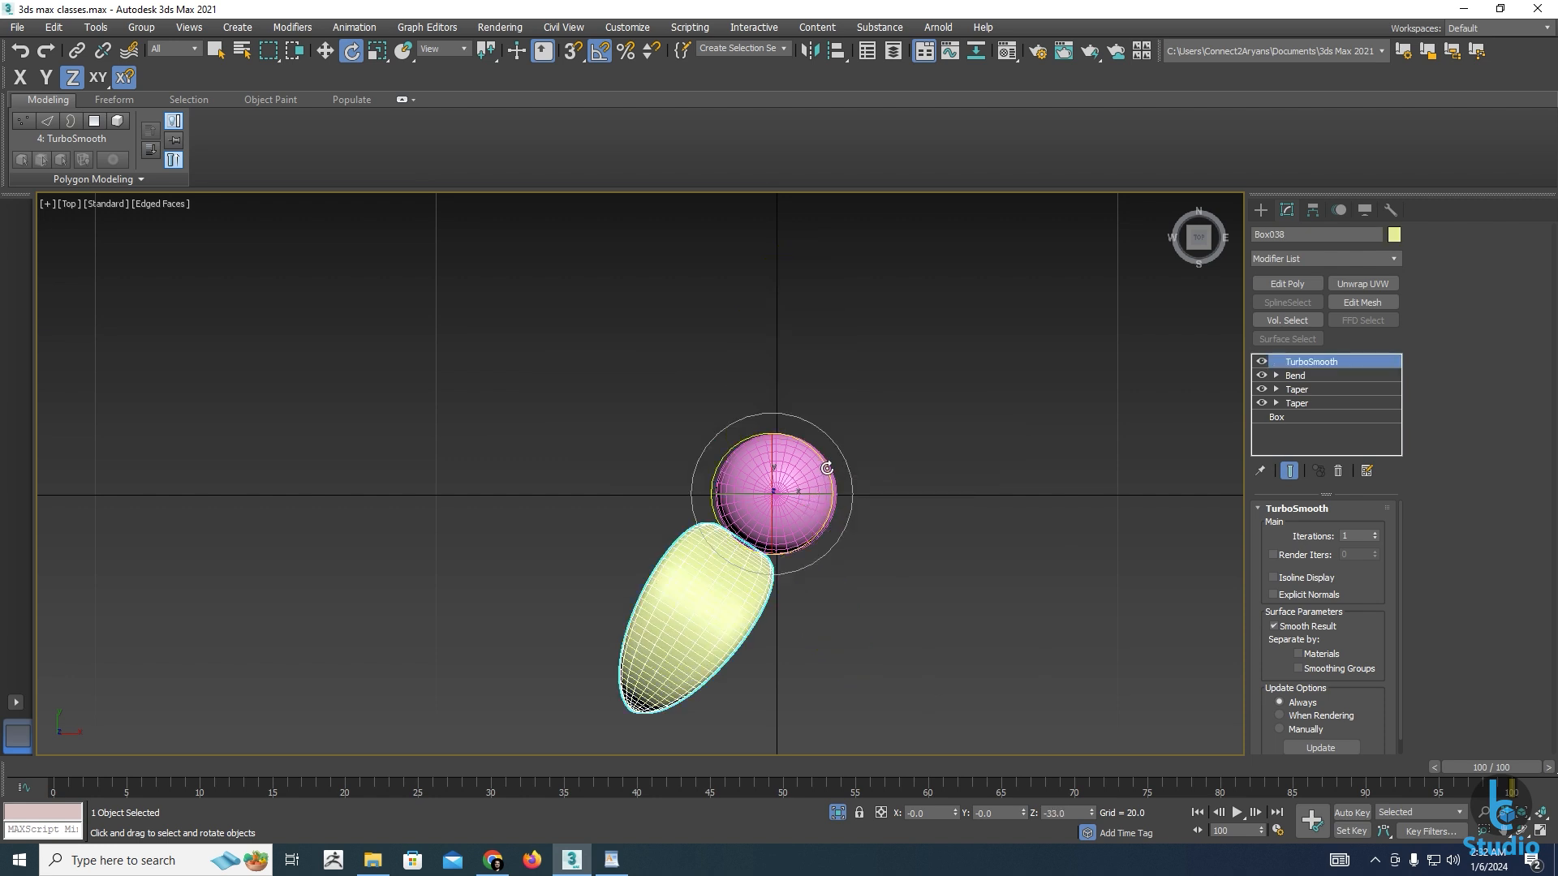
Clone the petal around the sphere by rotating it 72 degrees about Z with four copies, and clear the selection
mouse_move(827, 468)
shift+mouse_down()
mouse_move(792, 348)
mouse_move(798, 450)
shift+mouse_up()
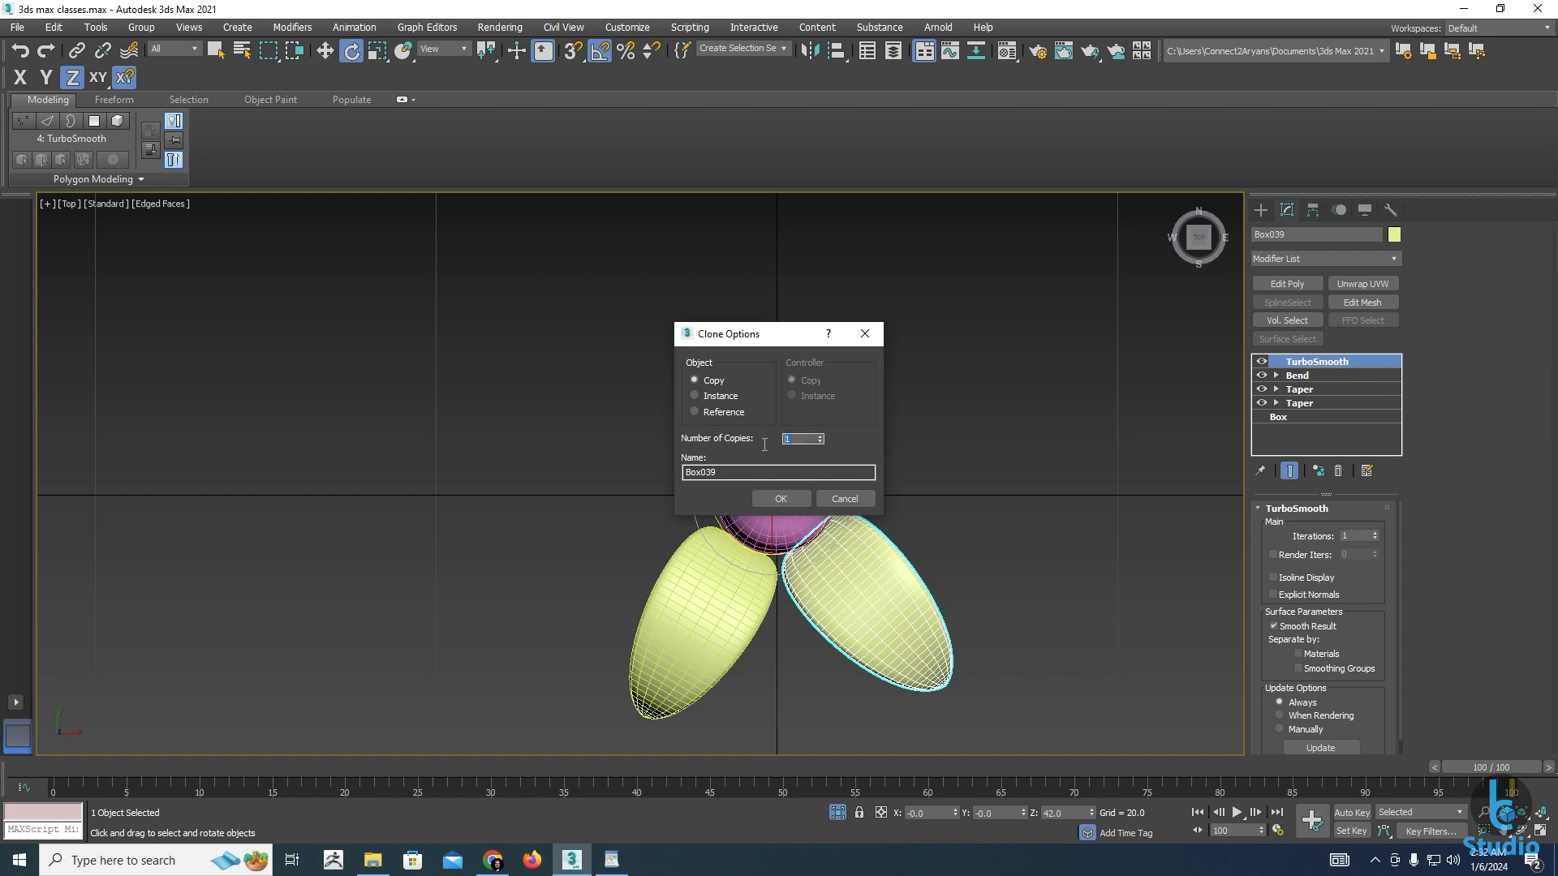
click(768, 498)
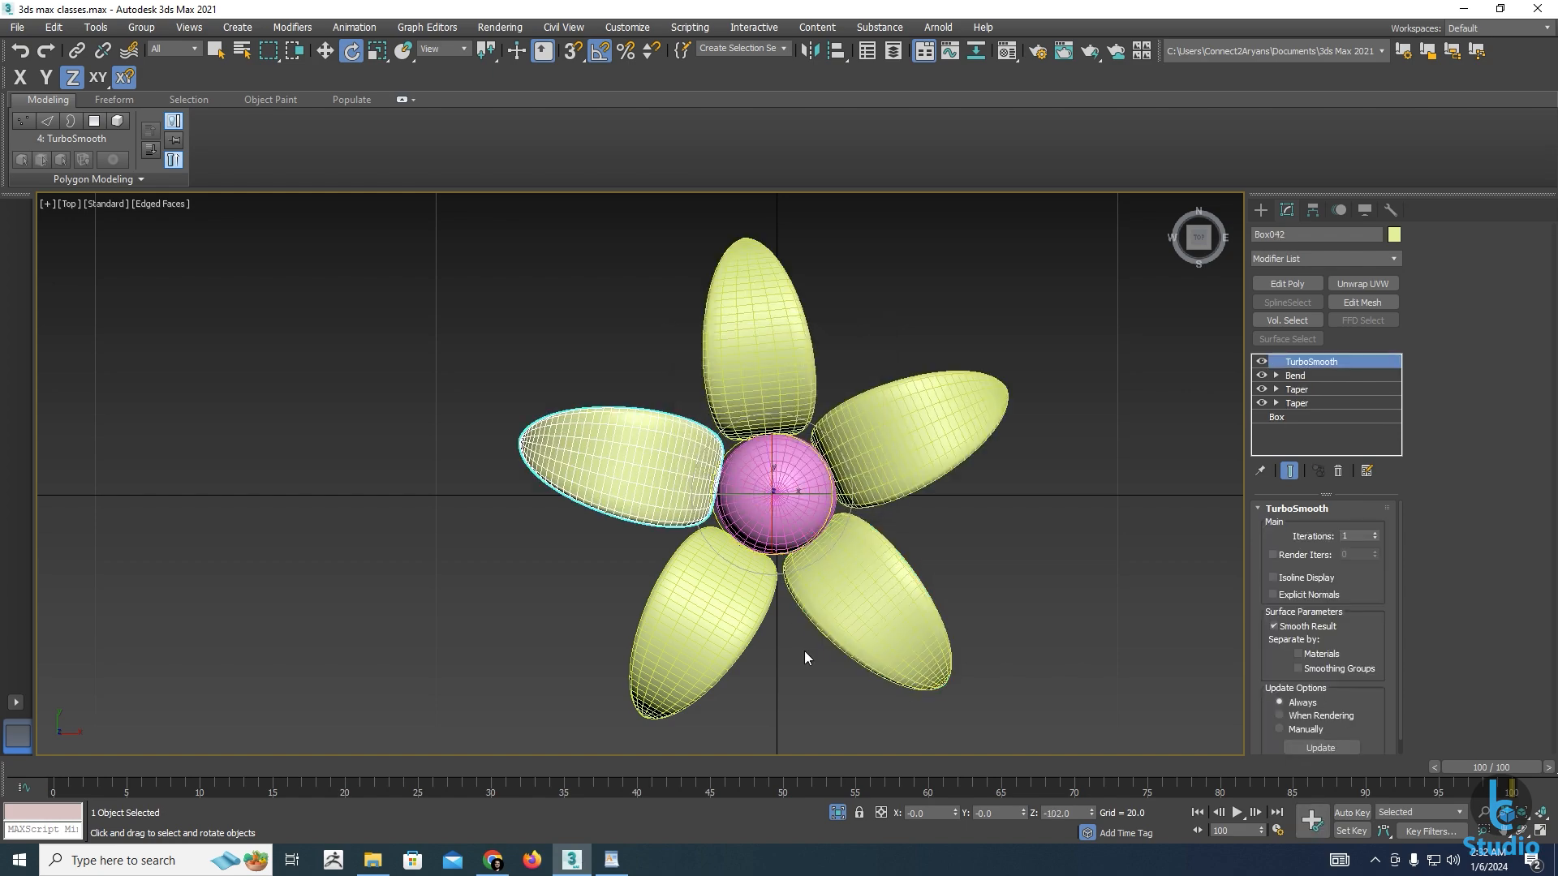
mouse_move(805, 650)
alt+middle_down()
mouse_move(821, 564)
mouse_move(915, 545)
mouse_move(956, 566)
mouse_move(883, 625)
mouse_move(906, 514)
alt+middle_up()
key(w)
click(887, 493)
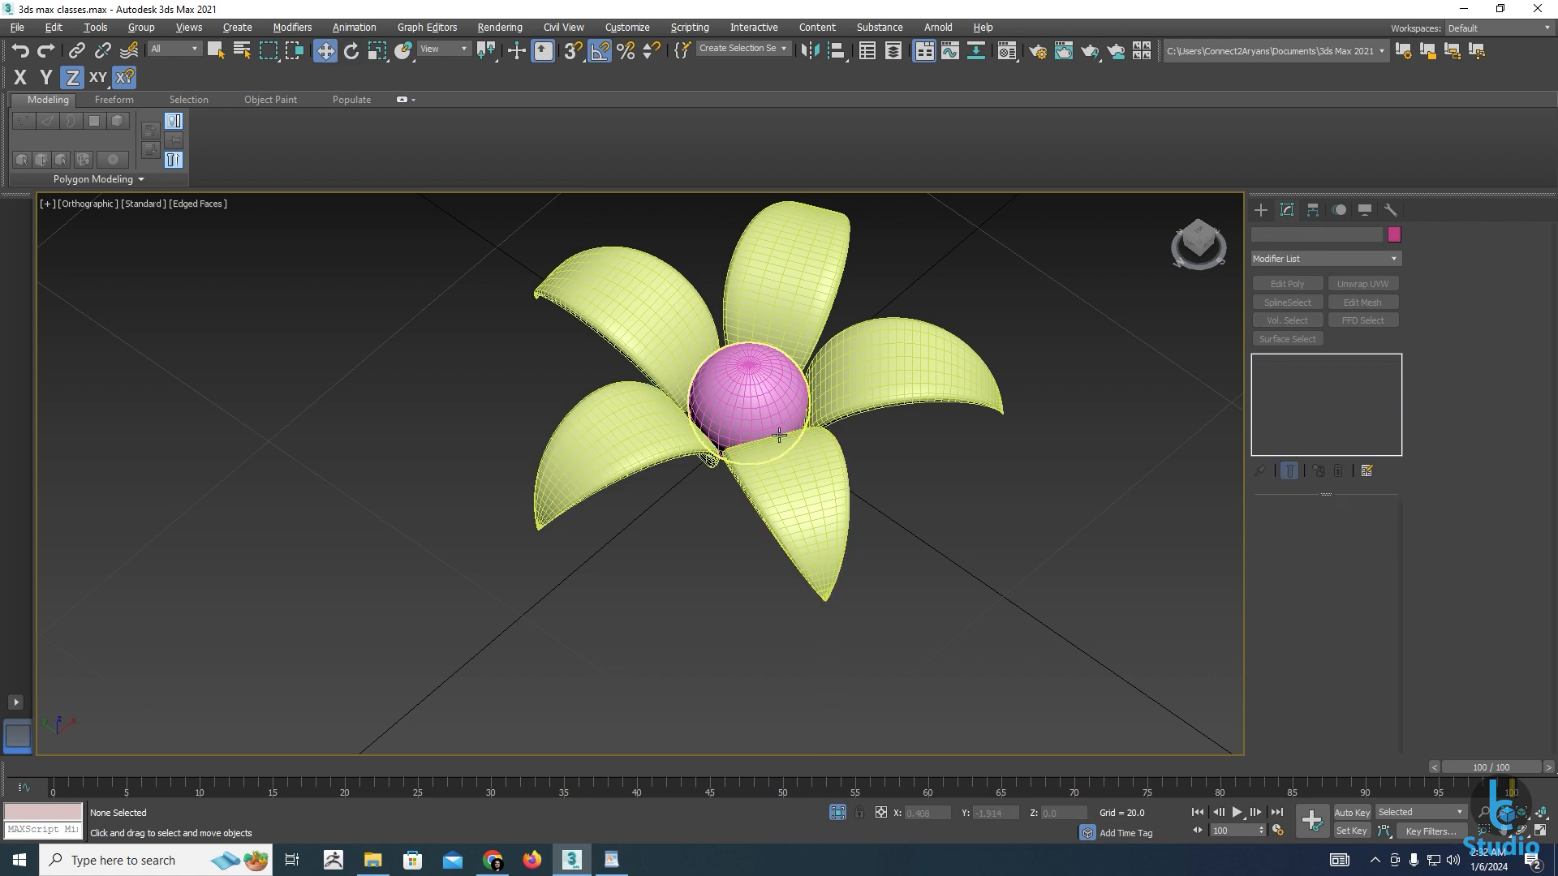
Compare petal Box039 with and without smoothing by repeatedly switching its TurboSmooth off and on, leaving it on
middle_drag(778, 436, 731, 551)
click(827, 490)
alt+middle_drag(856, 562, 821, 549)
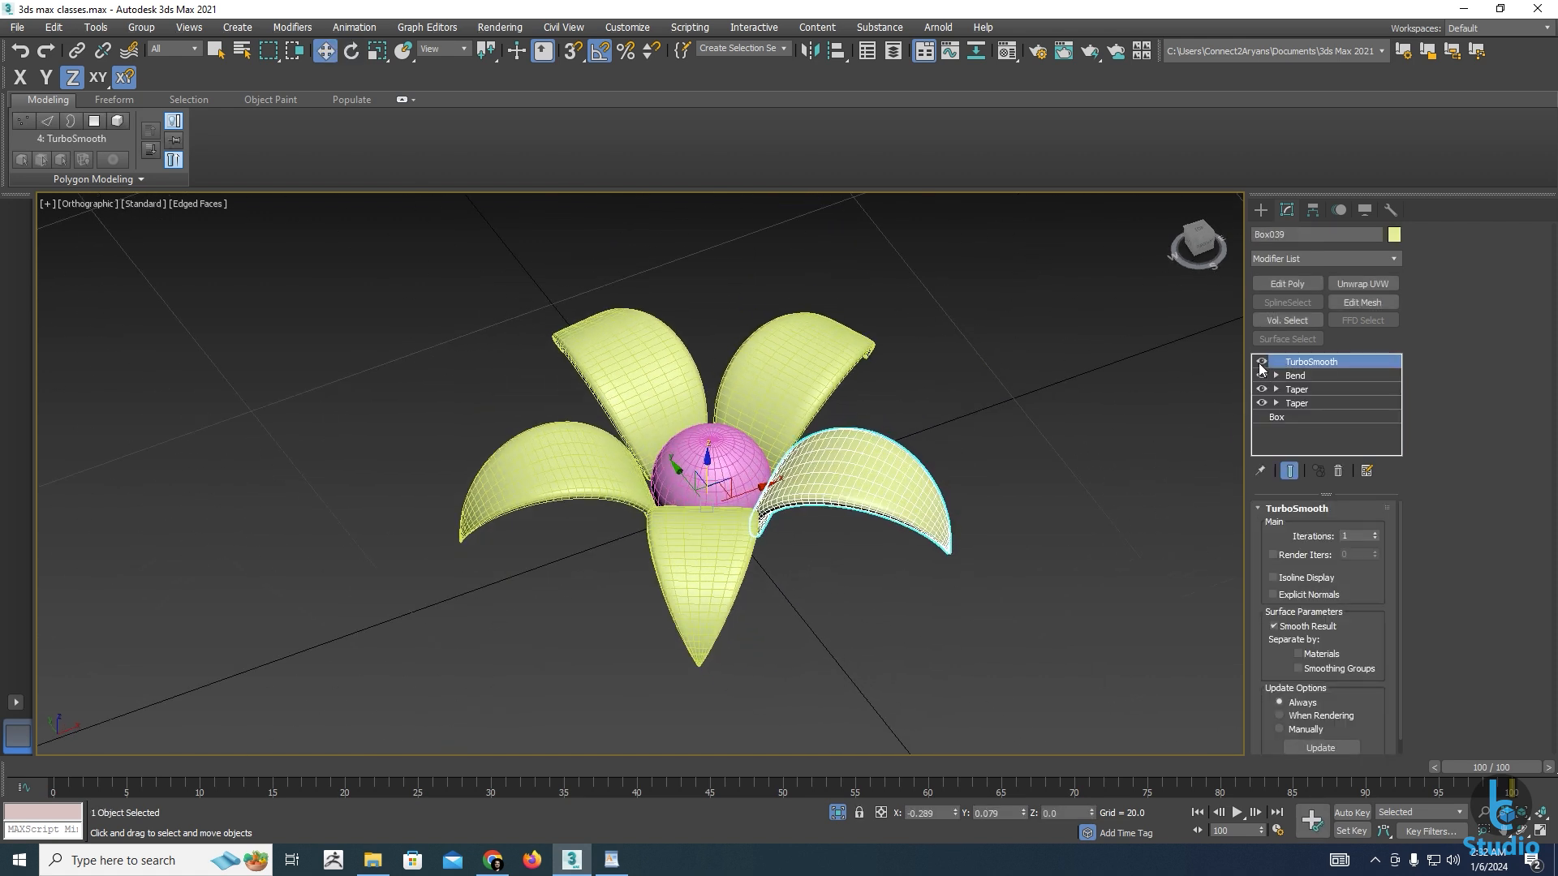
scroll(882, 542, up, 5)
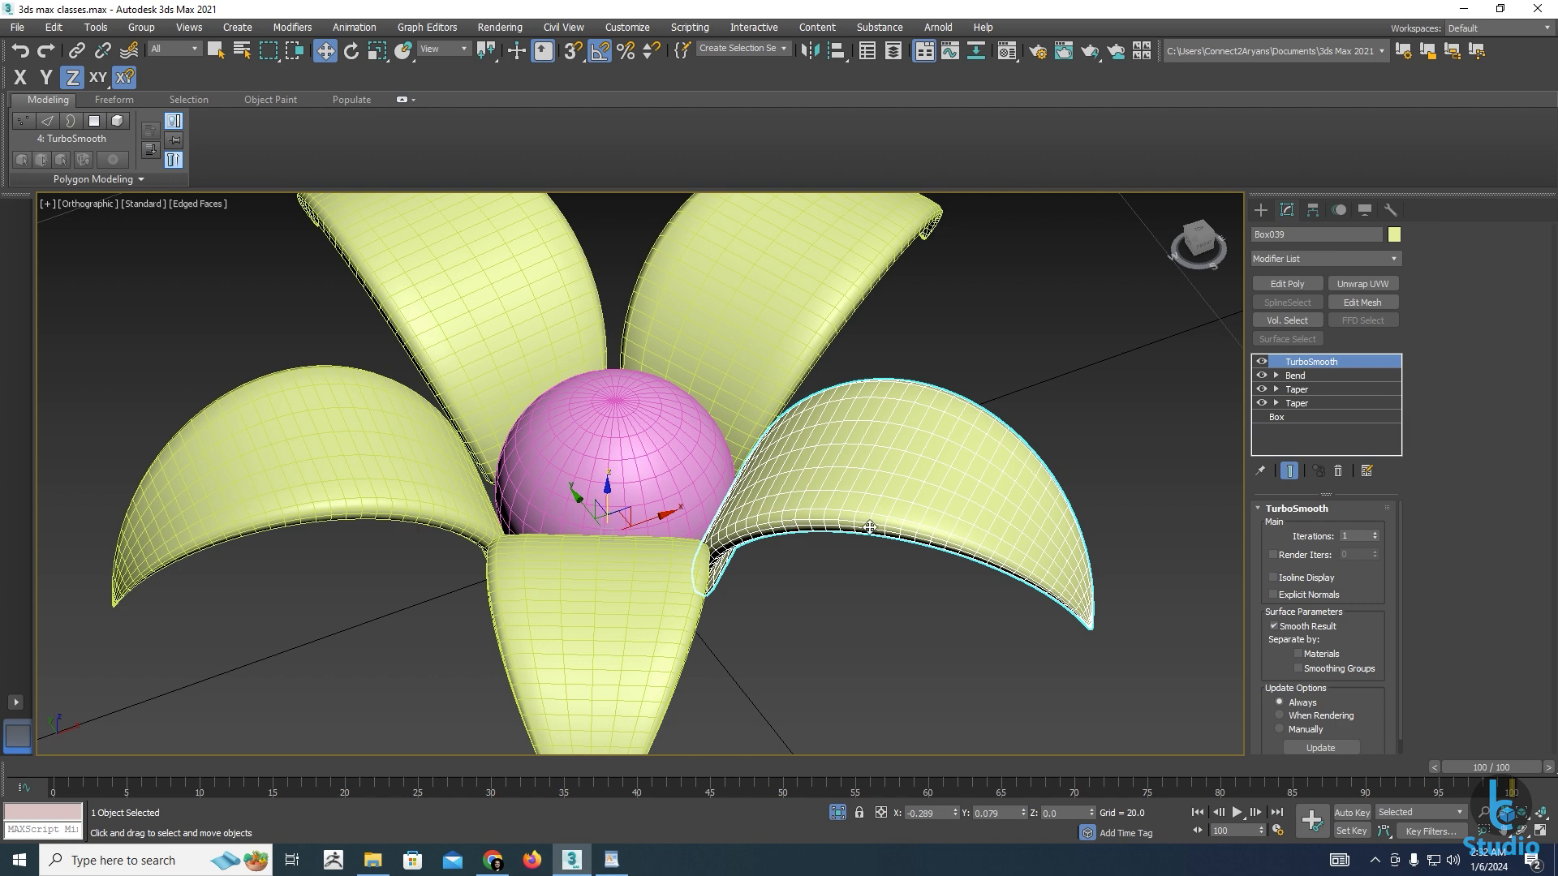
click(1262, 362)
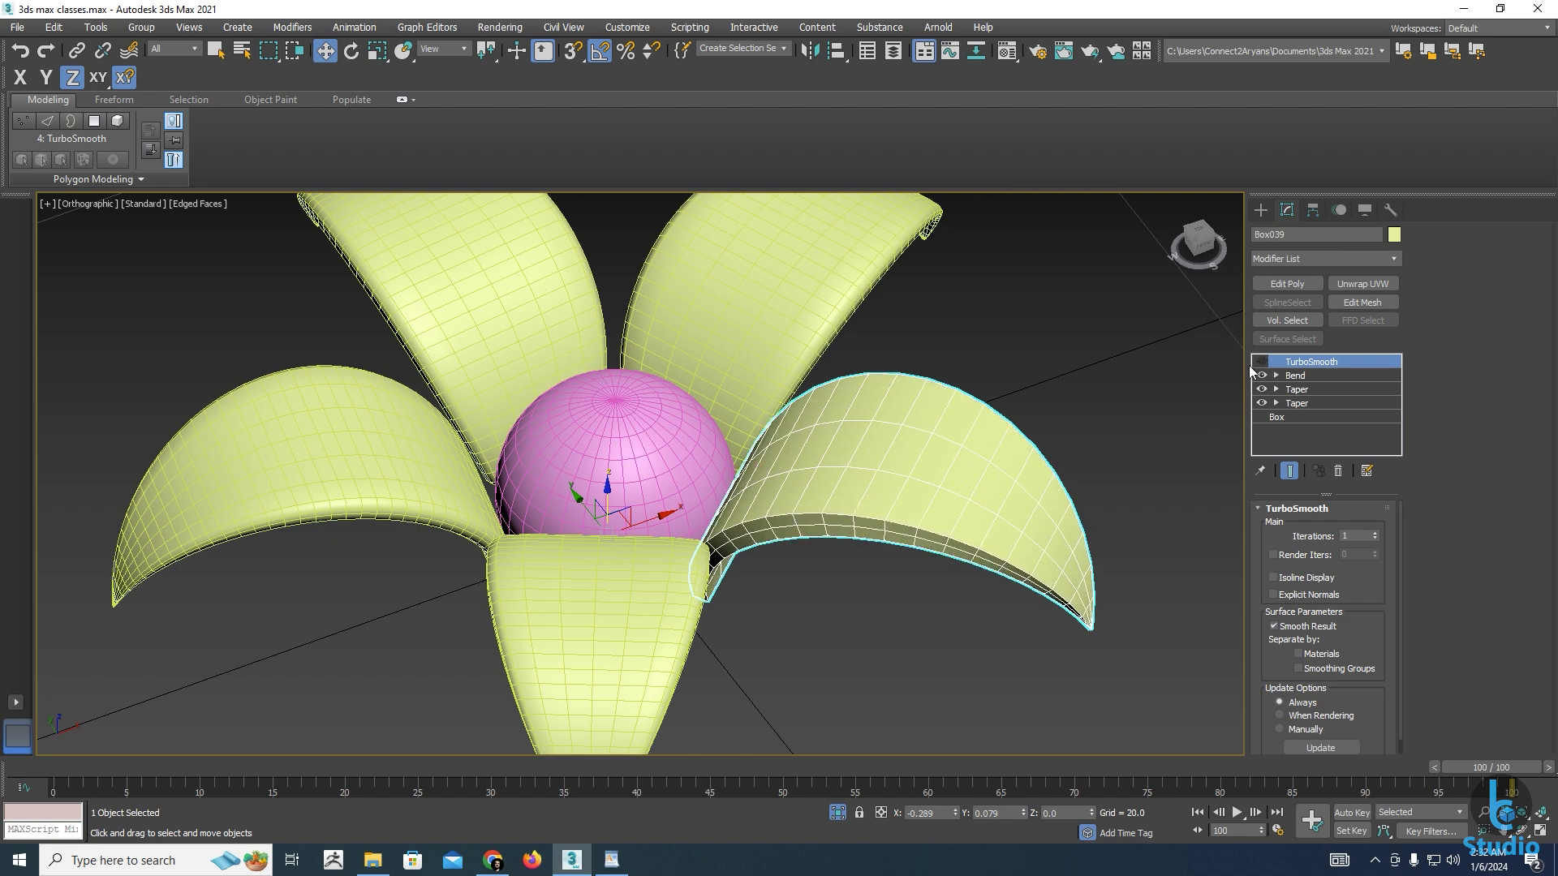
click(1262, 362)
click(1261, 362)
click(1261, 361)
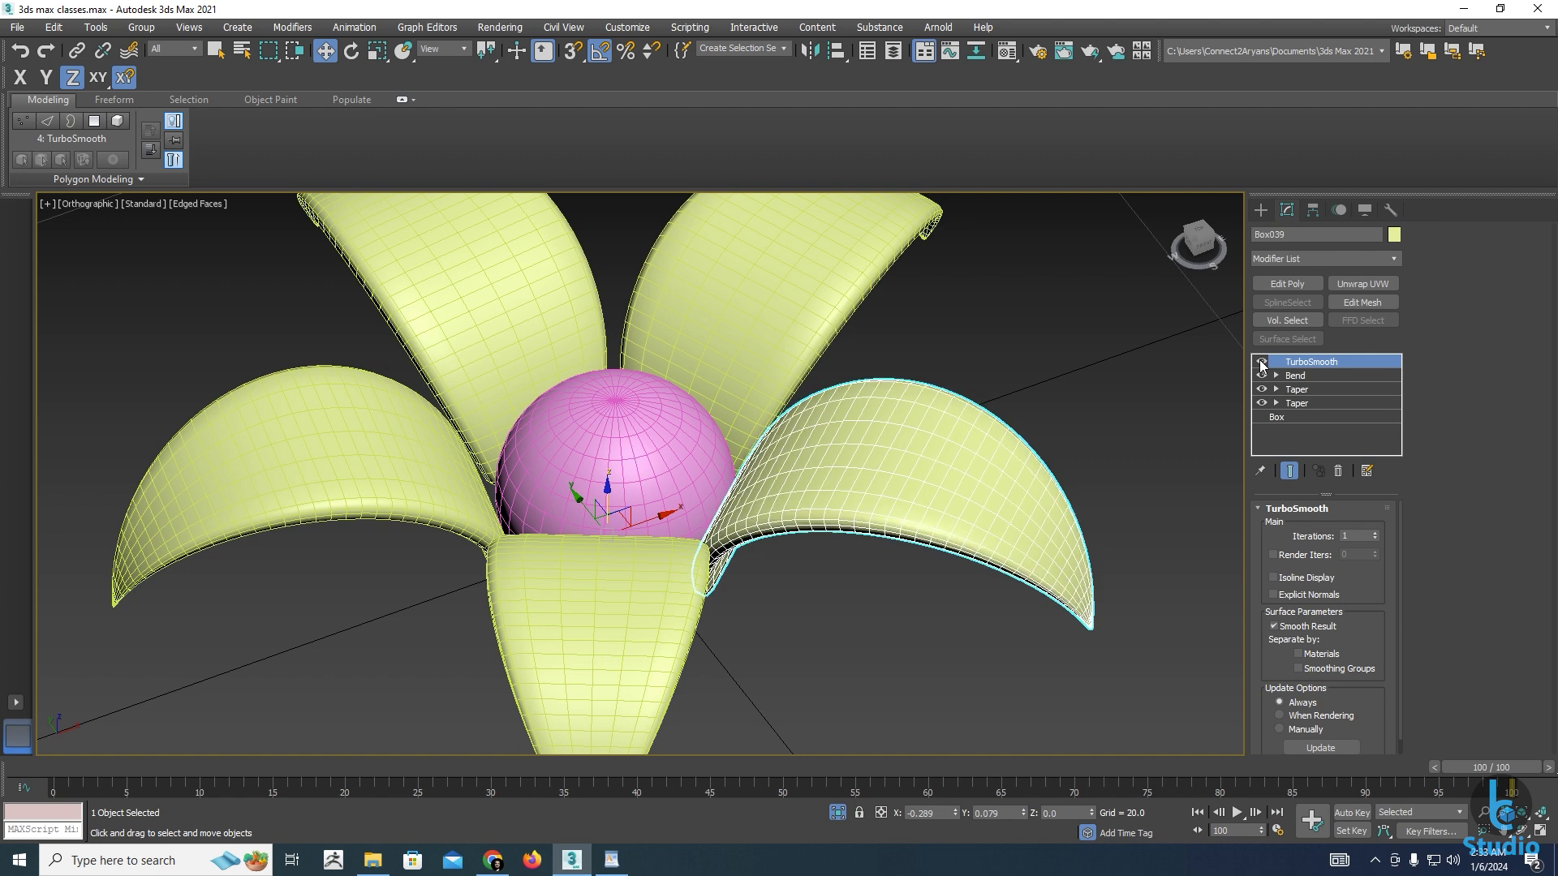
click(1261, 362)
click(1261, 362)
click(1261, 362)
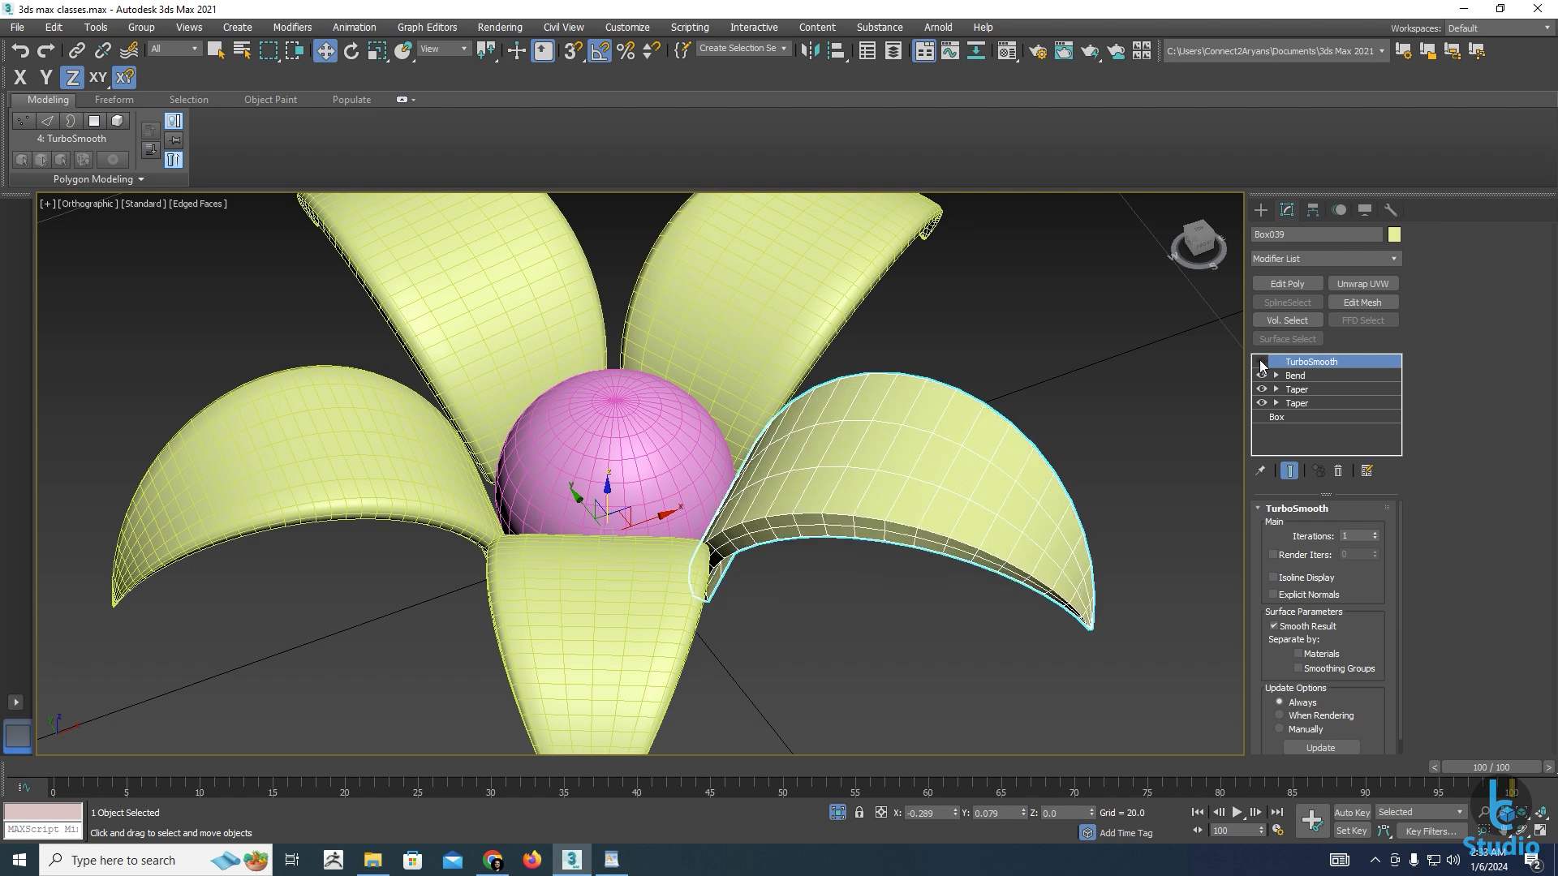
click(1262, 362)
click(1098, 376)
click(951, 452)
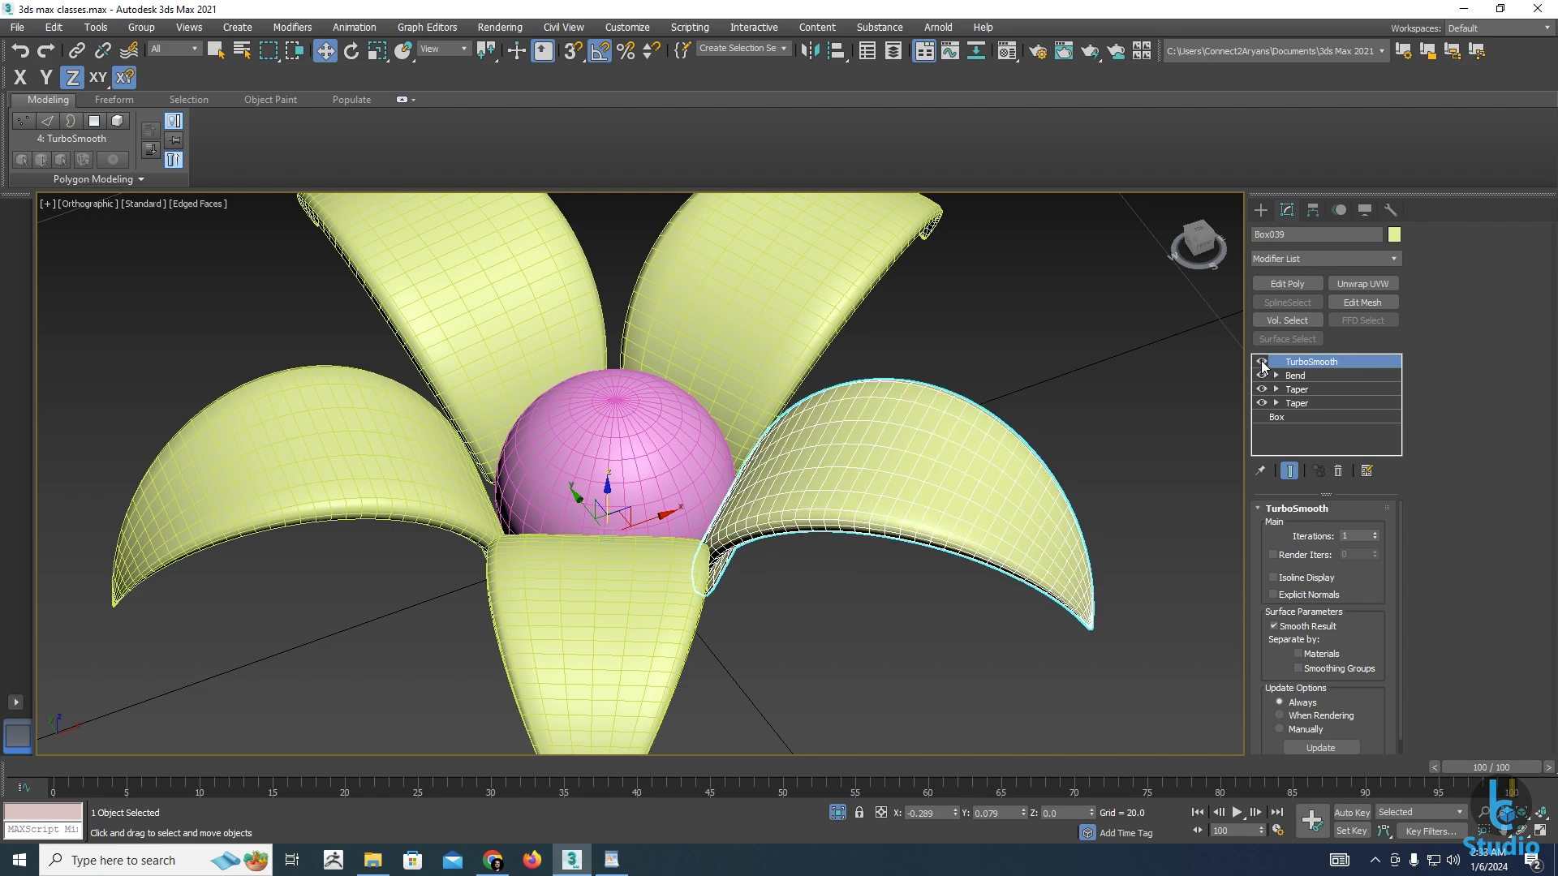
Select the central sphere and convert it to an Editable Poly
click(601, 529)
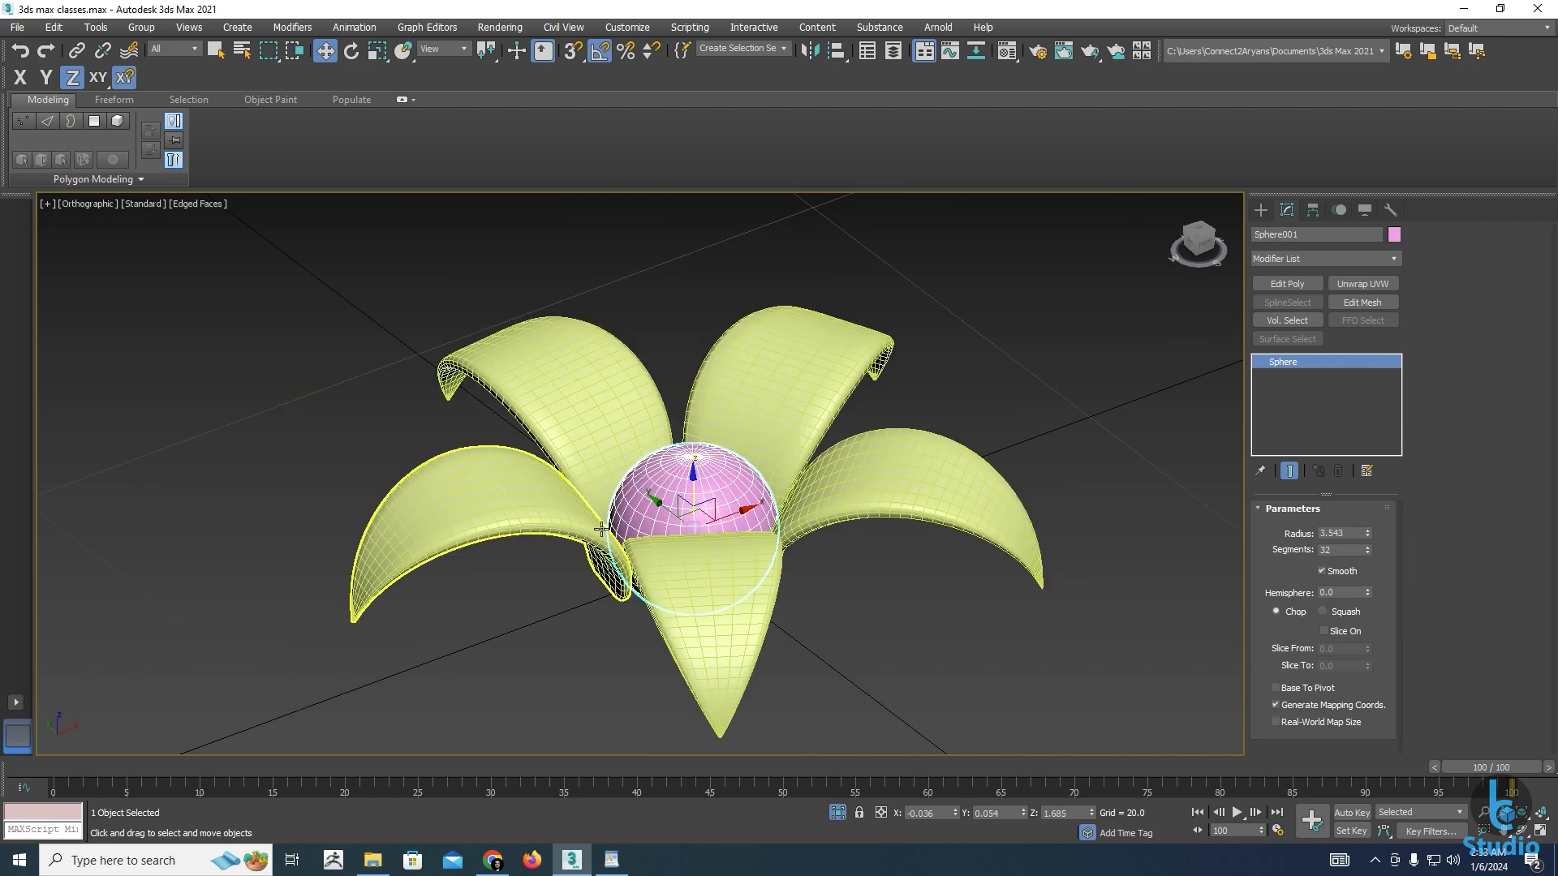
scroll(699, 520, up, 5)
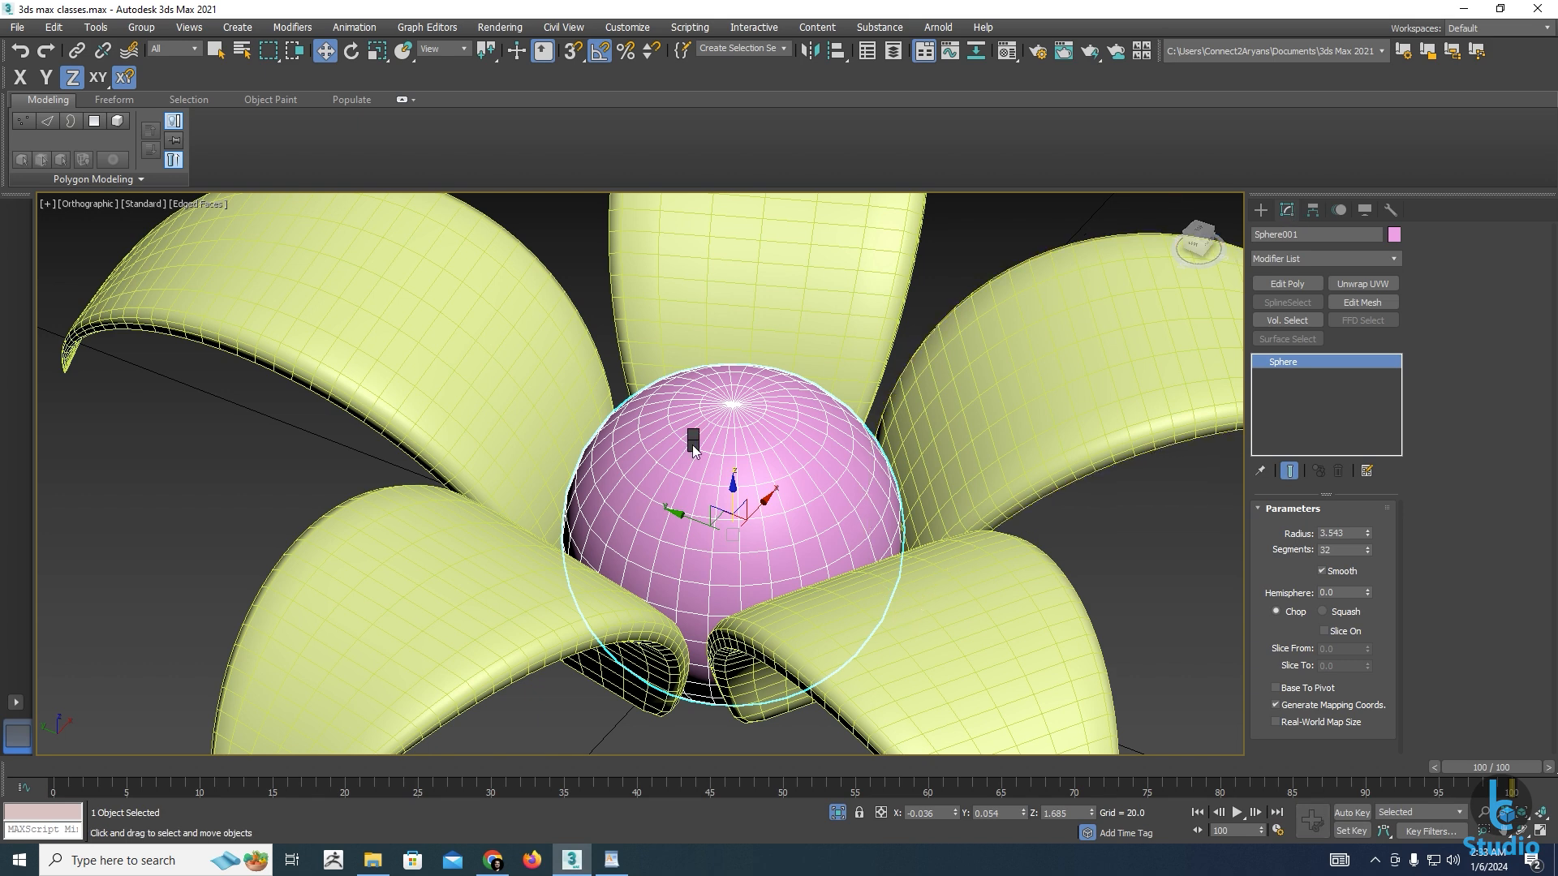
right_click(831, 442)
mouse_move(833, 607)
click(880, 619)
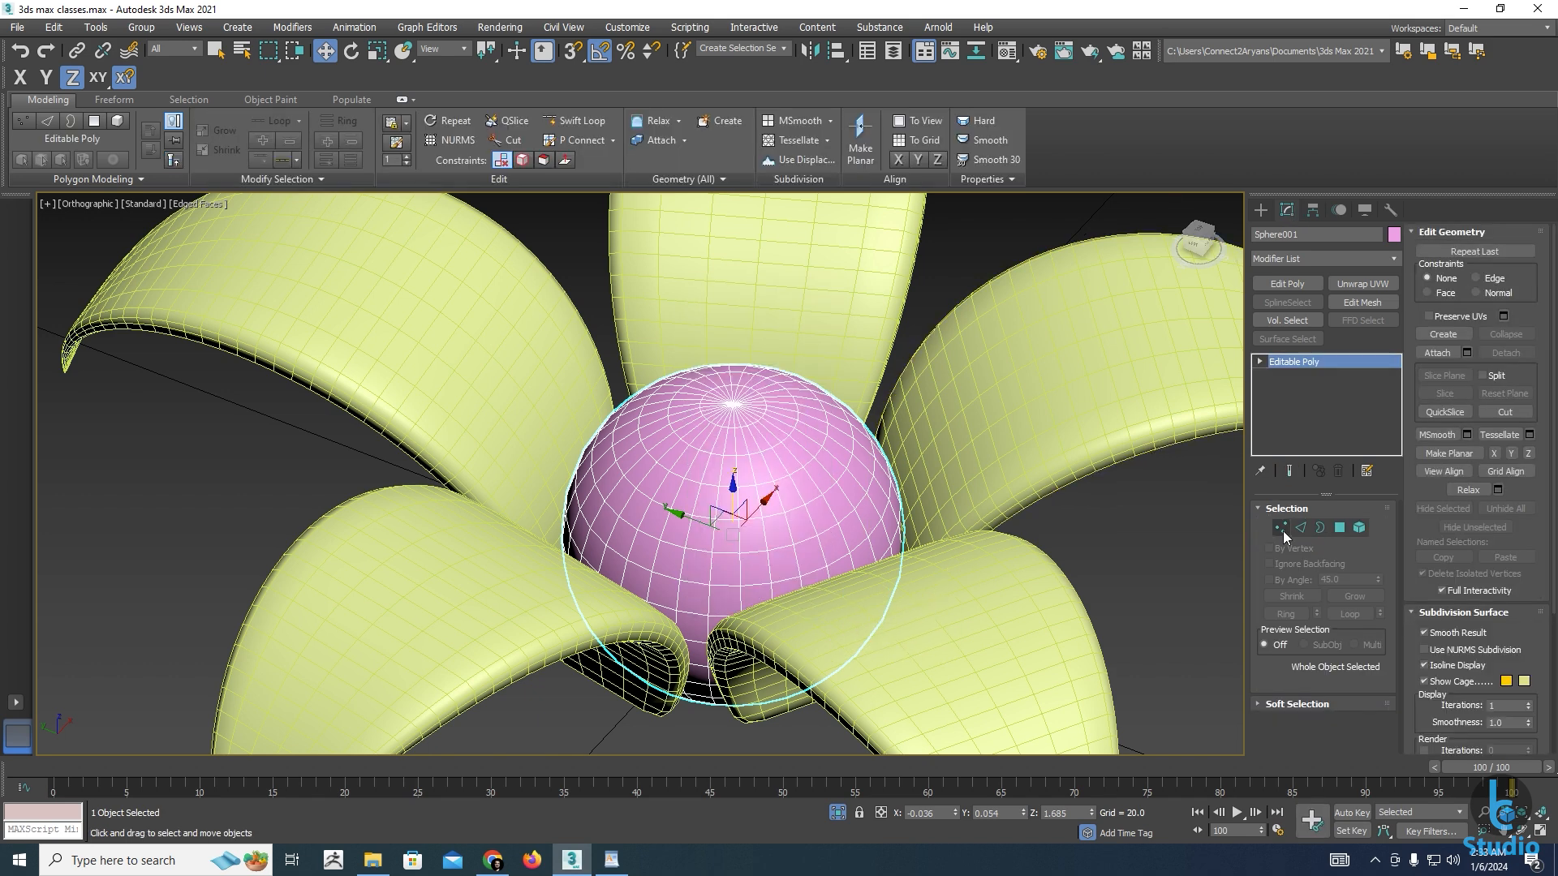
Select the polygons around the sphere's top vertex, grow the selection down its upper part and delete those polygons
click(731, 402)
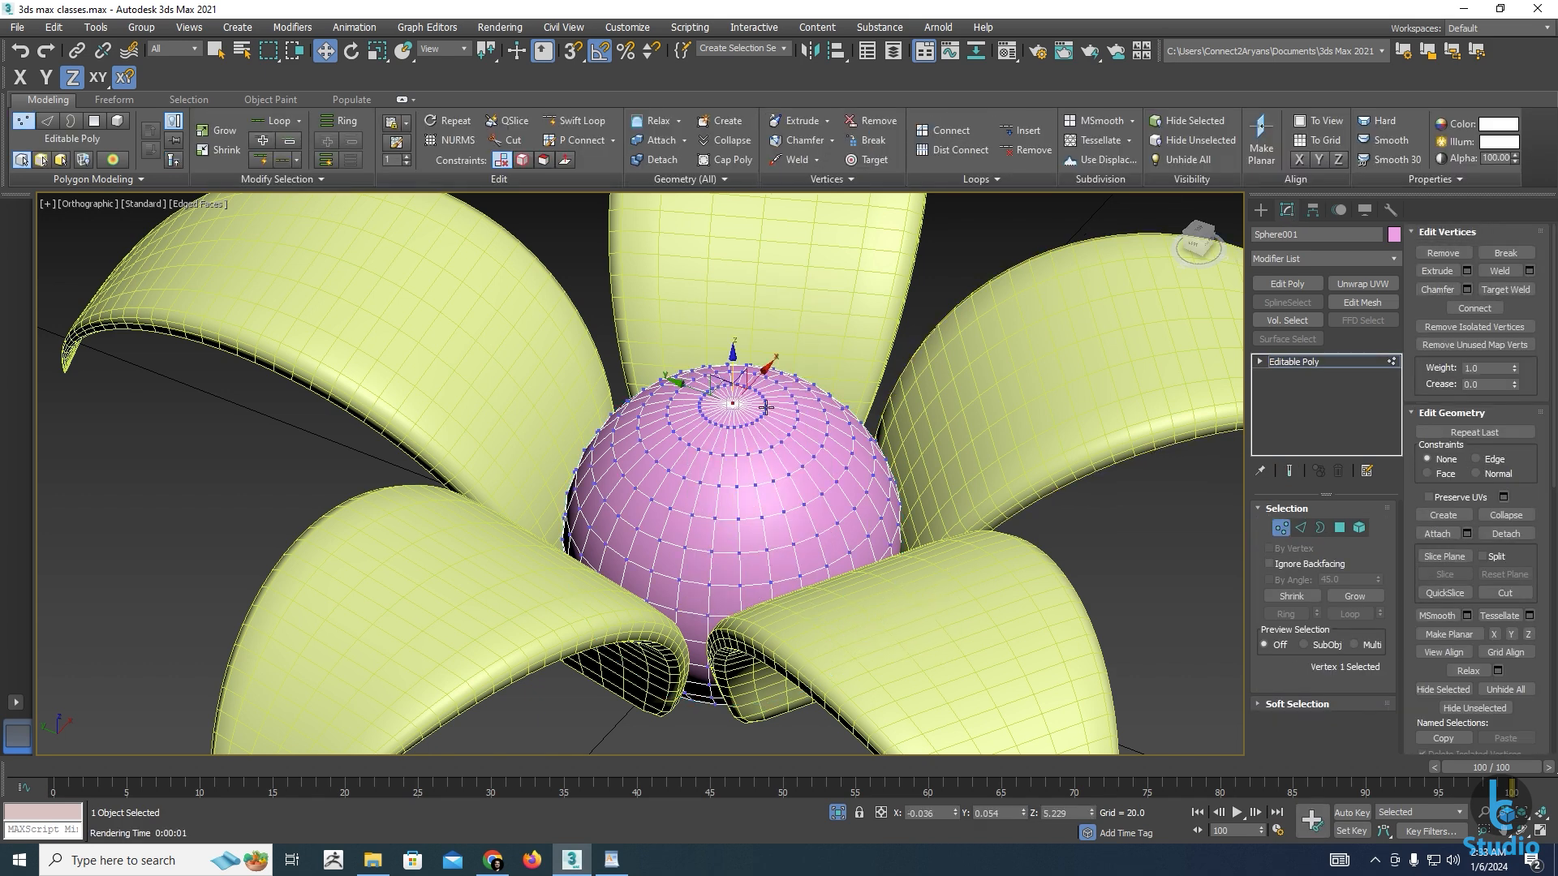
ctrl+click(1343, 529)
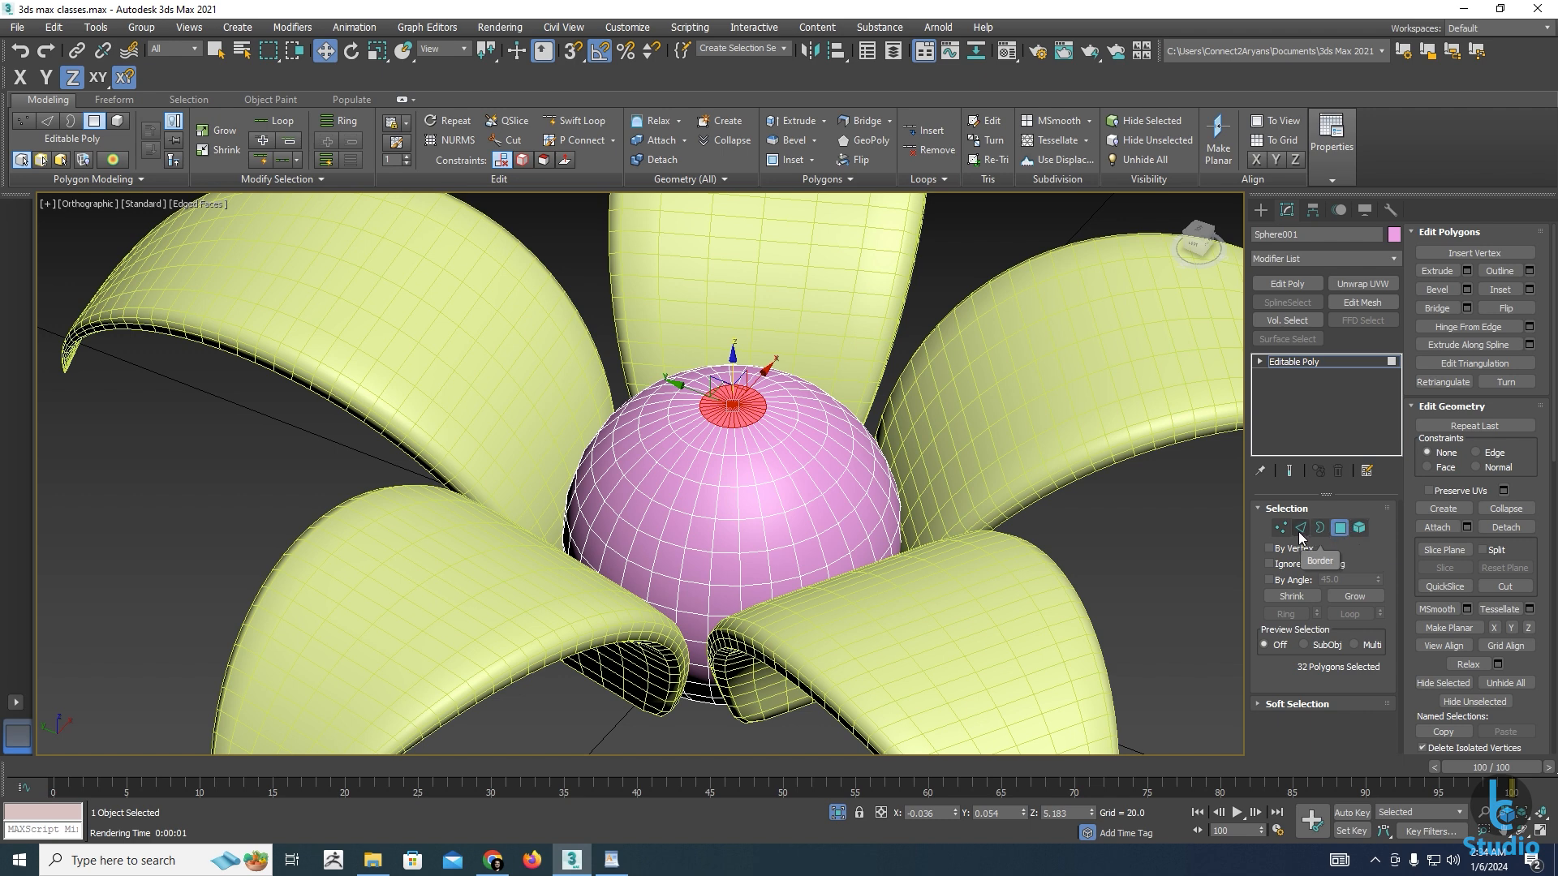
click(1354, 596)
click(1355, 596)
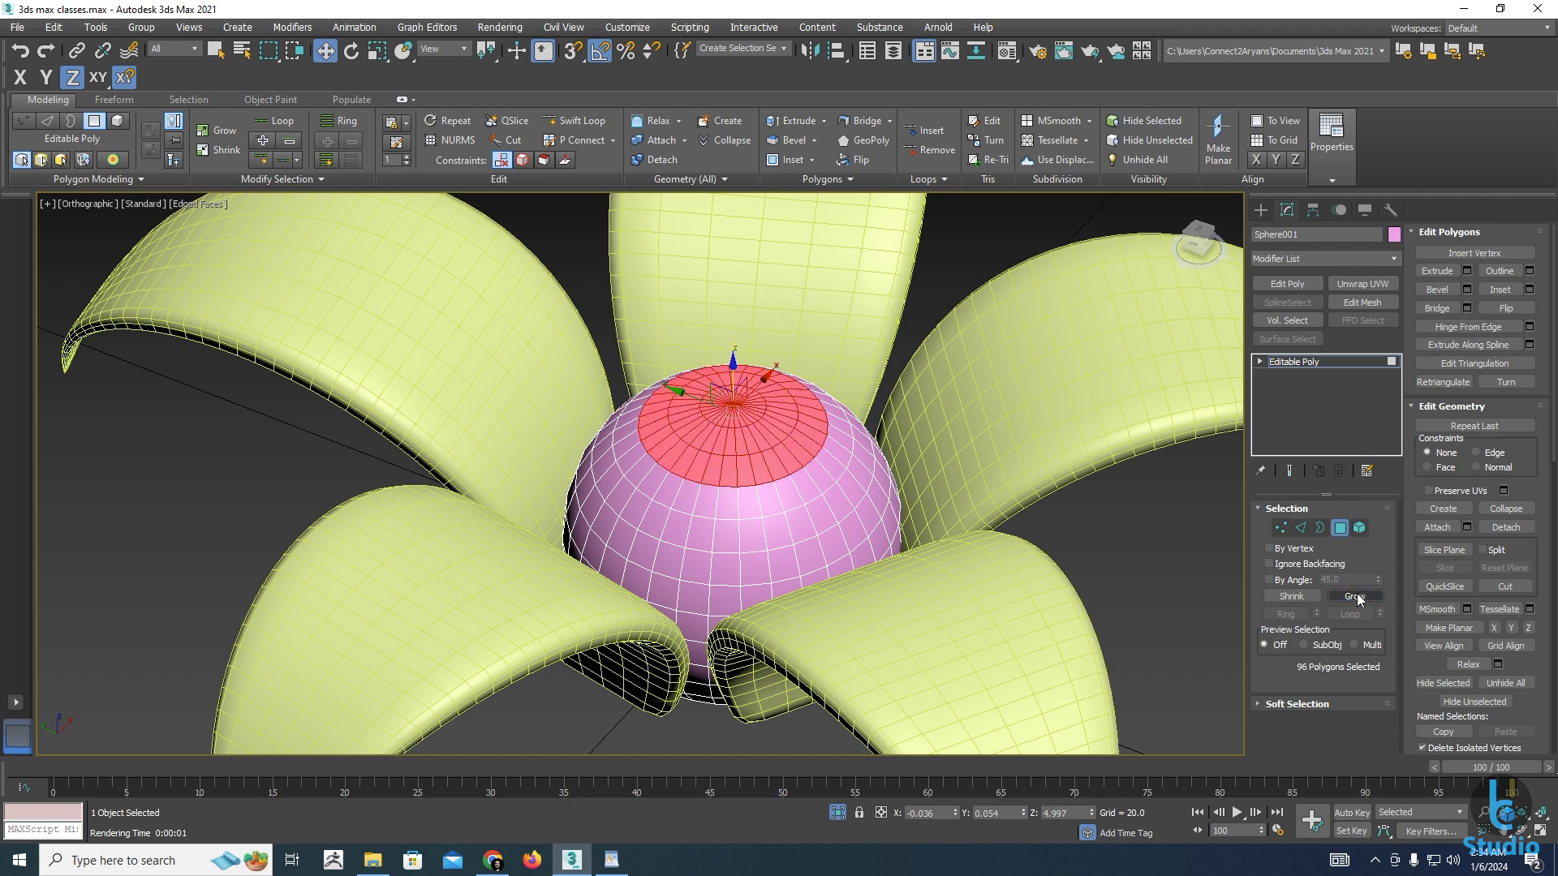
click(1357, 597)
click(1356, 597)
click(1356, 597)
click(1357, 597)
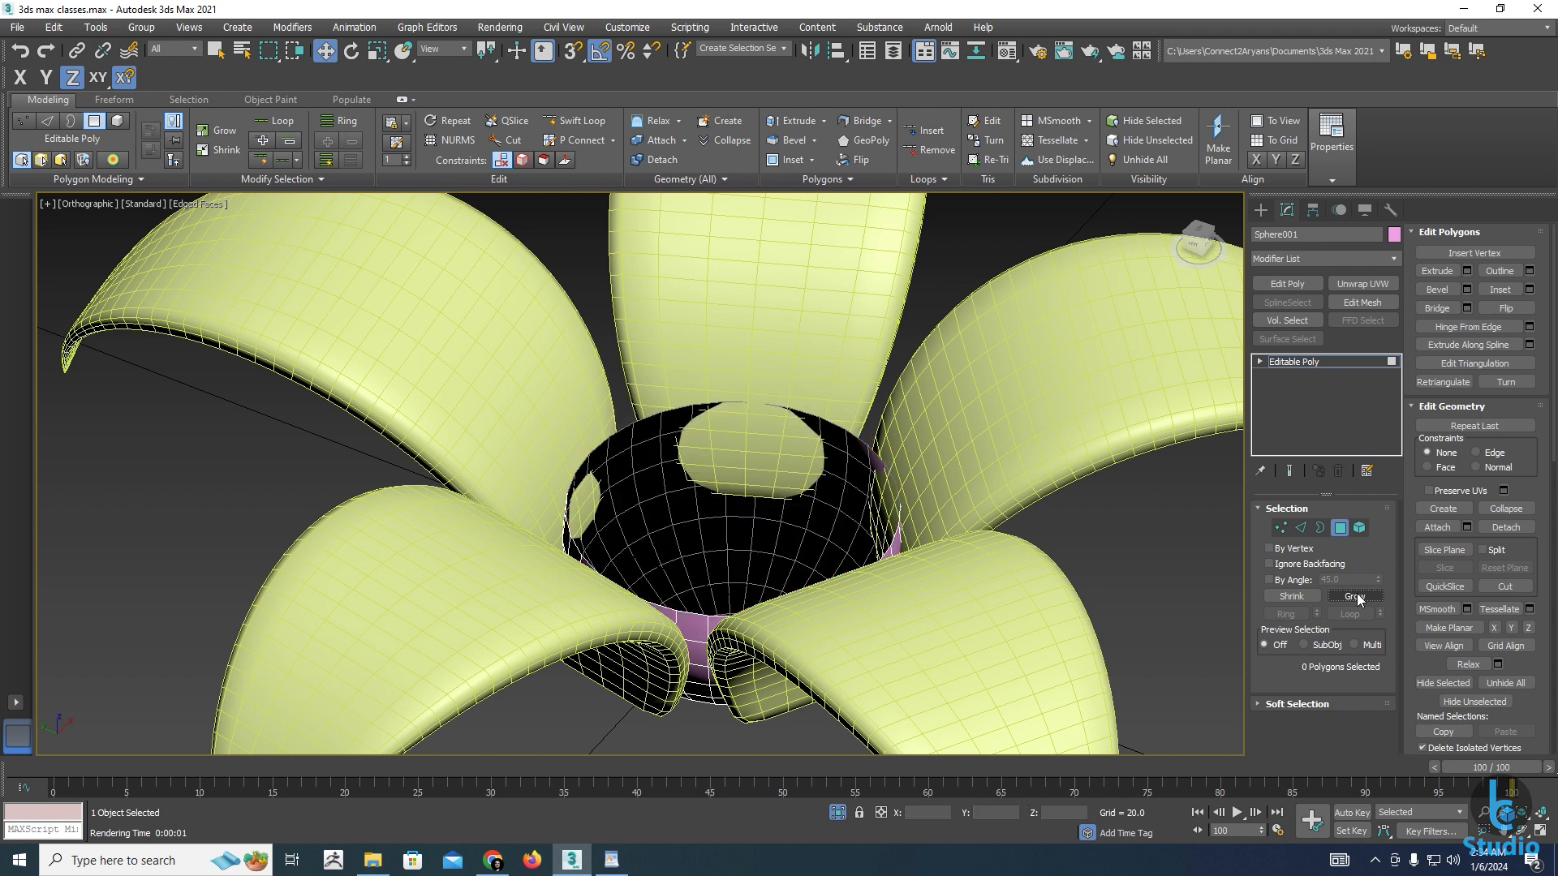
Undo the last polygon deletion, shrink the sphere's upper selection by one ring, and delete that smaller polygon area instead
key(ctrl+z)
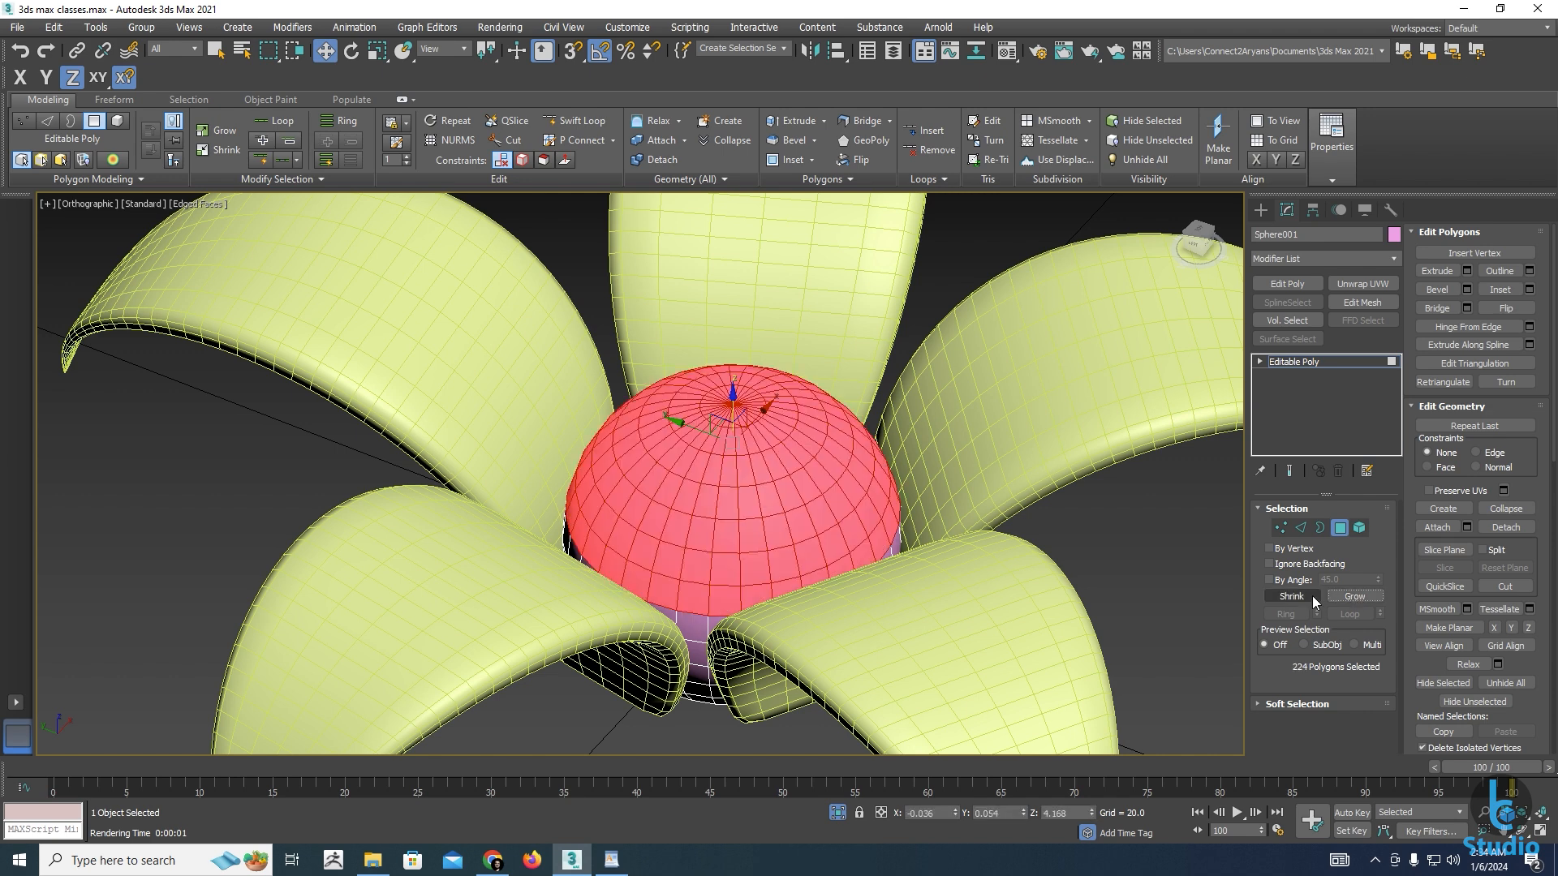
click(1288, 597)
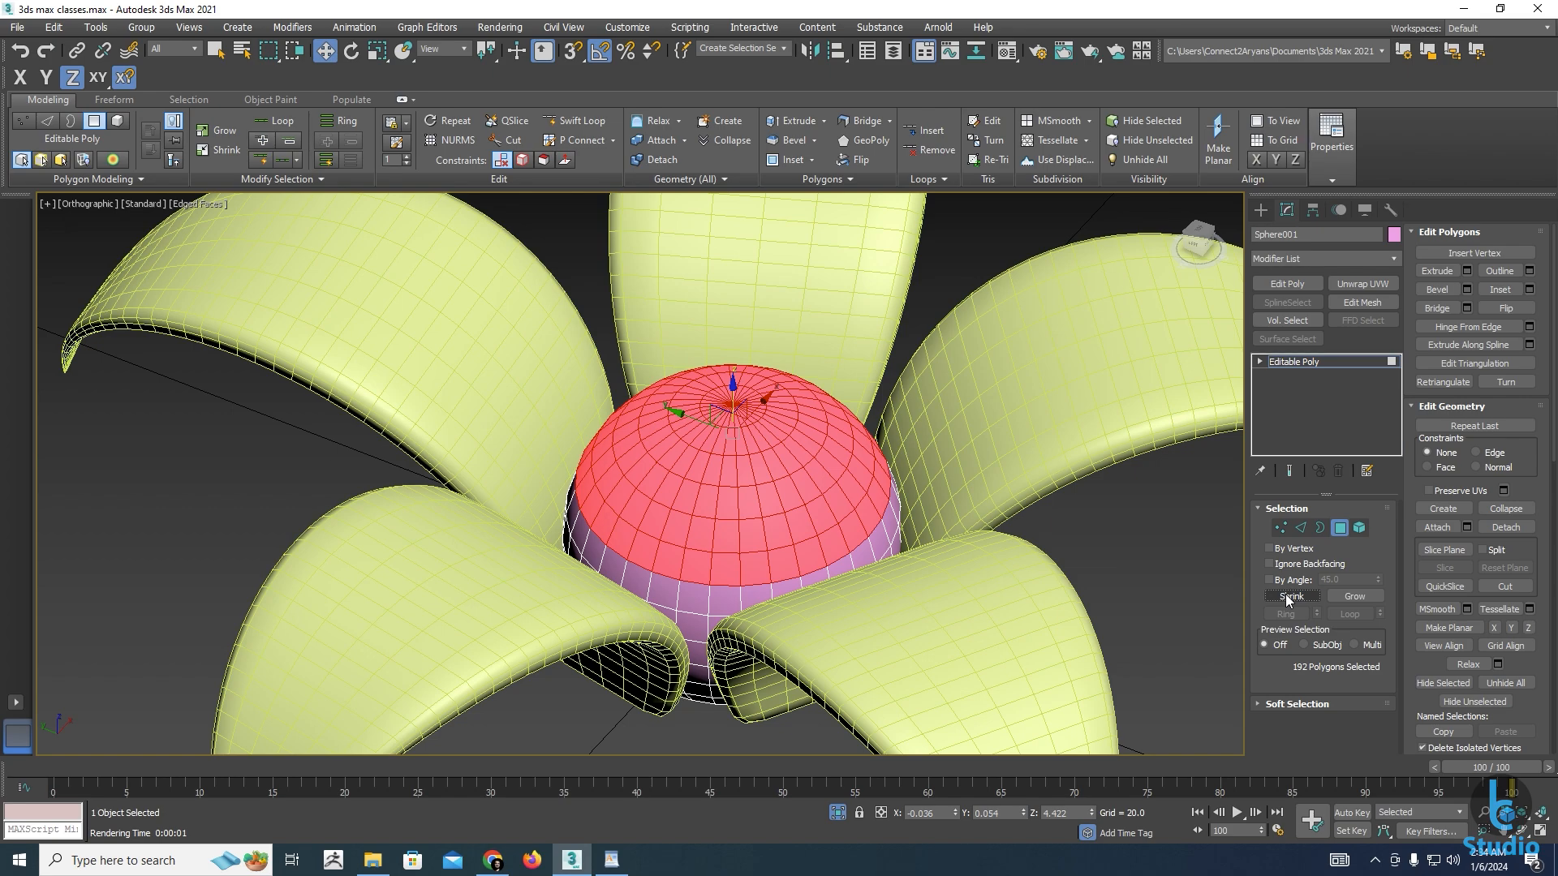
key(Delete)
alt+middle_drag(876, 487, 700, 525)
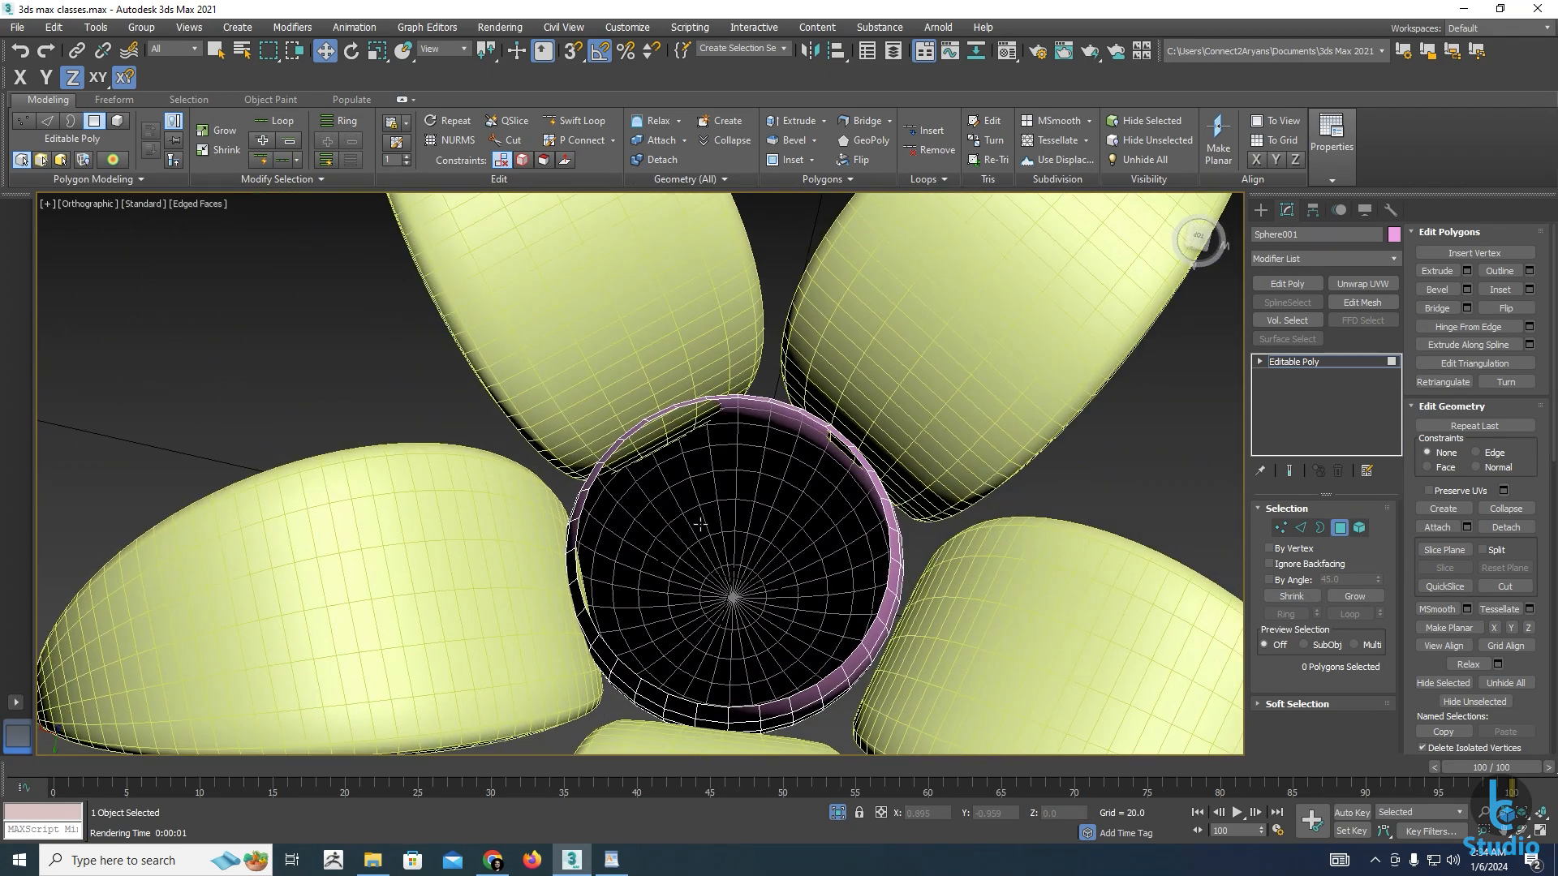
click(1339, 528)
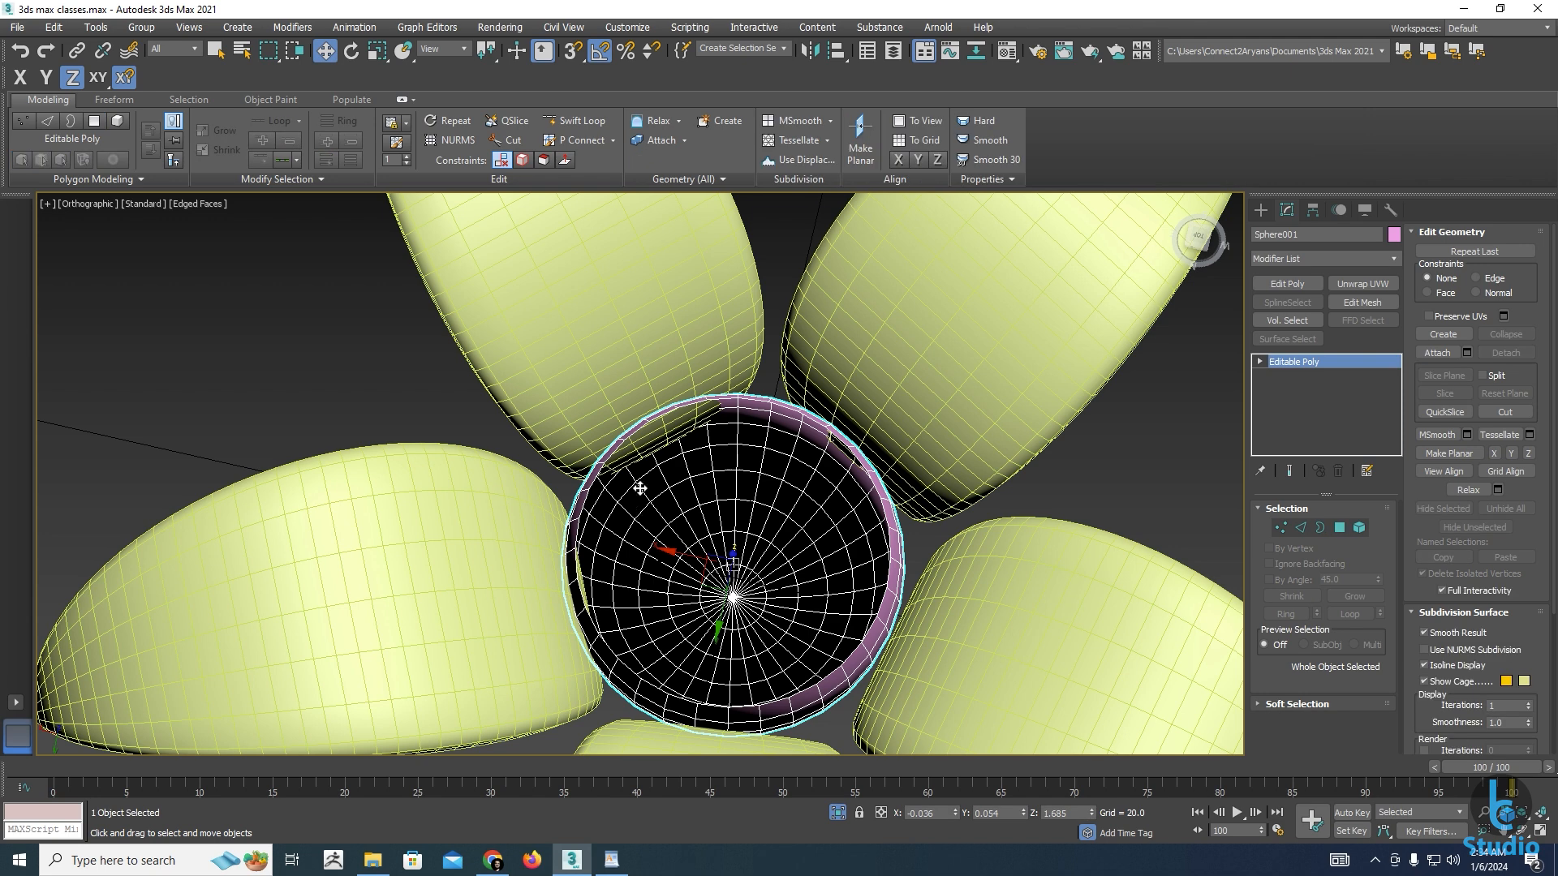
Apply a Shell modifier to the open-topped central sphere
key(t)
scroll(614, 516, up, 3)
middle_drag(613, 517, 600, 373)
scroll(596, 368, up, 2)
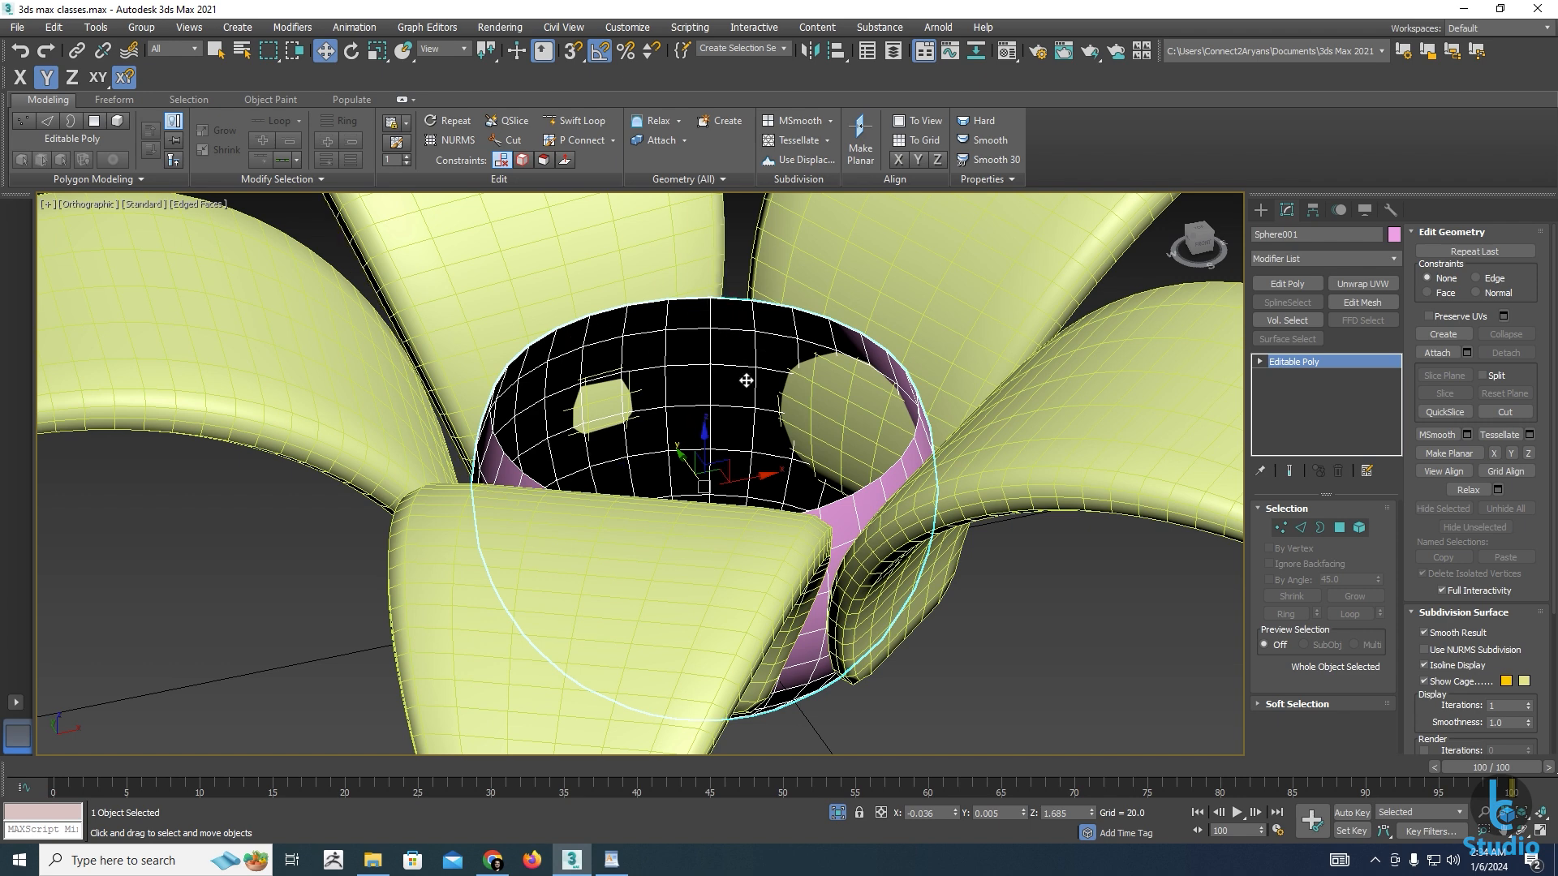
alt+middle_drag(712, 389, 876, 413)
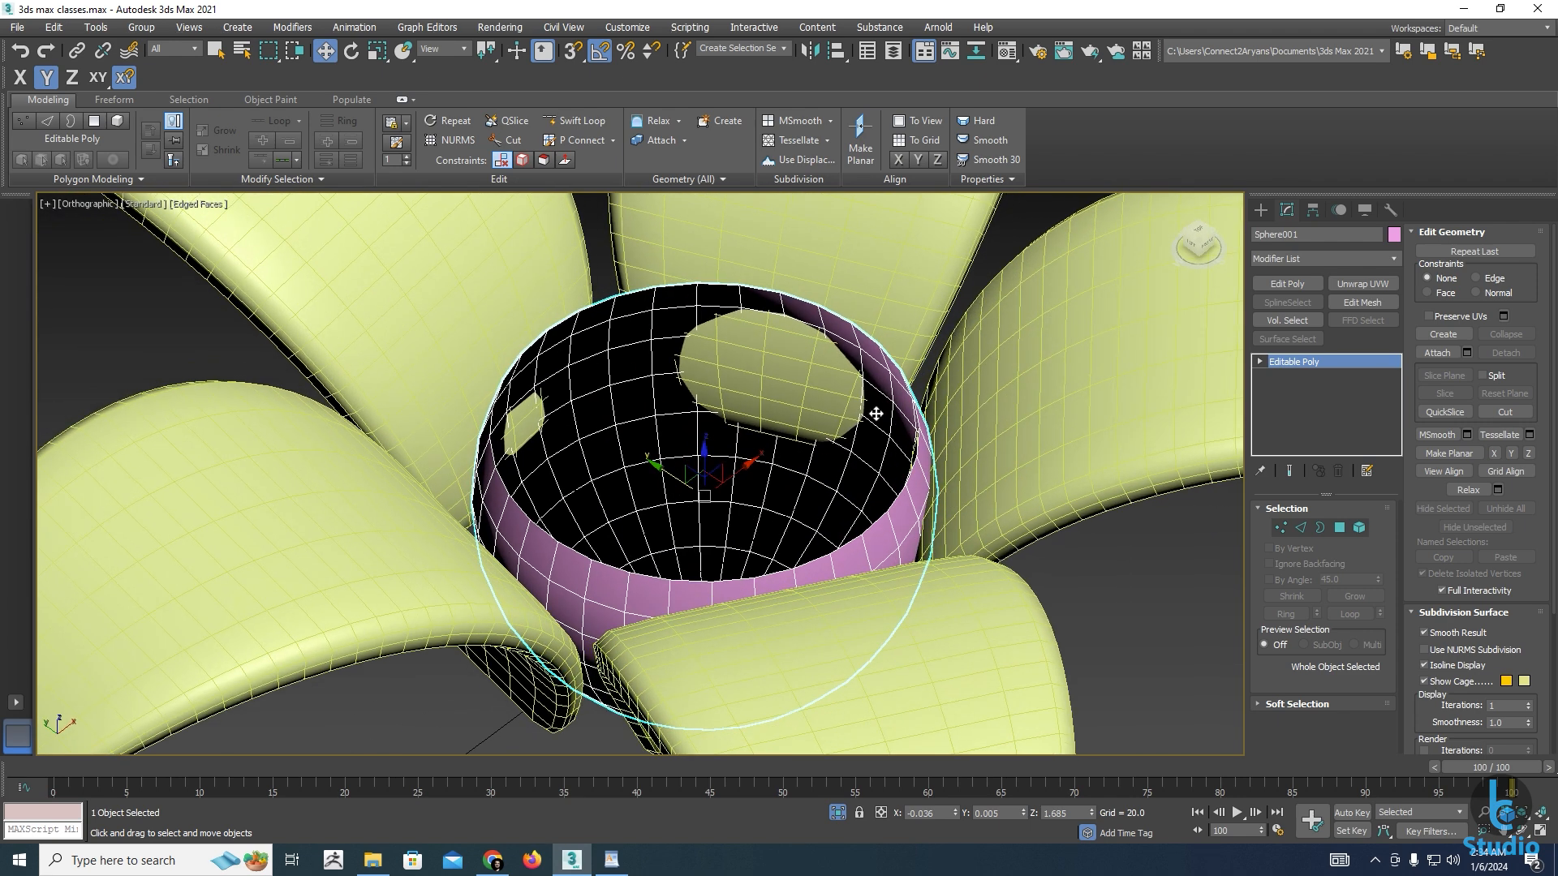
click(1392, 258)
key(s)
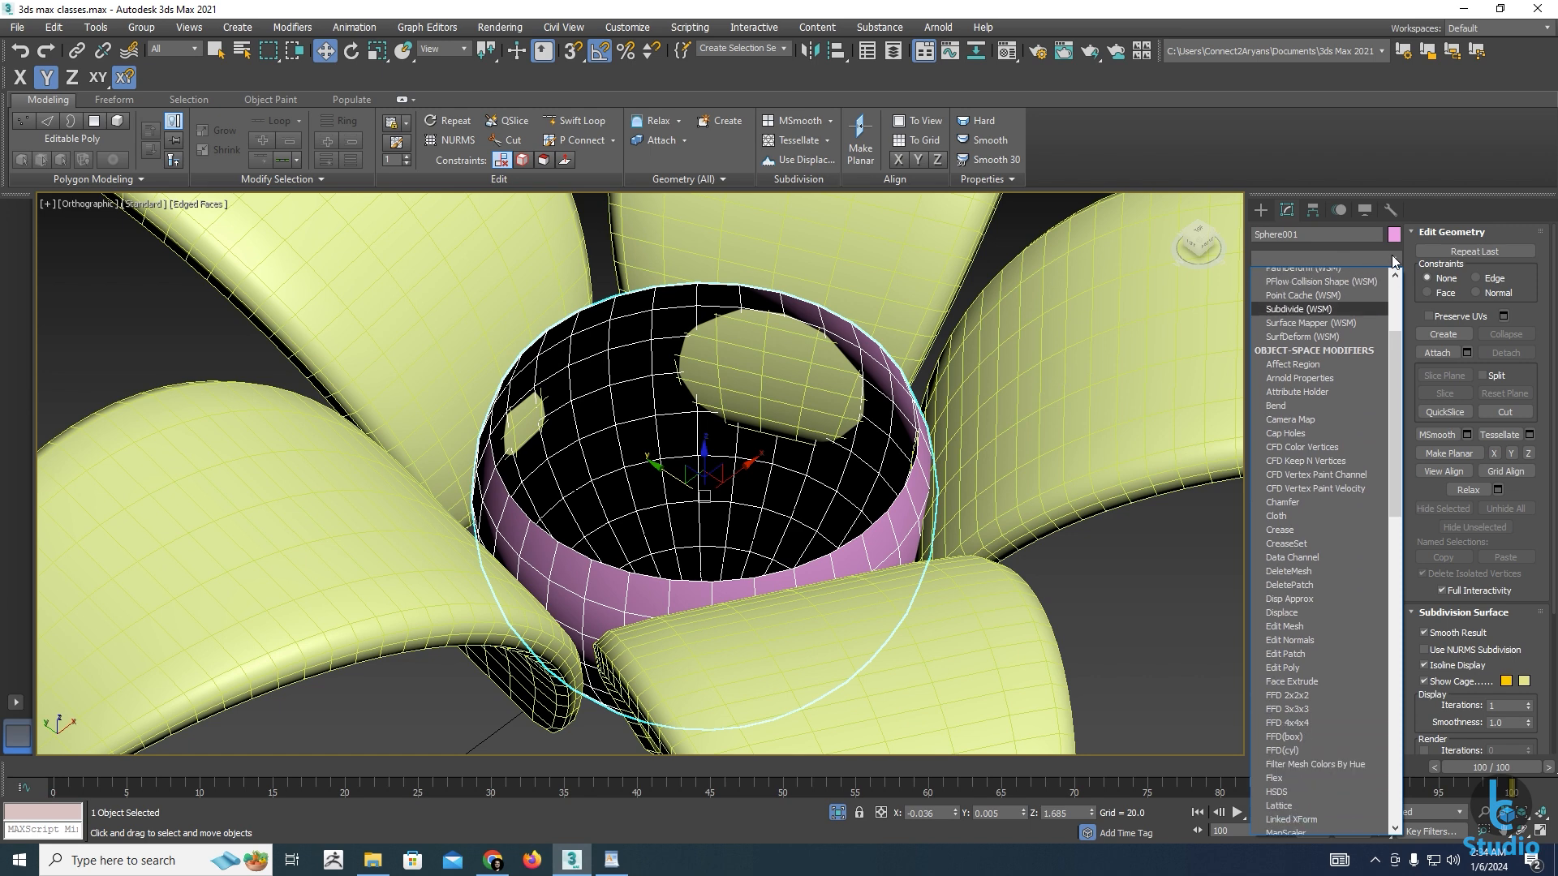
click(1394, 261)
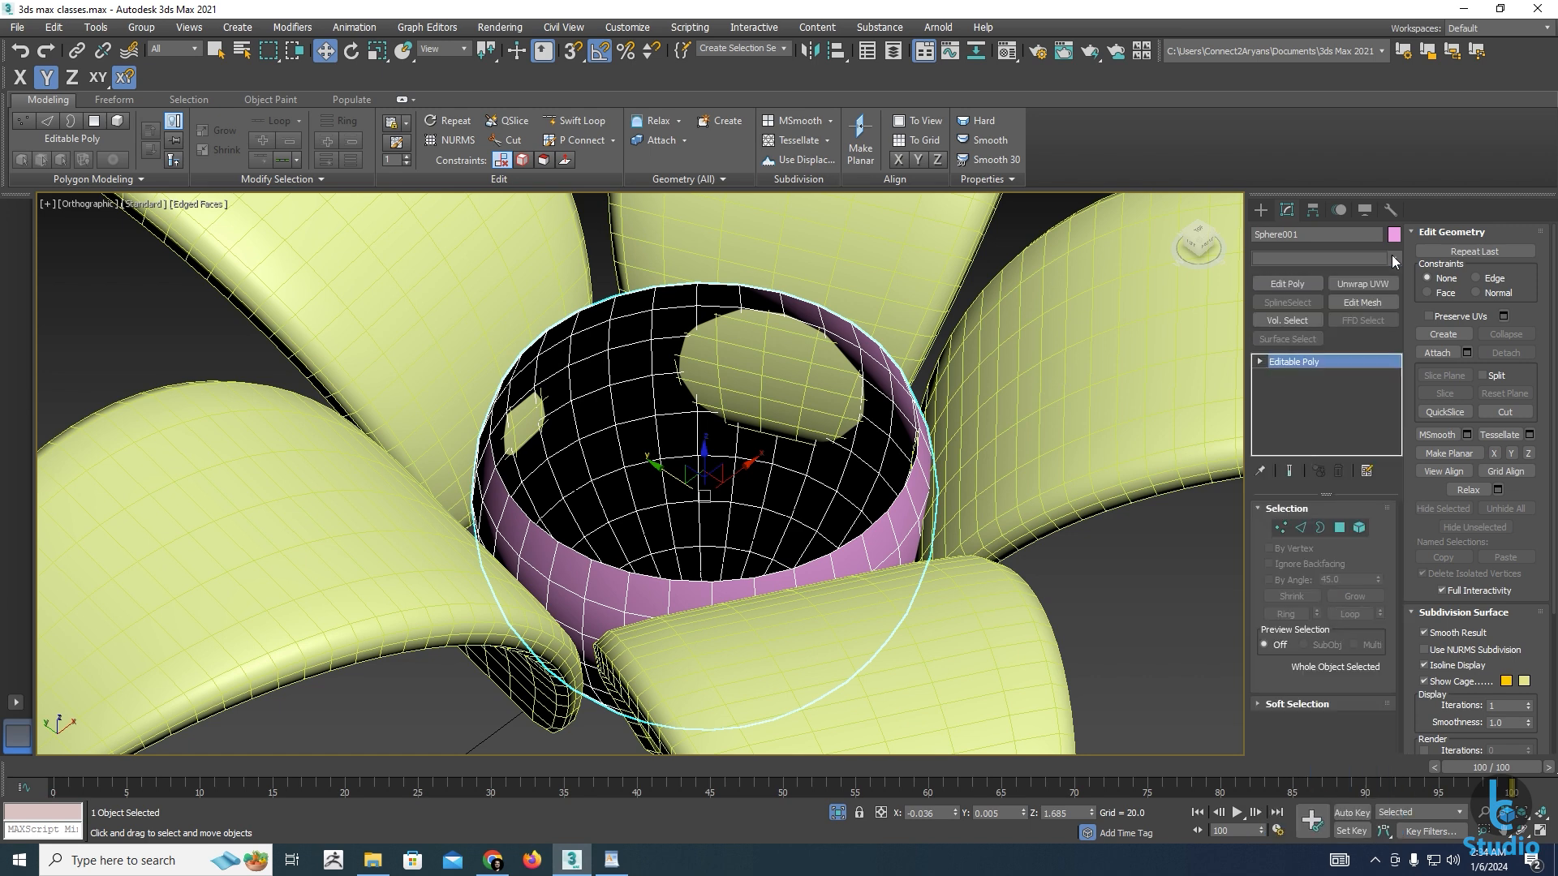
click(1394, 262)
text(sh)
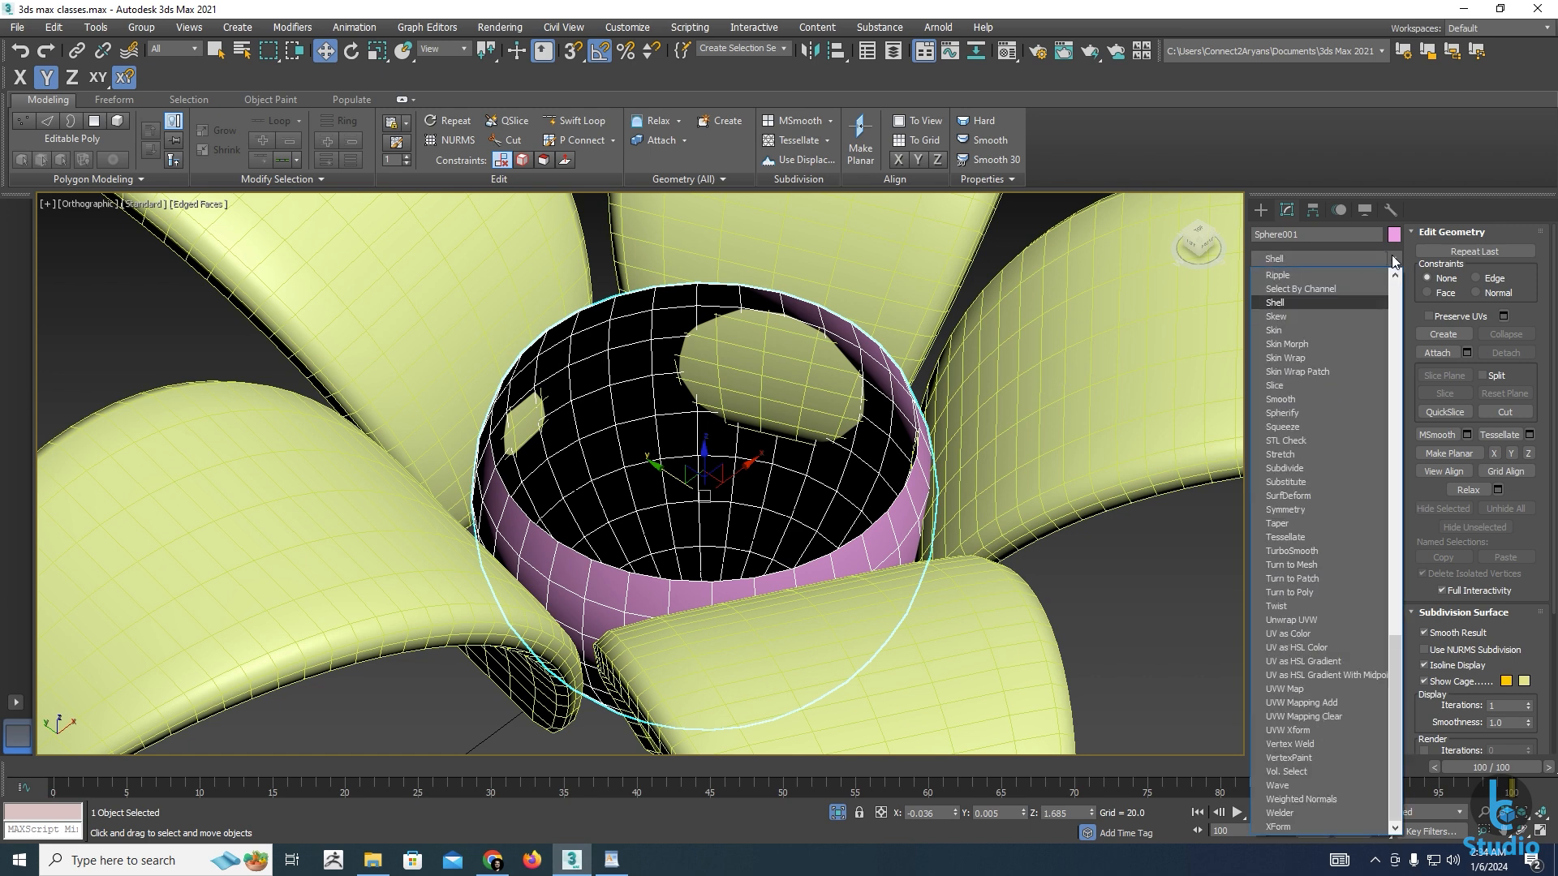
Apply a Shell modifier to the open sphere with an outer amount of 0 and an inner amount of 0.37
key(Return)
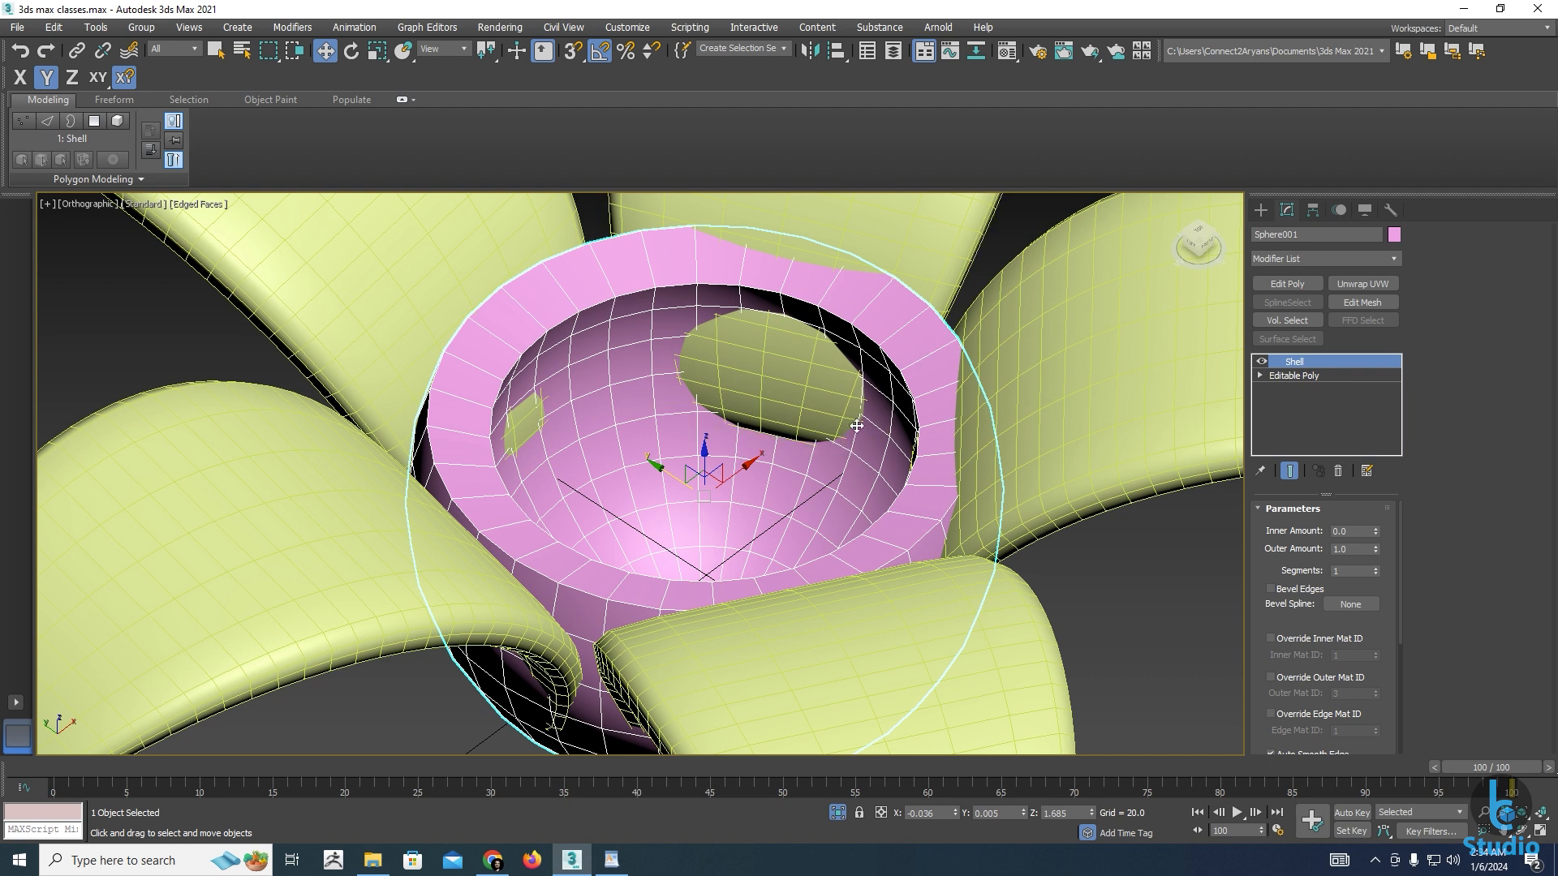
double_click(1360, 550)
text(0)
key(Return)
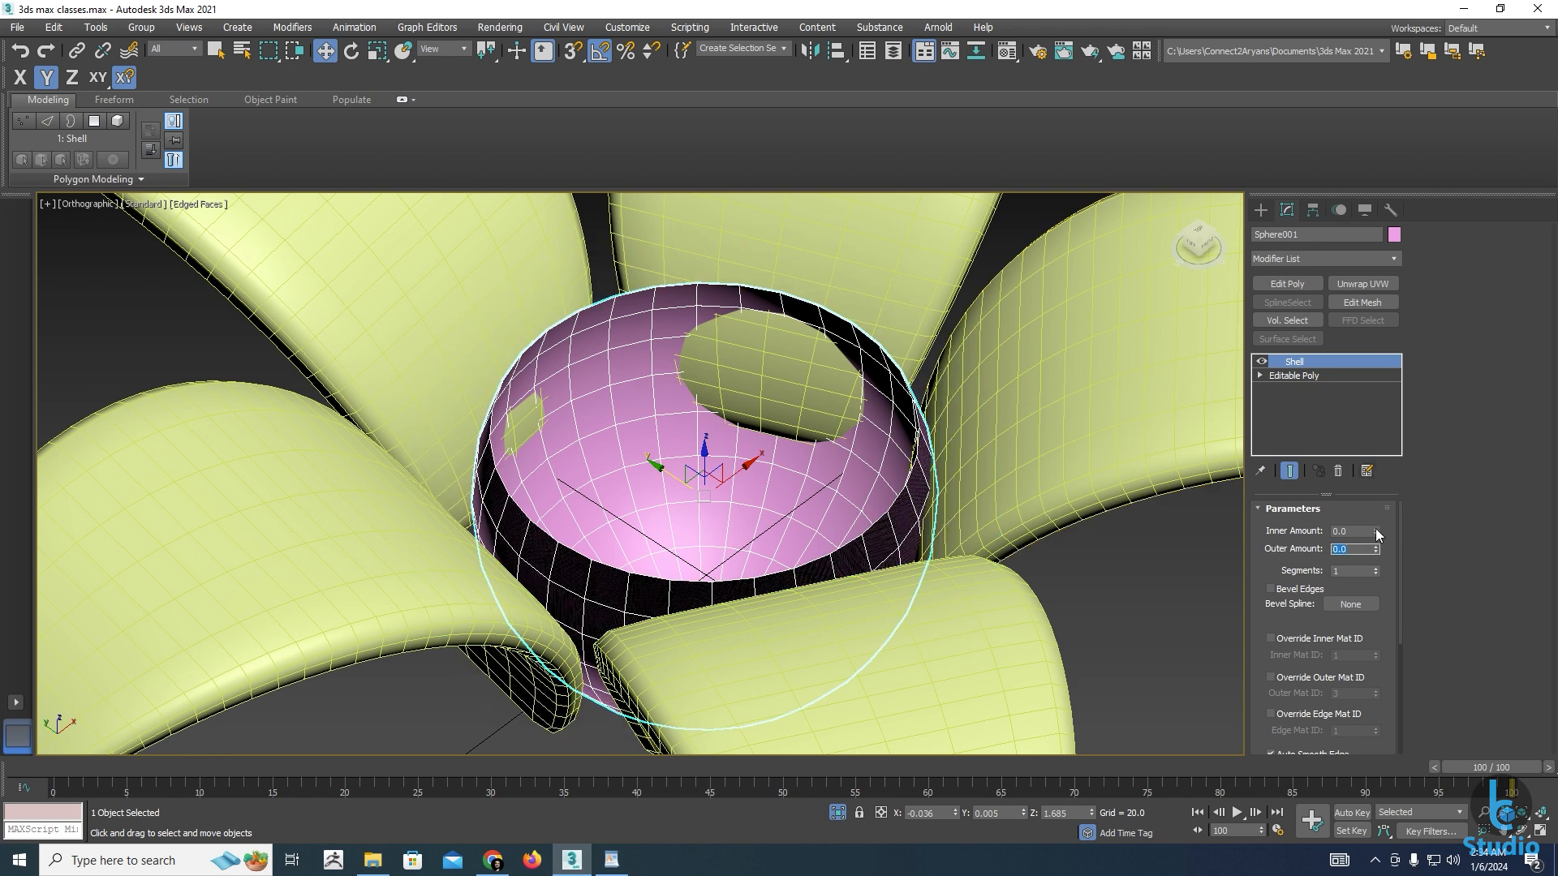
drag(1375, 528, 1376, 505)
alt+middle_drag(811, 487, 811, 411)
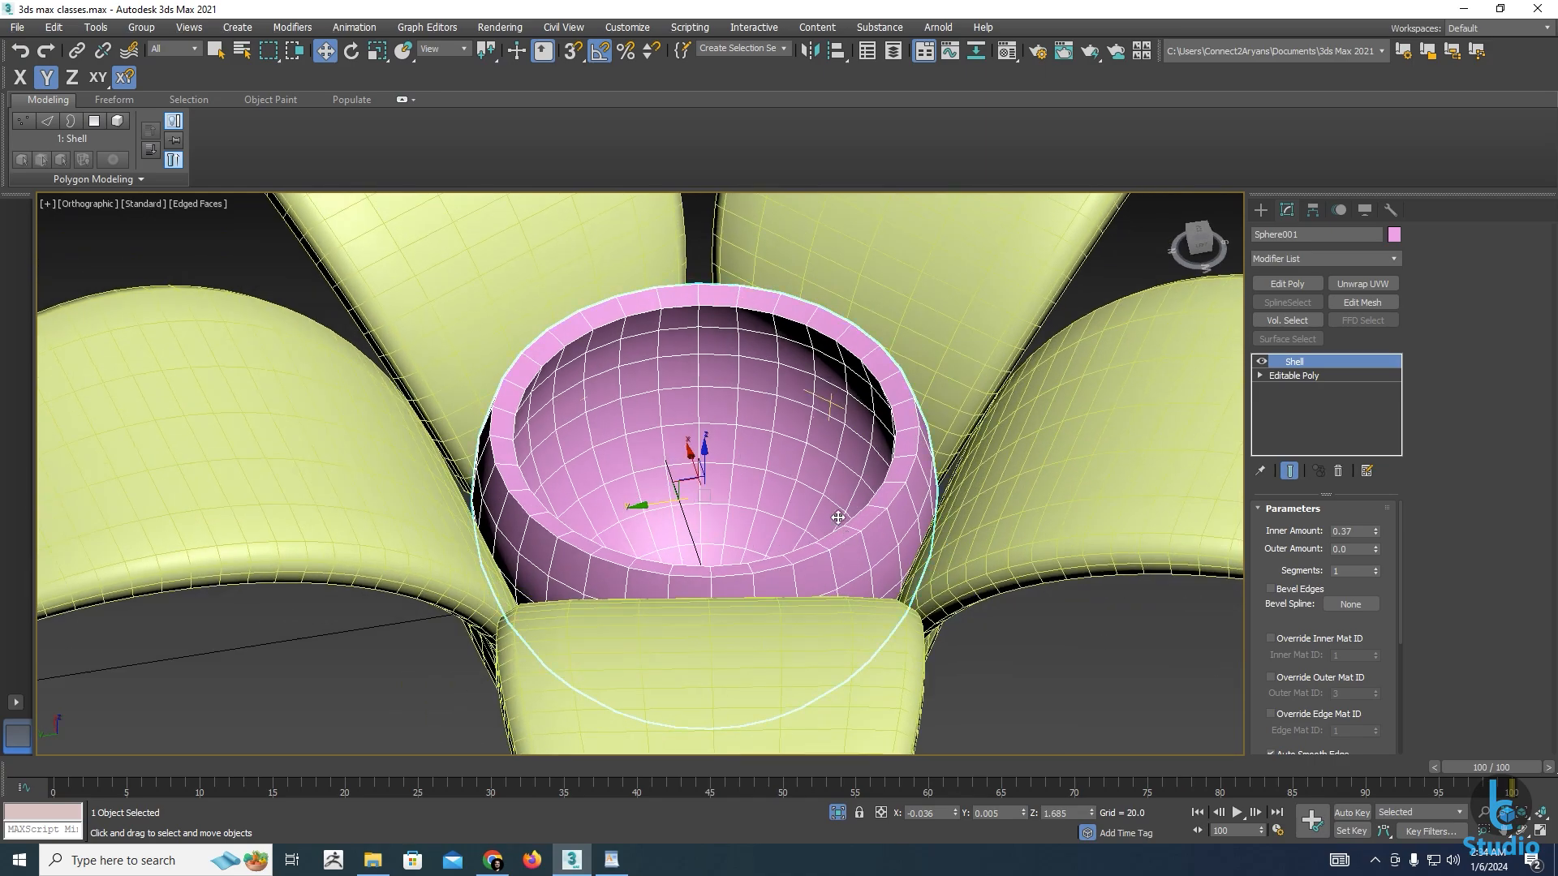
Convert the shelled sphere to an Editable Poly
right_click(811, 411)
mouse_move(909, 570)
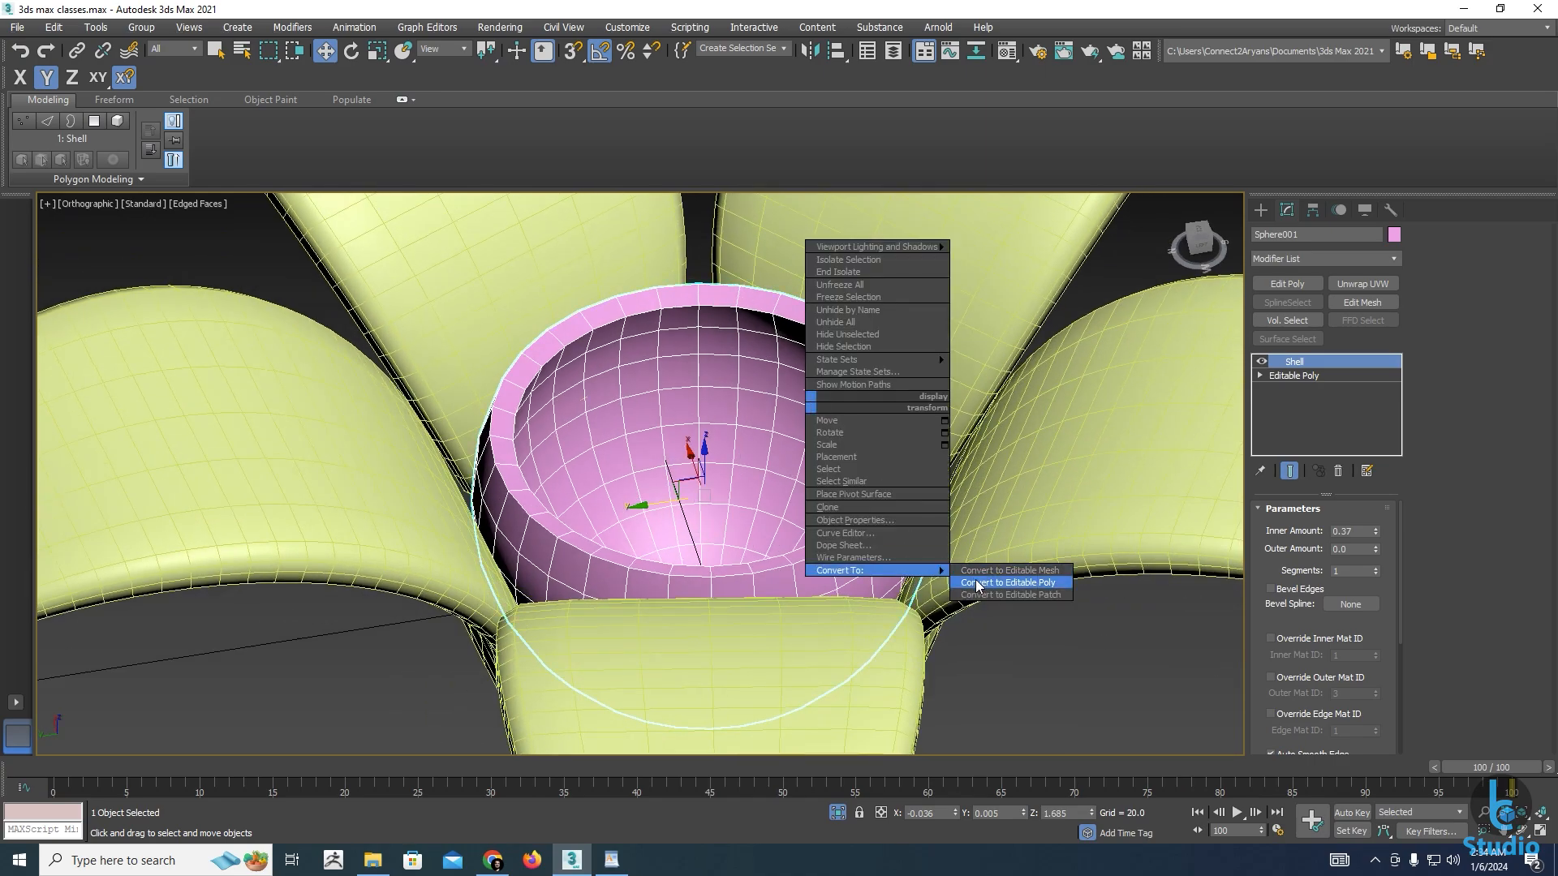
click(978, 581)
alt+middle_drag(926, 595, 881, 562)
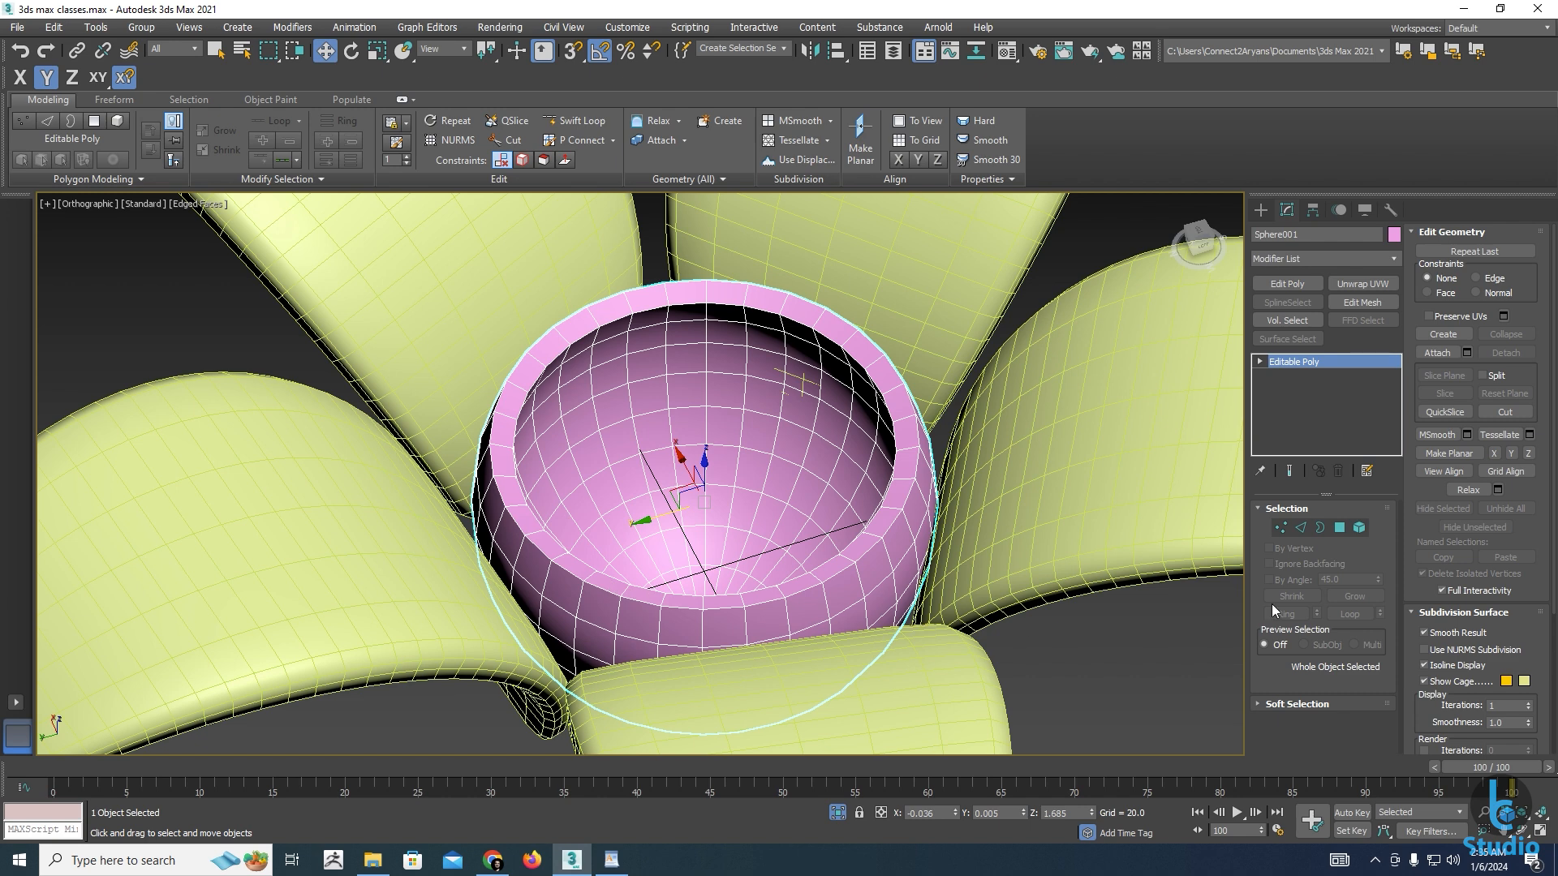
Try to chamfer the bowl's outer rim edge loop by 0.272 with 2 segments, and undo the chamfer
click(1302, 528)
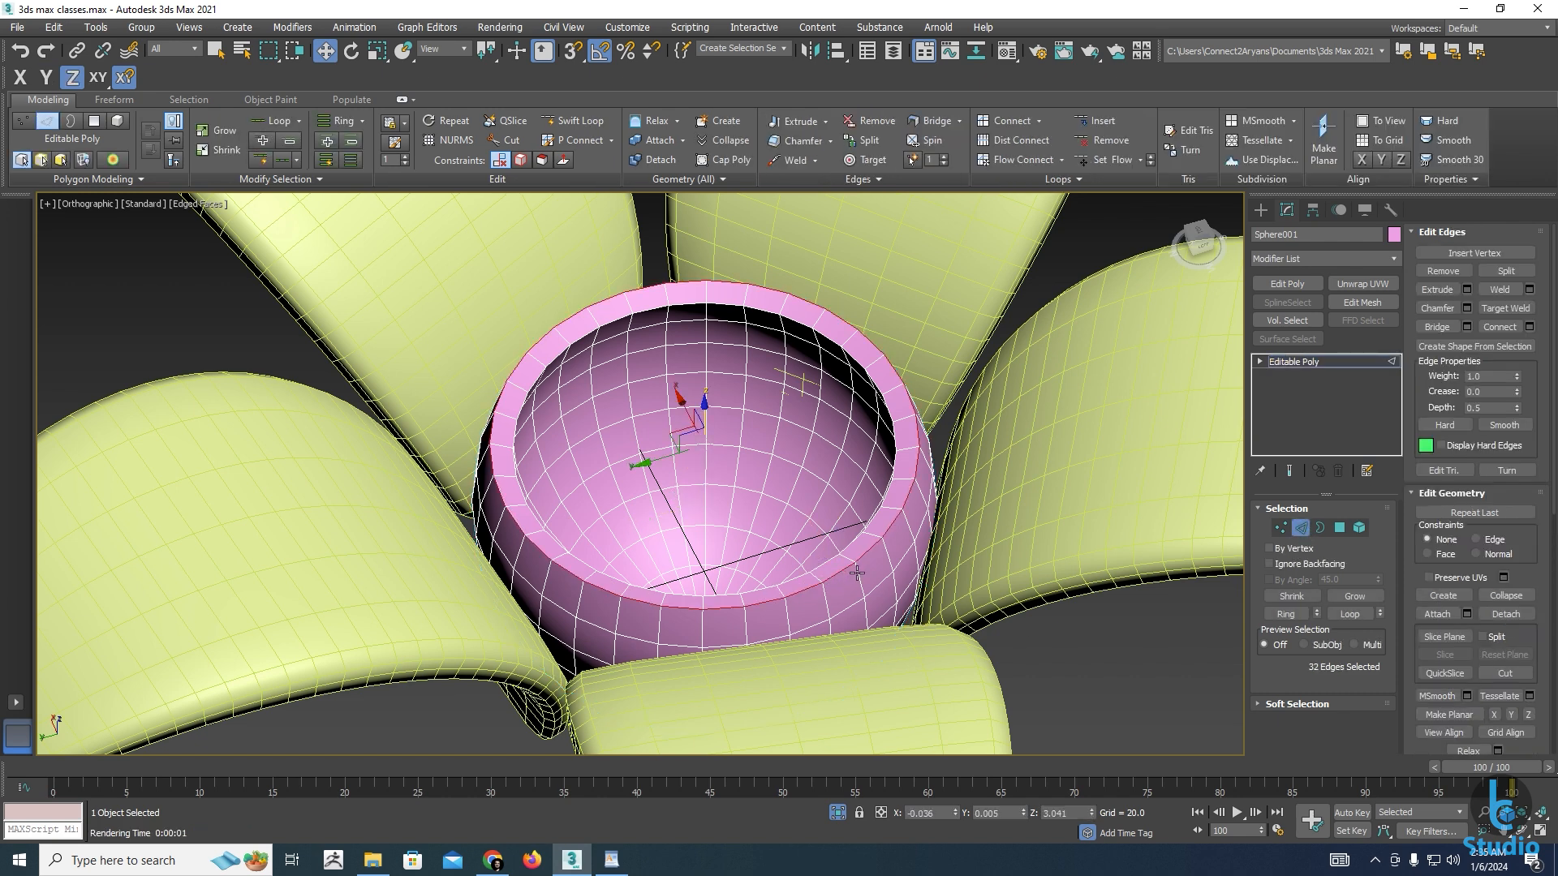
click(1467, 308)
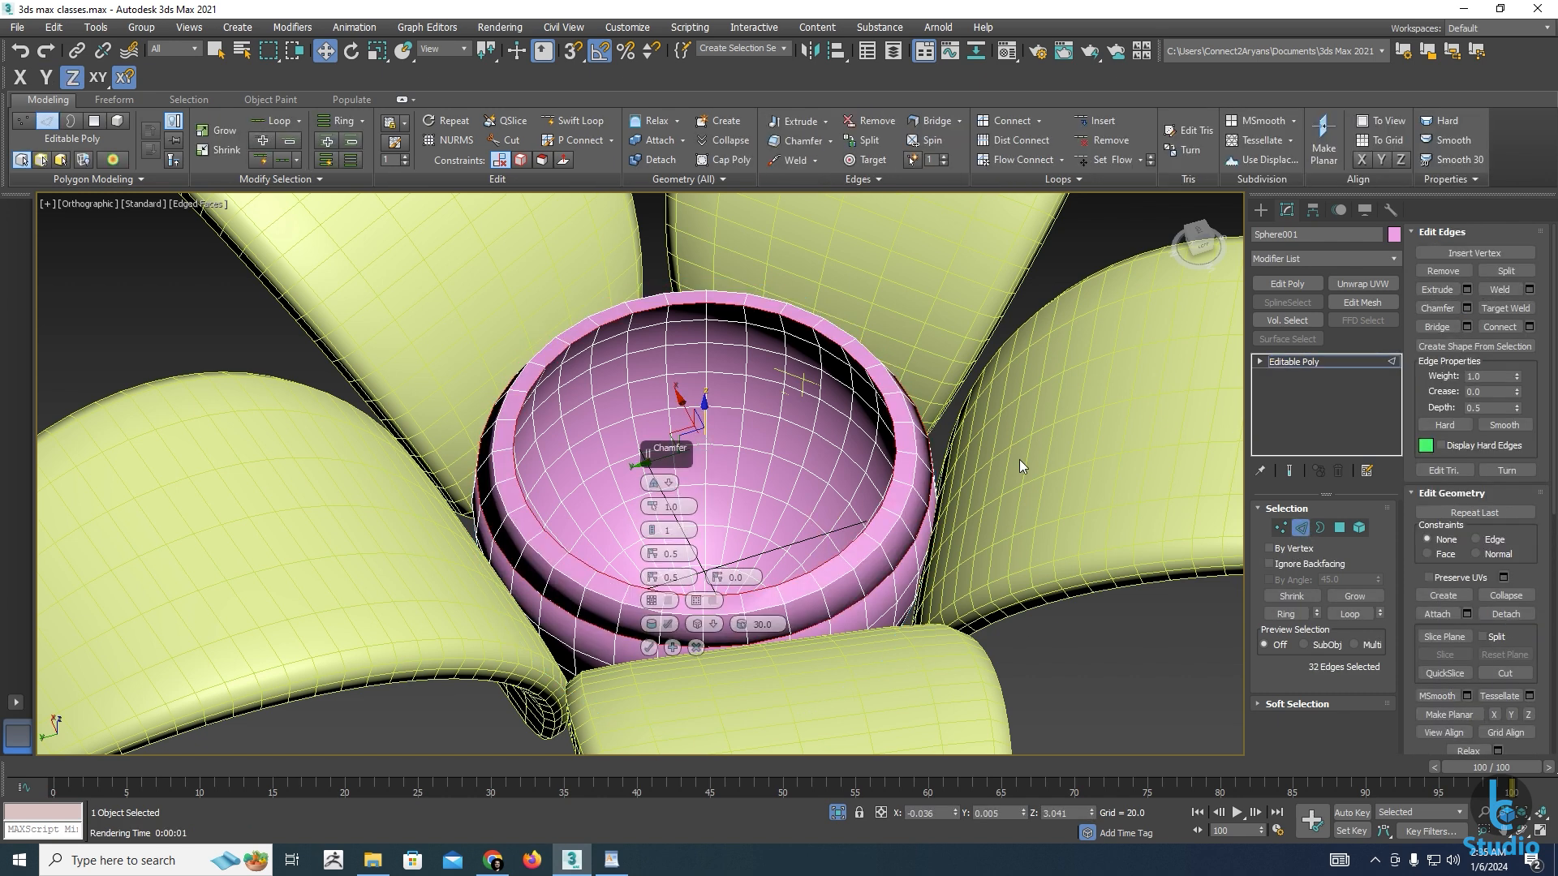
double_click(661, 508)
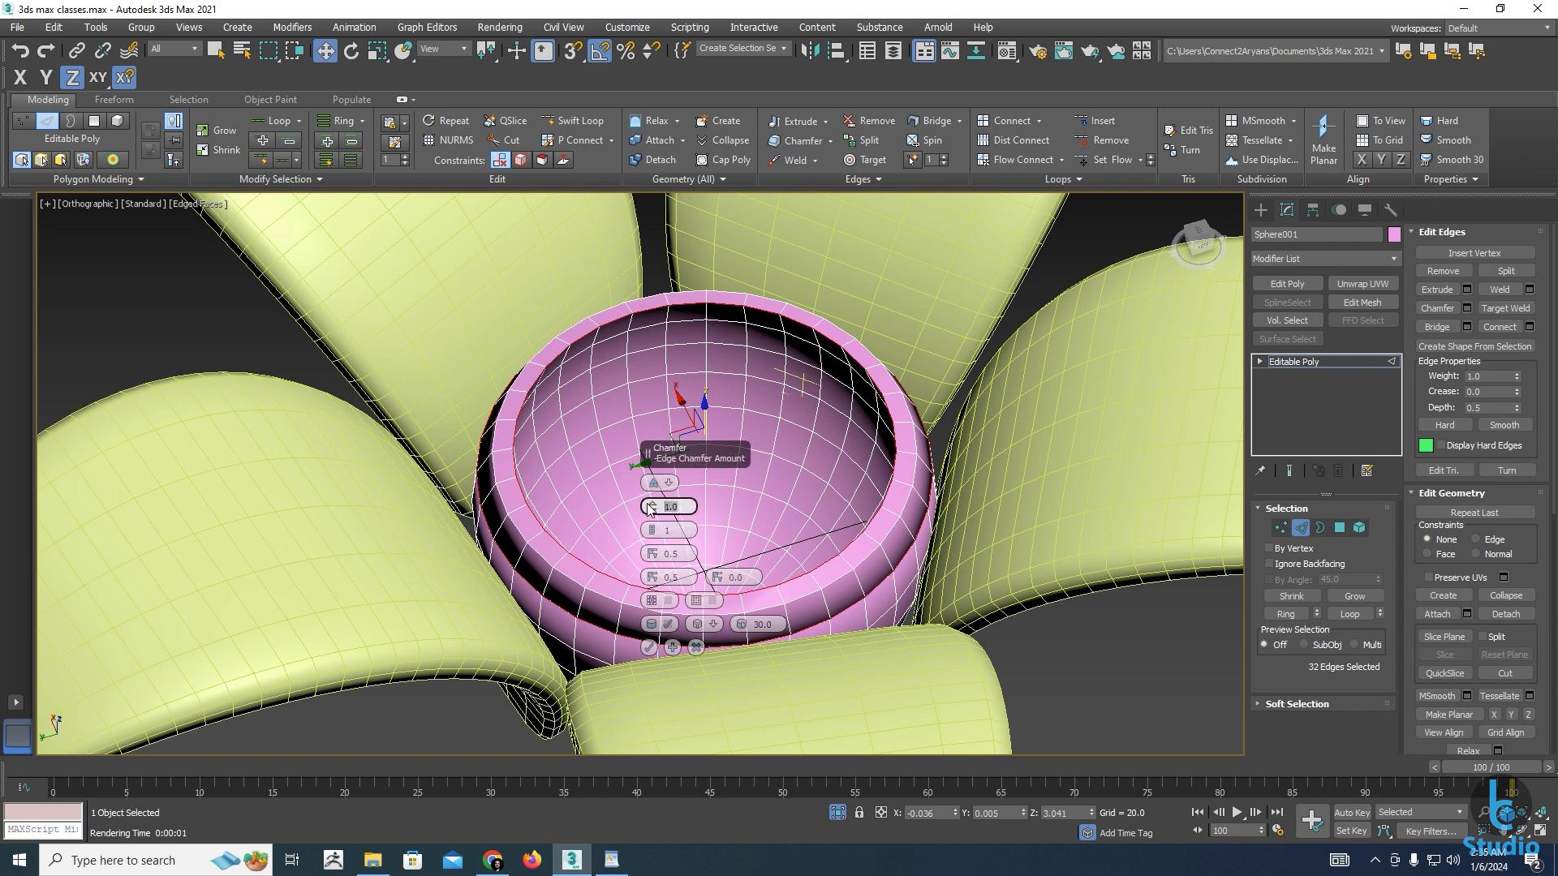
text(0)
key(Return)
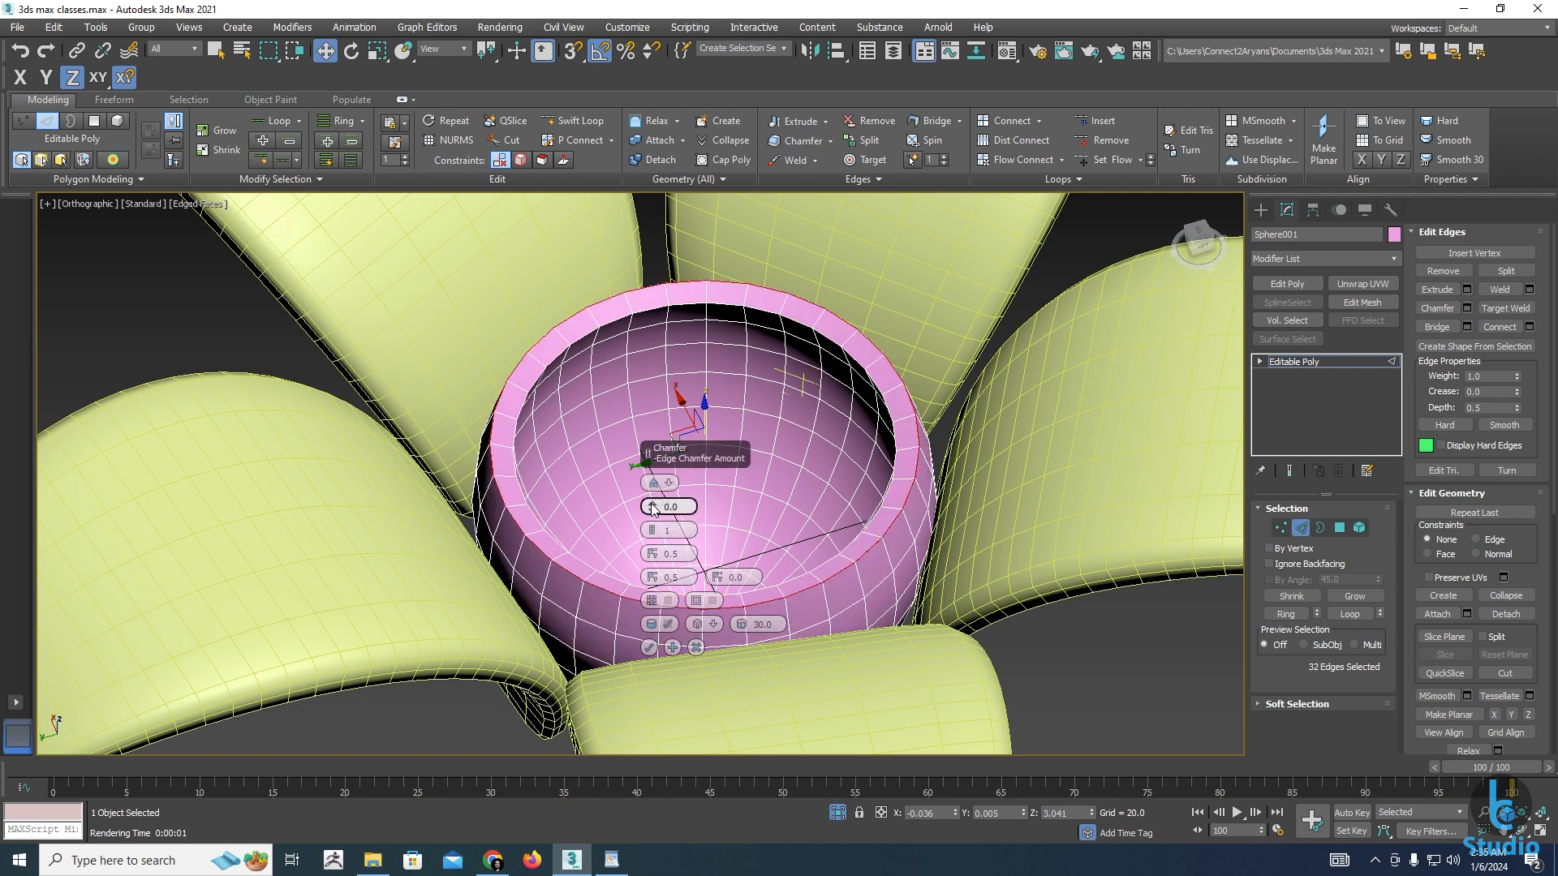
mouse_move(651, 508)
mouse_down()
mouse_move(638, 483)
mouse_move(651, 532)
mouse_up()
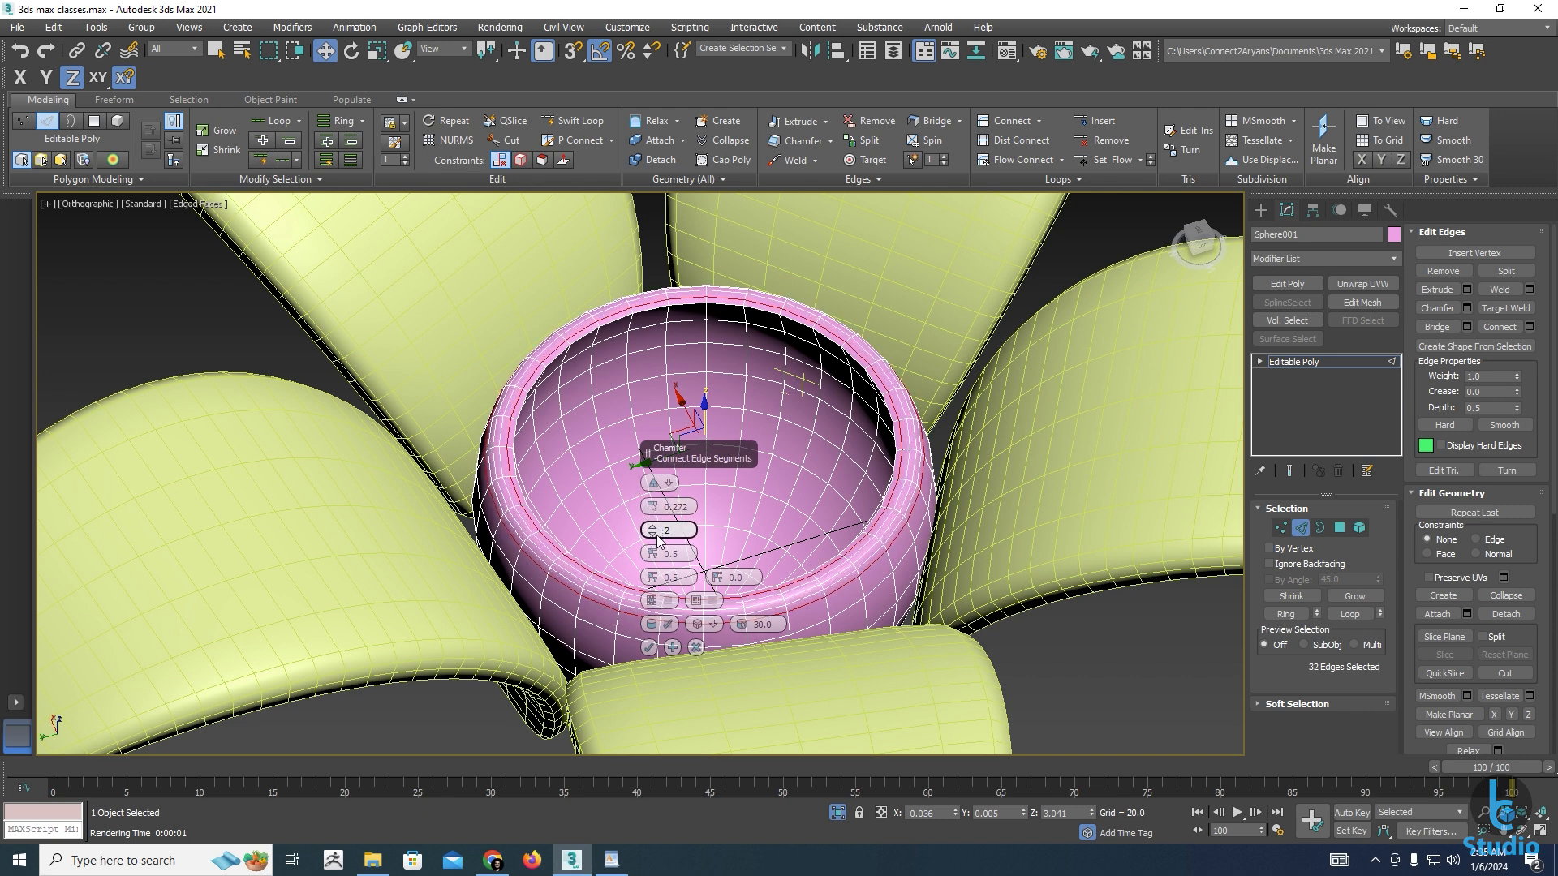
click(652, 647)
alt+middle_drag(730, 568, 671, 483)
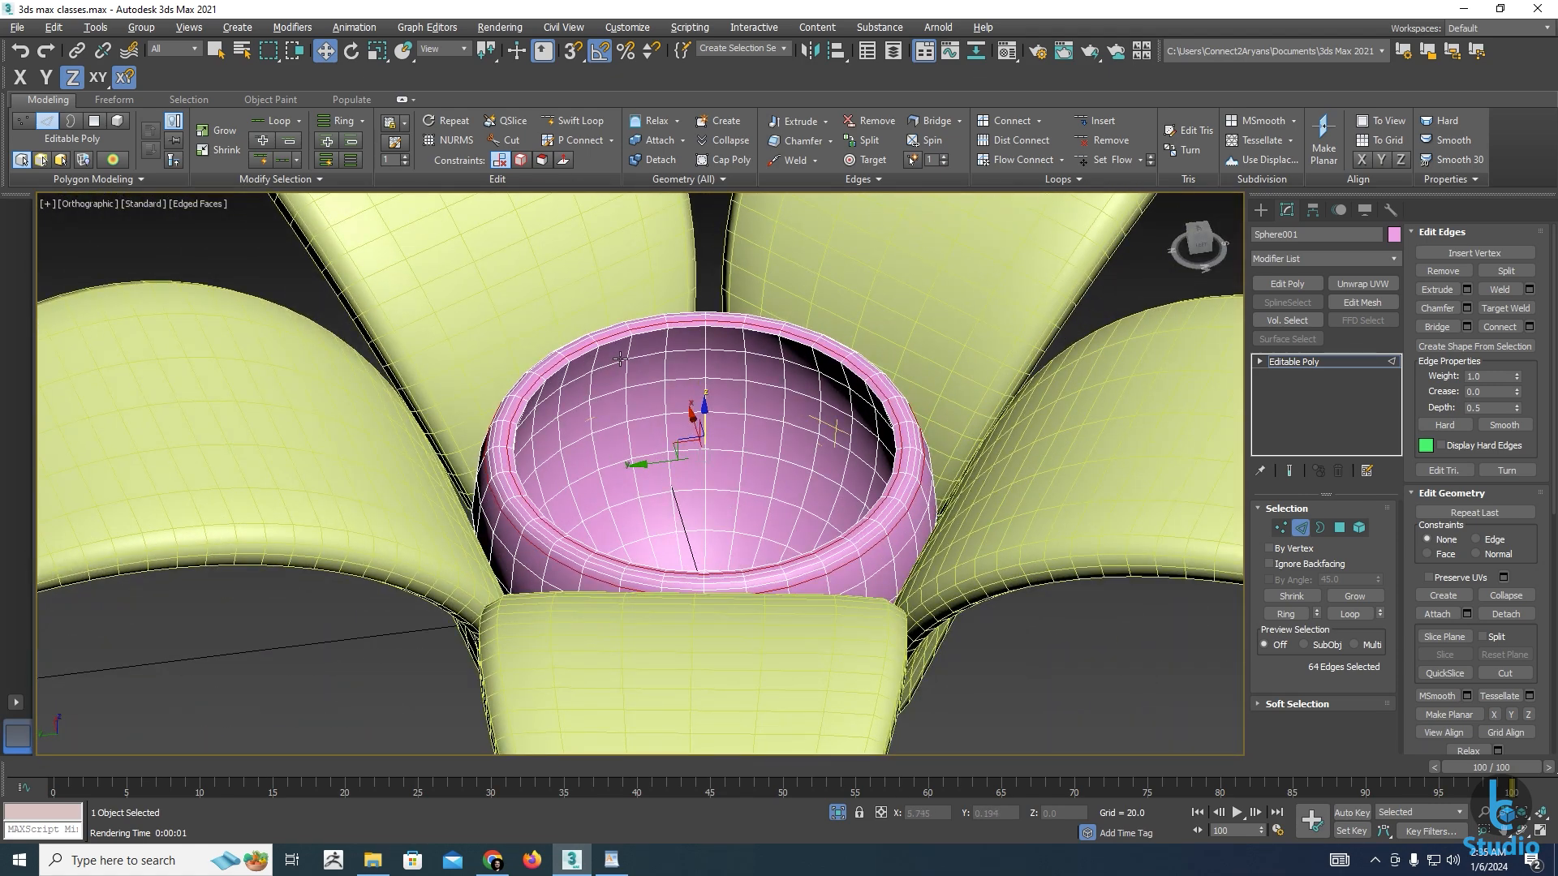
scroll(621, 356, up, 2)
key(ctrl+z)
key(ctrl+y)
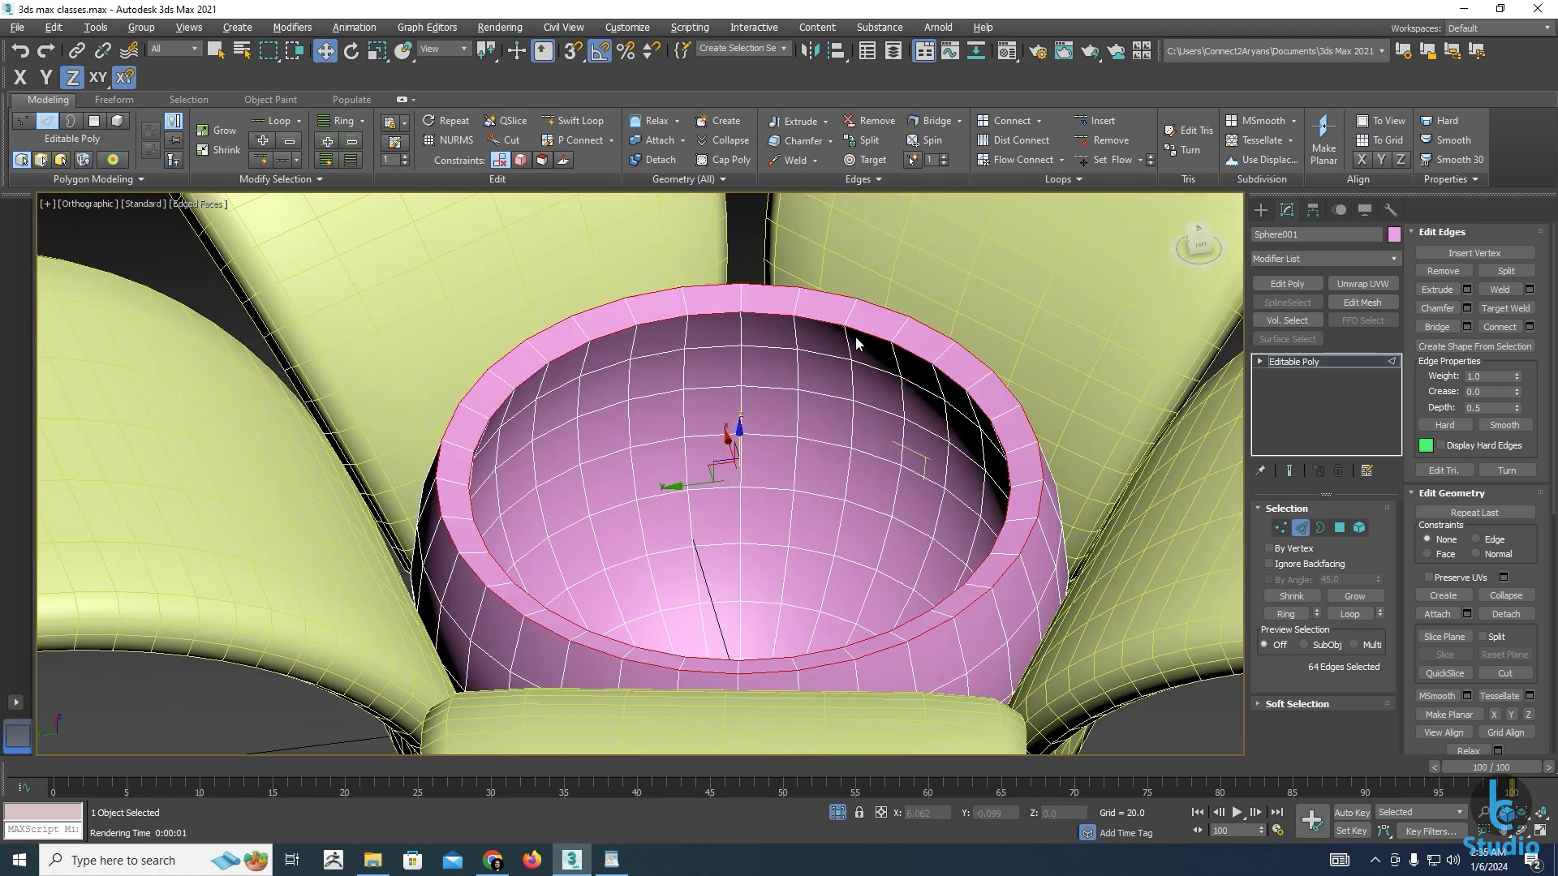
Chamfer the bowl's inner and outer rim edge loops by 0.17 with 2 segments
click(1467, 309)
right_click(648, 510)
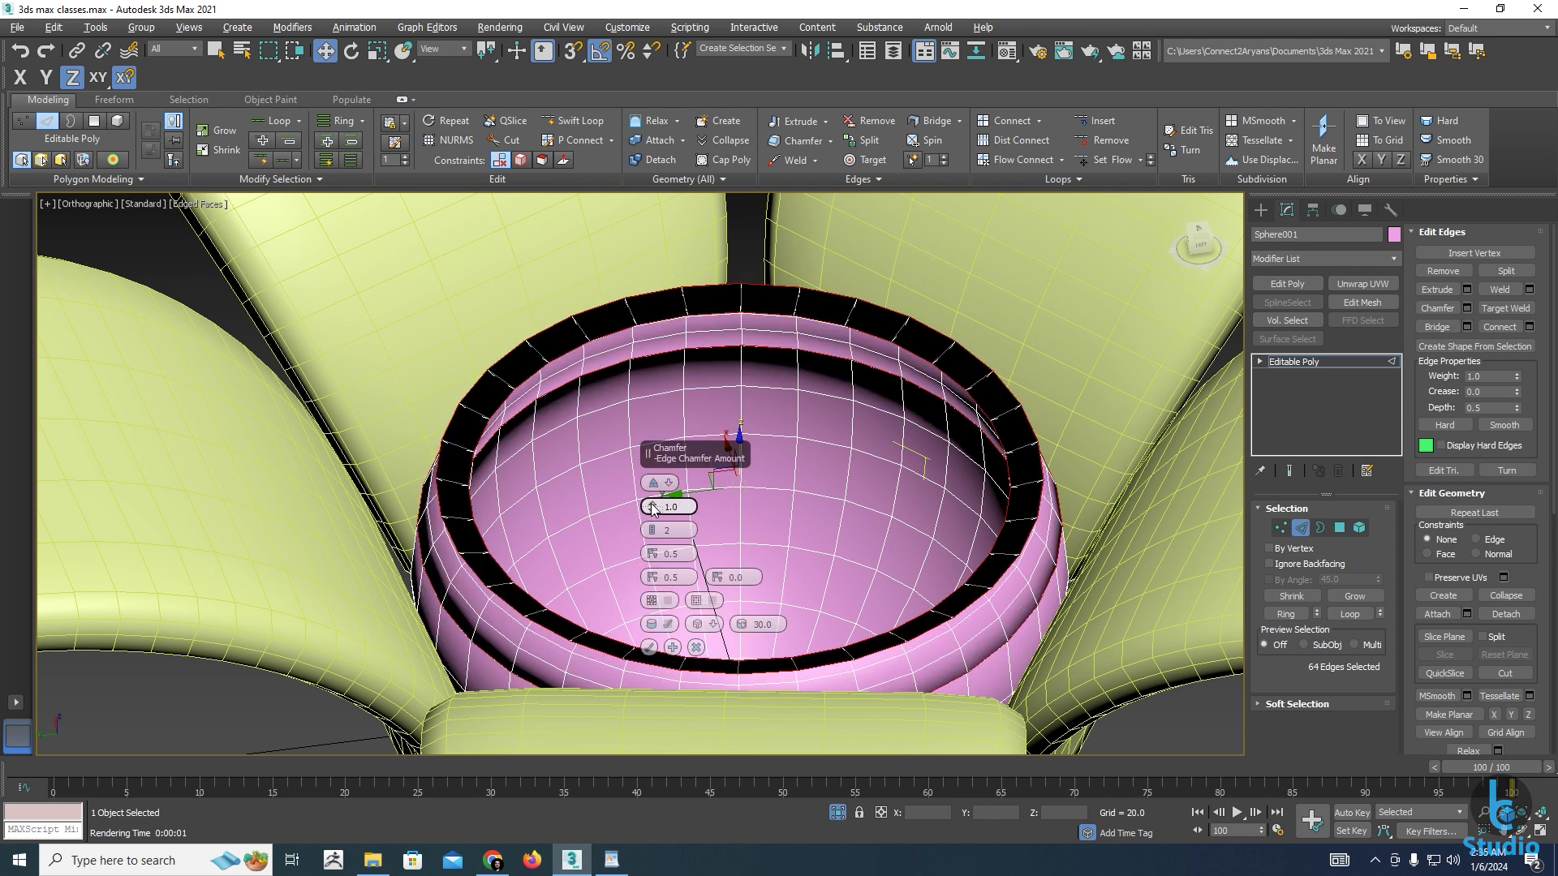
drag(680, 508, 614, 507)
text(0.03)
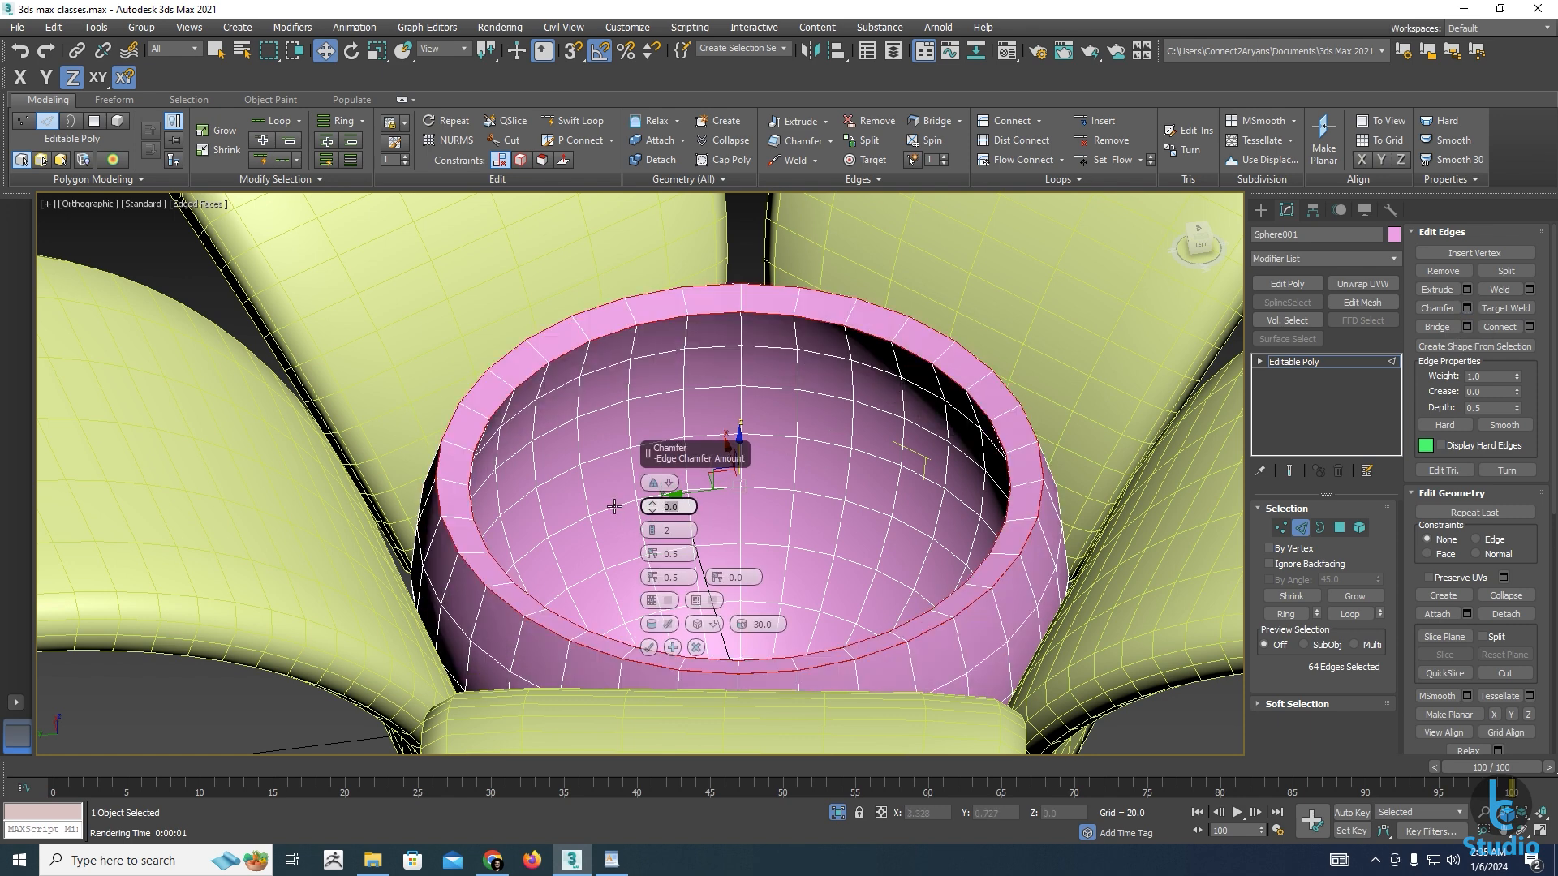
click(650, 503)
click(649, 502)
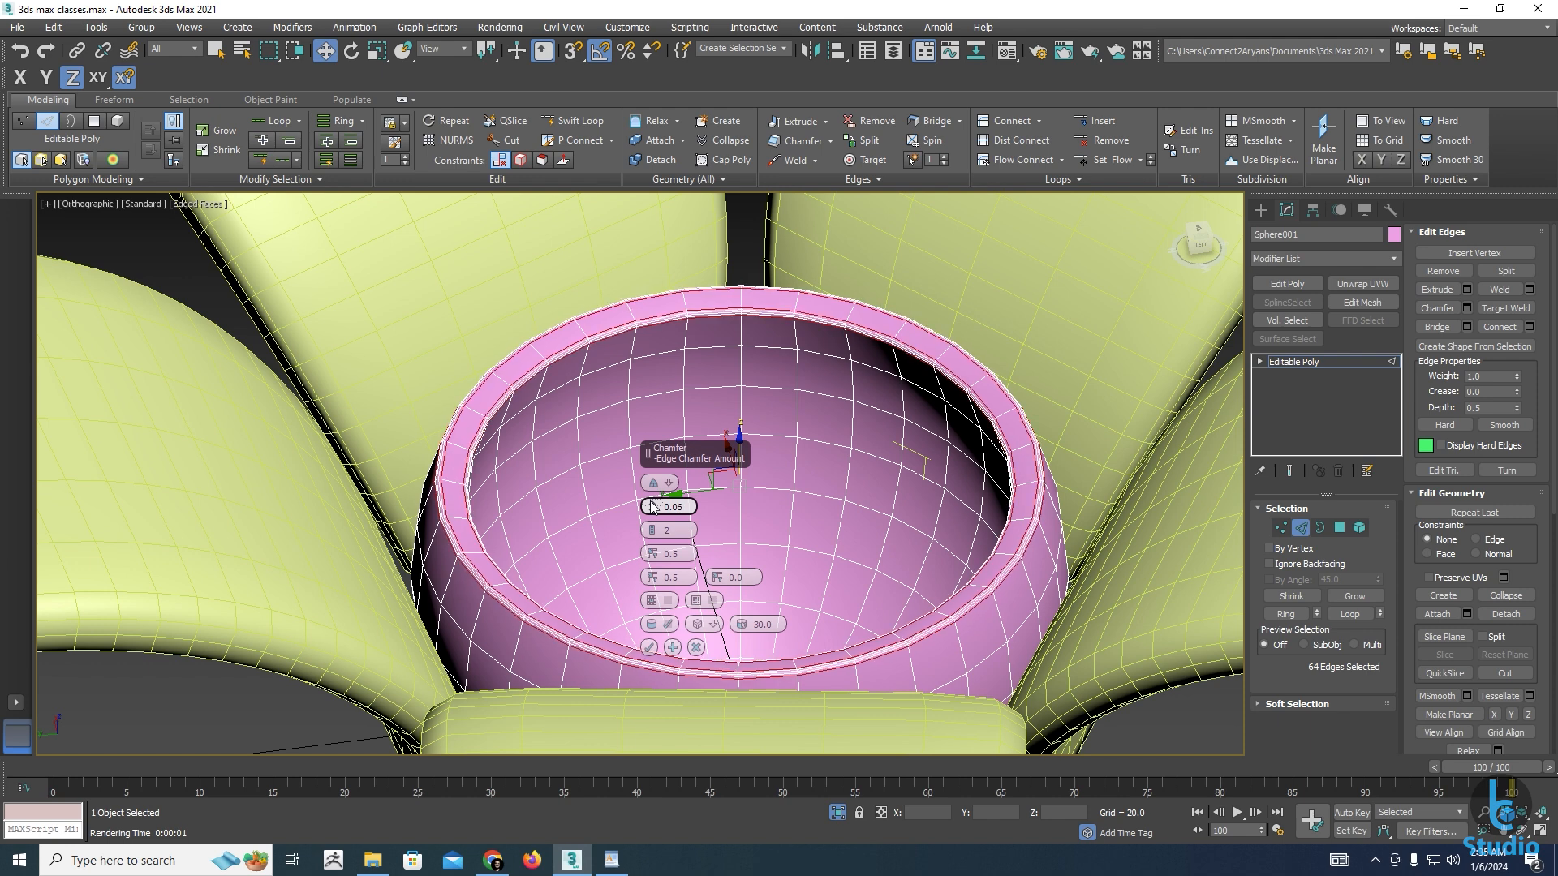
click(650, 503)
click(649, 503)
click(650, 502)
click(650, 502)
click(649, 502)
click(650, 502)
click(650, 502)
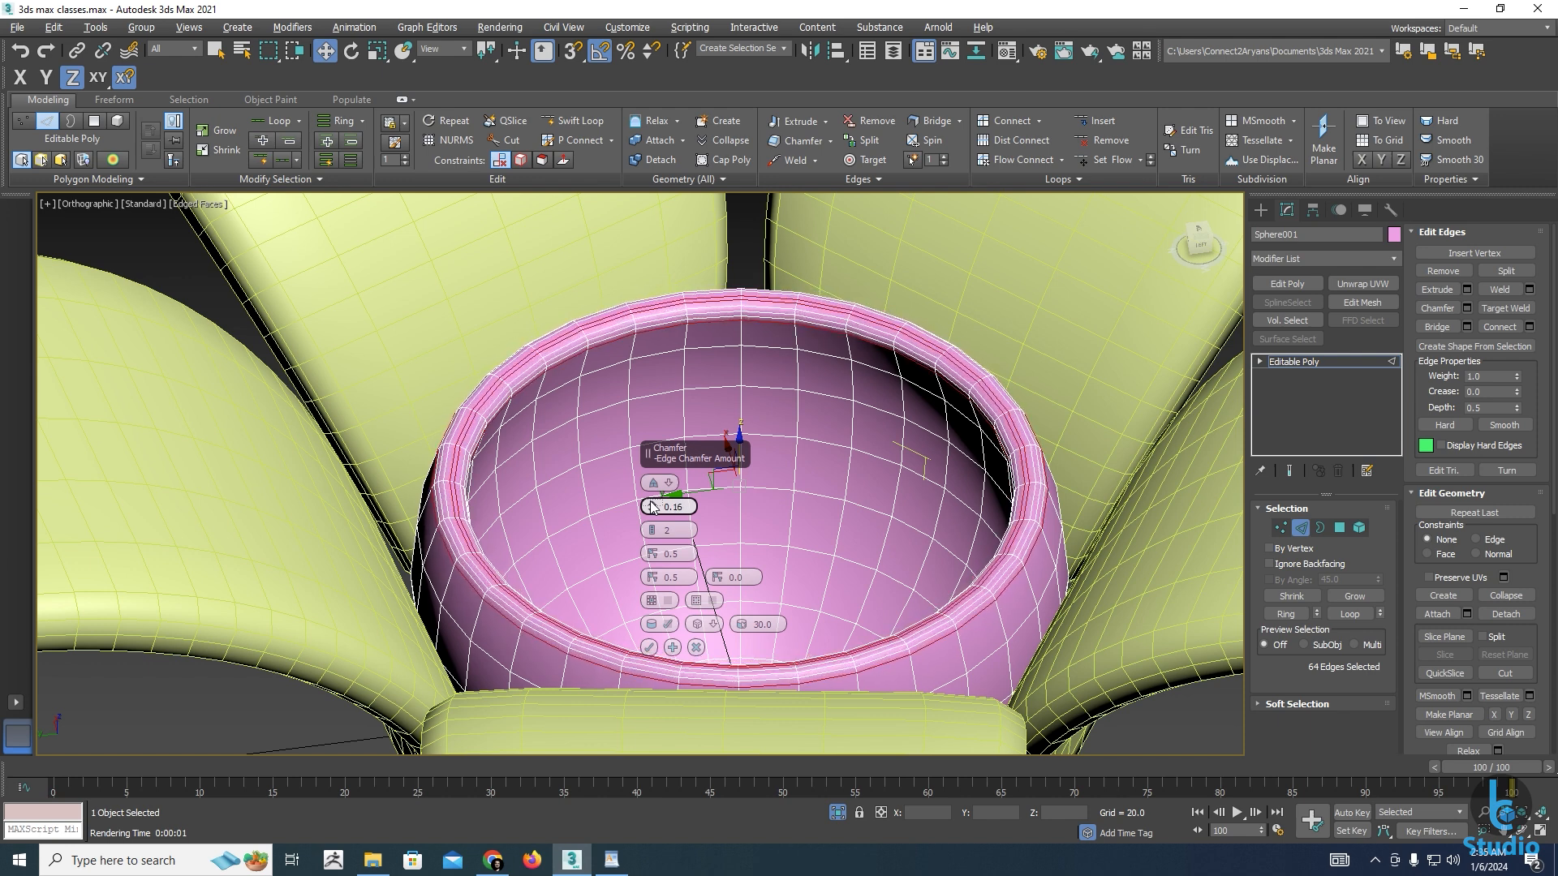
click(649, 502)
scroll(475, 487, up, 5)
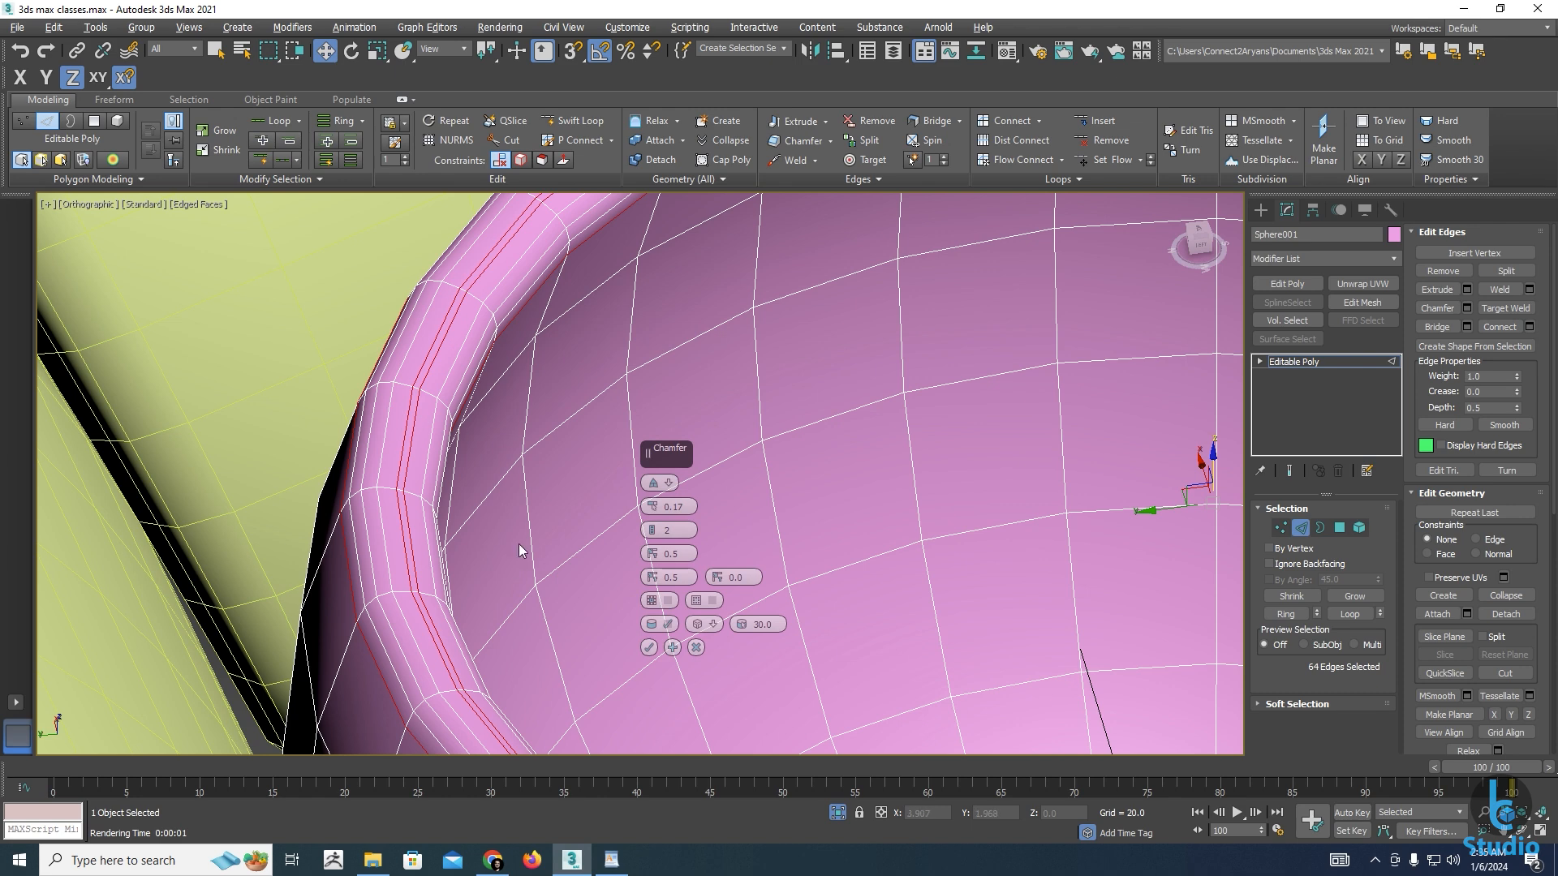
click(649, 648)
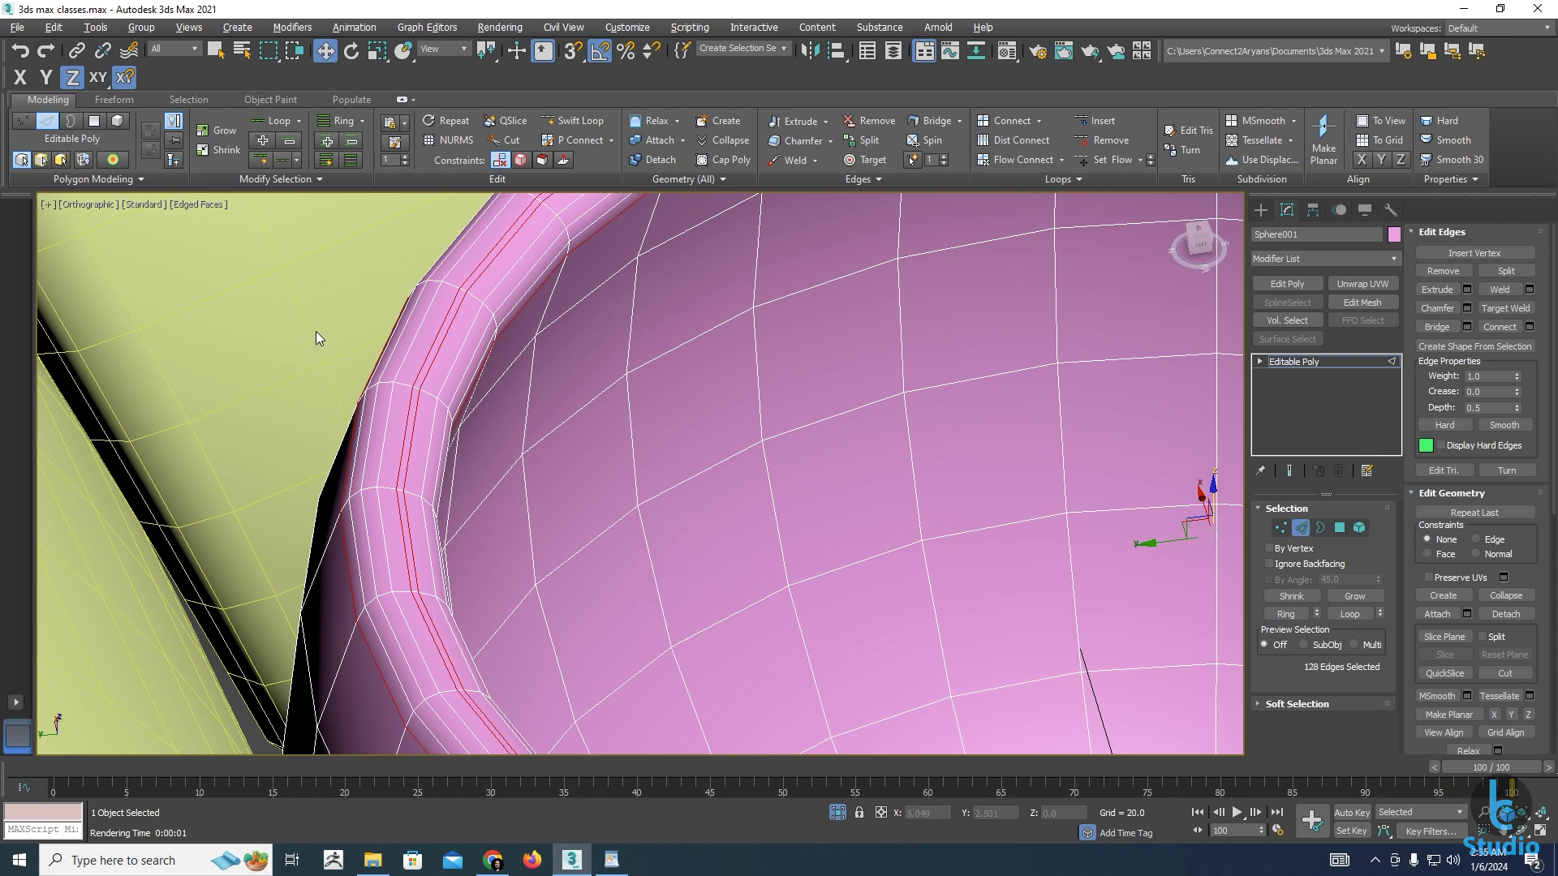
Select the ring of short edges along the middle of the rim and connect them with 1 segment
scroll(385, 373, up, 3)
click(449, 403)
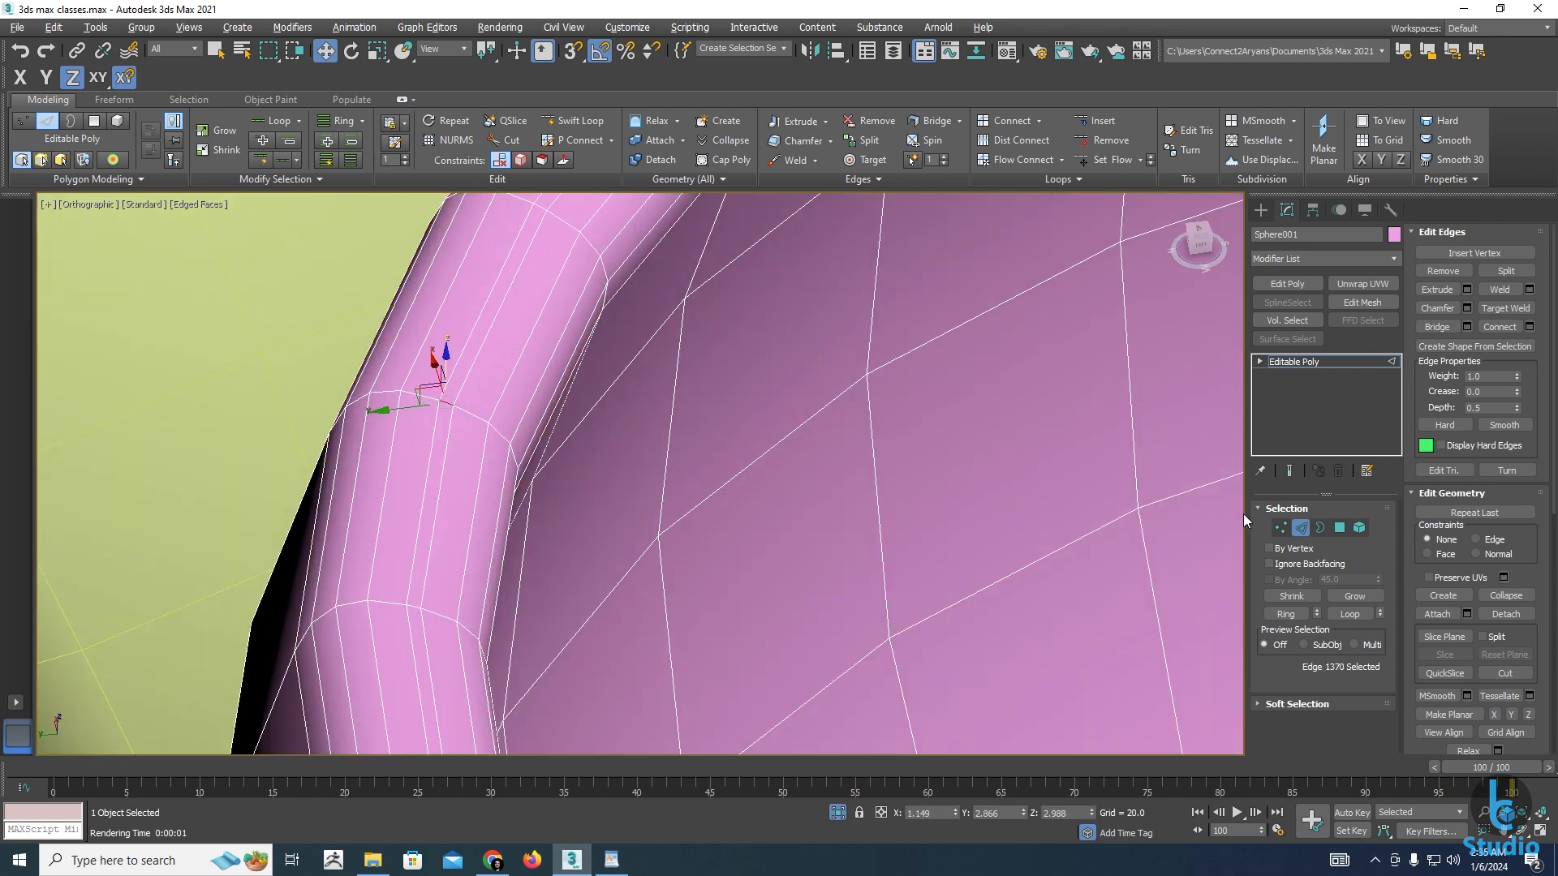
click(1286, 614)
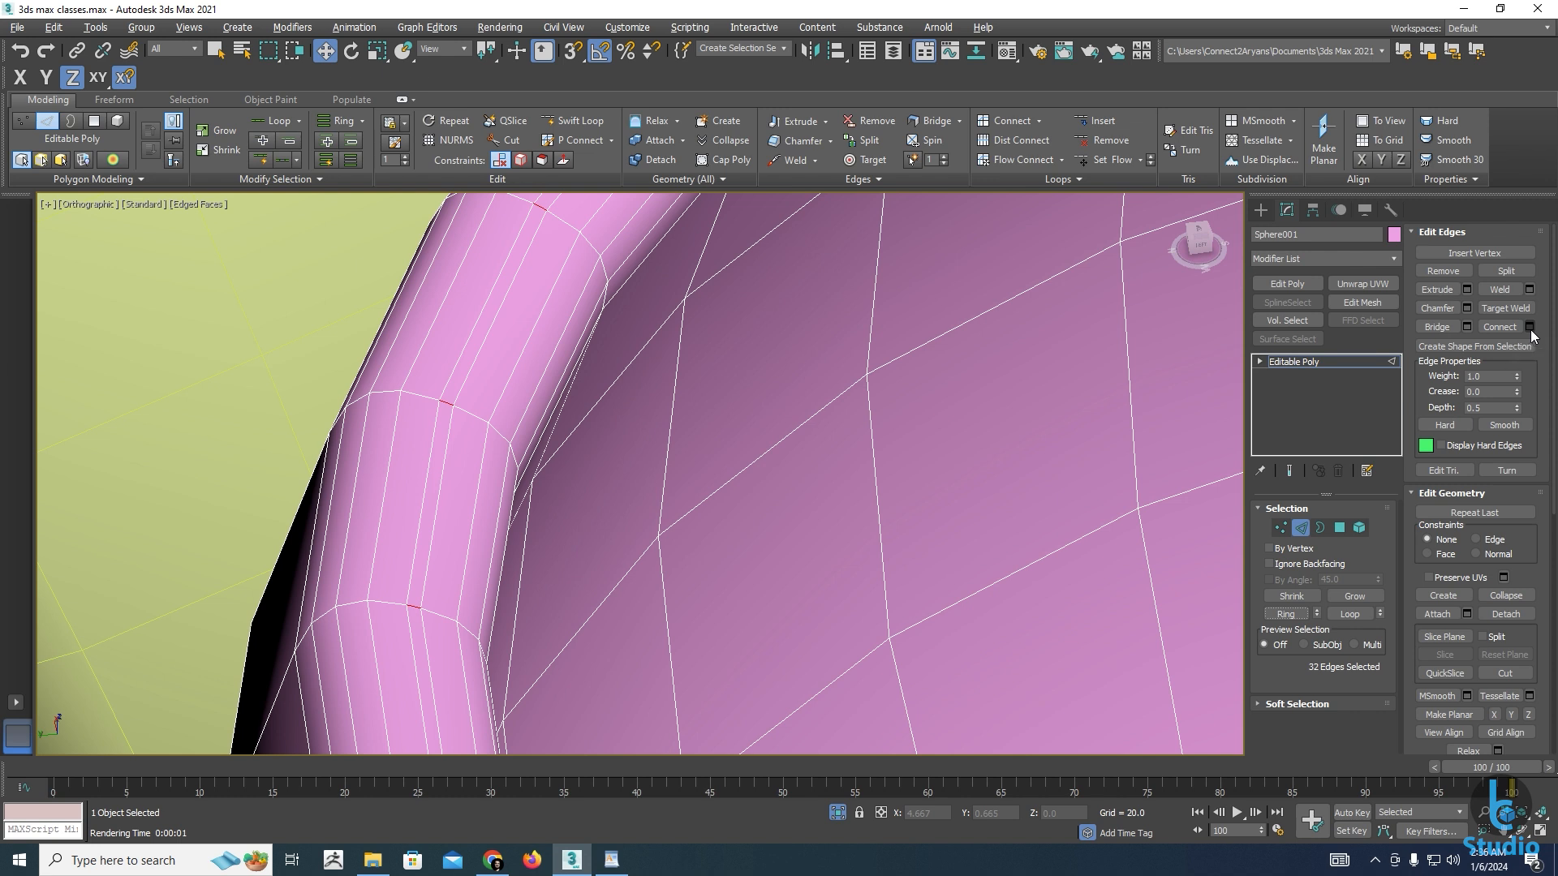
click(1530, 327)
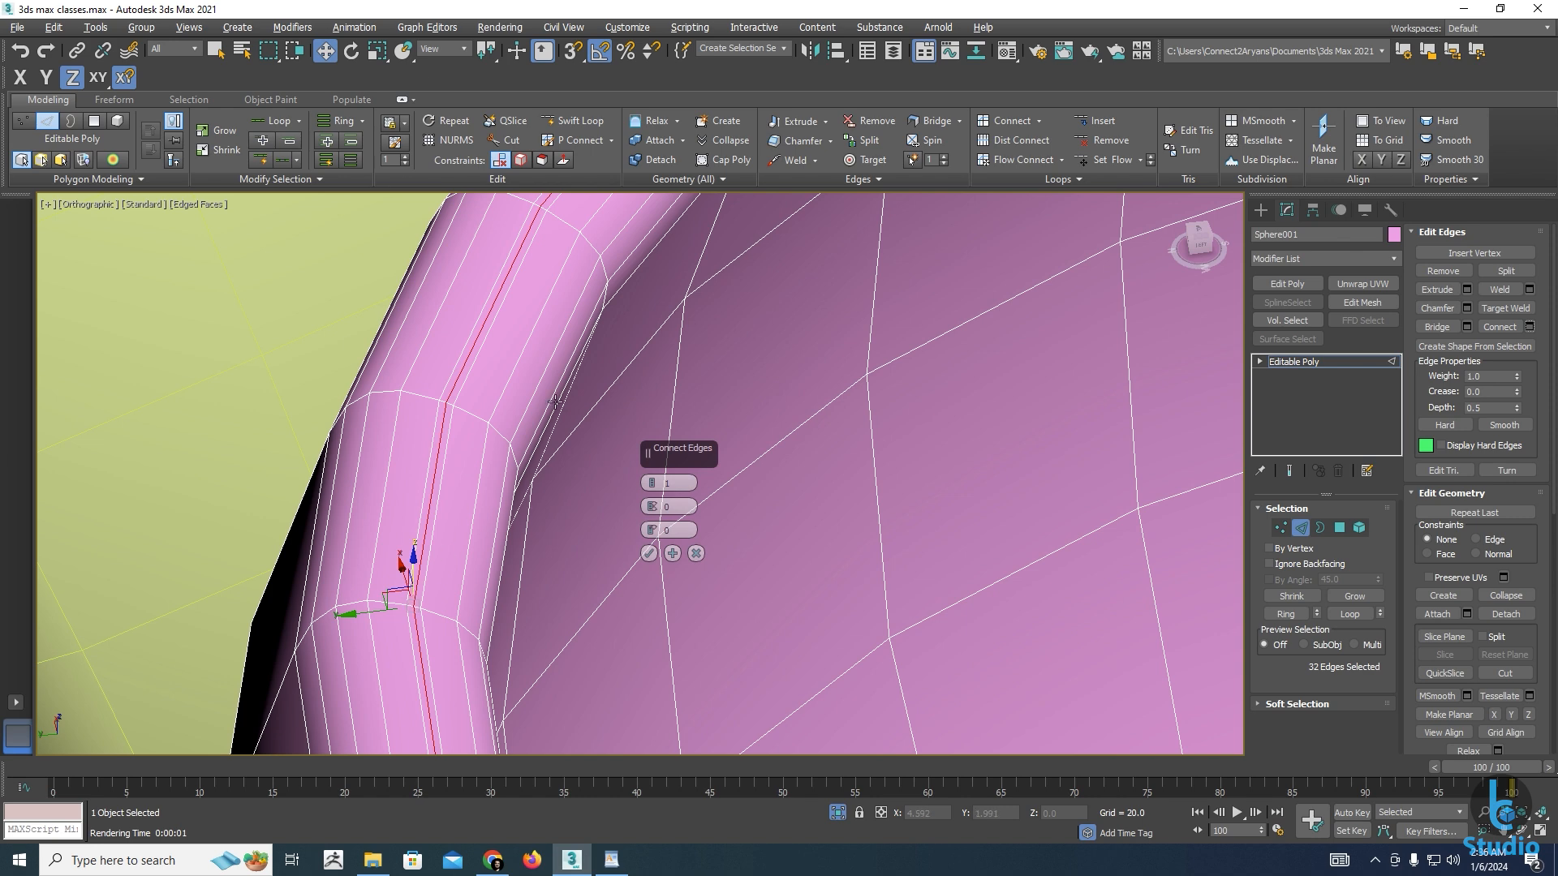
click(695, 553)
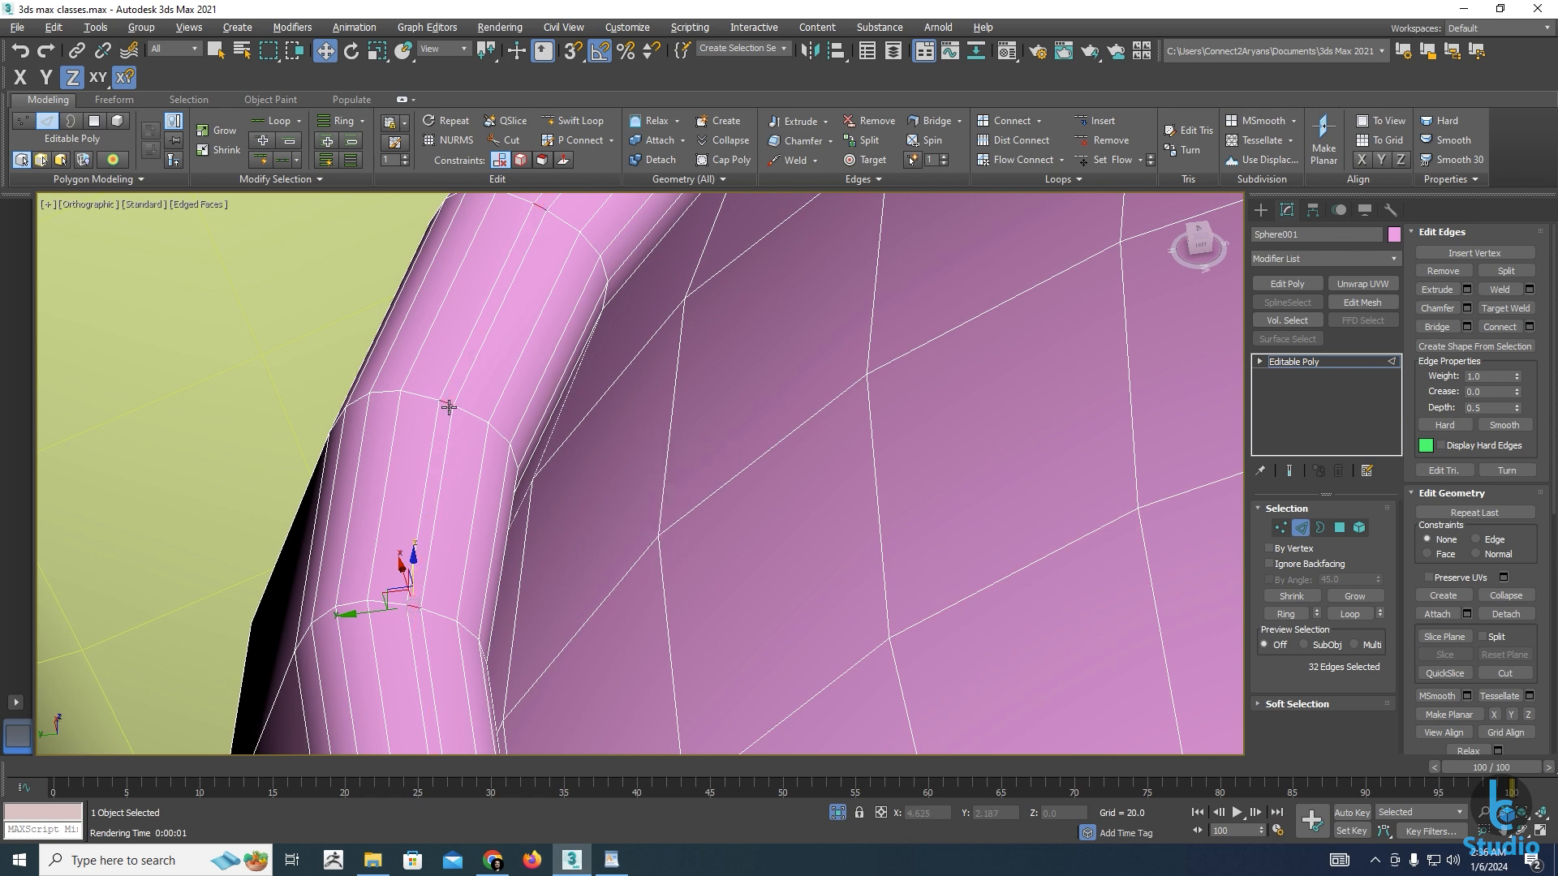
scroll(470, 351, up, 5)
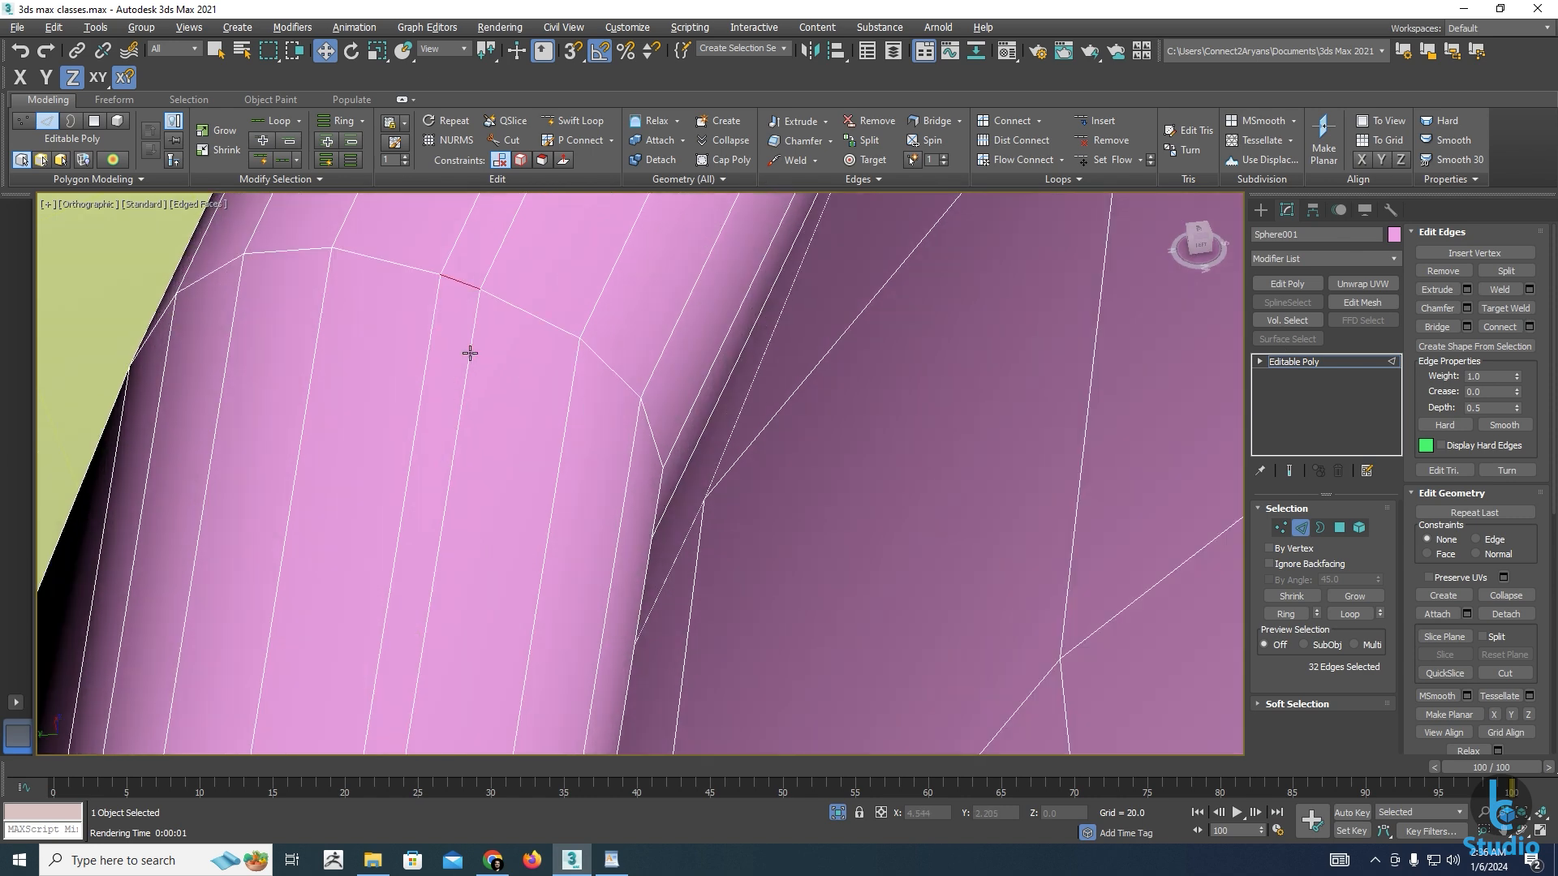
scroll(438, 369, down, 2)
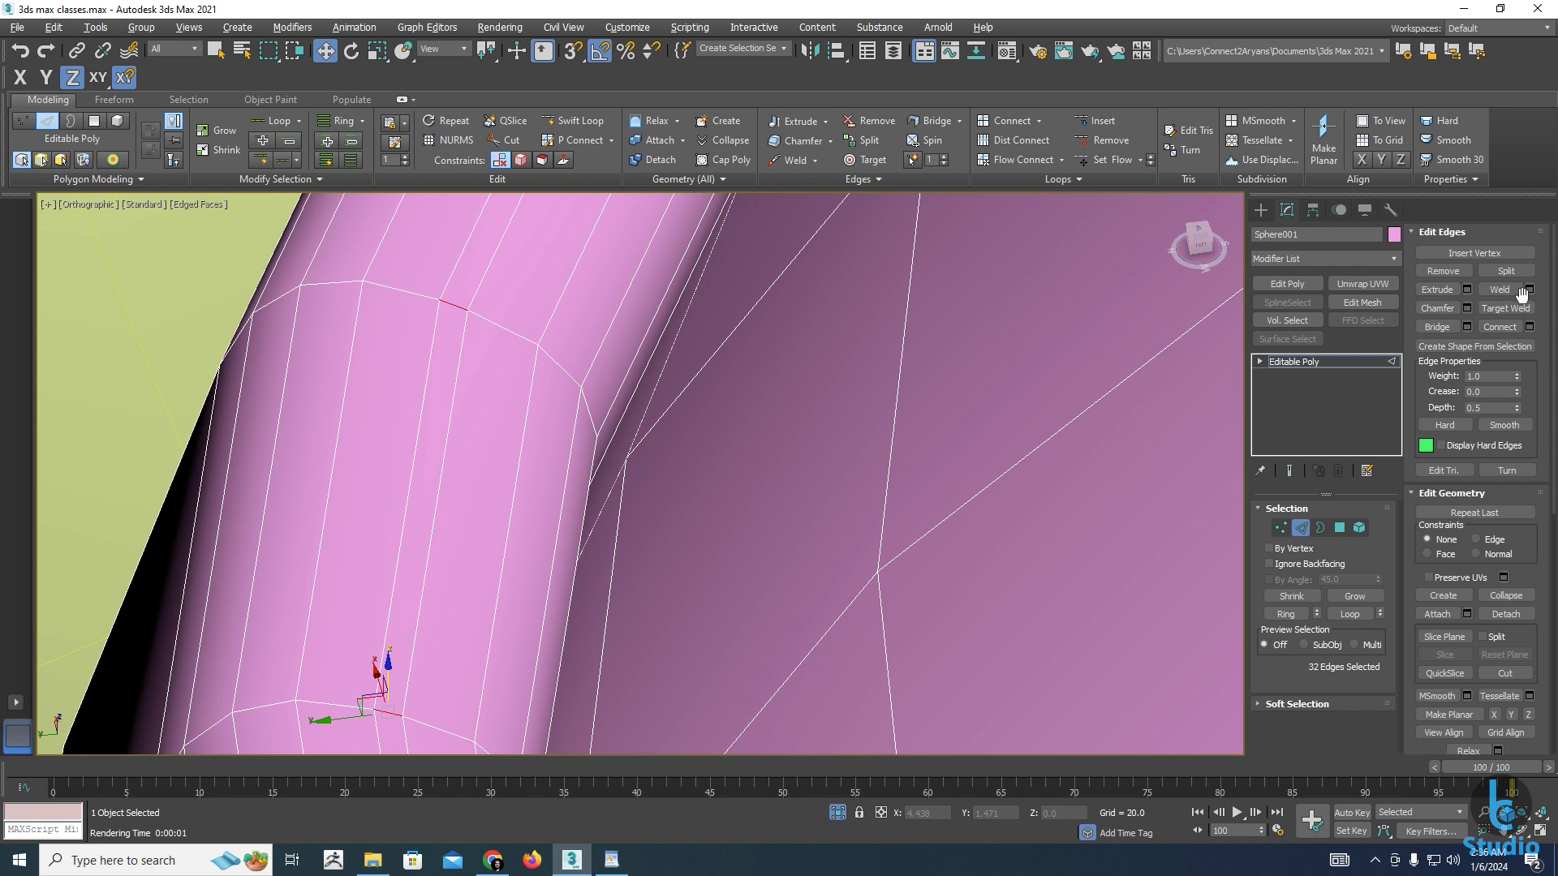
click(1529, 327)
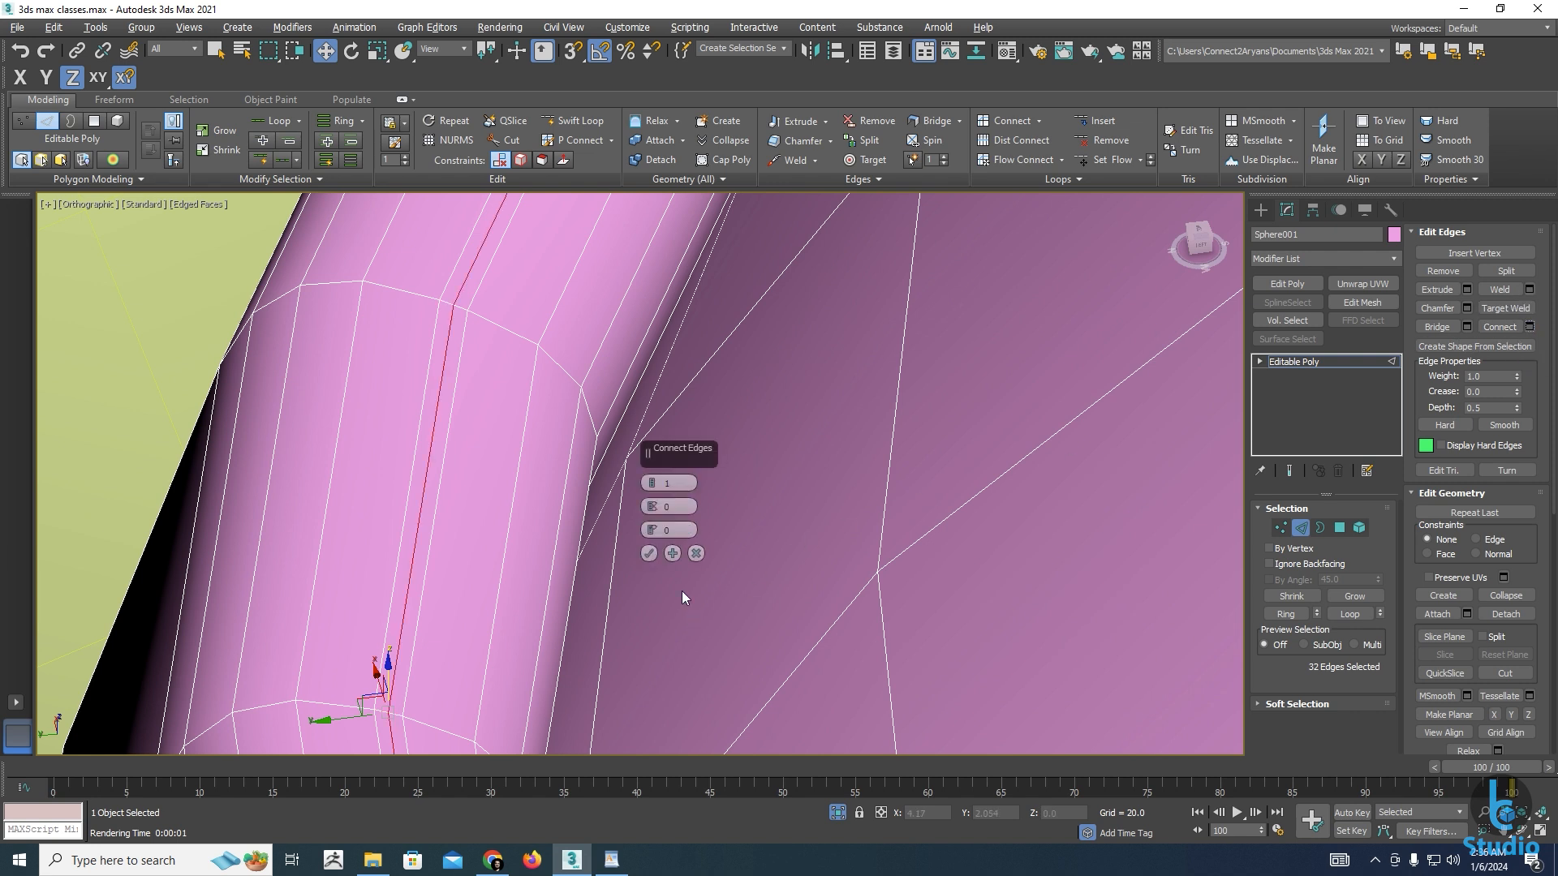
click(648, 553)
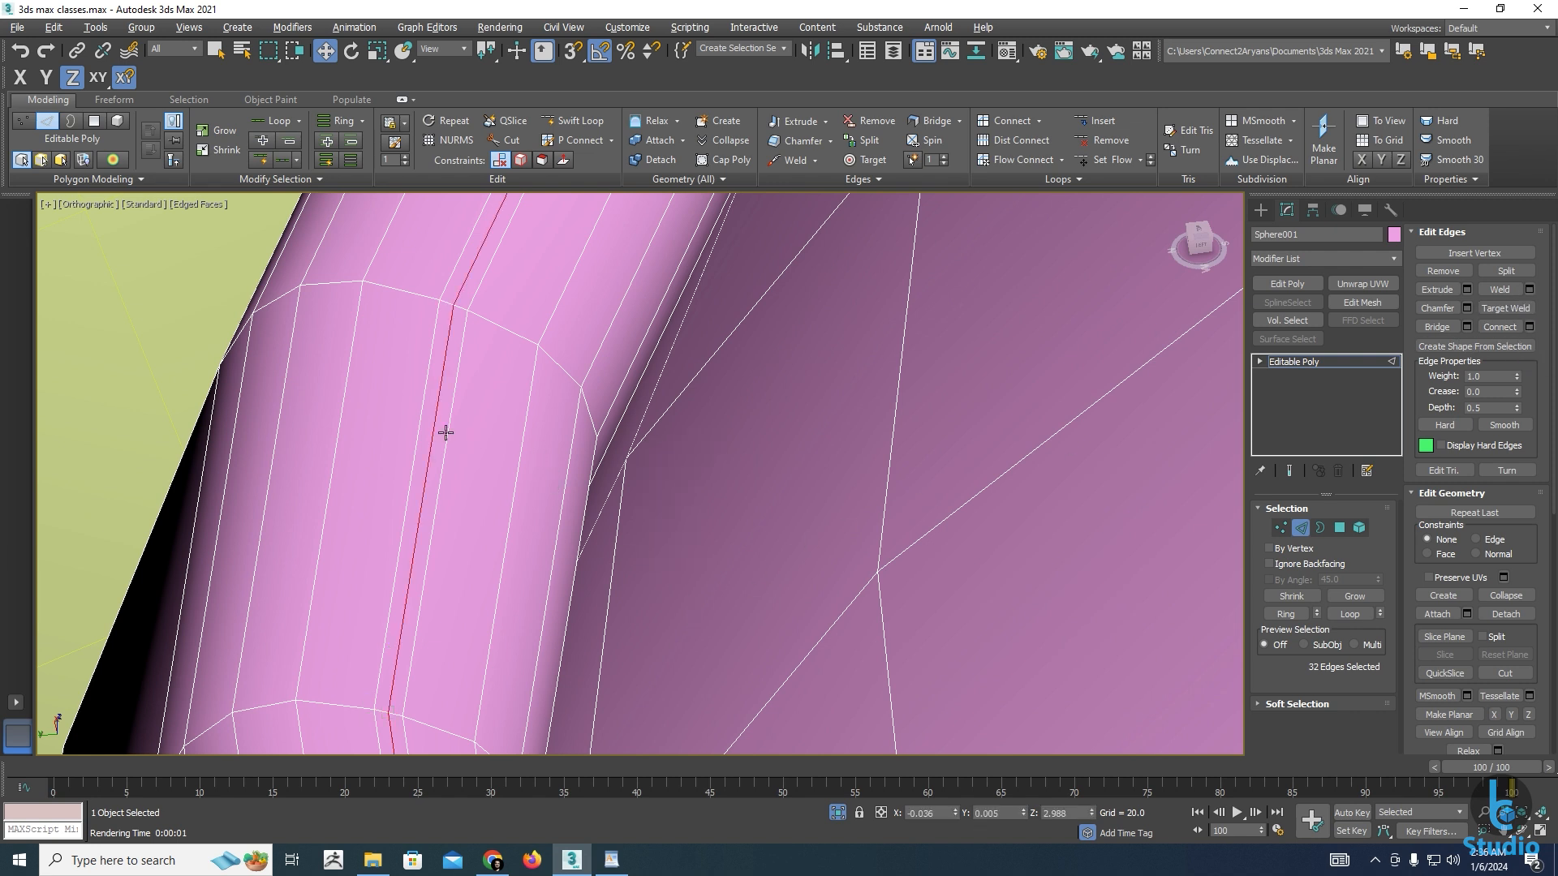
Remove the two edge loops flanking the rim's new centre loop along with their vertices, and exit sub-object editing
drag(446, 429, 449, 428)
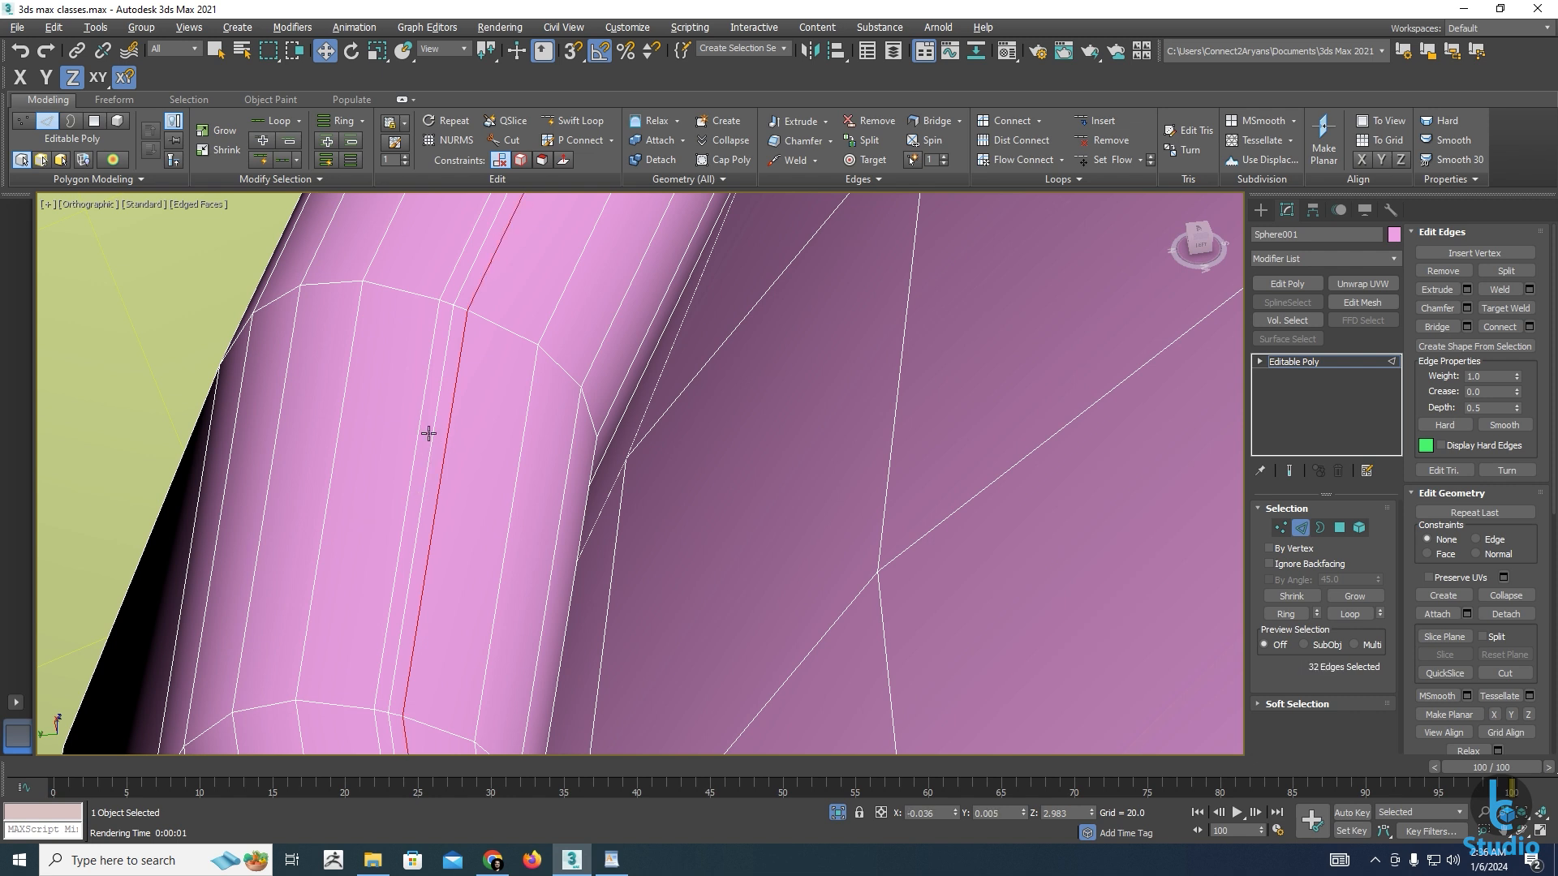
ctrl+double_click(421, 431)
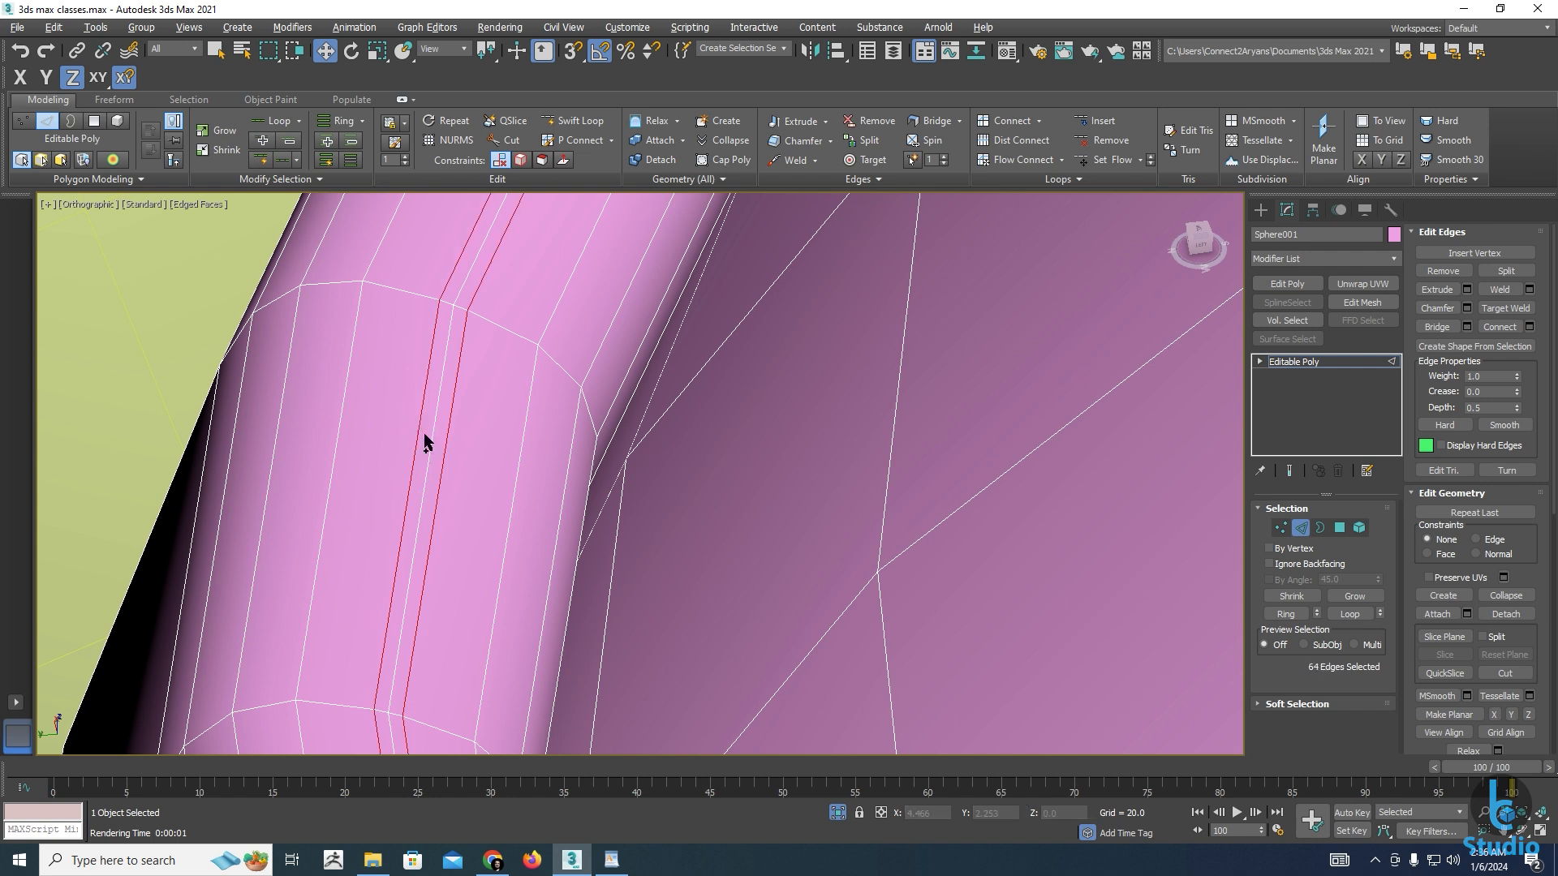
scroll(459, 480, down, 3)
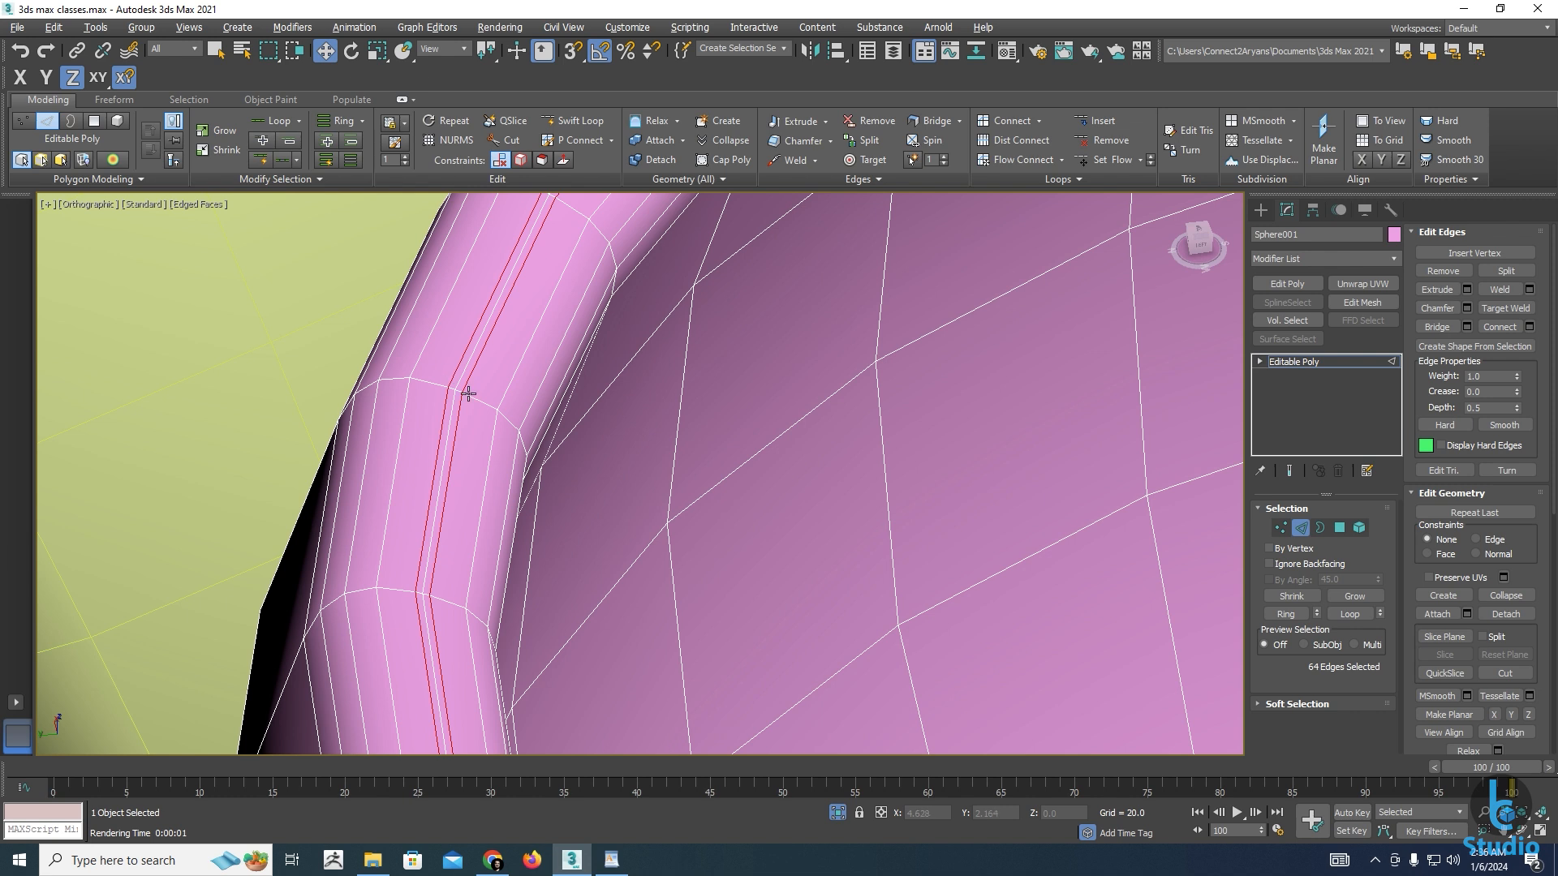
scroll(468, 394, up, 4)
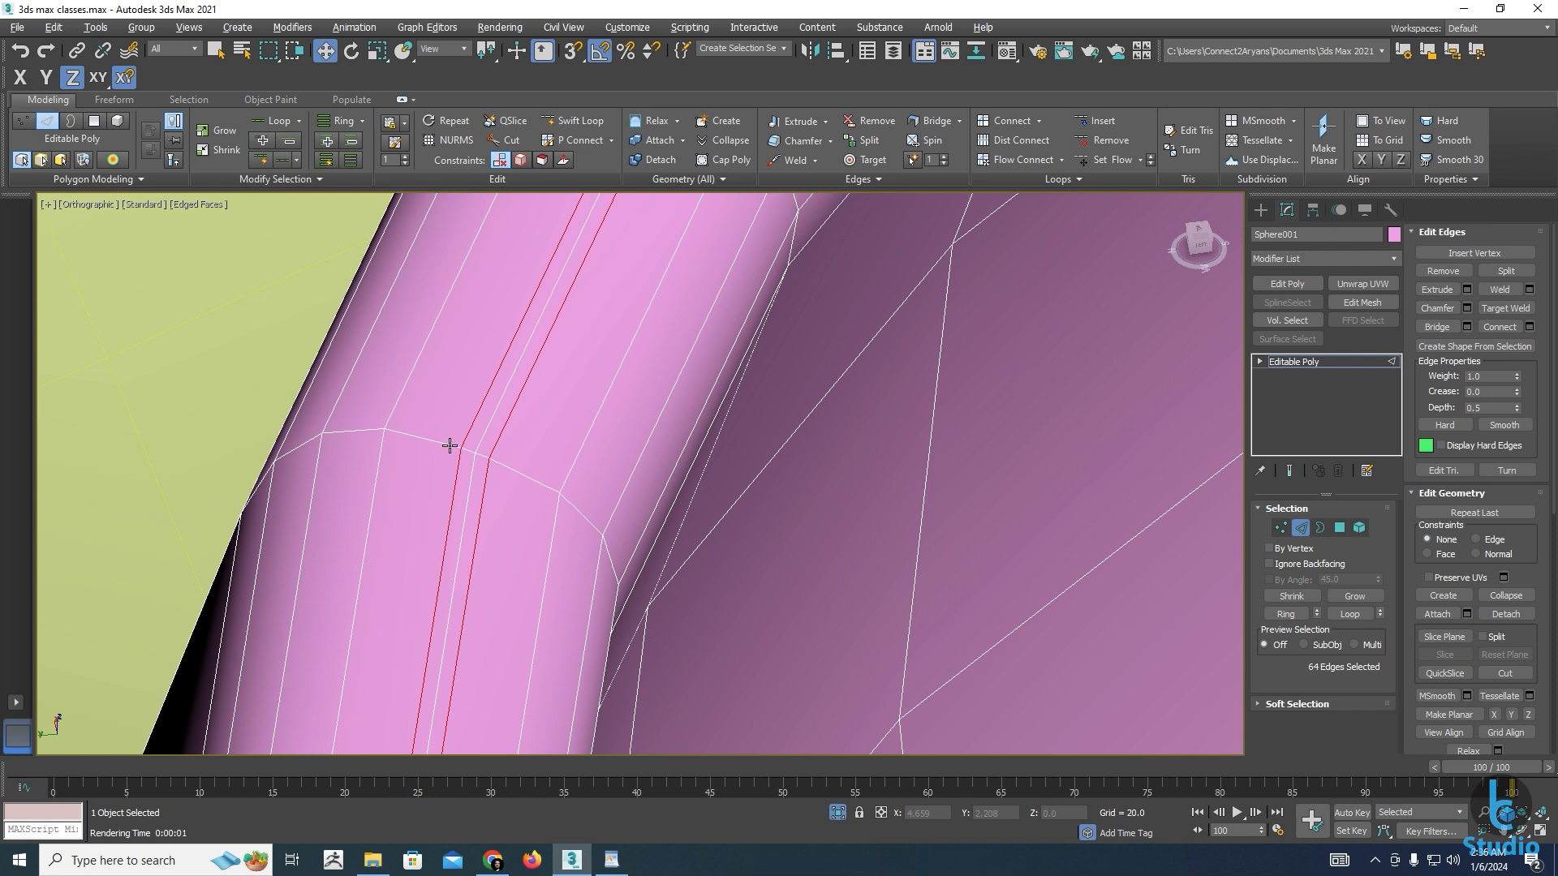
key(Delete)
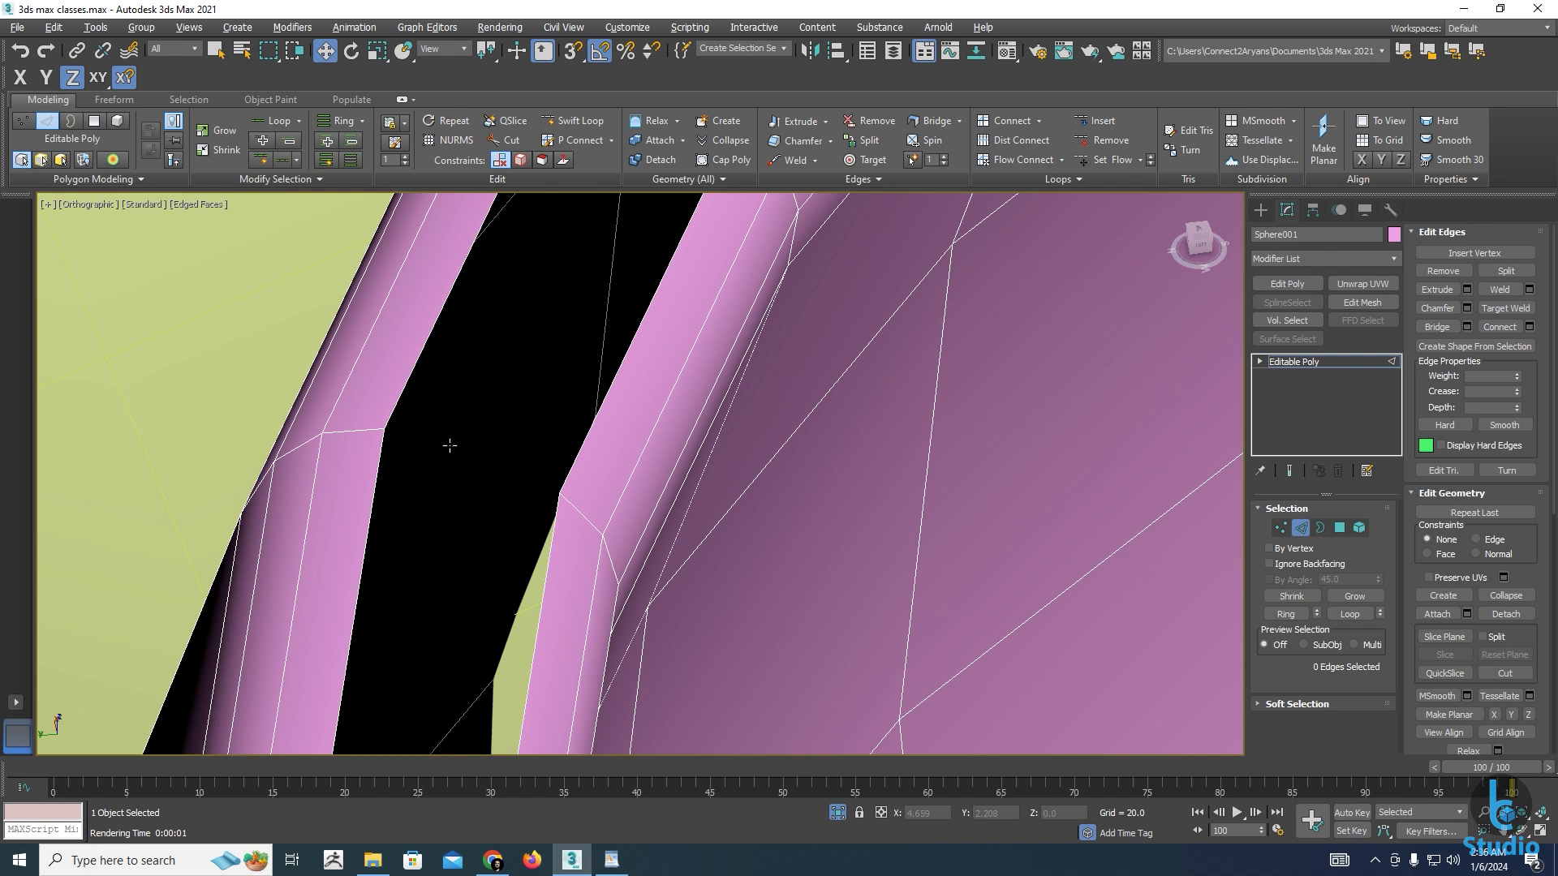
key(ctrl+z)
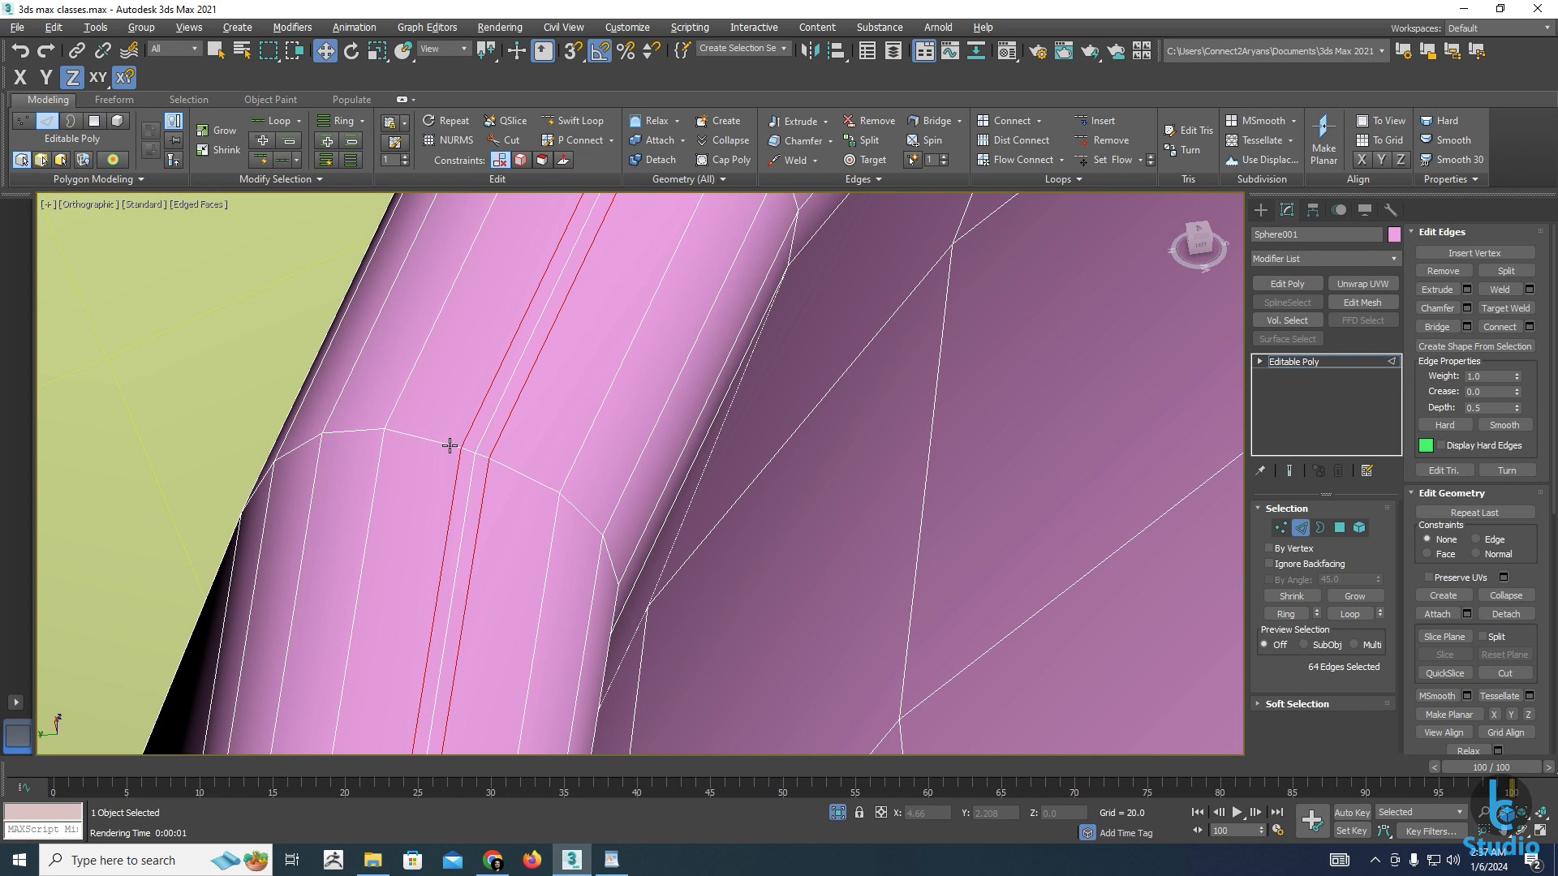
key(ctrl+BackSpace)
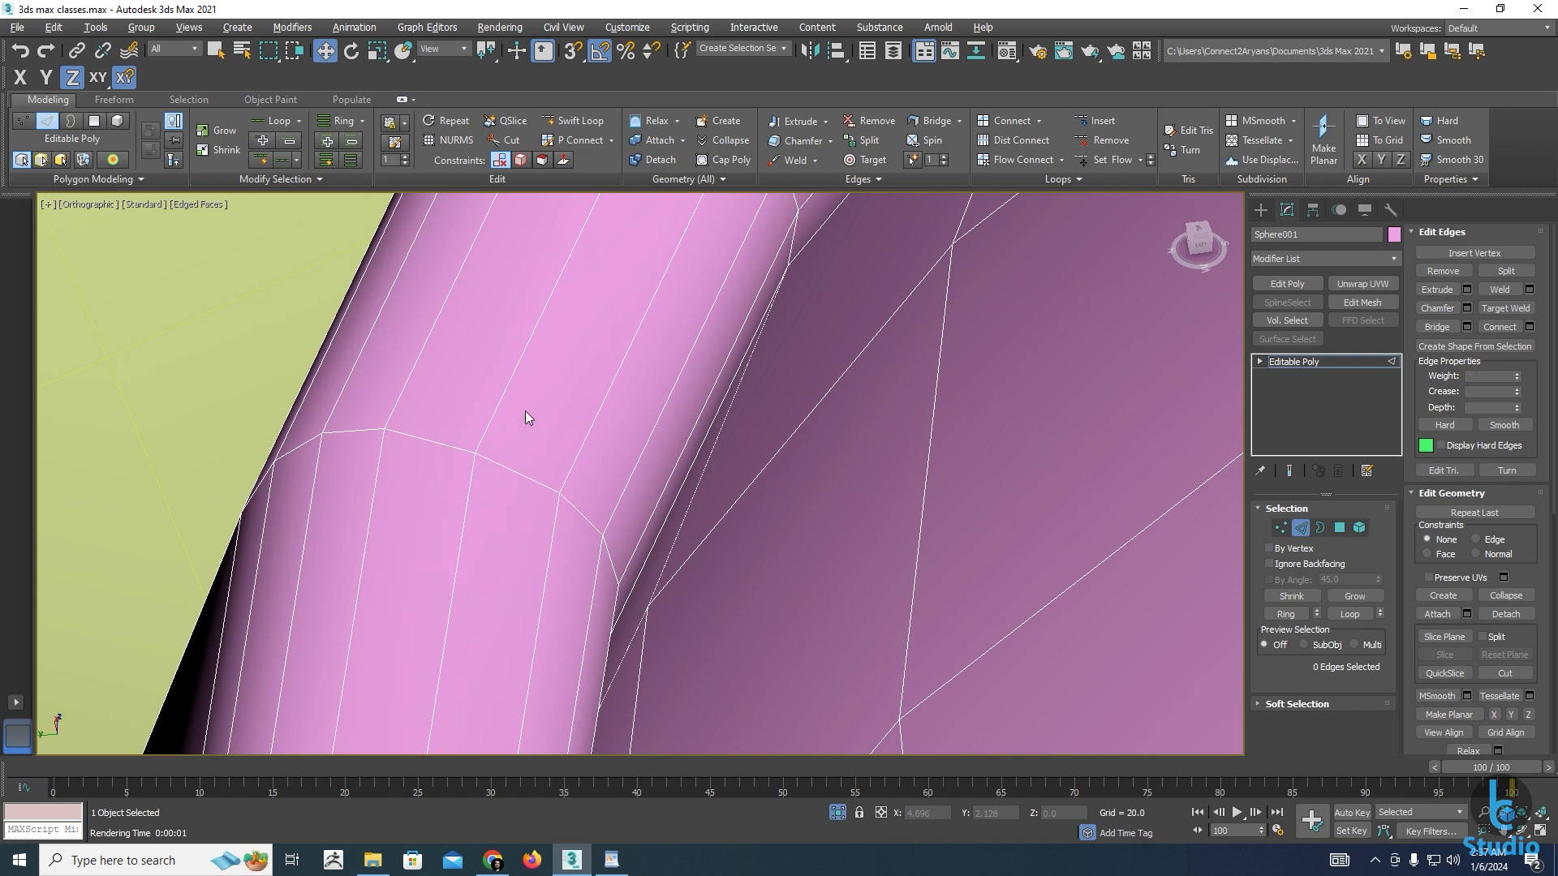
click(1280, 528)
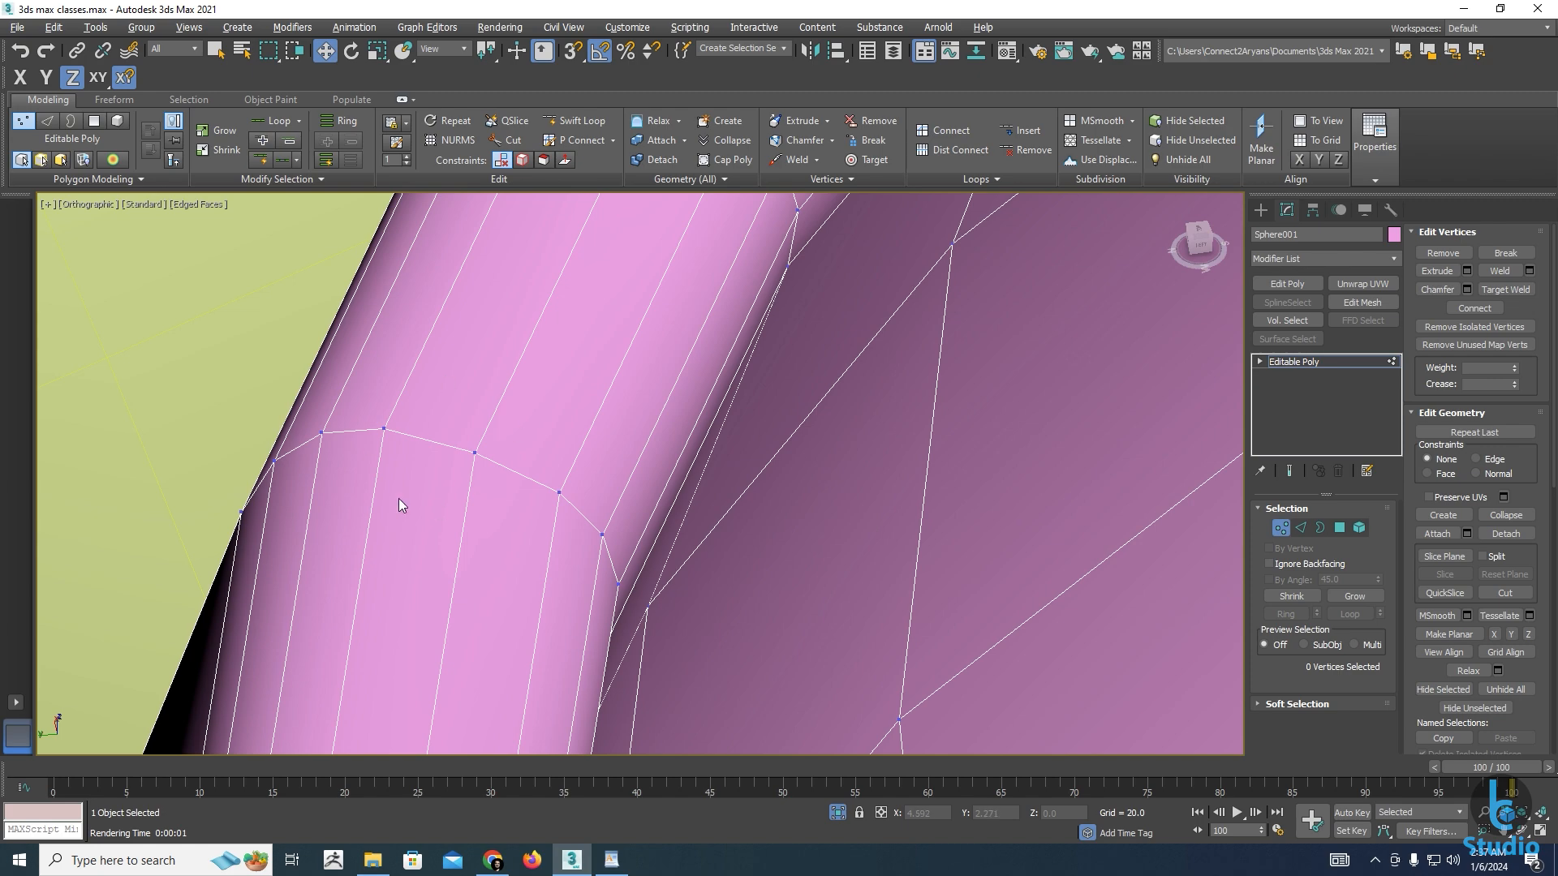
click(1281, 528)
scroll(926, 442, down, 8)
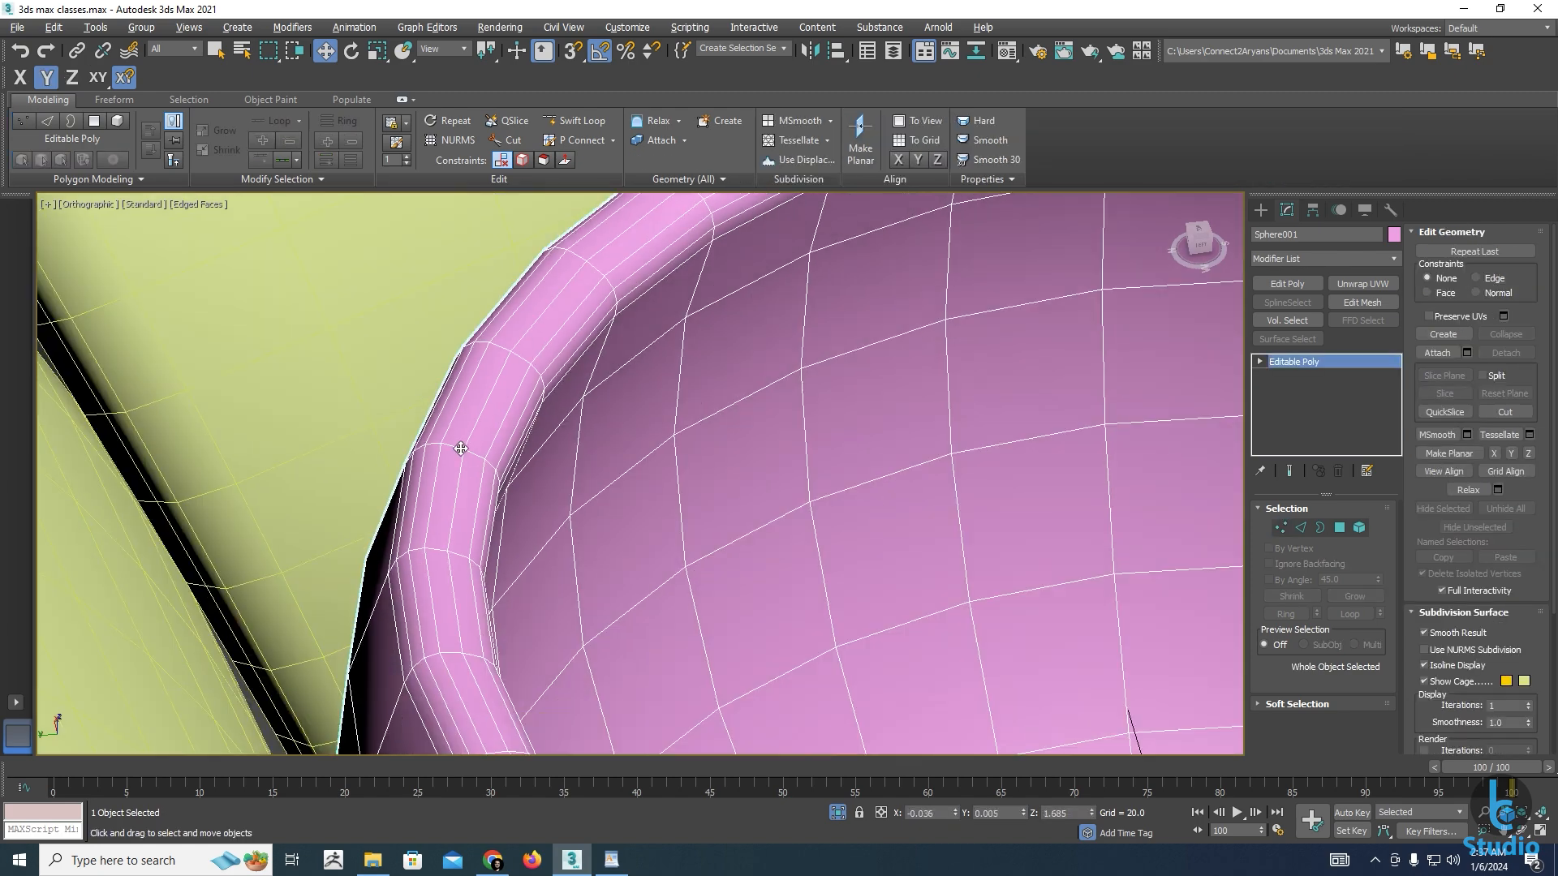
Deselect the bowl, select a single petal and add an FFD 4x4x4 modifier above its TurboSmooth
scroll(688, 532, down, 4)
middle_drag(833, 588, 724, 569)
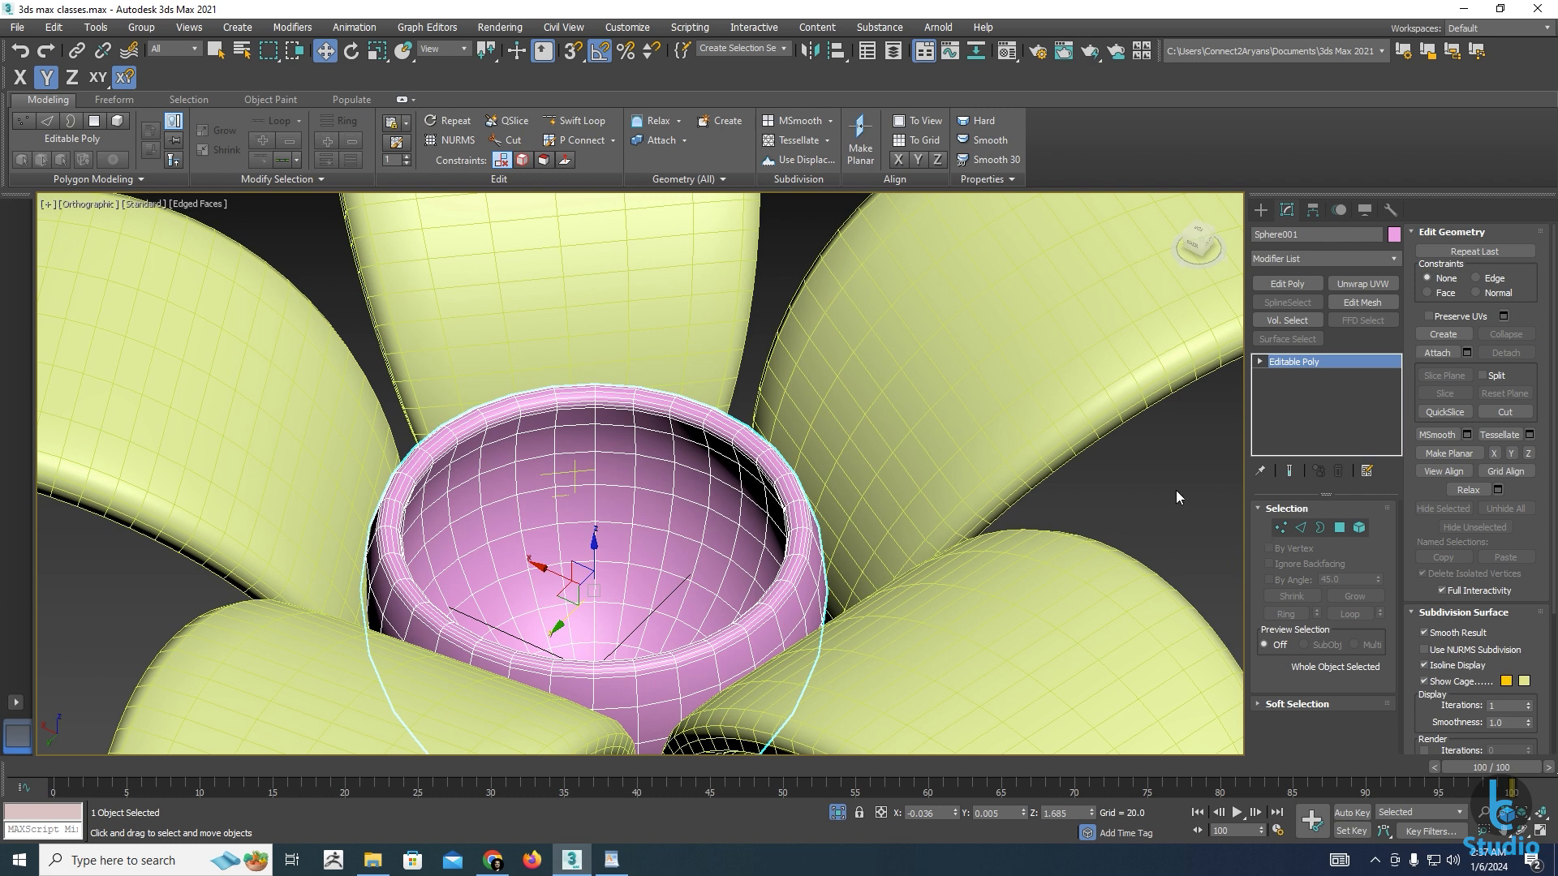
click(1112, 471)
scroll(775, 461, down, 5)
middle_drag(707, 514, 828, 471)
click(686, 539)
scroll(686, 540, down, 3)
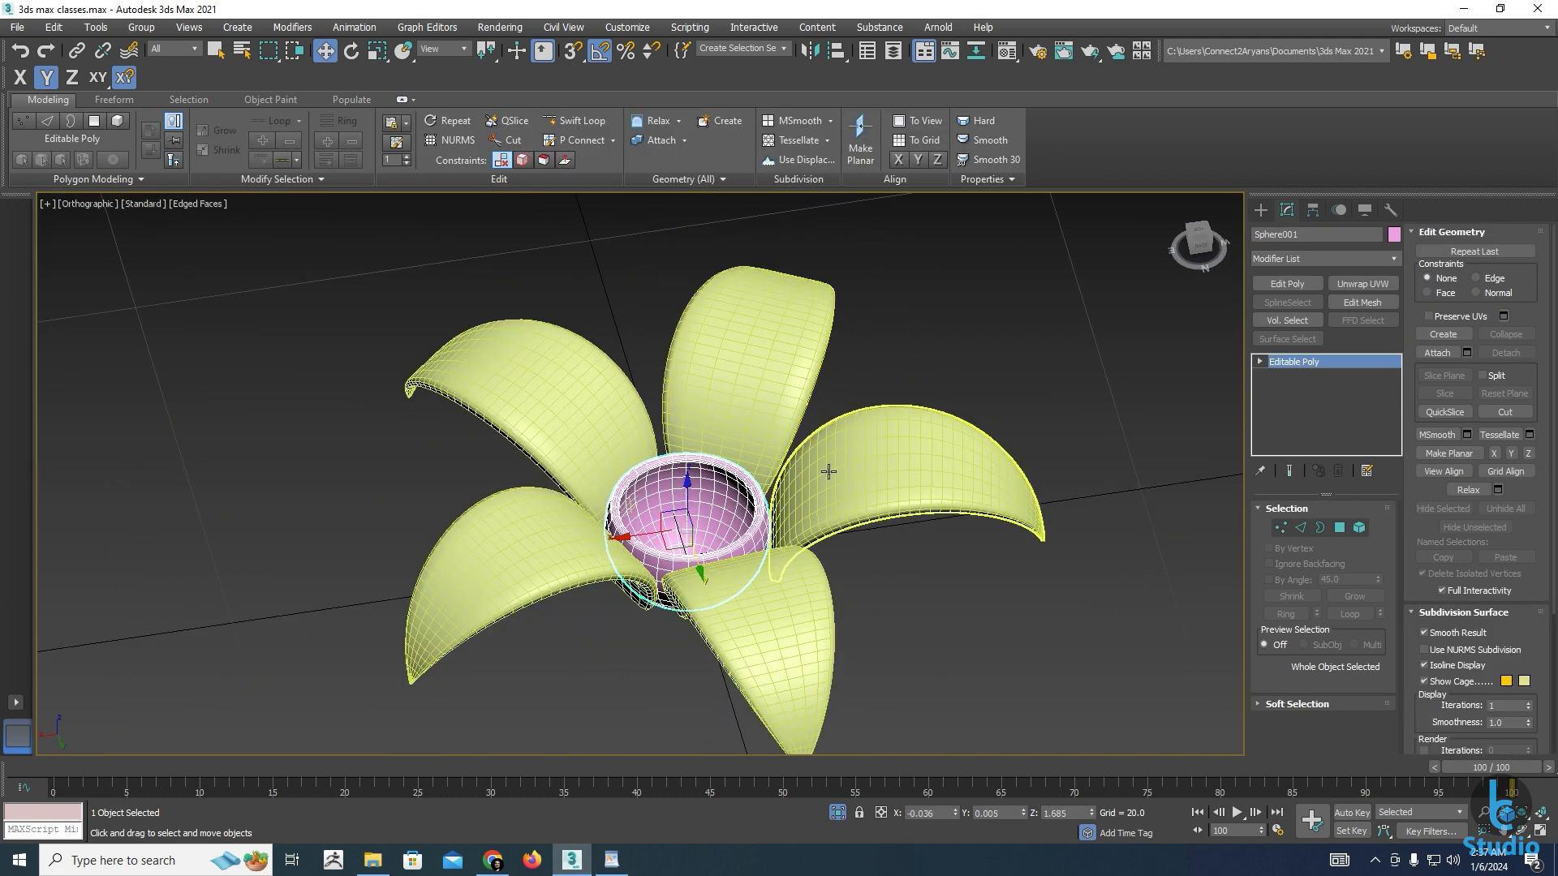
click(827, 471)
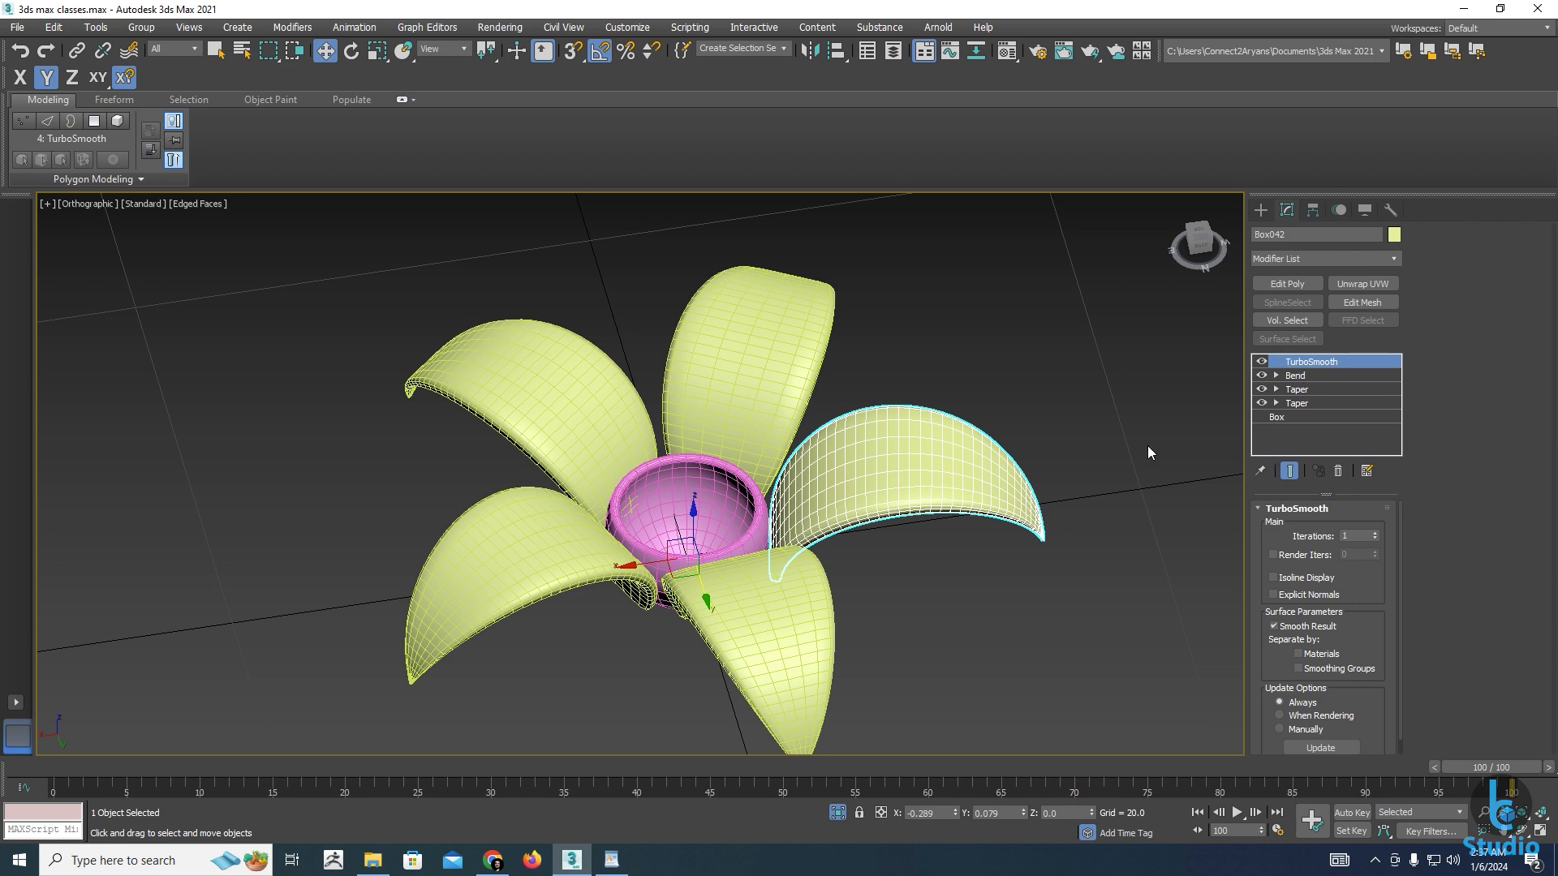
alt+middle_drag(697, 515, 939, 451)
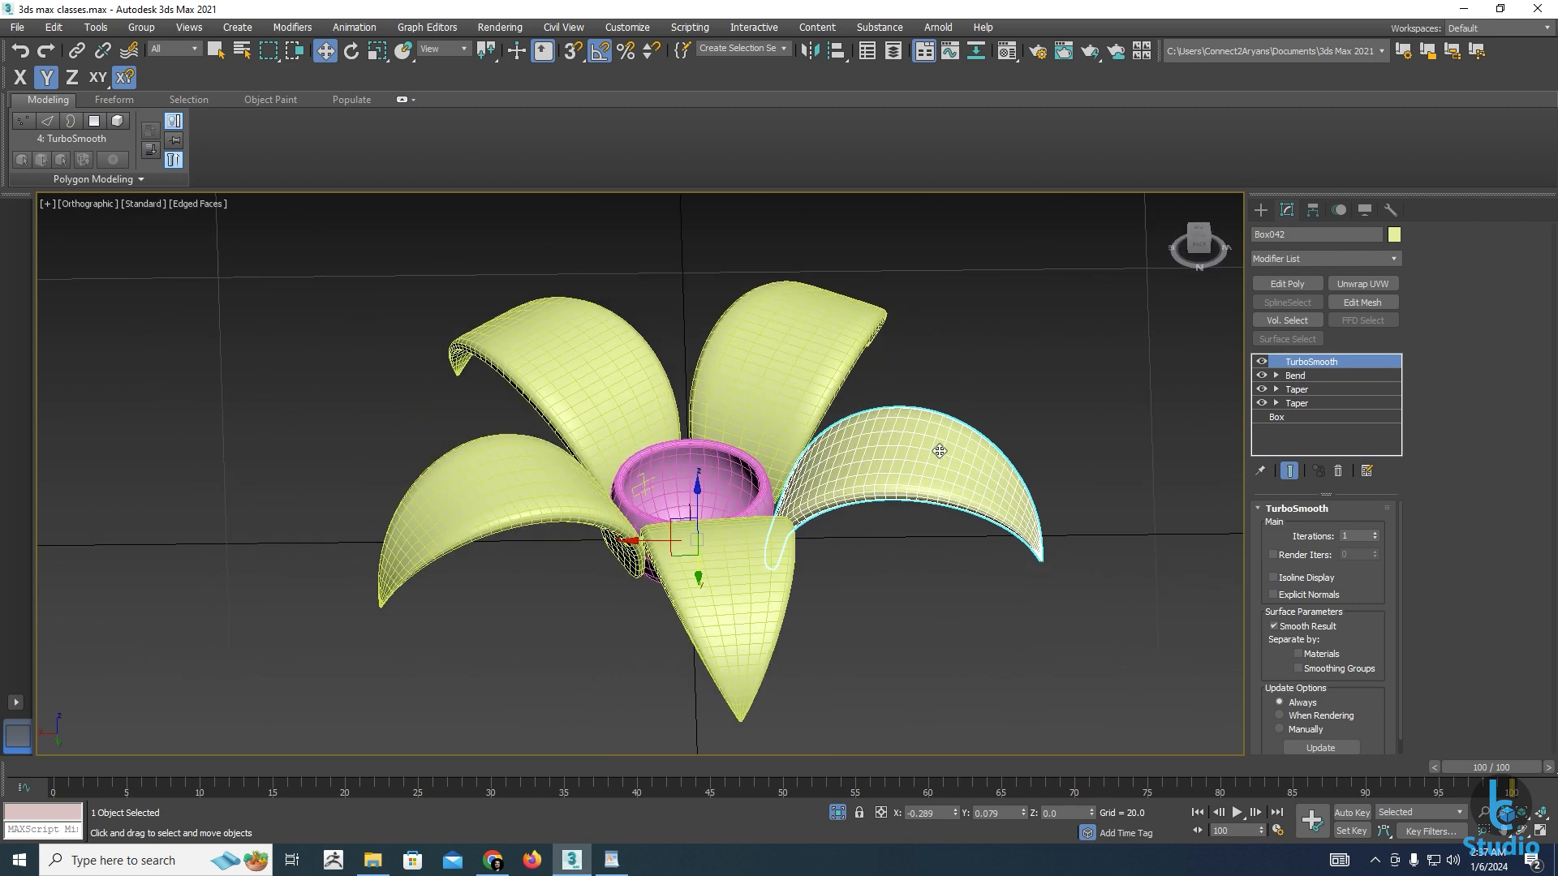
scroll(939, 451, up, 3)
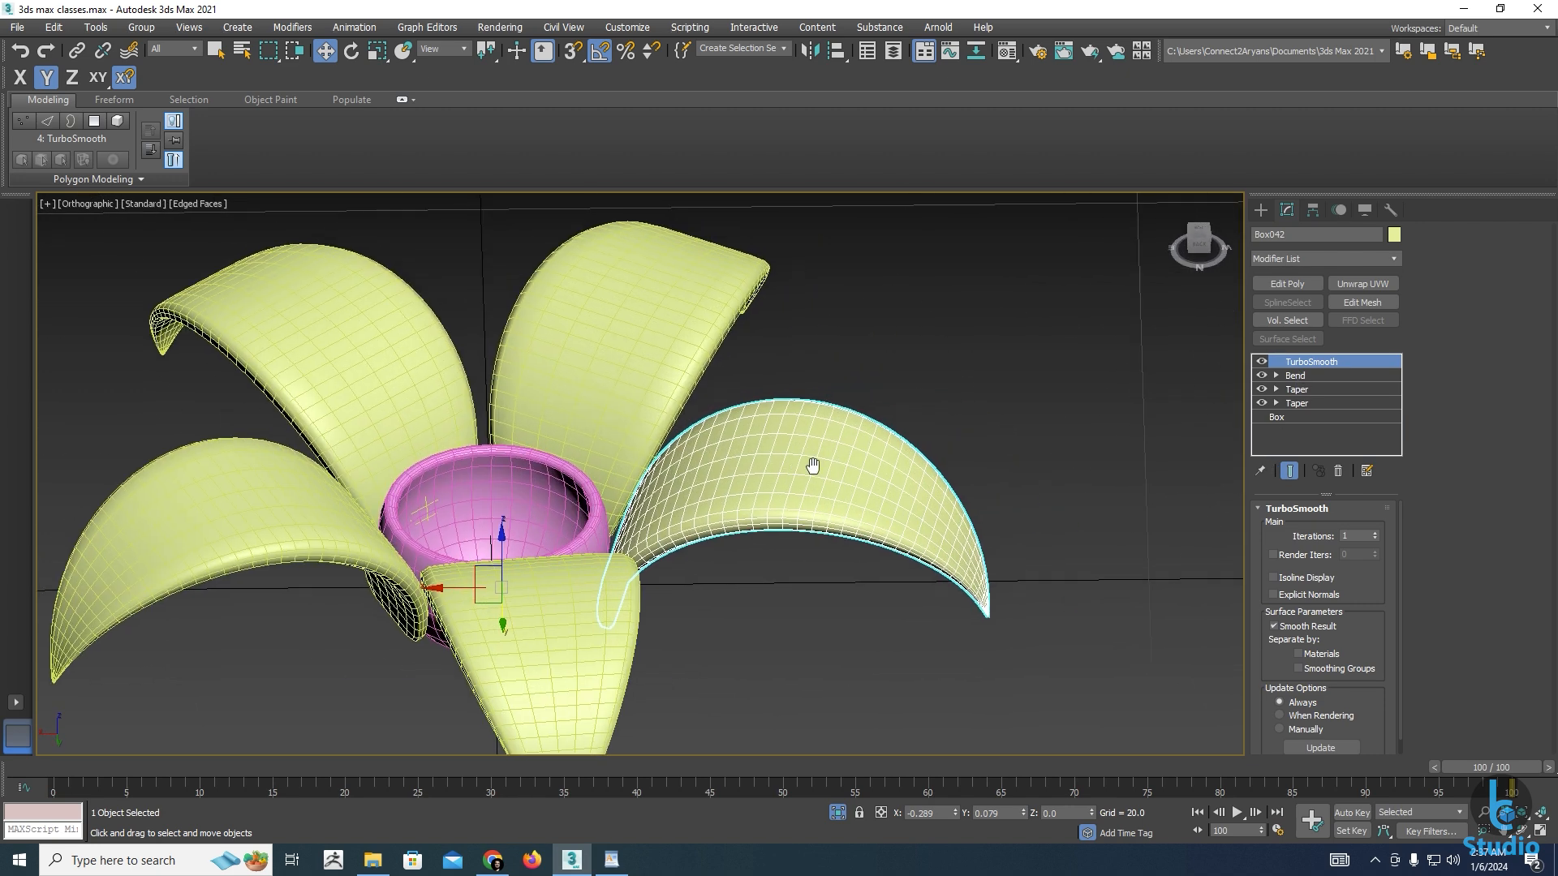
click(1391, 259)
key(f)
key(f)
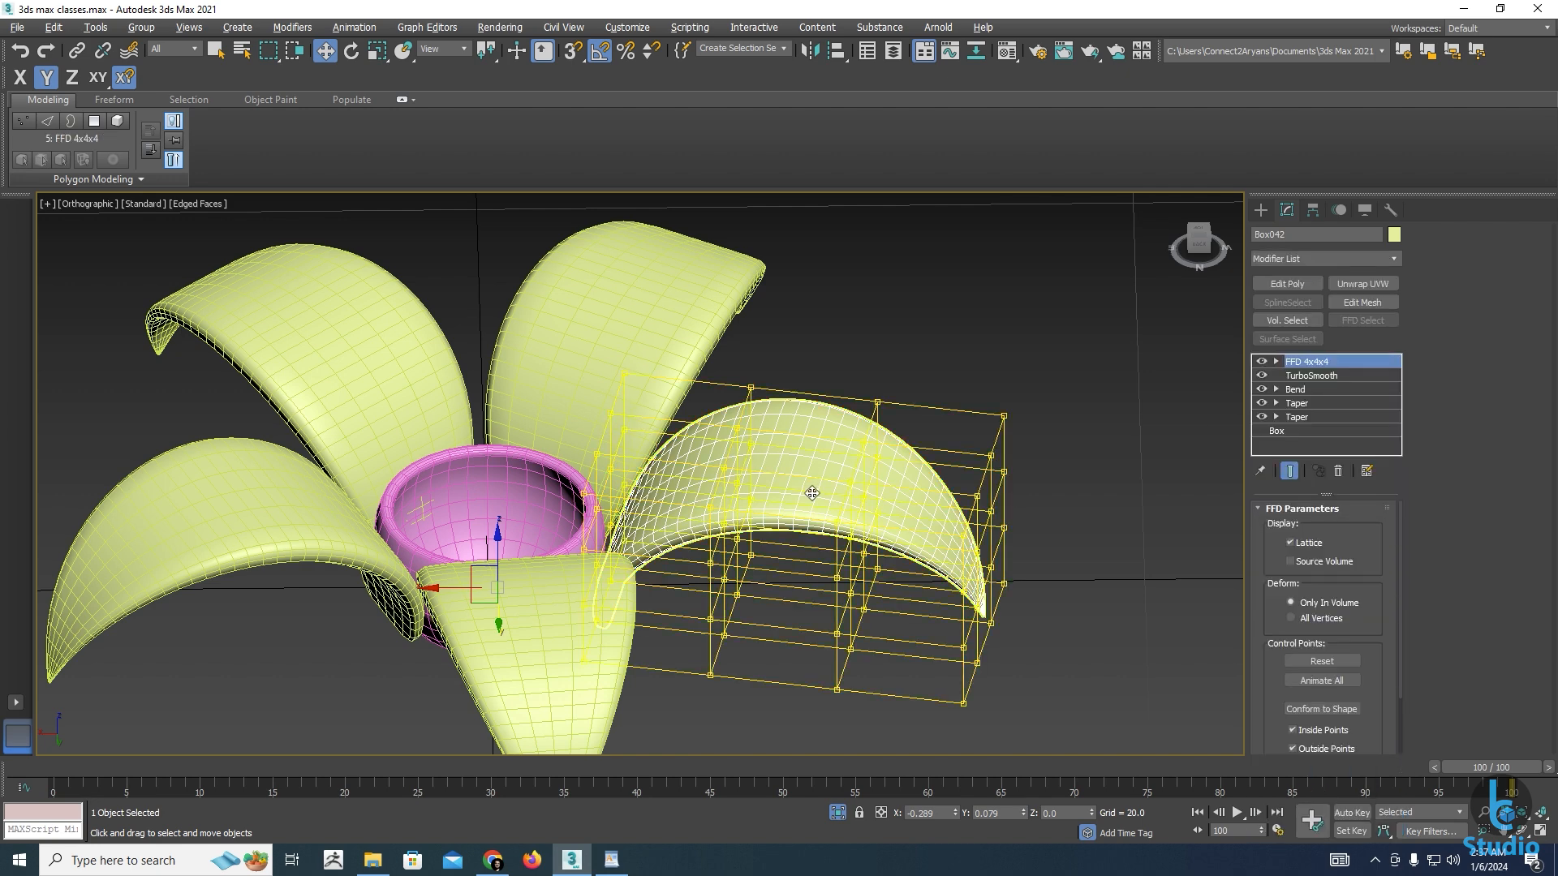
Edit the petal's FFD control points, moving and tilting the set at its outer end to reshape the tip
alt+middle_drag(812, 493, 826, 443)
click(1275, 362)
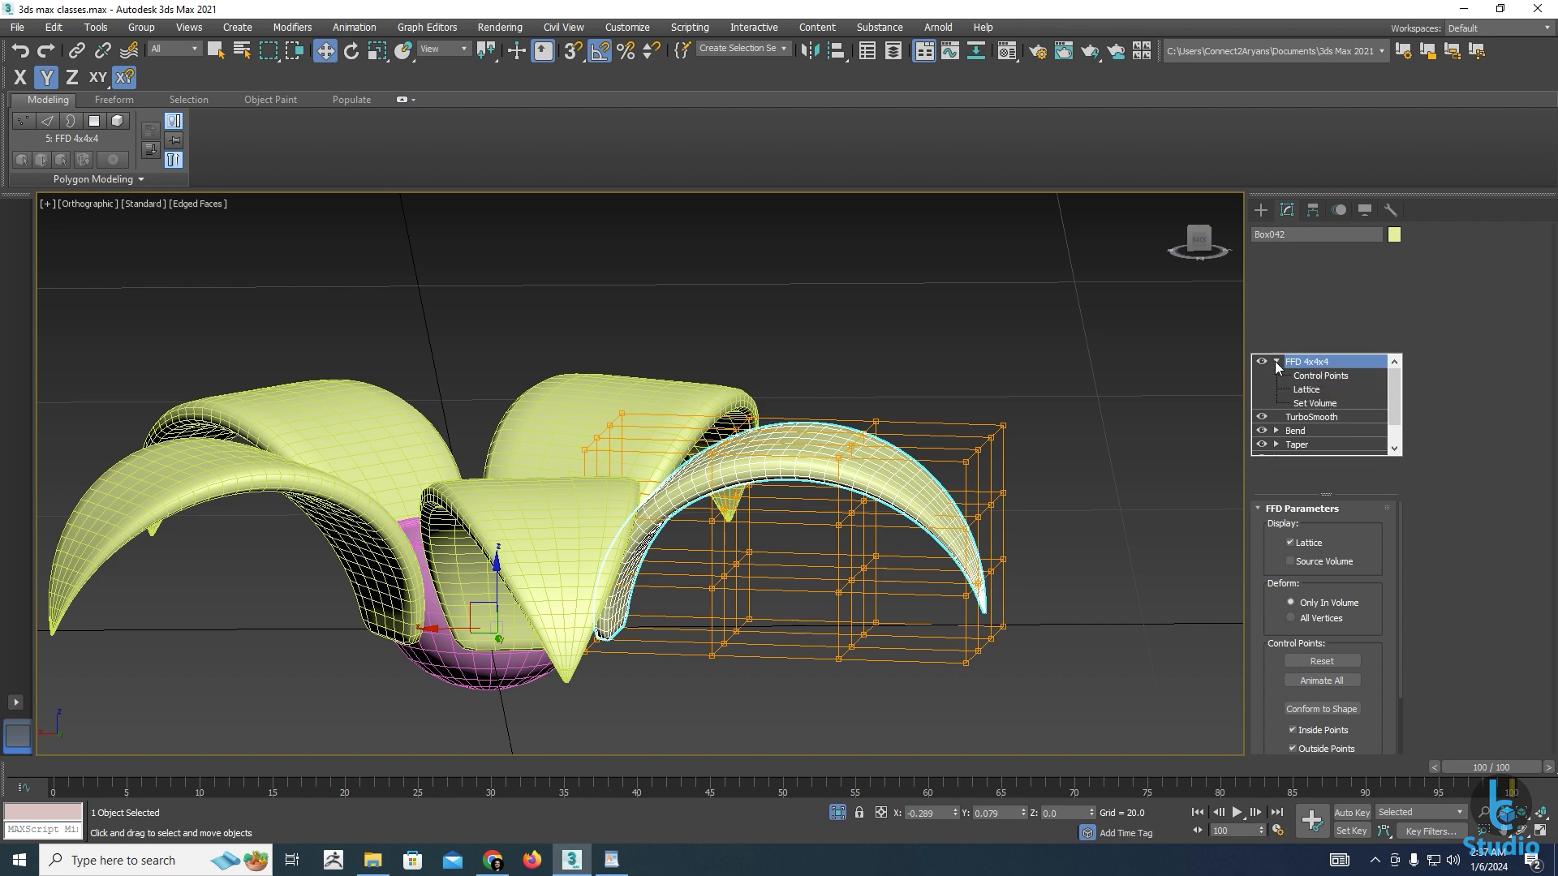
click(1306, 376)
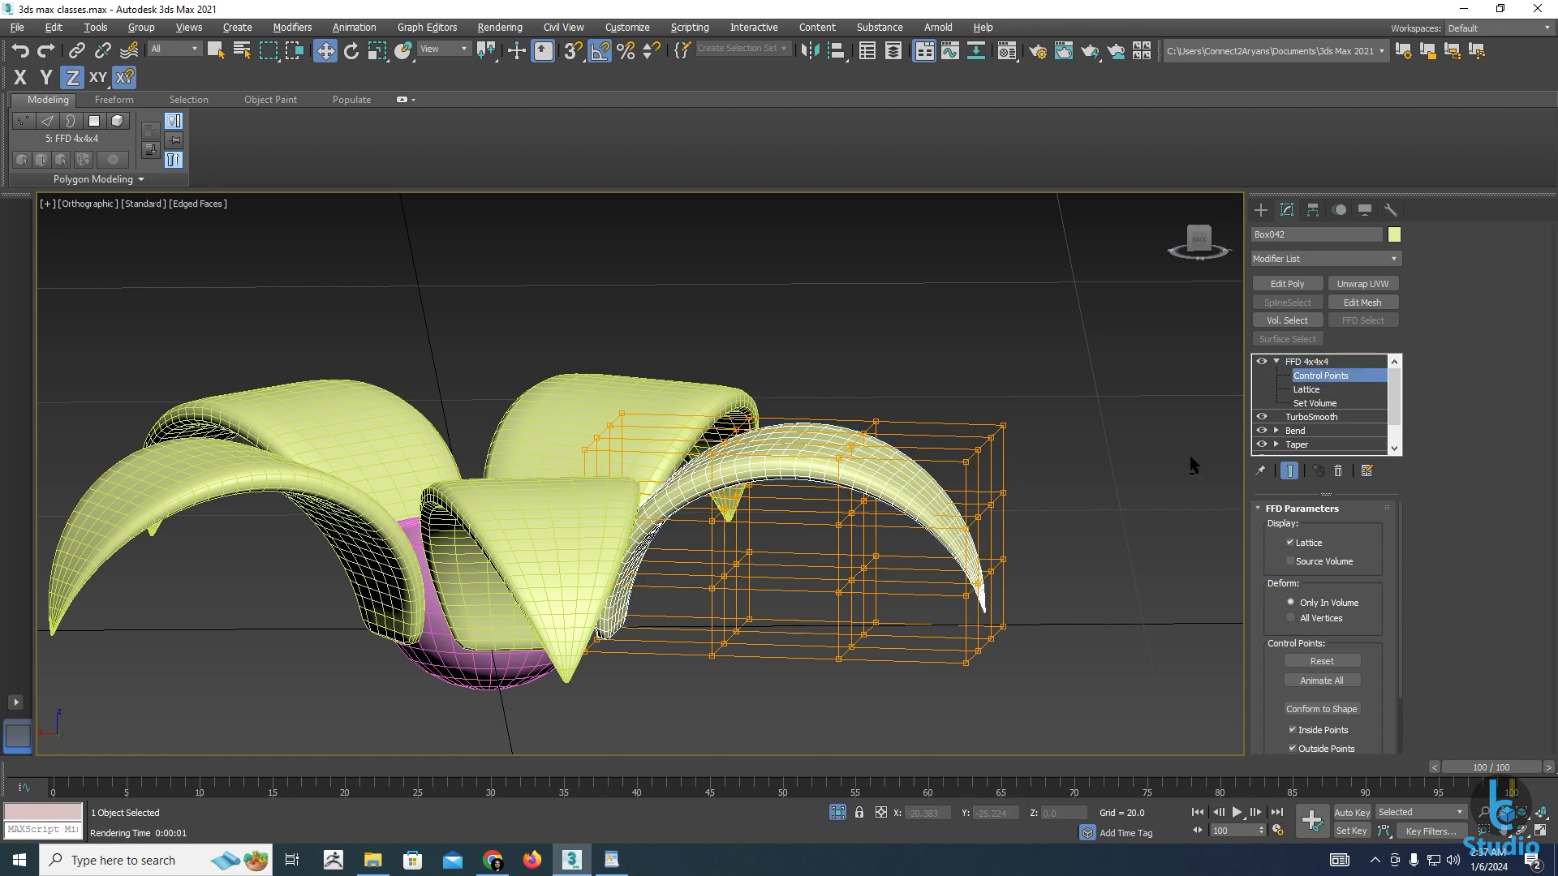
drag(930, 687, 925, 684)
alt+middle_drag(932, 682, 979, 632)
drag(985, 490, 1036, 533)
key(e)
key(w)
alt+middle_drag(1035, 584, 1082, 425)
drag(886, 733, 860, 696)
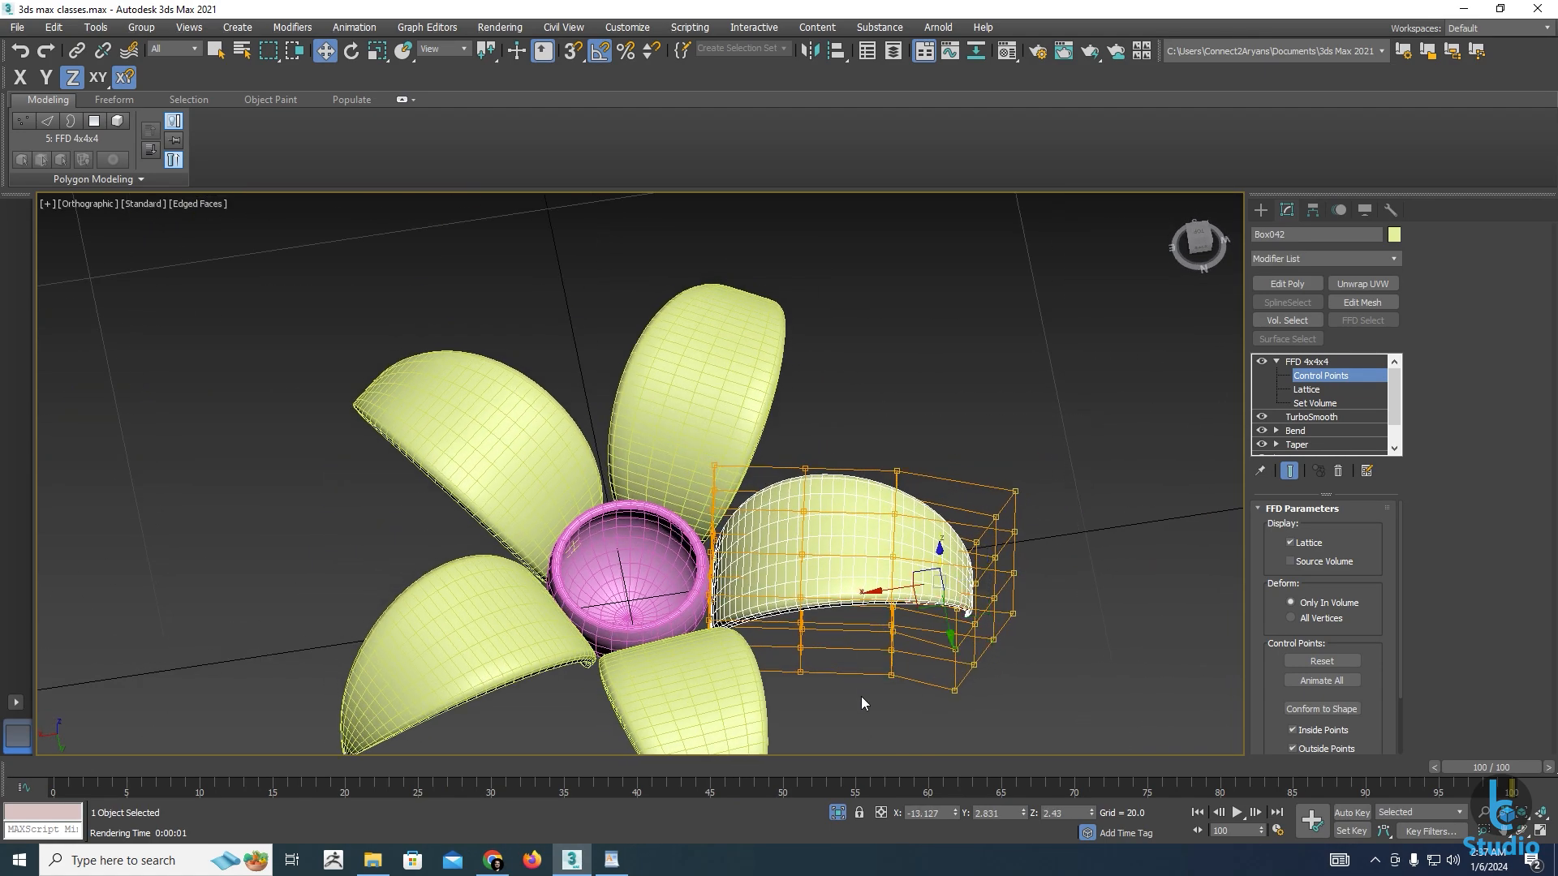
In the top view, shift the petal's outer-end control points sideways in the XY plane to curve the tip
key(t)
key(z)
scroll(837, 566, down, 3)
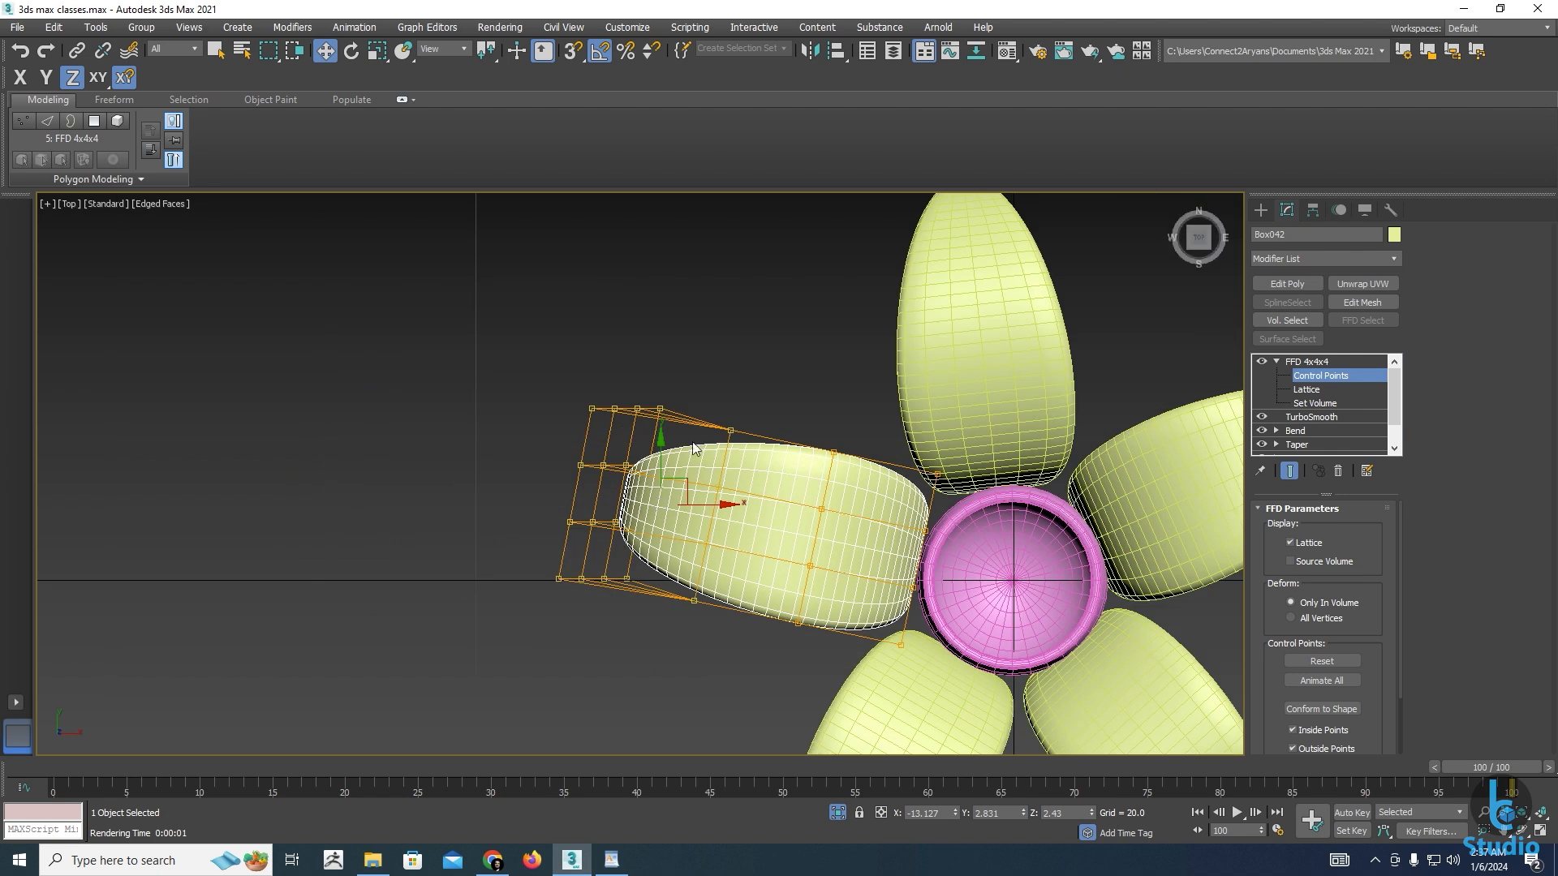
drag(677, 473, 711, 462)
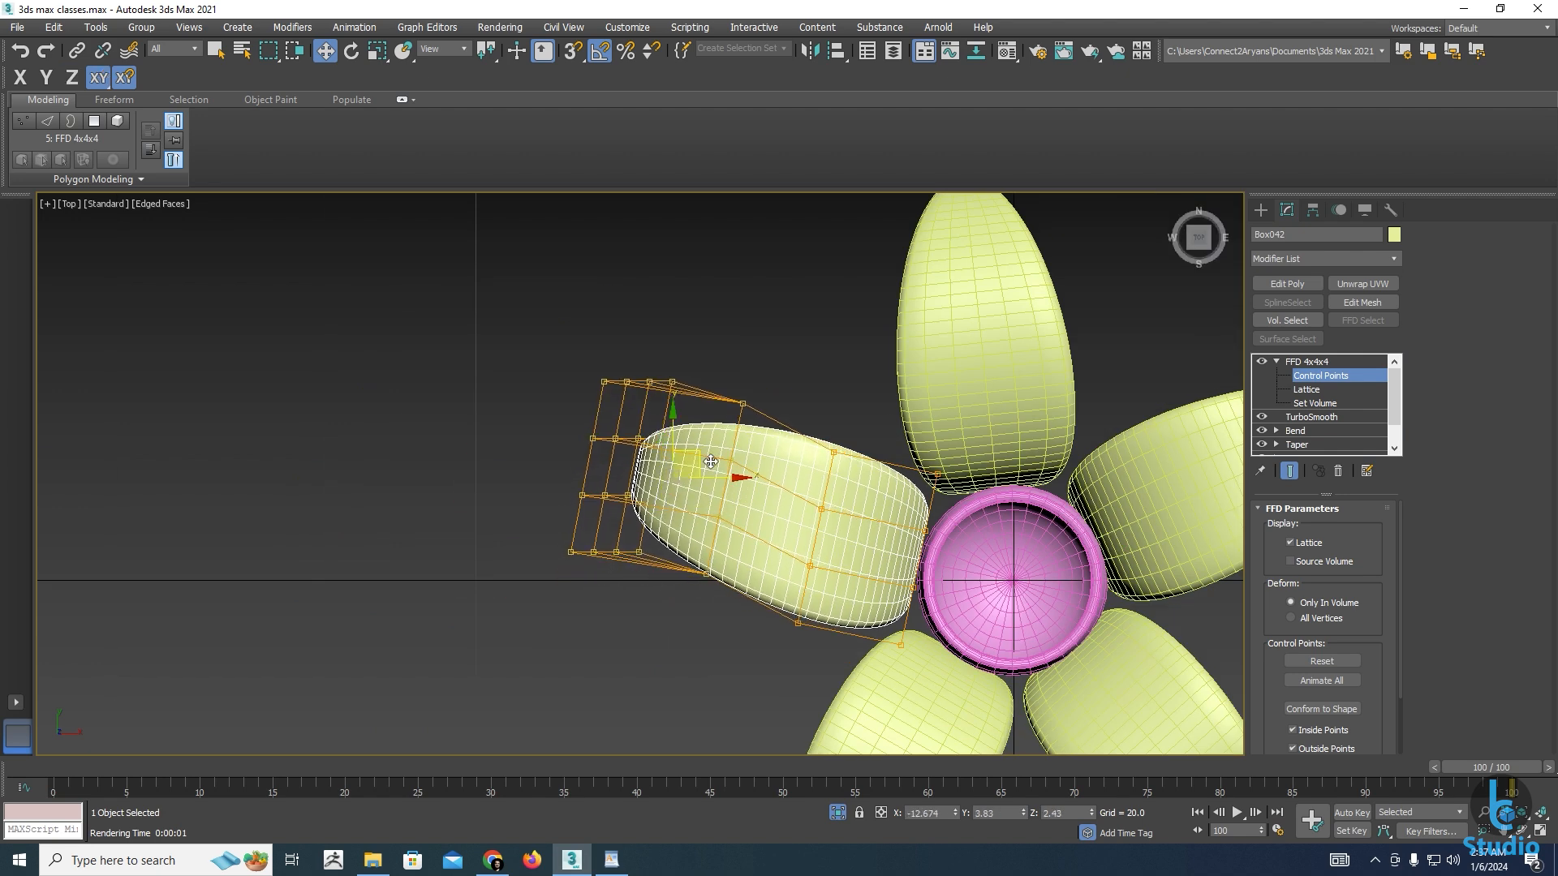
Move the set of control points nearer the petal's base sideways and rotate it slightly to follow the curve
drag(857, 417, 754, 661)
drag(836, 509, 848, 485)
key(r)
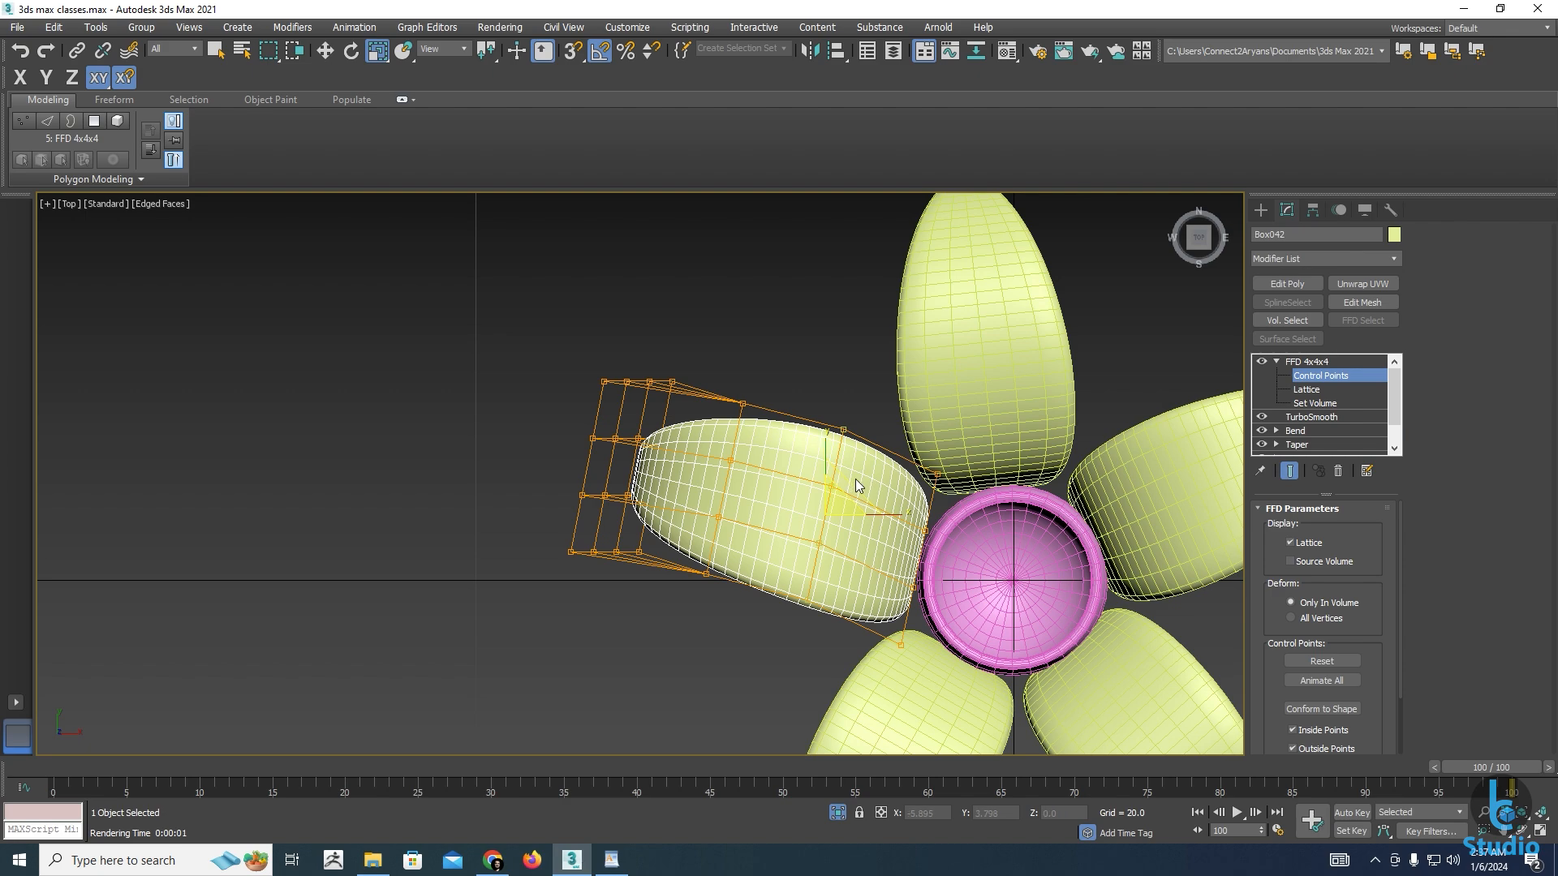
key(e)
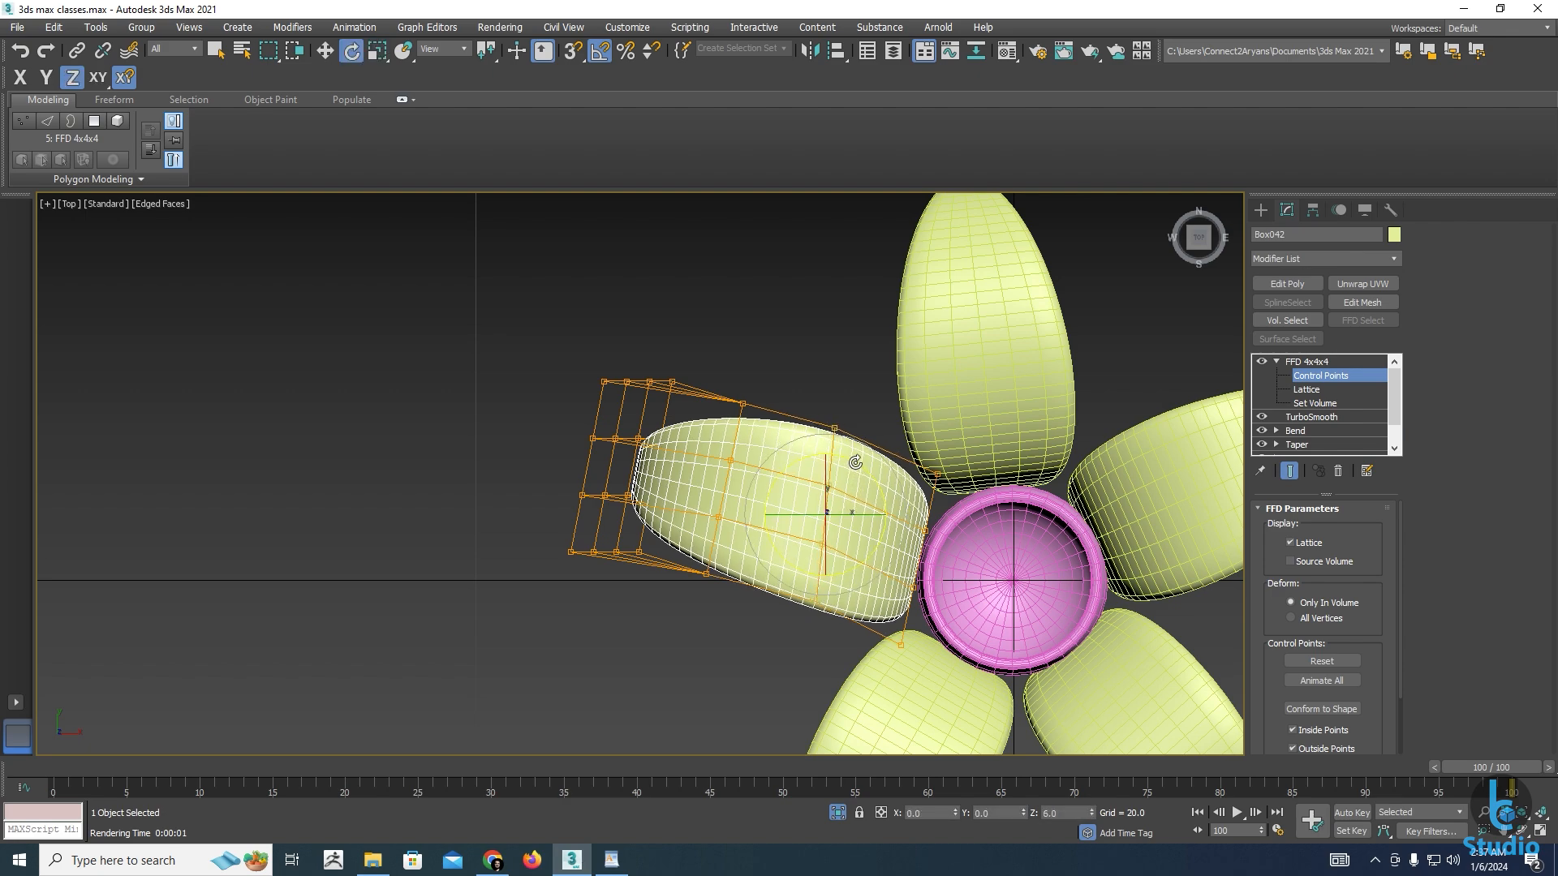
key(w)
Raise the control points next to the petal's outer end to about Z 4.457 and shift them along Y to about 4.107
alt+middle_drag(793, 519, 699, 407)
drag(745, 628, 745, 629)
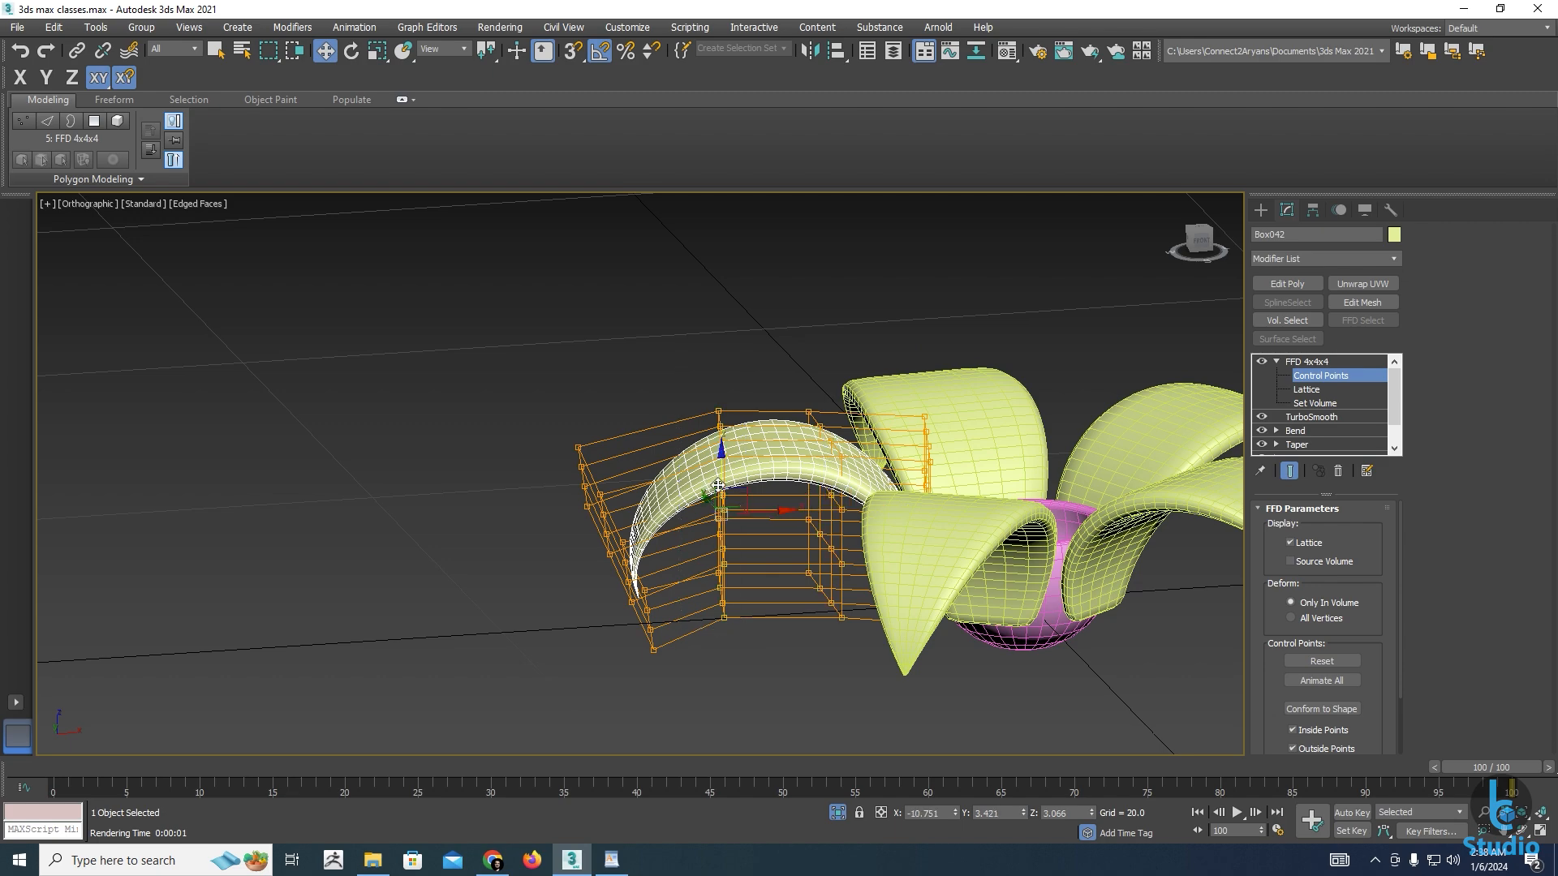
drag(717, 477, 717, 440)
alt+middle_drag(717, 445, 747, 519)
drag(670, 468, 653, 466)
alt+middle_drag(654, 465, 1096, 489)
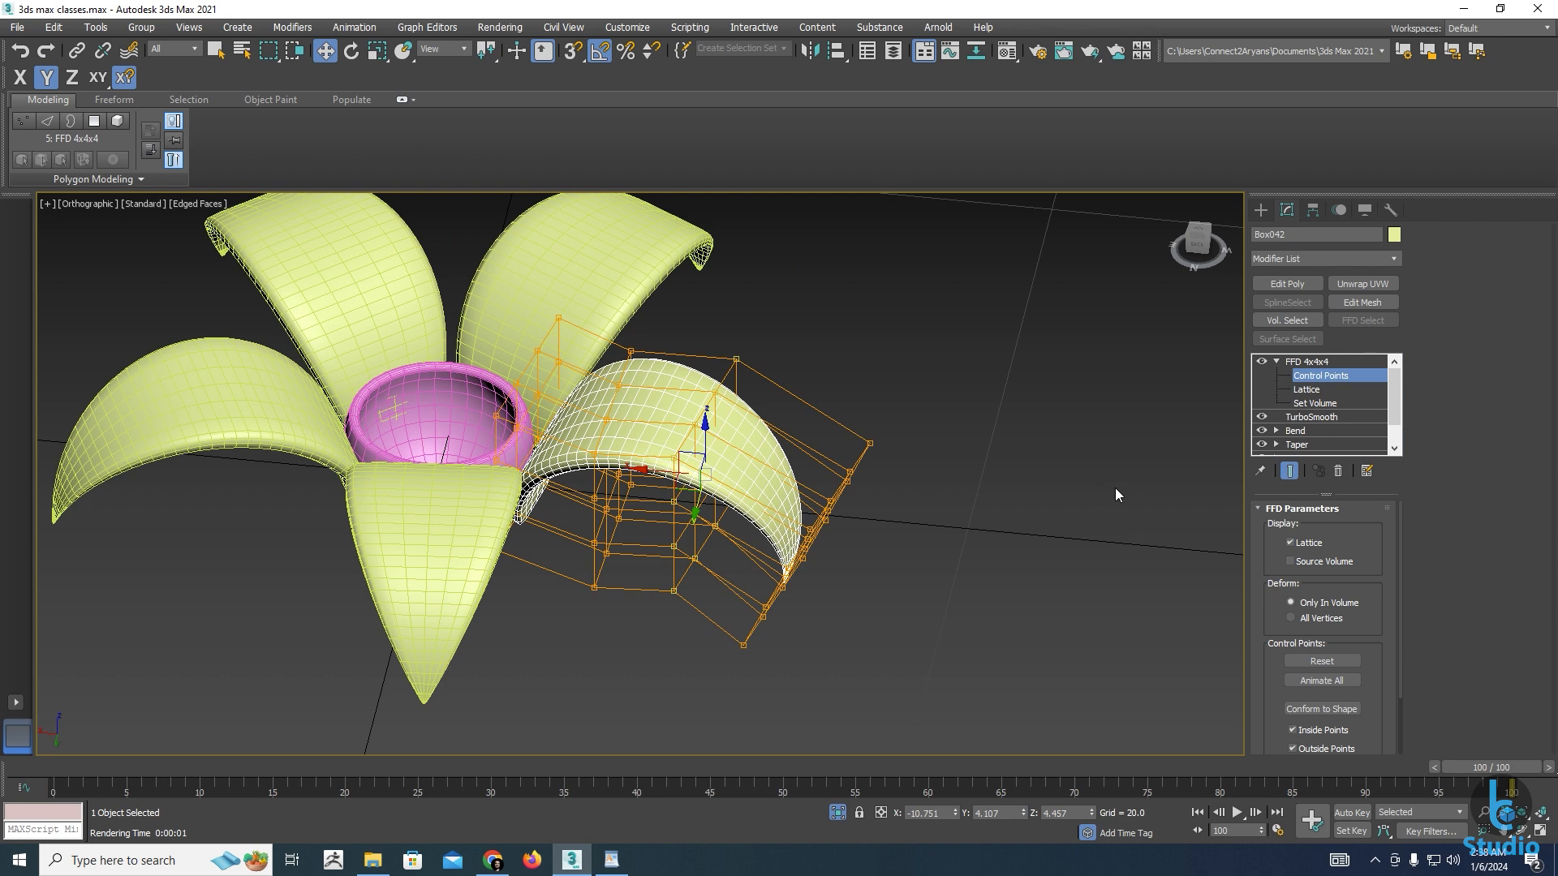
click(1393, 258)
key(f)
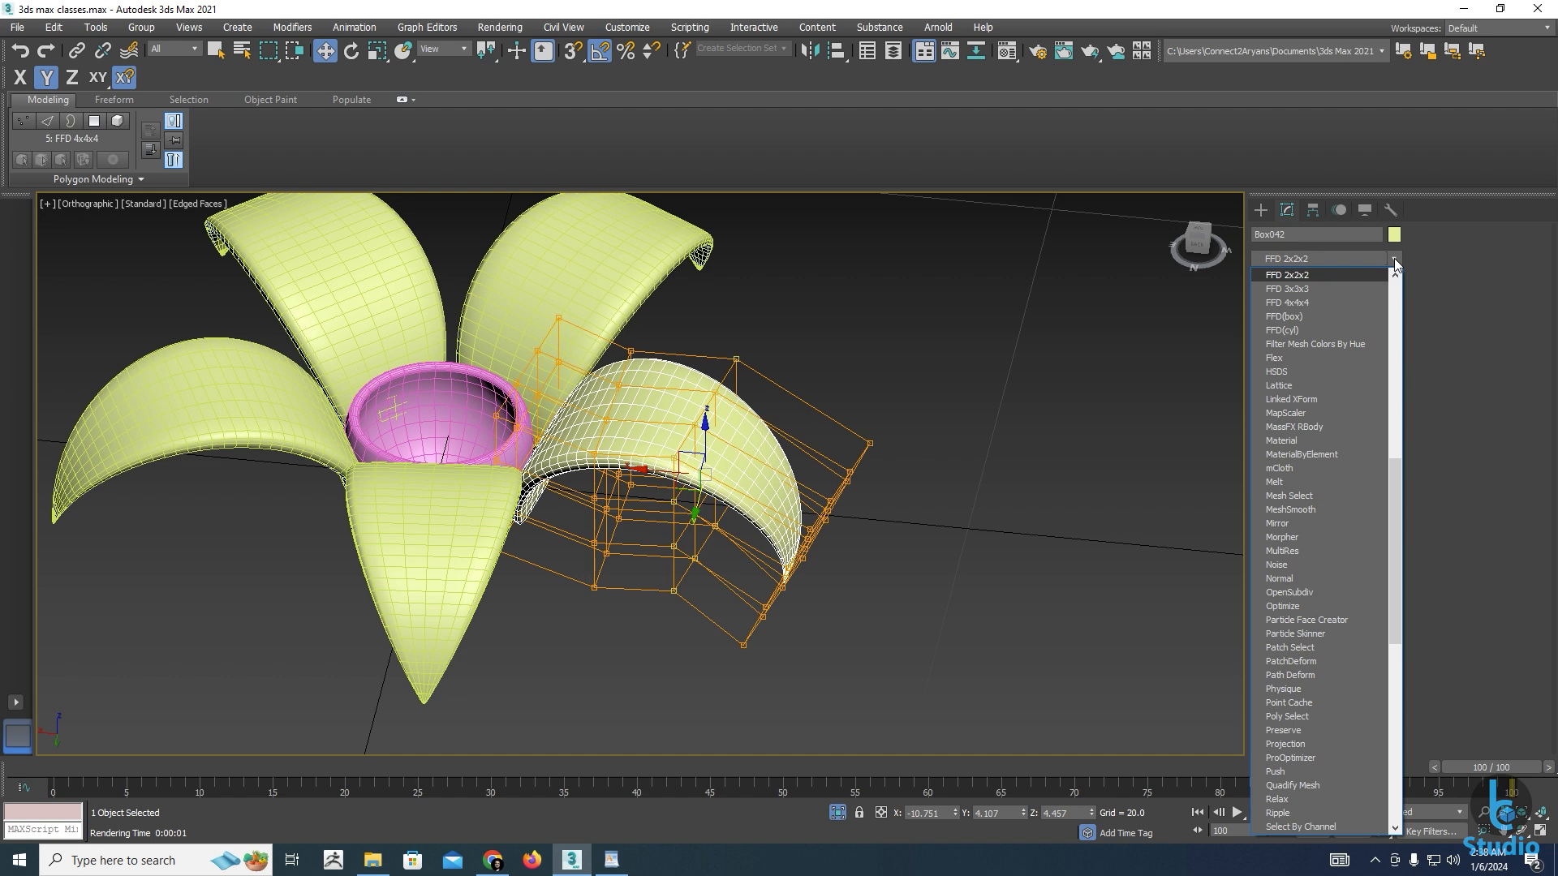
click(1394, 258)
click(1260, 209)
click(1290, 308)
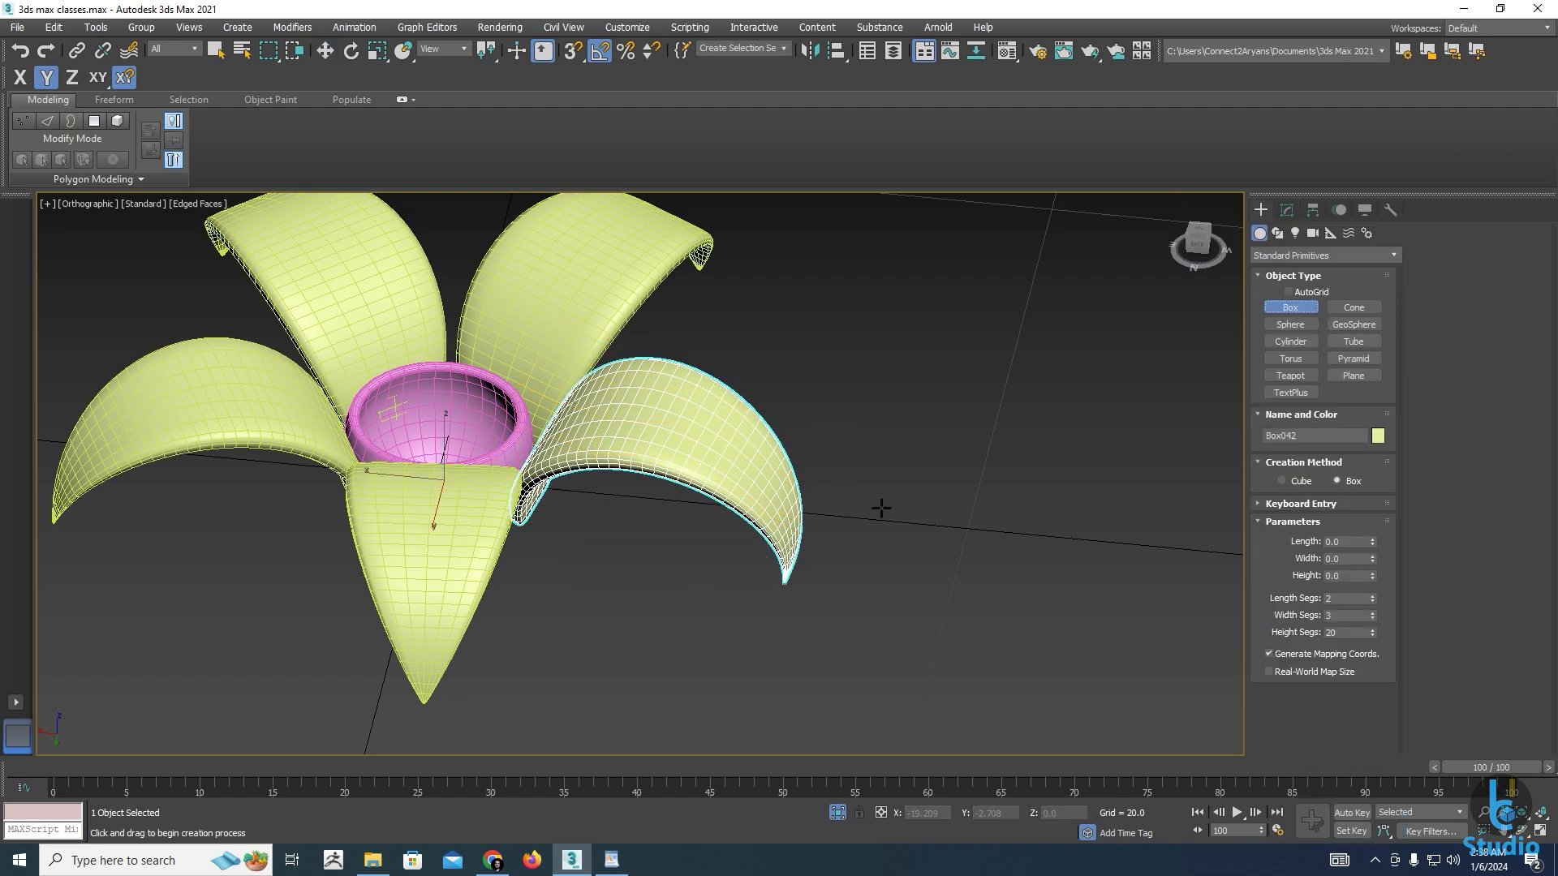
middle_drag(908, 497, 821, 497)
key(t)
key(z)
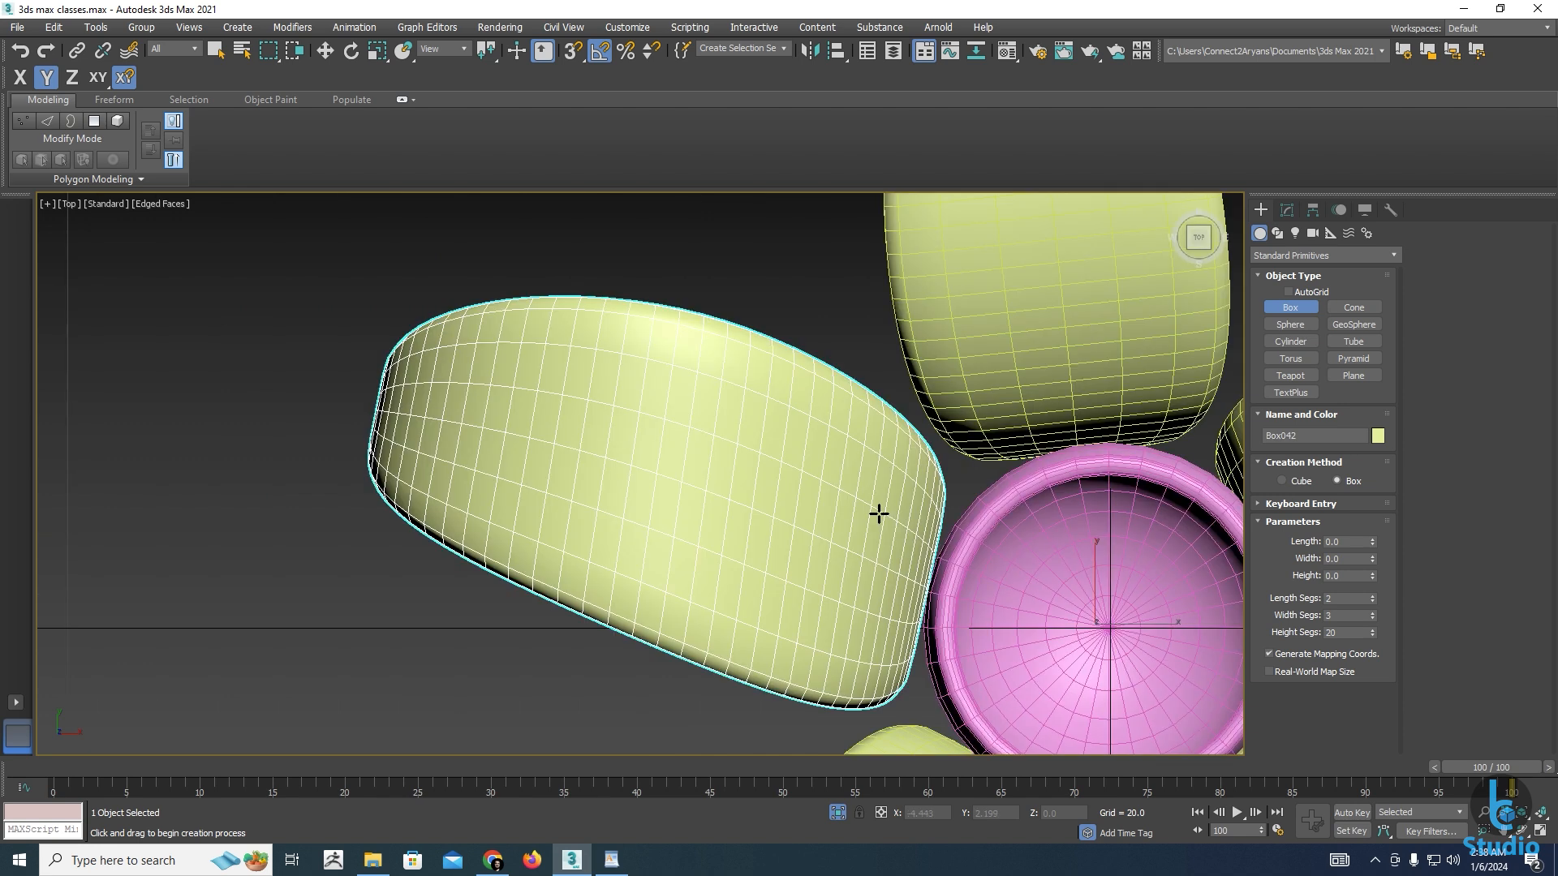
mouse_move(1018, 517)
middle_down()
mouse_move(730, 455)
mouse_move(730, 478)
mouse_move(562, 477)
middle_up()
right_click(743, 449)
Clone the central bowl along the X axis to about X 19.914, clear of the petals
click(743, 450)
scroll(746, 452, down, 3)
shift+drag(562, 477, 1081, 477)
click(781, 498)
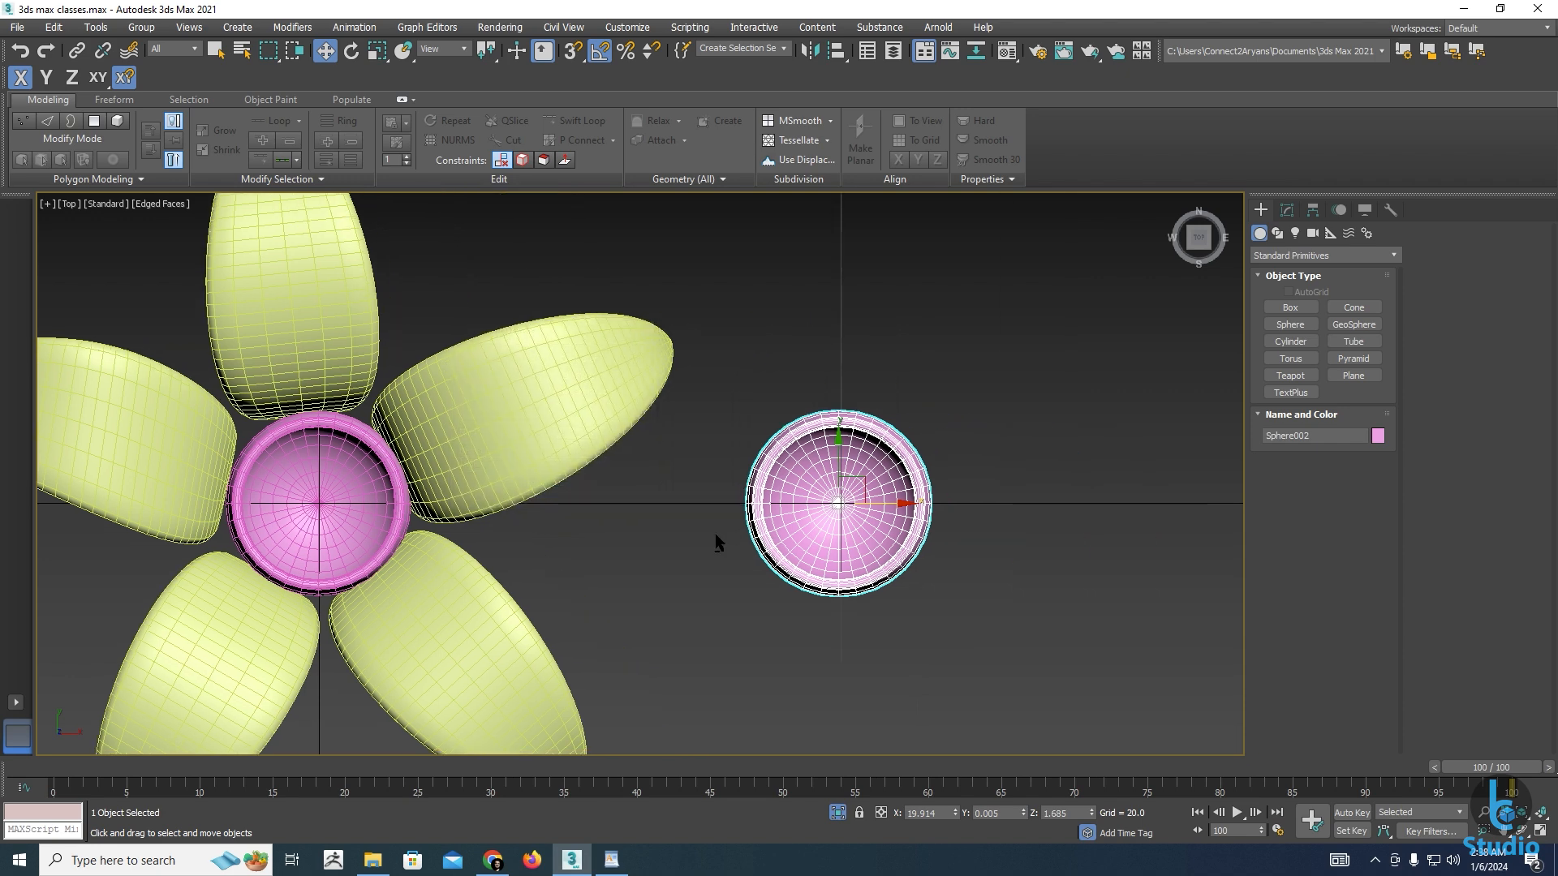
Add an FFD 3x3x3 modifier to the bowl copy and switch to its control points
alt+middle_drag(719, 538, 726, 462)
click(1287, 209)
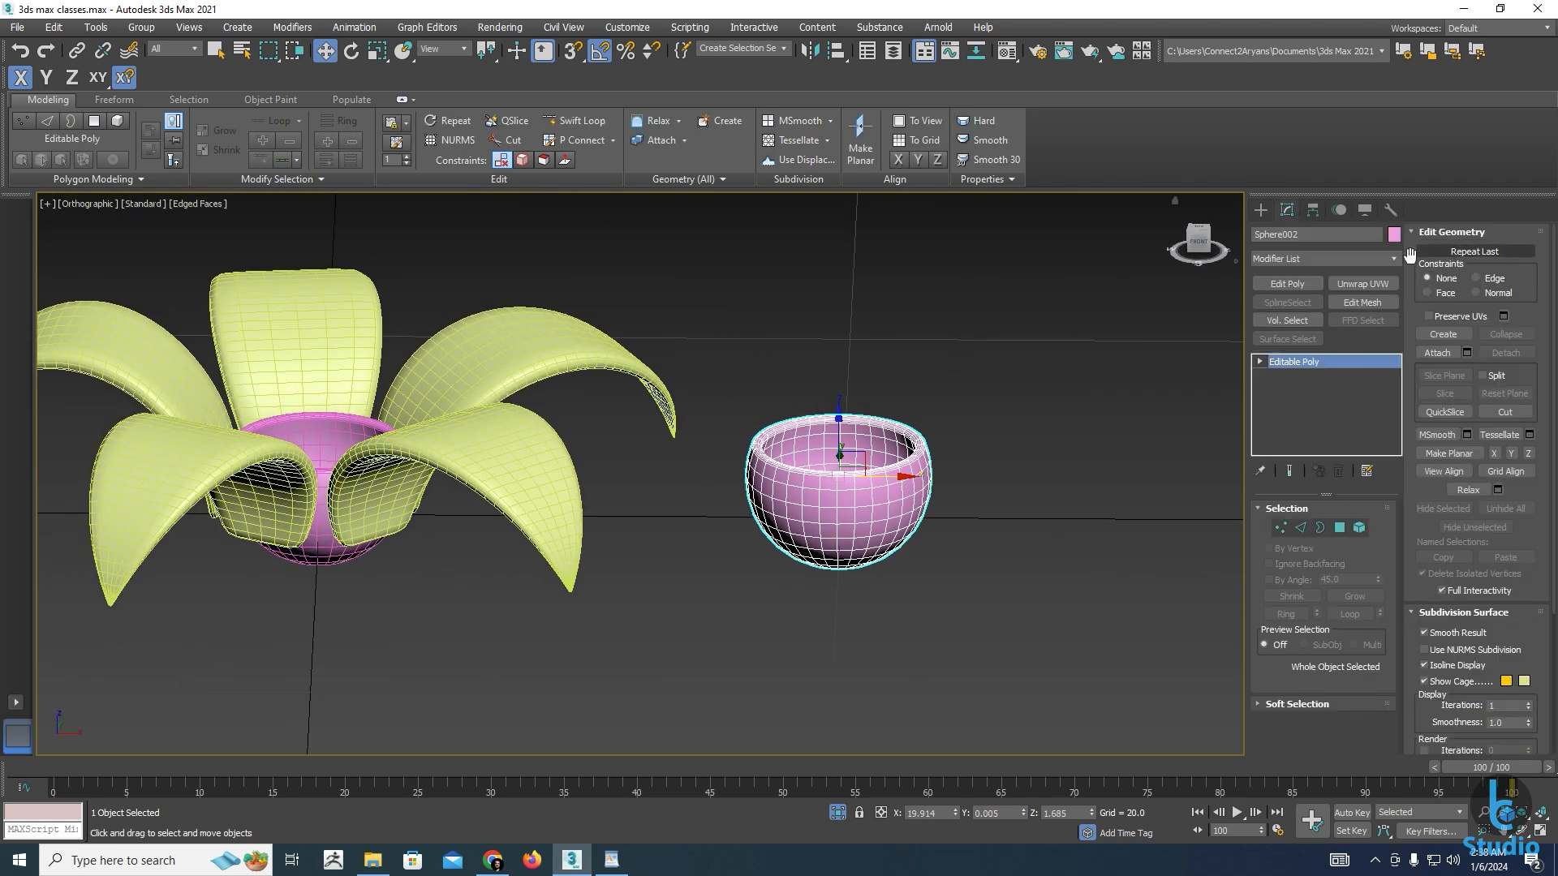
click(1392, 260)
scroll(1379, 256, down, 13)
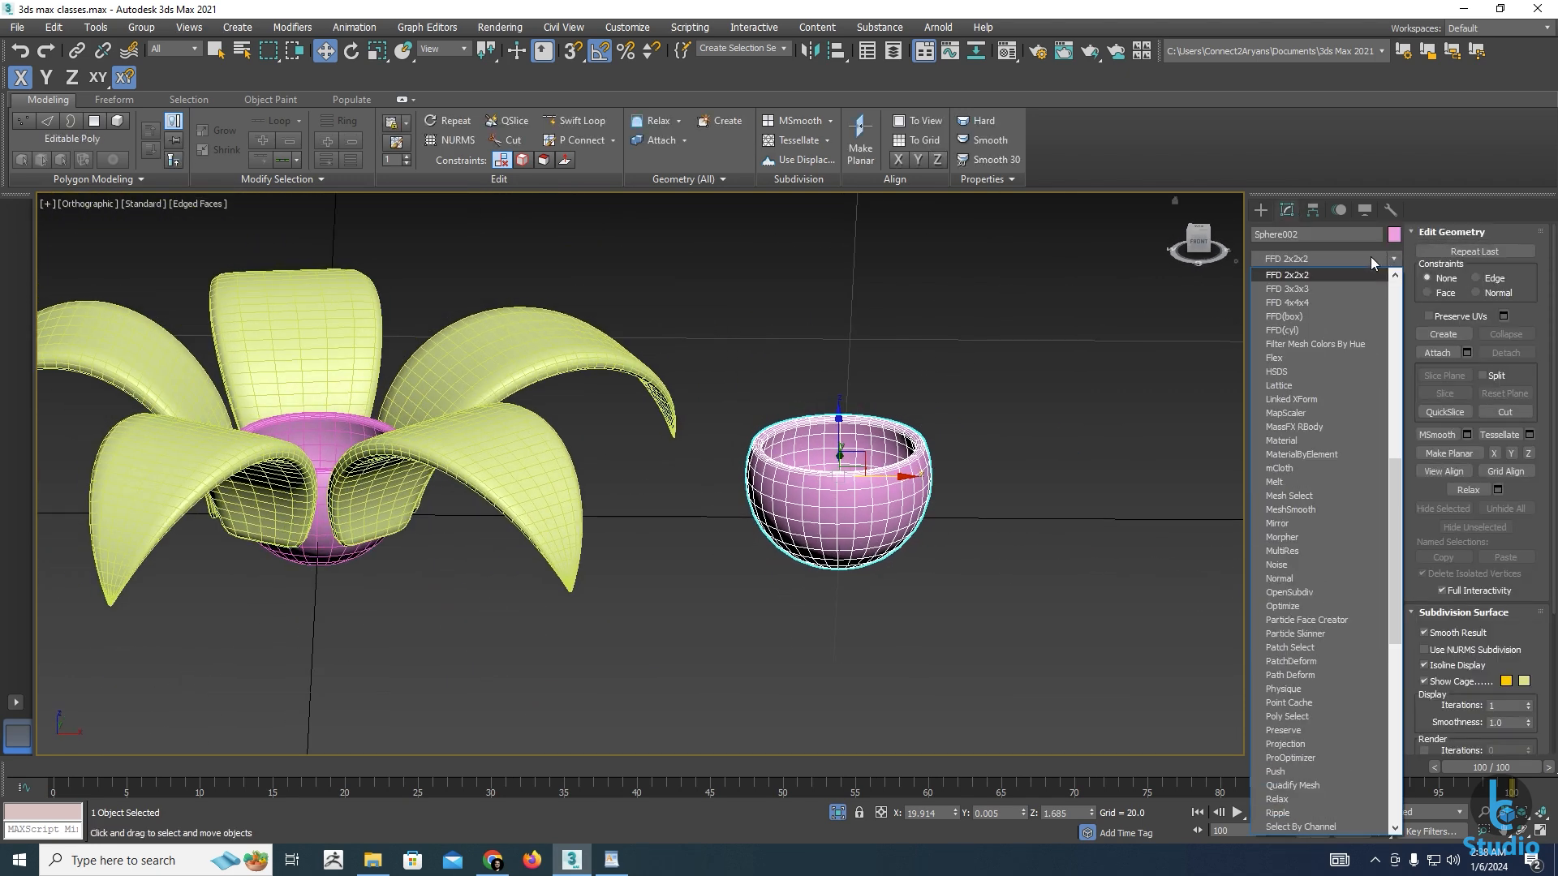
click(1304, 290)
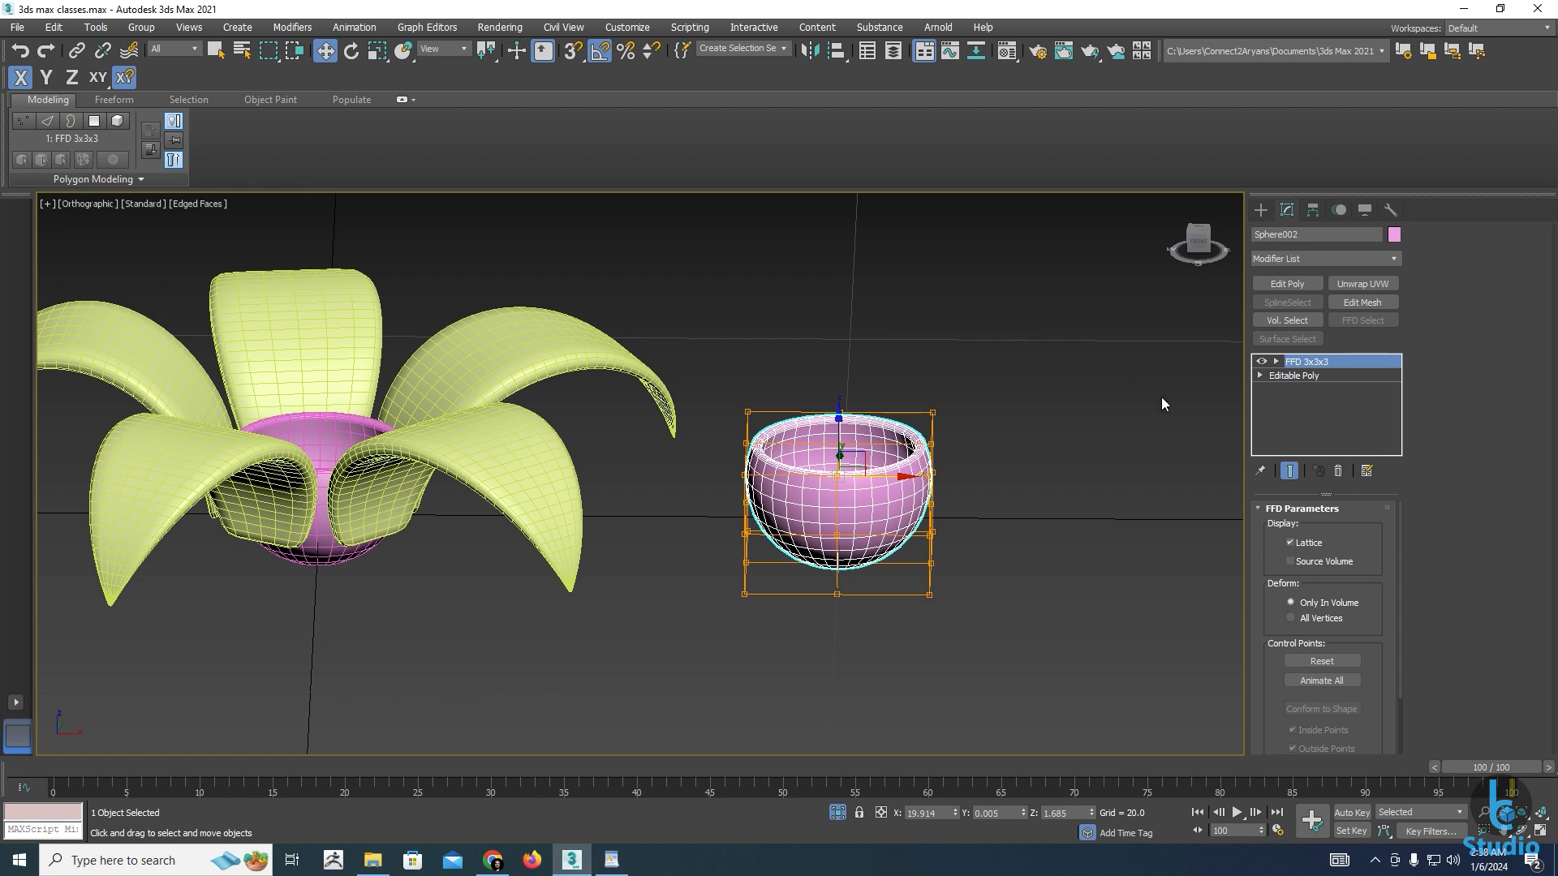
click(1276, 361)
click(1320, 376)
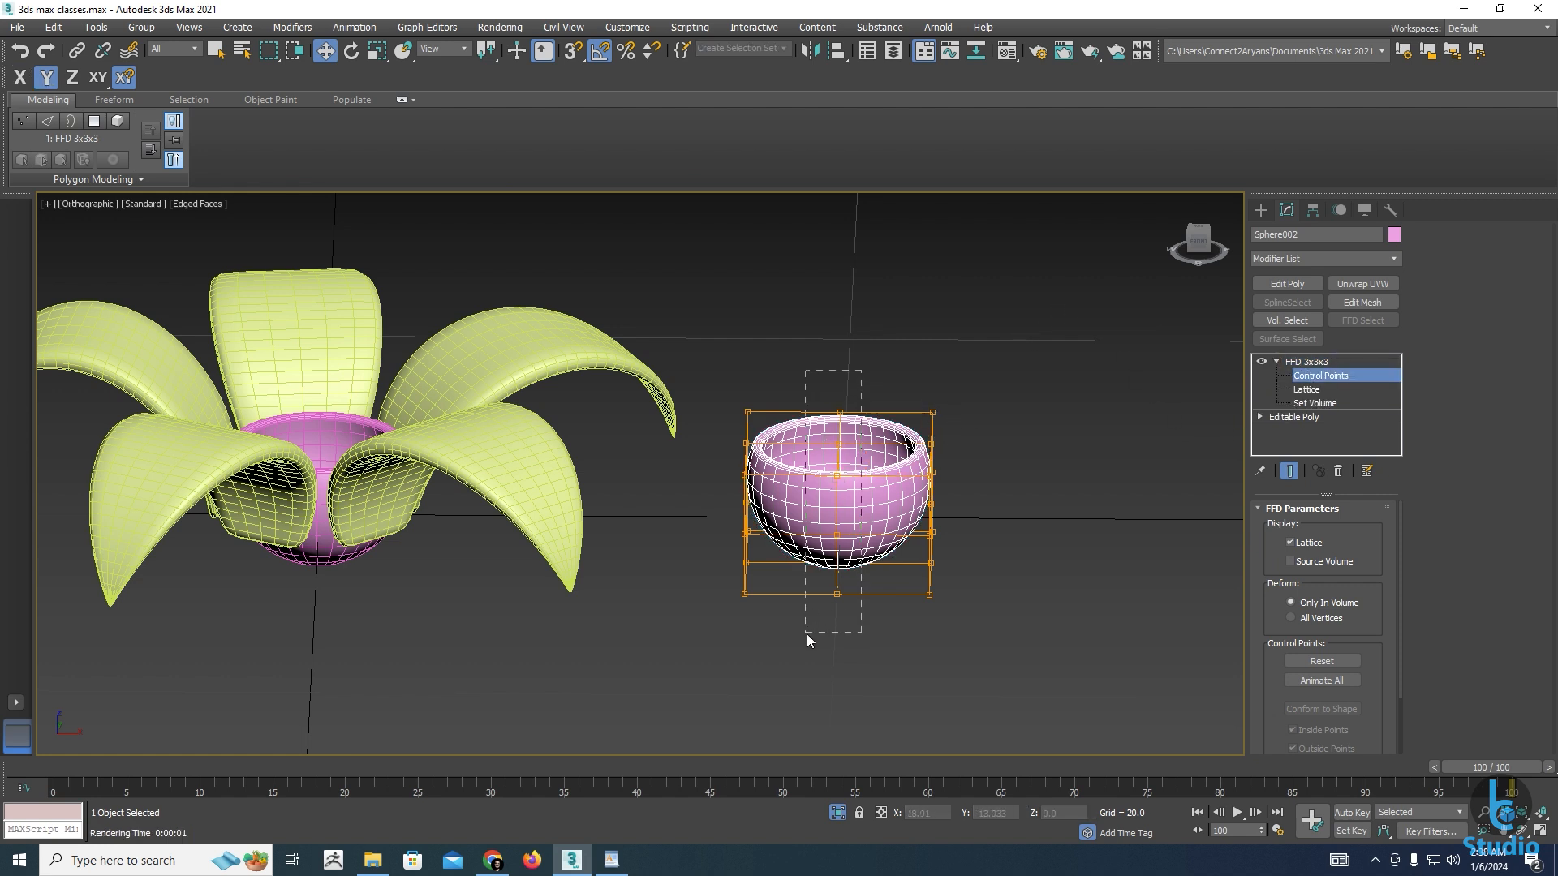
drag(806, 634, 806, 634)
click(1316, 362)
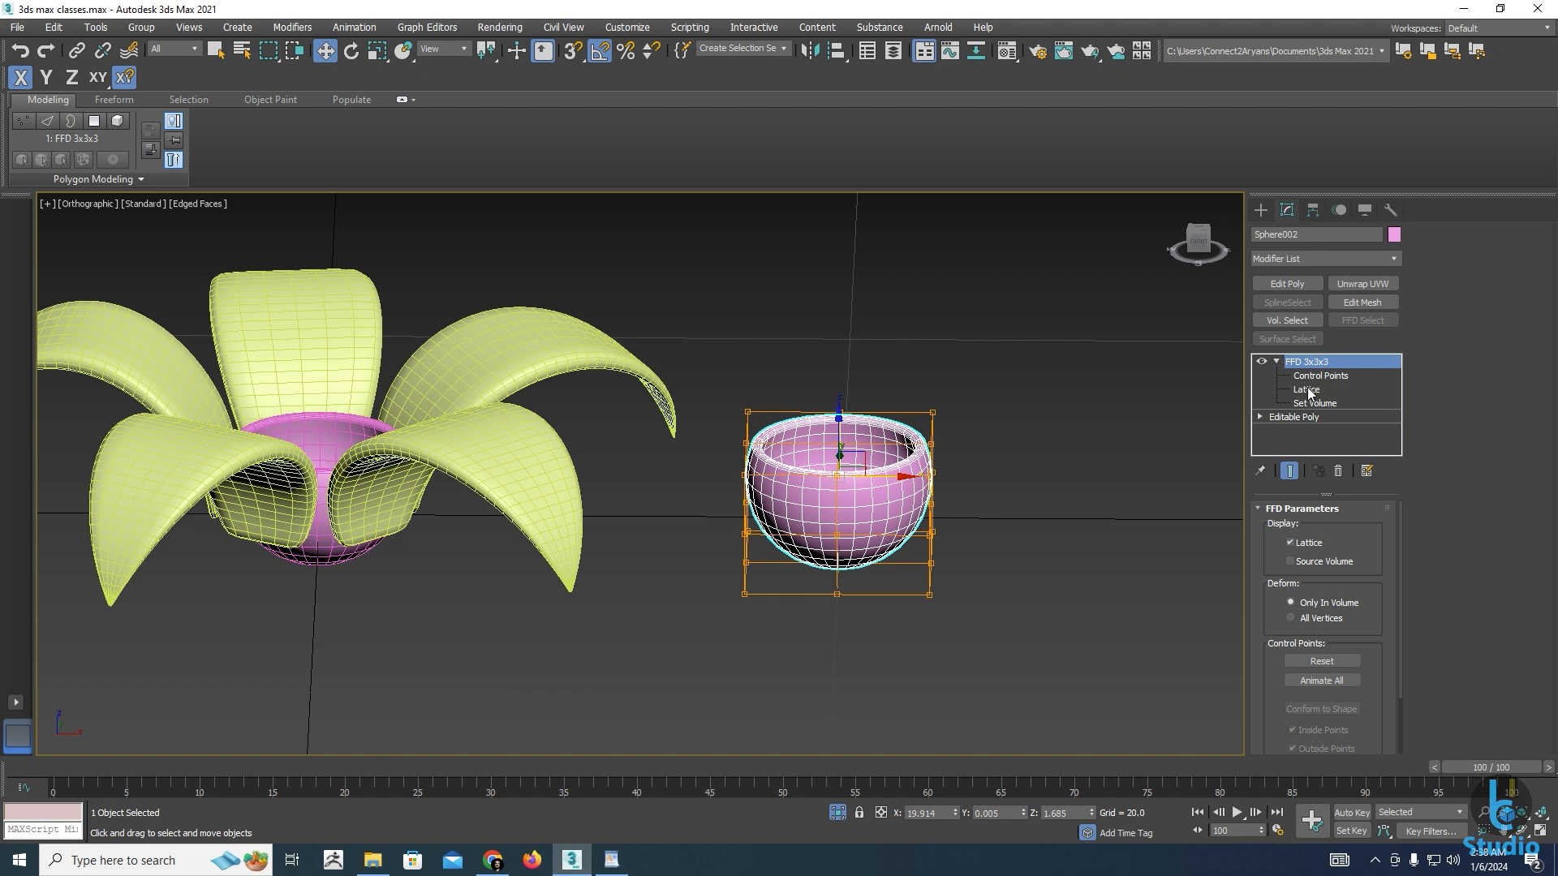
click(1314, 377)
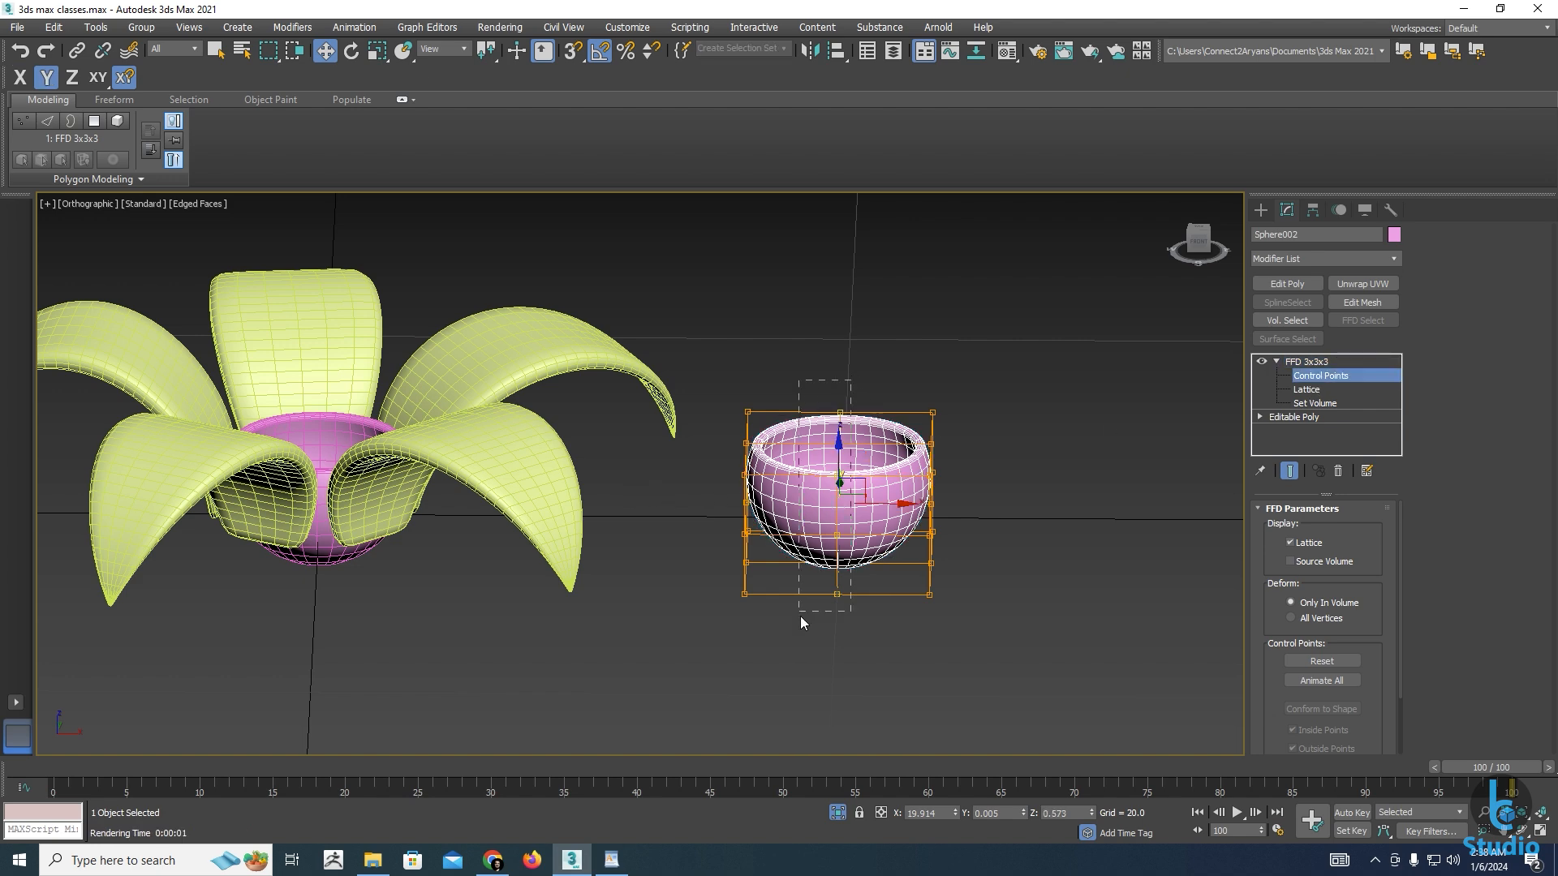
drag(800, 629, 800, 629)
Raise the middle line of top control points on the bowl copy to about Z 5.905, giving the rim two peaks
alt+middle_drag(787, 479, 788, 442)
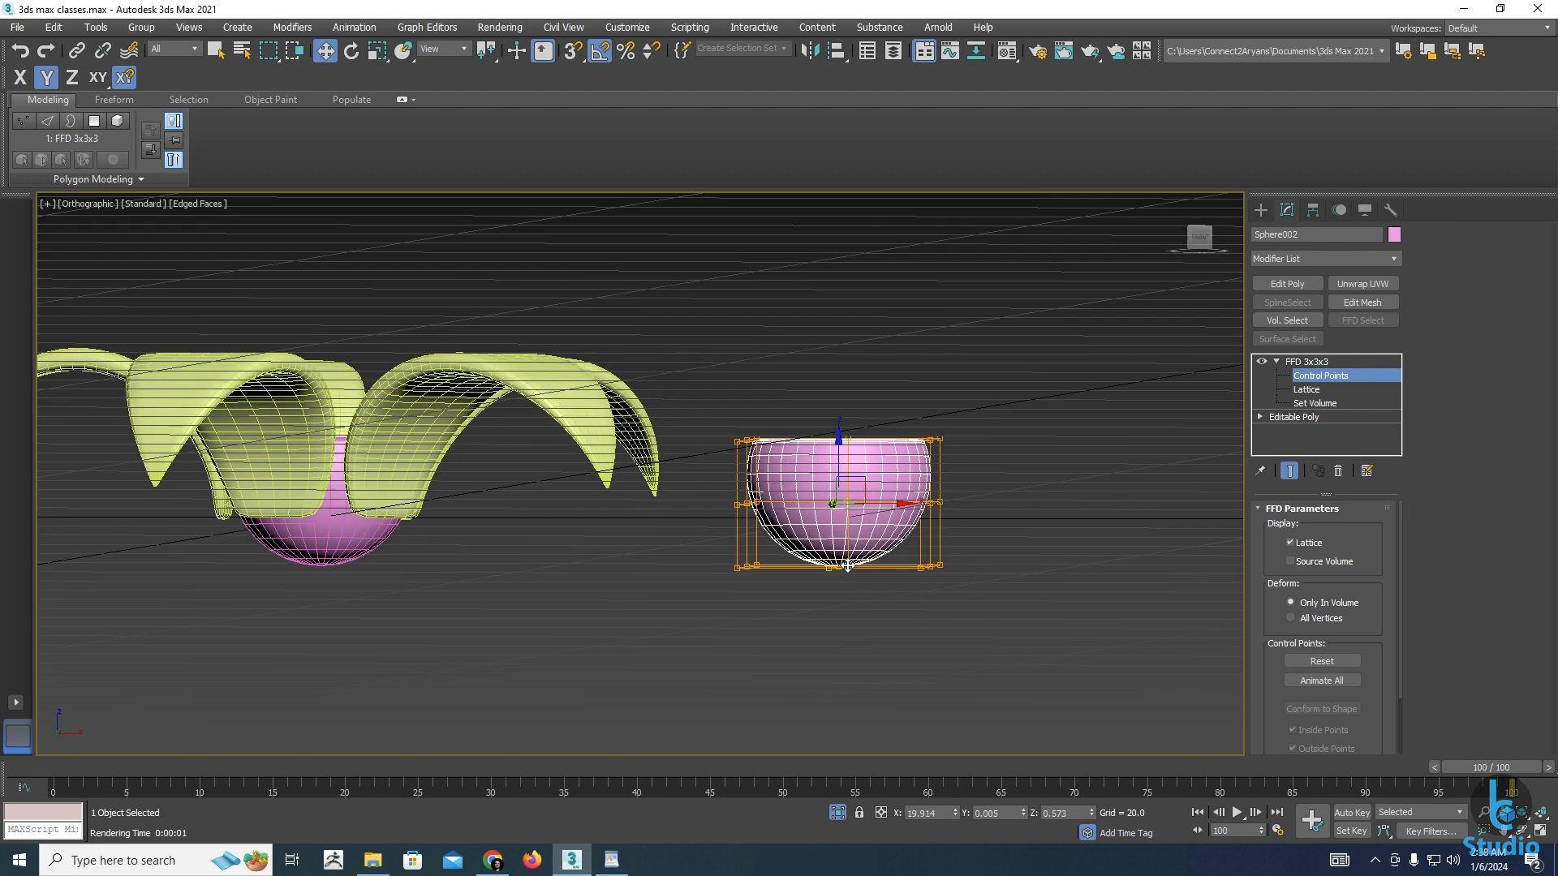
alt+middle_drag(847, 566, 823, 578)
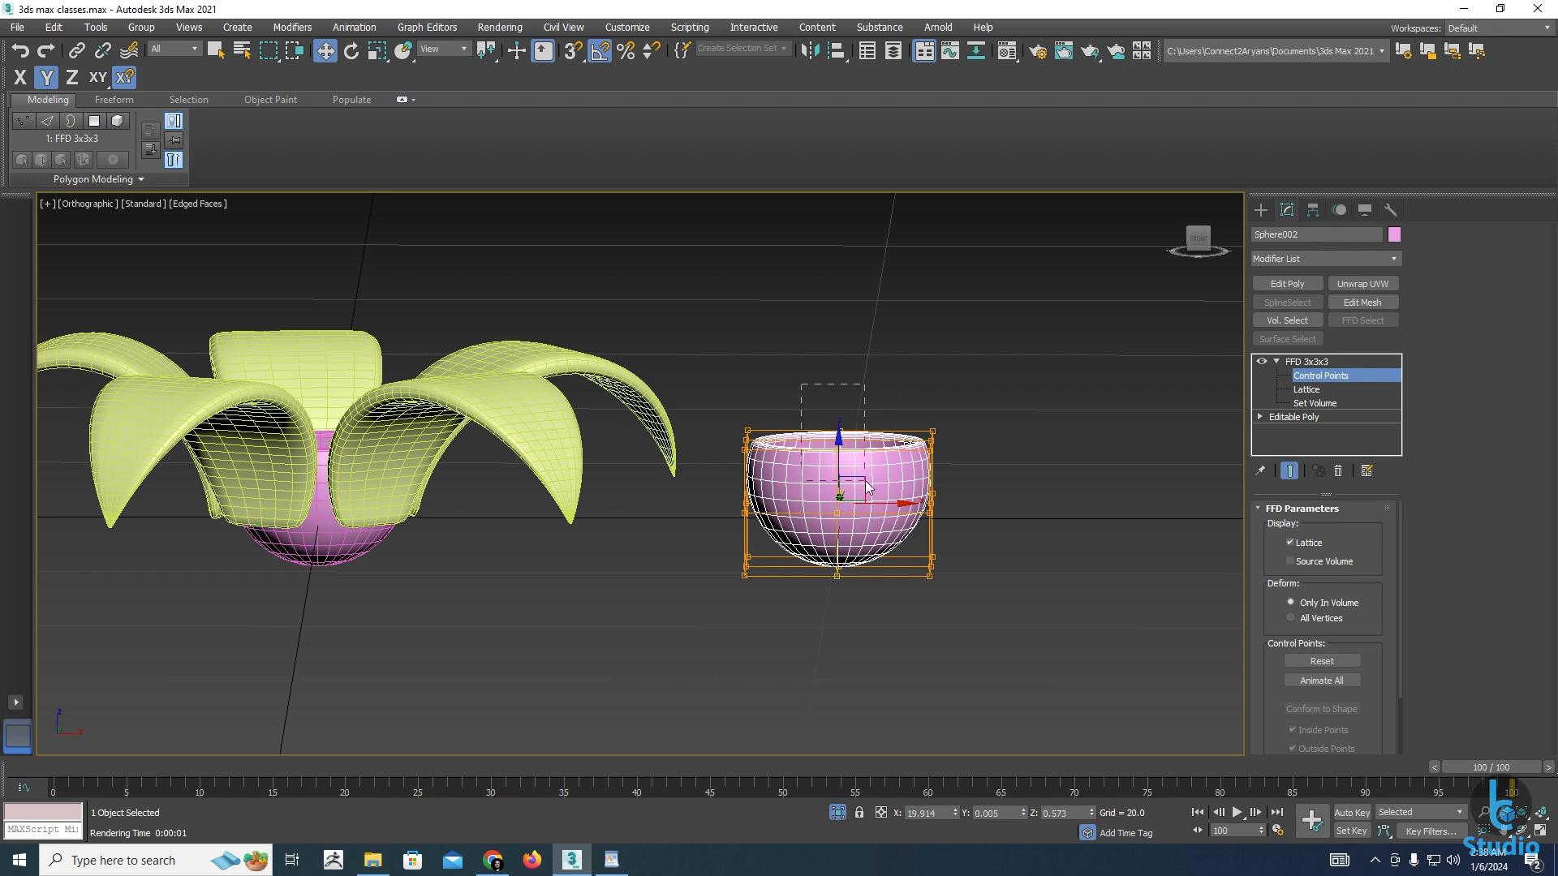
drag(866, 487, 864, 484)
scroll(852, 467, up, 3)
alt+middle_drag(835, 459, 783, 391)
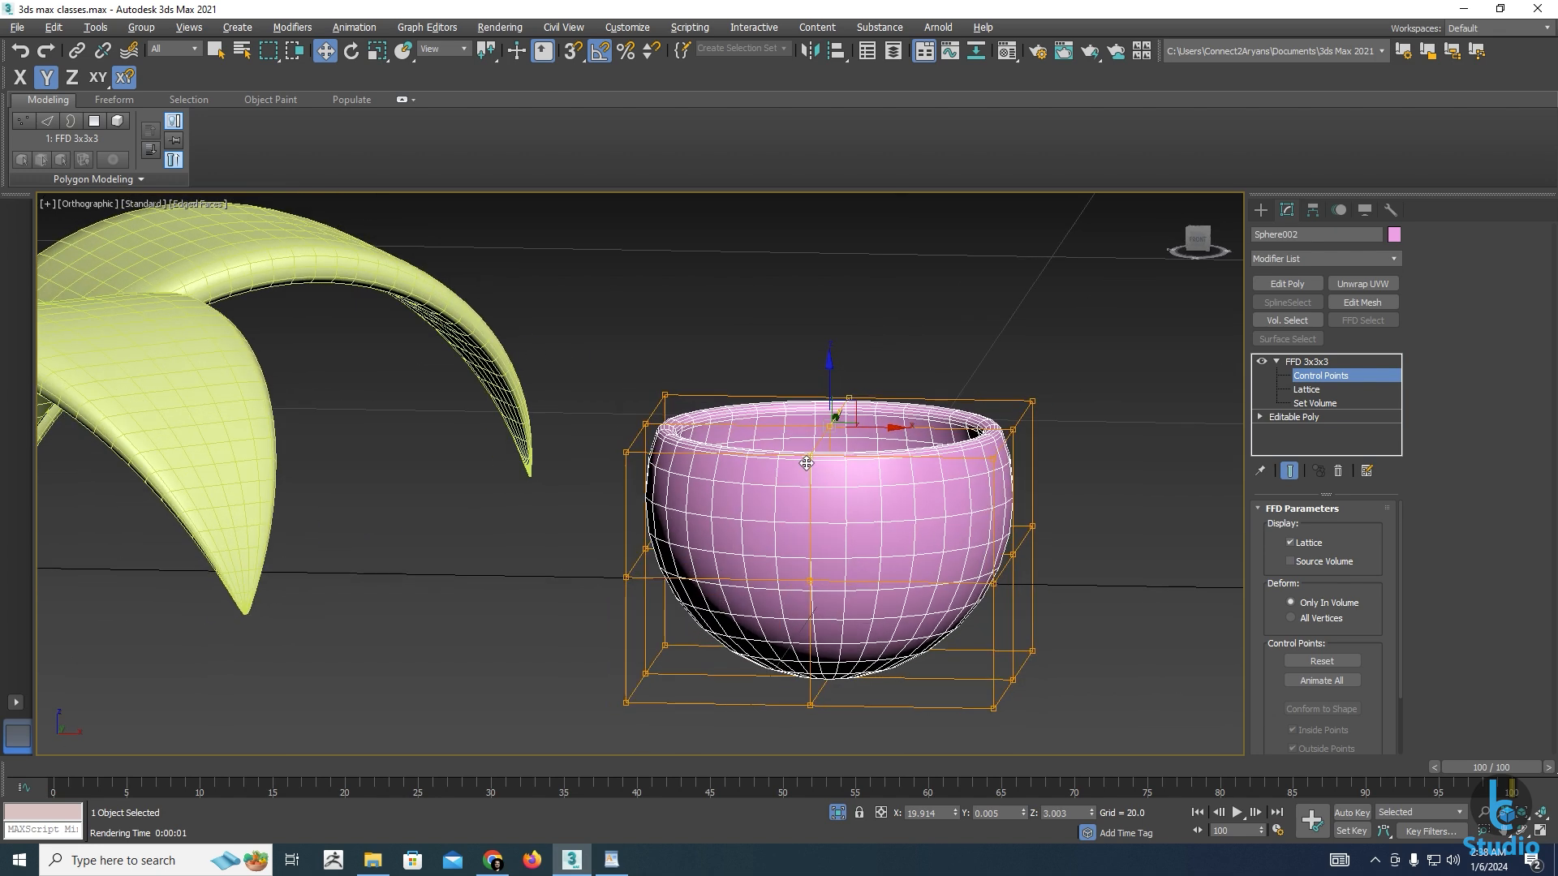
drag(900, 501, 899, 495)
drag(829, 363, 838, 229)
alt+middle_drag(887, 465, 771, 517)
alt+middle_drag(792, 442, 735, 509)
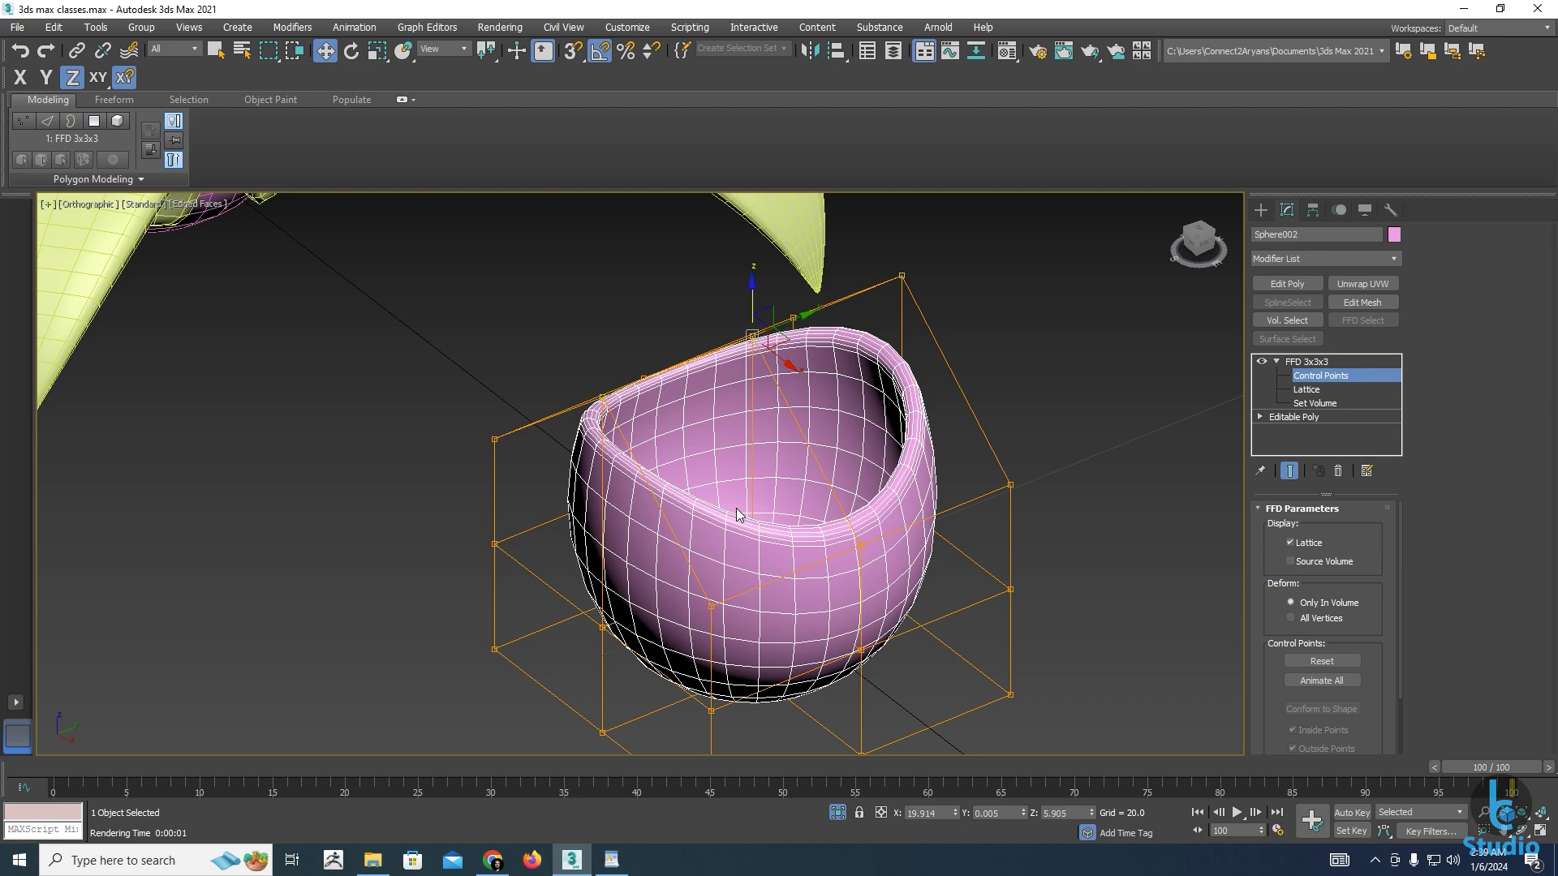
alt+middle_drag(812, 449, 709, 335)
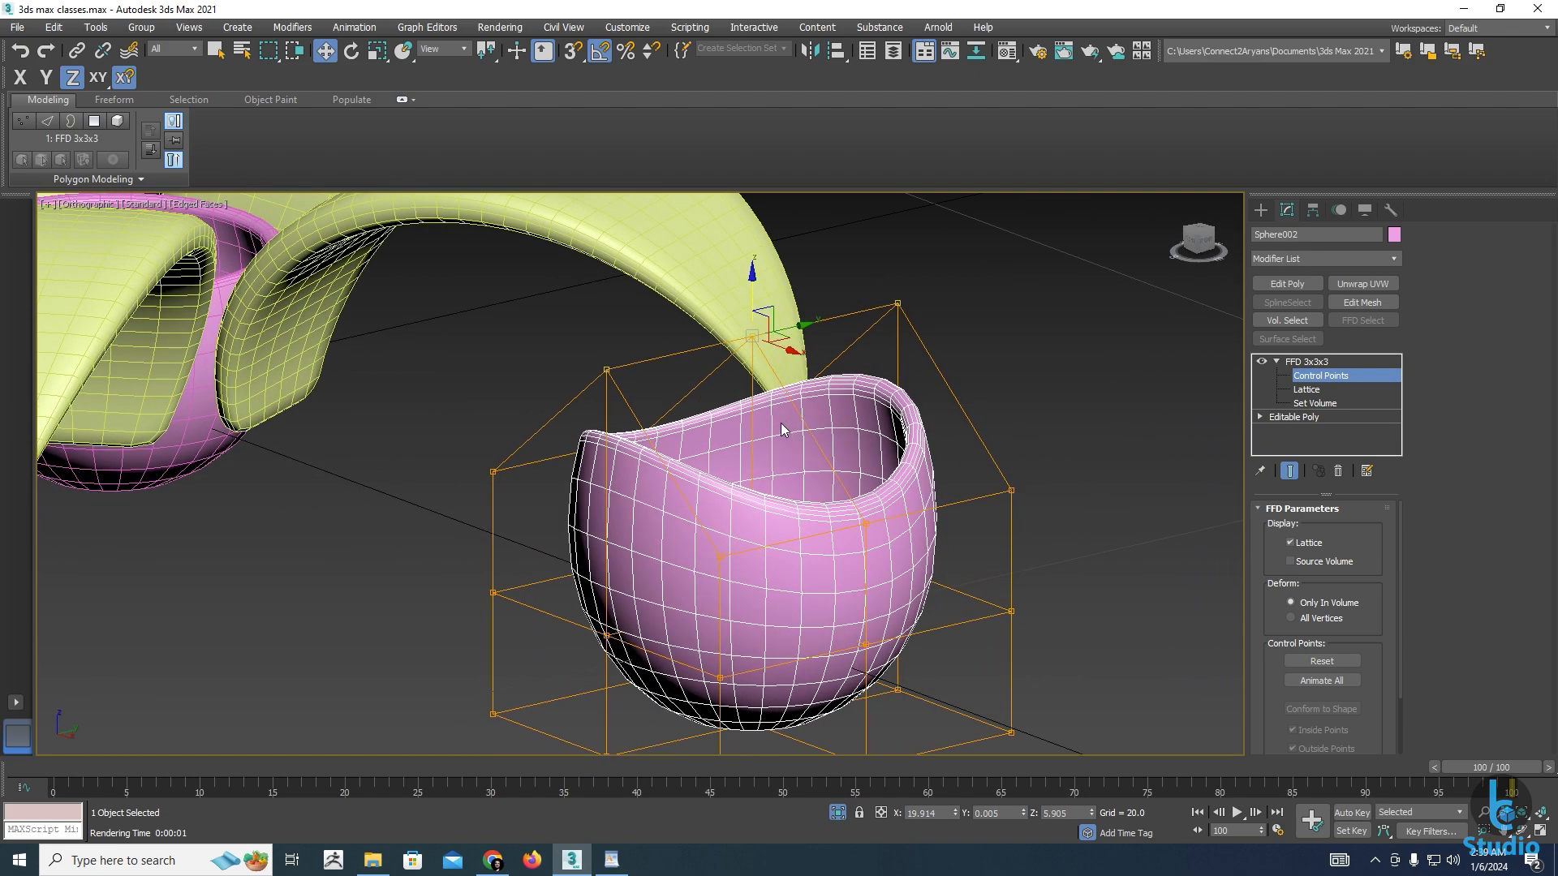
mouse_move(761, 436)
alt+middle_down()
mouse_move(713, 448)
mouse_move(829, 444)
mouse_move(748, 454)
alt+middle_up()
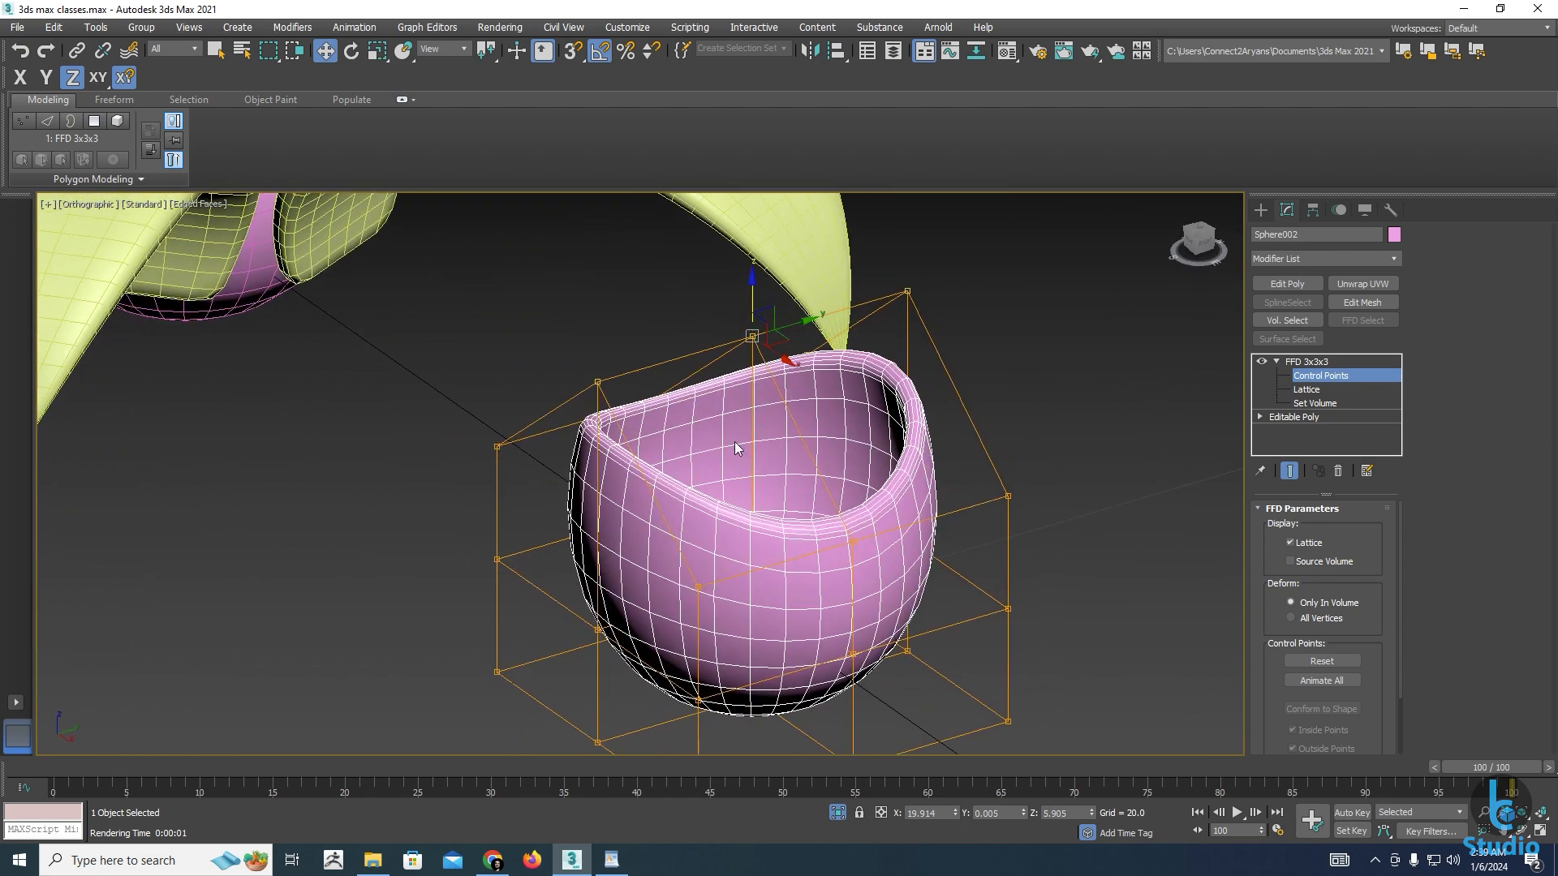
Try to rotate the raised top control points, and undo the rotation
key(e)
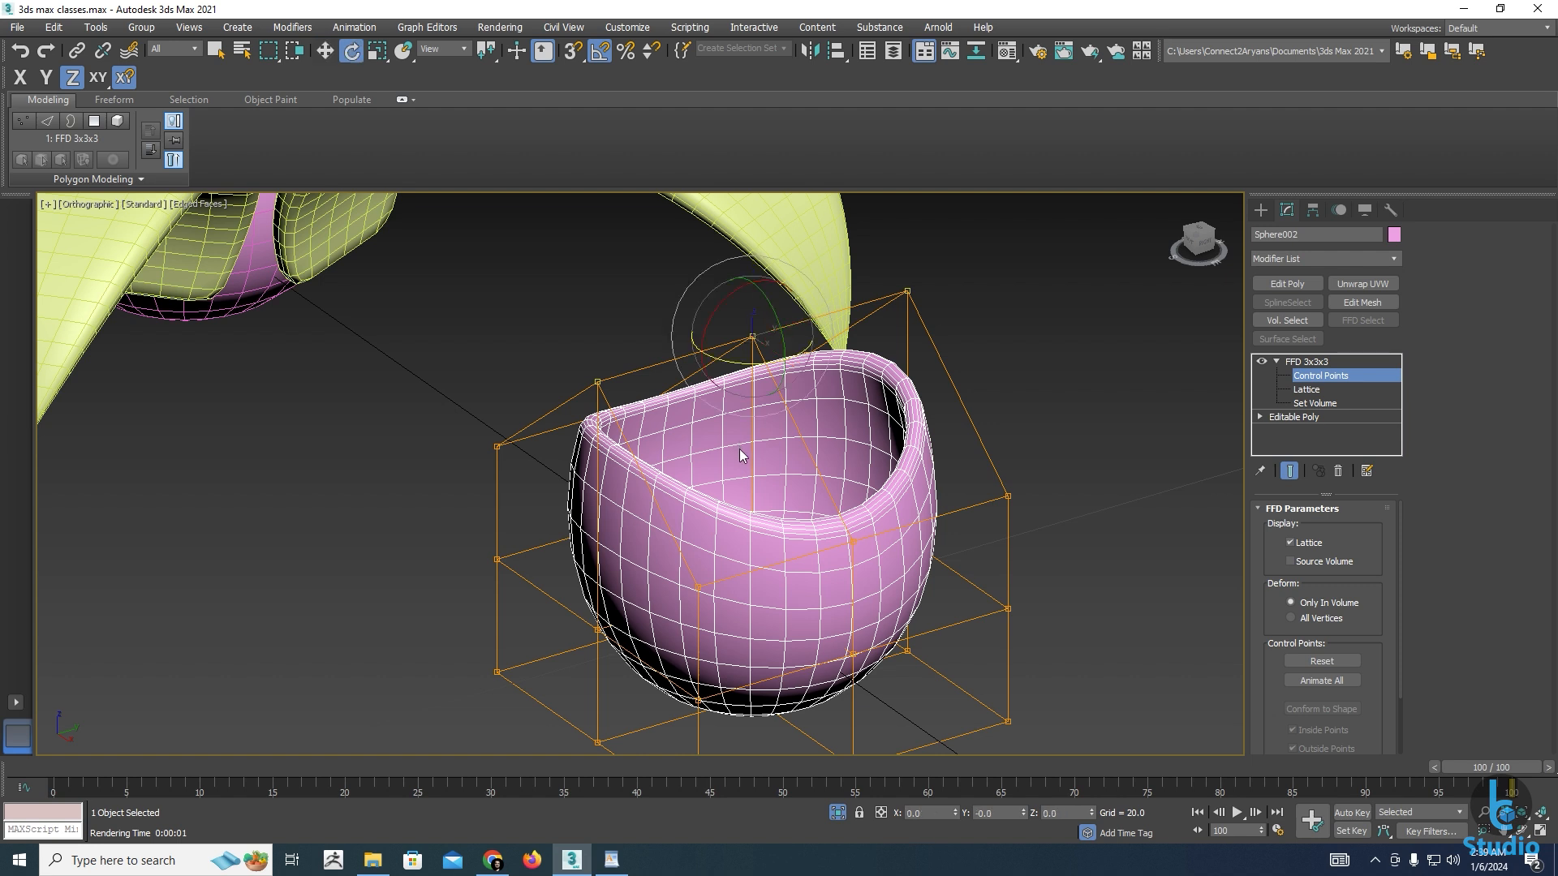
drag(713, 299, 666, 334)
key(ctrl+z)
key(w)
Select all top control points of the bowl copy's lattice and lower them together to about Z 2.631
alt+middle_drag(680, 464, 780, 415)
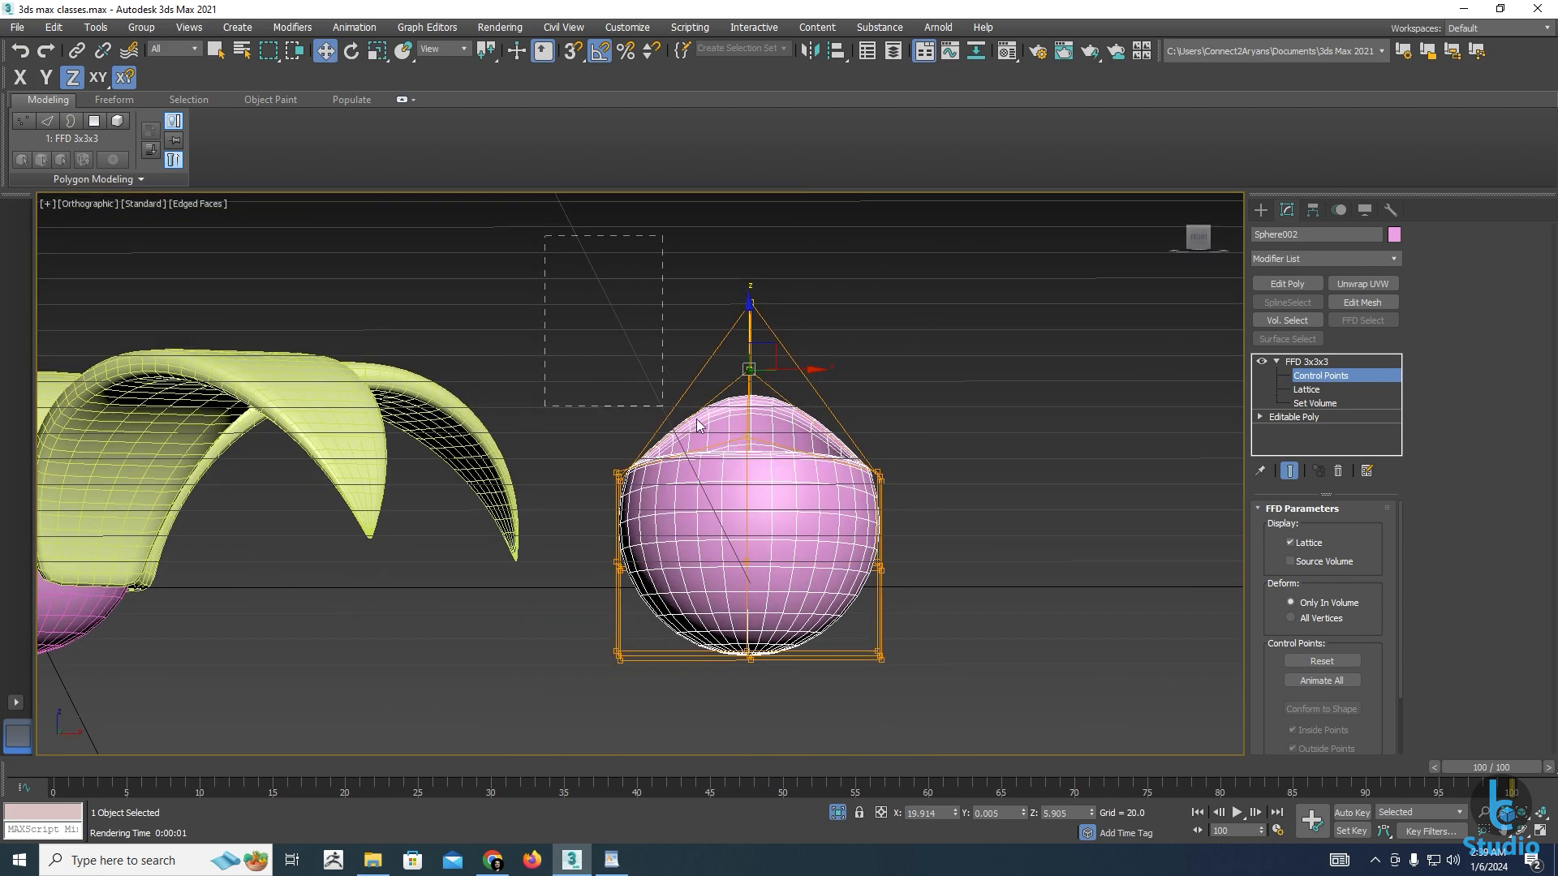
drag(927, 509, 924, 511)
alt+middle_drag(905, 514, 760, 399)
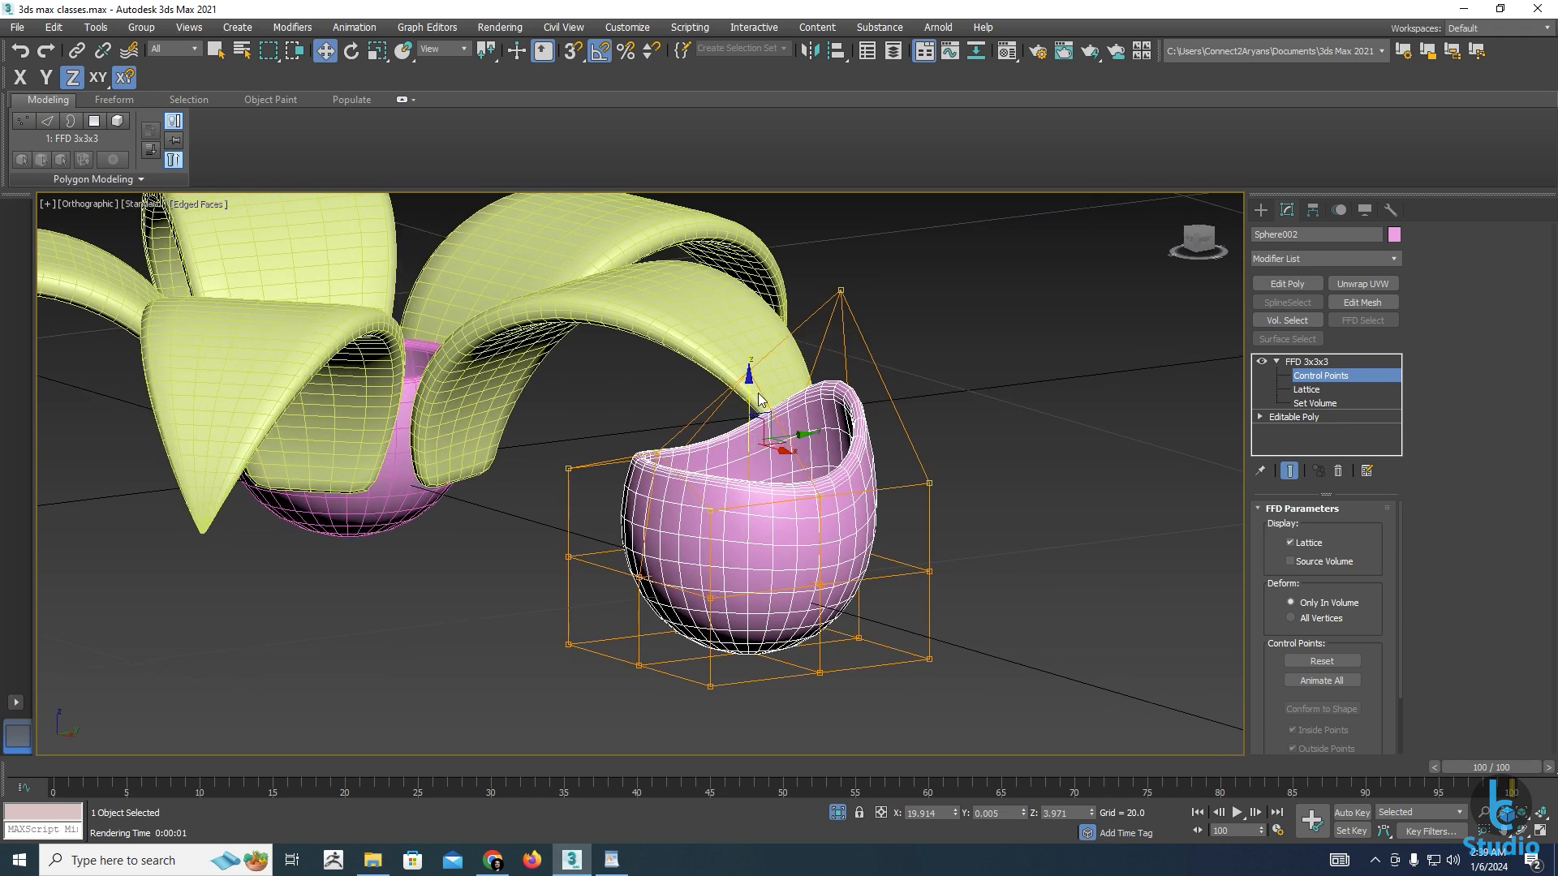
drag(748, 398, 748, 446)
alt+middle_drag(776, 509, 927, 443)
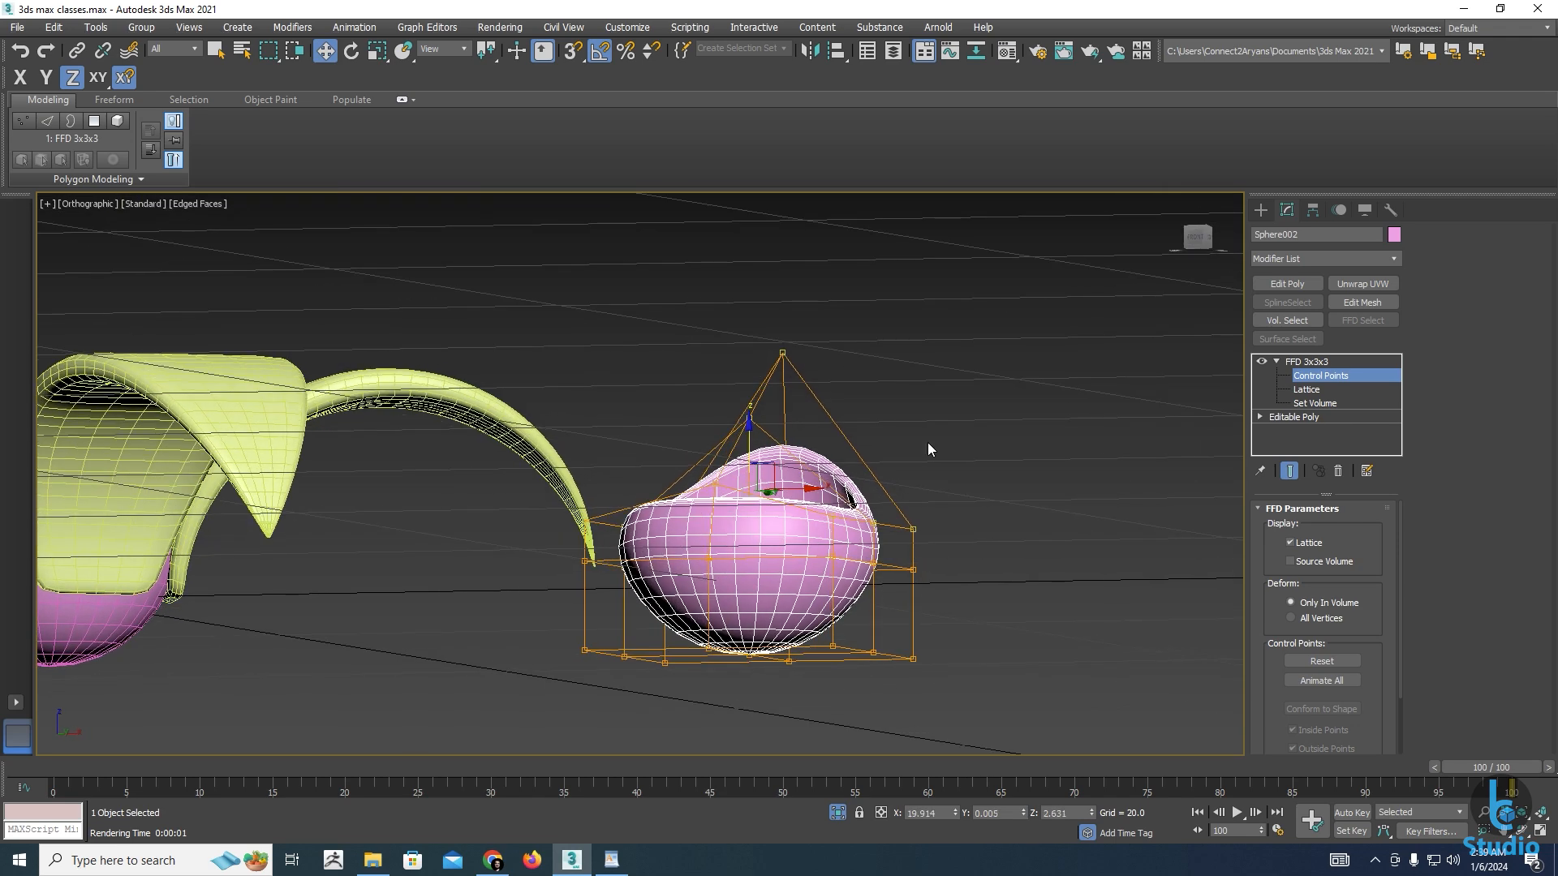
Lower the selected upper control points of the bowl copy's lattice further to about Z 0.878
key(f)
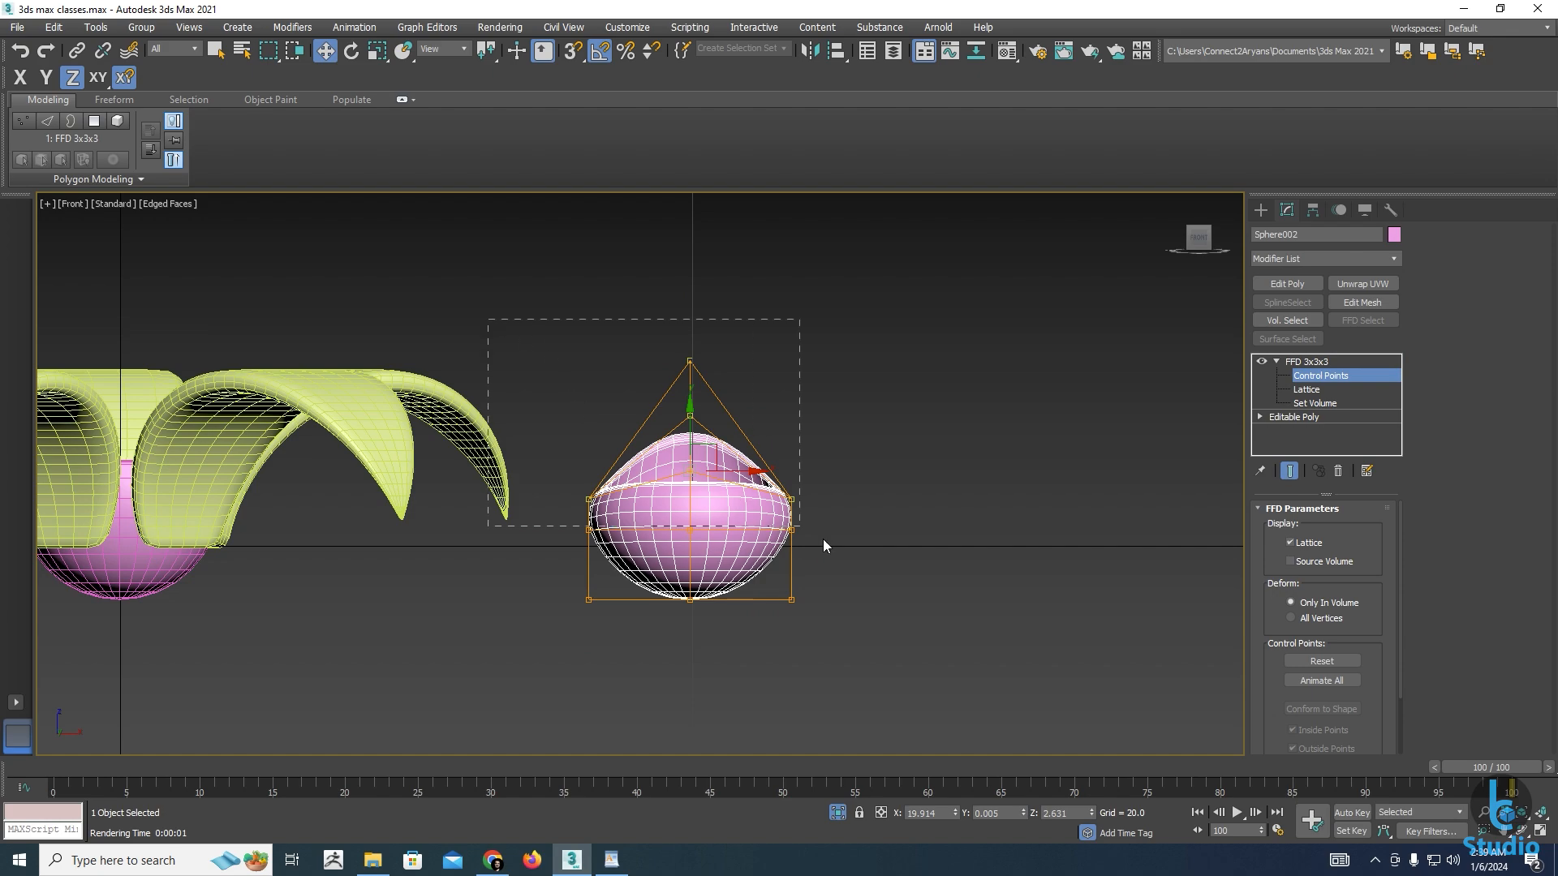
scroll(879, 550, up, 5)
alt+middle_drag(747, 519, 621, 438)
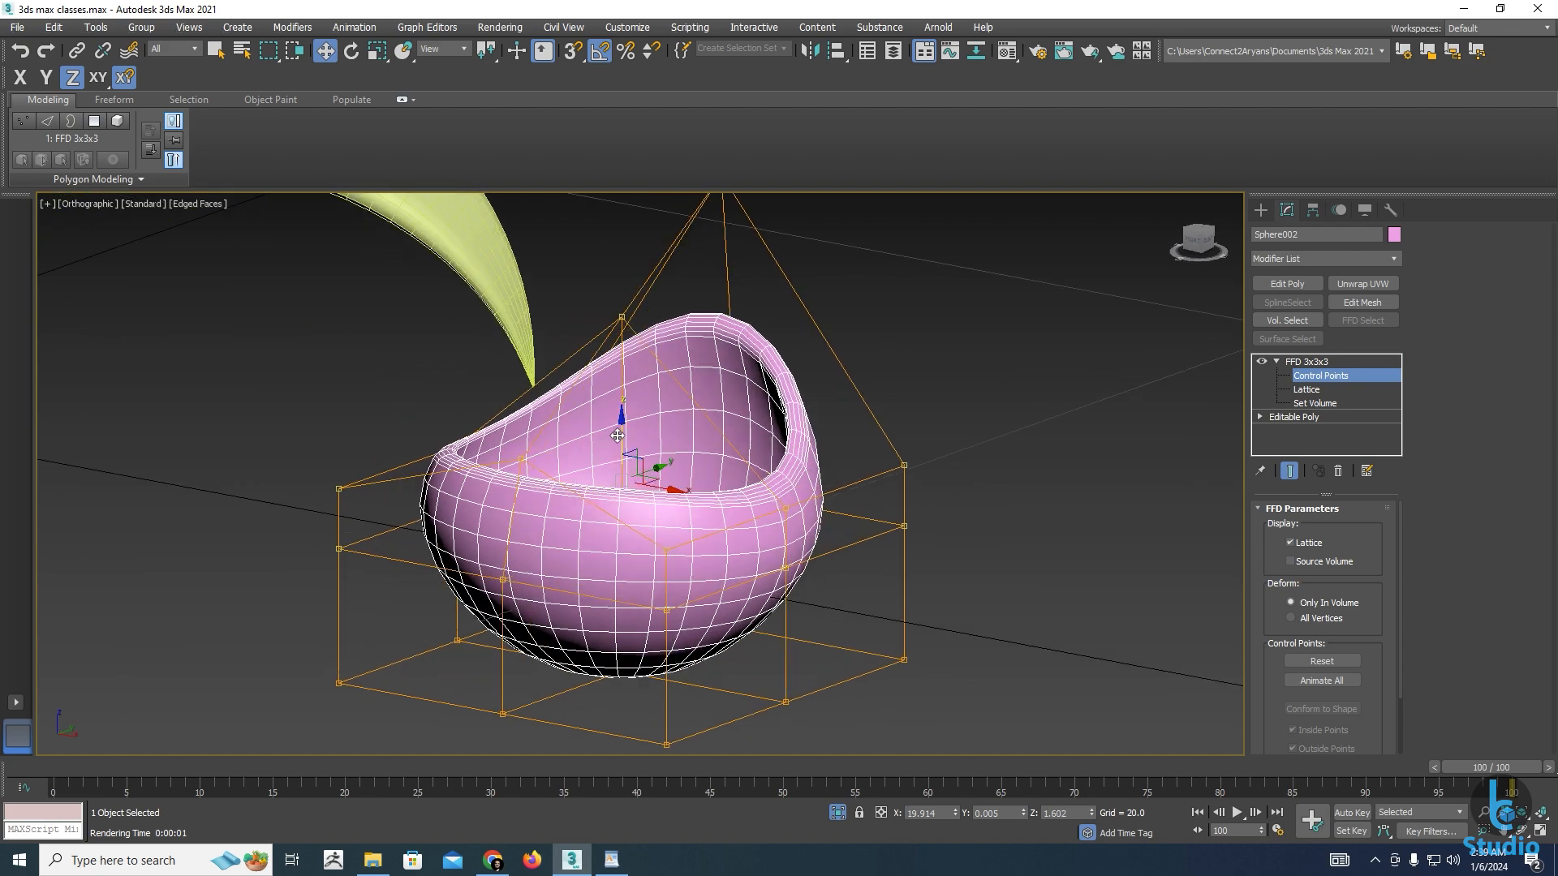
drag(621, 436, 621, 475)
alt+middle_drag(747, 518, 849, 322)
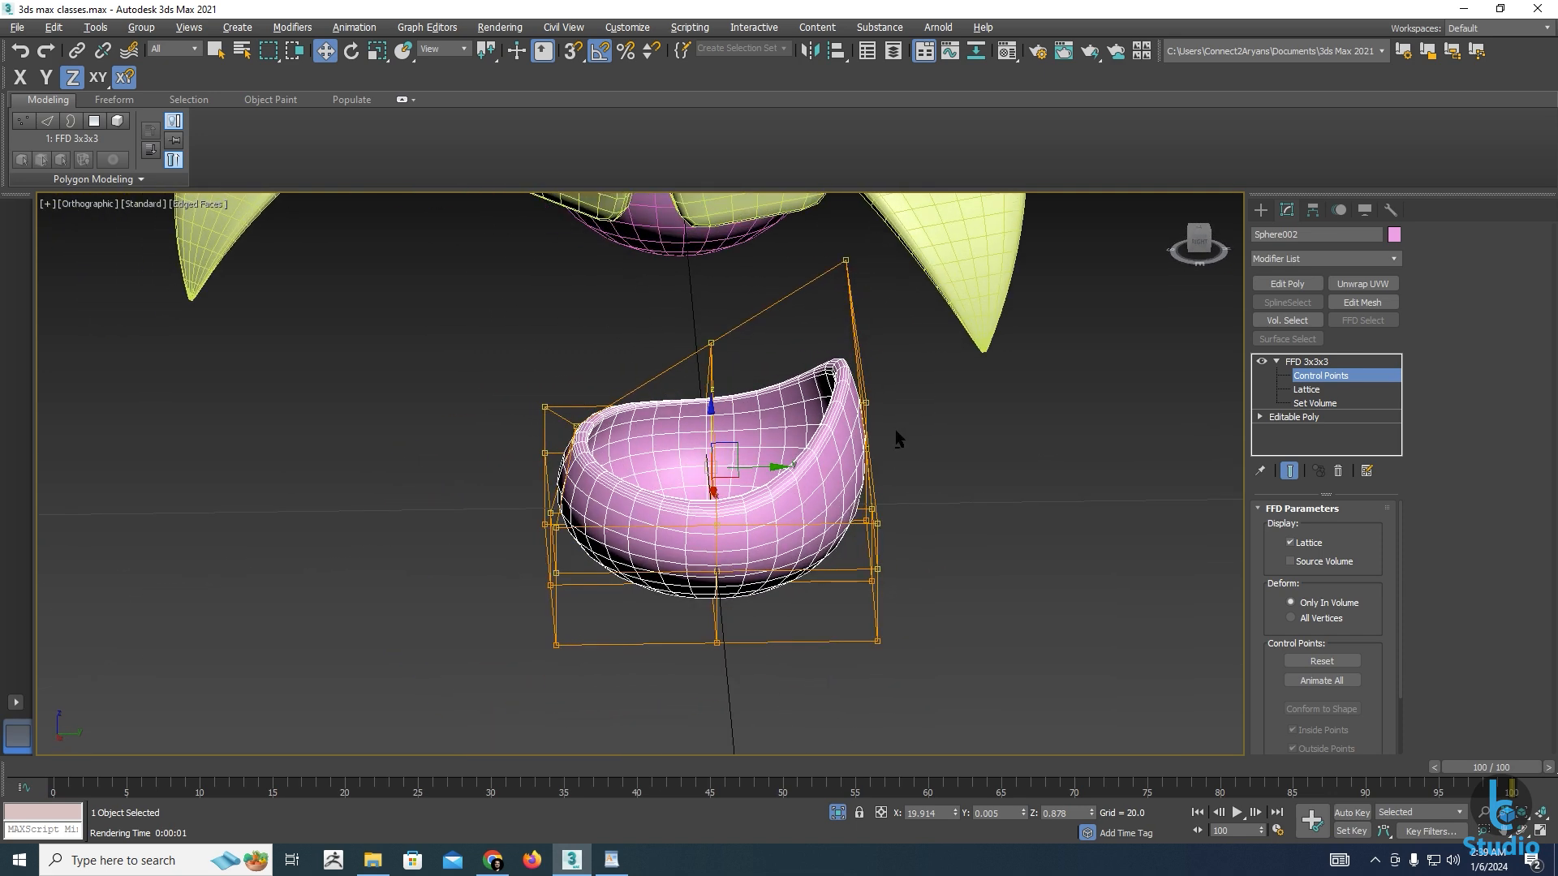
Select the upper back corner control points of the bowl copy's lattice and raise them to about Z 1.994
mouse_move(940, 494)
alt+middle_down()
mouse_move(884, 477)
mouse_move(932, 483)
alt+middle_up()
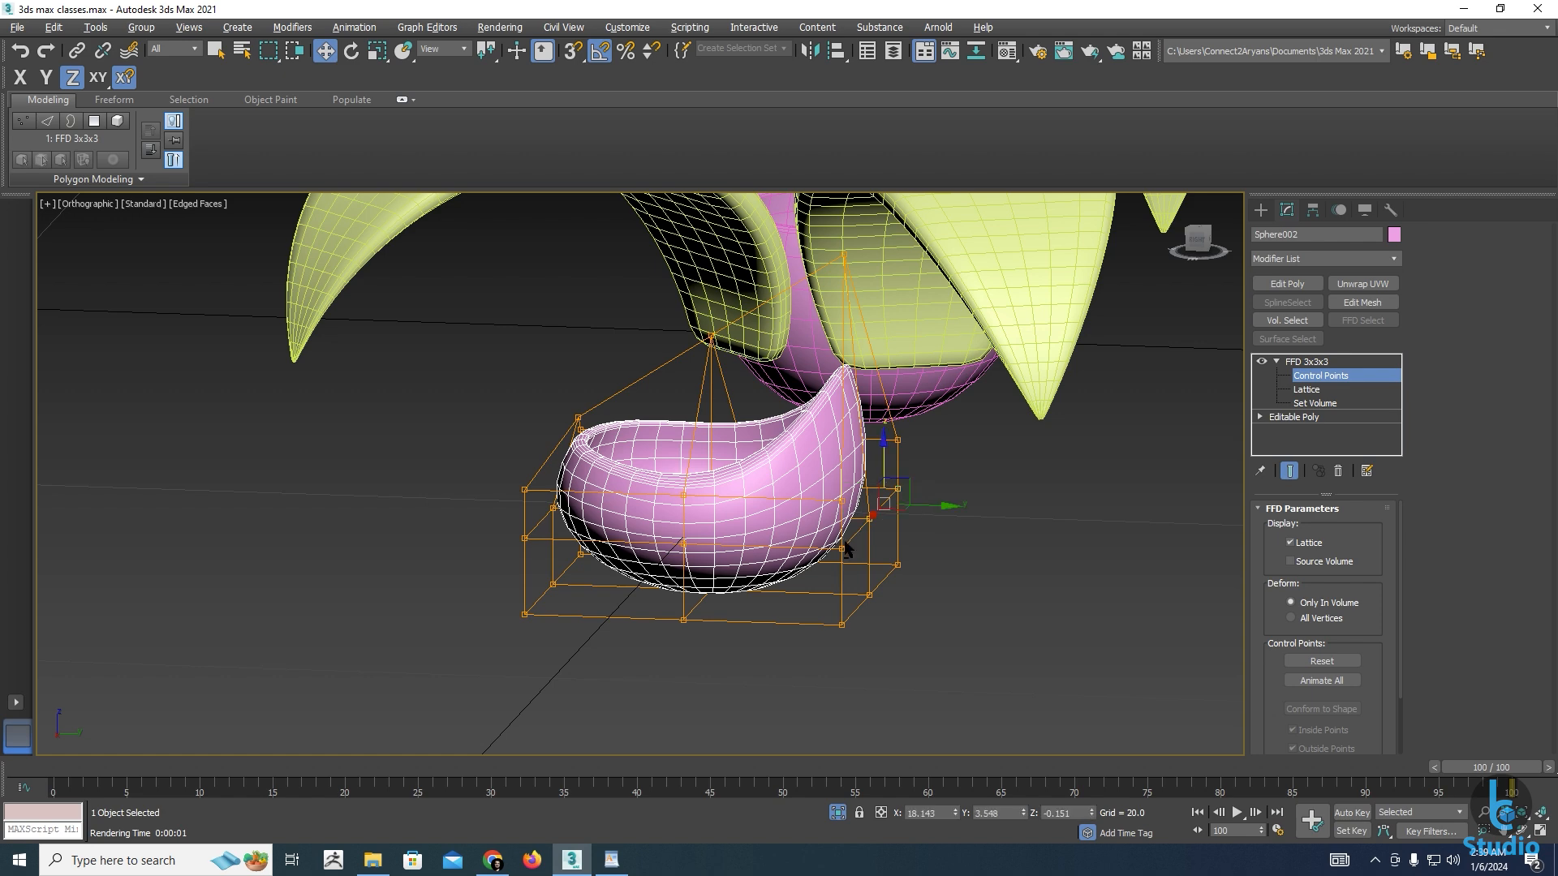
alt+middle_drag(860, 532, 865, 531)
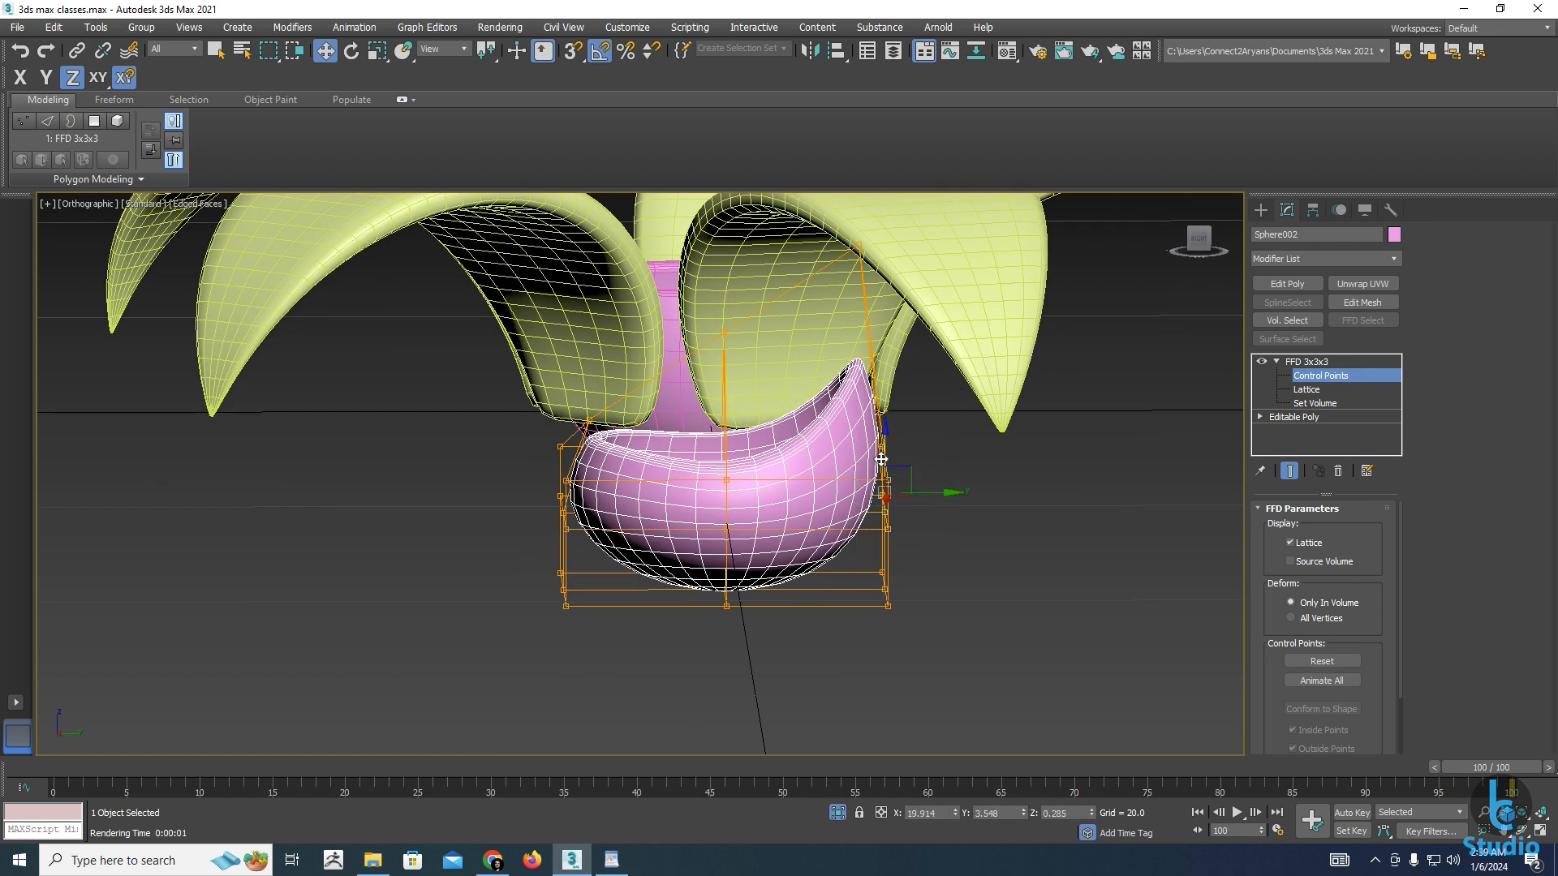
drag(883, 438, 880, 365)
alt+middle_drag(791, 450, 747, 529)
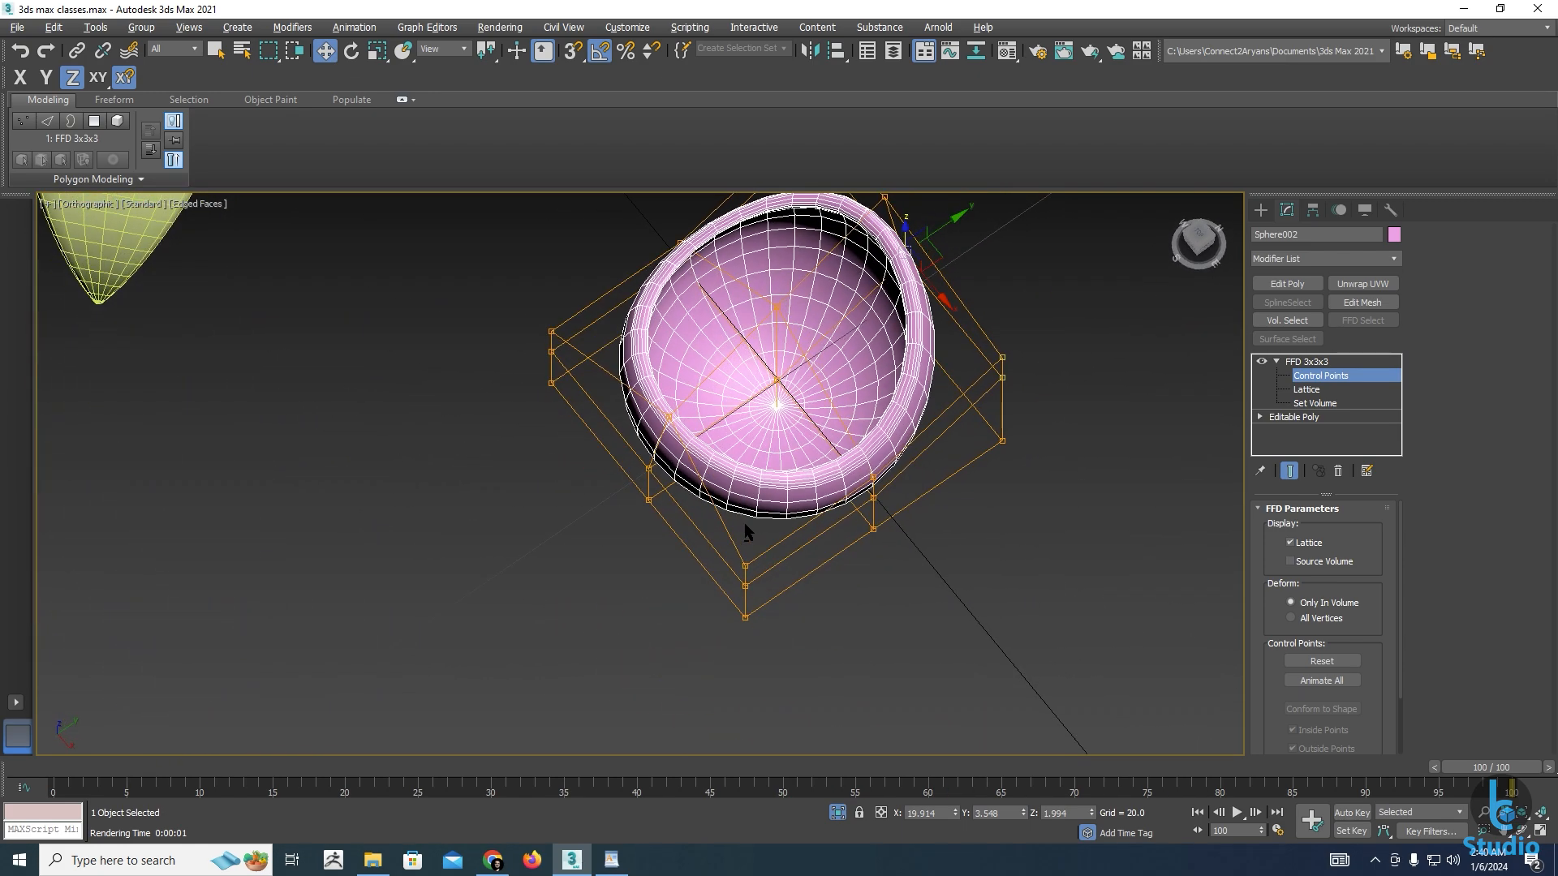
Select the front middle column of lattice control points and pull it outward along Y
drag(657, 542, 653, 542)
drag(699, 430, 656, 454)
alt+middle_drag(641, 496, 729, 516)
Select both front corner columns of the lattice and scale them closer together to narrow the front of the bowl copy
drag(769, 514, 768, 512)
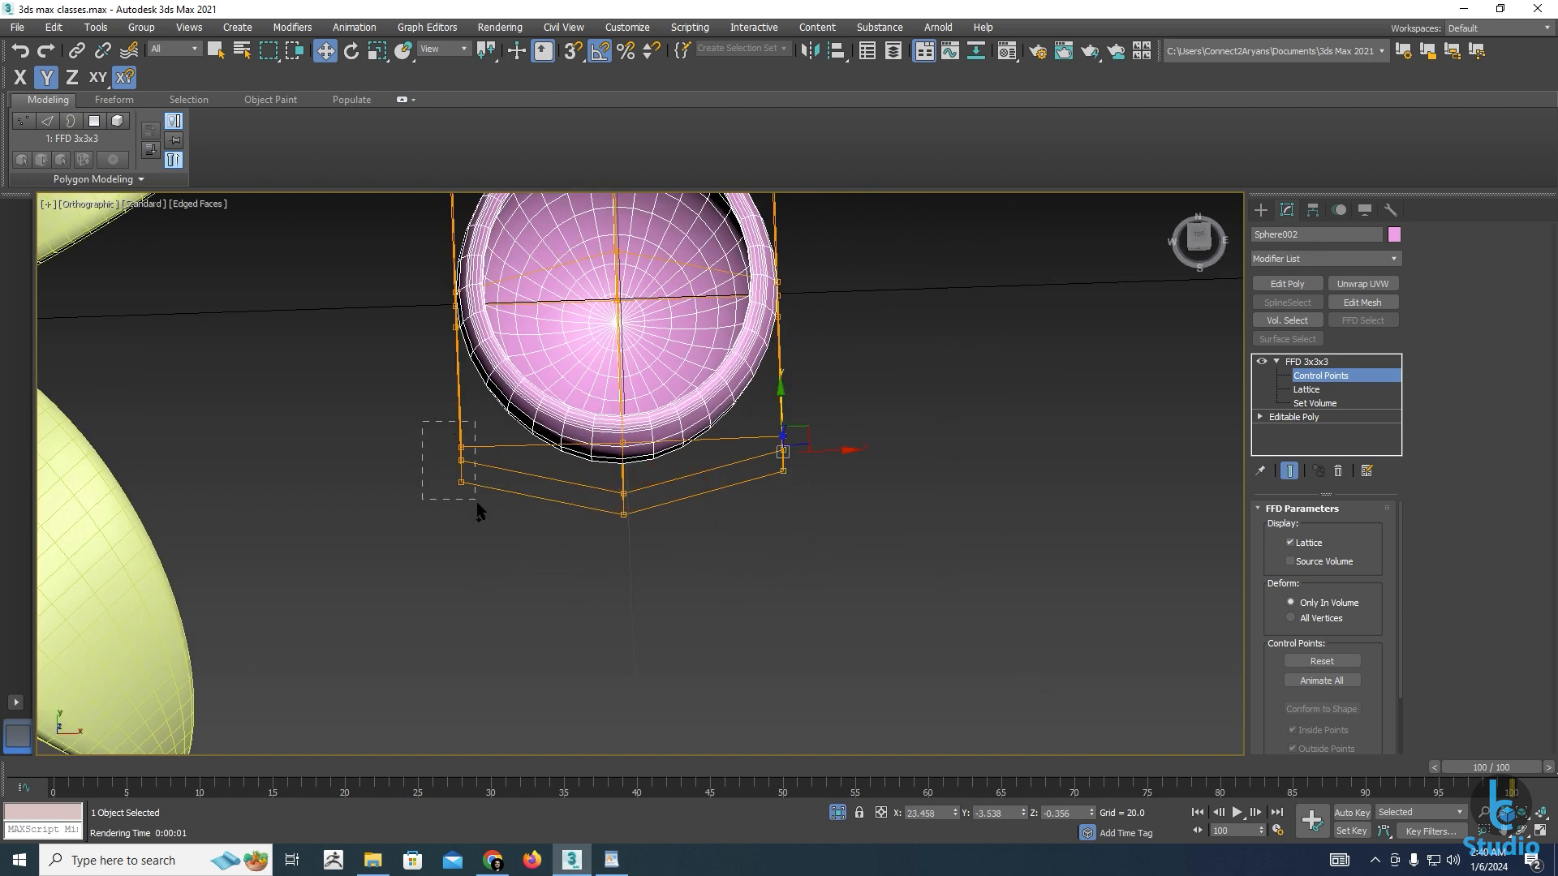
drag(476, 503, 476, 503)
alt+middle_drag(476, 503, 848, 673)
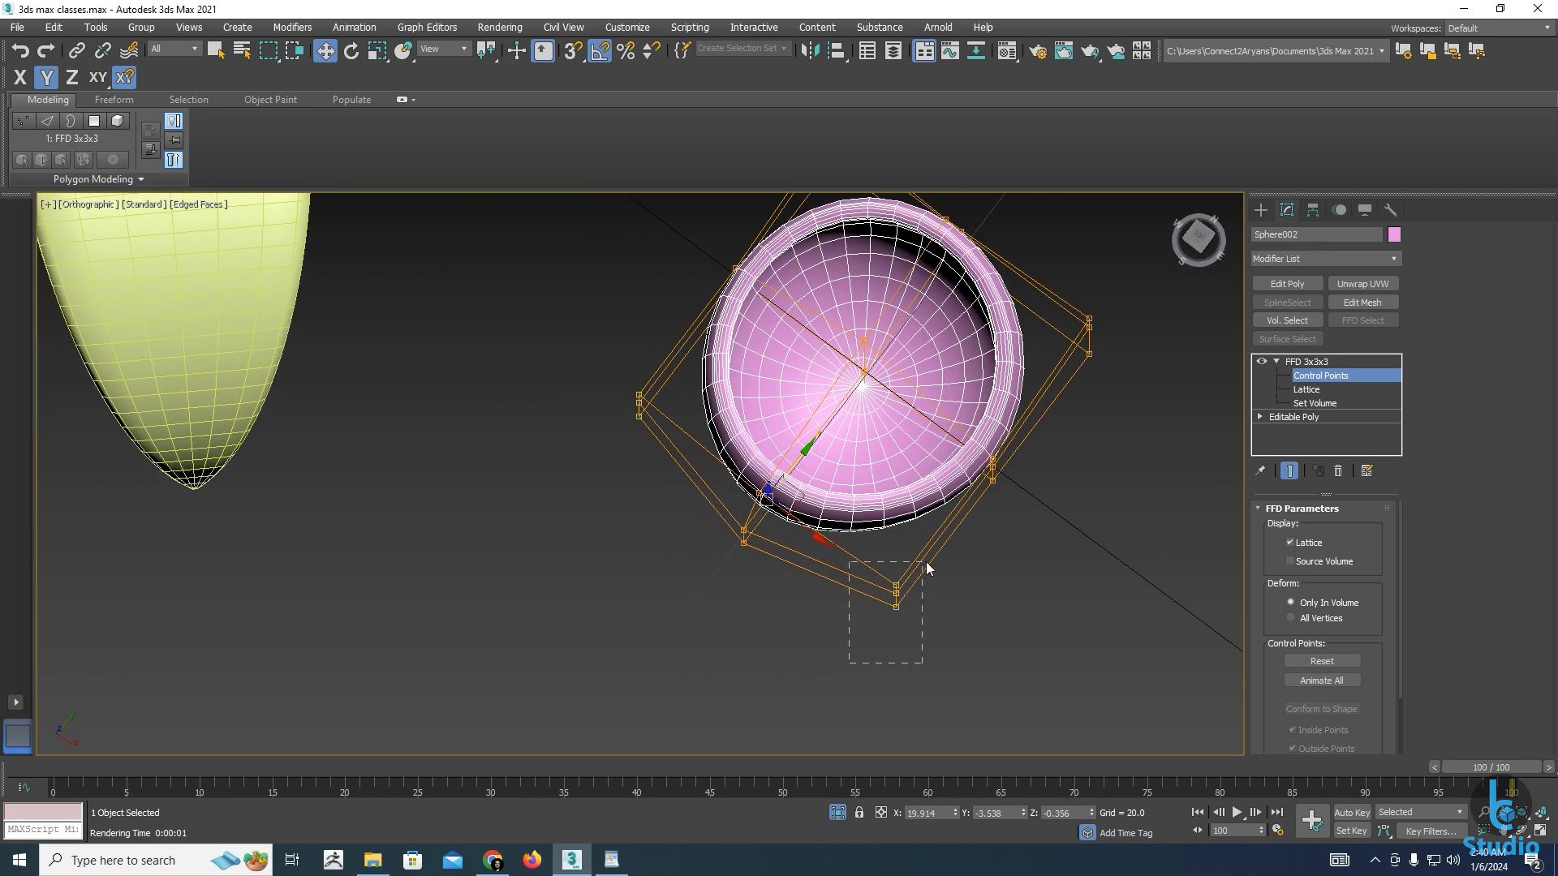
drag(927, 562, 927, 561)
key(ctrl+z)
middle_drag(681, 477, 675, 489)
key(r)
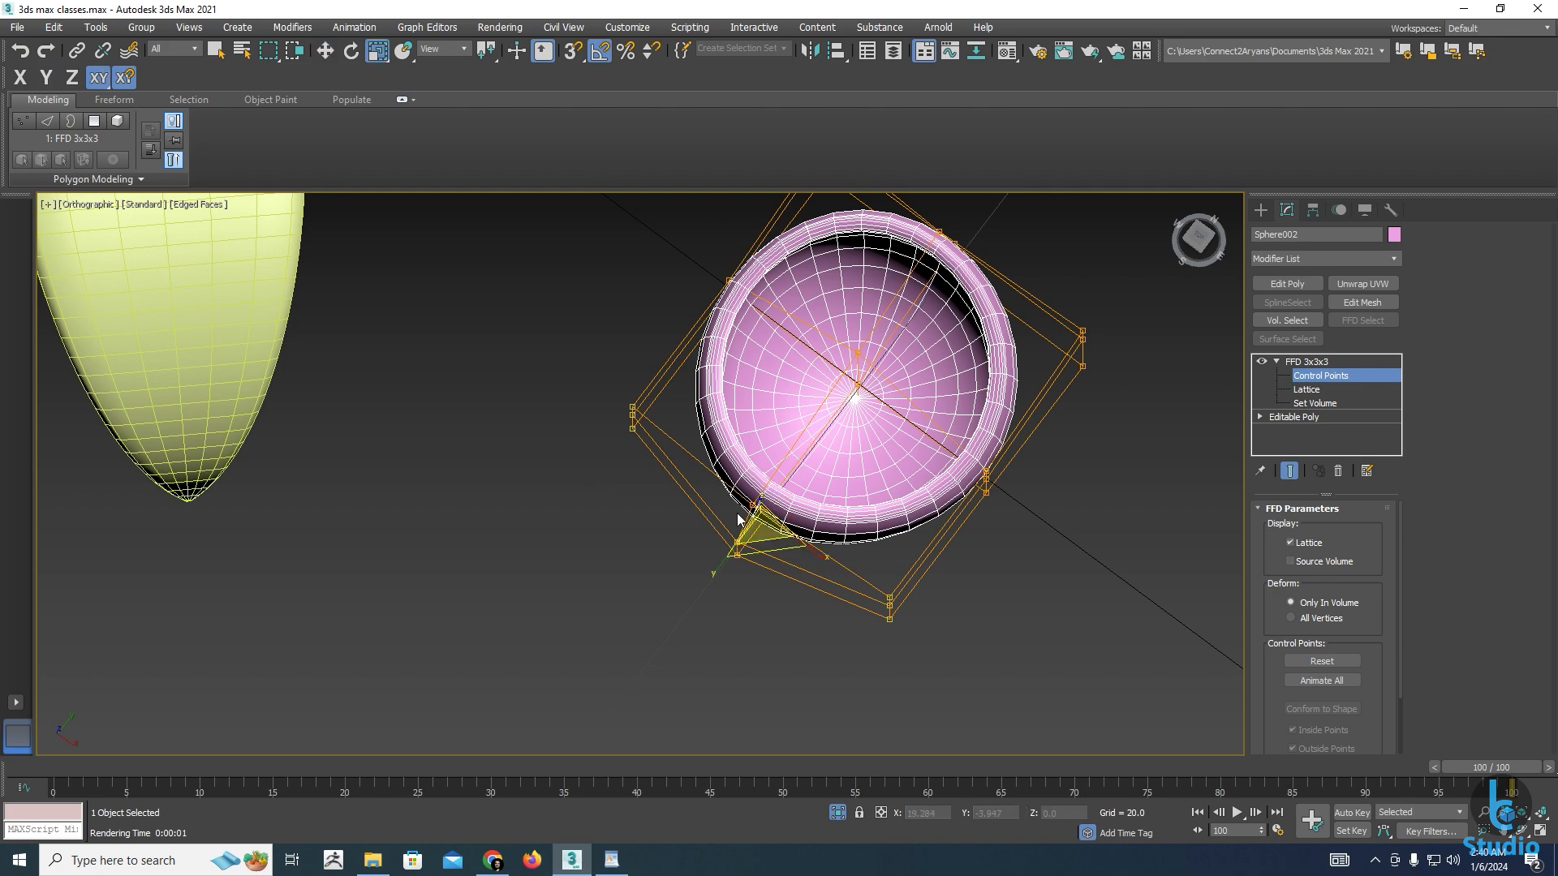
mouse_move(816, 549)
mouse_down()
mouse_move(793, 544)
mouse_move(809, 543)
mouse_up()
key(w)
Select the bottom front control points of the lattice and move them outward along Y to about -4.273
alt+middle_drag(819, 623, 721, 603)
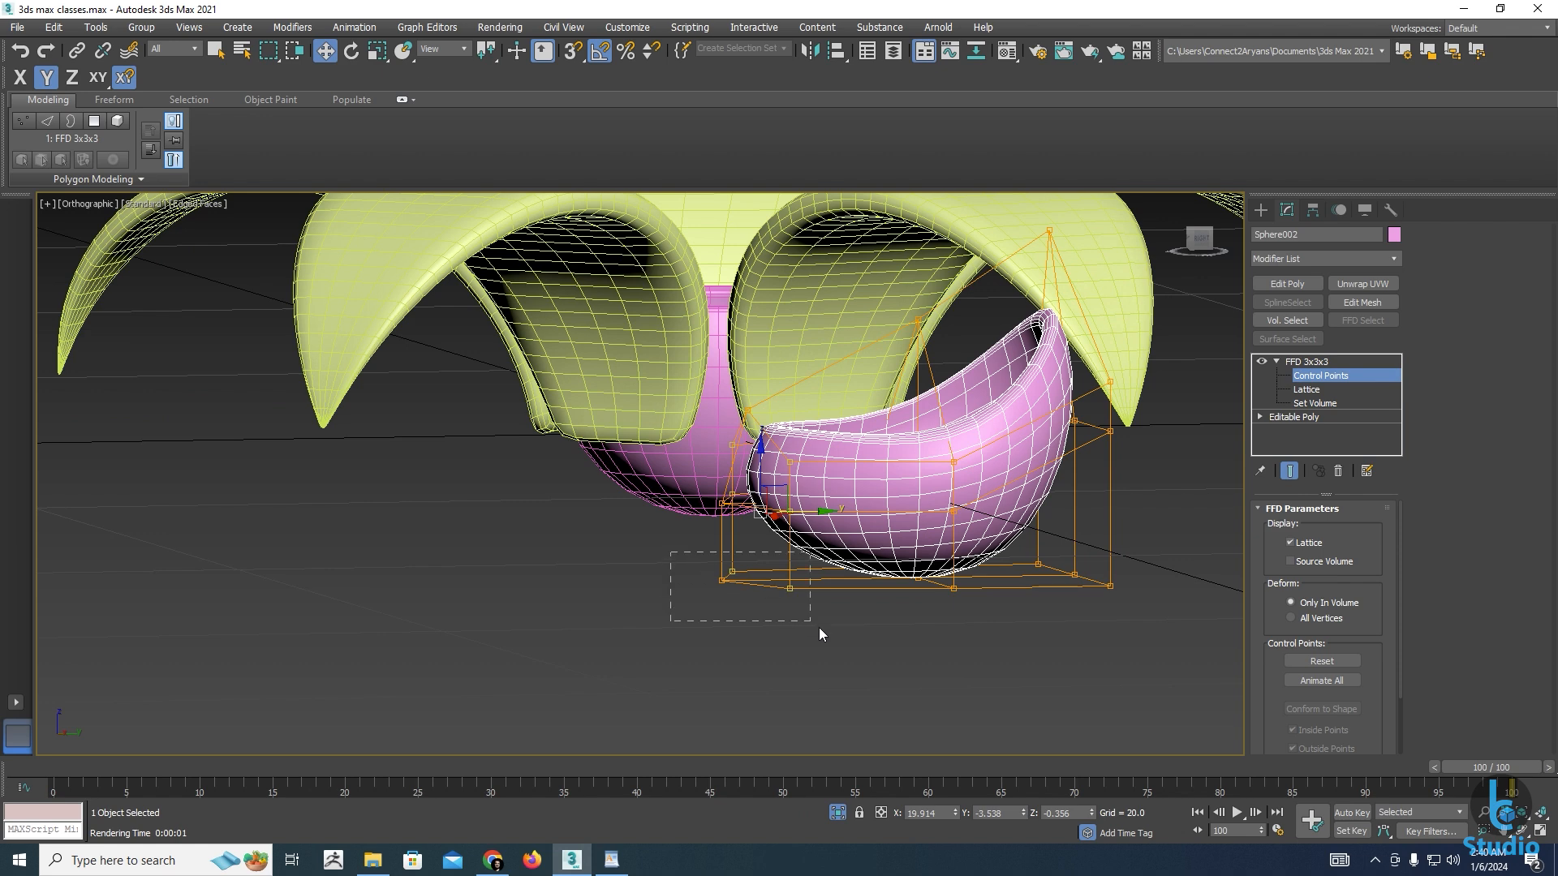
drag(820, 629, 790, 582)
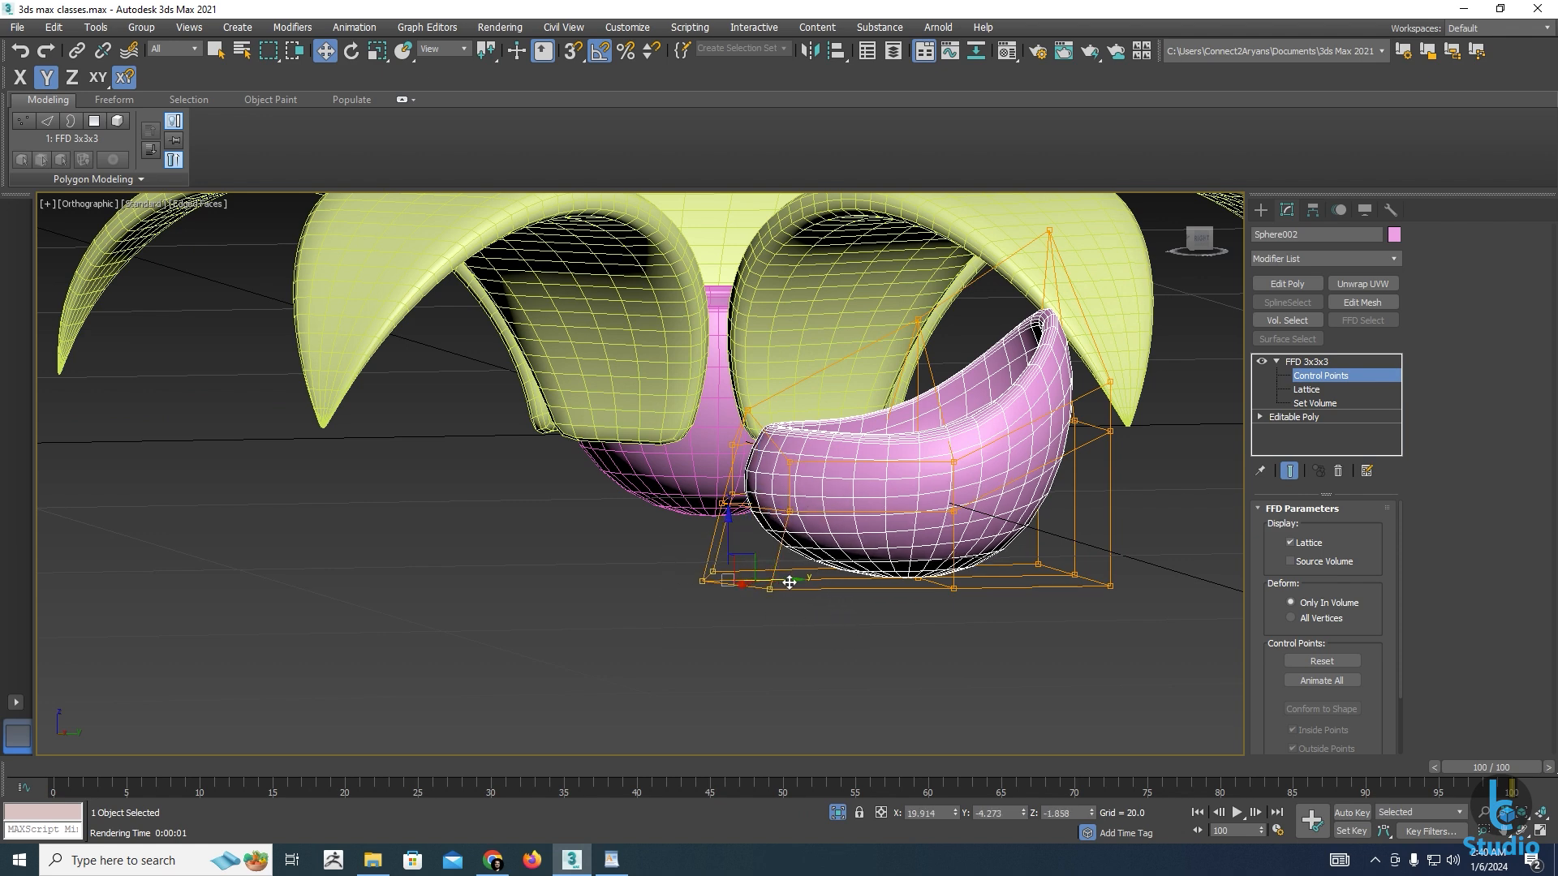
alt+middle_drag(831, 541, 892, 562)
middle_drag(821, 461, 816, 560)
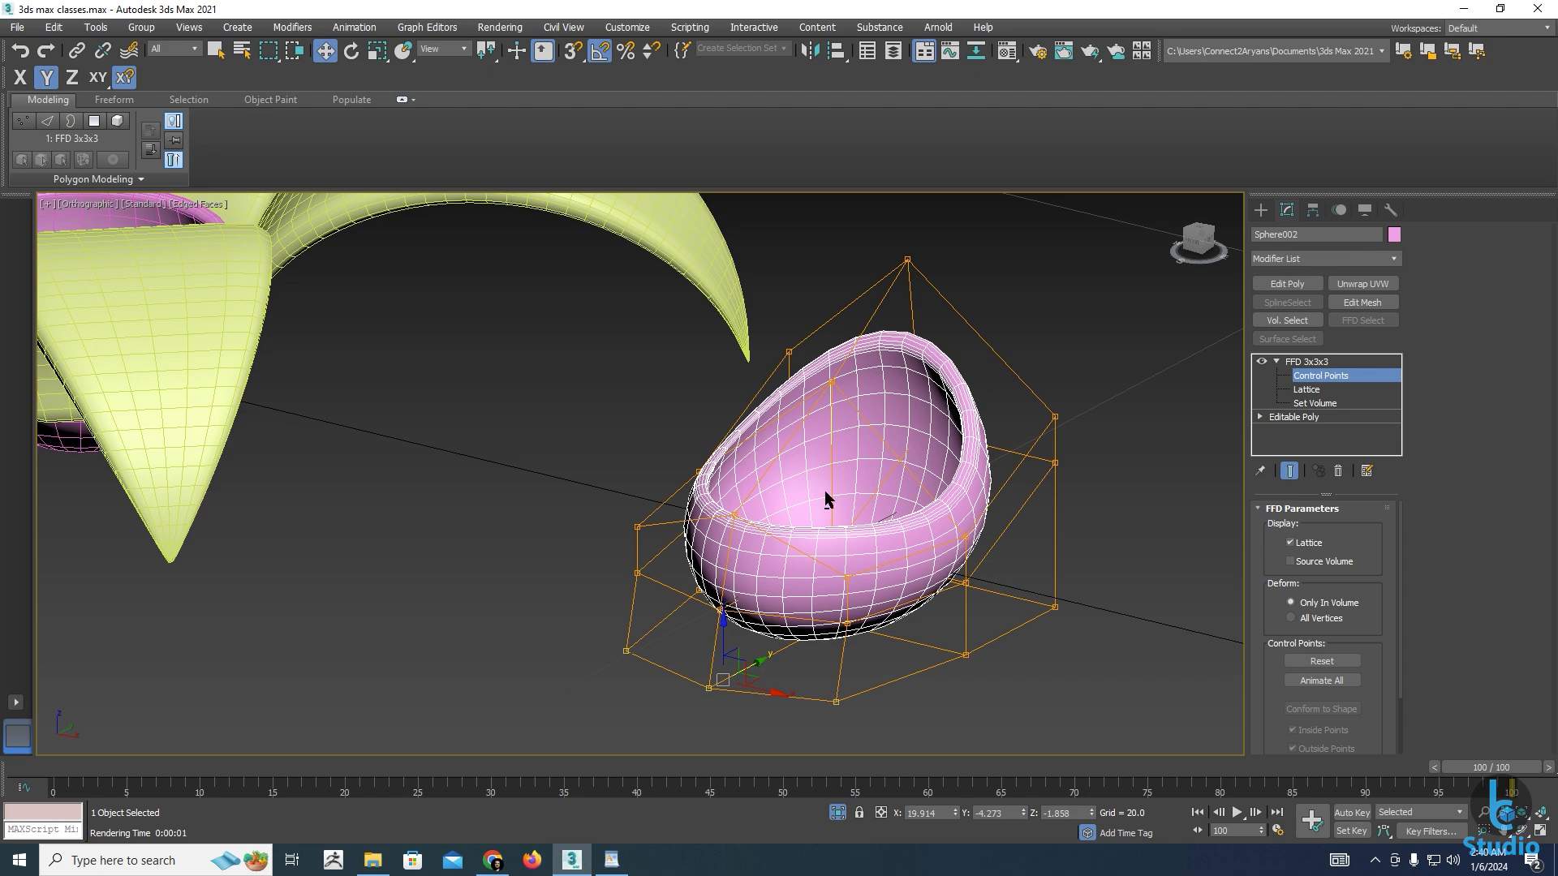
Select all bottom control points of the bowl copy's lattice and raise them to about Z -1.658
alt+middle_drag(825, 490, 774, 571)
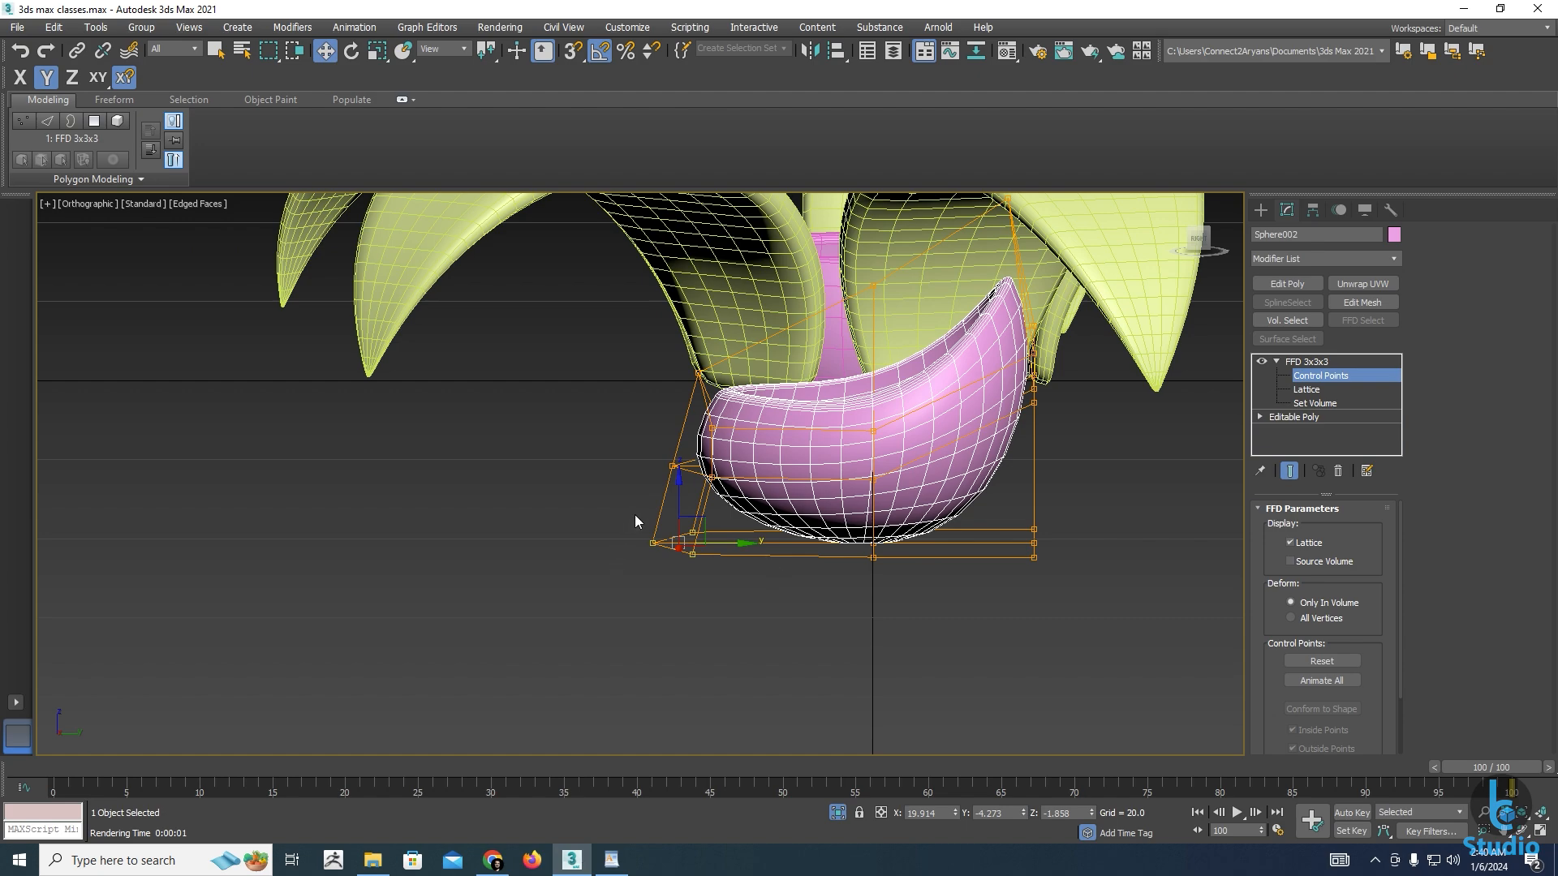
drag(1144, 639, 1144, 640)
drag(866, 498, 865, 482)
alt+middle_drag(830, 485, 844, 551)
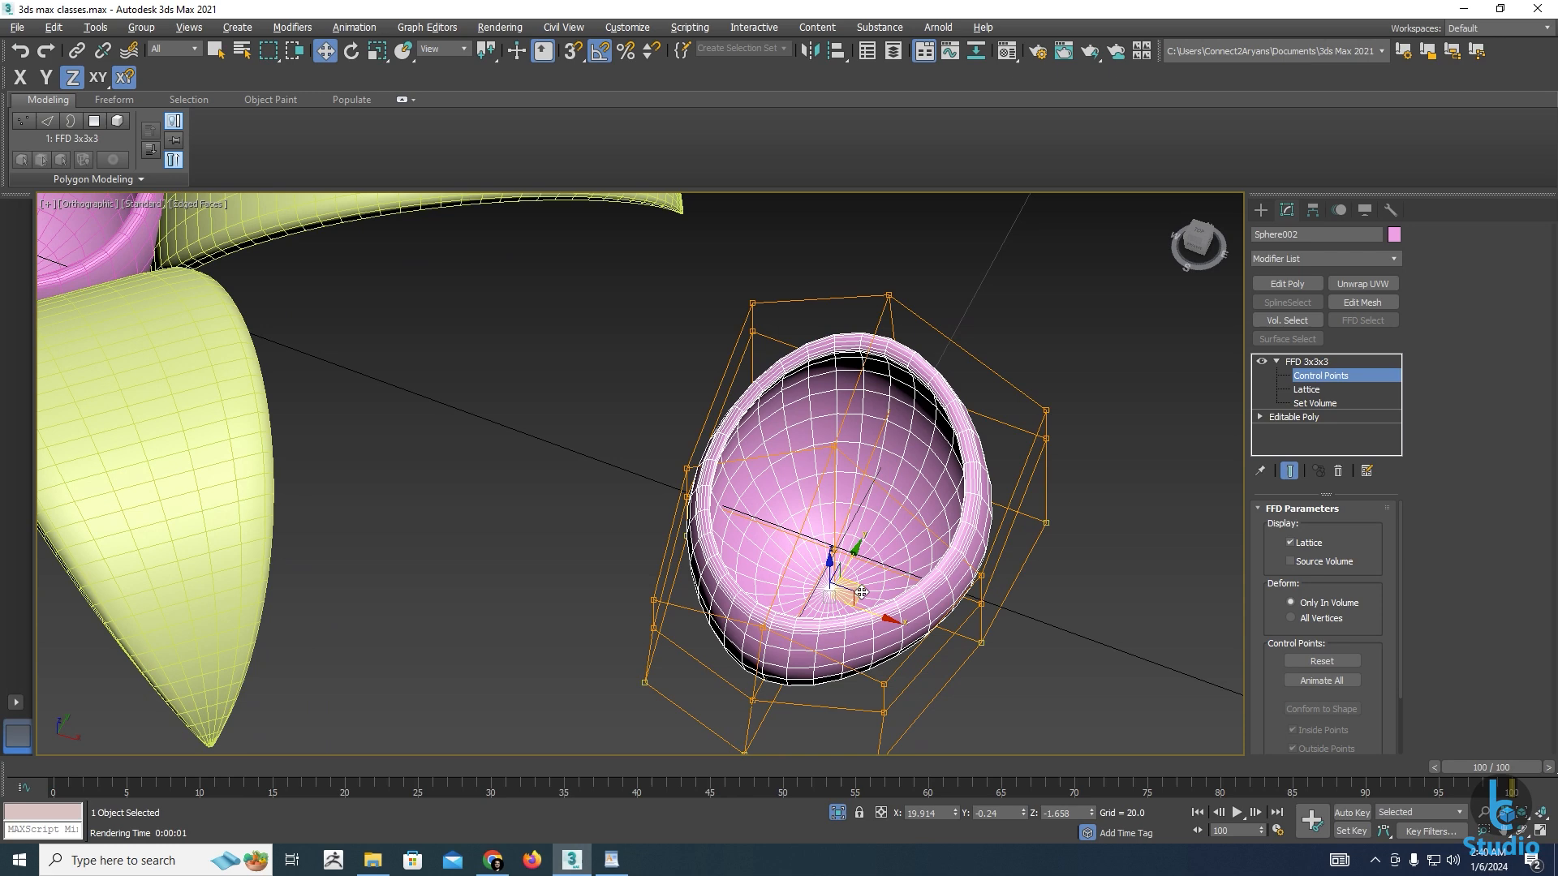
Add an FFD 4x4x4 modifier above the FFD 3x3x3 on the bowl copy and switch to its control points
click(1299, 362)
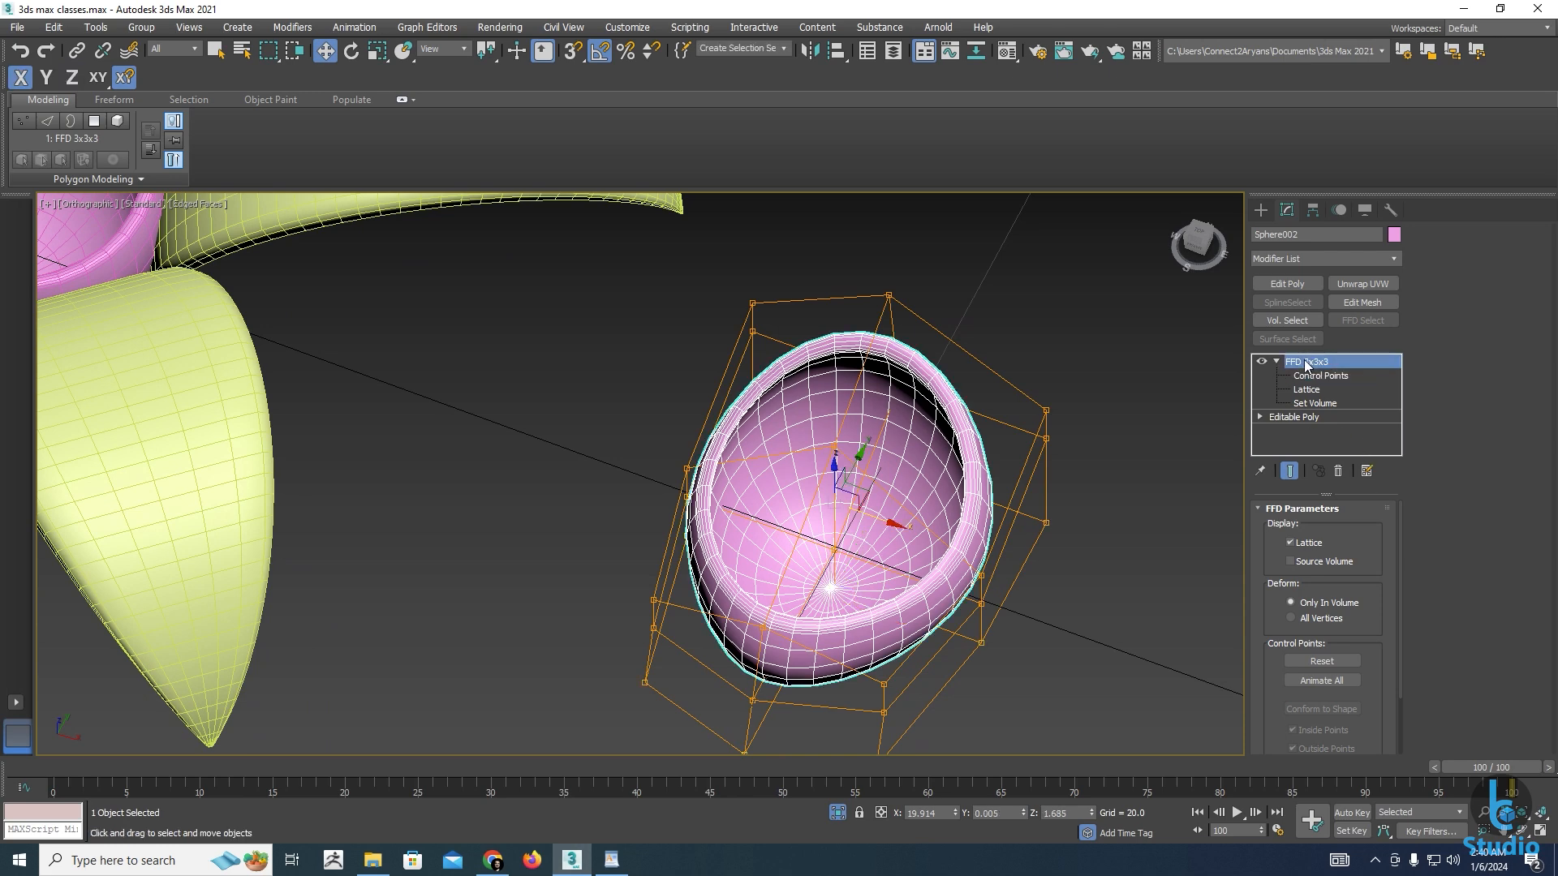
alt+middle_drag(920, 509, 927, 450)
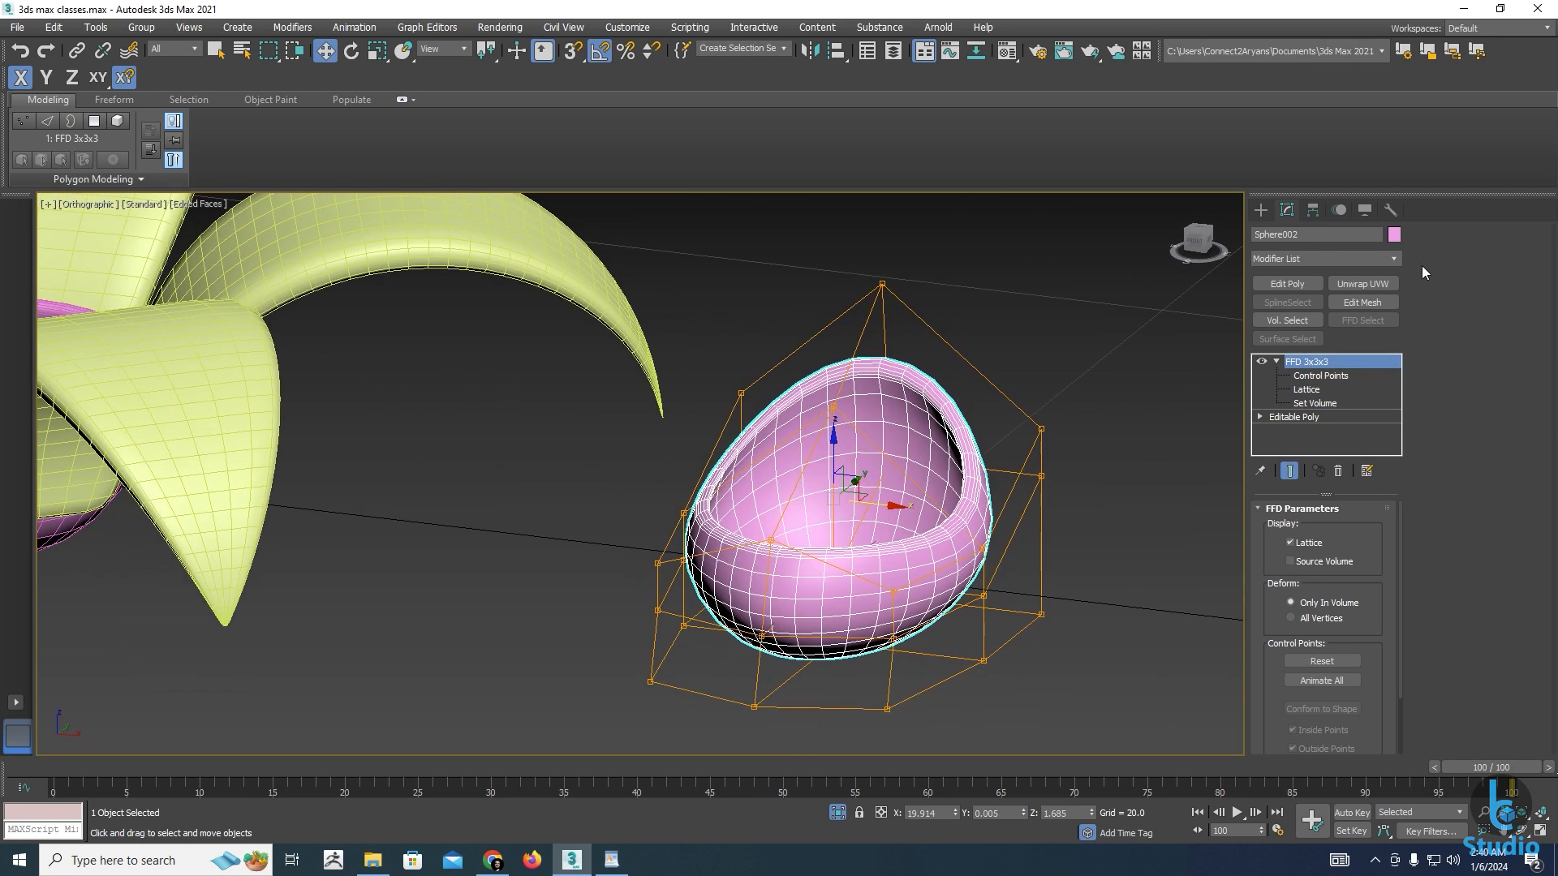
click(1394, 260)
key(f)
key(f)
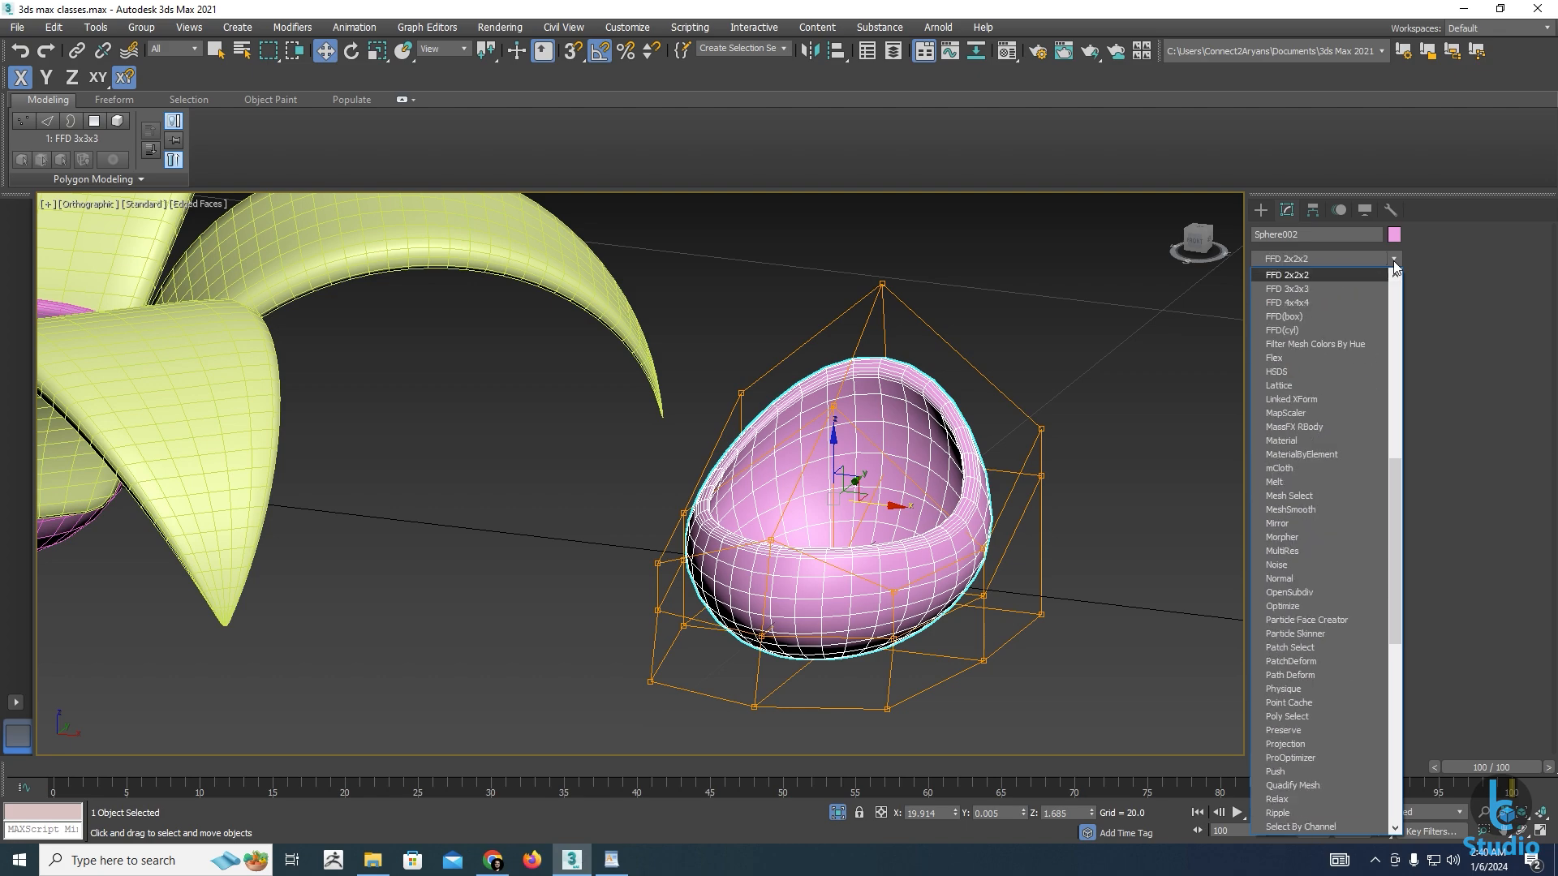
click(1322, 300)
alt+middle_drag(1040, 420, 1077, 405)
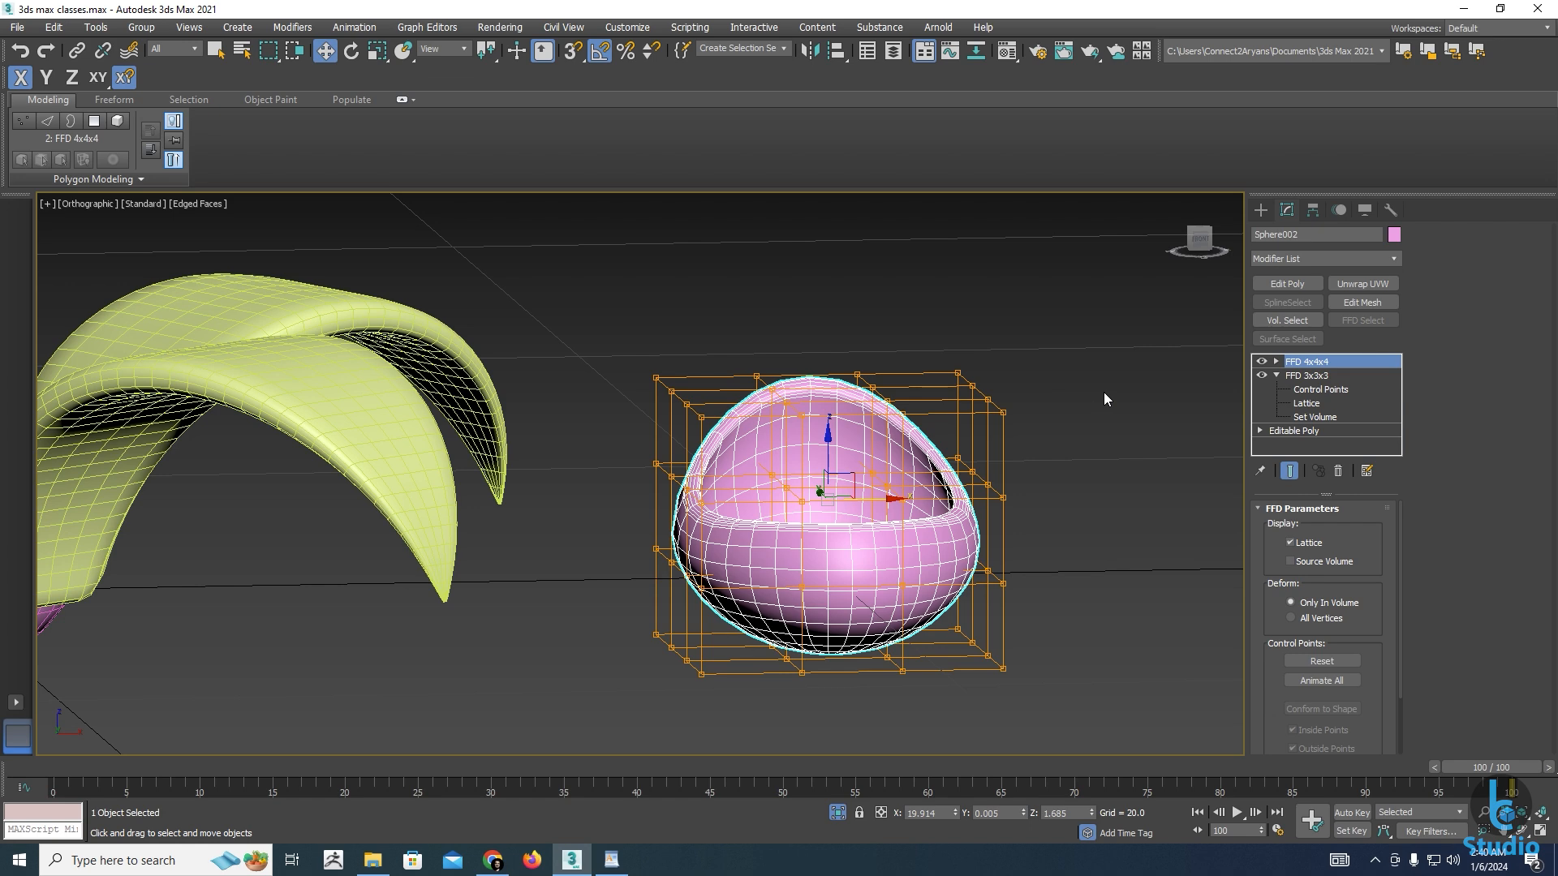
click(1274, 376)
click(1277, 361)
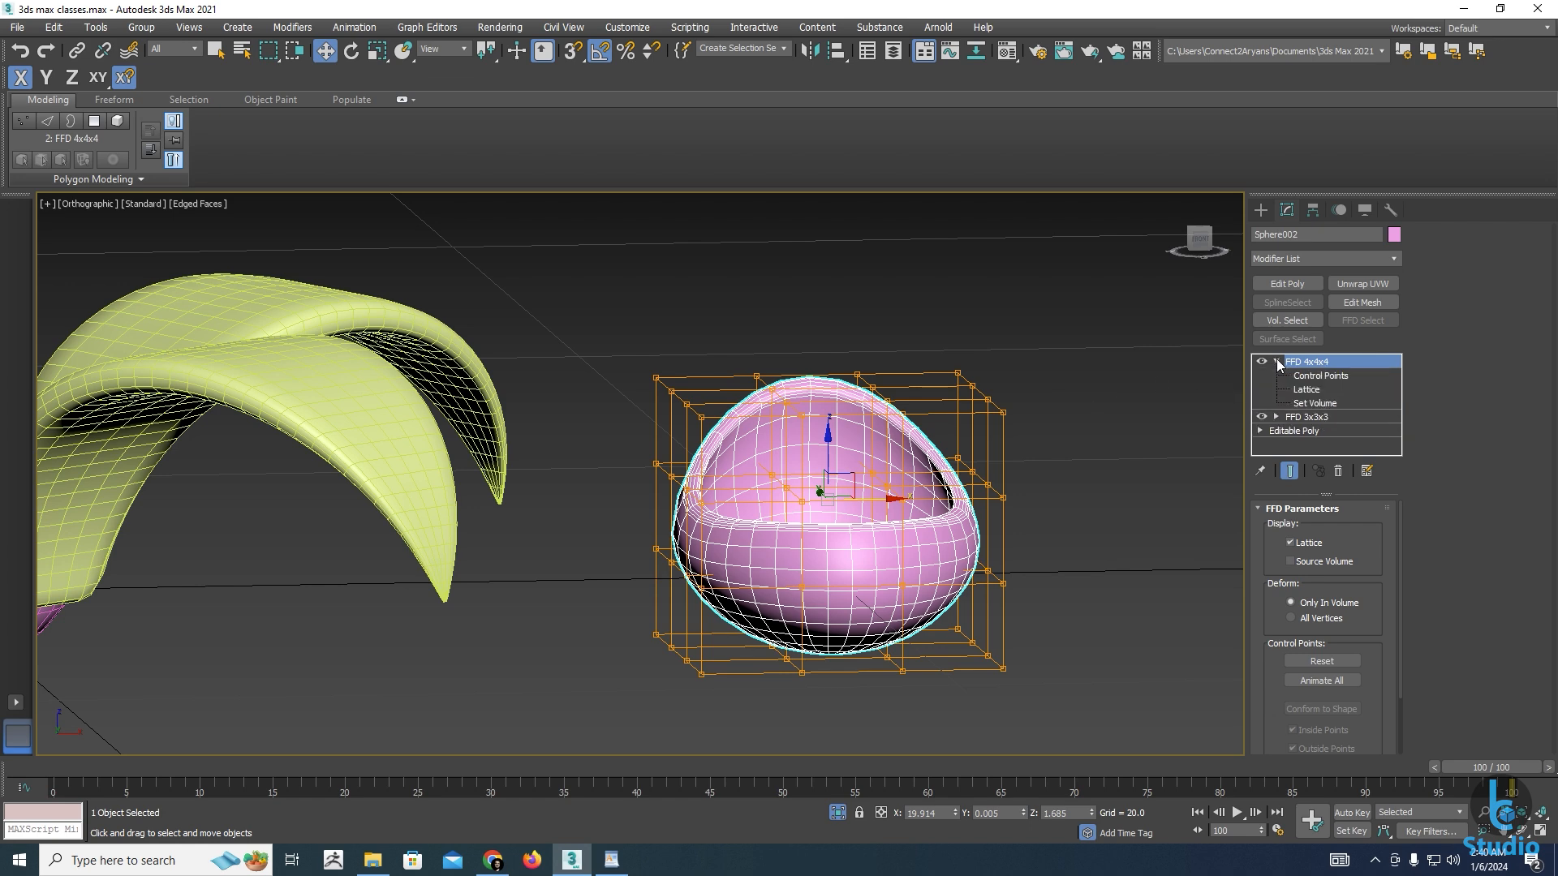
click(1307, 376)
alt+middle_drag(938, 411, 1121, 310)
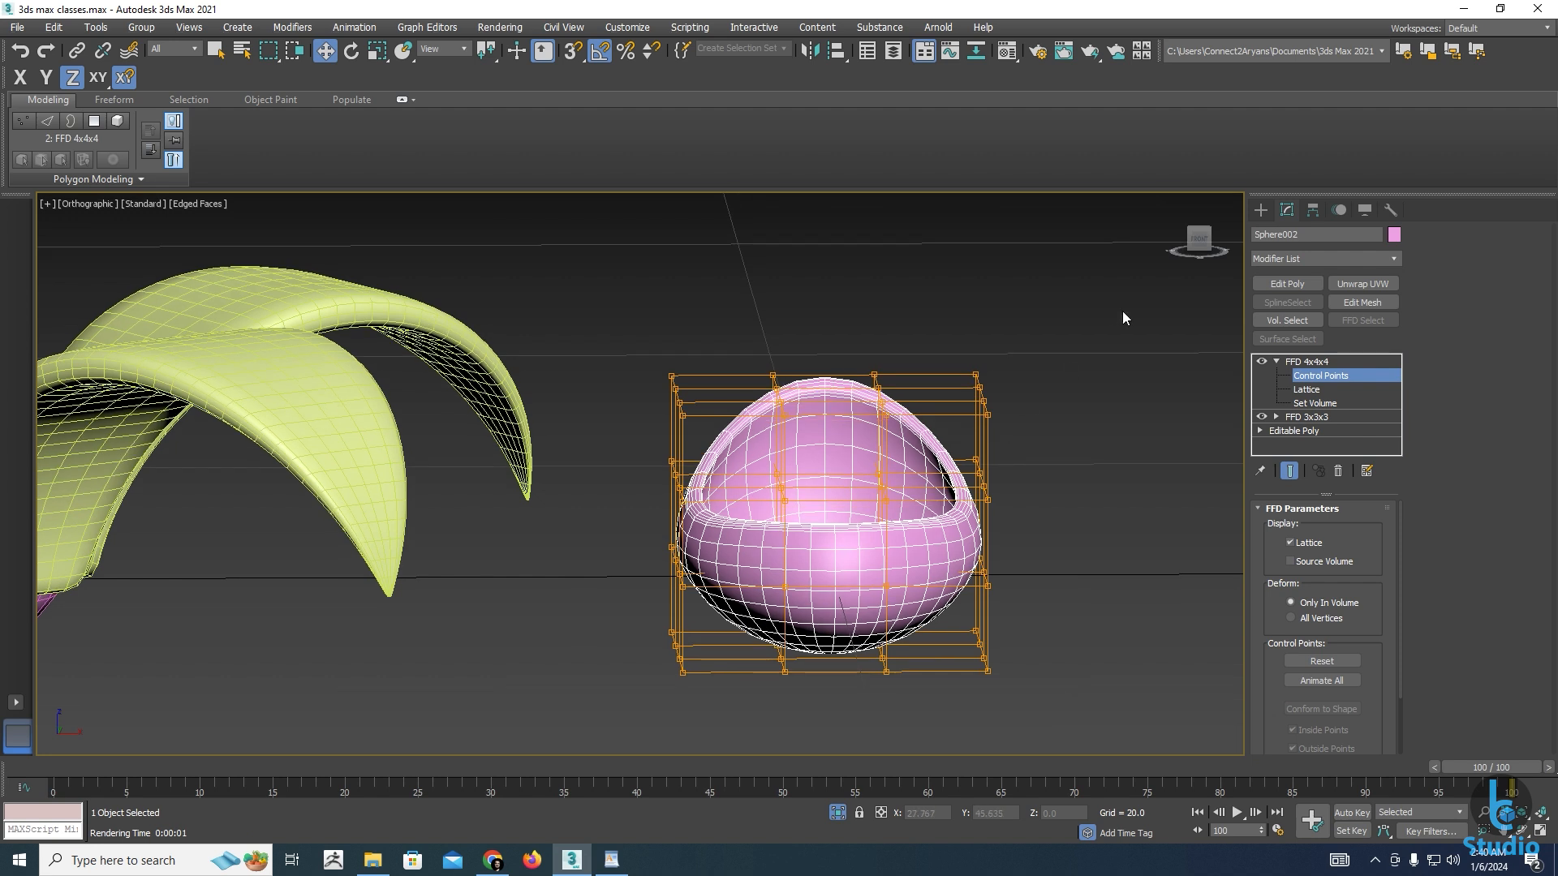
Select the whole top layer of FFD 4x4x4 control points in the Front view and raise it to about Z 5.107
drag(976, 415, 978, 411)
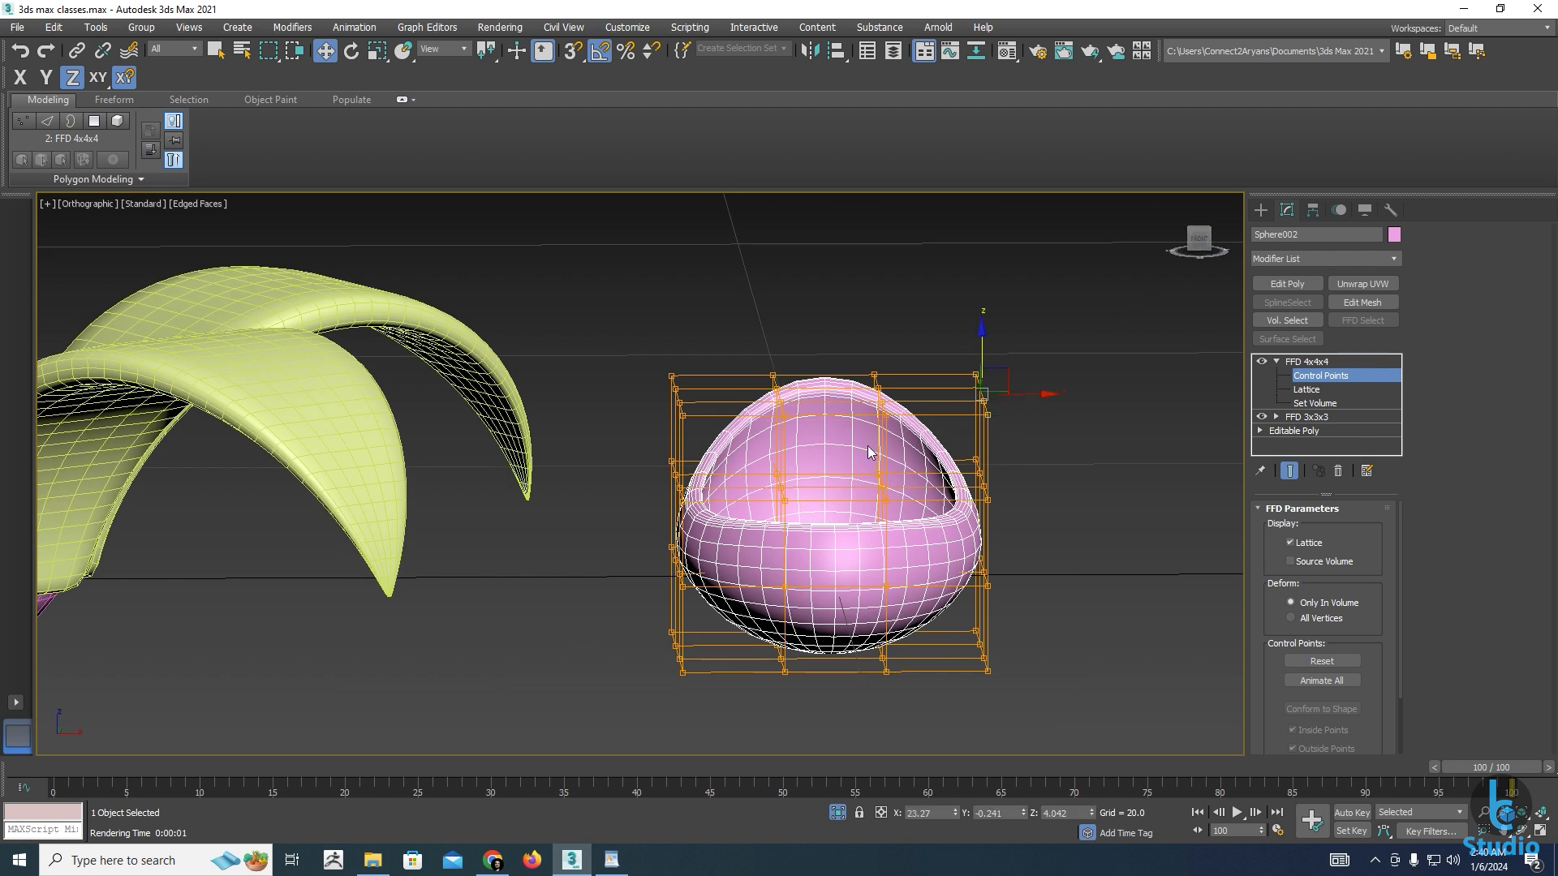
key(f)
key(z)
middle_drag(563, 384, 648, 466)
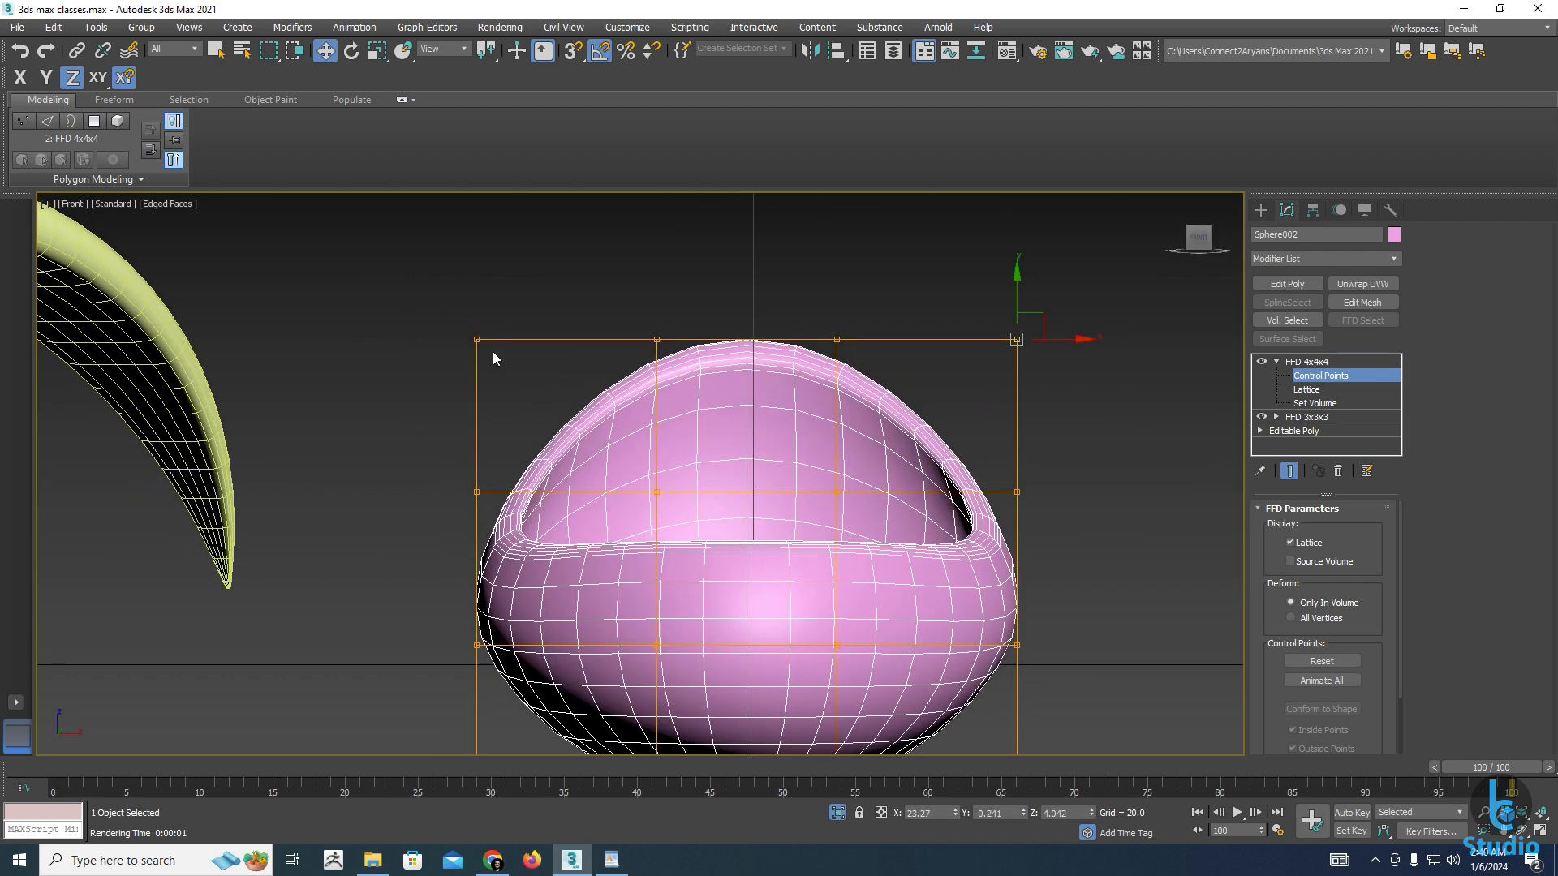
drag(405, 284, 1207, 477)
drag(753, 308, 757, 234)
scroll(892, 422, down, 3)
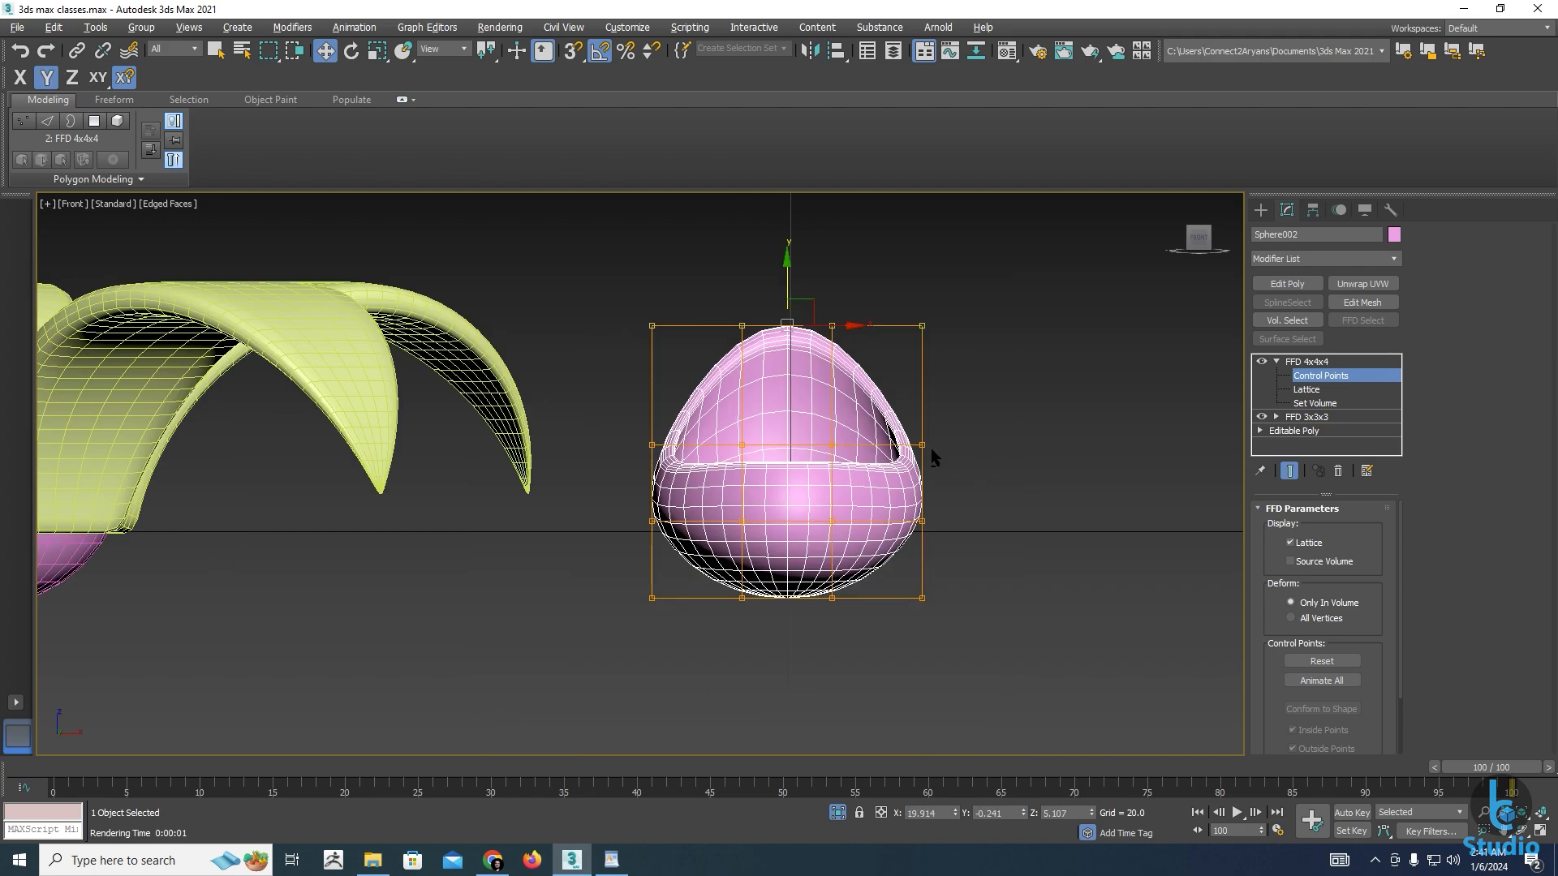
alt+middle_drag(931, 448, 770, 464)
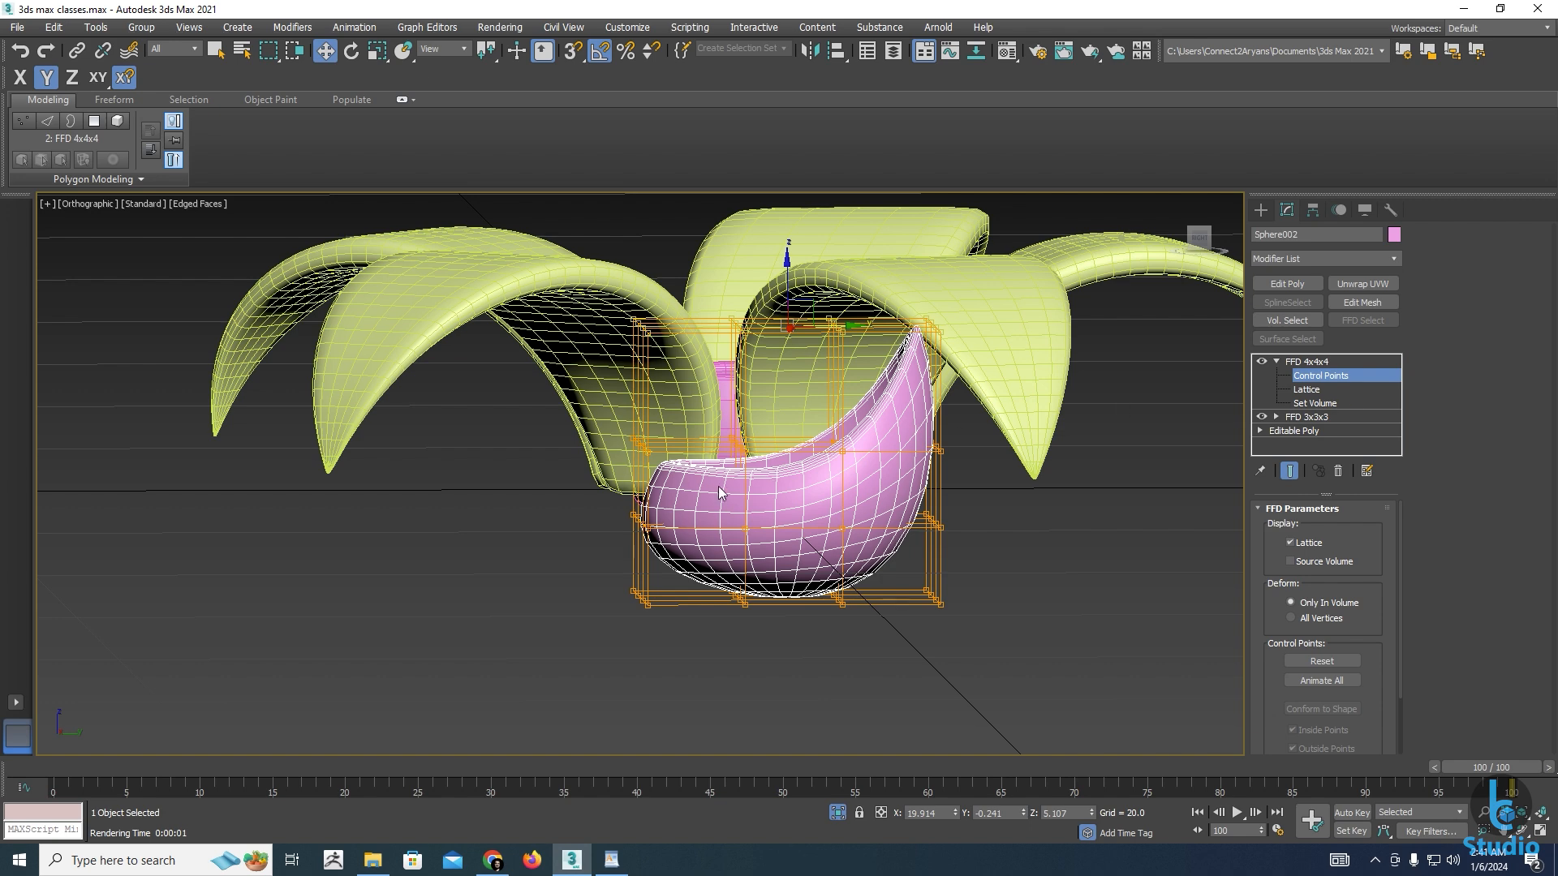
In the Right view, select the bottom back row of lattice control points and raise it to about Z -1.119
click(1195, 240)
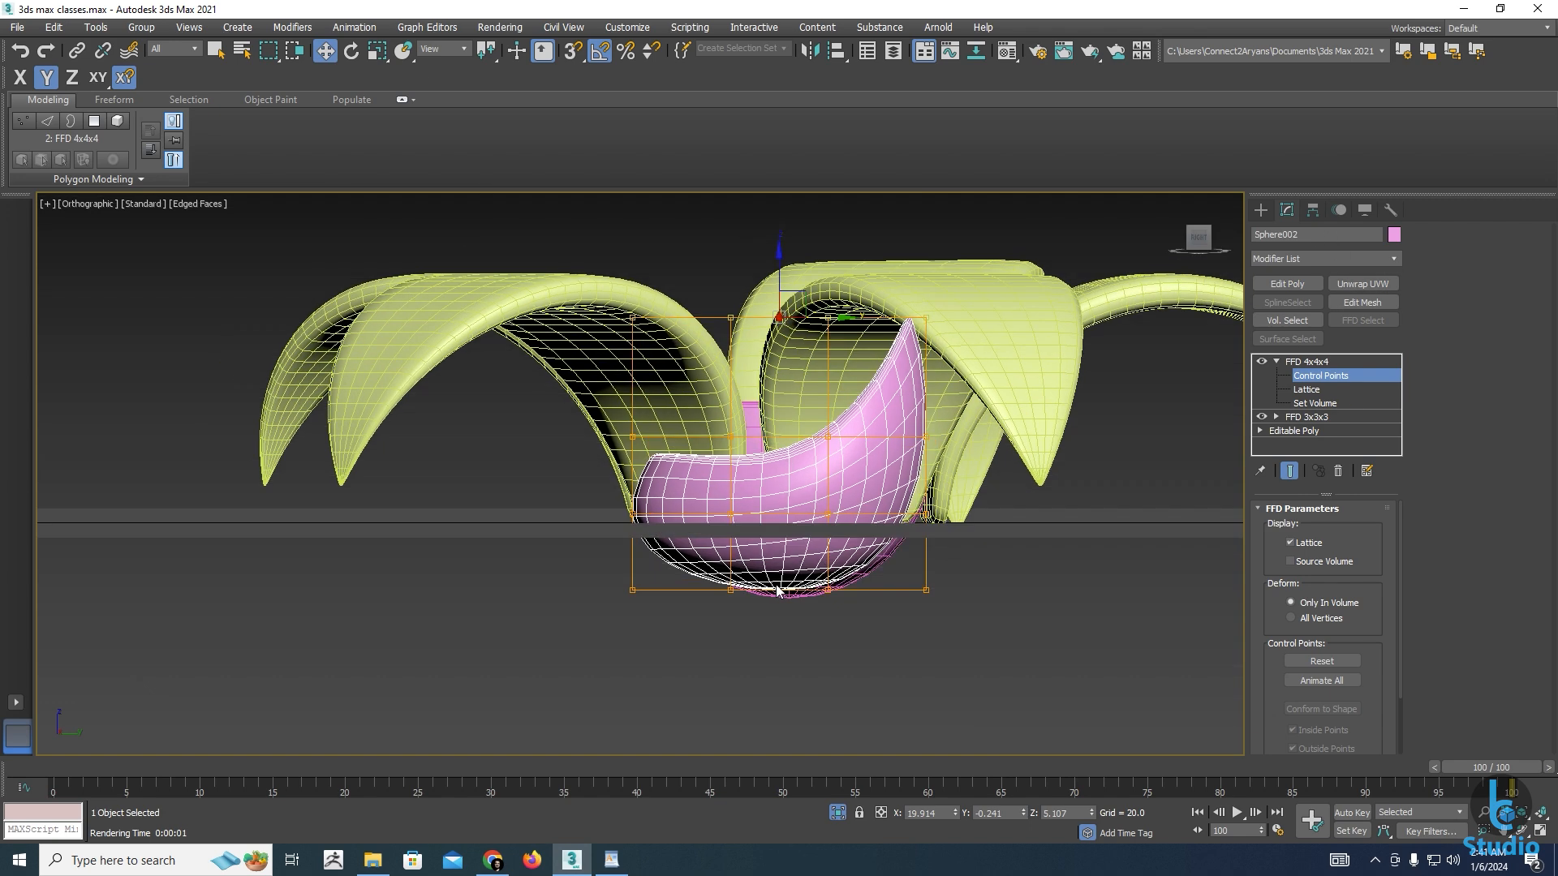
key(f)
key(z)
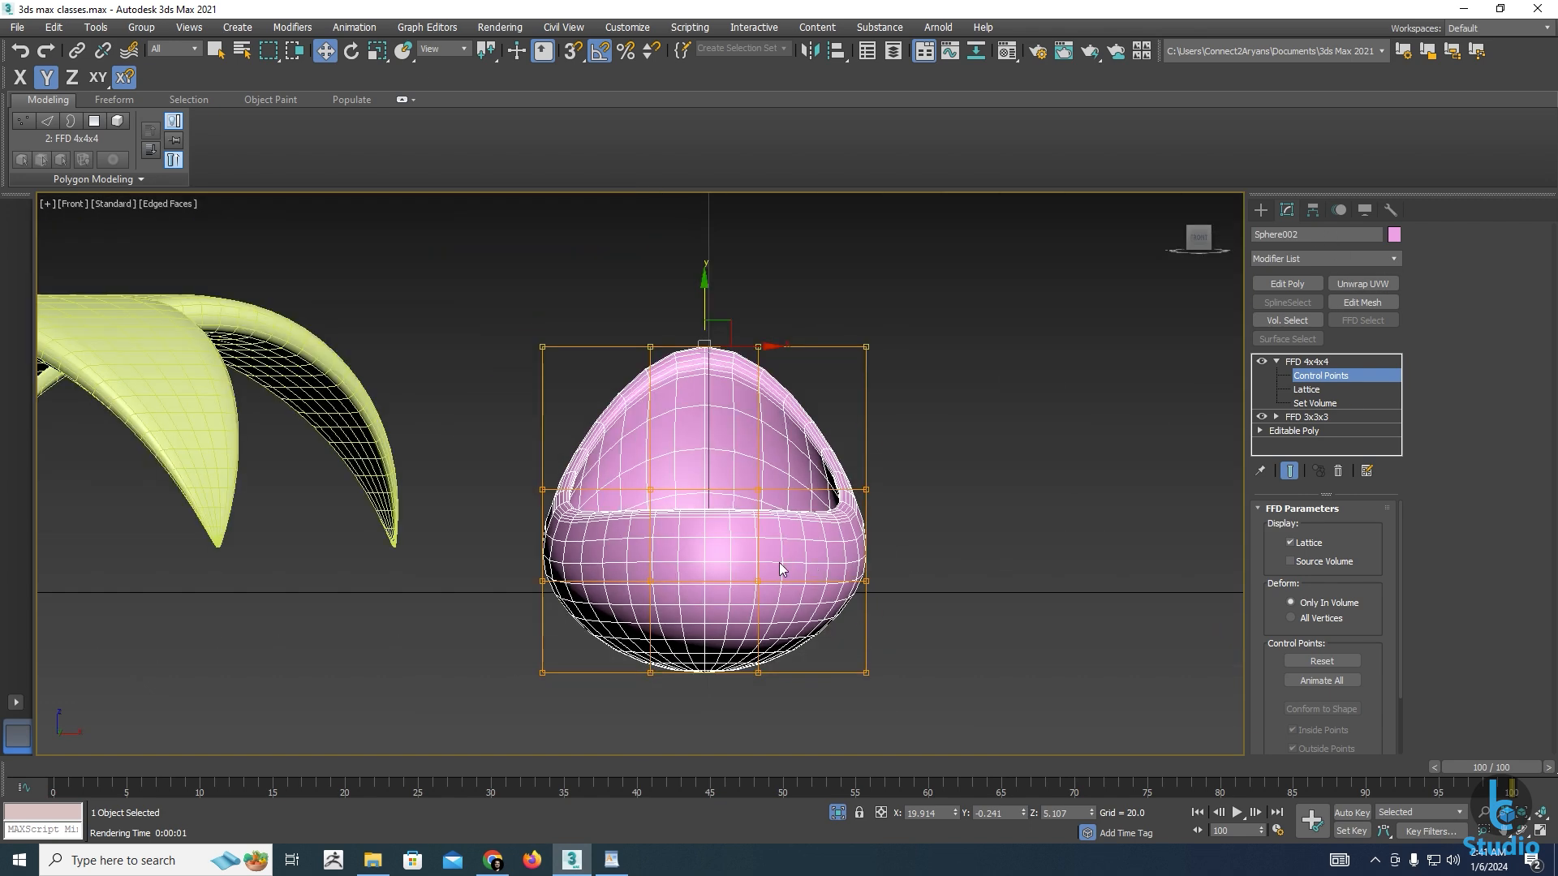
key(l)
key(z)
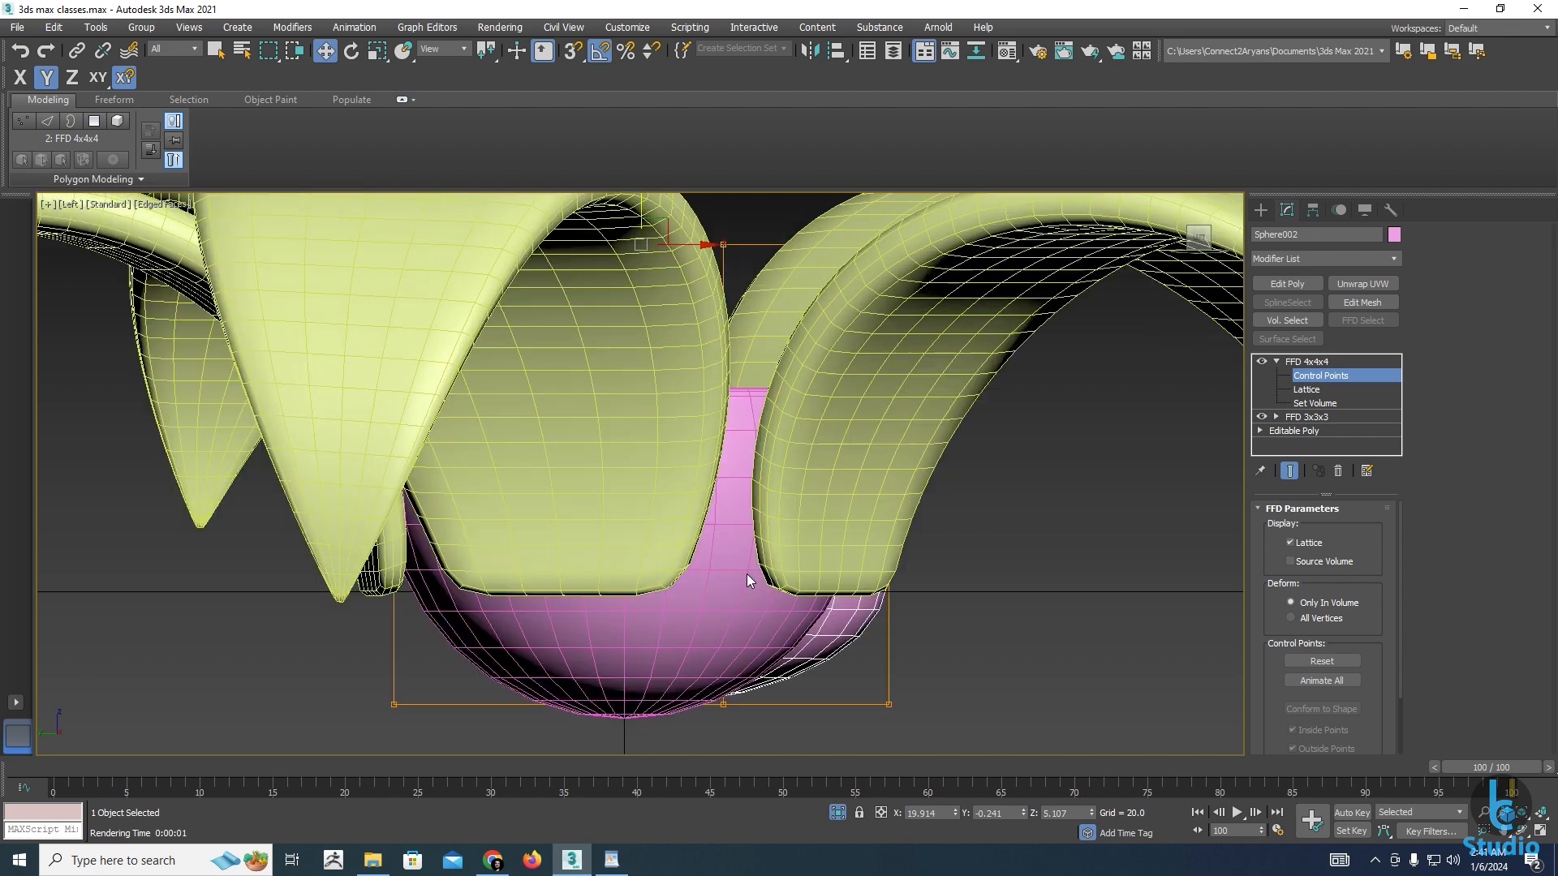
scroll(746, 572, down, 3)
alt+middle_drag(881, 574, 596, 583)
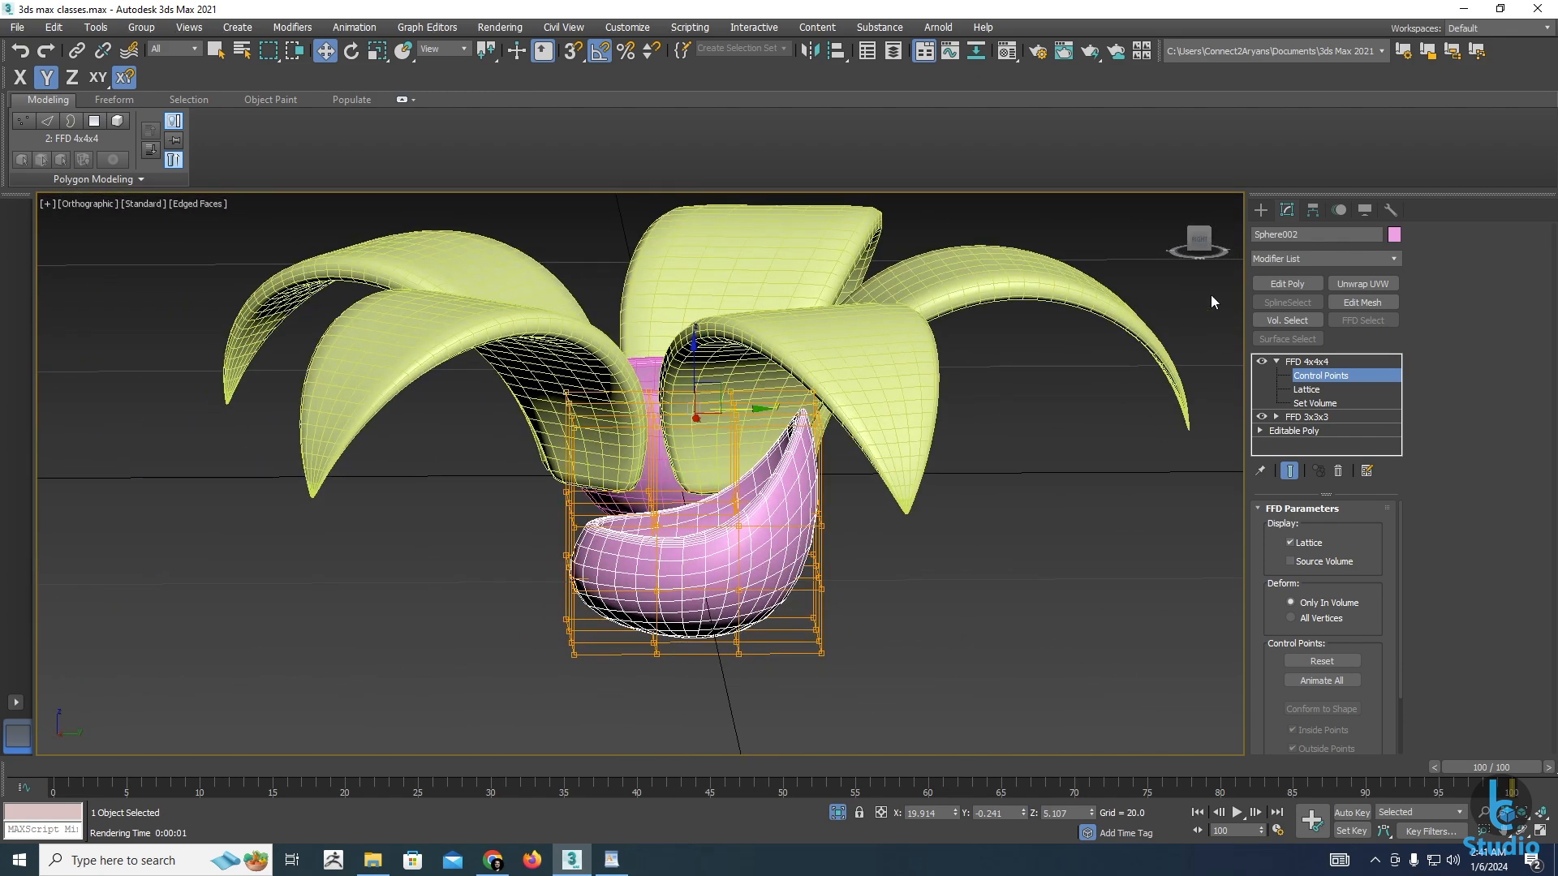
click(1203, 245)
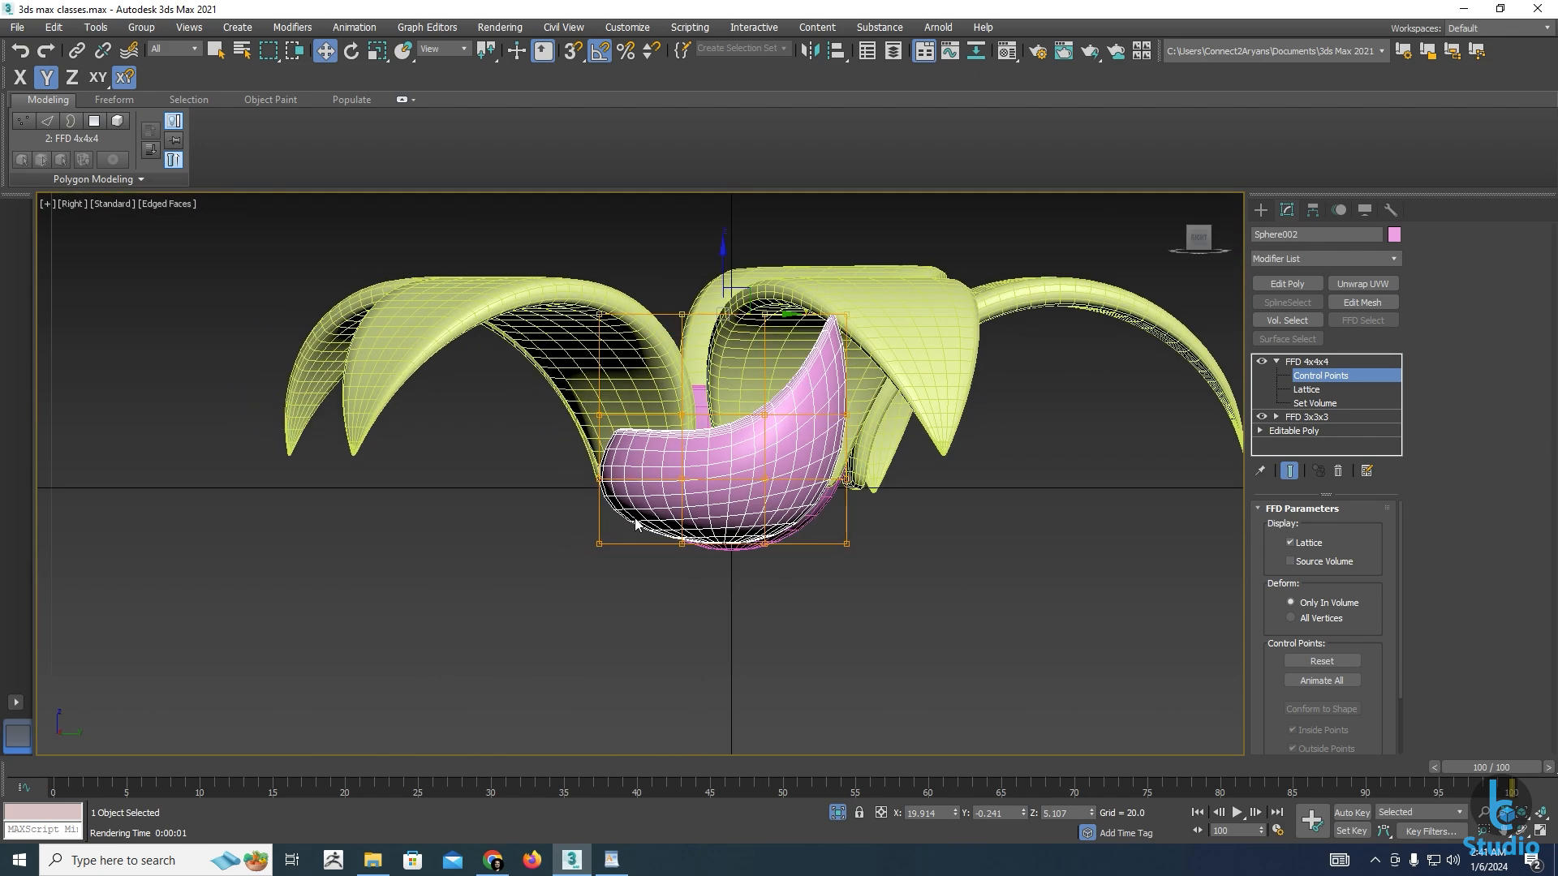
scroll(608, 537, up, 5)
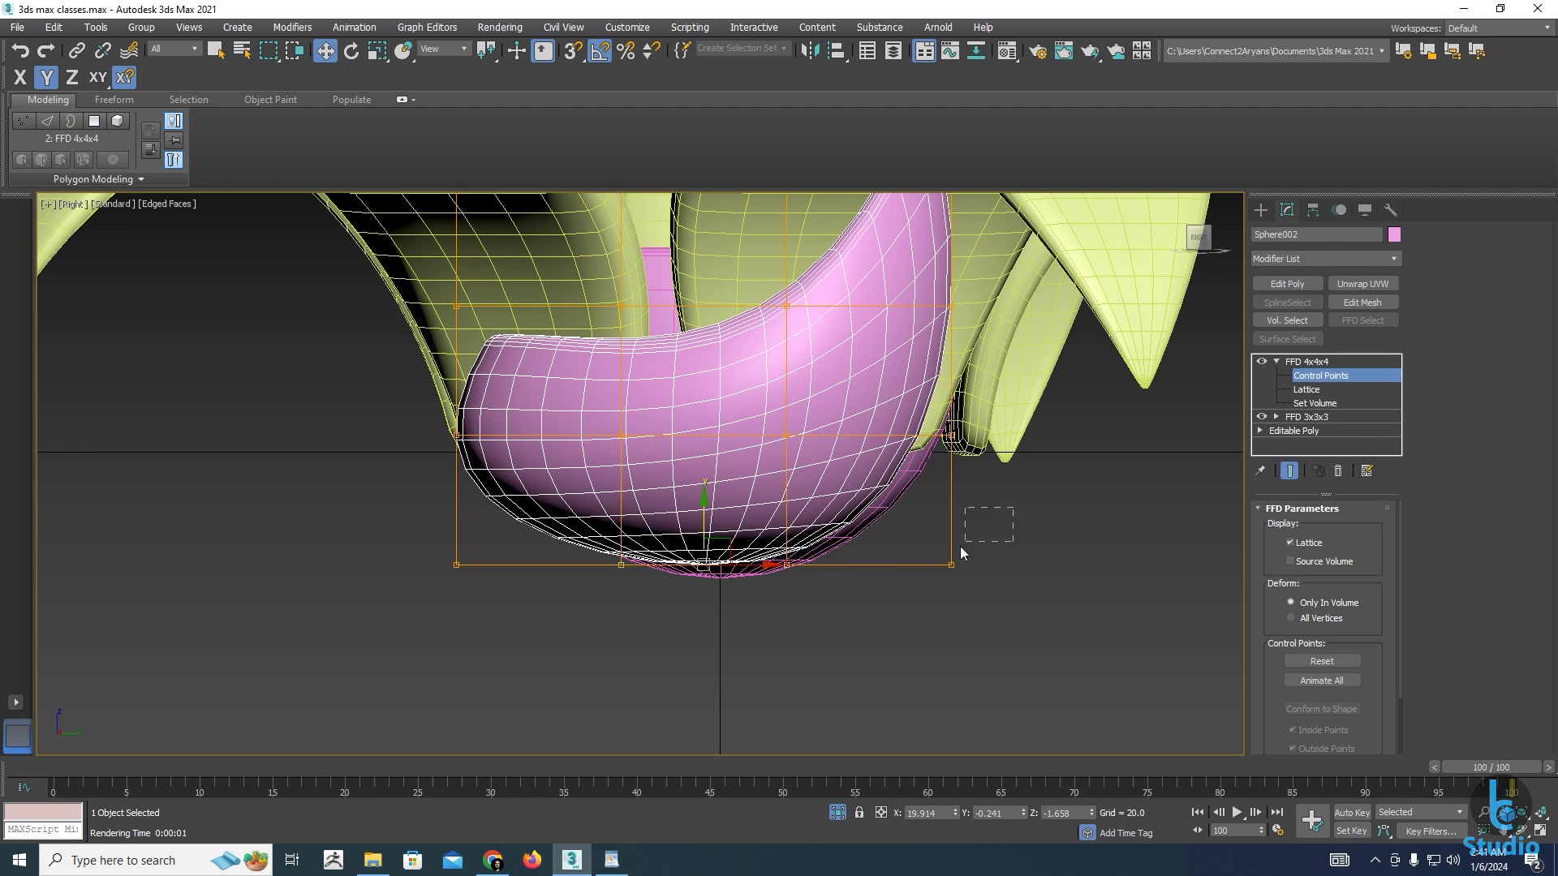
drag(961, 553, 943, 571)
drag(951, 509, 952, 473)
Adjust the two middle bottom rows of lattice control points, lowering the one nearer the front to about Z -1.823
drag(814, 518, 767, 600)
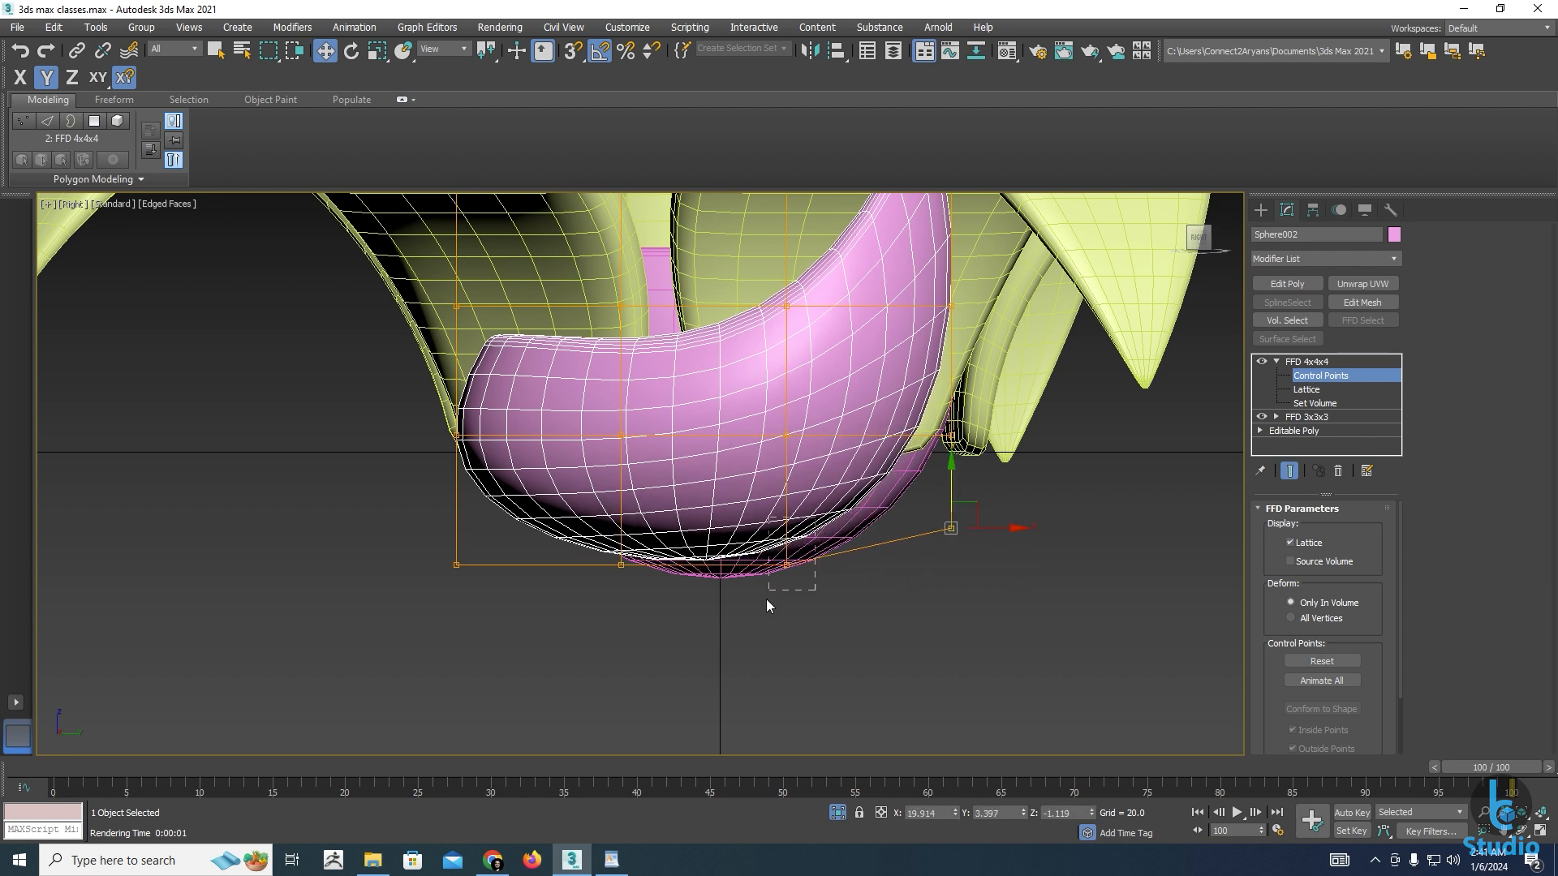
mouse_move(787, 538)
mouse_down()
mouse_move(793, 556)
mouse_move(790, 535)
mouse_up()
drag(571, 545, 658, 593)
drag(620, 521, 619, 534)
alt+middle_drag(585, 555, 751, 578)
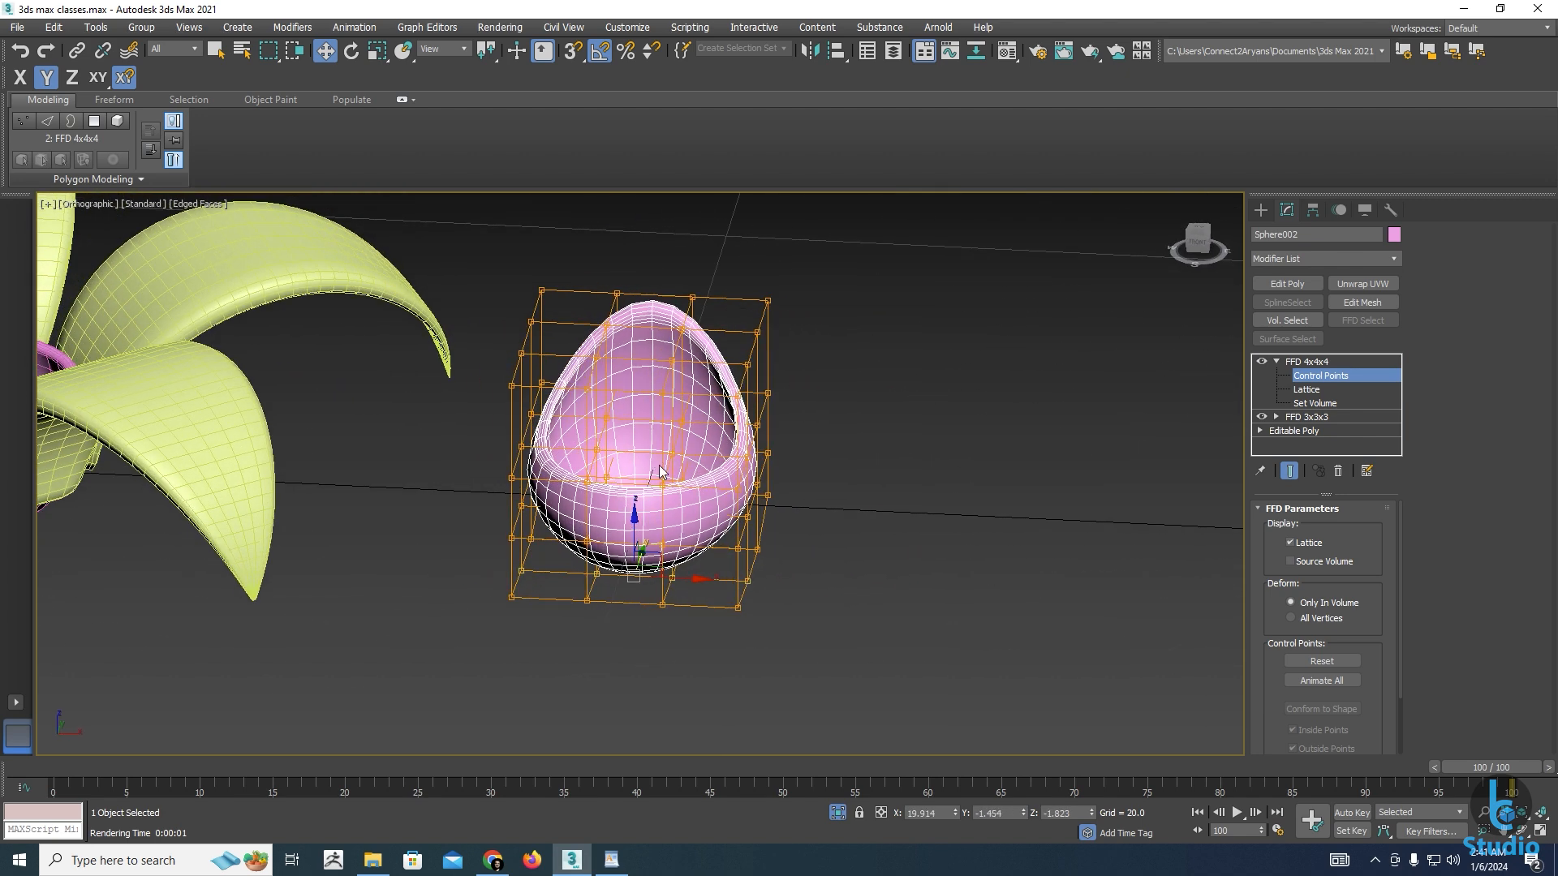
middle_drag(661, 472, 730, 520)
Leave control point editing, deselect the bowl copy and turn off edged faces to show only the smooth shading
click(1071, 451)
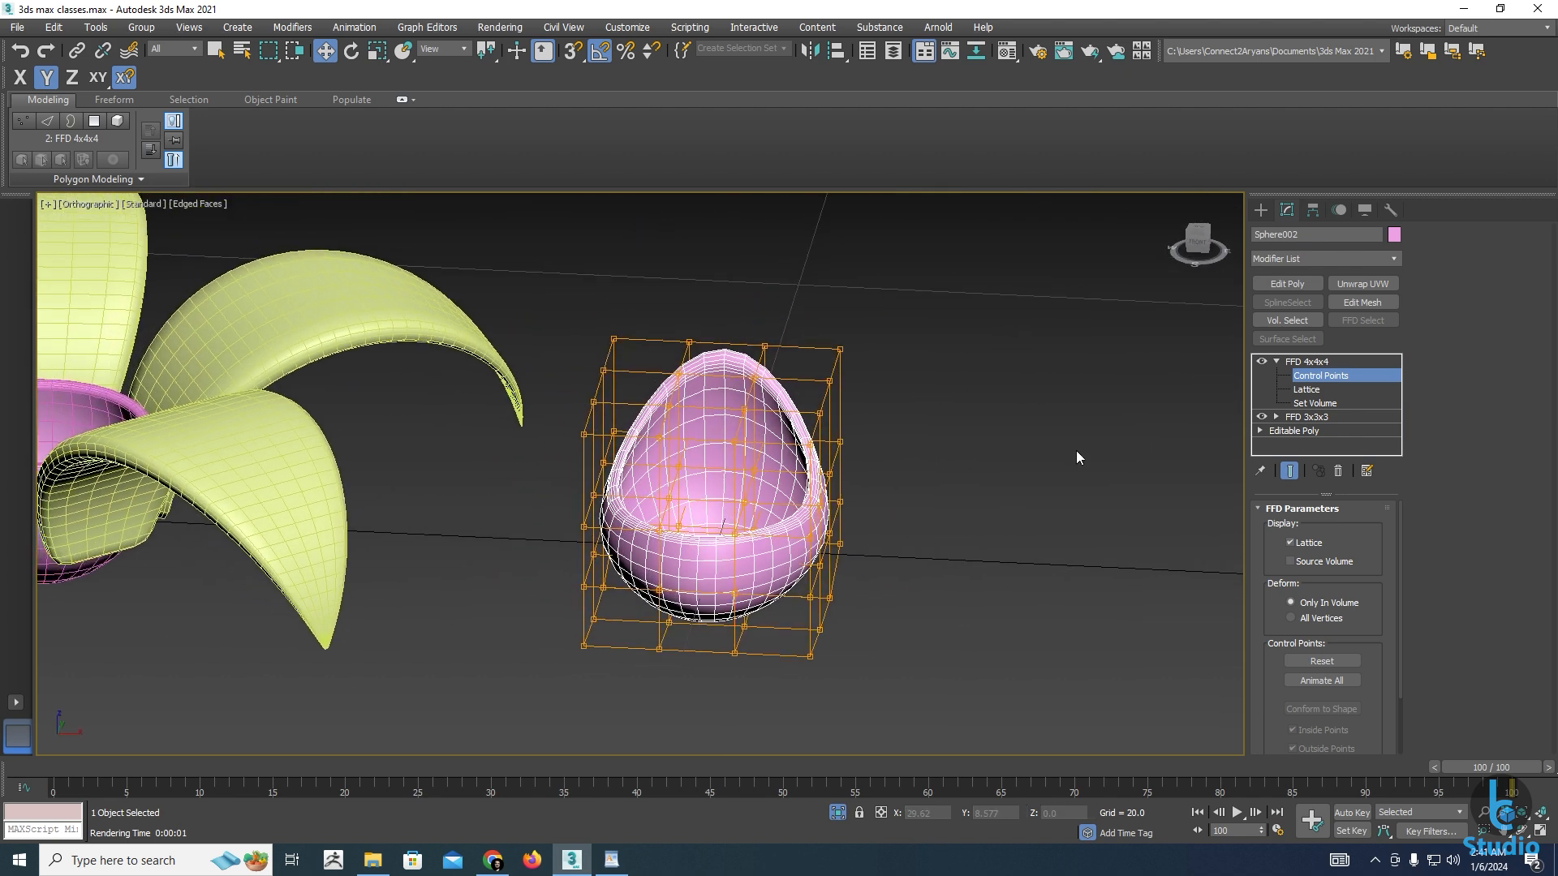
click(1302, 373)
click(839, 503)
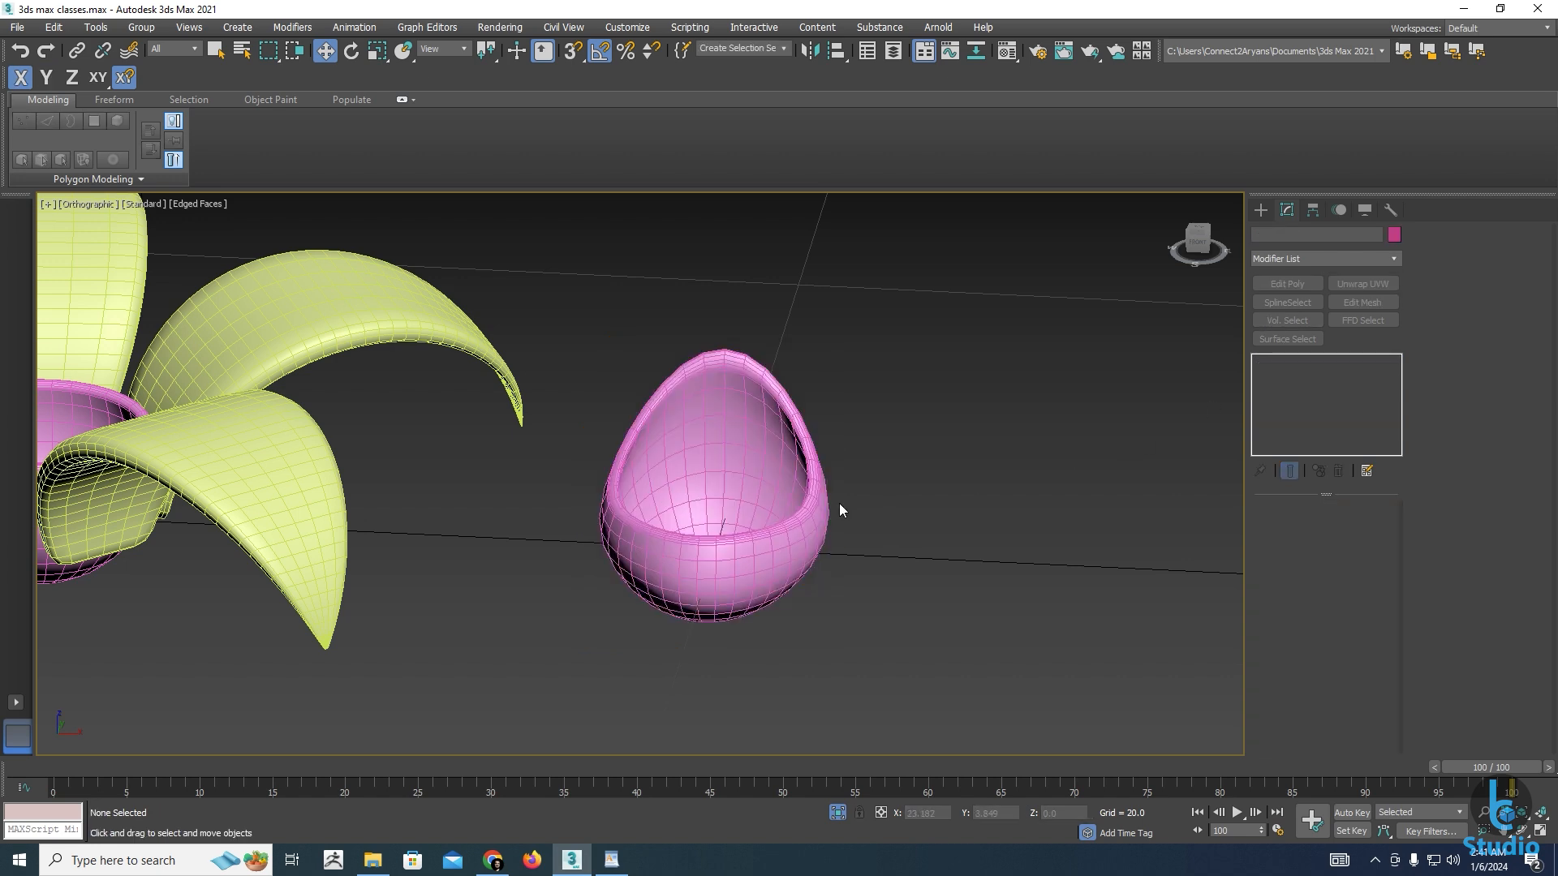
key(F4)
click(800, 539)
mouse_move(800, 540)
alt+middle_down()
mouse_move(707, 578)
mouse_move(799, 536)
alt+middle_up()
click(1046, 430)
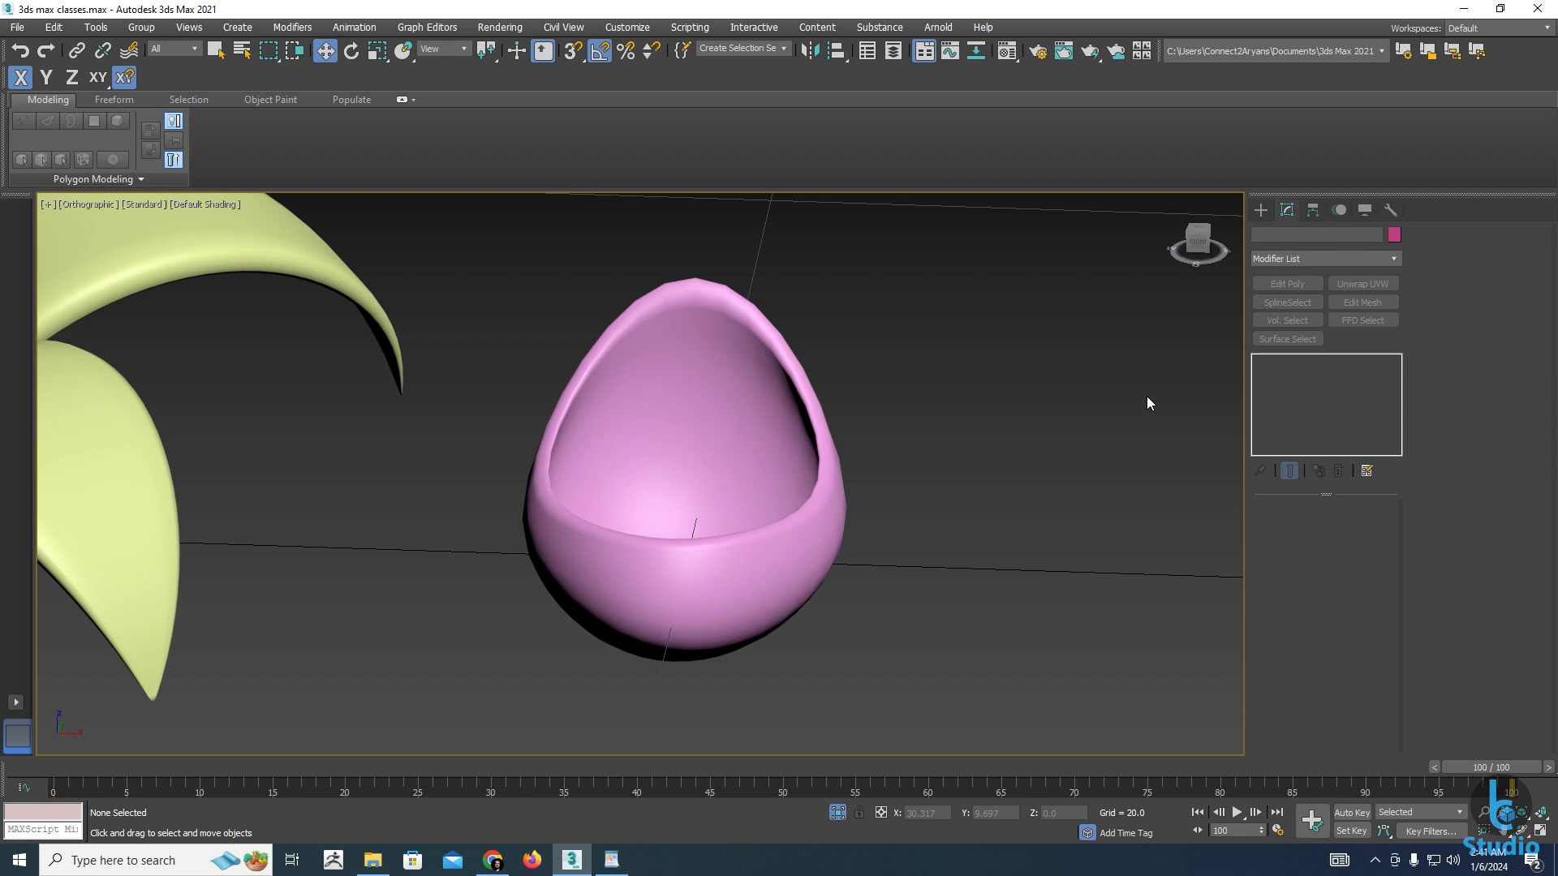
Select the egg-shaped bowl copy and add a TurboSmooth modifier with 1 iteration above its FFD 4x4x4
click(796, 502)
scroll(796, 501, up, 3)
scroll(796, 501, up, 2)
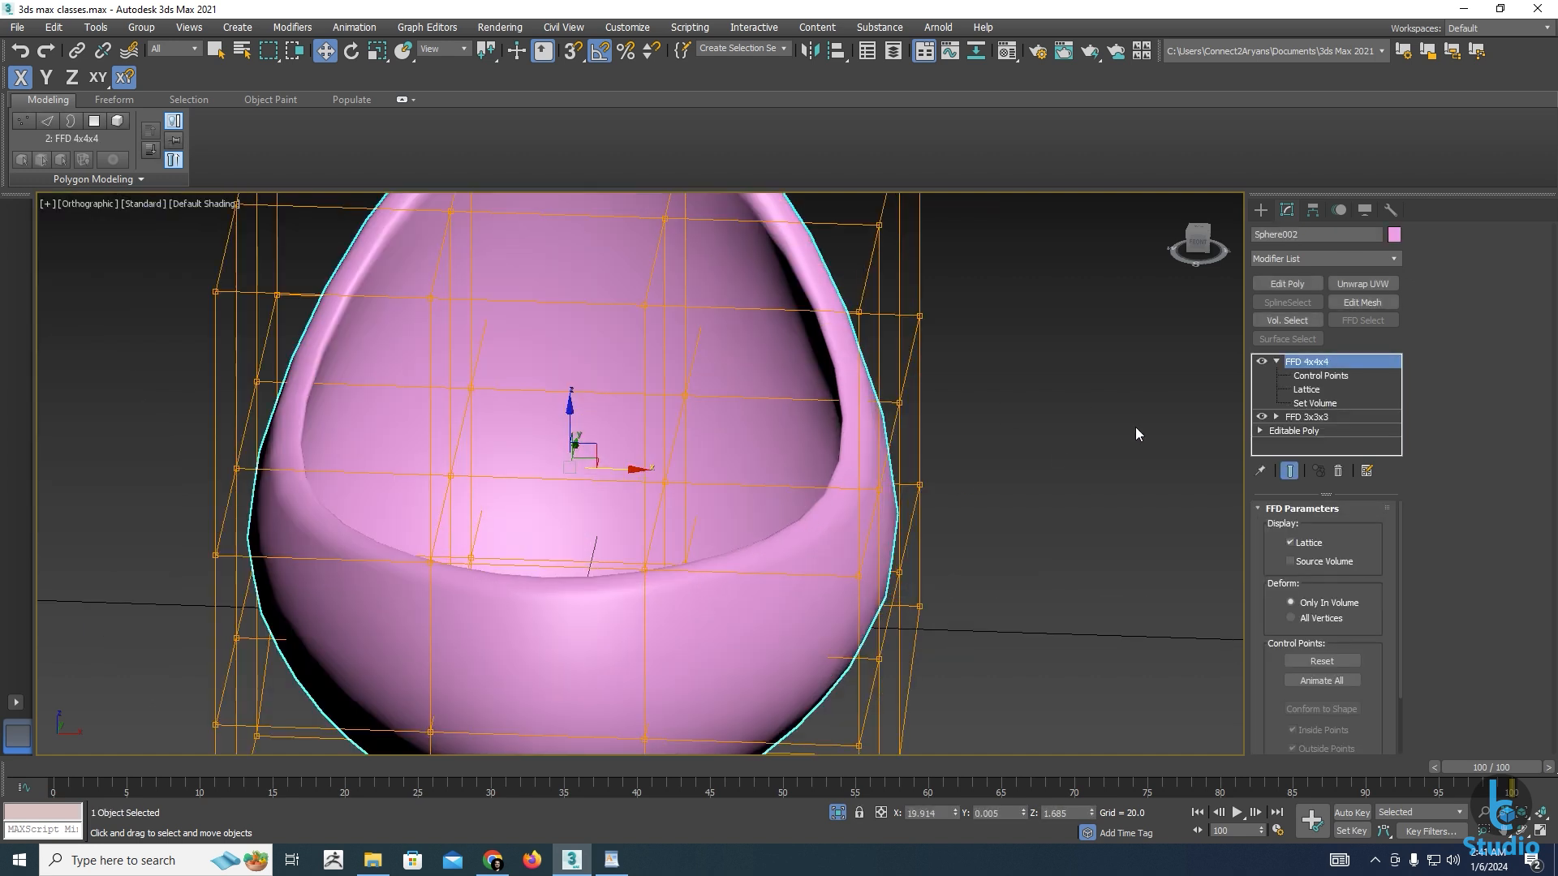
click(1276, 361)
click(1396, 261)
text(tu)
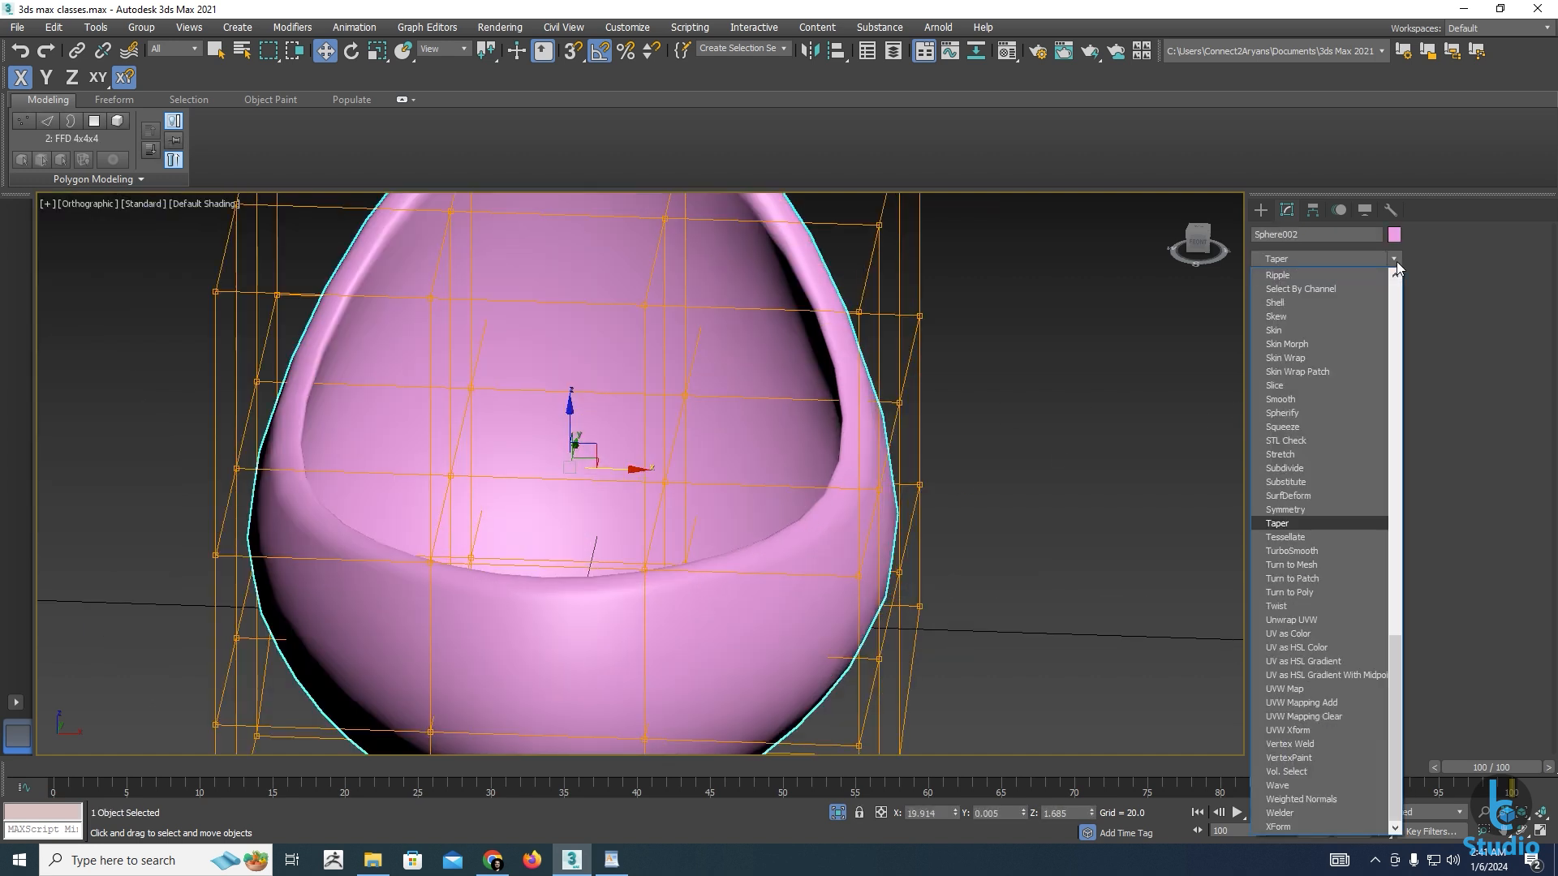
key(Return)
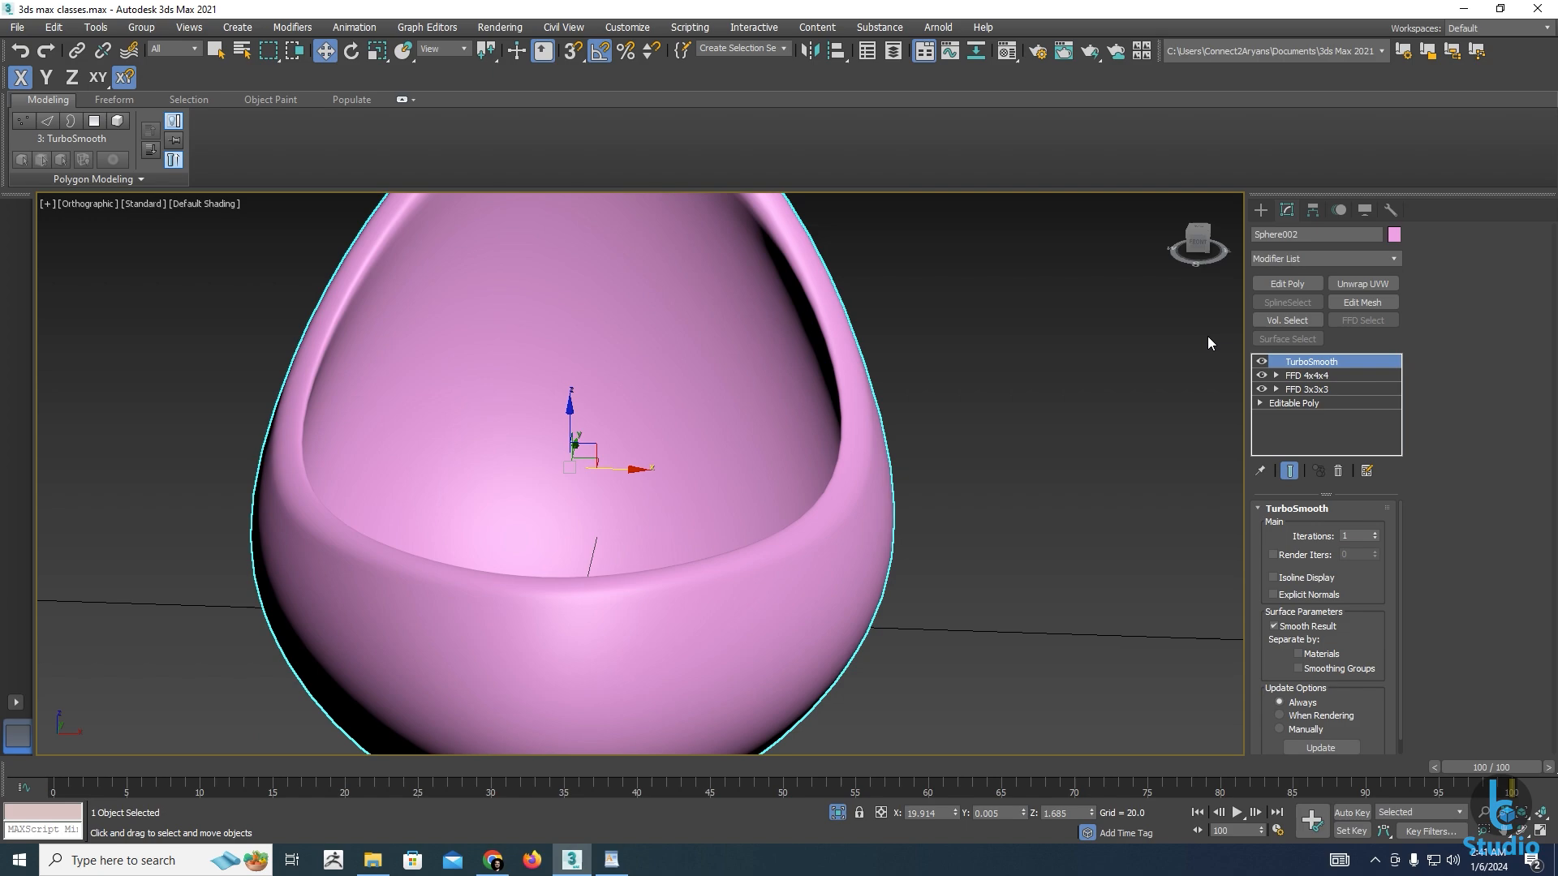
Reselect the smoothed egg-shaped chair and turn edged faces back on to show its mesh
click(1097, 386)
click(807, 546)
middle_drag(698, 549, 866, 568)
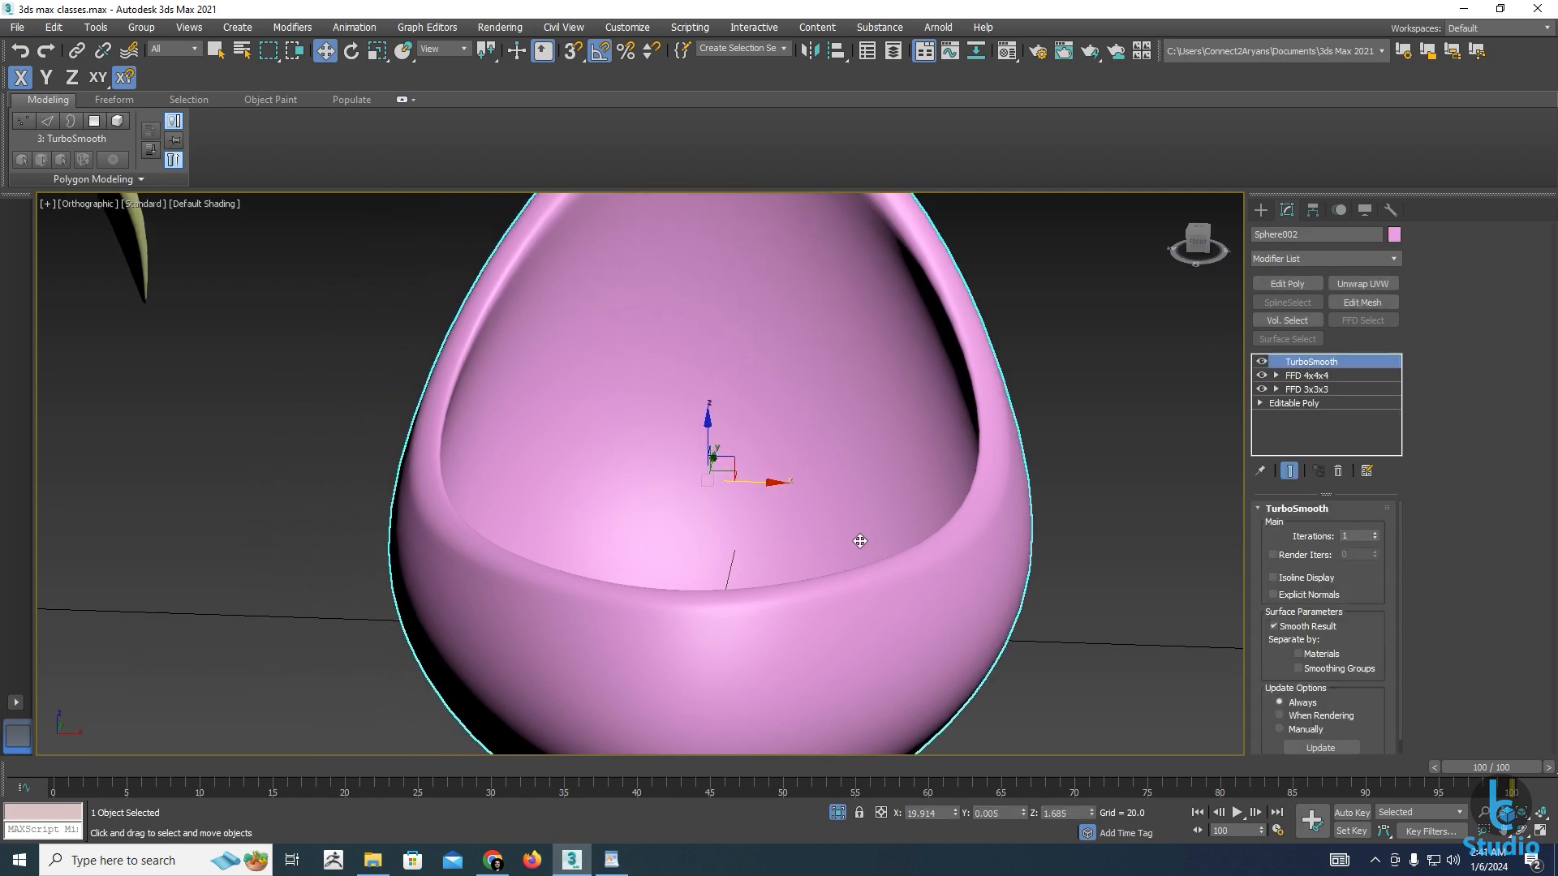
key(F3)
key(F4)
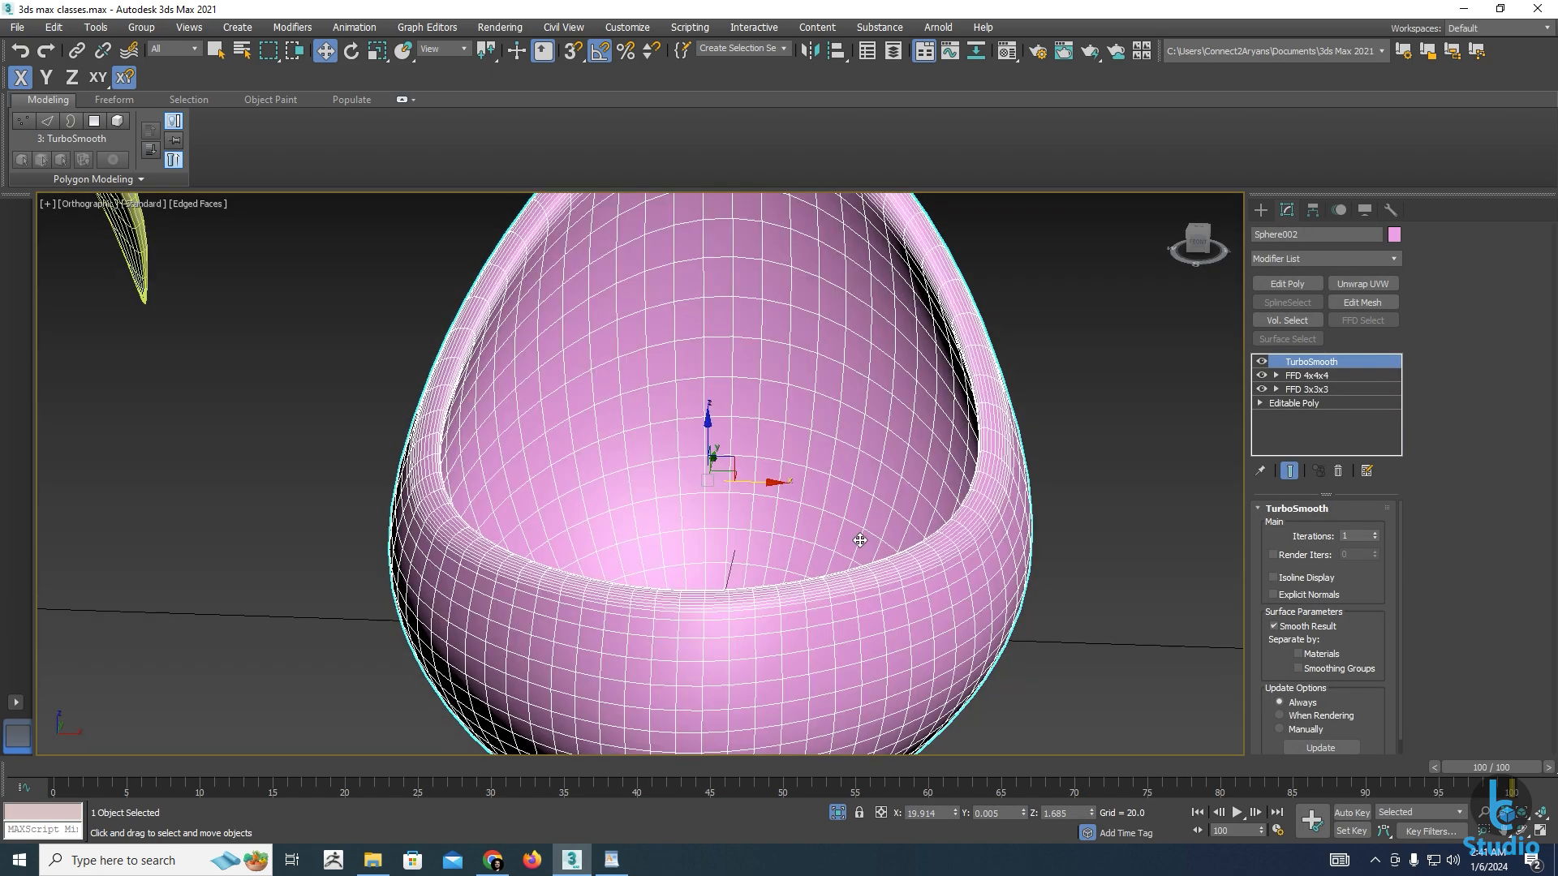
Examine the denser mesh and the overall egg-chair form from several angles
scroll(860, 540, down, 2)
alt+middle_drag(860, 539, 1057, 473)
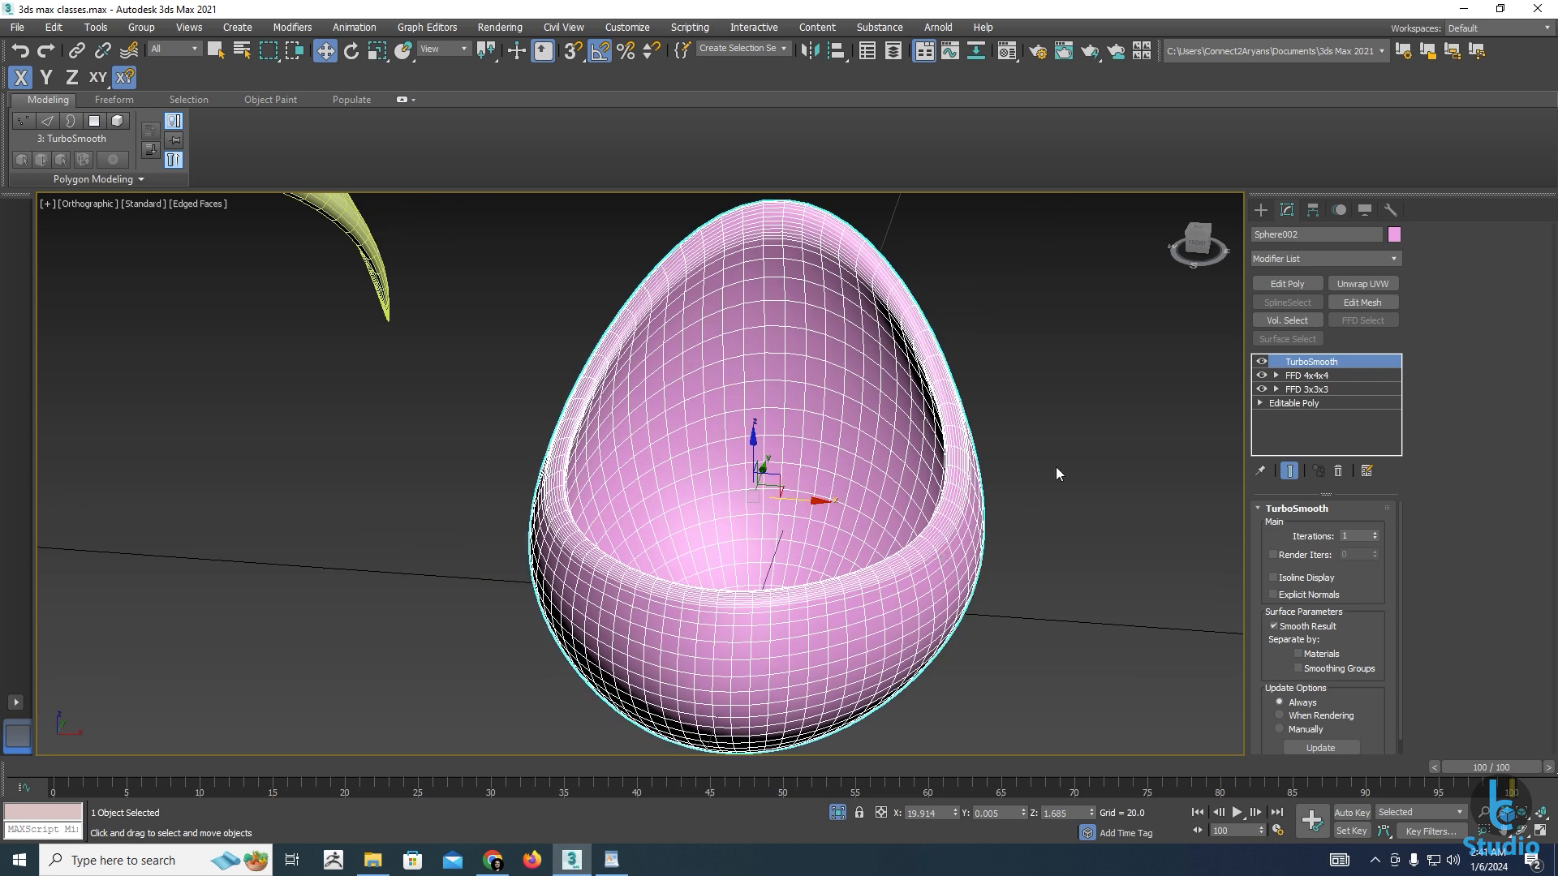
click(1038, 474)
click(787, 504)
mouse_move(807, 557)
alt+middle_down()
mouse_move(866, 575)
mouse_move(779, 560)
alt+middle_up()
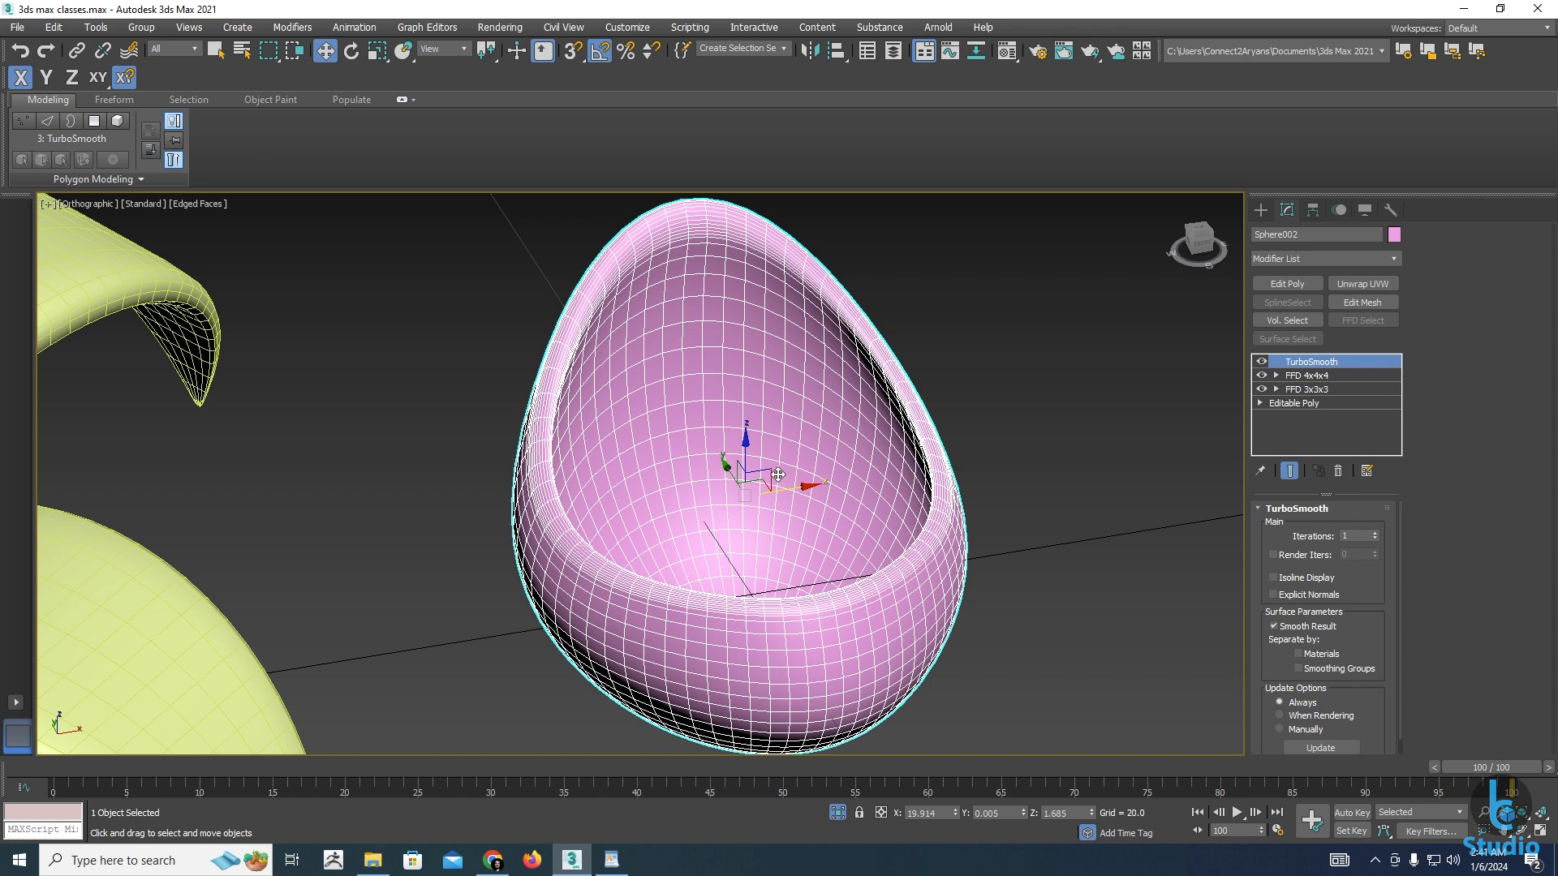
alt+middle_drag(803, 482, 836, 501)
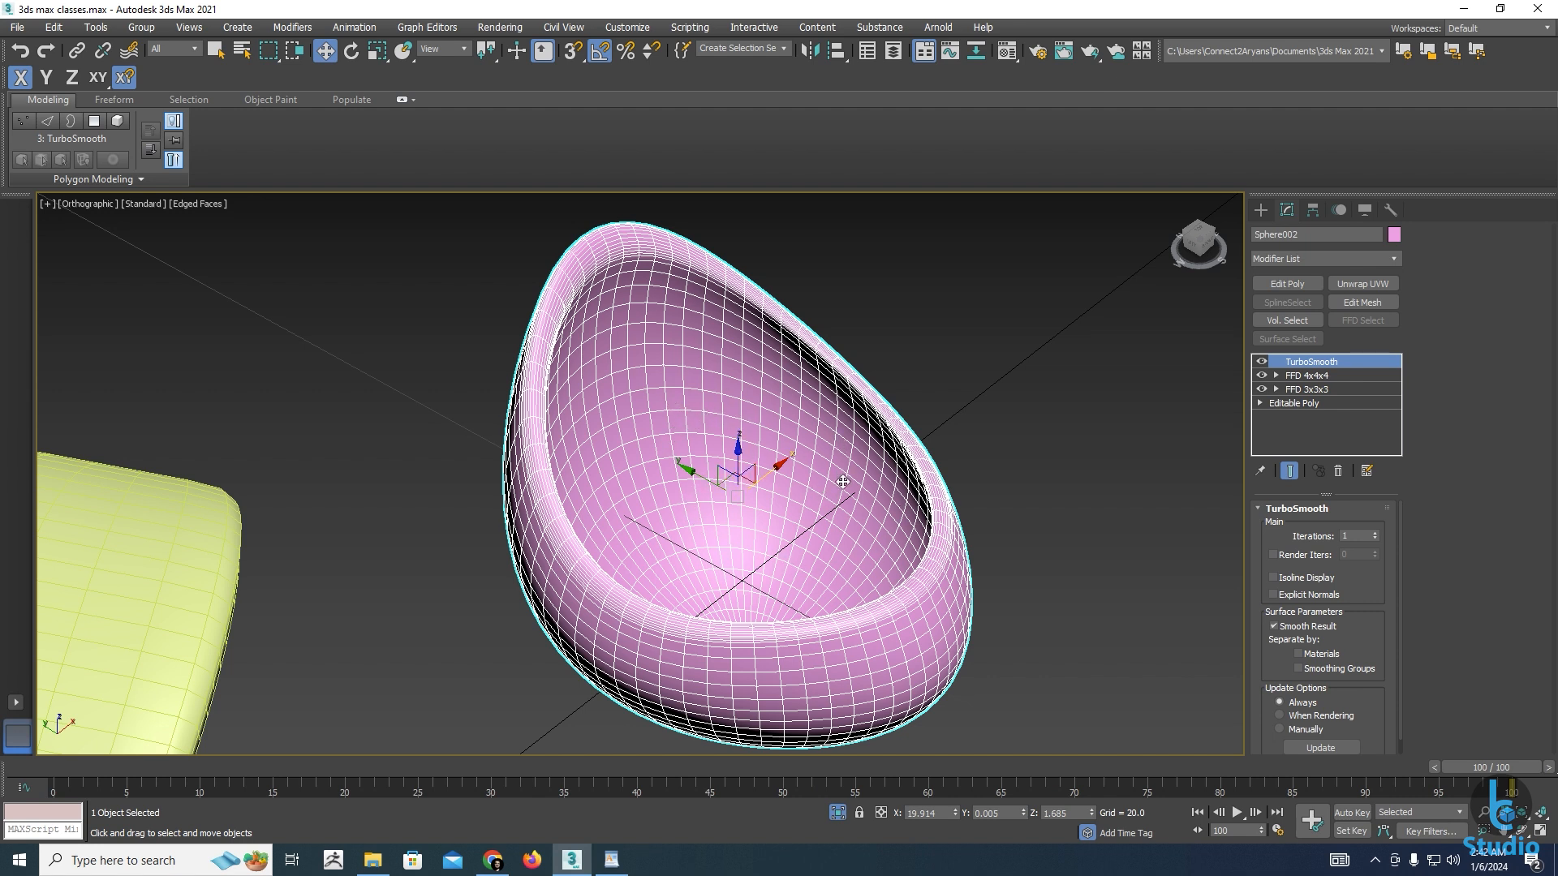
alt+middle_drag(732, 556, 795, 560)
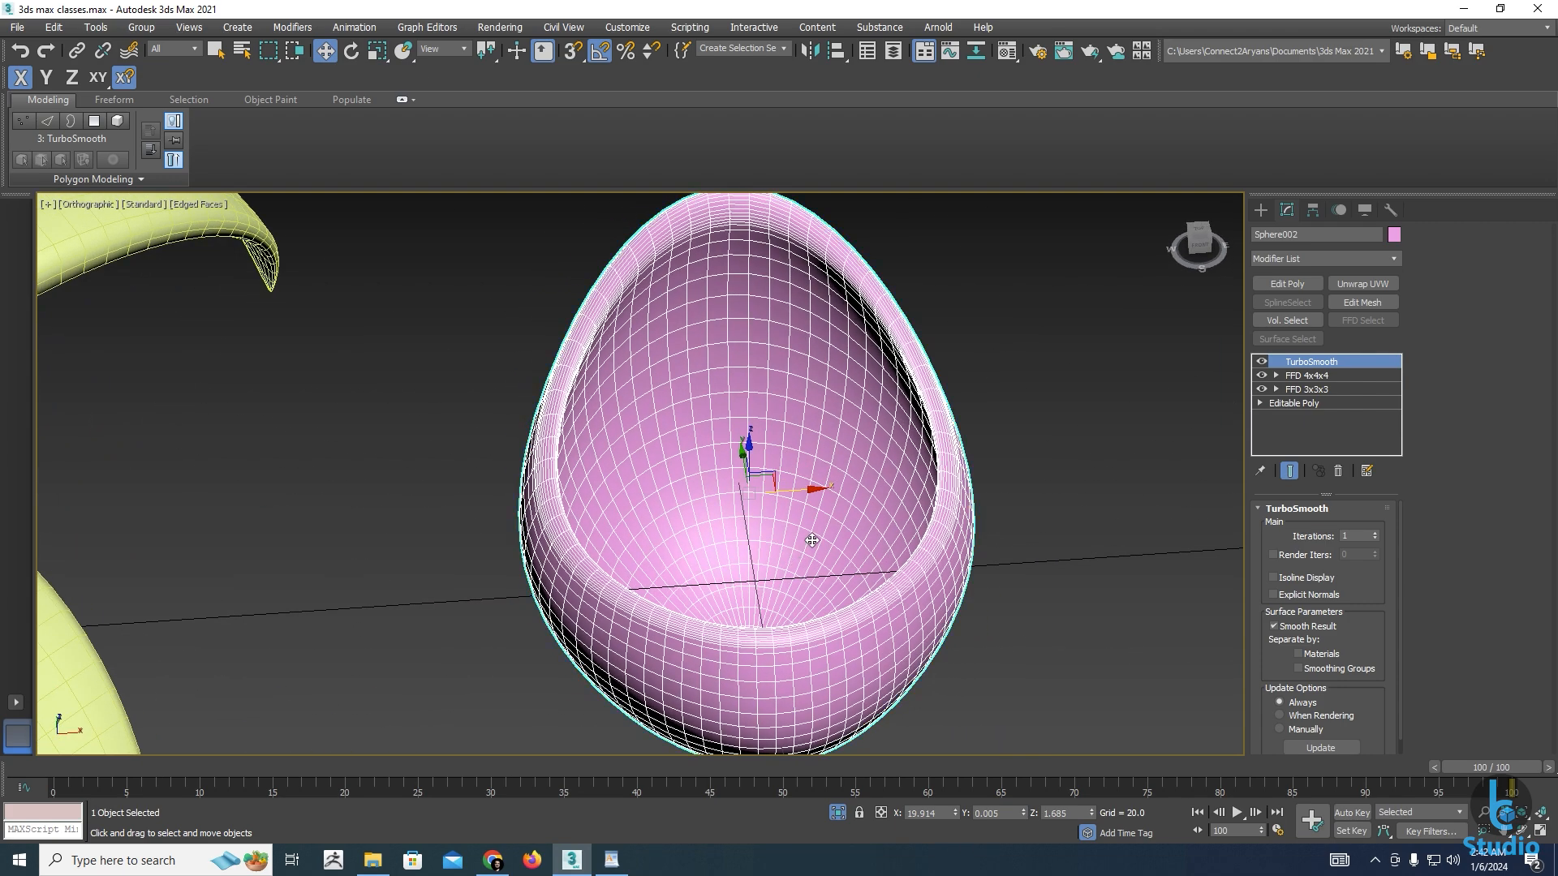
alt+middle_drag(935, 506, 934, 526)
Create a sphere of about 2.82 radius in the Top view, centred inside the egg-shaped chair
click(1260, 210)
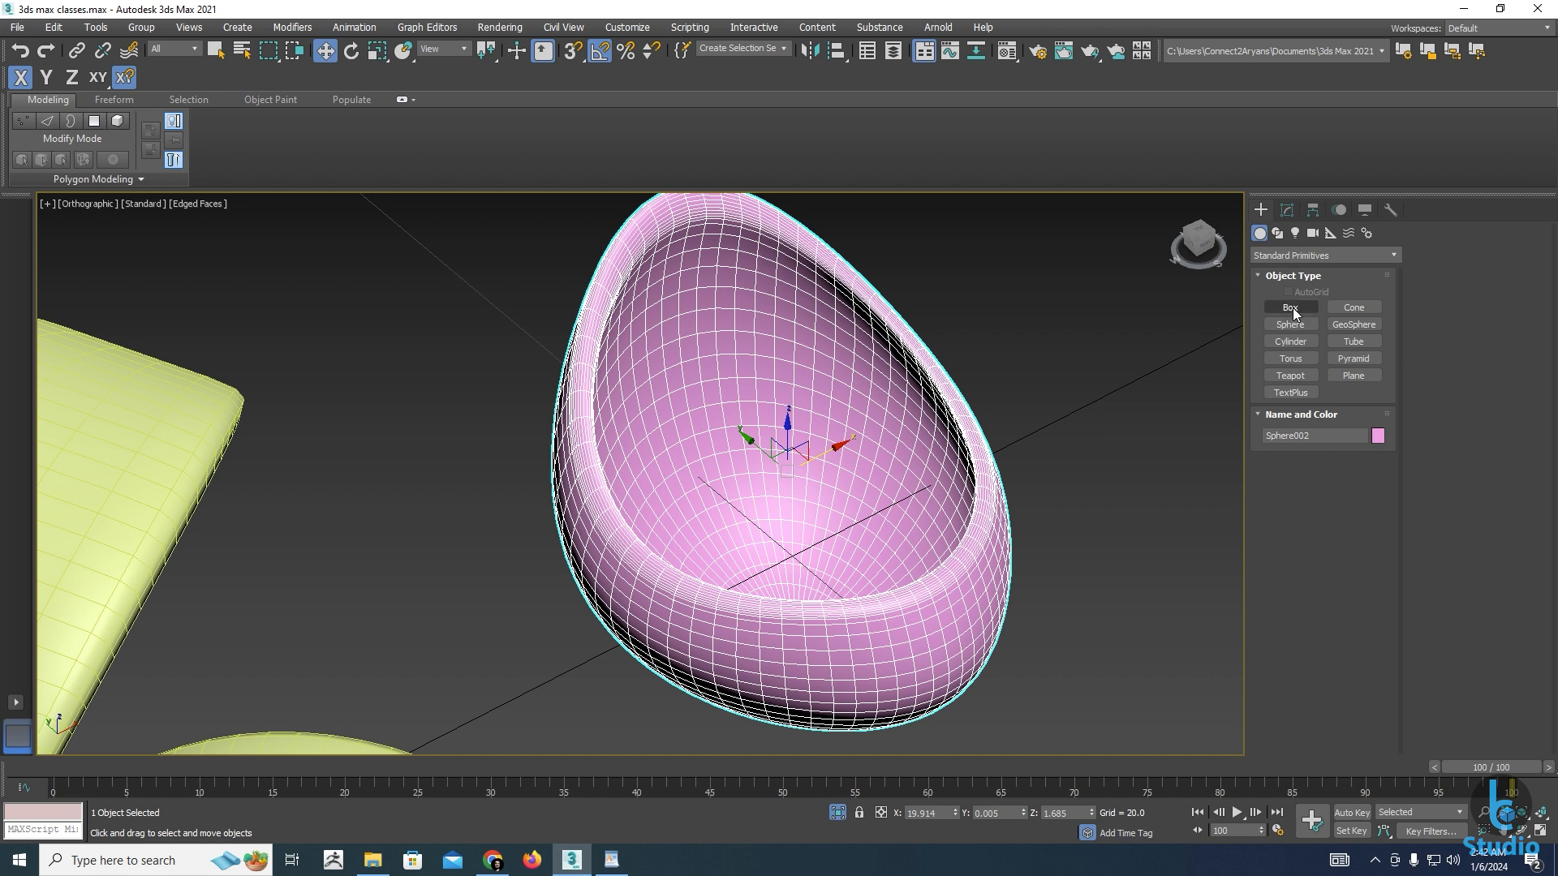
click(1290, 324)
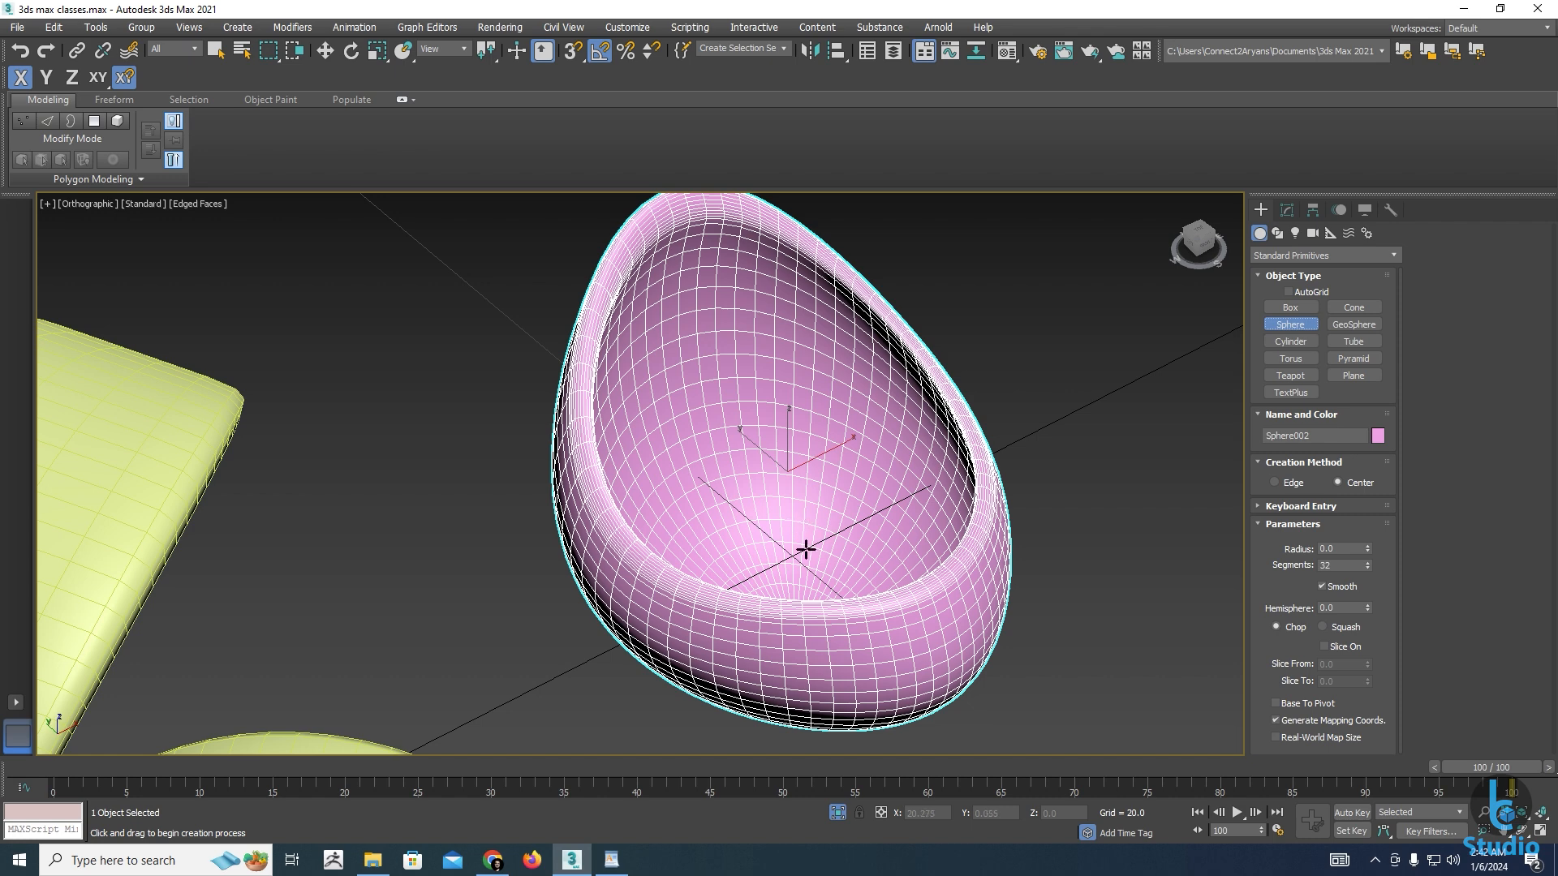
key(t)
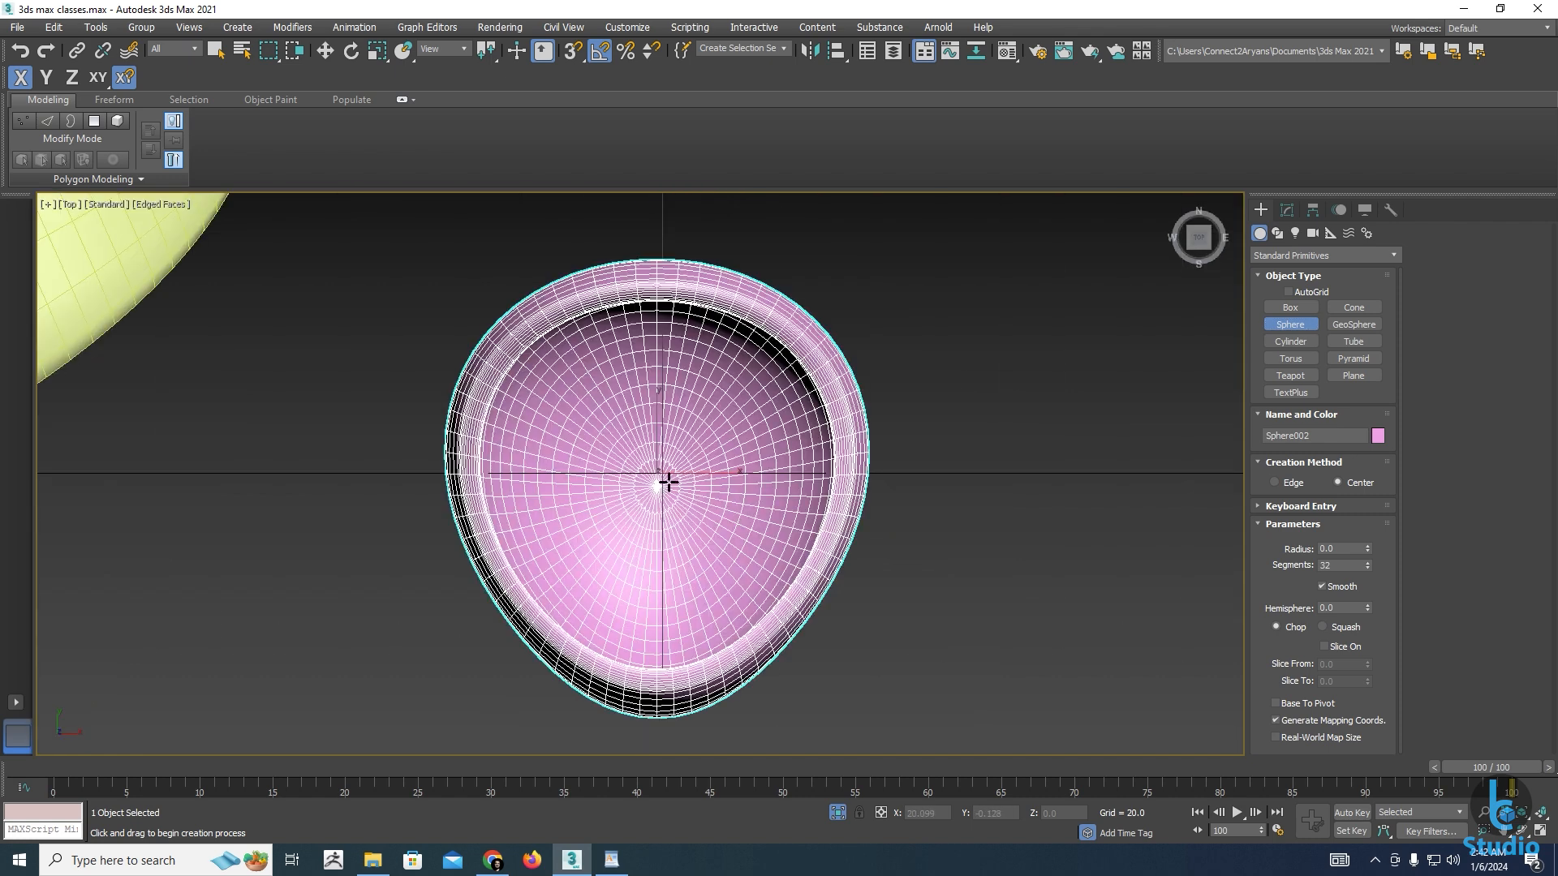
drag(658, 485, 781, 615)
key(w)
scroll(716, 582, down, 4)
alt+middle_drag(715, 582, 497, 535)
scroll(684, 490, up, 4)
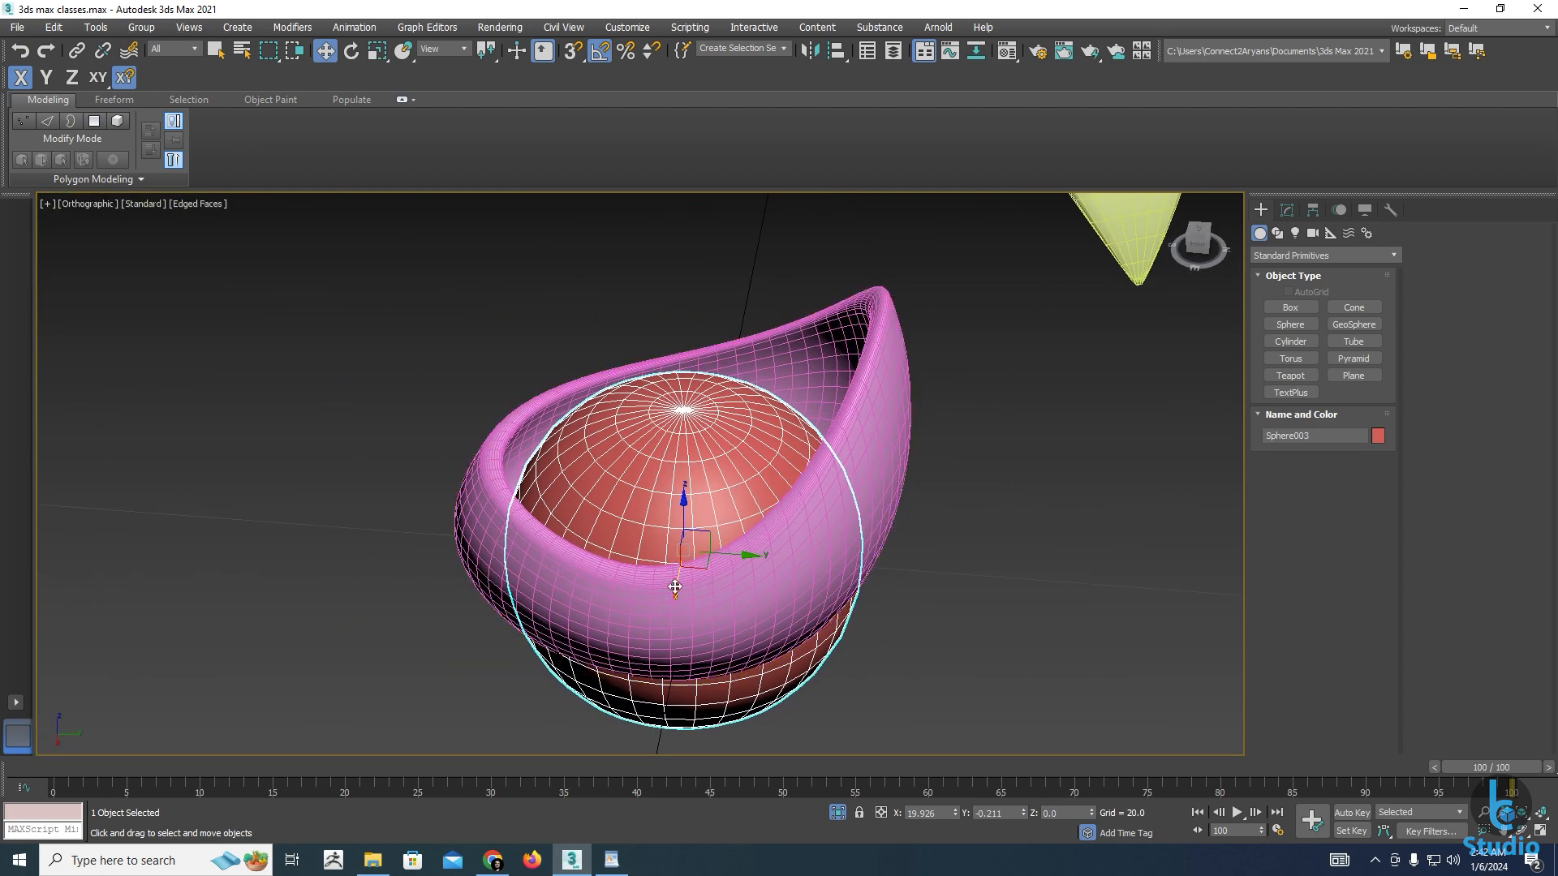
click(1196, 242)
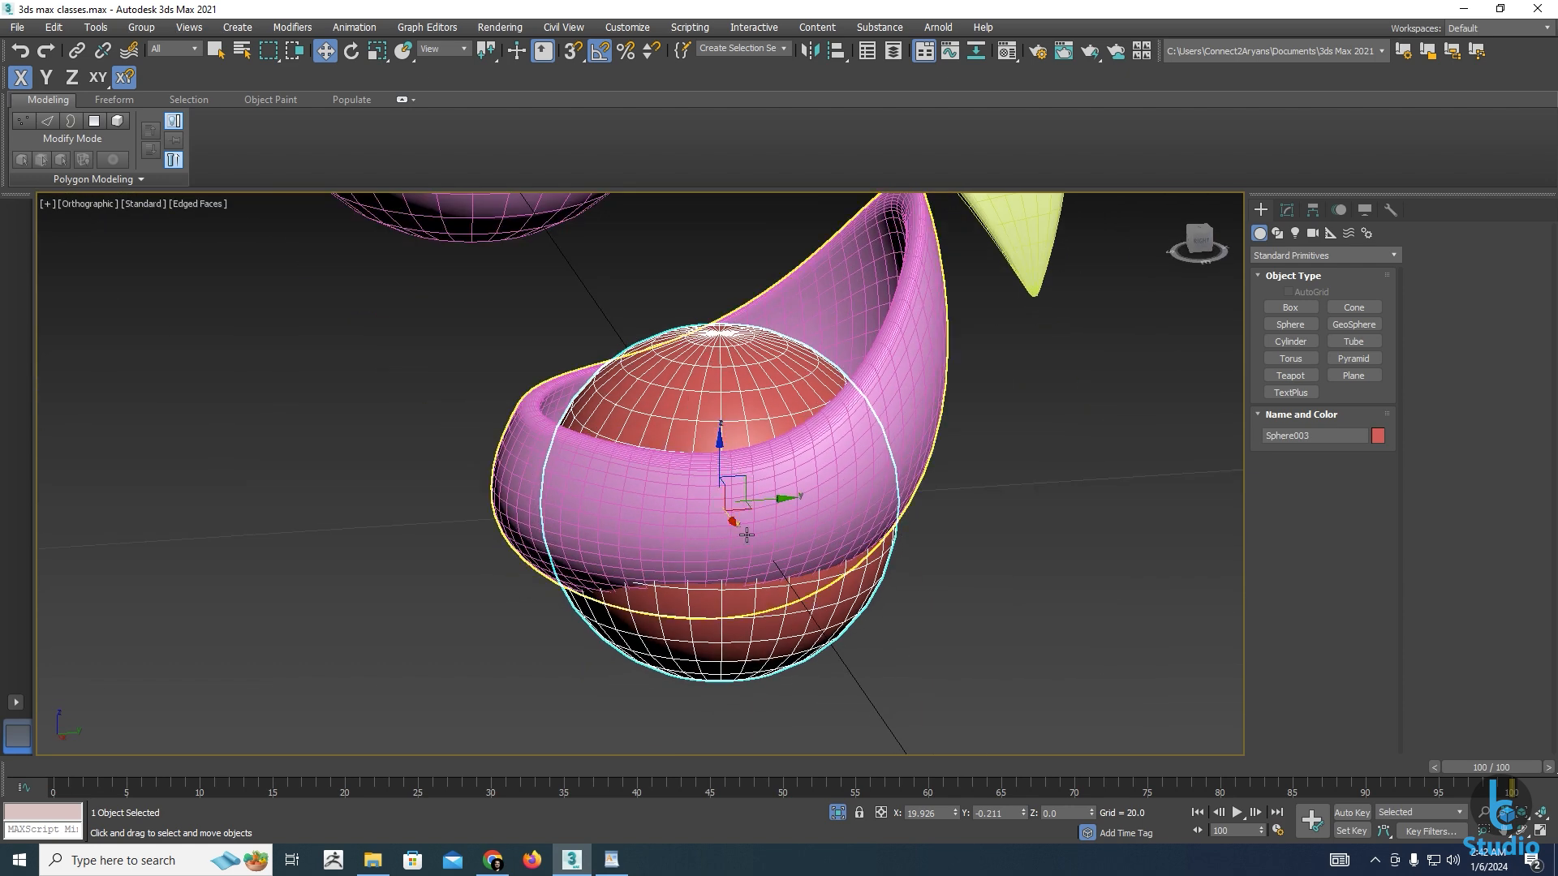
Flatten the sphere vertically into a cushion and raise it inside the chair to about Z 0.717
click(1286, 209)
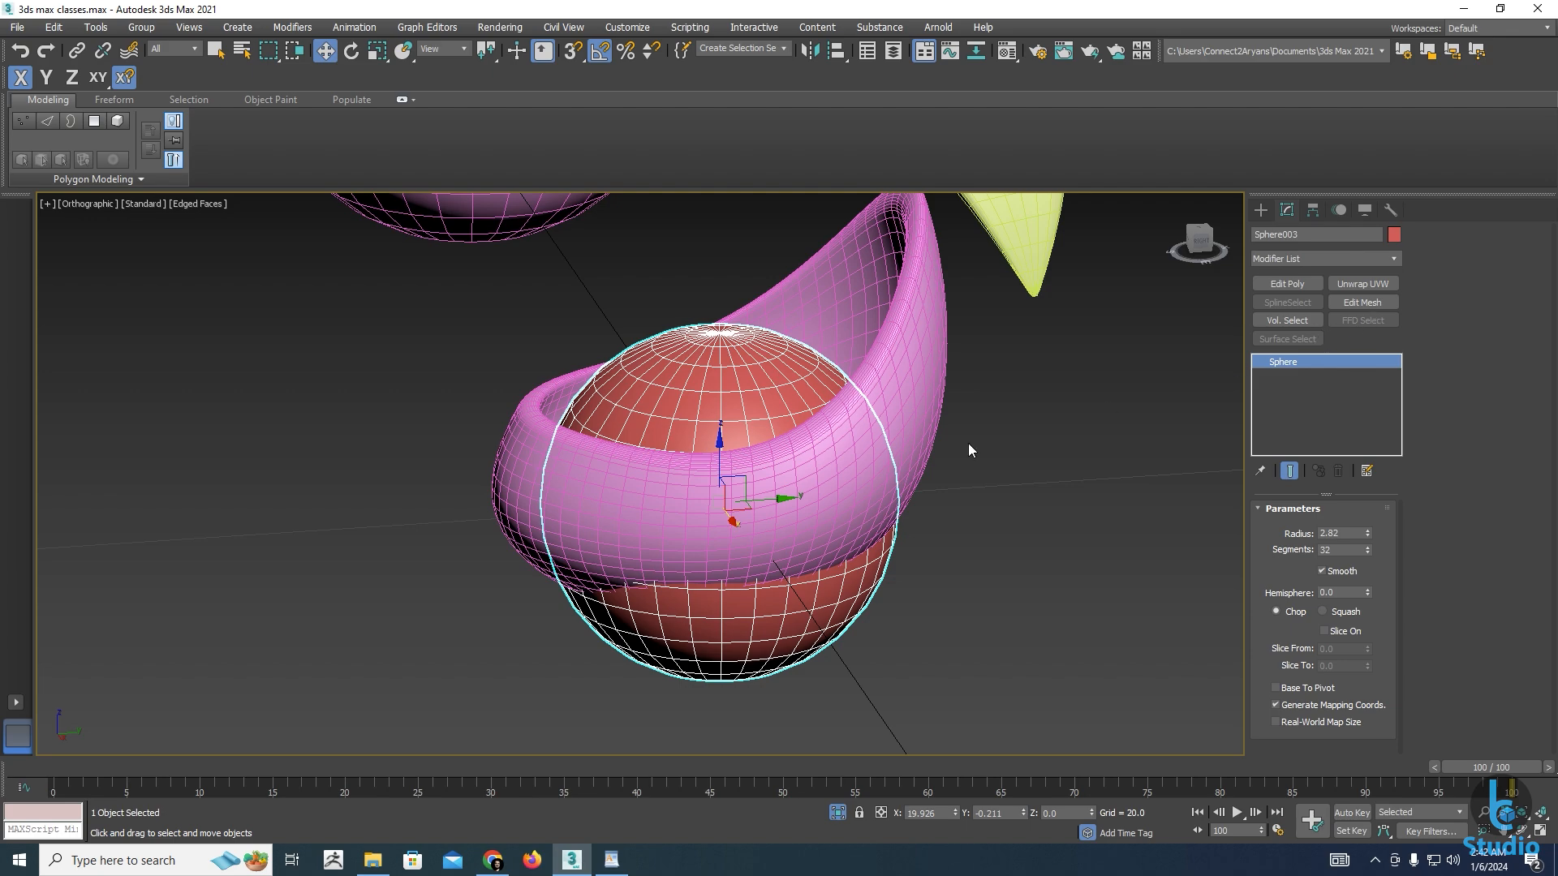
key(r)
drag(722, 440, 722, 479)
key(w)
mouse_move(725, 480)
alt+middle_down()
mouse_move(811, 525)
mouse_move(676, 428)
mouse_move(737, 503)
mouse_move(701, 471)
alt+middle_up()
drag(718, 457, 718, 444)
alt+middle_drag(718, 445, 726, 505)
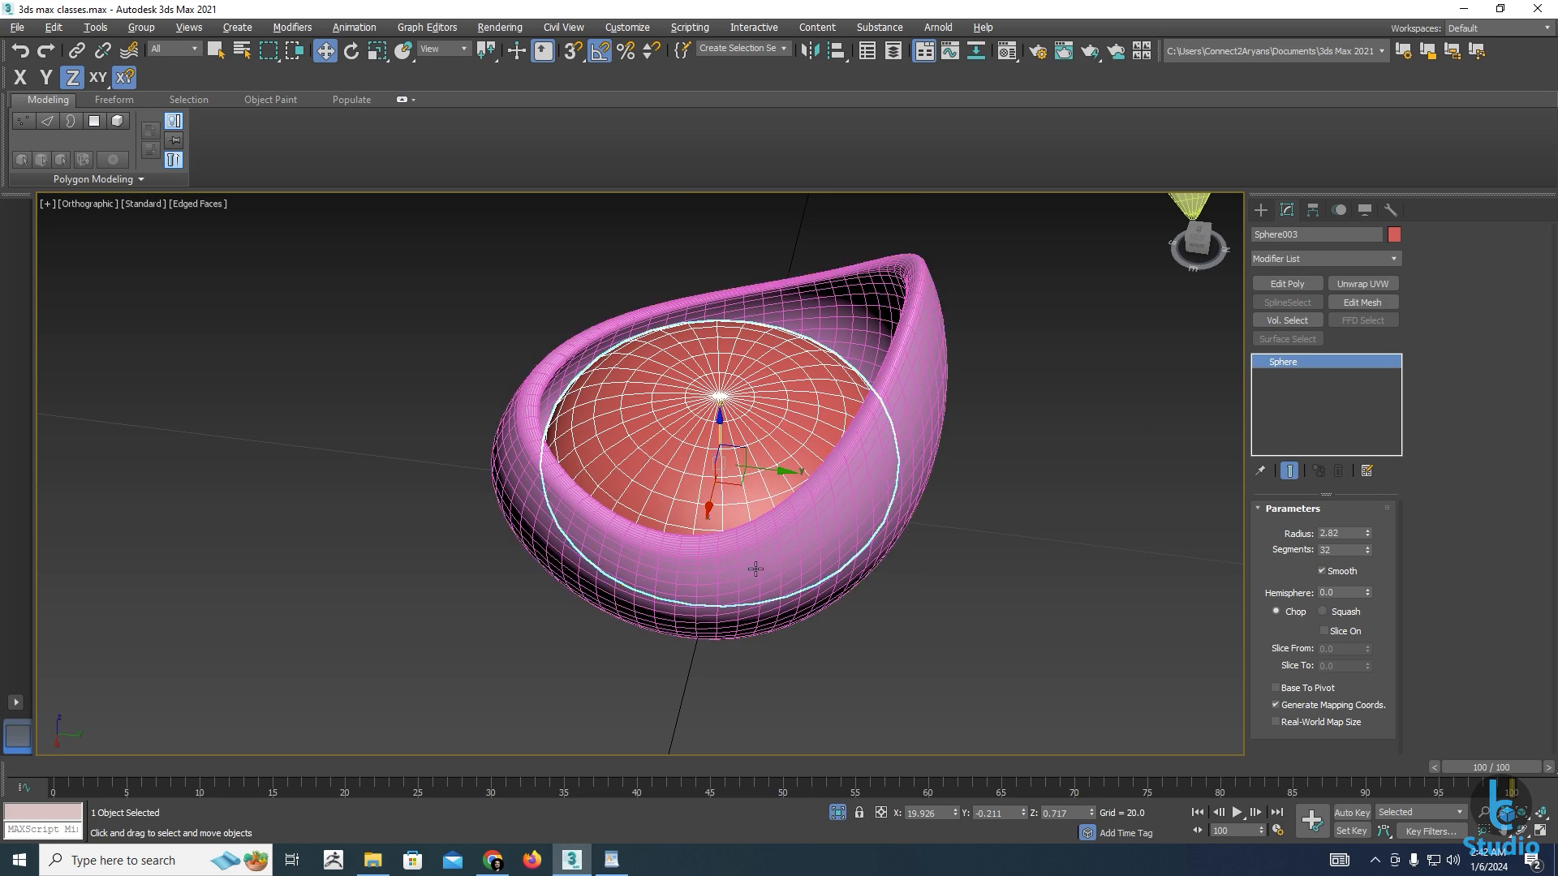
Add an FFD 3x3x3 modifier to the flattened sphere and start editing its control points
alt+middle_drag(756, 570, 844, 616)
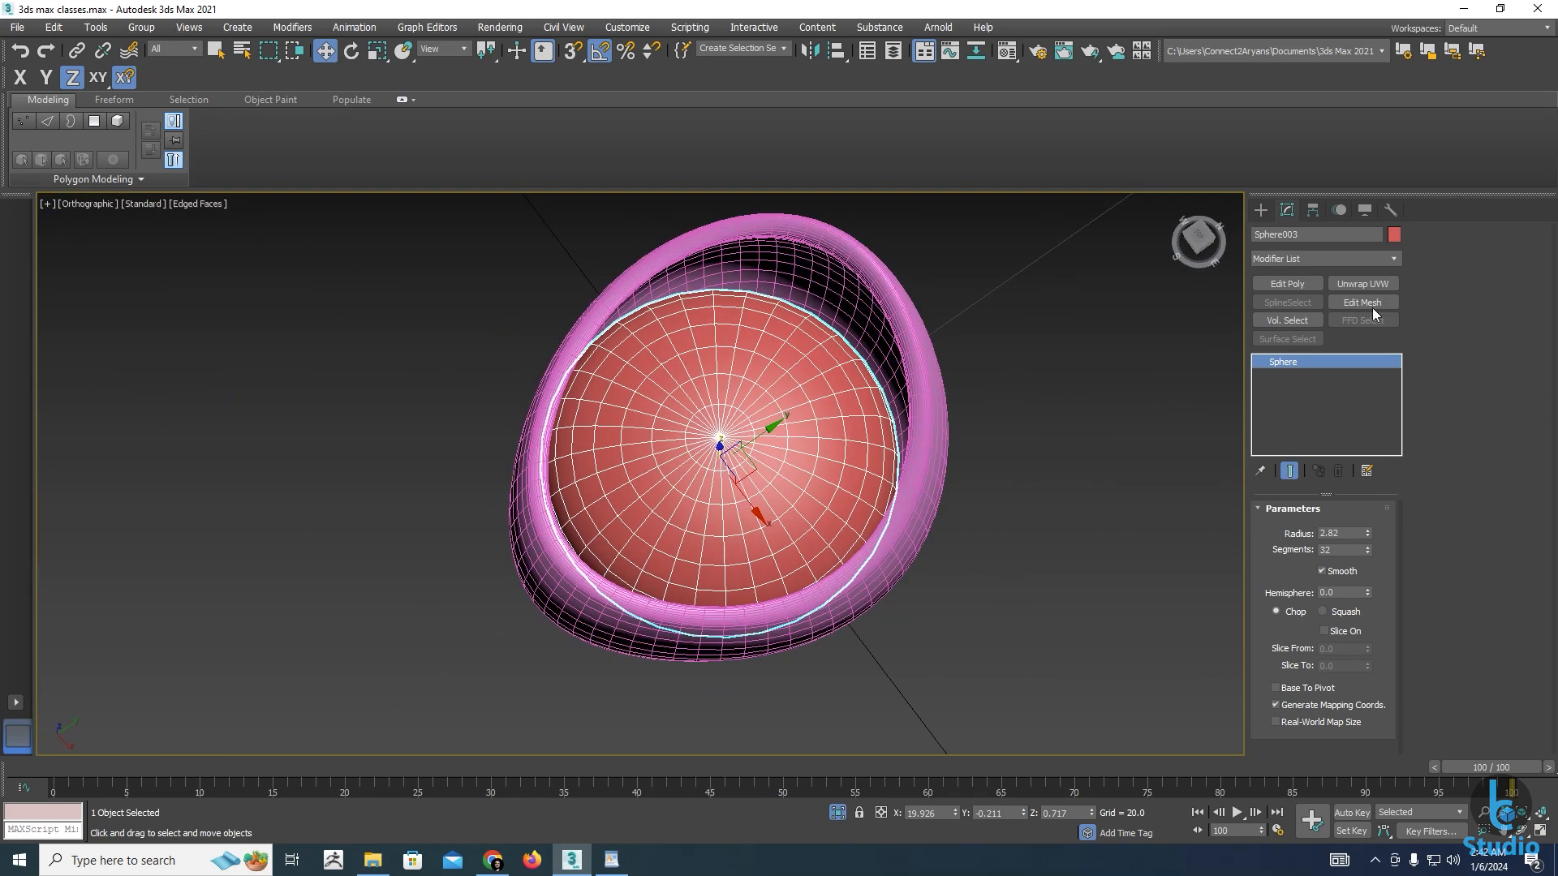
click(1390, 260)
key(f)
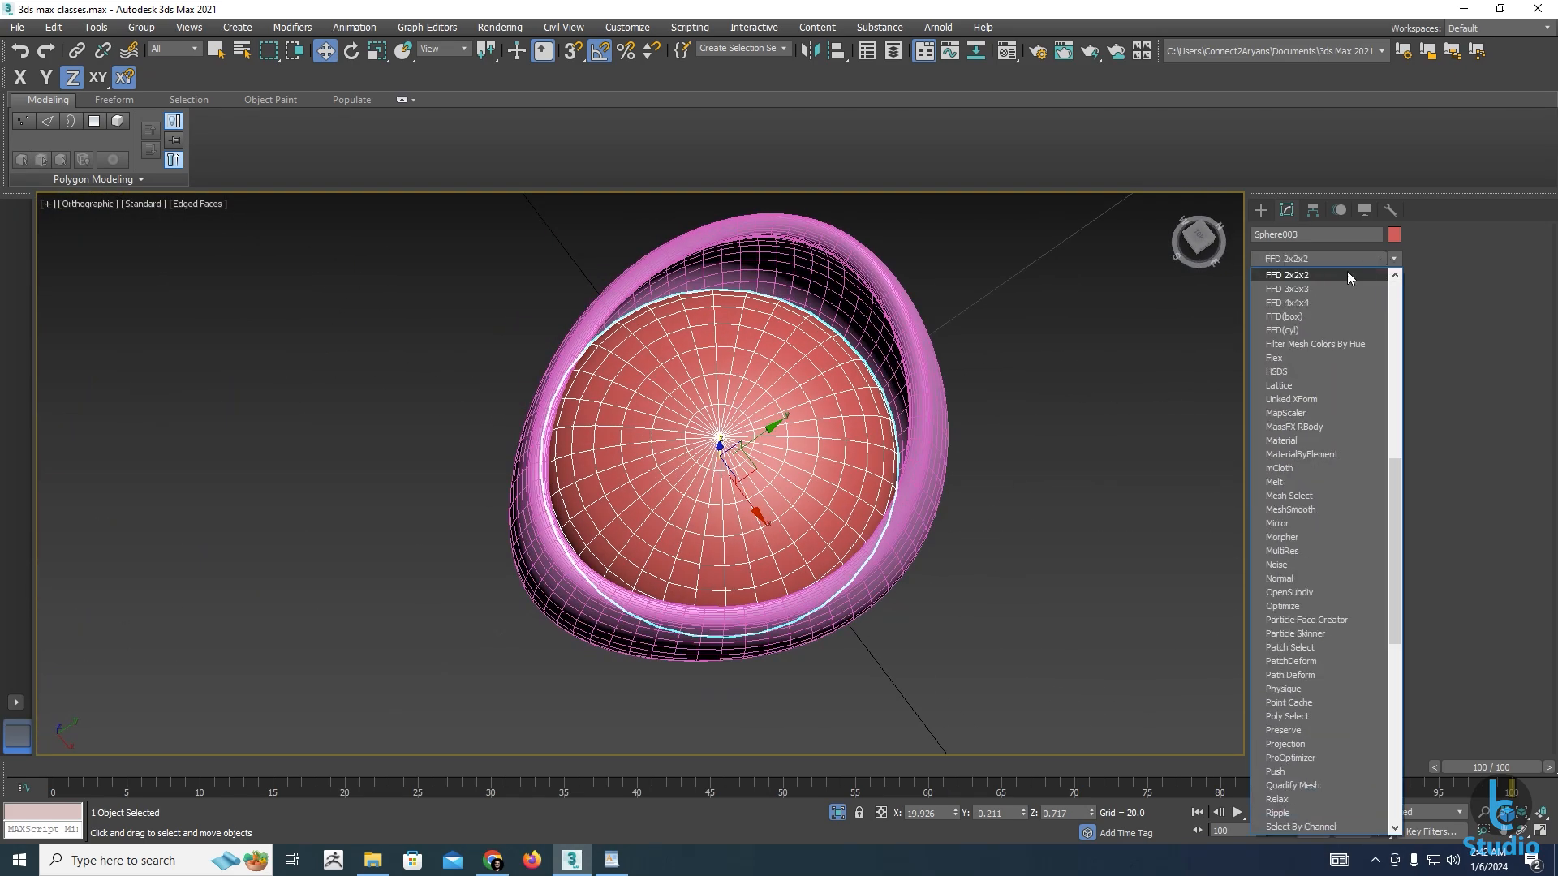
click(1307, 289)
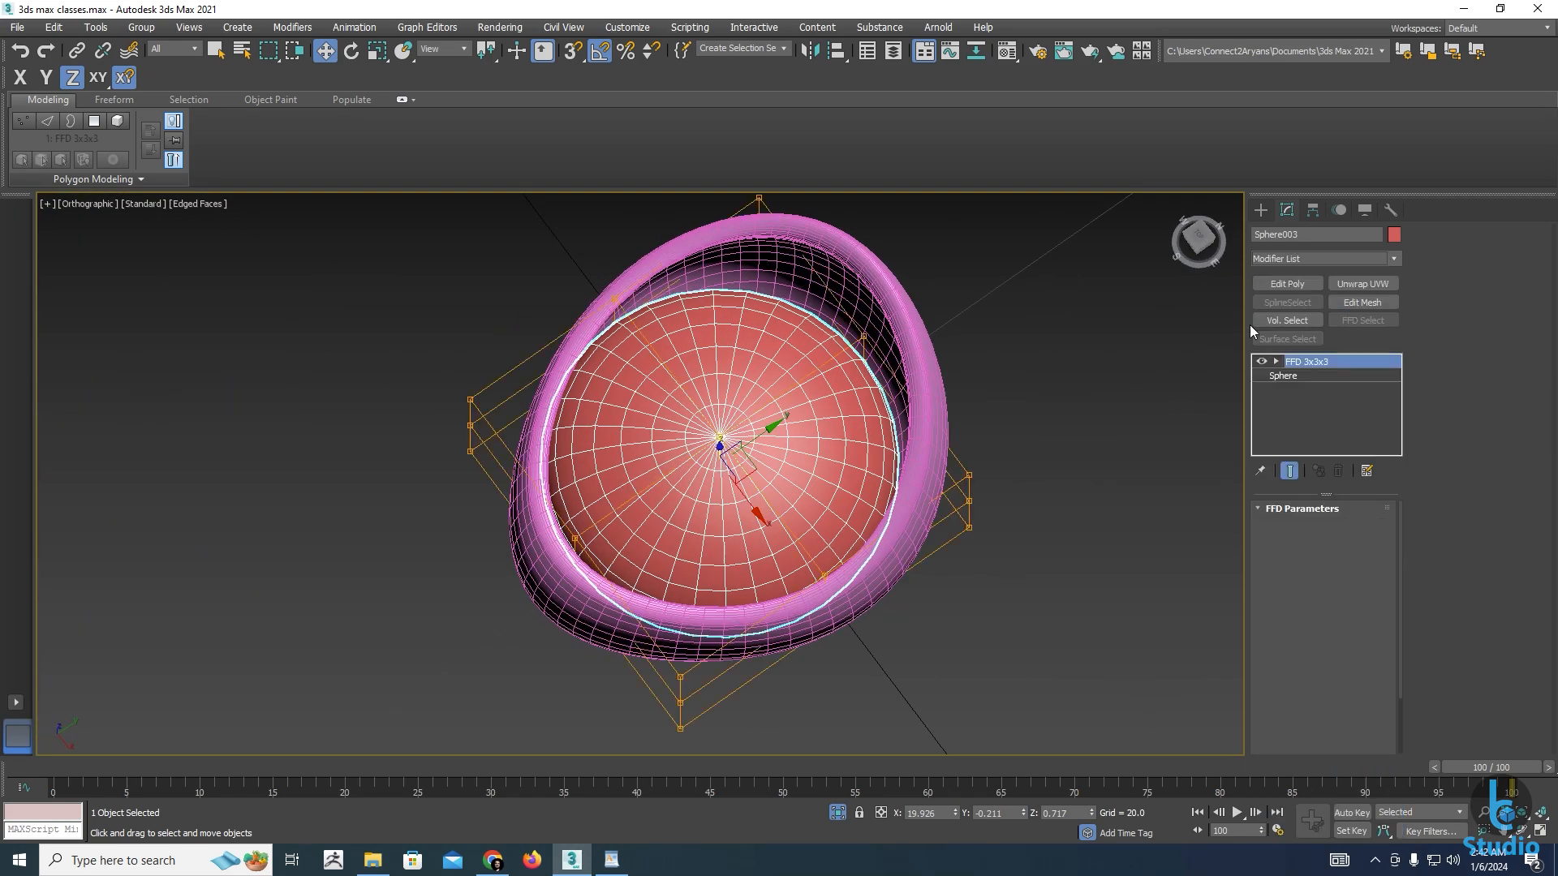
click(1273, 361)
click(1314, 376)
Select the cushion lattice's middle back column of control points and pull it outward along Y toward the chair's back
drag(951, 304, 826, 416)
alt+middle_drag(842, 430, 824, 421)
key(t)
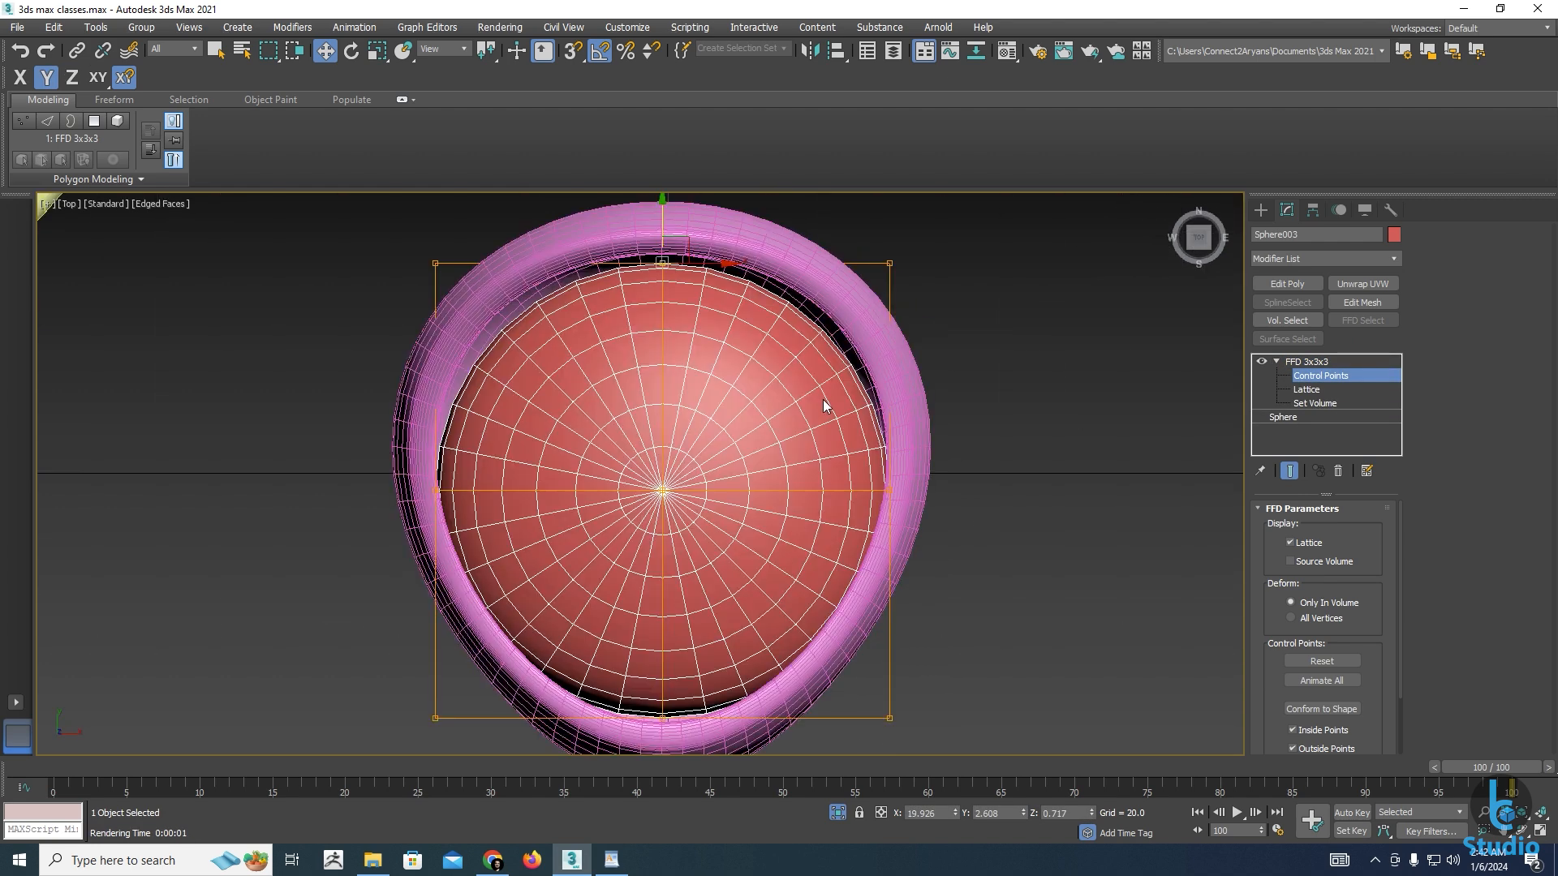
scroll(823, 399, down, 2)
alt+middle_drag(728, 373, 758, 445)
drag(764, 451, 855, 410)
alt+middle_drag(722, 459, 776, 505)
drag(818, 412, 785, 433)
Select both back corner columns of the cushion lattice and move them along Y to about 3.024
alt+middle_drag(772, 587, 792, 531)
drag(922, 394, 815, 563)
alt+middle_drag(819, 566, 719, 582)
drag(902, 435, 905, 438)
alt+middle_drag(910, 502, 920, 559)
middle_drag(845, 286, 813, 579)
alt+middle_drag(887, 427, 891, 471)
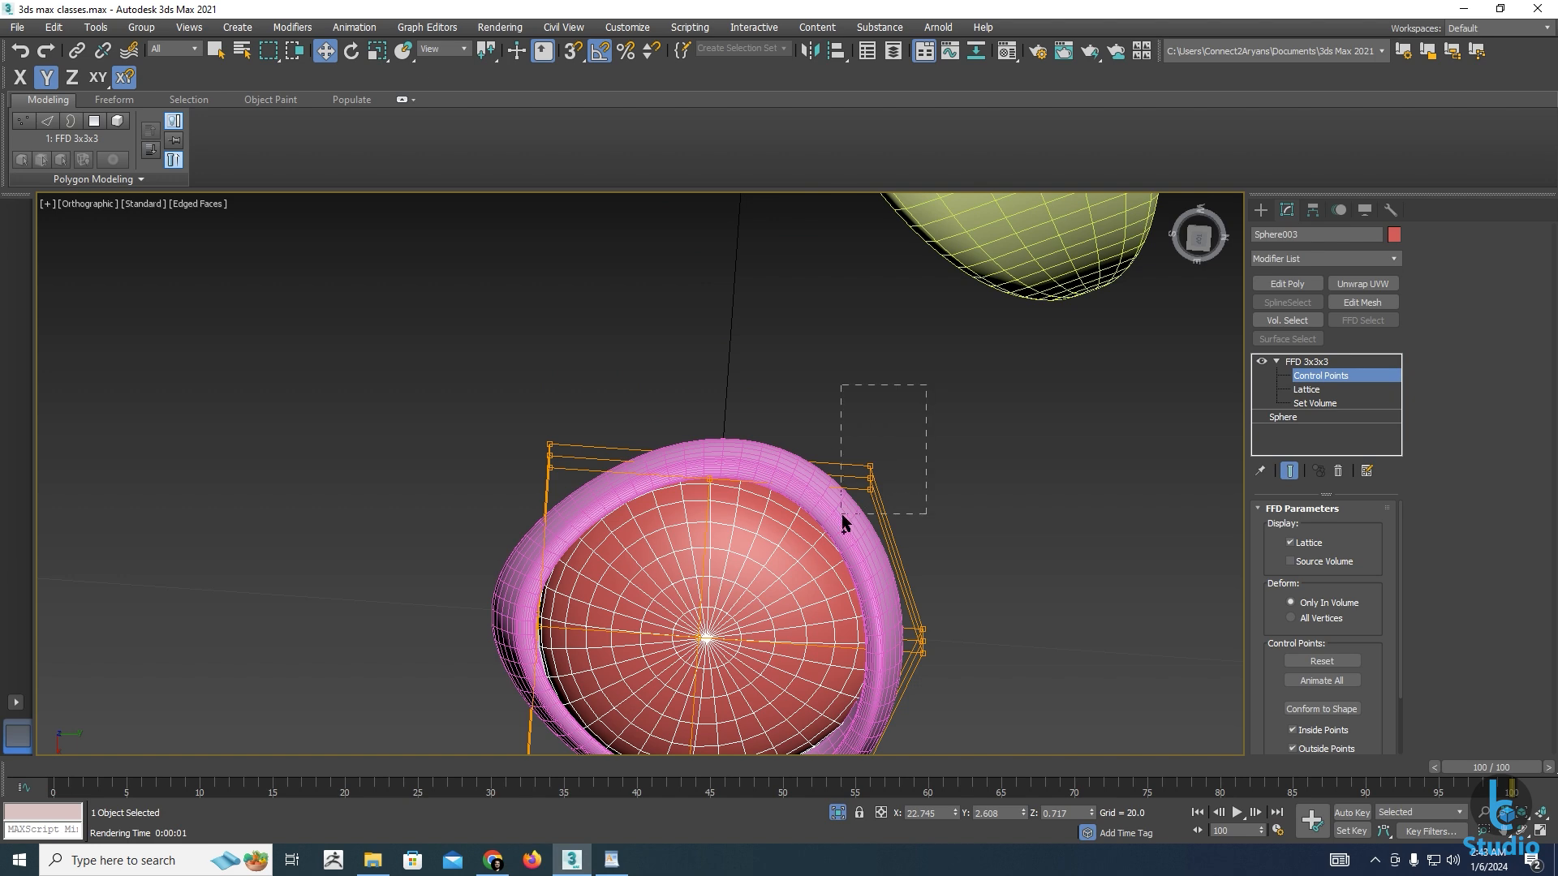
drag(843, 517, 841, 519)
alt+middle_drag(840, 519, 920, 470)
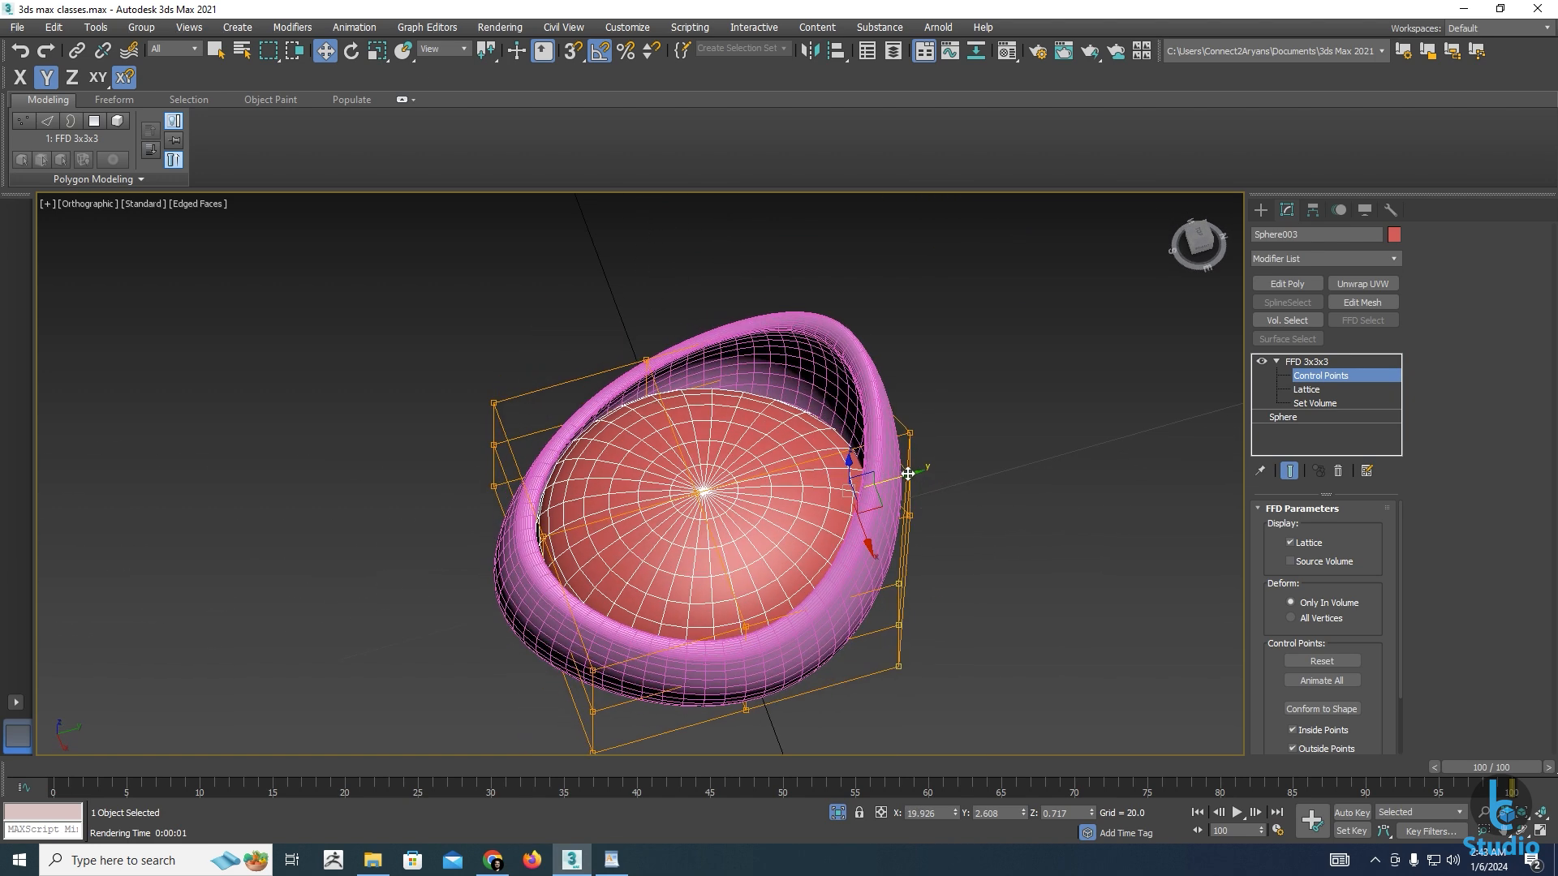
mouse_move(908, 474)
mouse_down()
mouse_move(942, 455)
mouse_move(927, 464)
mouse_up()
Lower the top centre control point of the cushion lattice to about Z 0.89 to hollow the seat
alt+middle_drag(927, 464, 693, 435)
scroll(694, 444, up, 6)
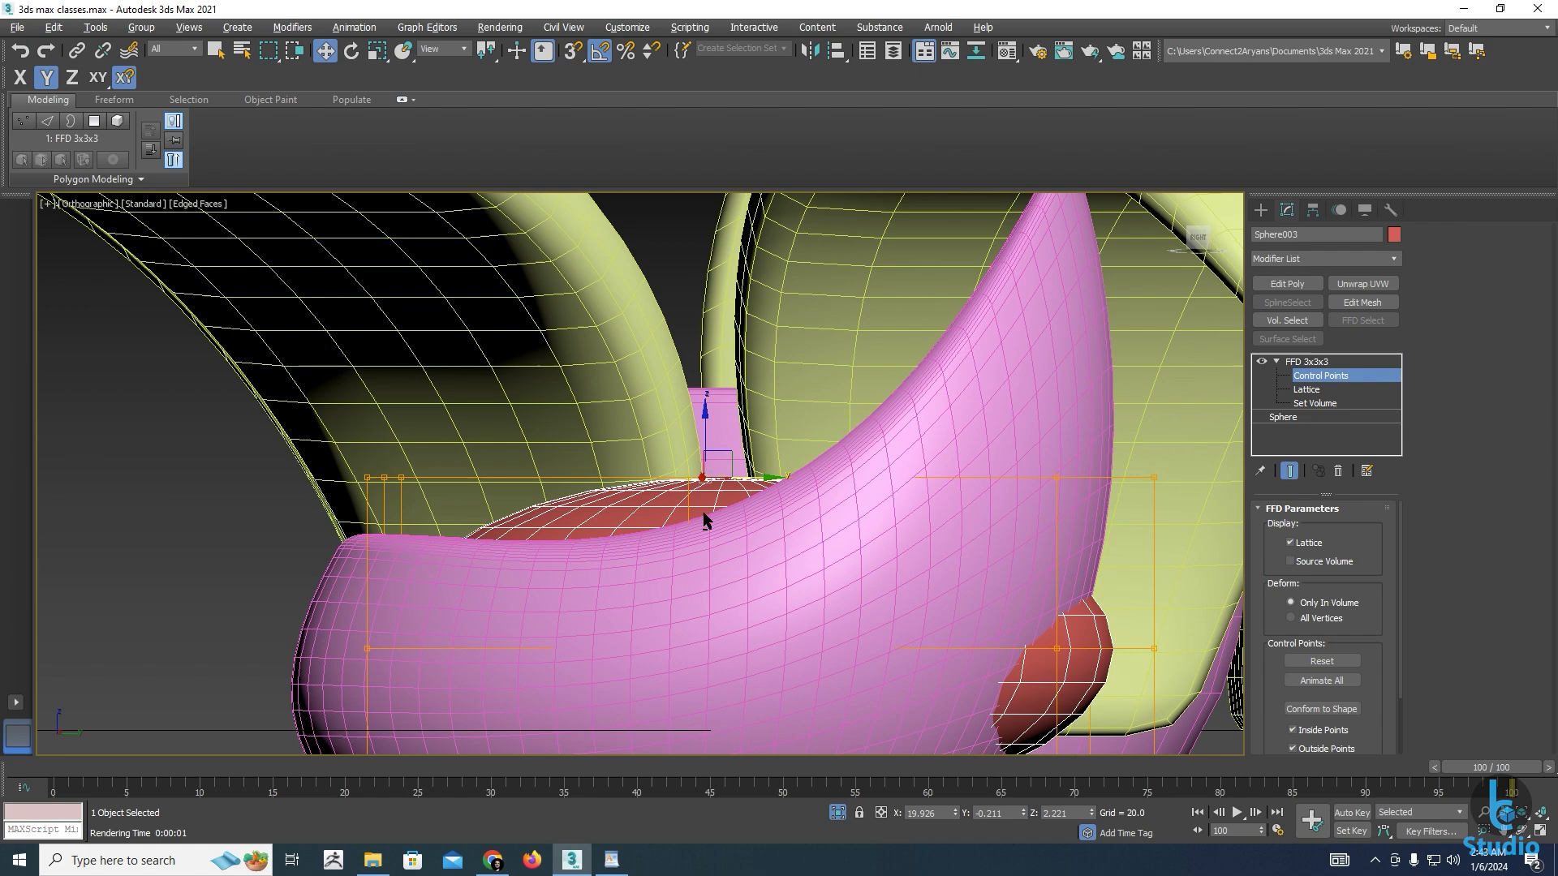
alt+middle_drag(703, 514, 709, 436)
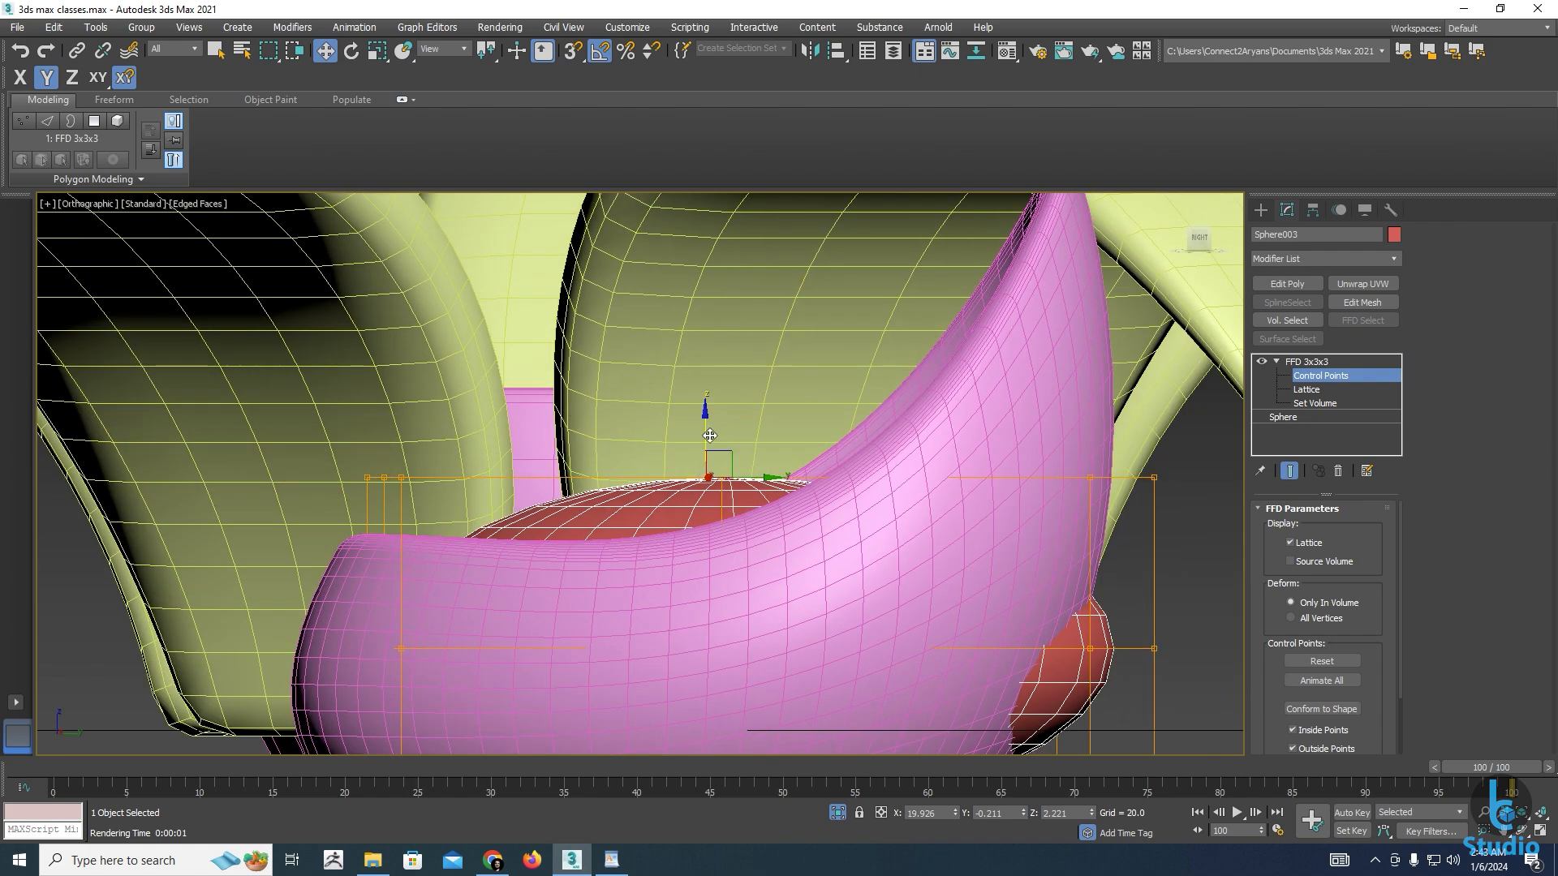
drag(704, 430, 682, 582)
alt+middle_drag(631, 480, 681, 458)
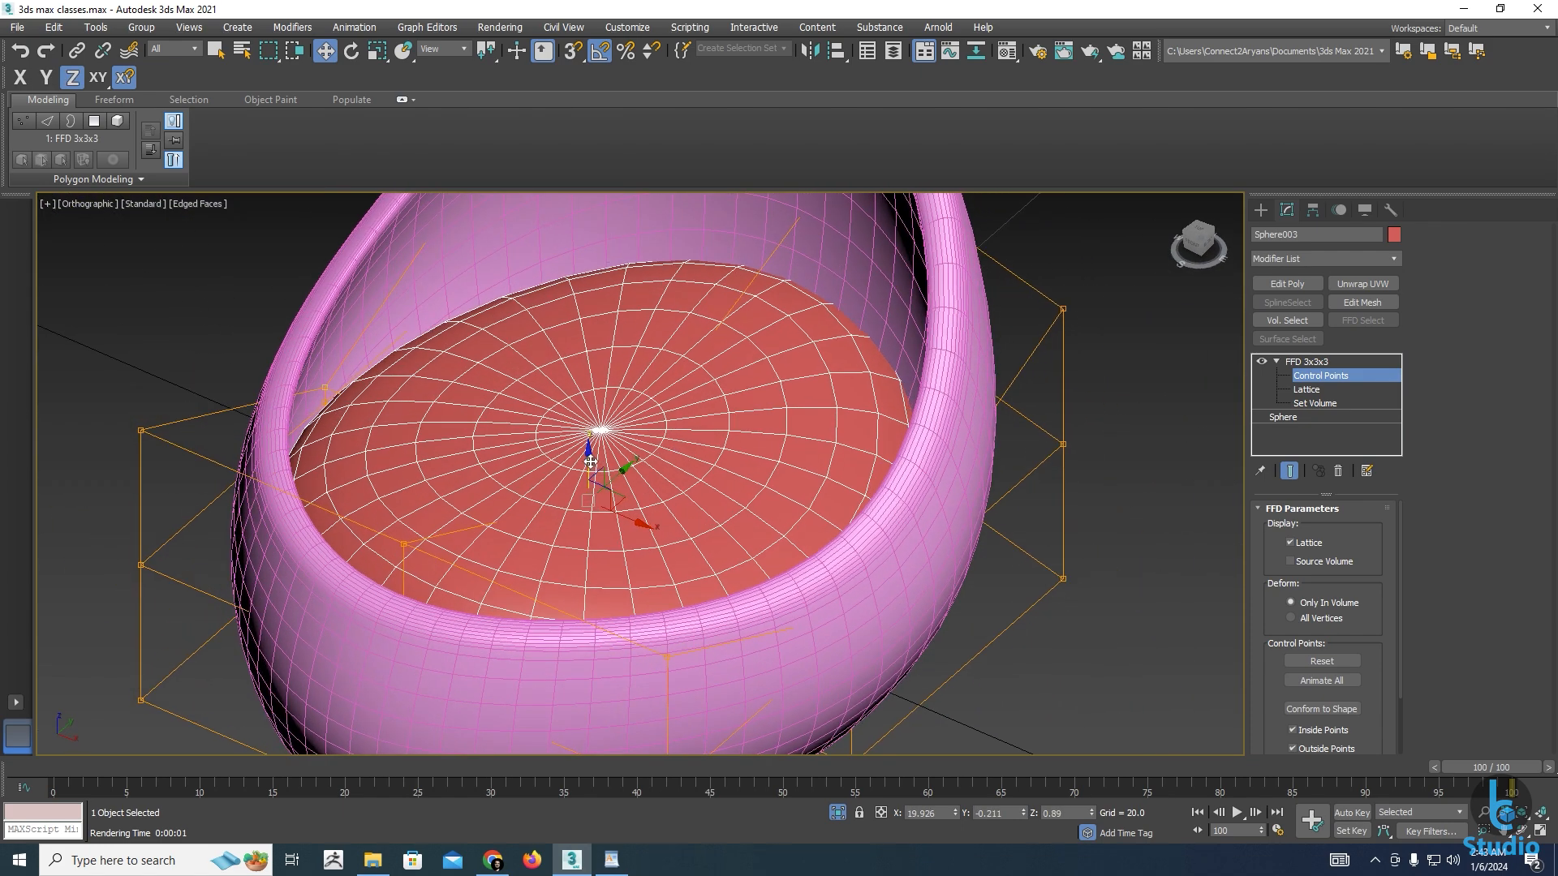
drag(590, 462, 591, 466)
alt+middle_drag(590, 468, 567, 517)
Move the middle back column of the cushion lattice along Y to about 2.745
click(631, 471)
drag(584, 492, 653, 466)
alt+middle_drag(743, 542, 681, 425)
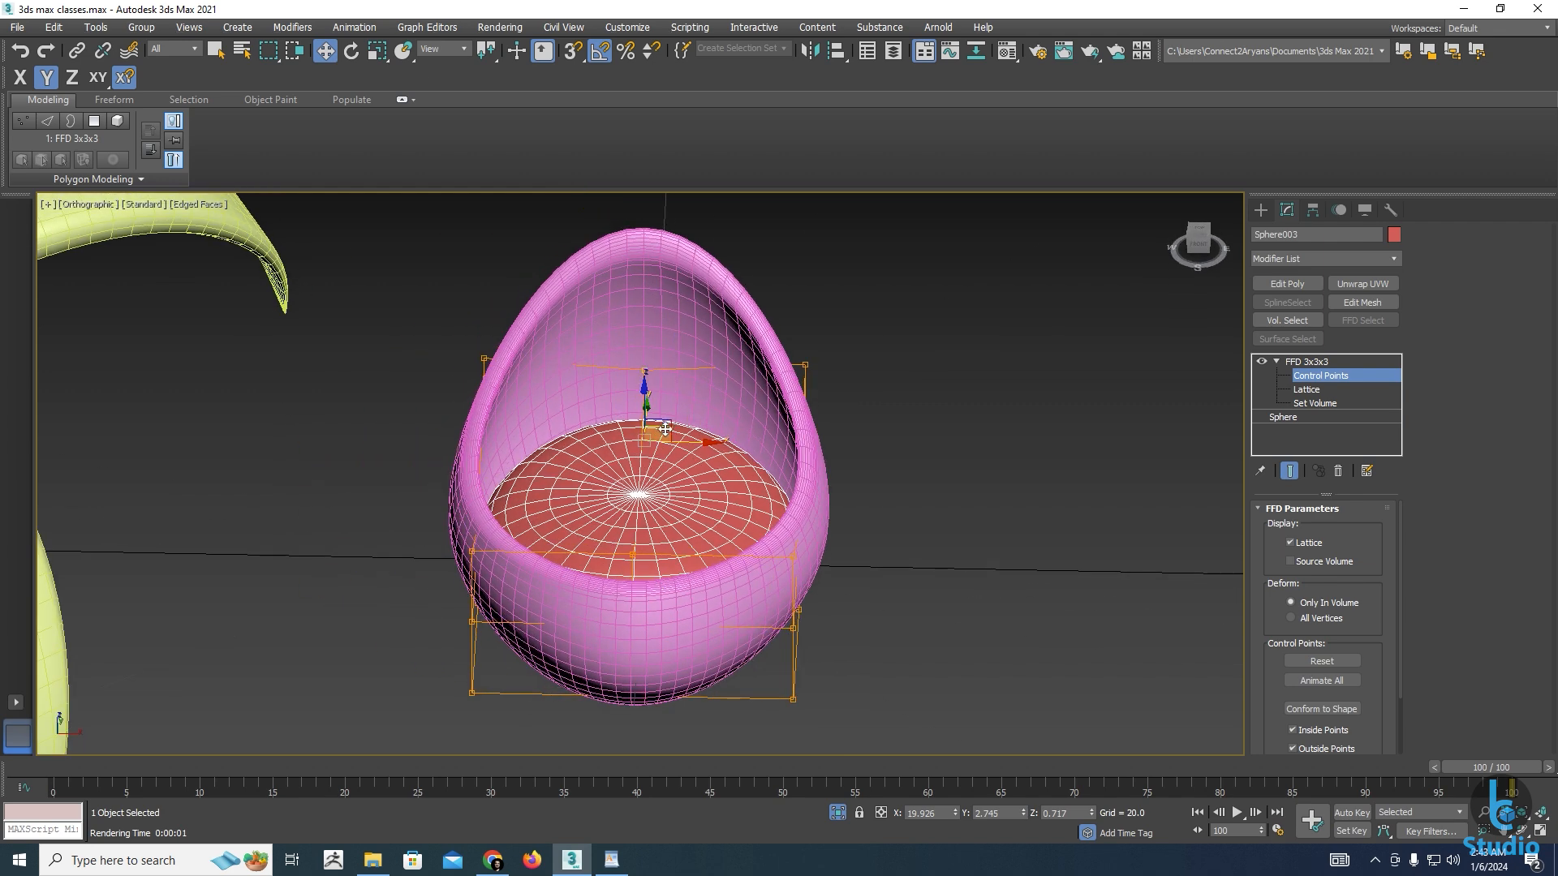
alt+middle_drag(674, 478, 720, 458)
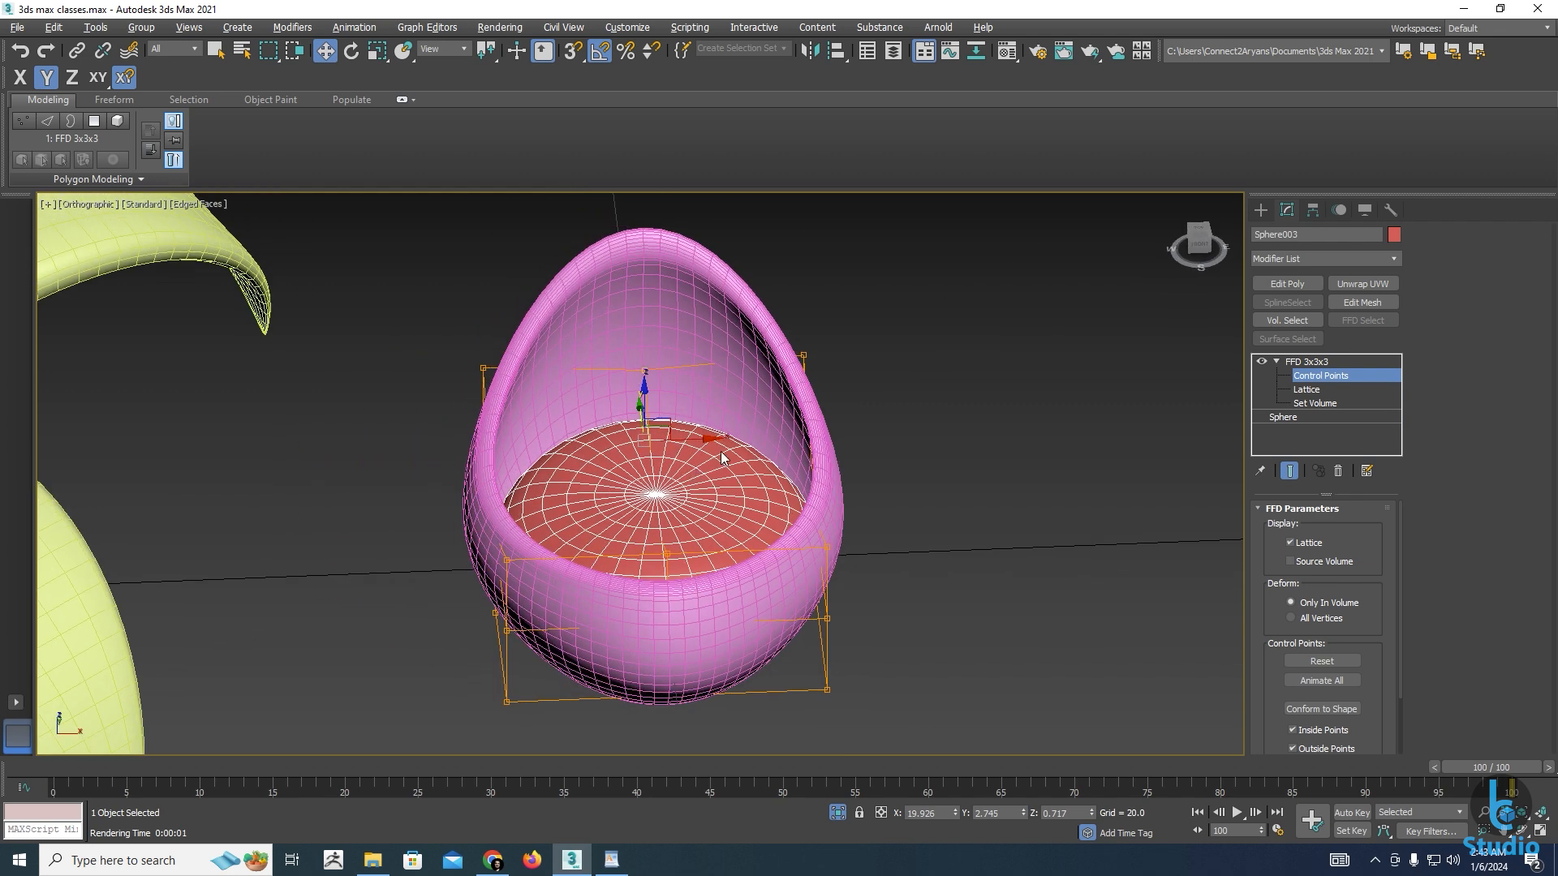
Select the upper back control points of the cushion lattice and raise them to about Z 3.538
click(800, 355)
alt+middle_drag(800, 355, 646, 353)
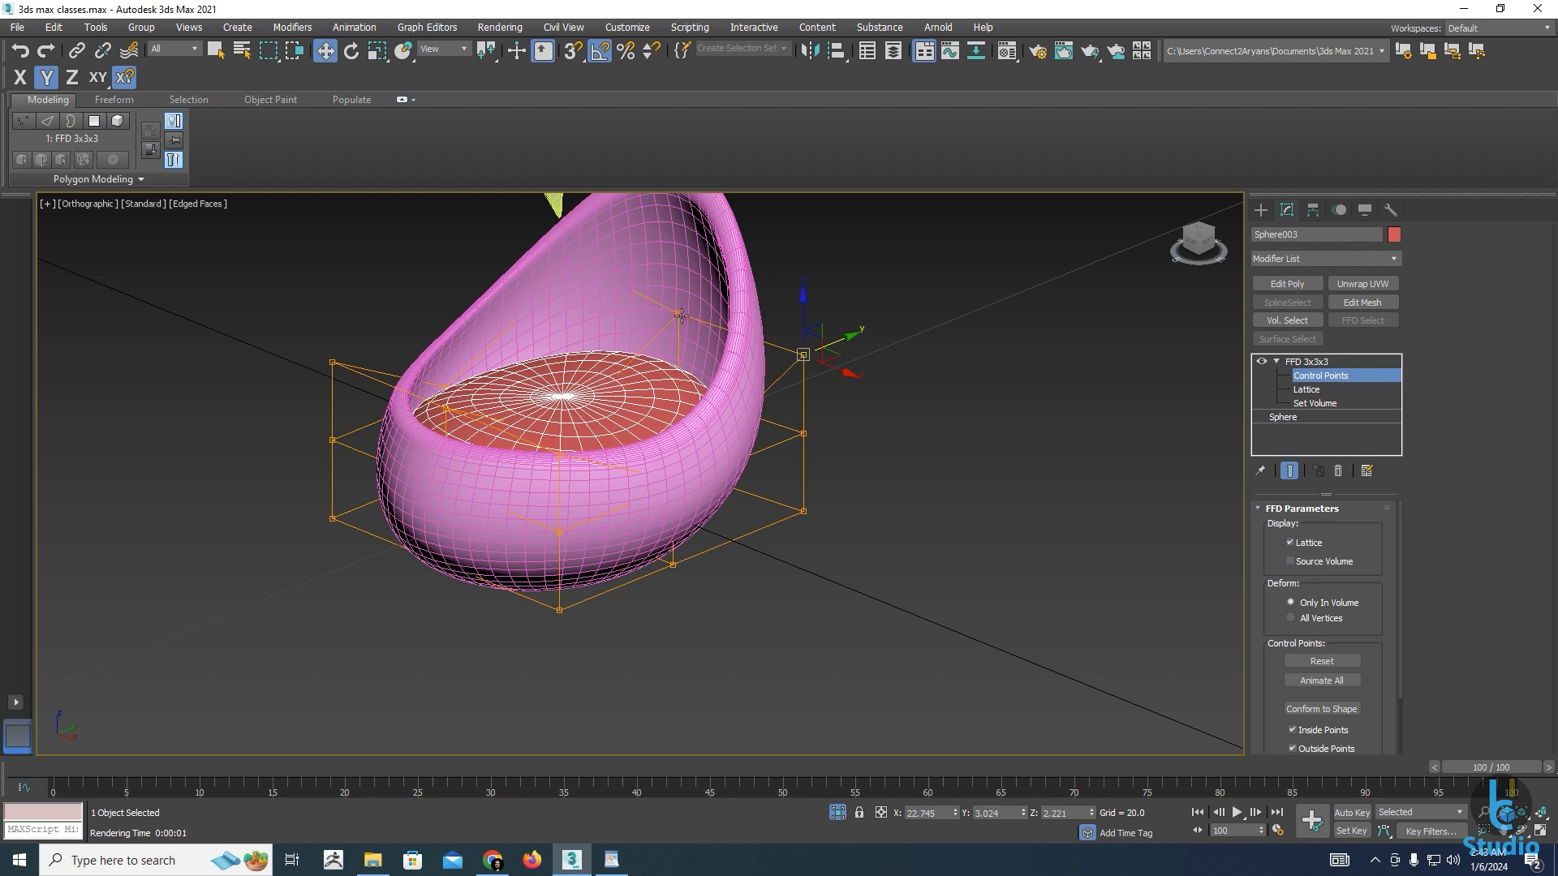
alt+middle_drag(542, 309, 572, 437)
key(F3)
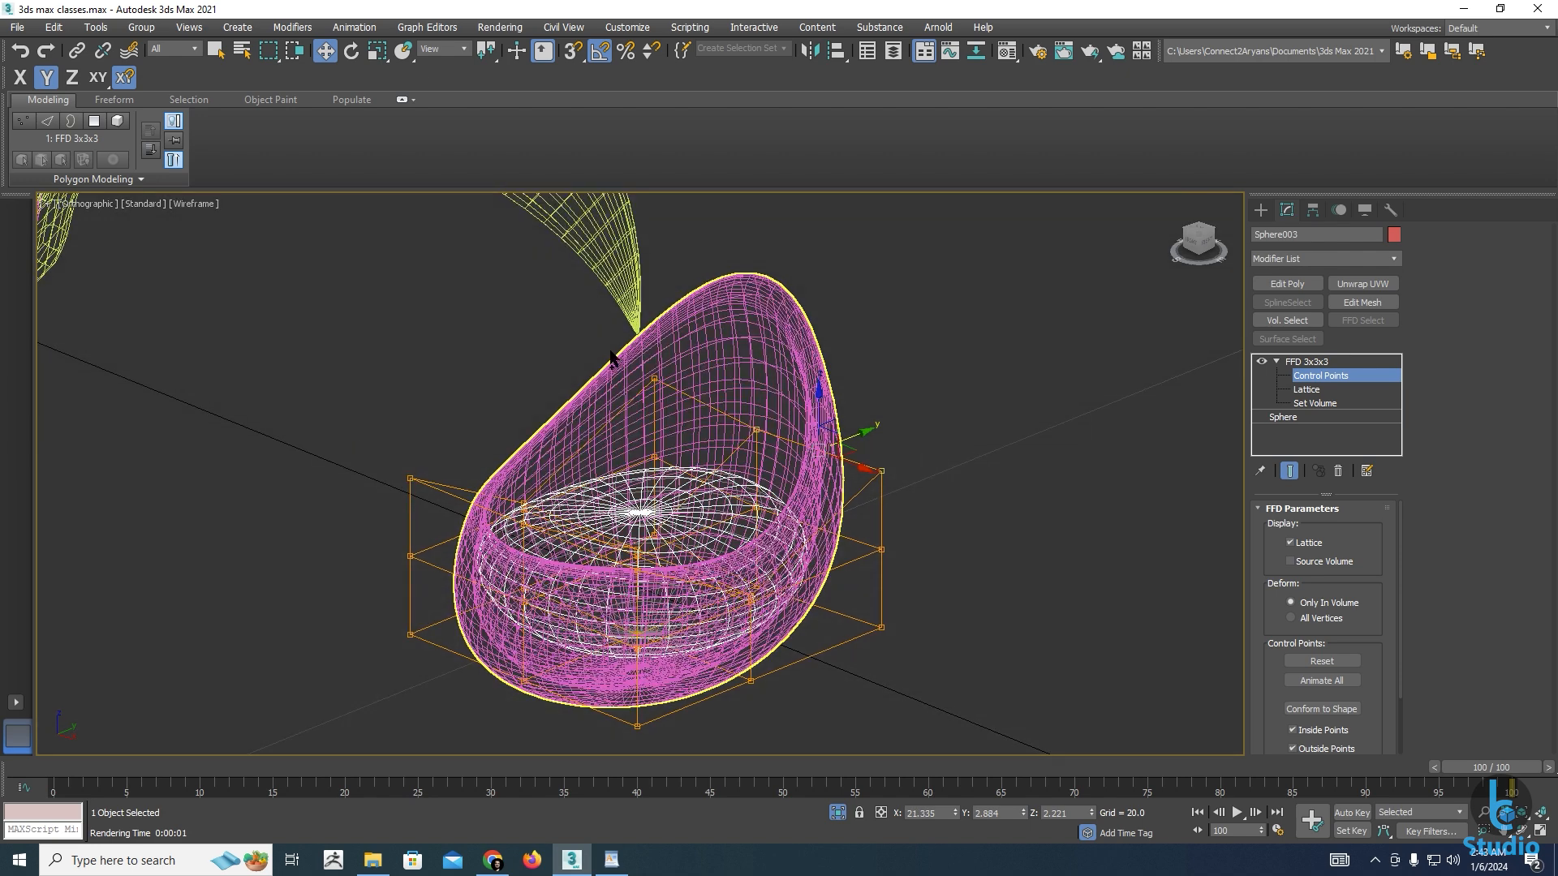
ctrl+drag(611, 351, 675, 405)
key(F3)
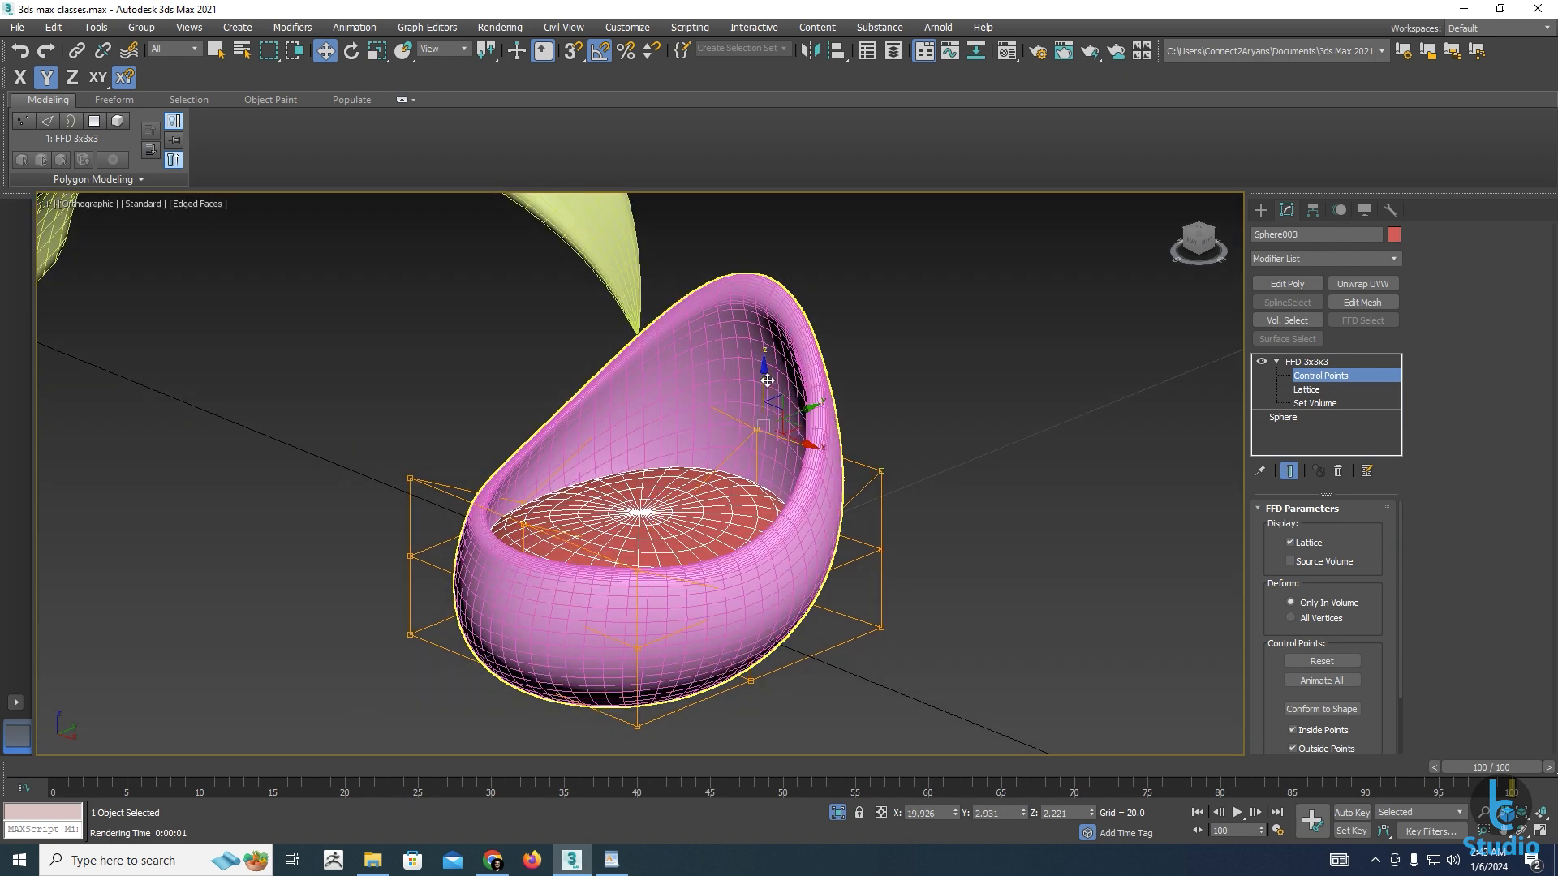
drag(763, 380, 795, 310)
alt+middle_drag(803, 339, 854, 492)
scroll(853, 492, down, 5)
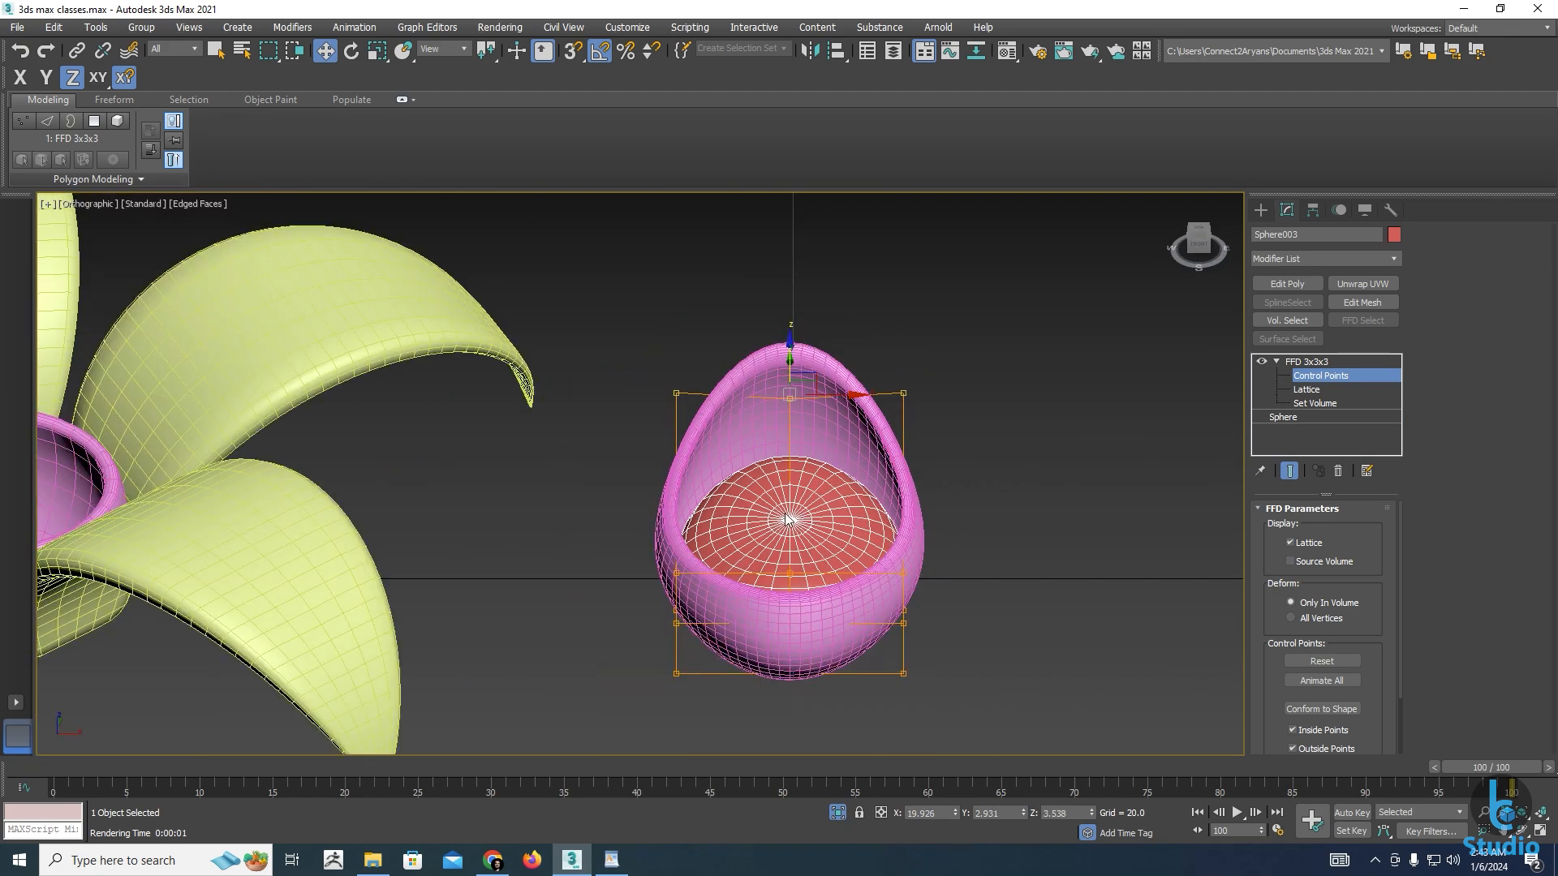
Leave control point editing on the cushion's FFD 3x3x3 and deselect the cushion
scroll(503, 460, up, 6)
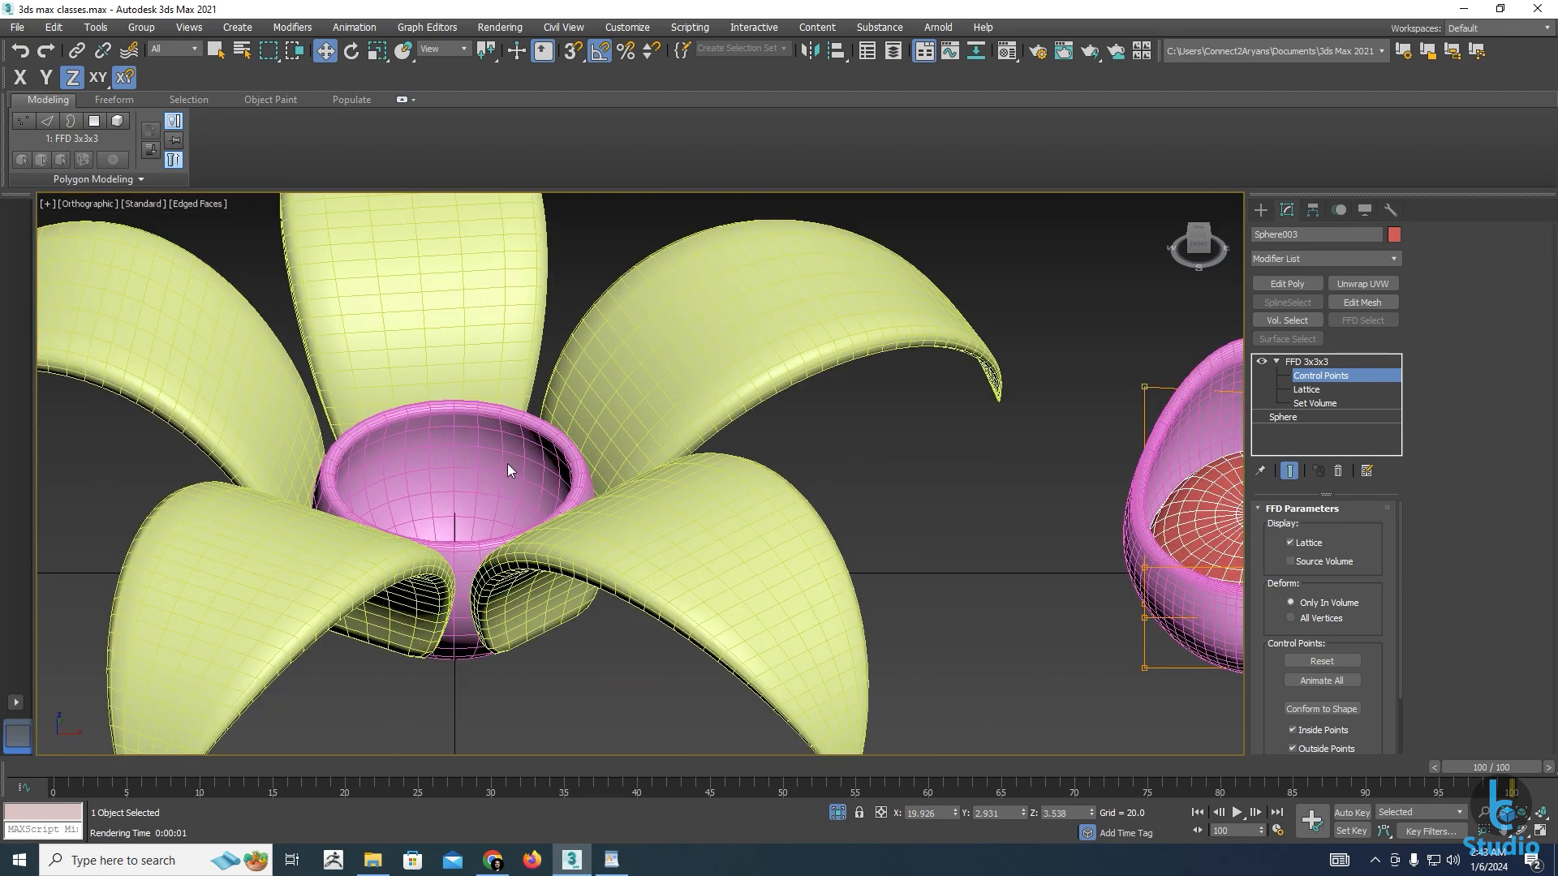
scroll(507, 464, down, 3)
middle_drag(508, 464, 428, 464)
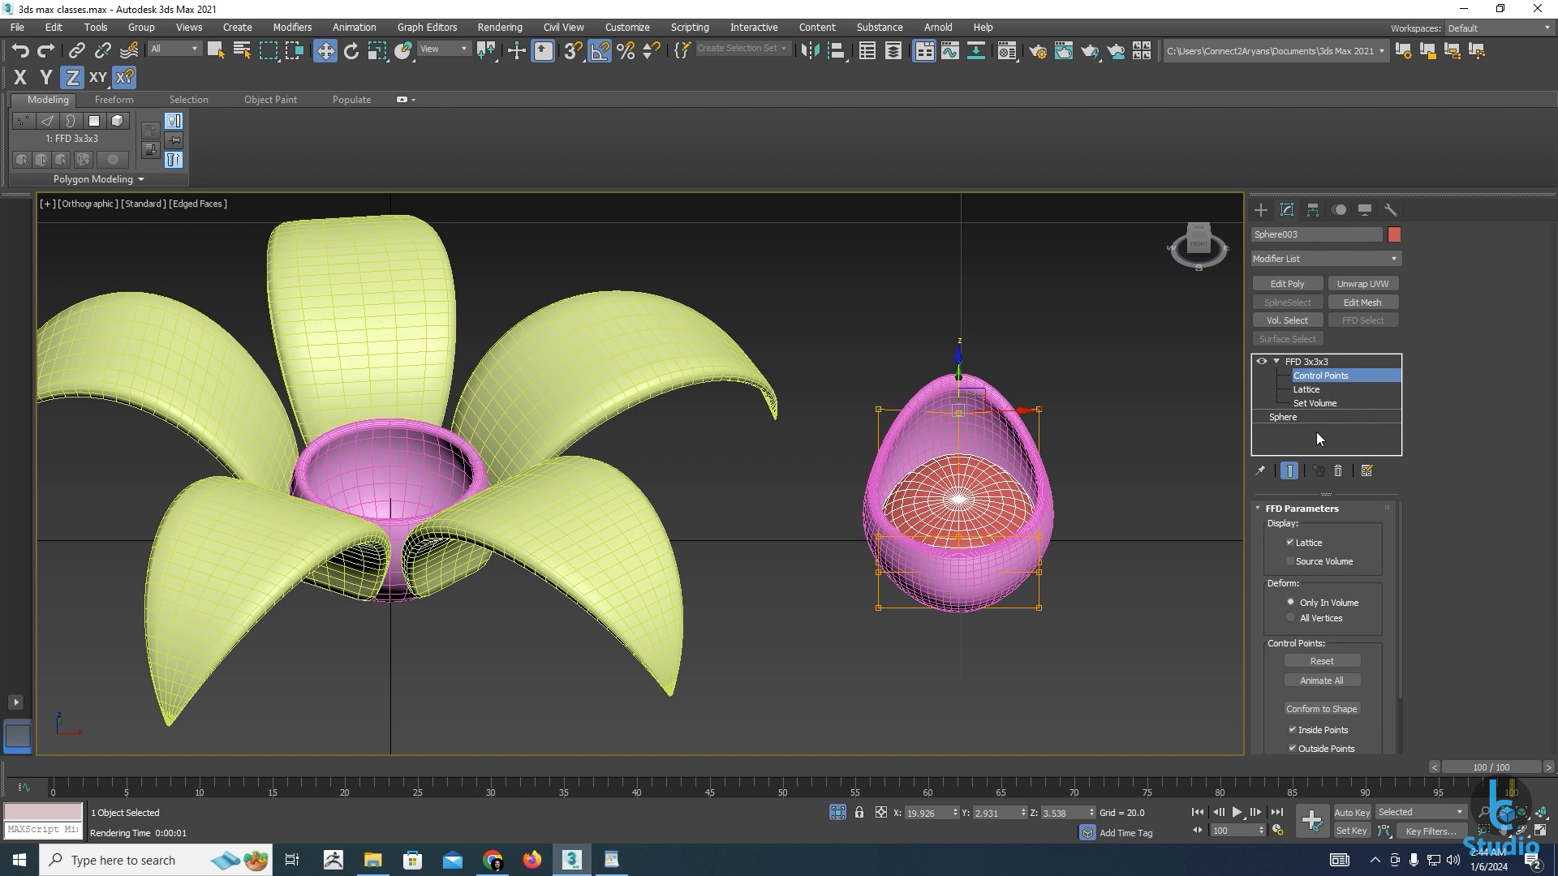
click(1306, 361)
click(1075, 461)
Select the egg-shaped chair and a flower petal in turn to review their modifier stacks
middle_drag(978, 505, 955, 576)
click(875, 516)
click(1031, 503)
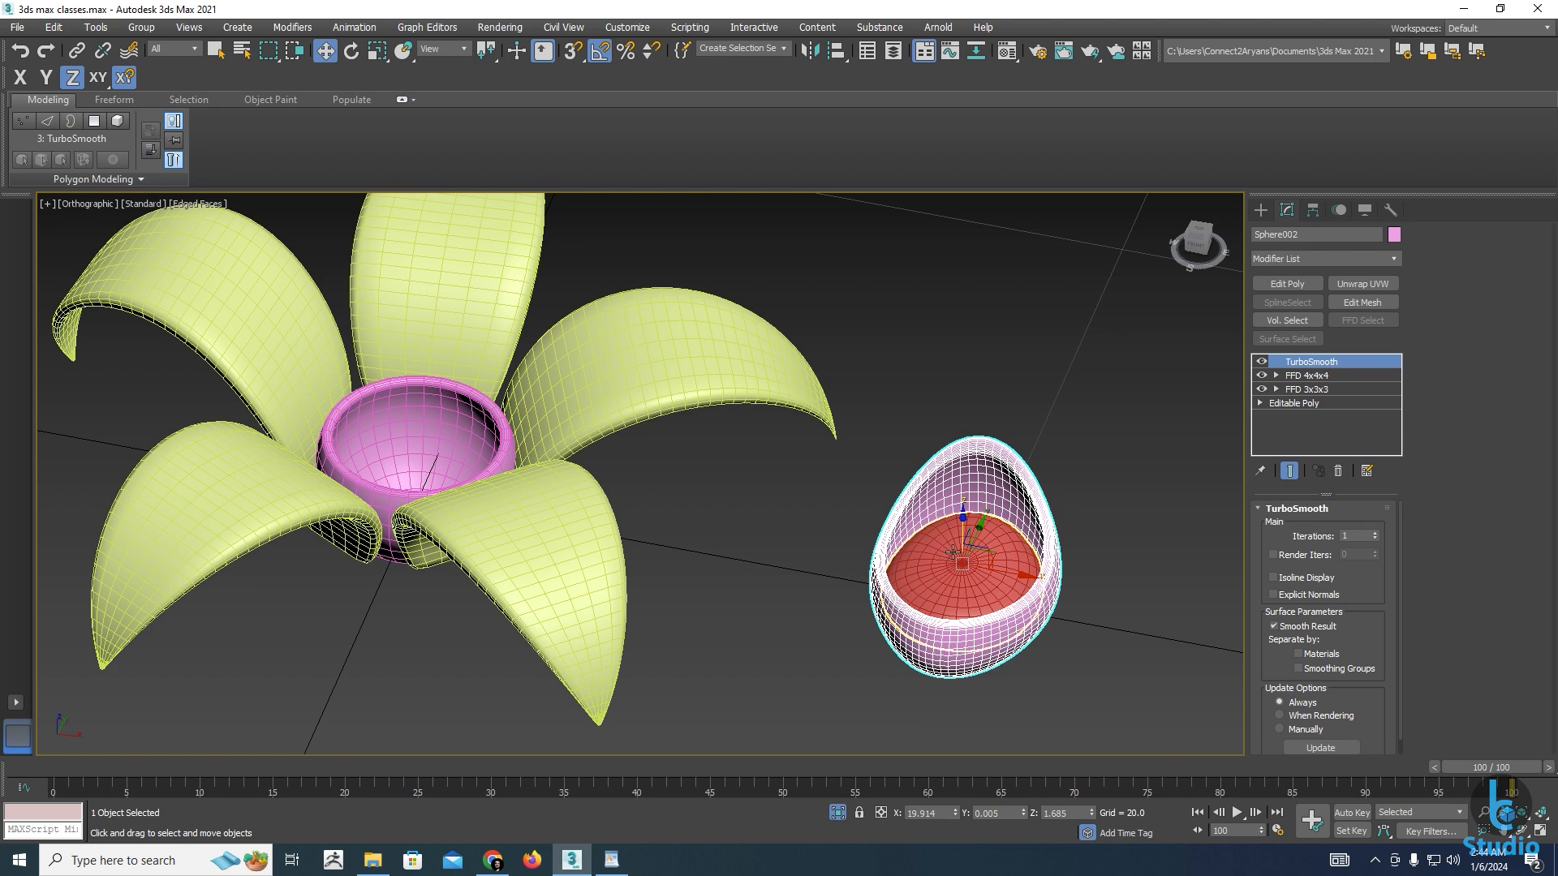
click(717, 389)
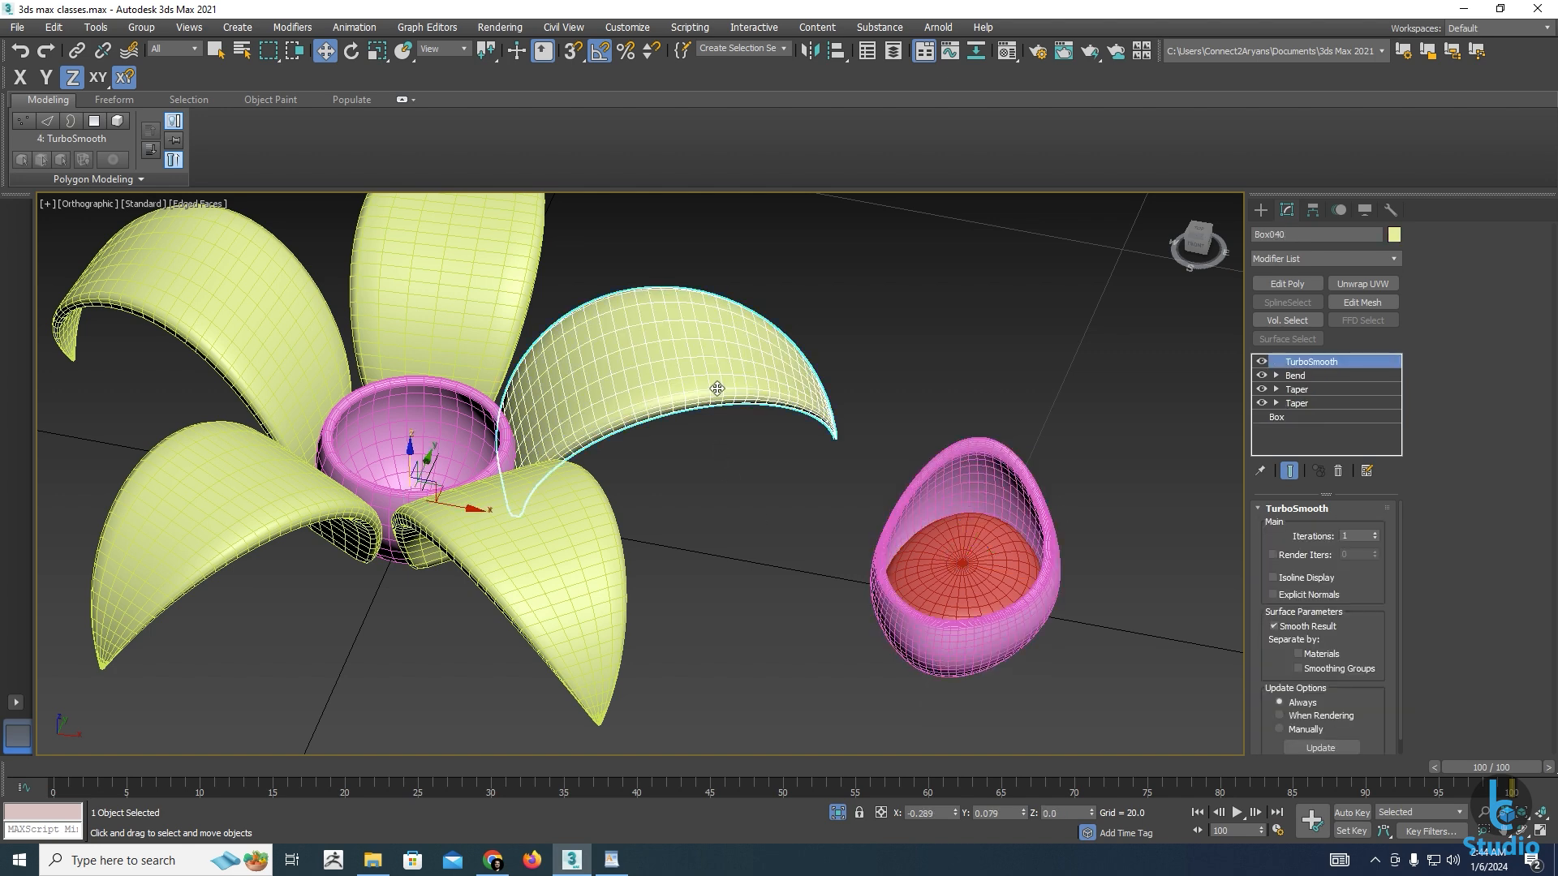
Select the whole flower and the egg chair, and unhide all hidden objects in the scene
scroll(759, 483, down, 8)
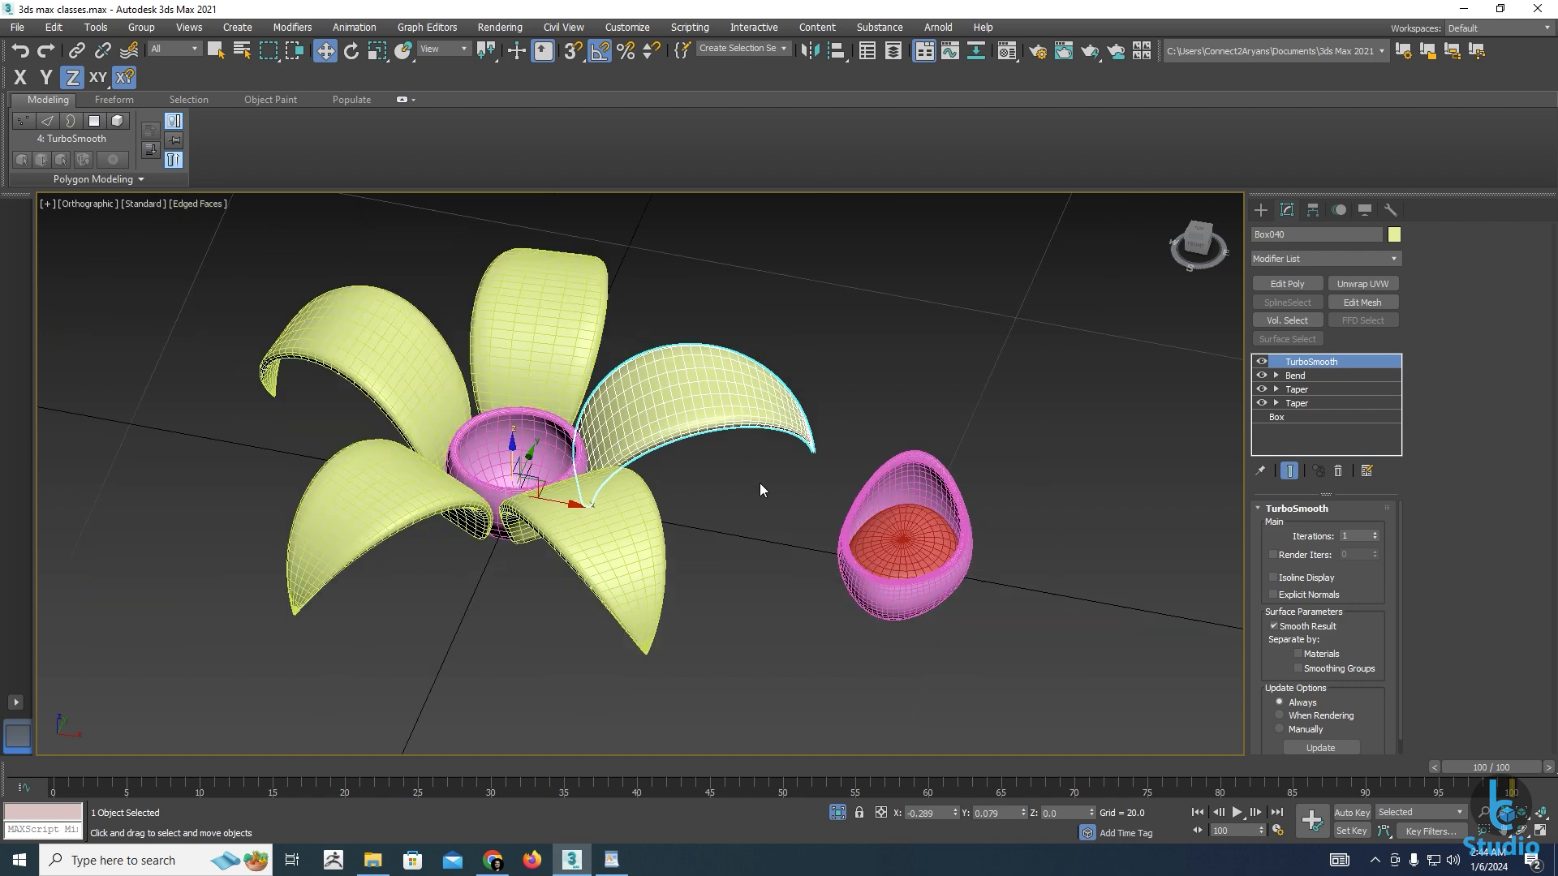
right_click(680, 510)
drag(419, 357, 885, 634)
right_click(741, 511)
click(790, 433)
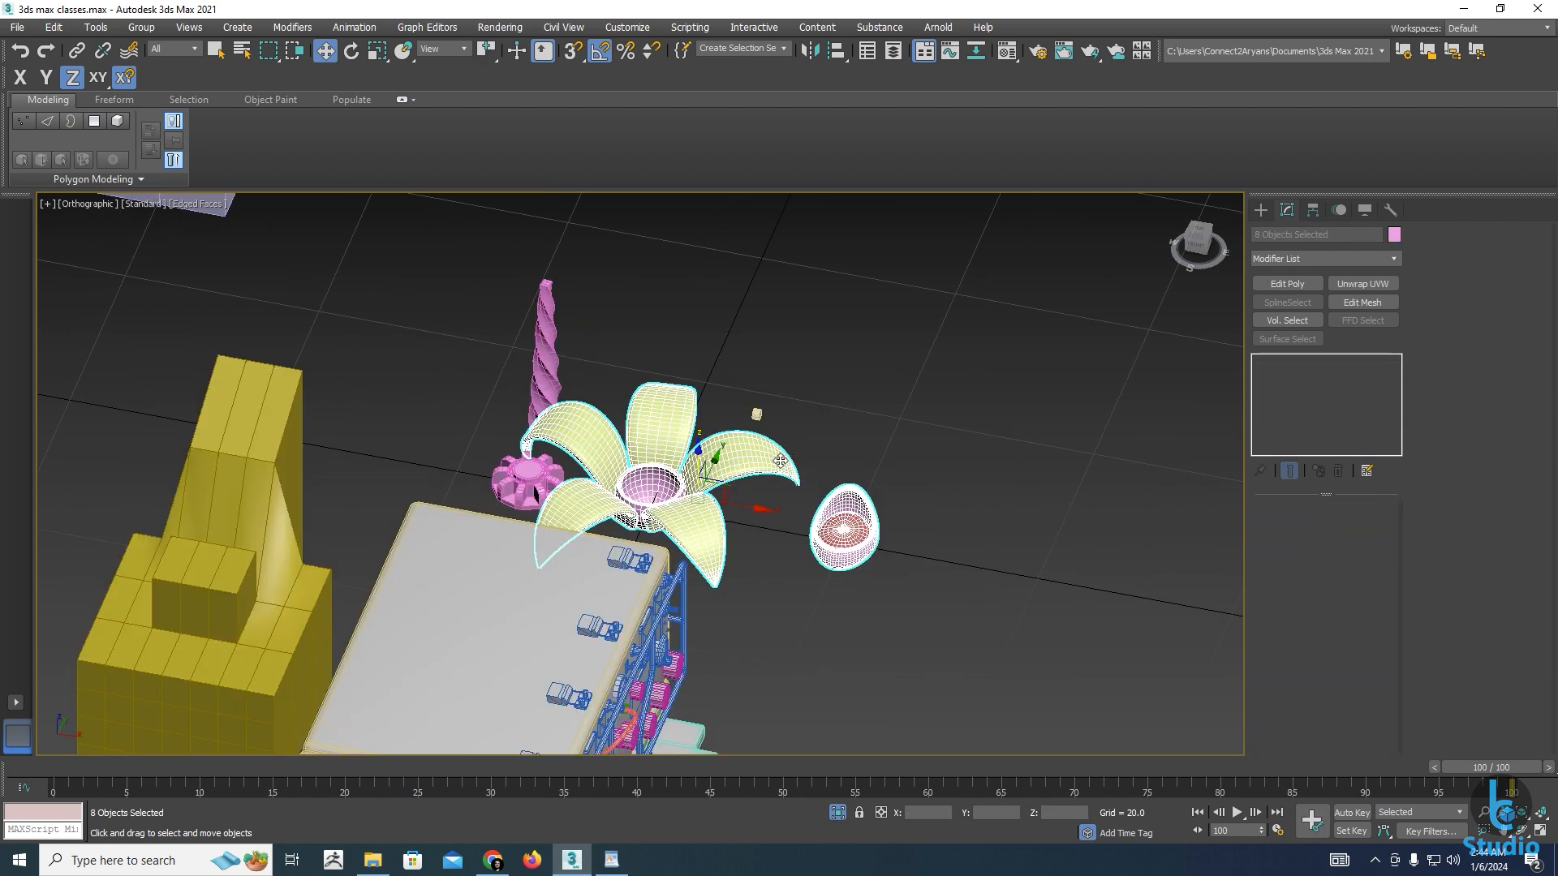
Select the twisted, tapered pink column behind the flower
scroll(616, 499, up, 3)
alt+middle_drag(617, 499, 567, 599)
scroll(687, 388, down, 3)
click(686, 388)
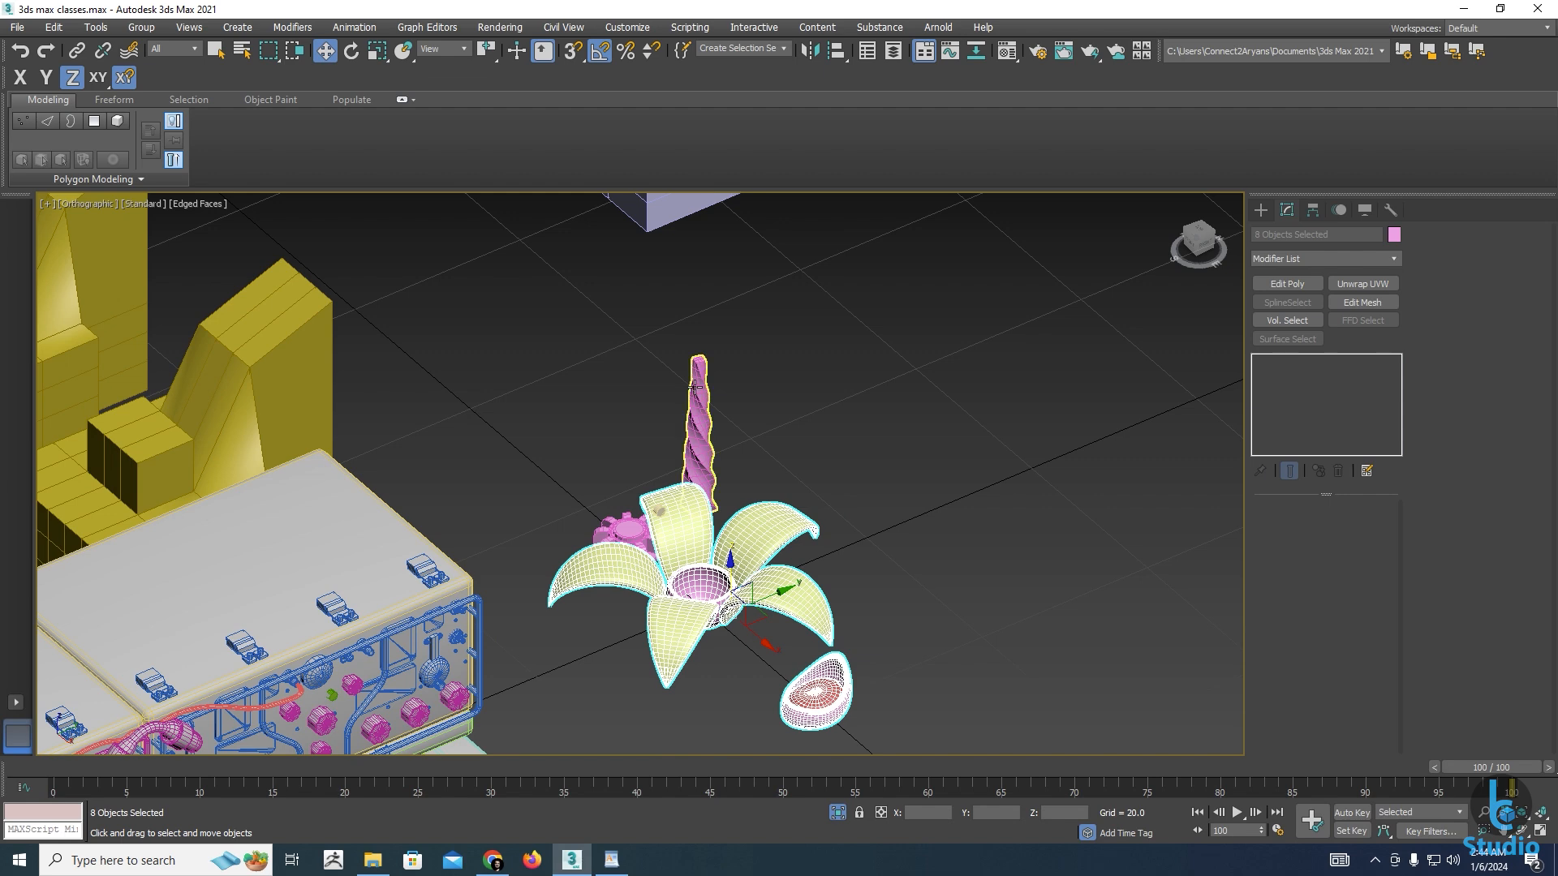
scroll(756, 490, up, 3)
scroll(756, 490, down, 3)
mouse_move(756, 490)
alt+middle_down()
mouse_move(731, 508)
mouse_move(662, 488)
mouse_move(745, 485)
alt+middle_up()
scroll(662, 489, up, 3)
scroll(745, 485, down, 2)
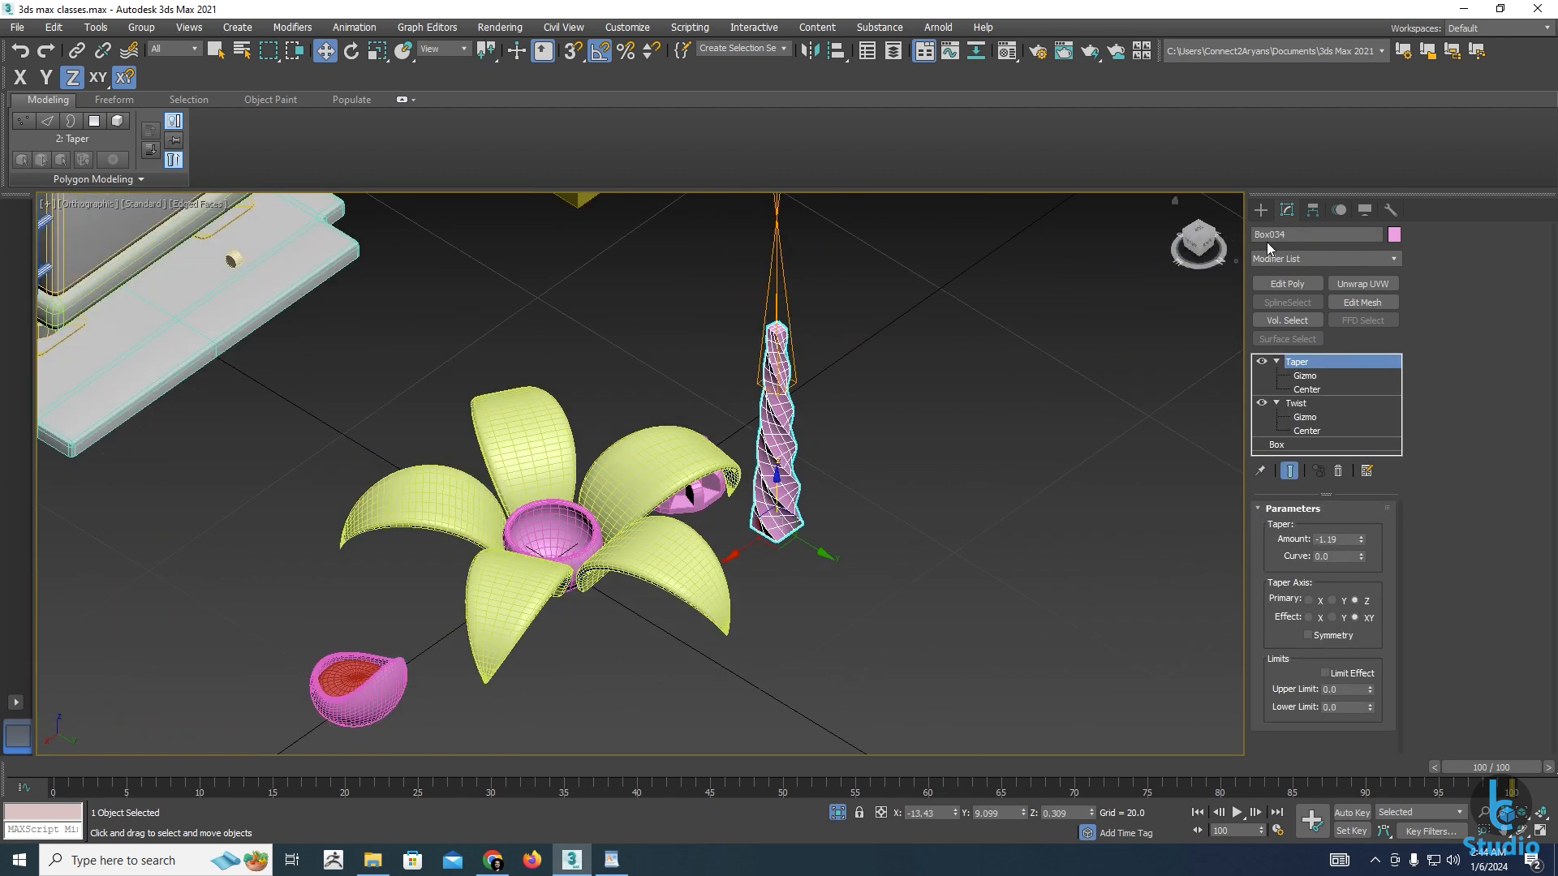
Add a Bend modifier to the twisted column and set its angle to 85
click(1389, 260)
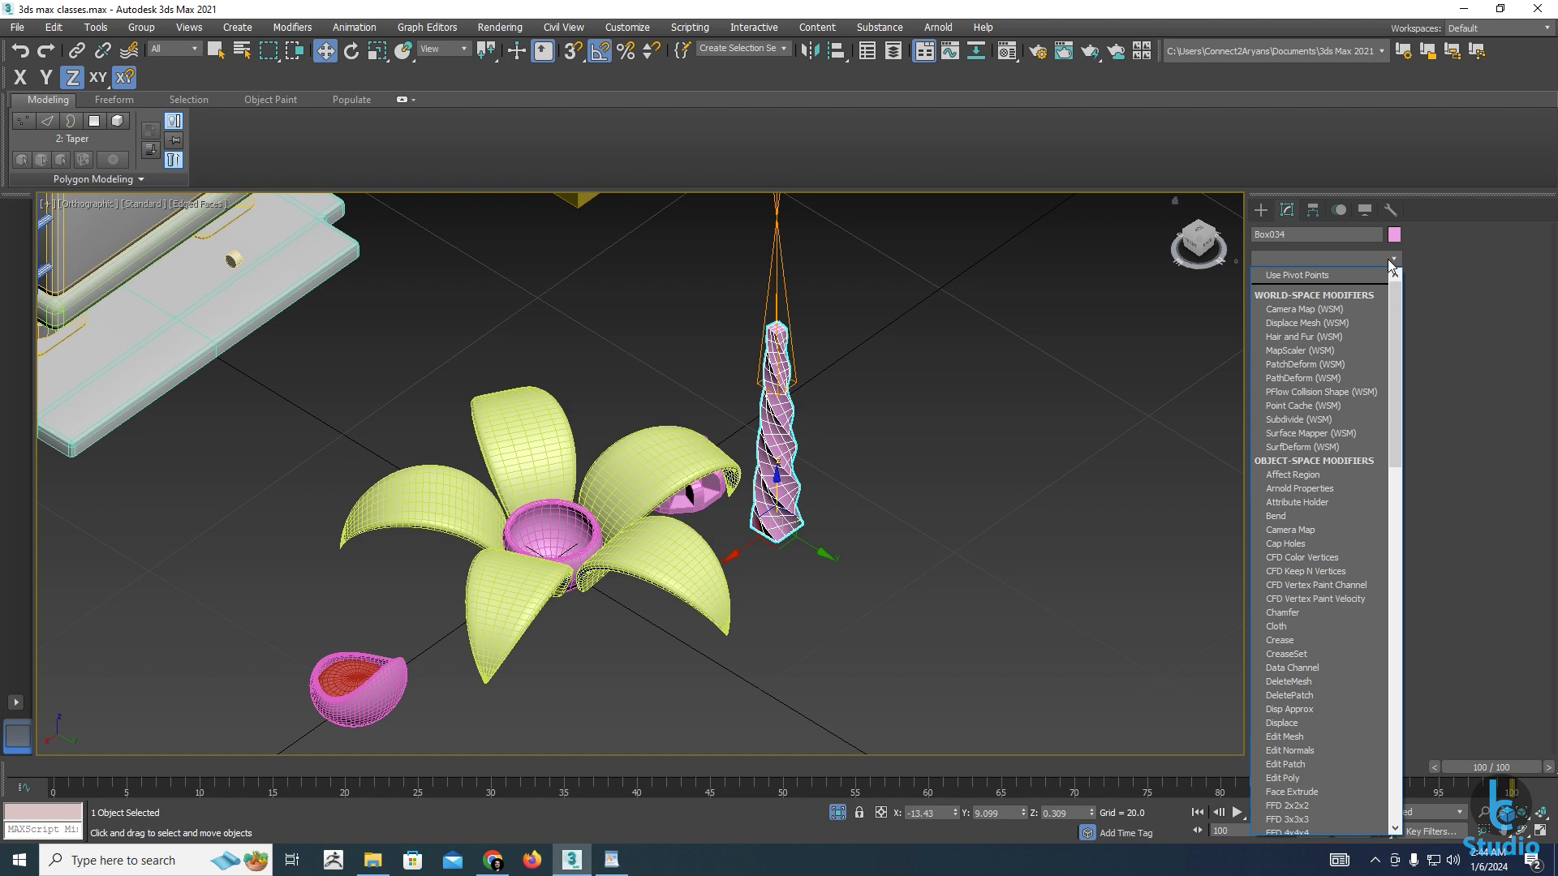
key(b)
key(Return)
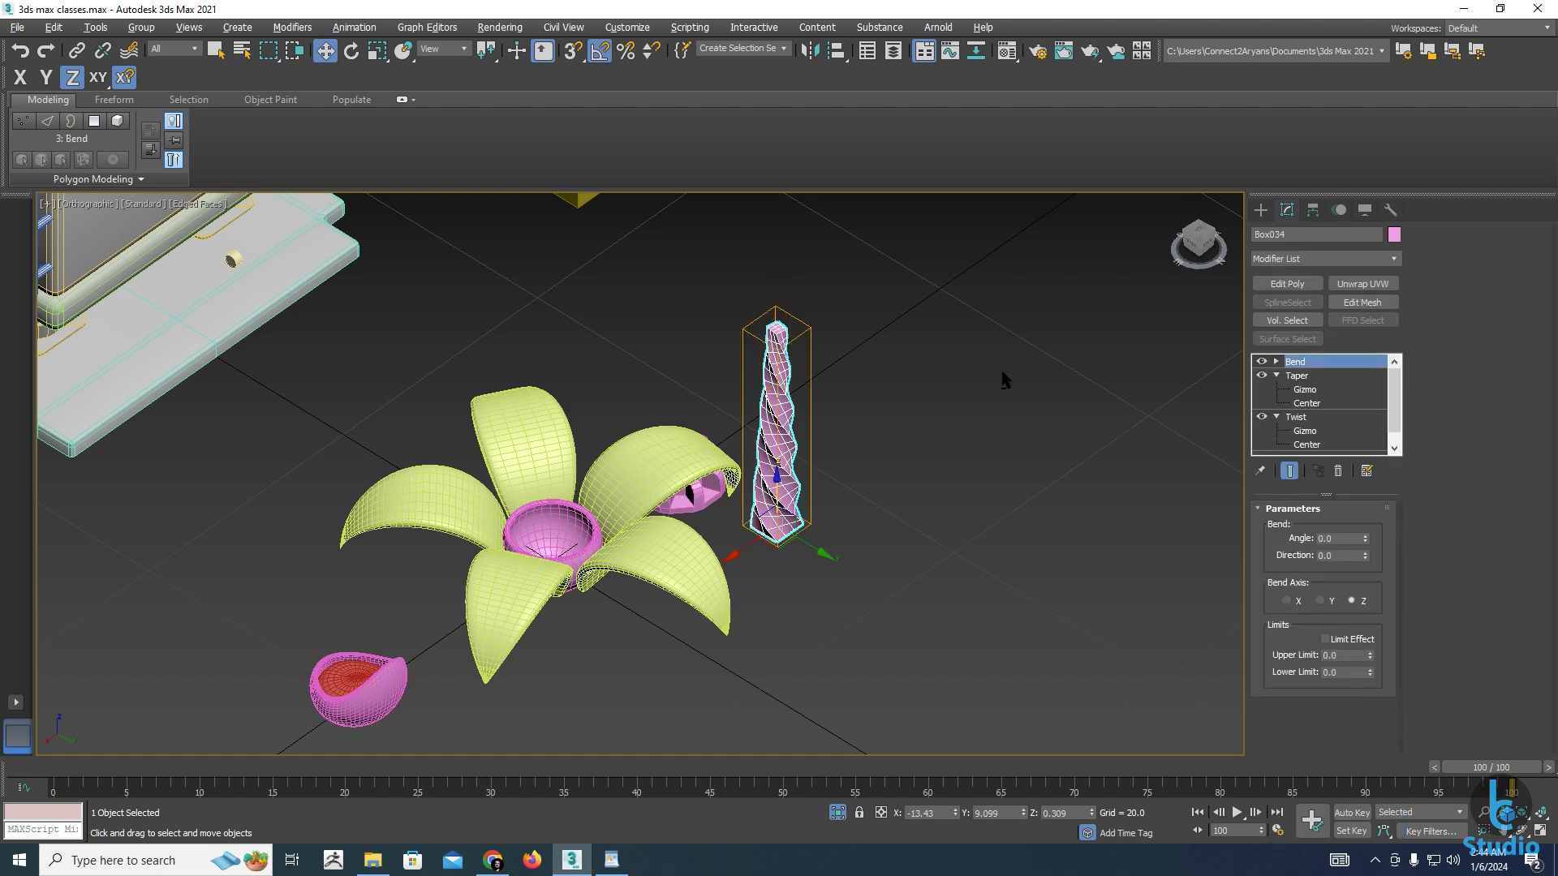
alt+middle_drag(1001, 370, 1155, 434)
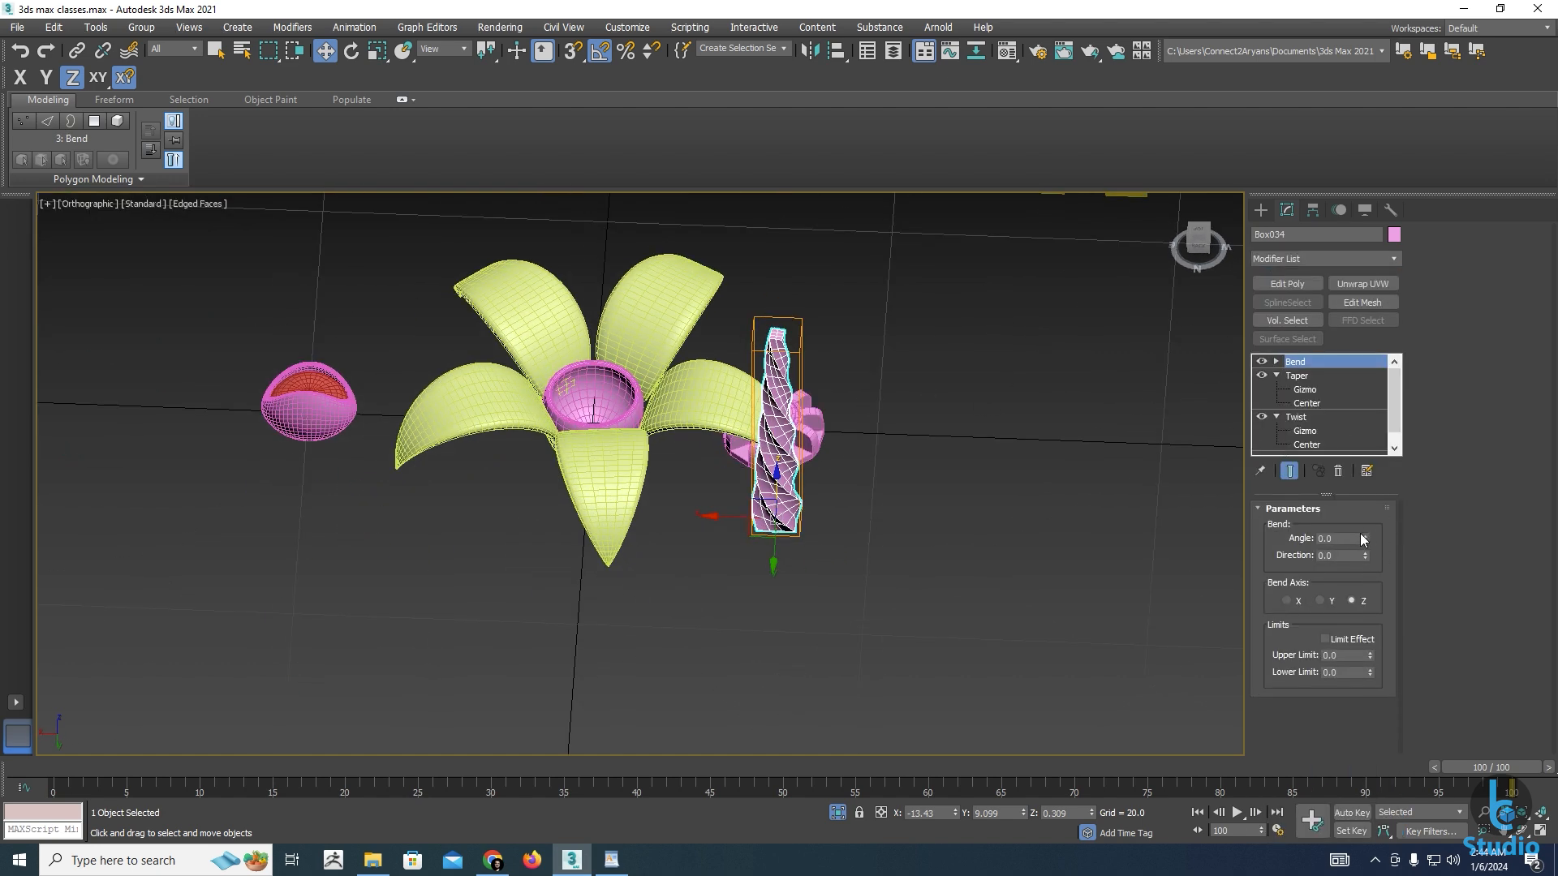
drag(1366, 538, 1366, 470)
alt+middle_drag(637, 478, 670, 510)
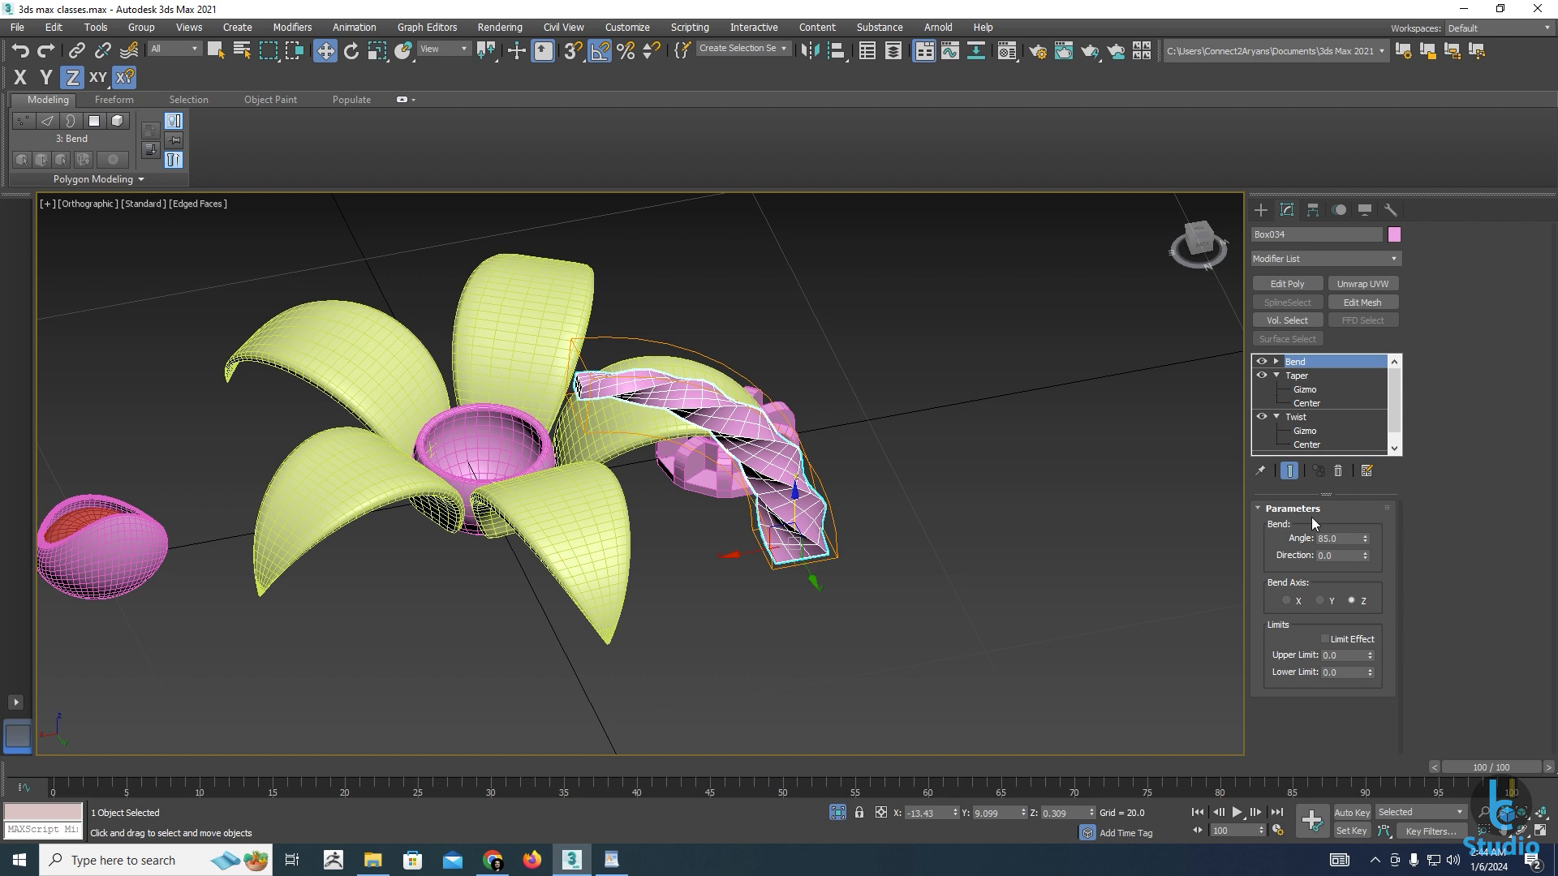
Examine the bent column from several sides beside the flower and egg chair
alt+middle_drag(796, 490, 903, 506)
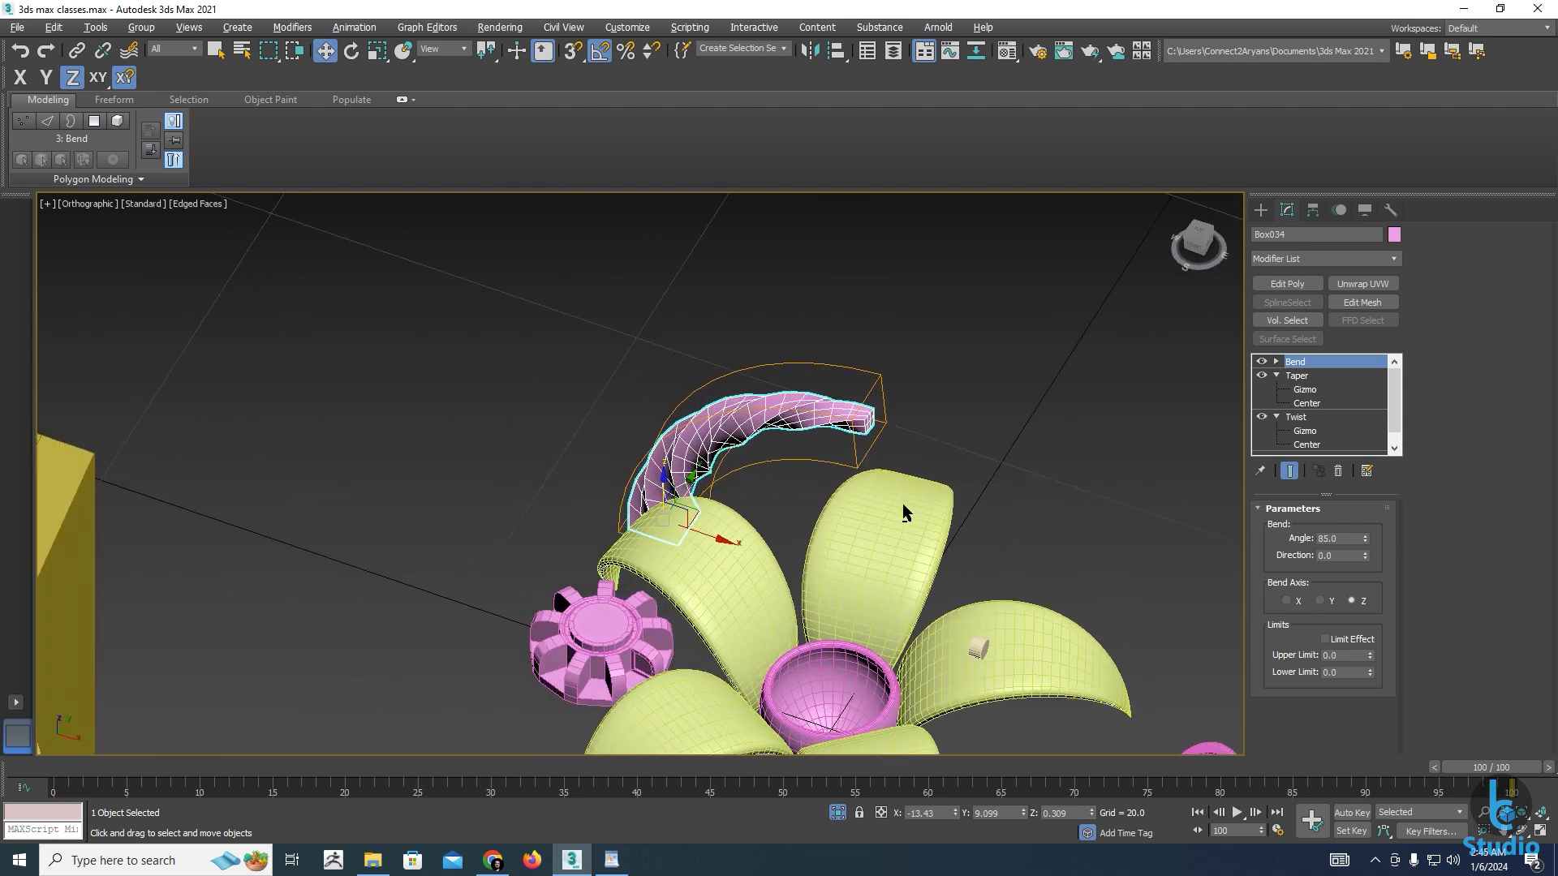
middle_drag(936, 629, 875, 505)
alt+middle_drag(928, 590, 697, 591)
scroll(847, 583, down, 2)
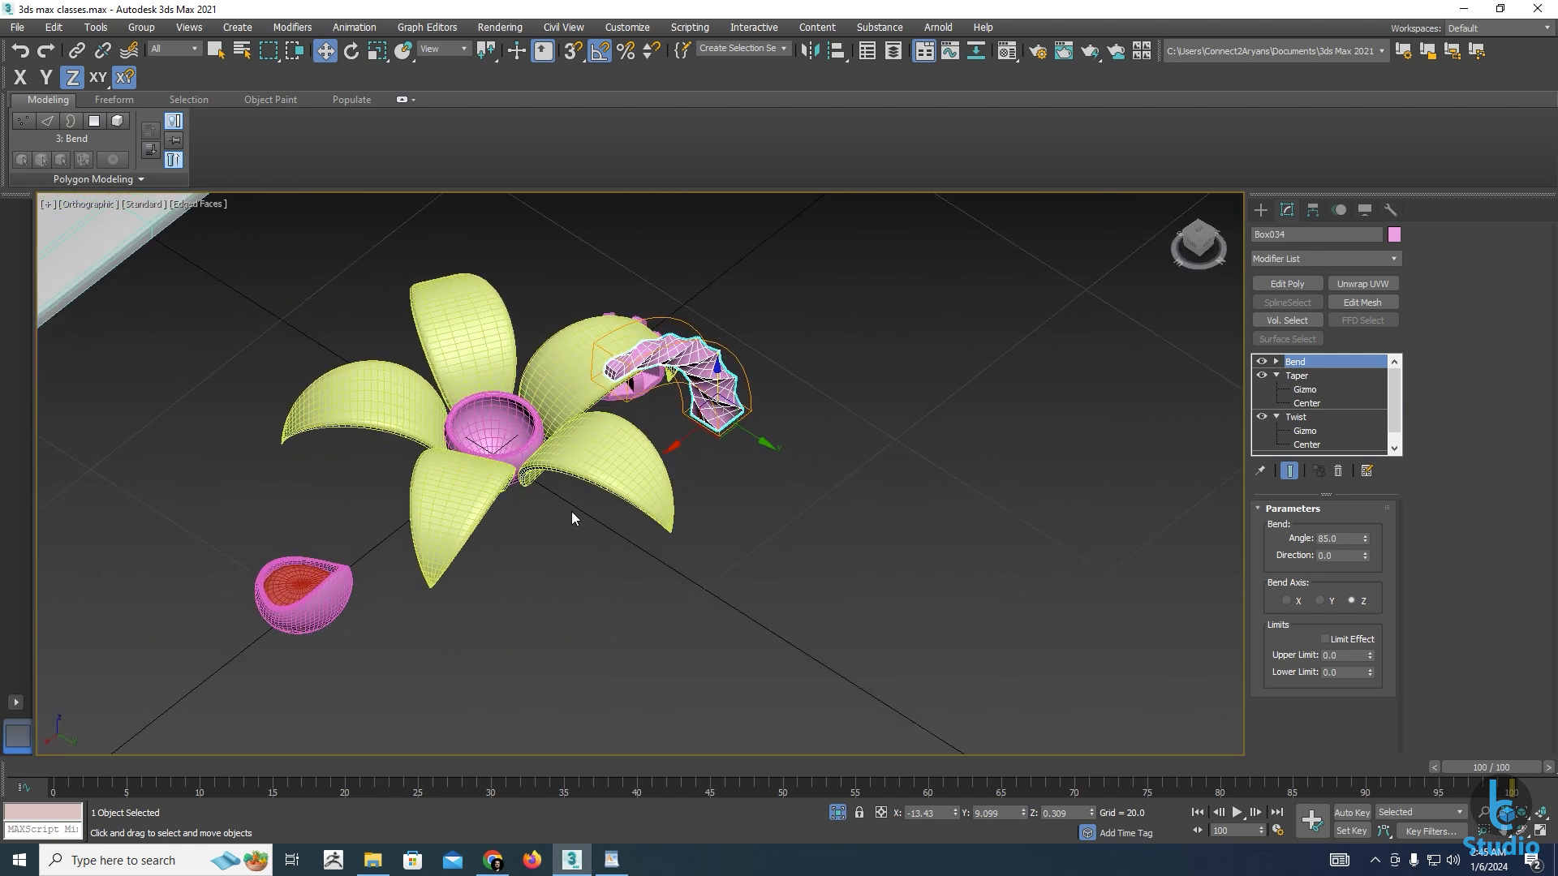
middle_drag(571, 511, 617, 524)
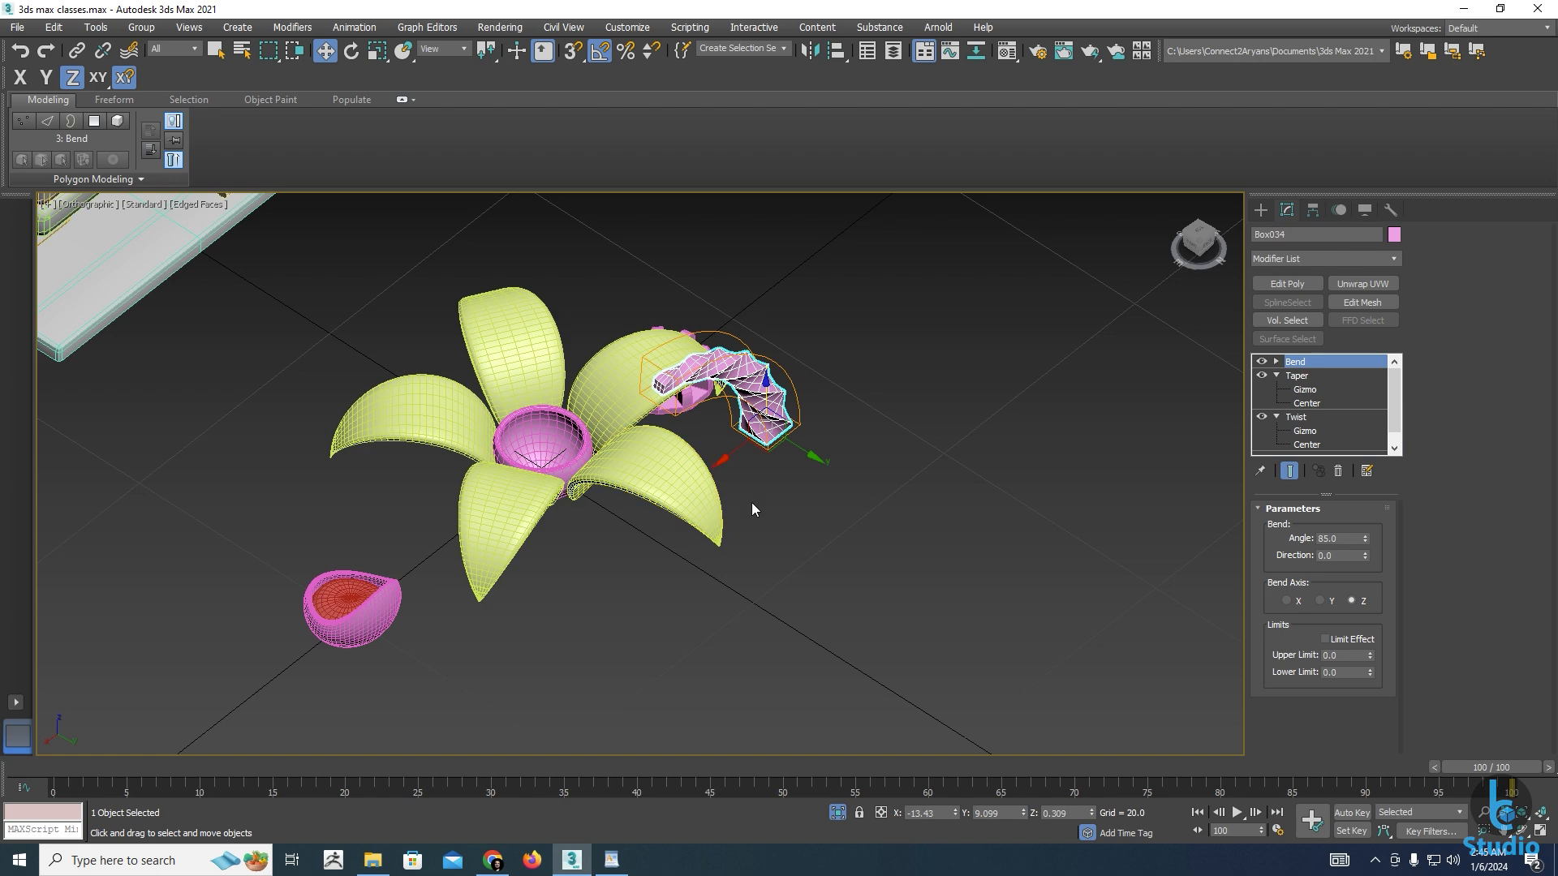
alt+middle_drag(650, 462, 779, 495)
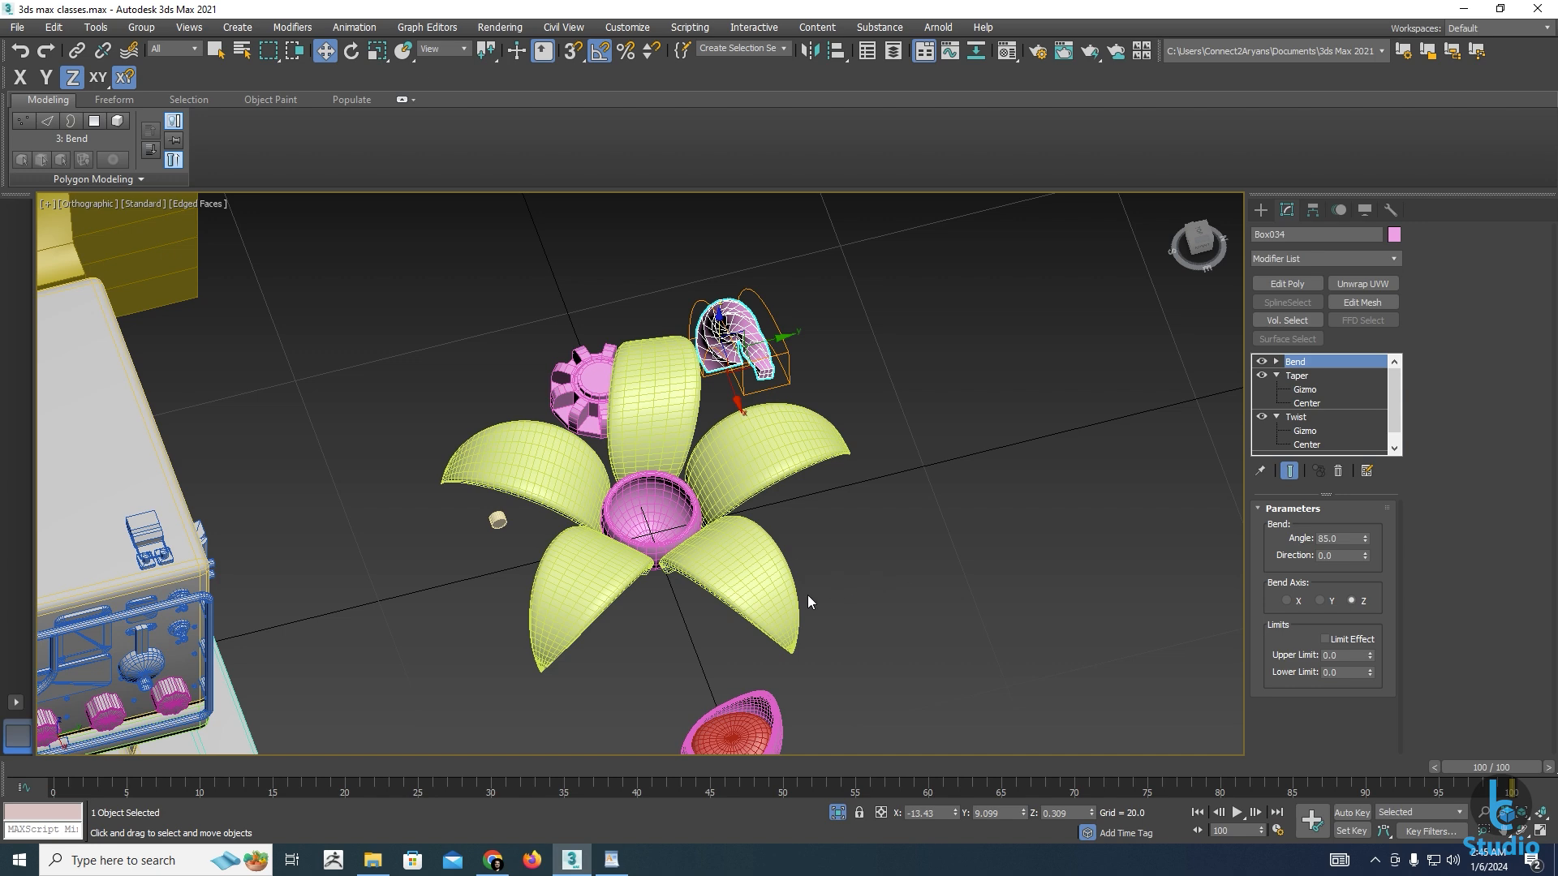
alt+middle_drag(808, 602, 780, 528)
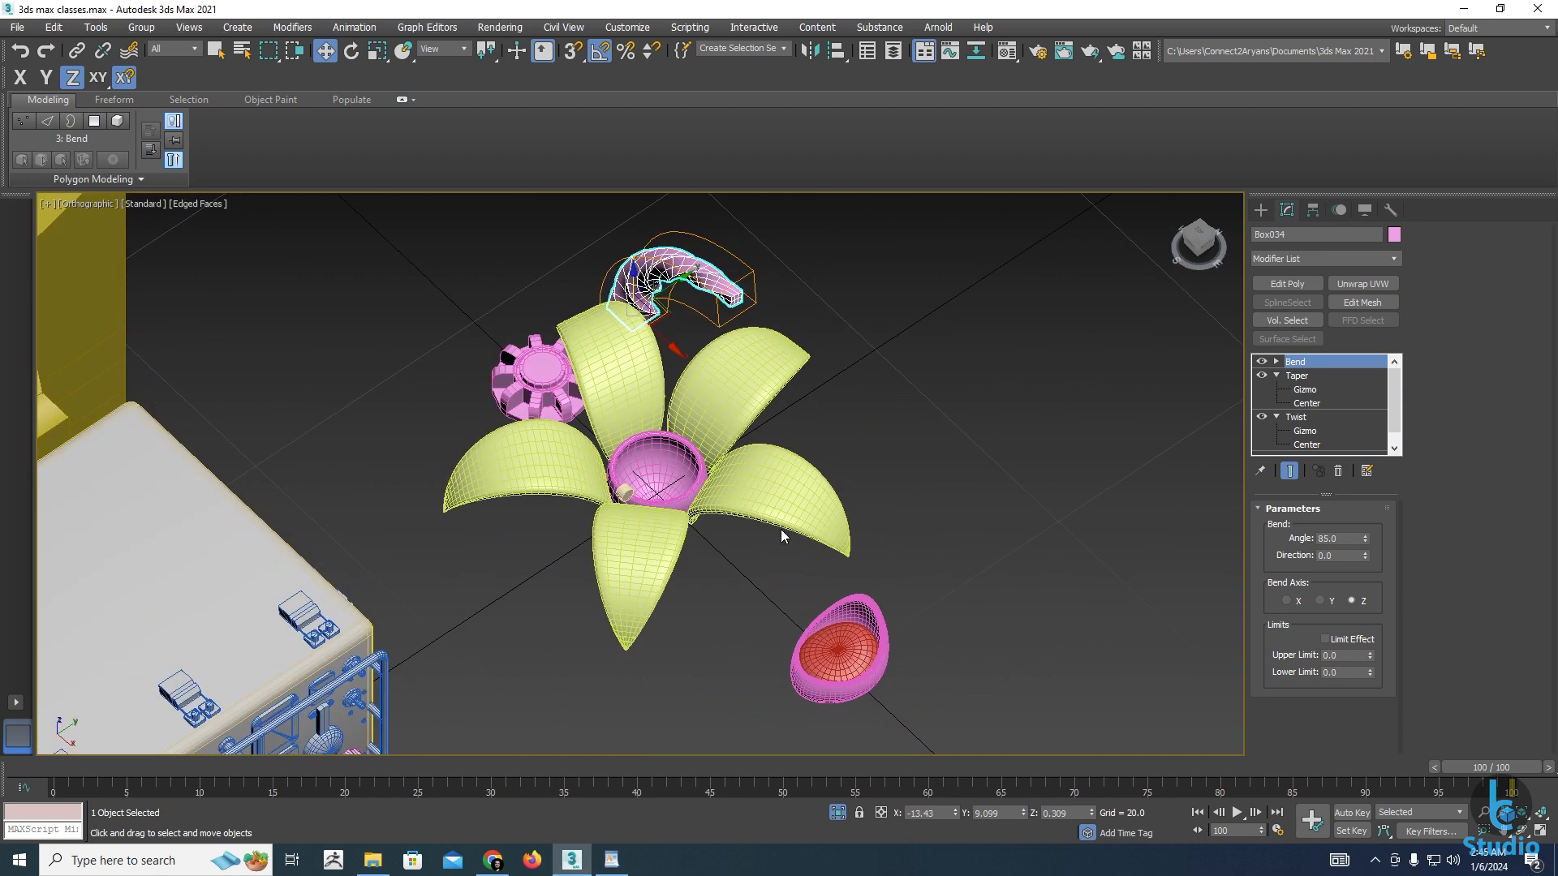
alt+middle_drag(698, 666, 614, 586)
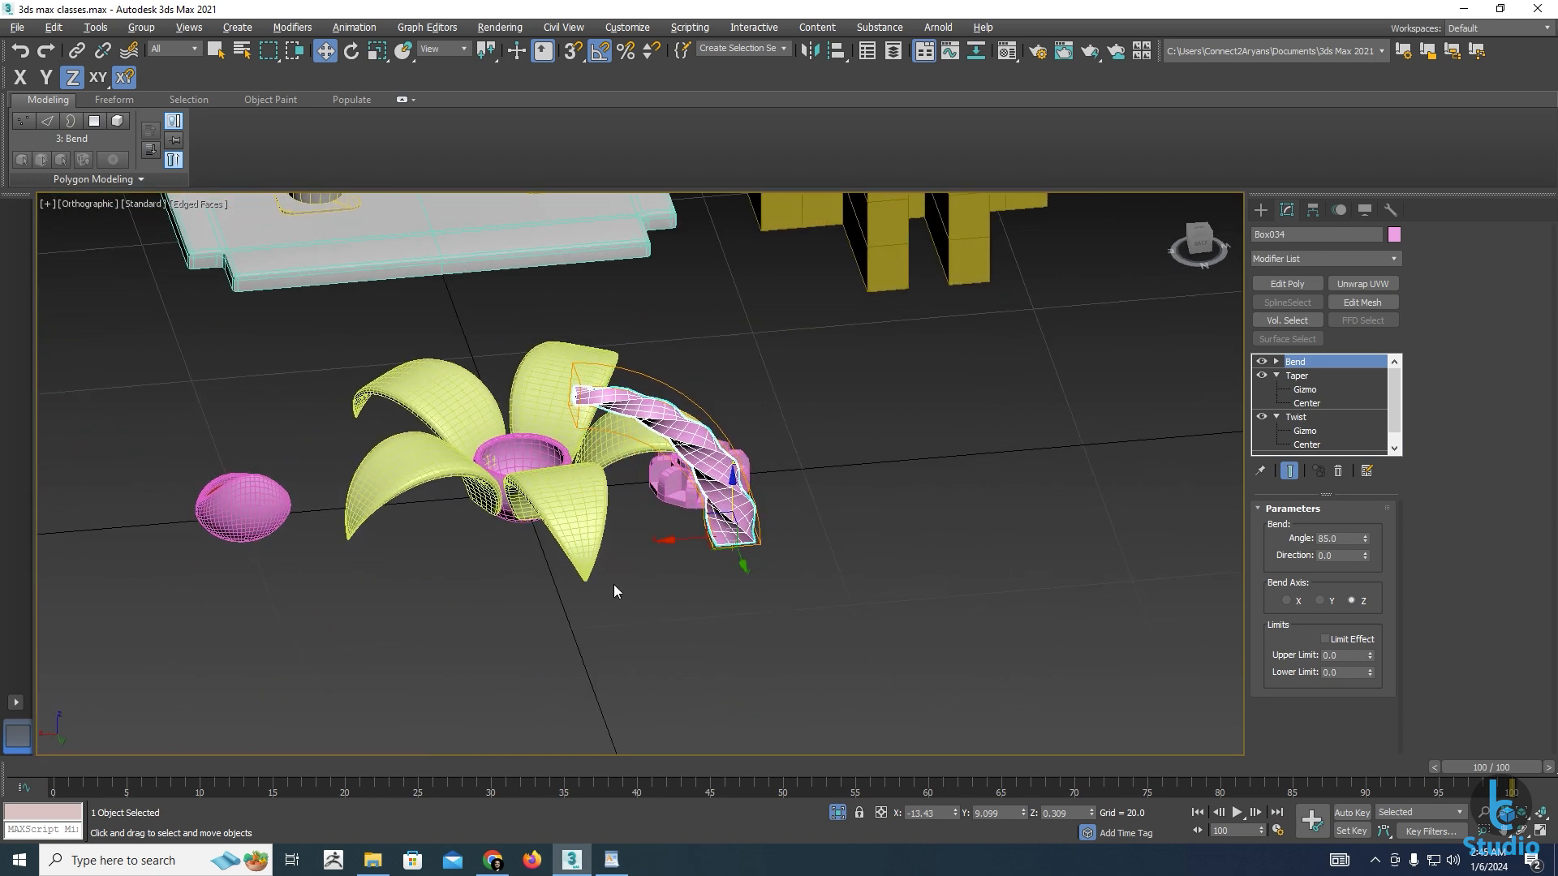
scroll(719, 528, up, 2)
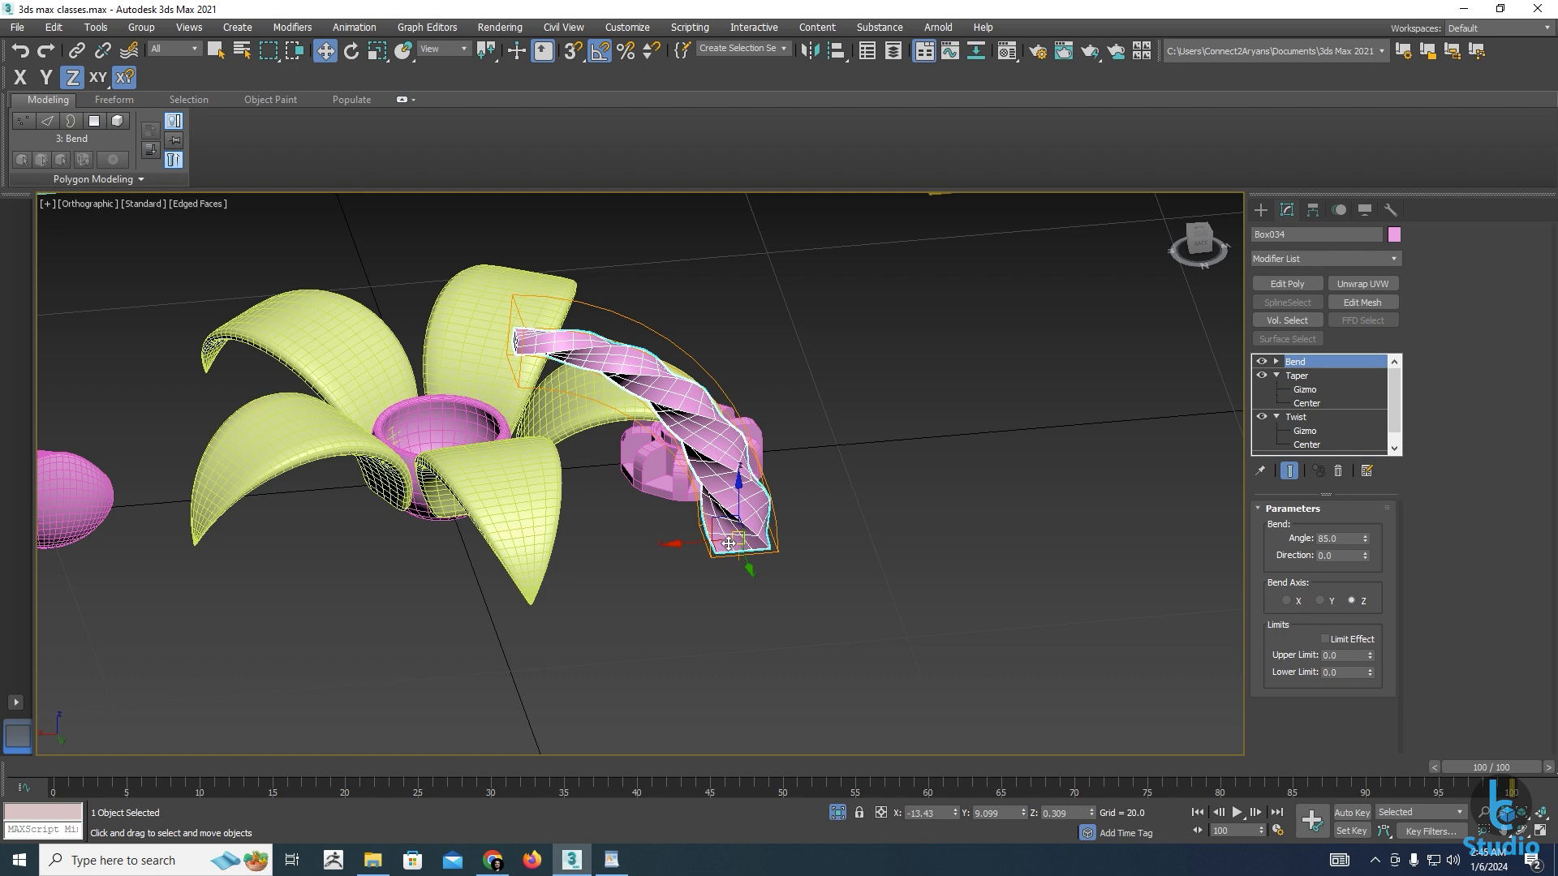
middle_drag(727, 556, 704, 646)
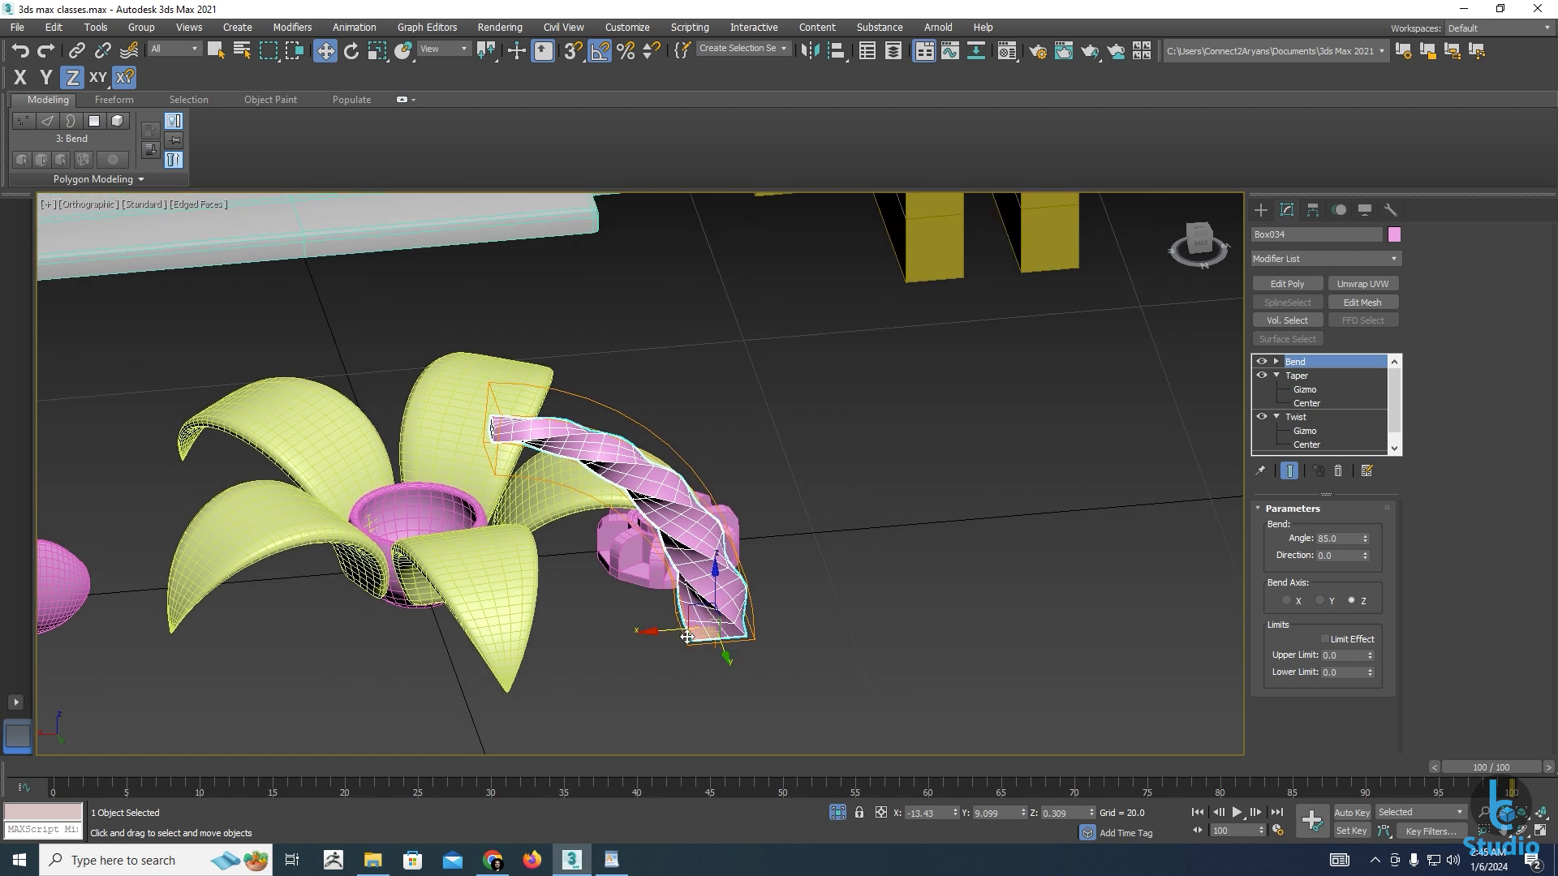
Isolate the bent column in the front view and move it along X to about 1.996
key(f)
key(alt+q)
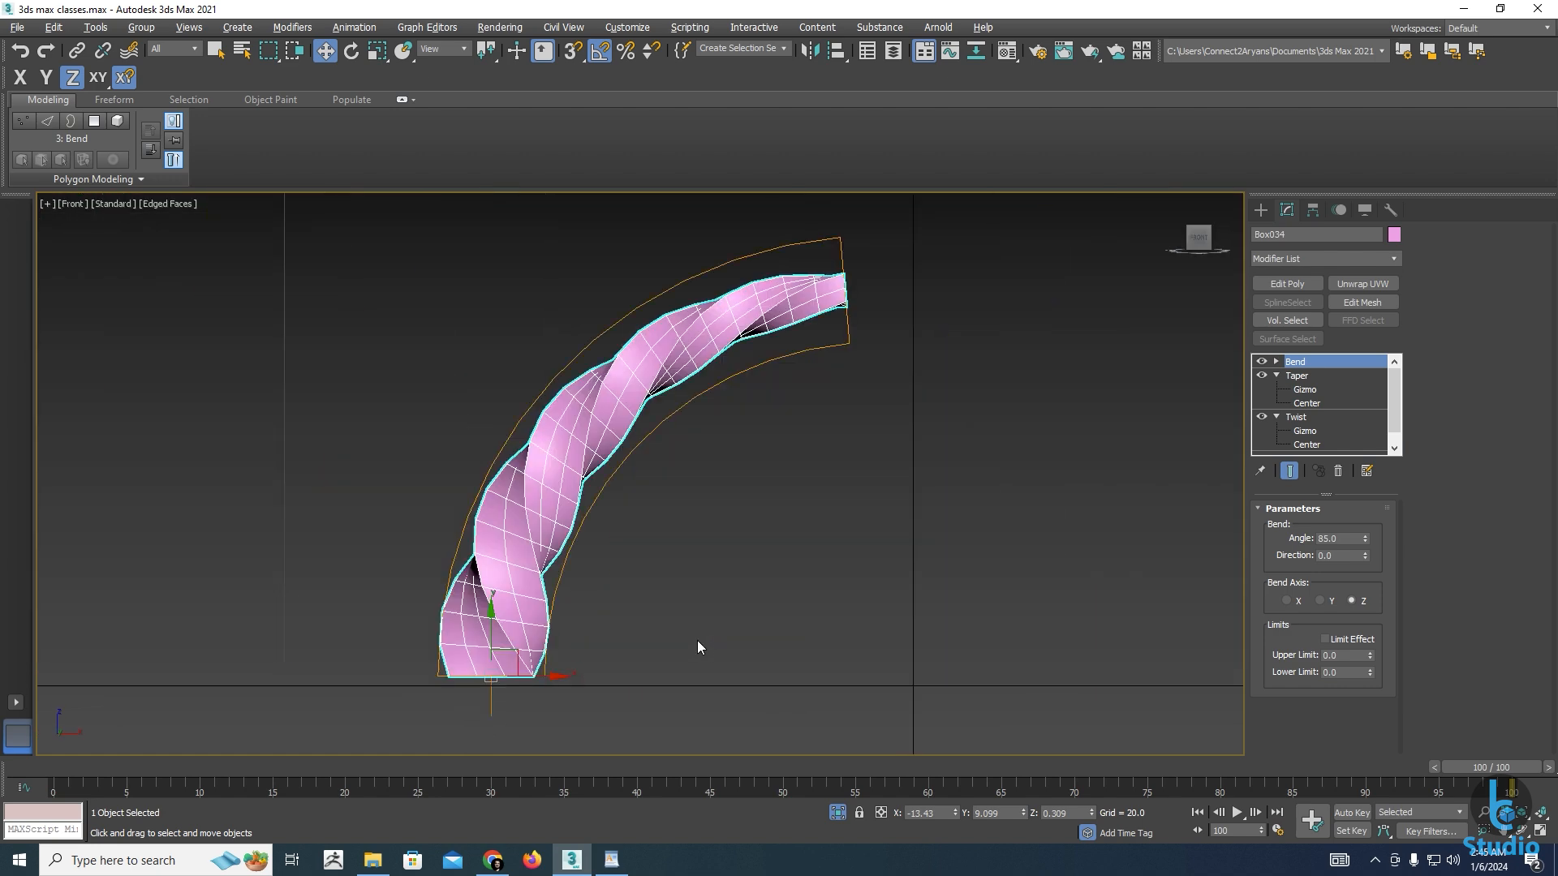
scroll(695, 653, down, 5)
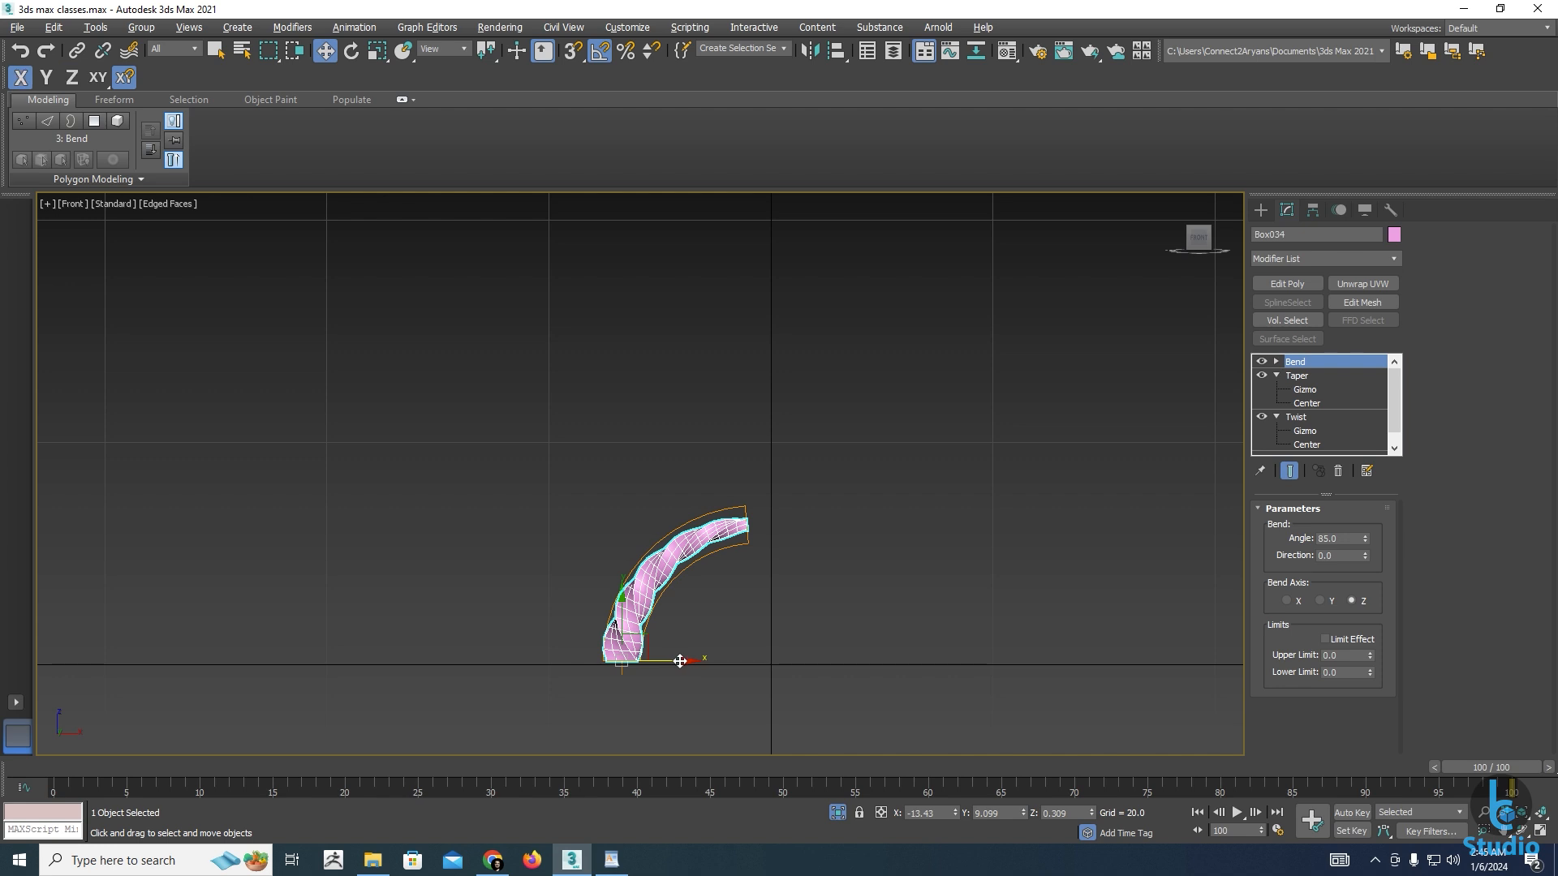
drag(680, 661, 844, 659)
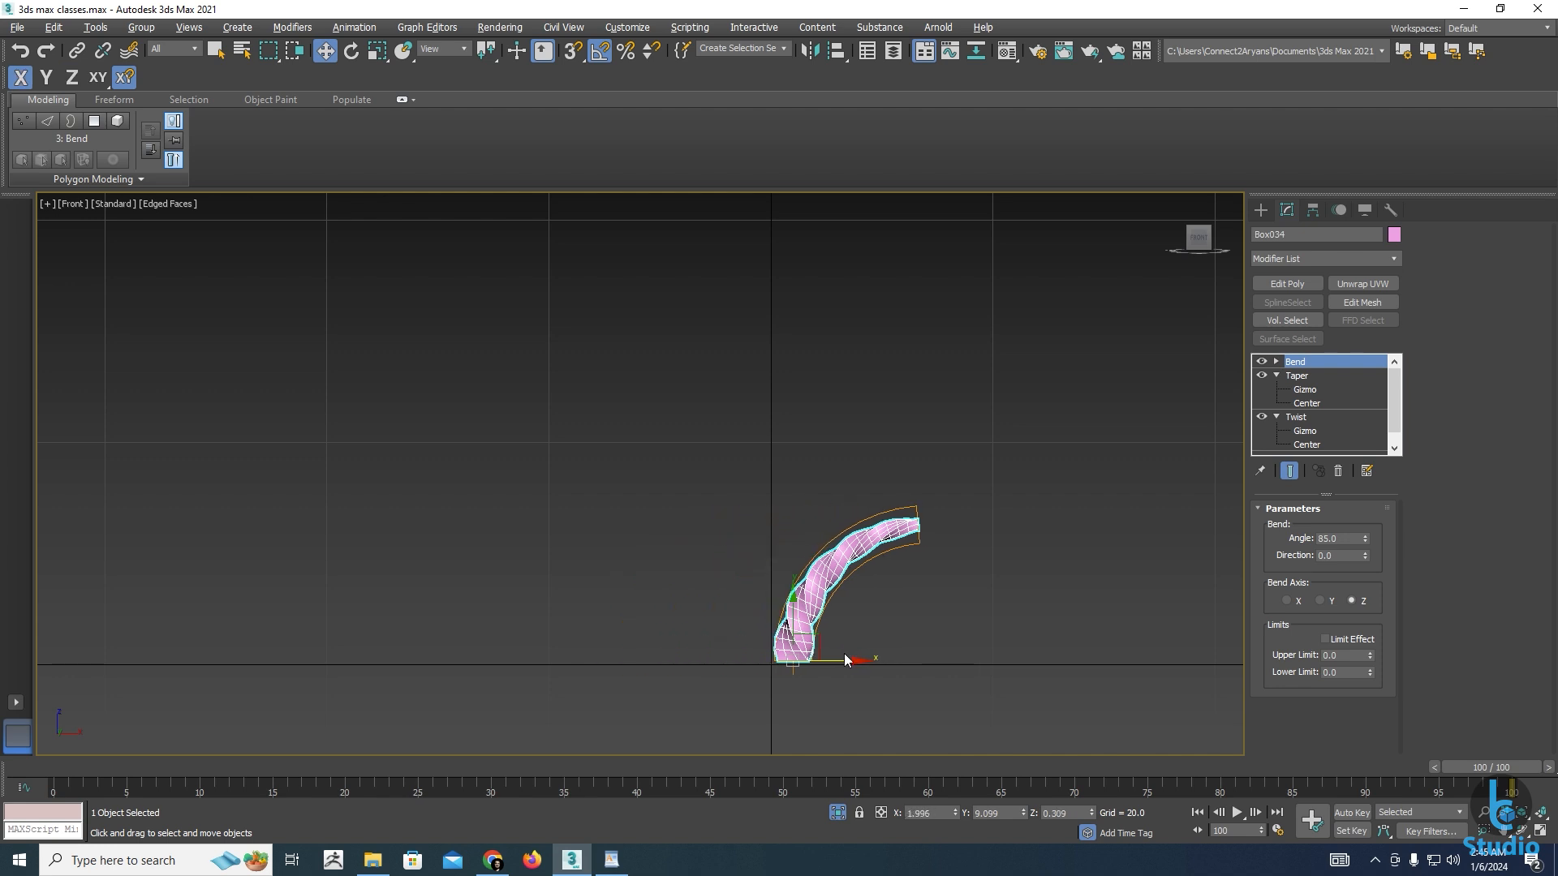
Add a Symmetry modifier above the Bend on the twisted column
click(1261, 210)
click(1291, 211)
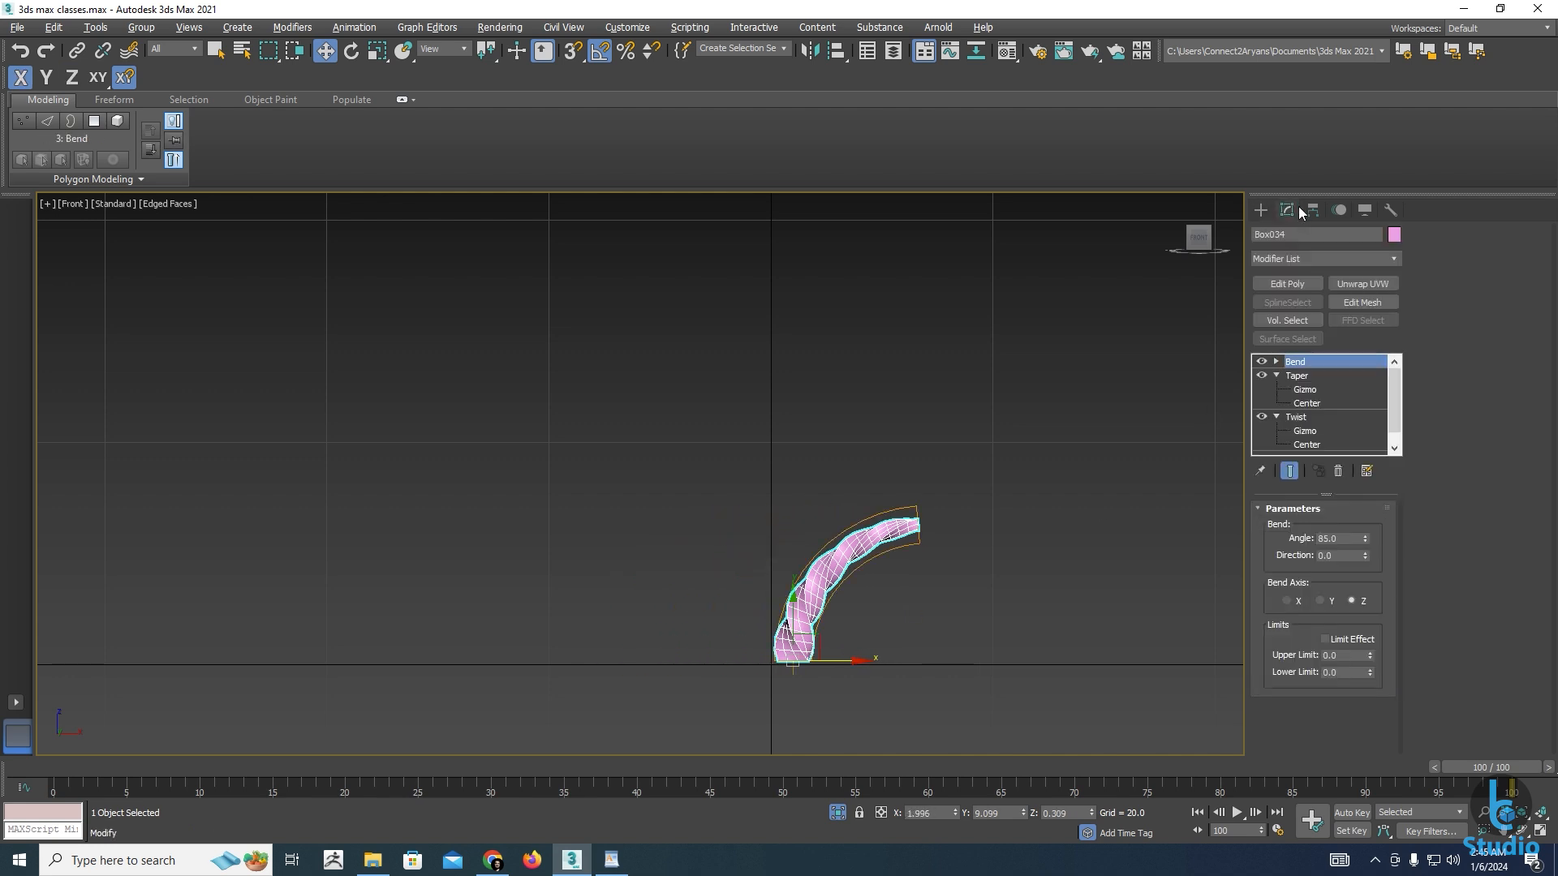
click(1393, 259)
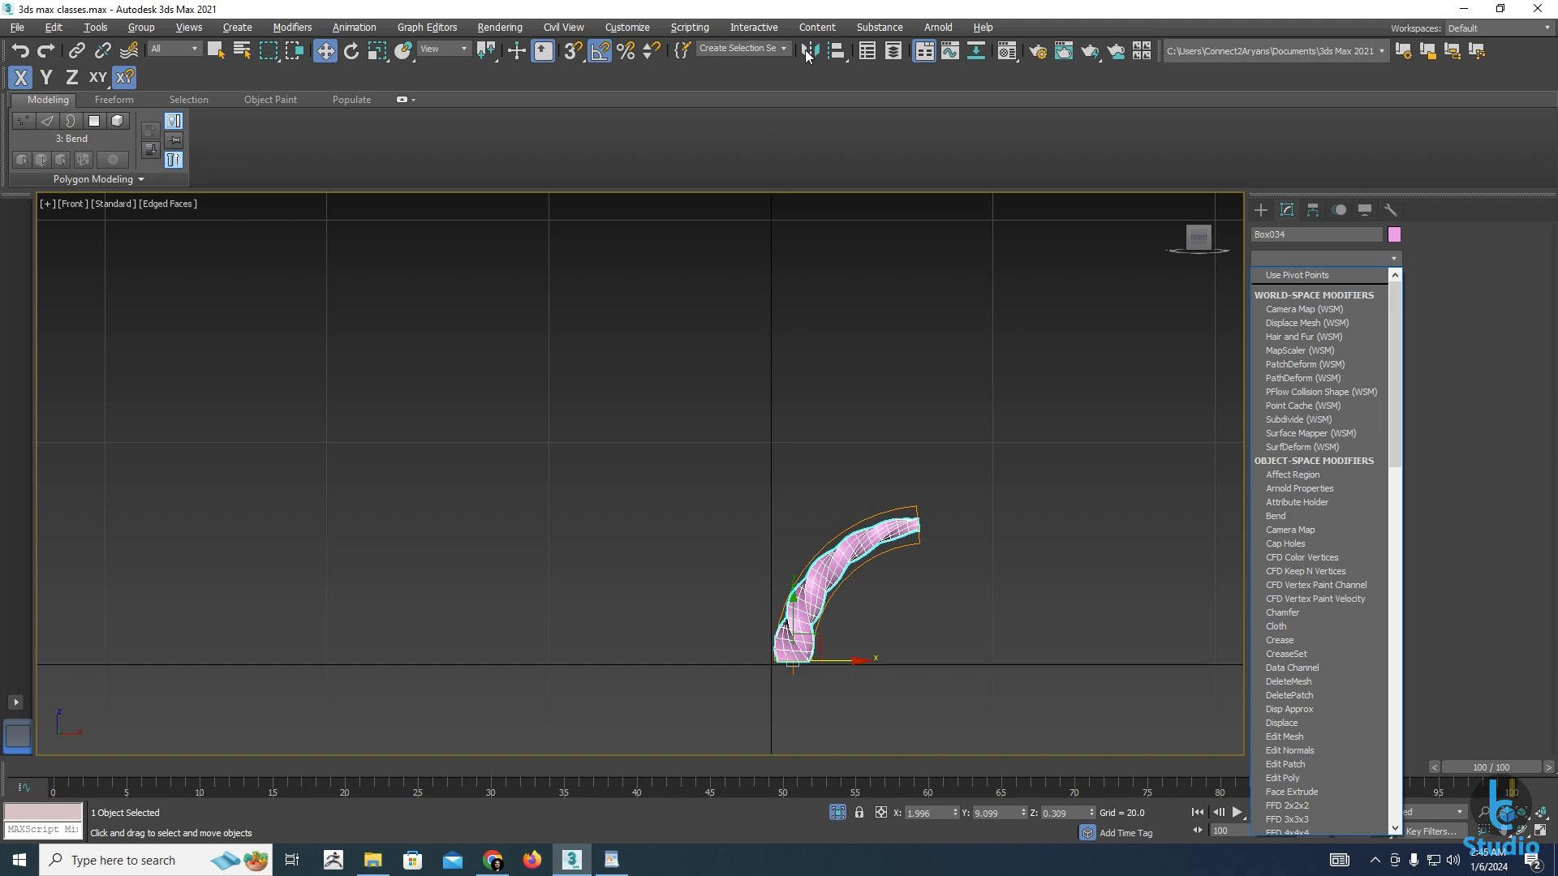
click(1395, 263)
click(1395, 263)
key(s)
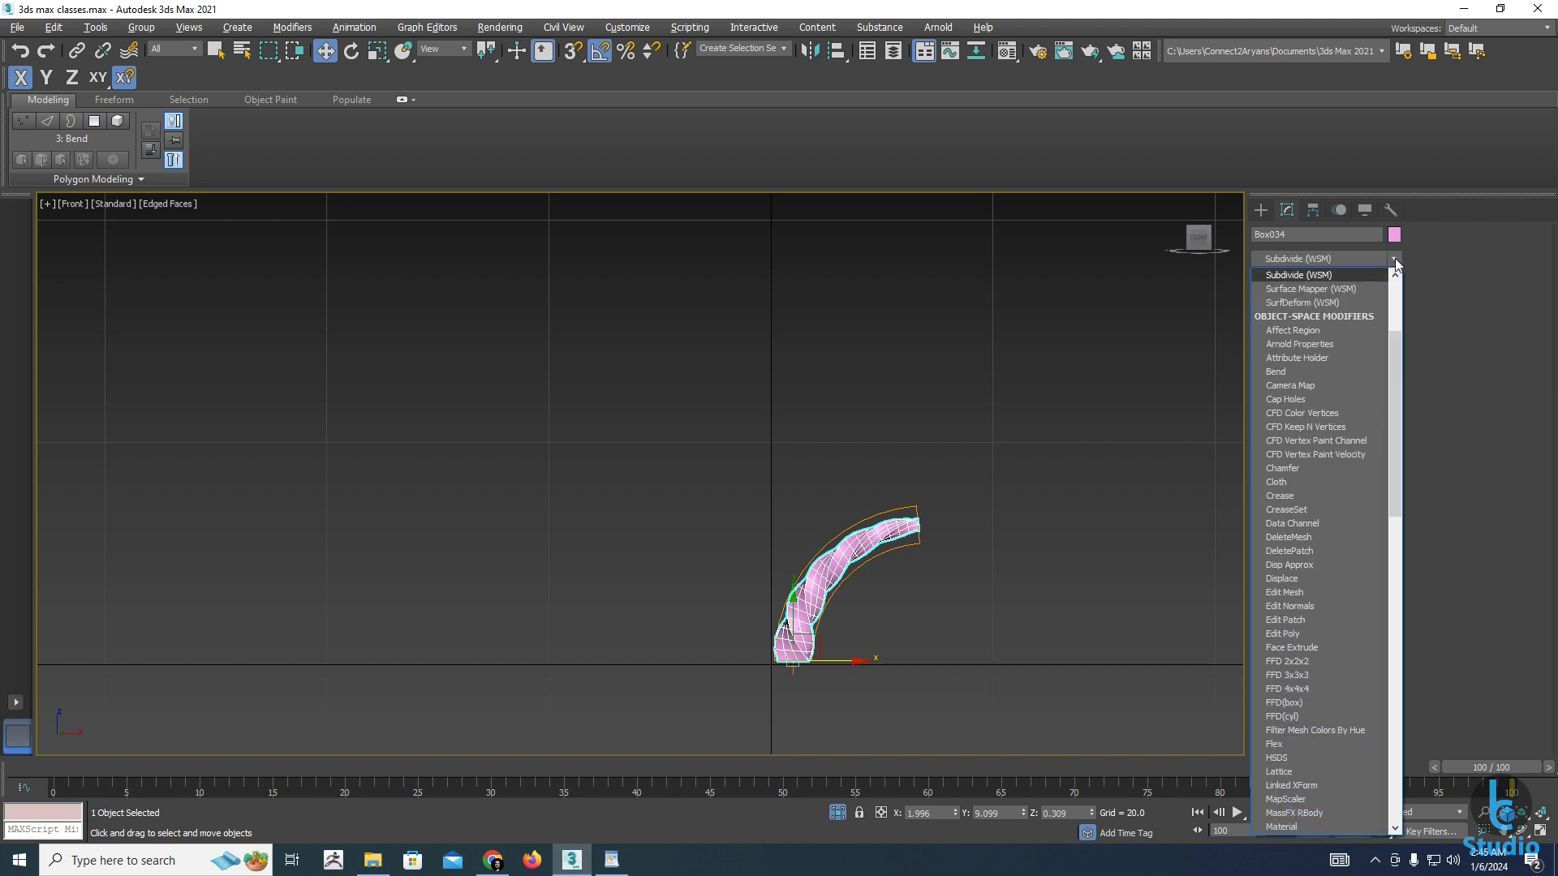
key(y)
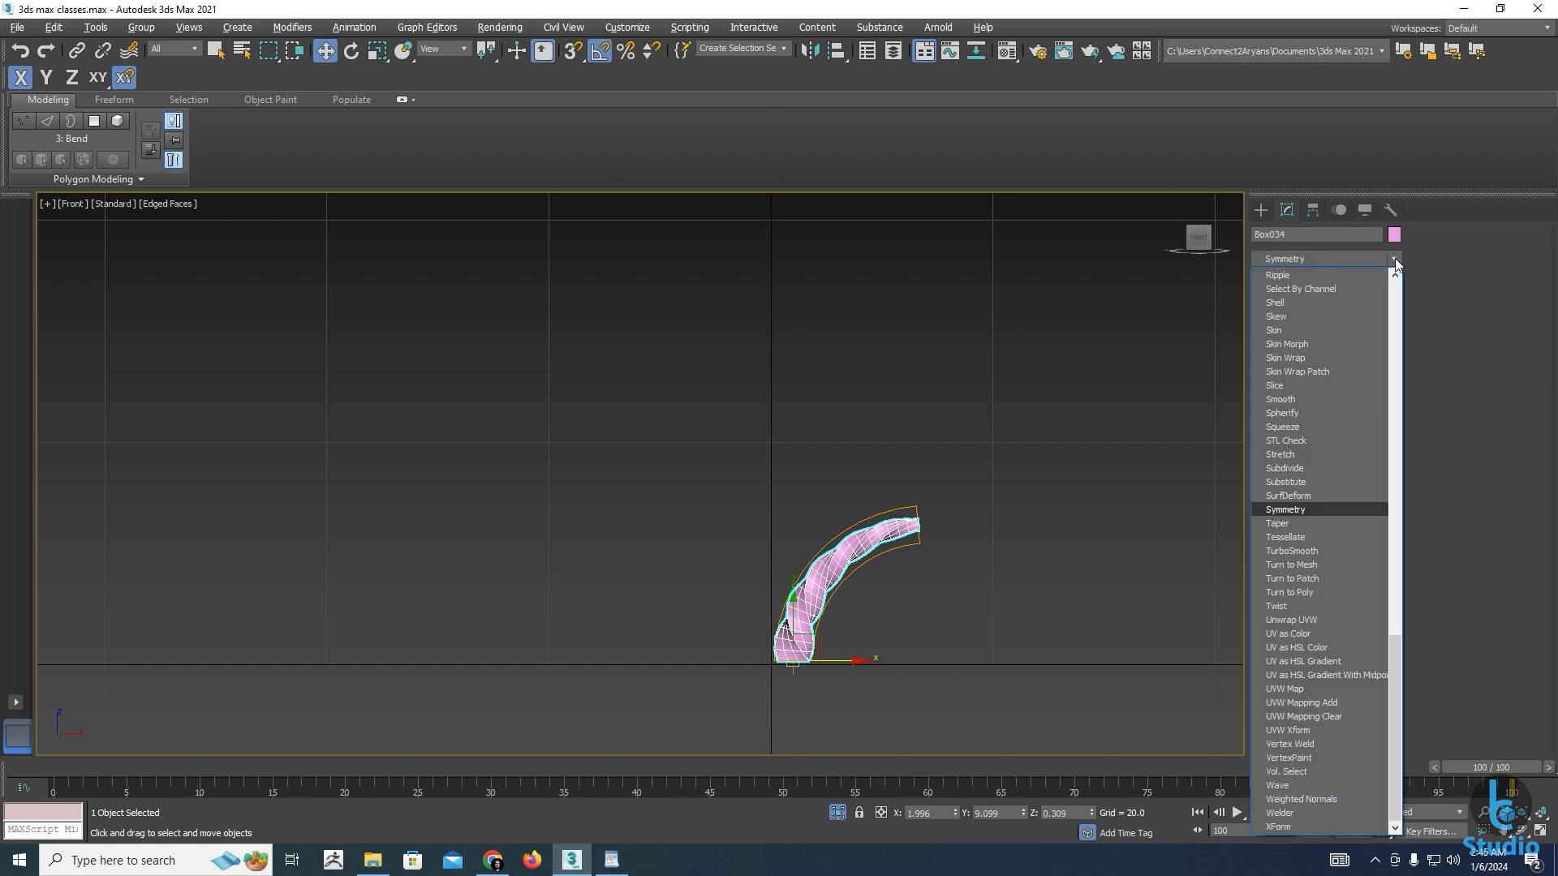
click(1281, 511)
scroll(811, 629, up, 3)
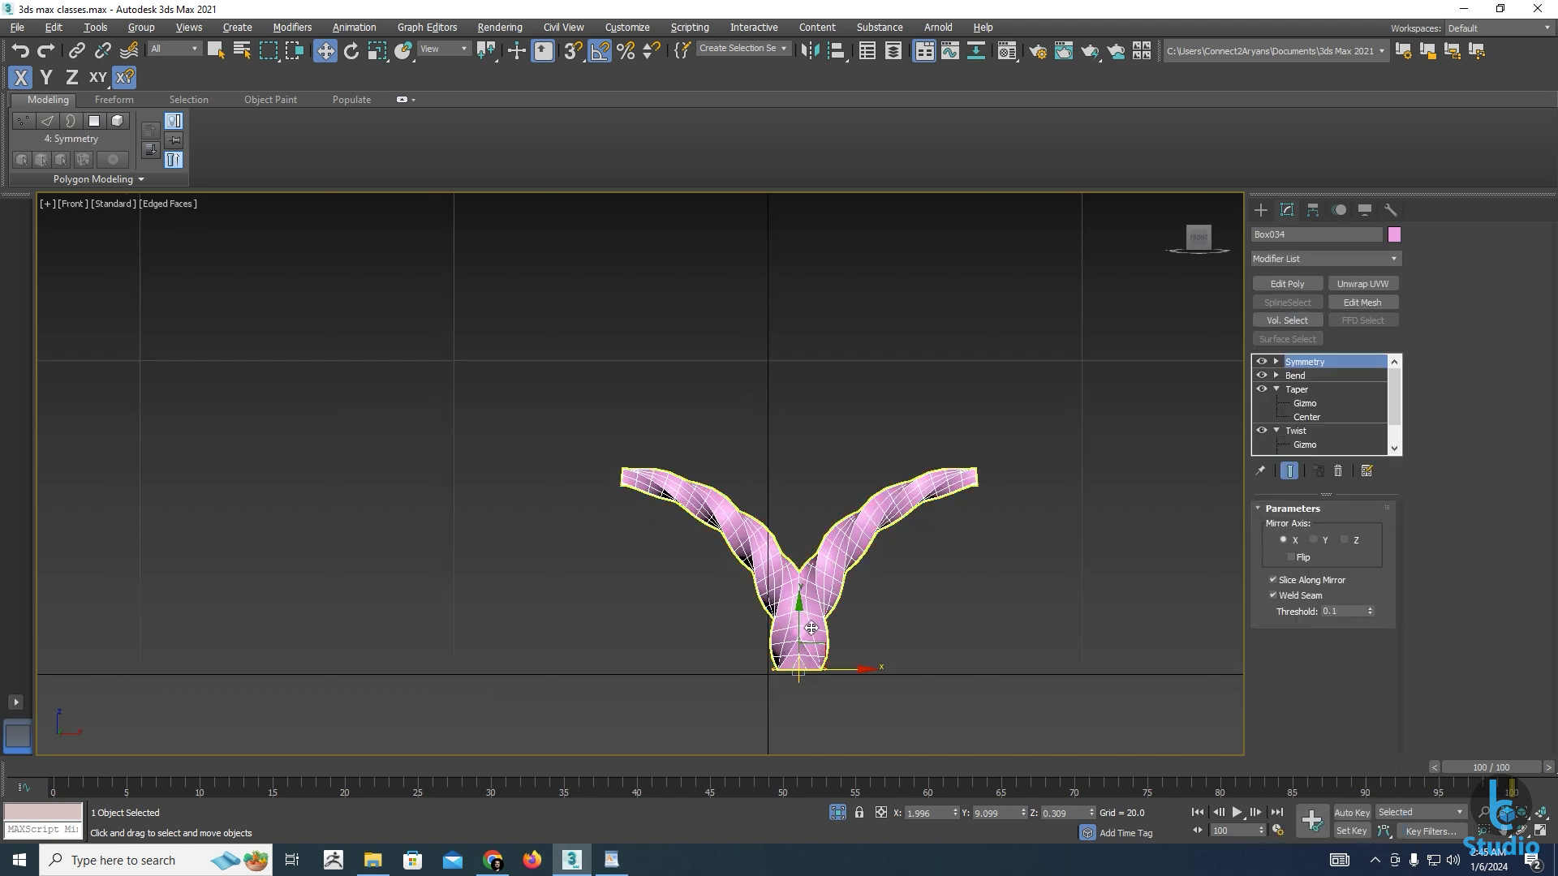
Set the column's Bend angle to 124.5 and its direction to 6.5 beneath the Symmetry modifier
alt+middle_drag(812, 629, 883, 649)
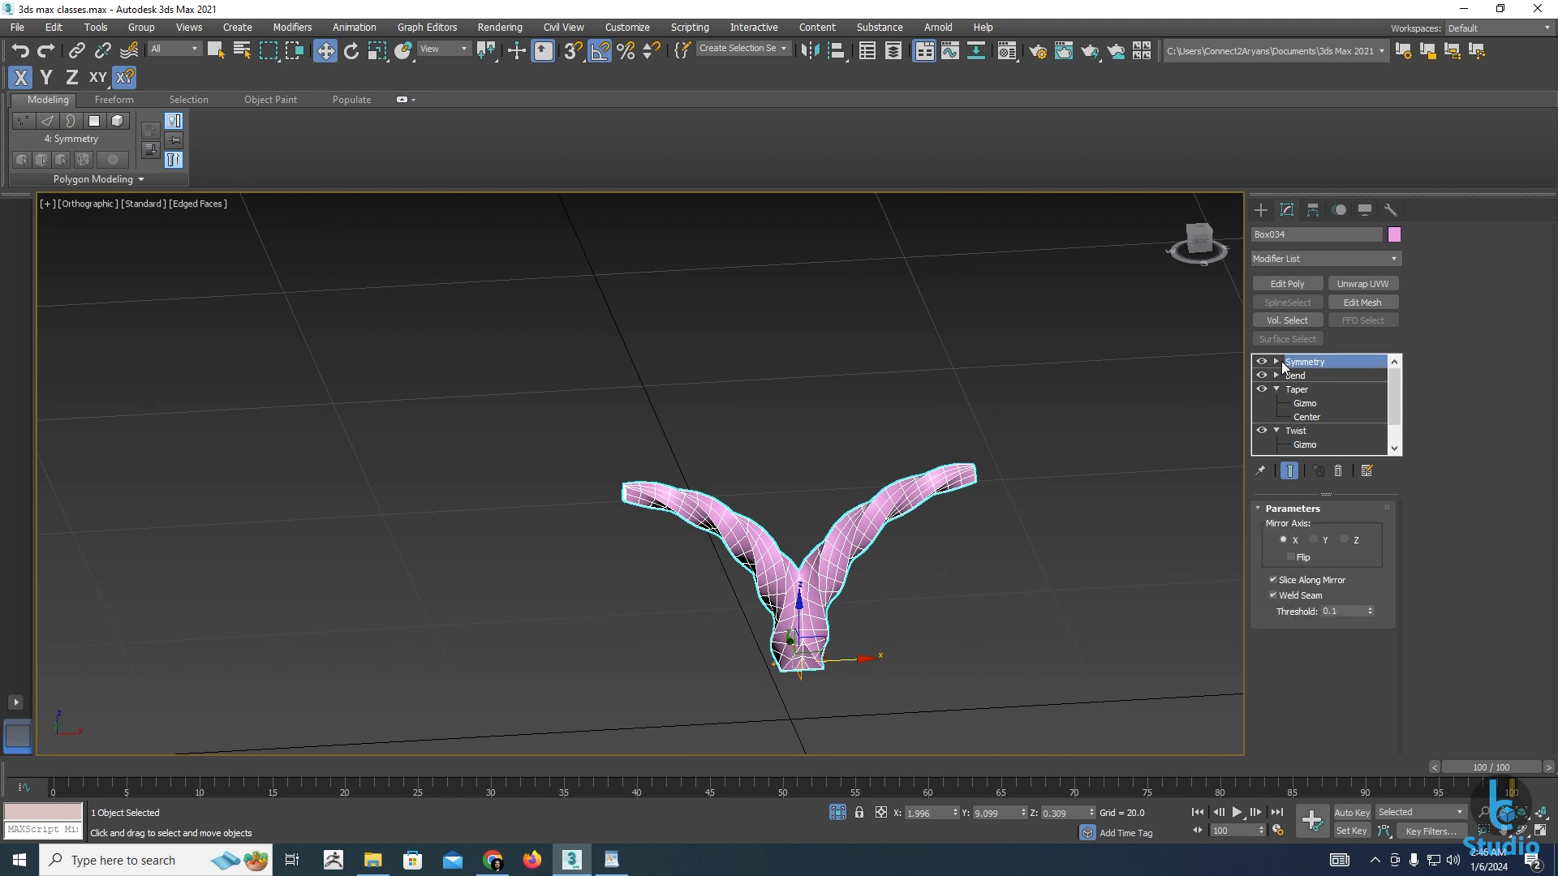
click(1277, 376)
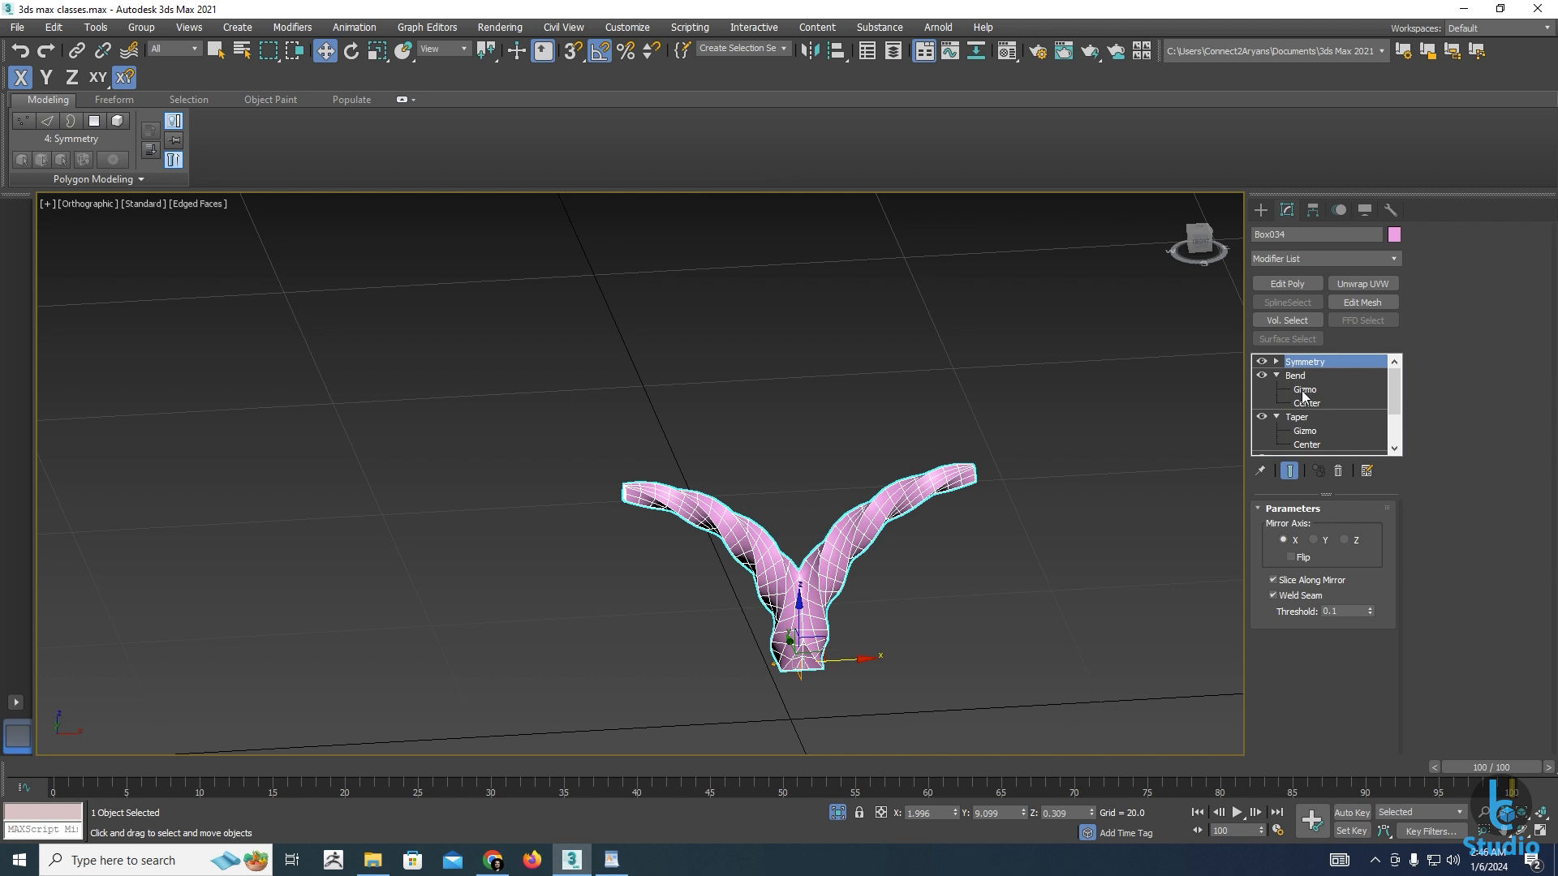
click(1305, 390)
click(1305, 391)
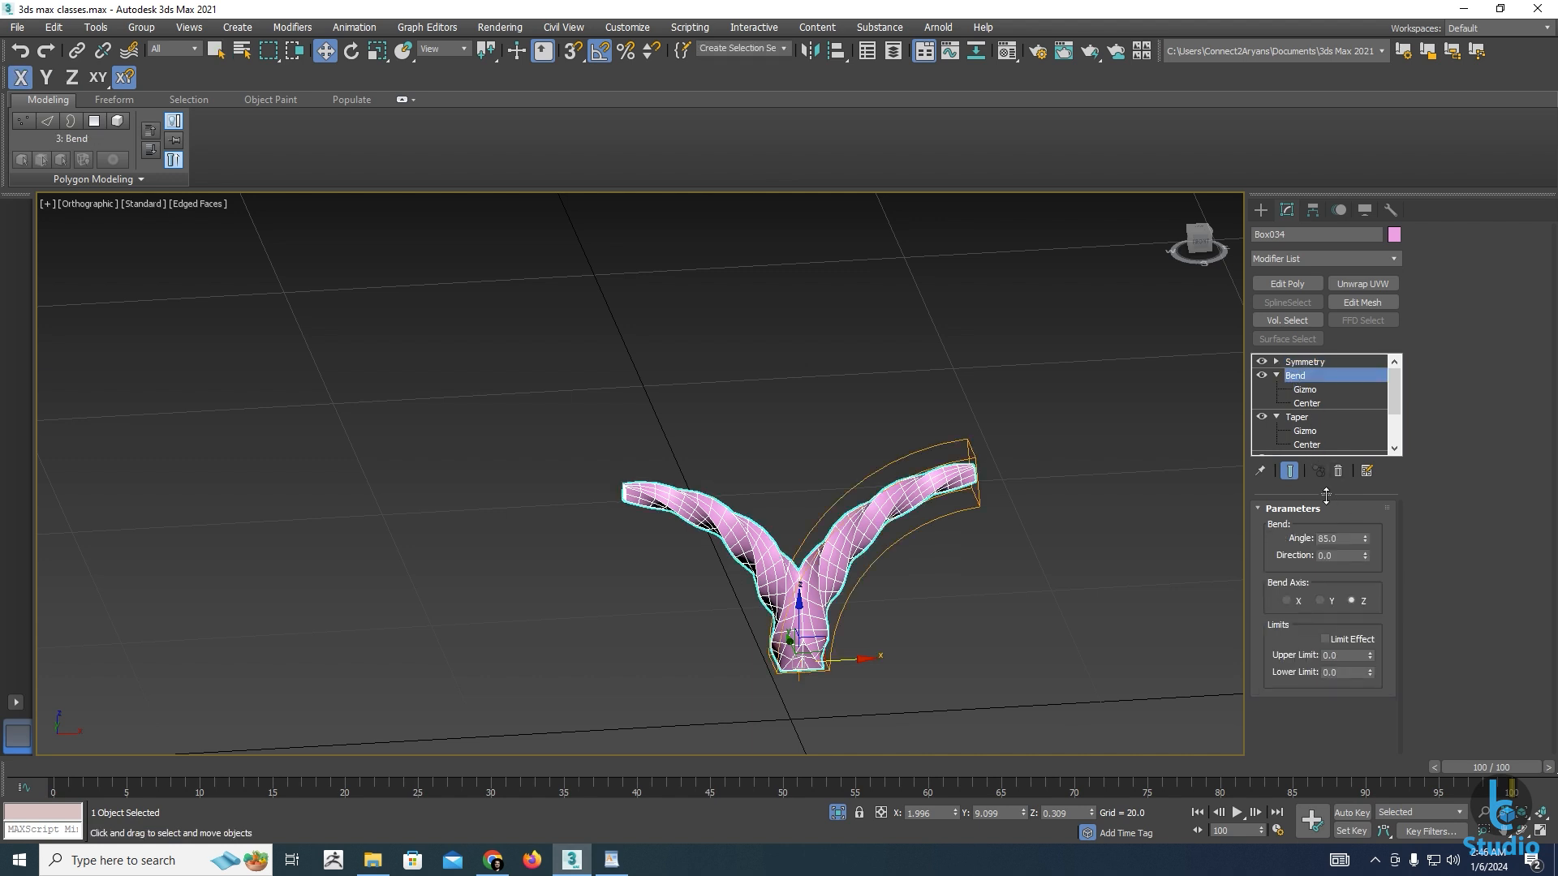
drag(1368, 541, 1313, 482)
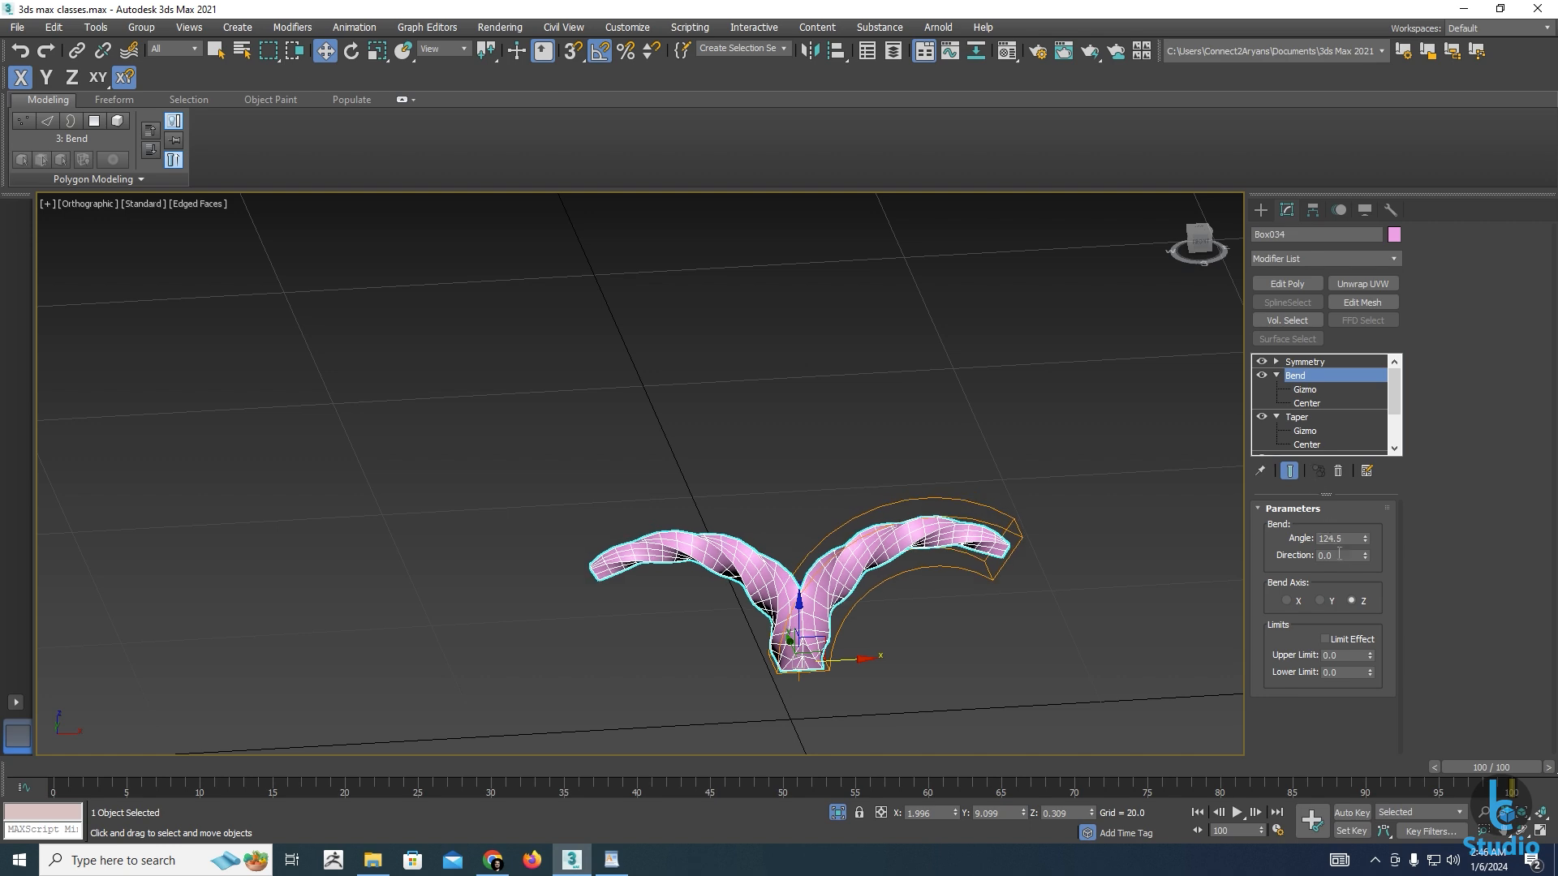
drag(1368, 560, 1296, 551)
alt+middle_drag(783, 647, 745, 639)
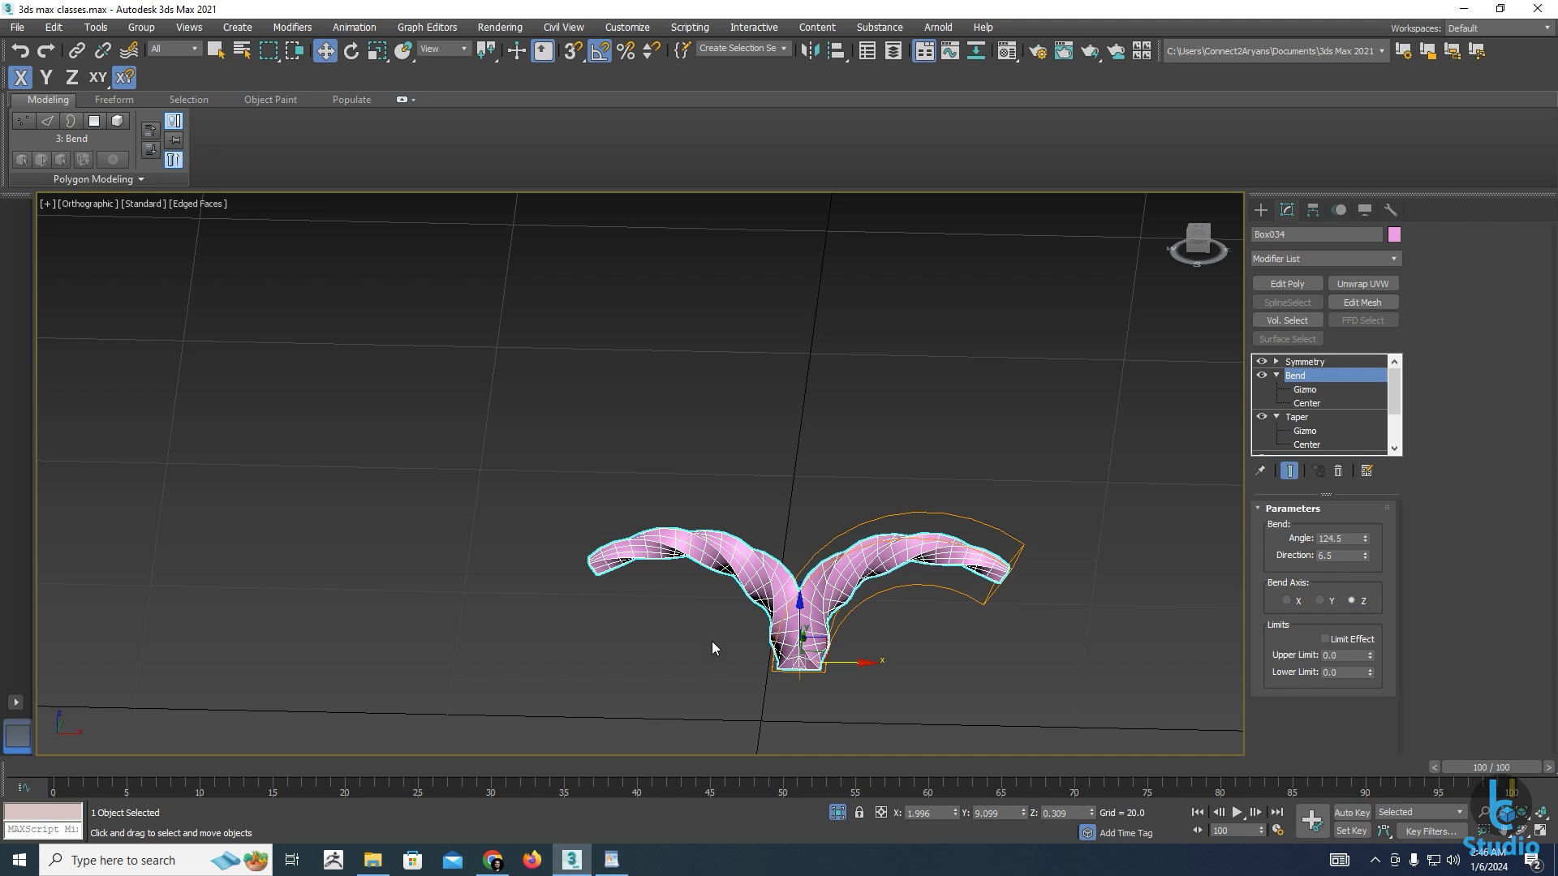
Try the Y and Z mirror axes on the column's Symmetry modifier and set the axis back to X
click(1303, 362)
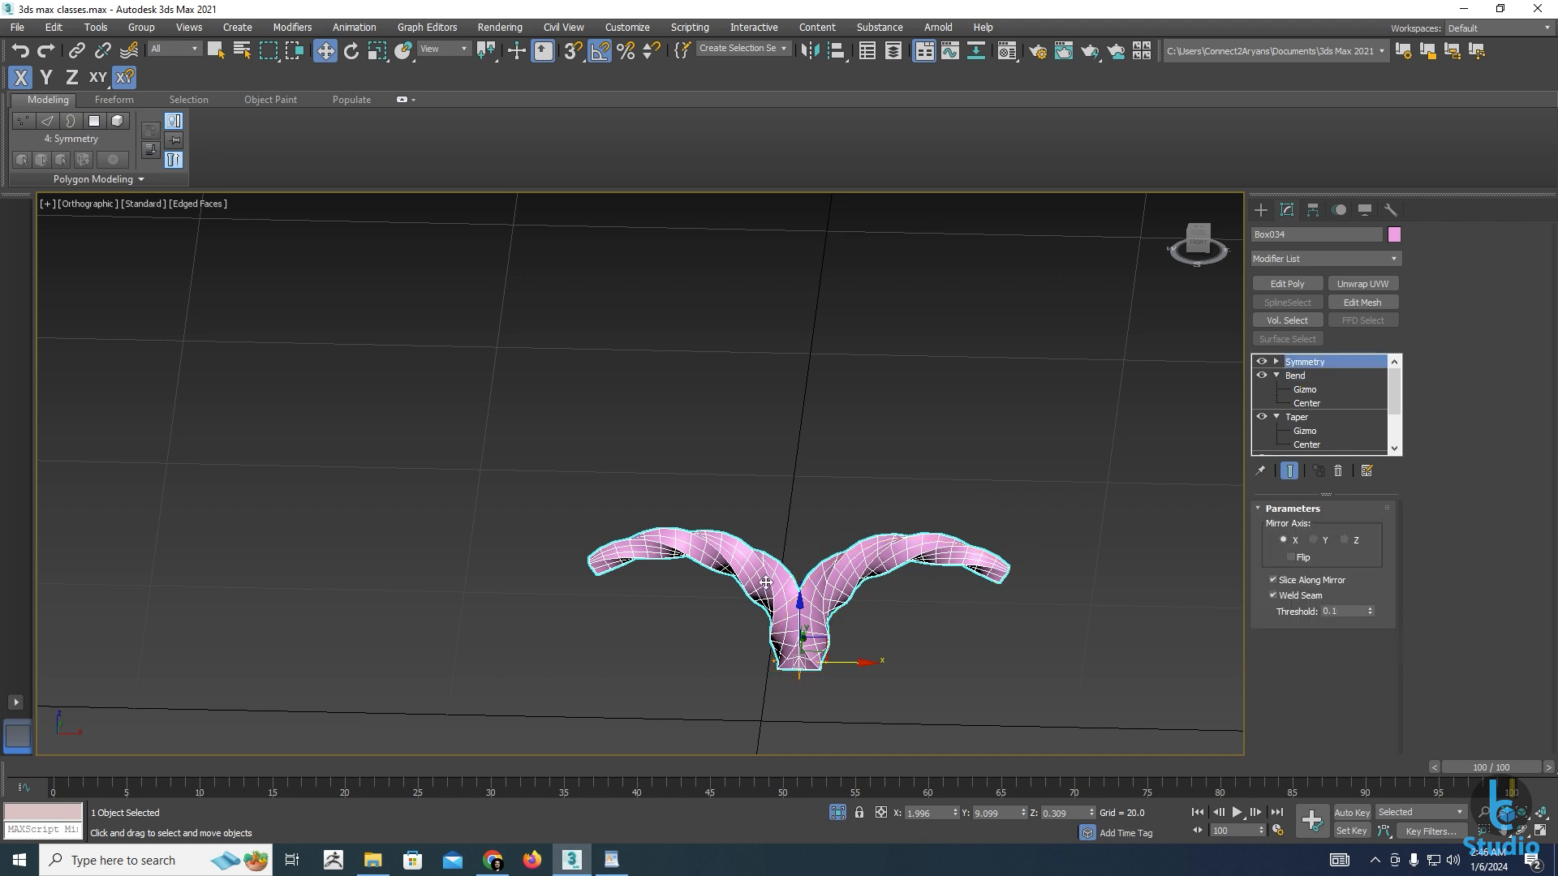
alt+middle_drag(897, 640, 816, 580)
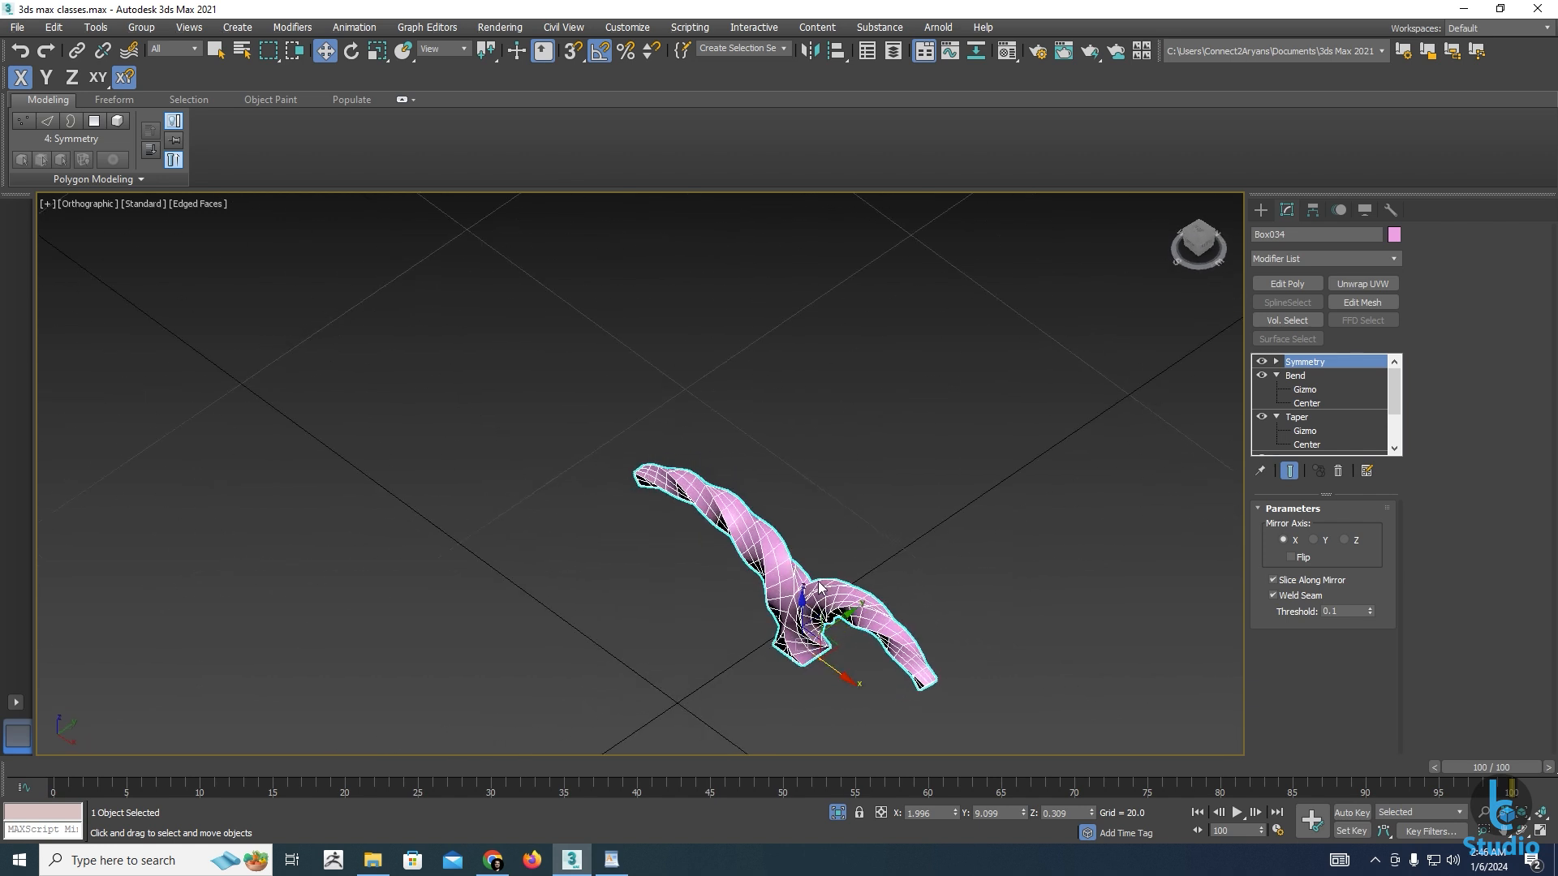
click(1315, 543)
click(1346, 541)
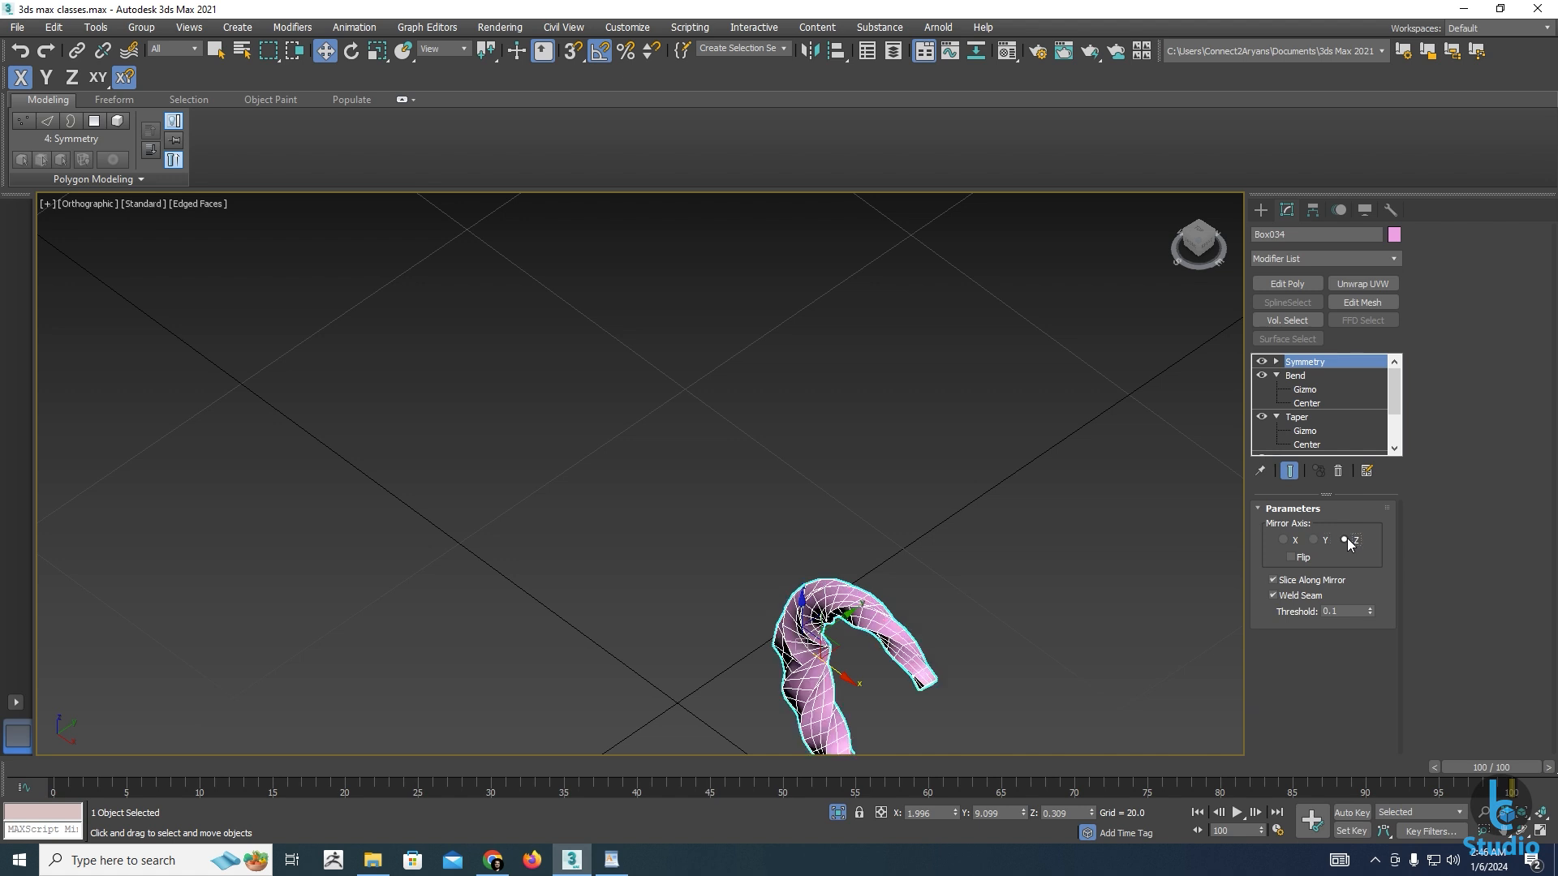
alt+middle_drag(753, 633, 1168, 501)
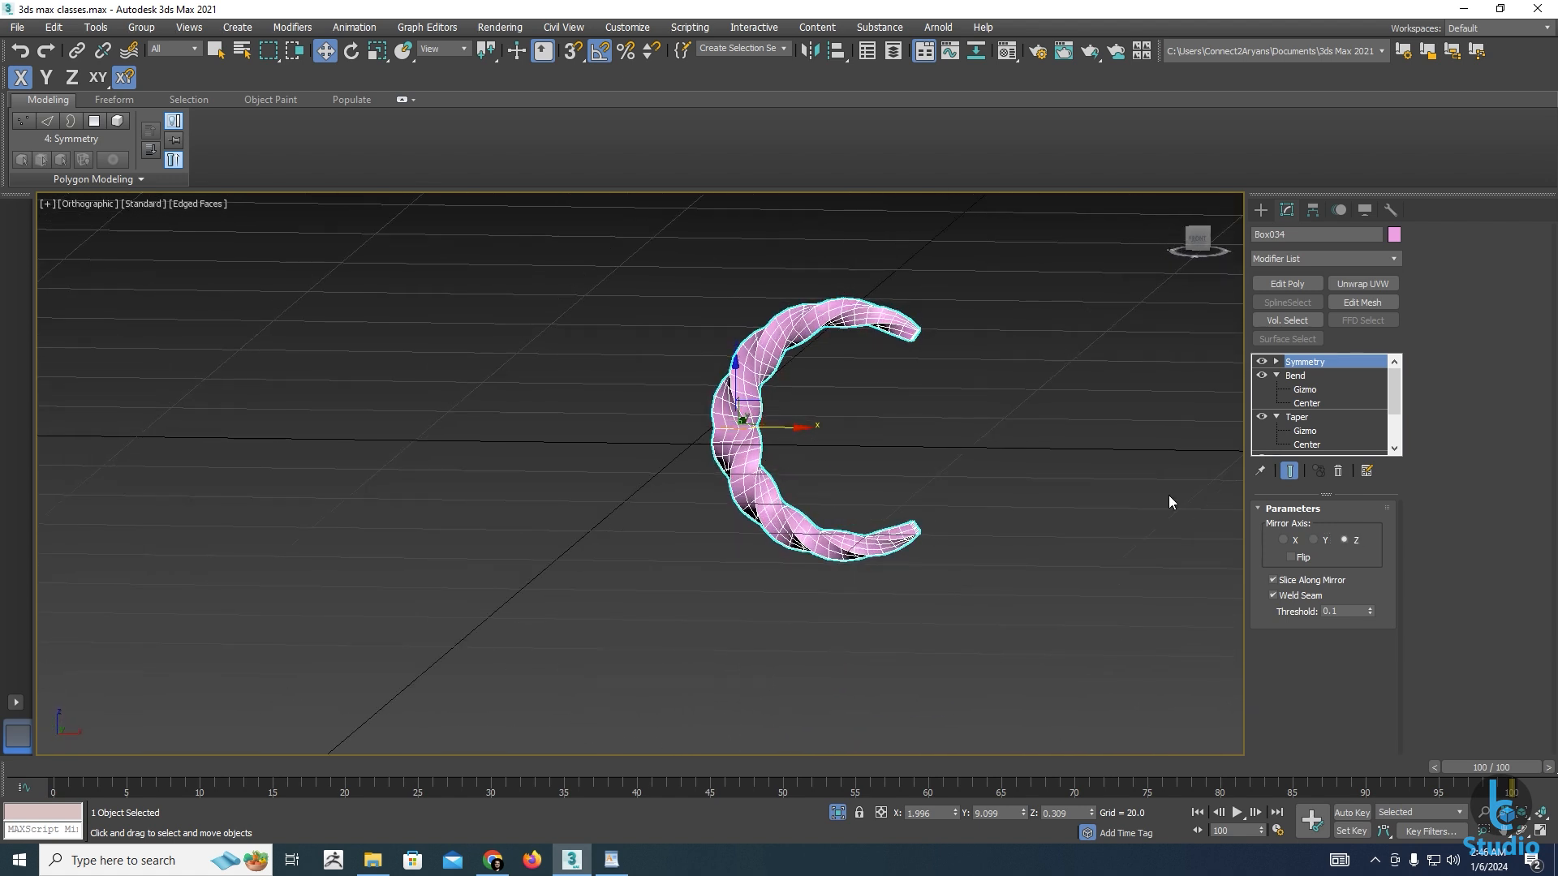
click(1283, 541)
middle_drag(758, 448, 752, 500)
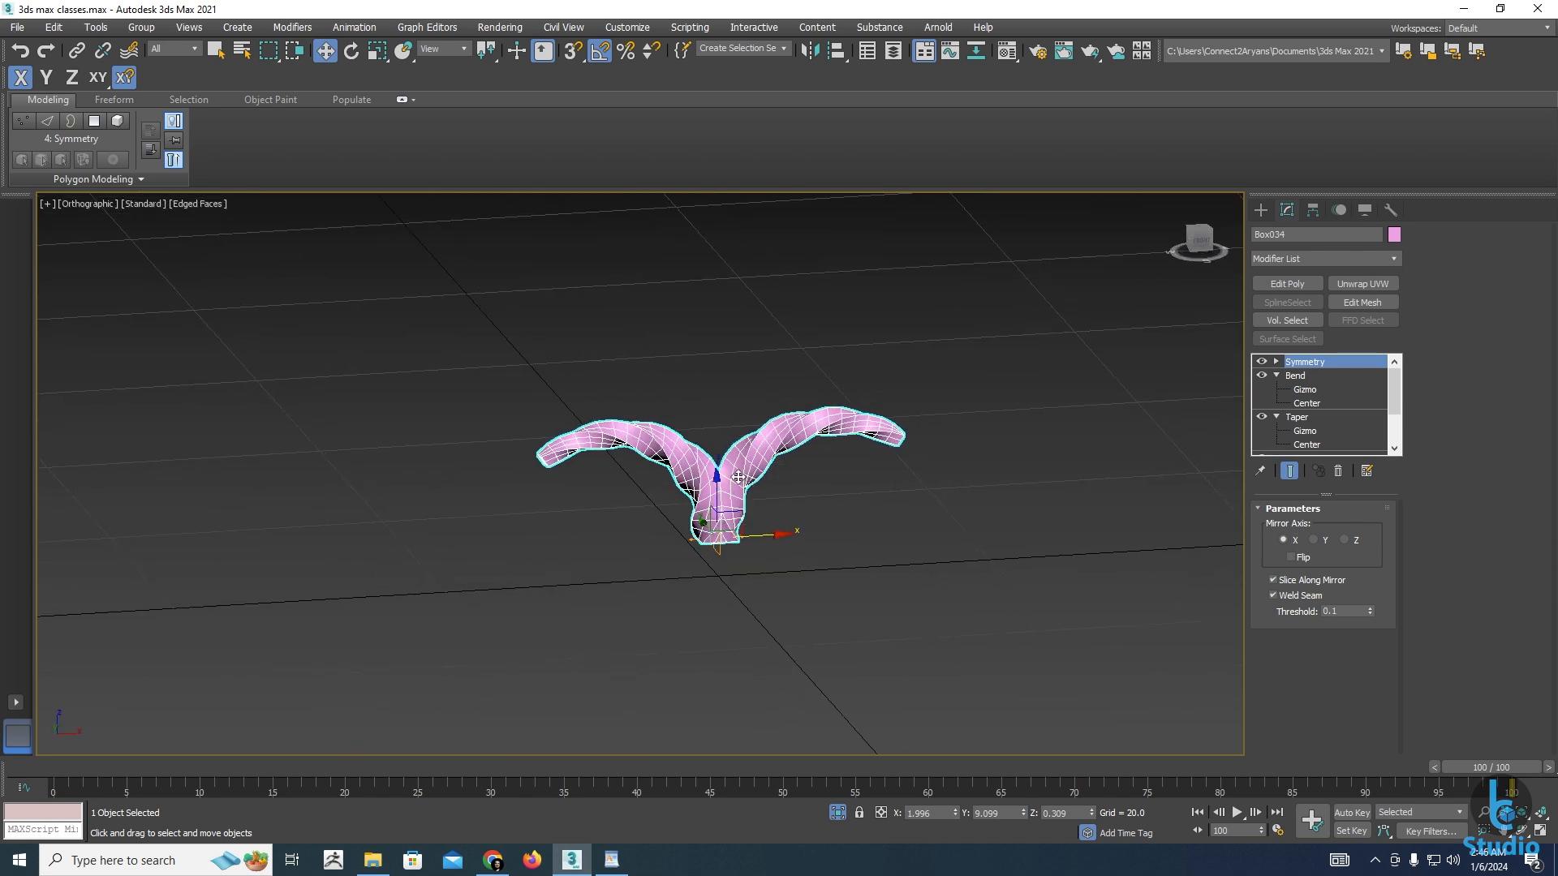
Unhide all the hidden scene objects around the mirrored horn shape
right_click(734, 442)
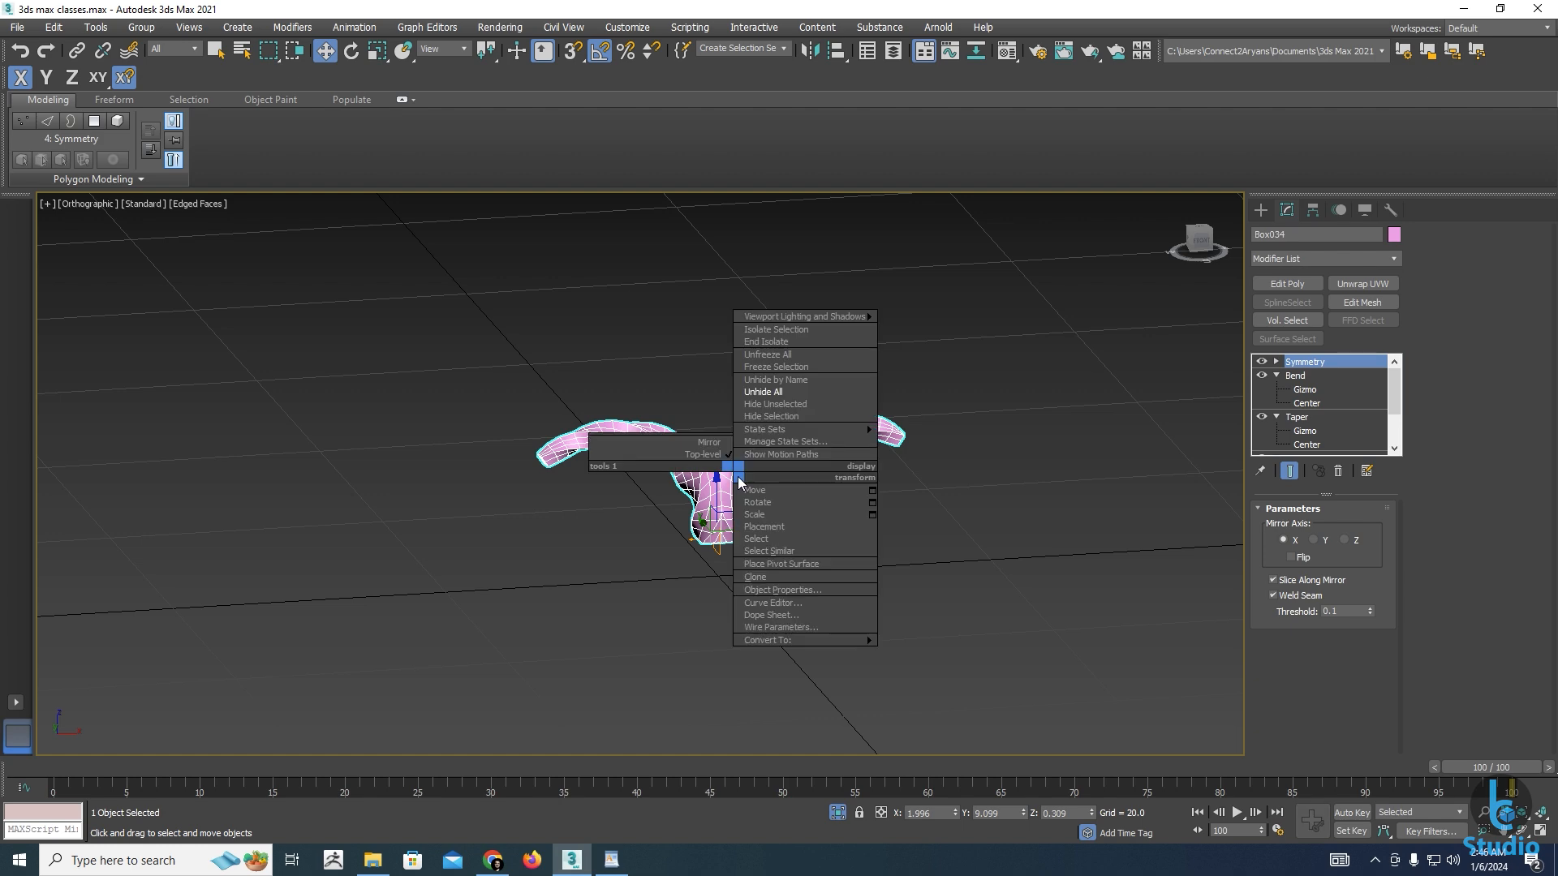
click(803, 397)
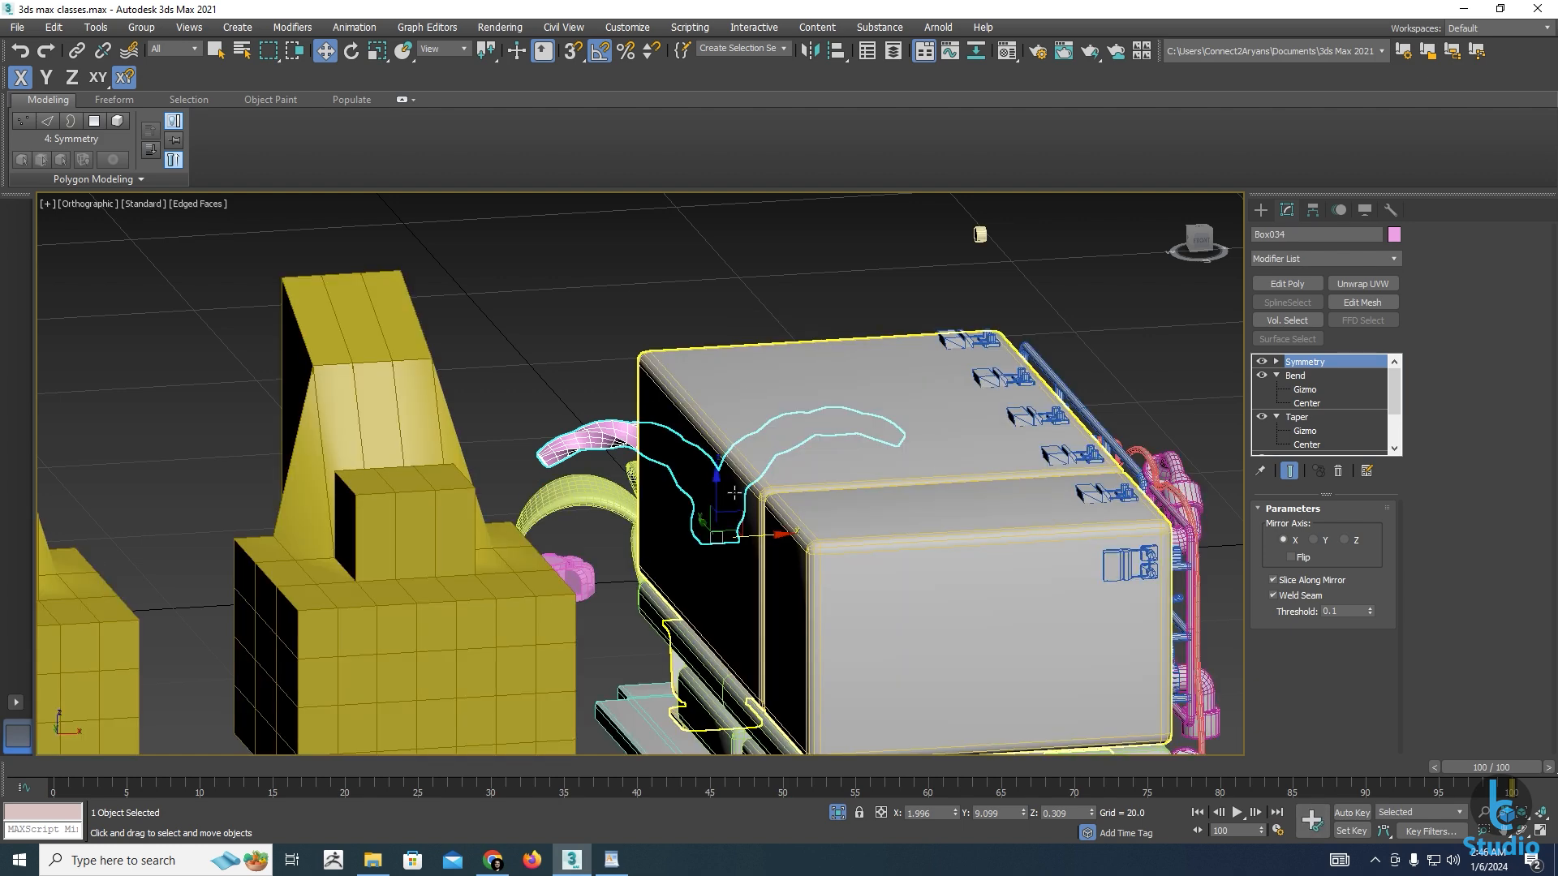
alt+middle_drag(869, 545, 690, 514)
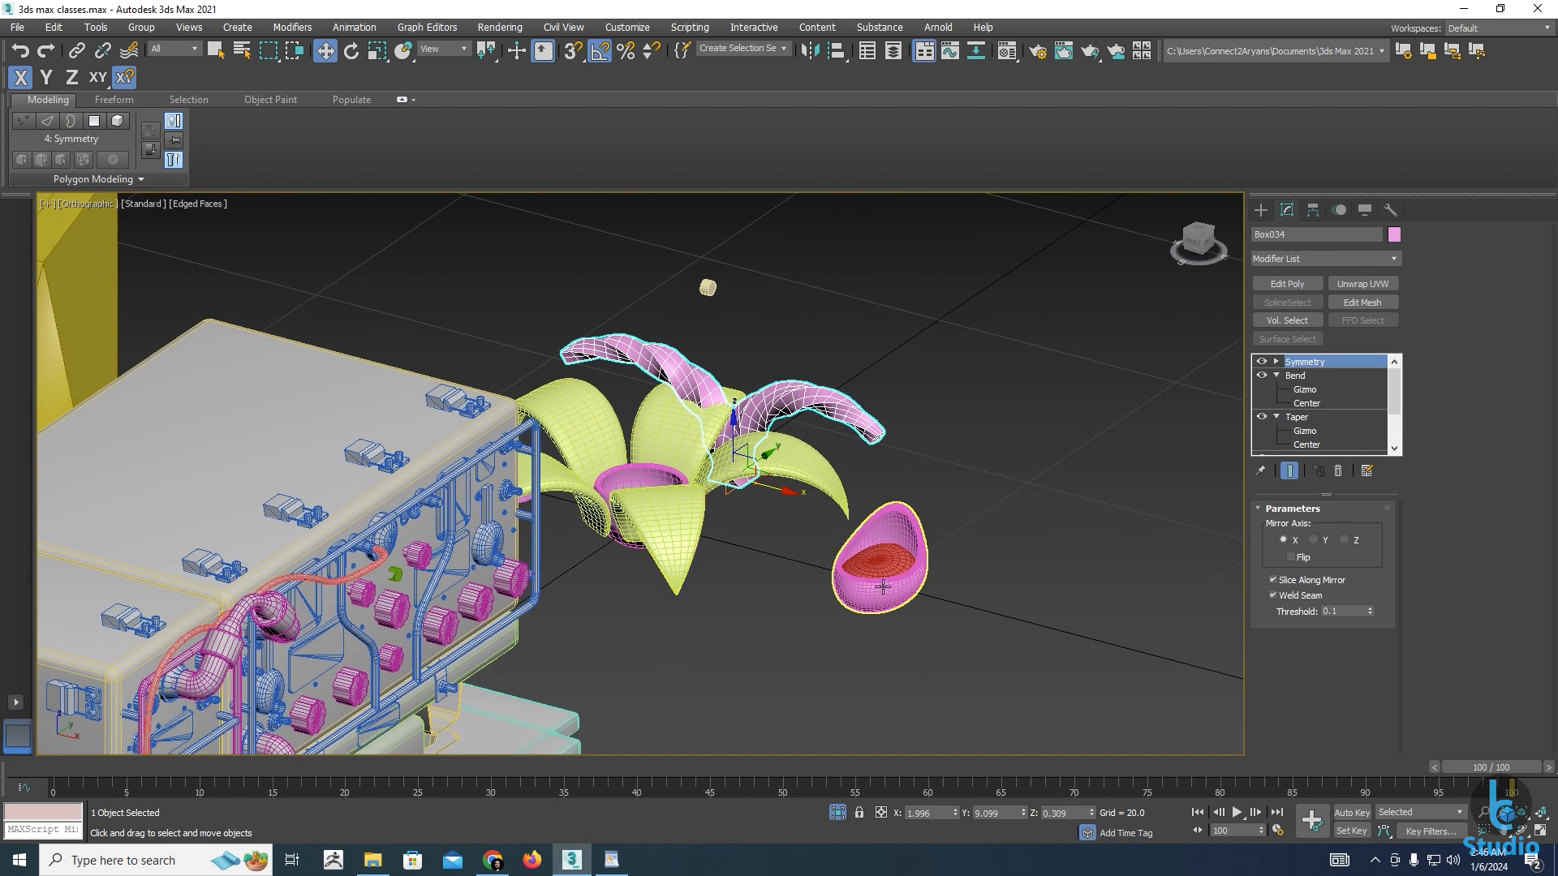
Select the egg chair's shell and red cushion and clone both as one copy placed beside the original along X
click(883, 587)
scroll(882, 585, up, 5)
ctrl+click(844, 555)
alt+middle_drag(844, 554, 838, 598)
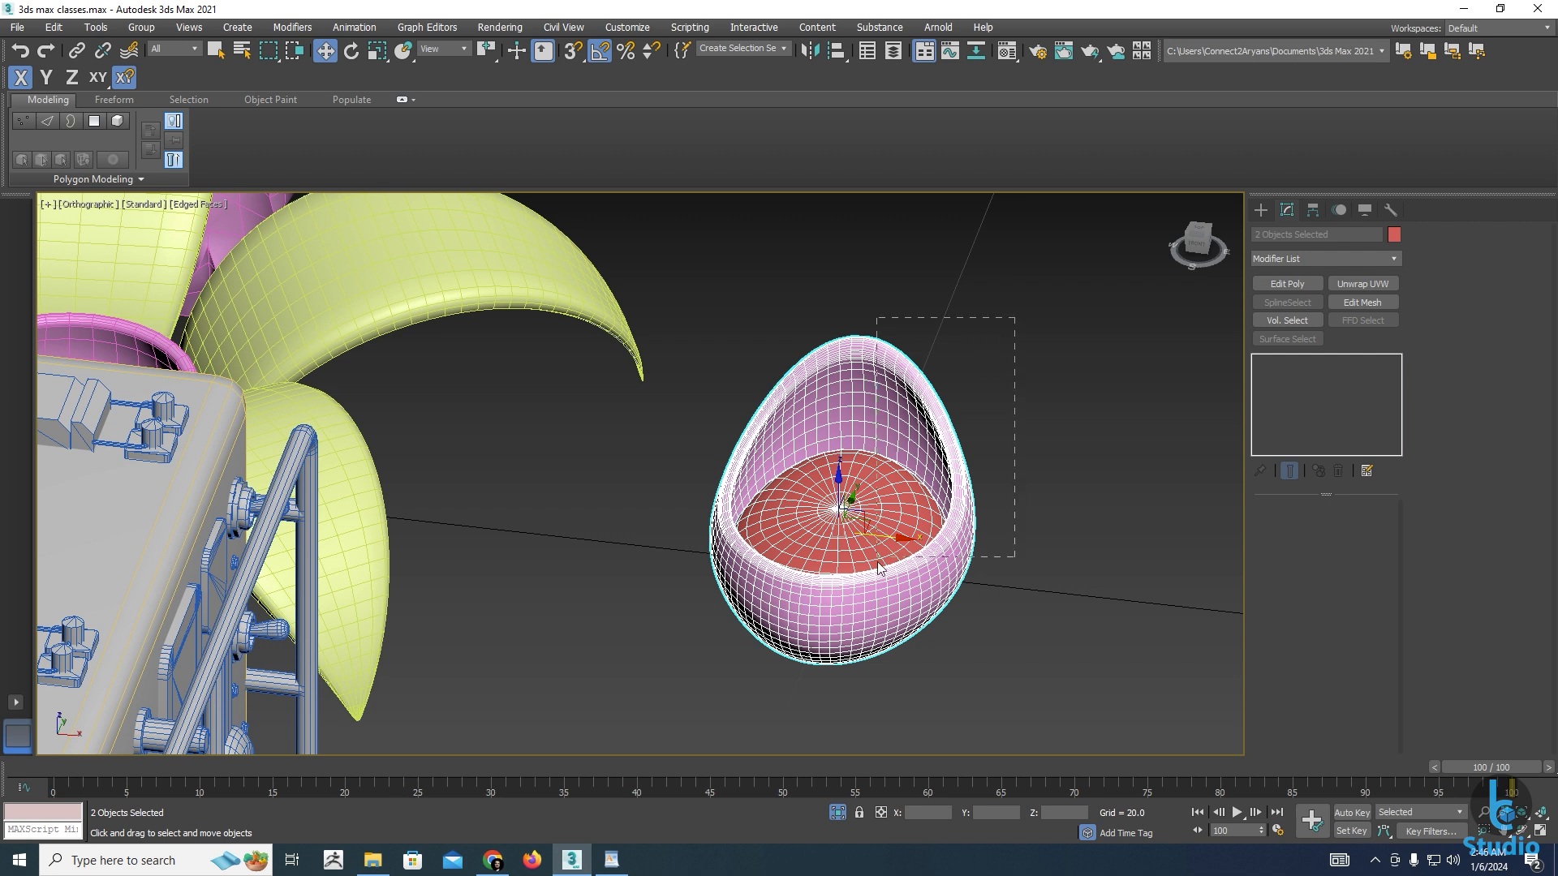
drag(877, 561, 691, 682)
middle_drag(882, 592, 787, 590)
shift+drag(787, 591, 1067, 623)
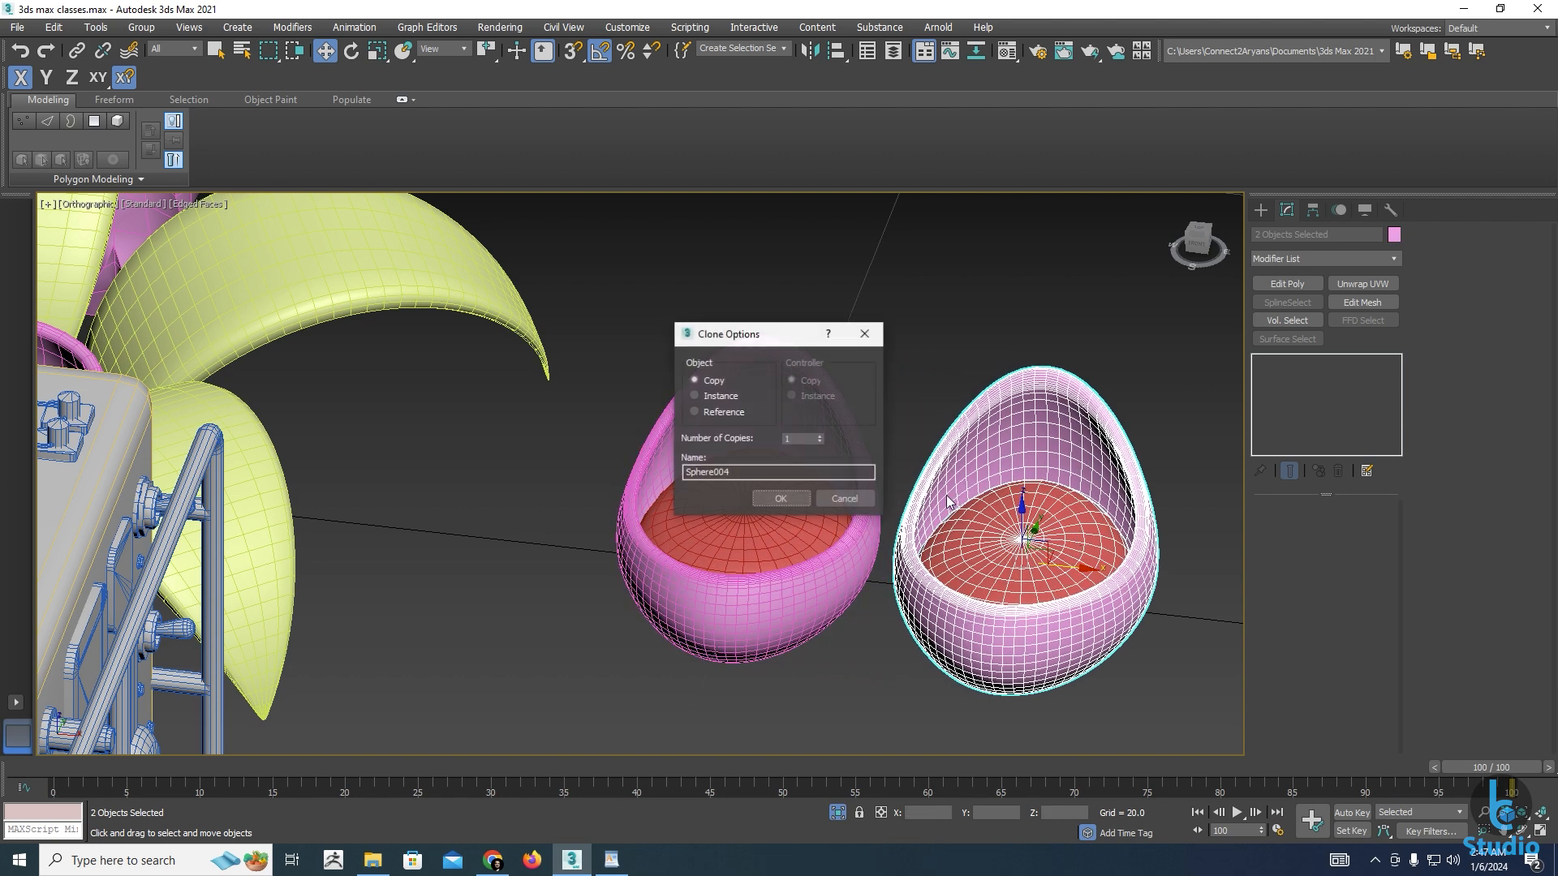
click(780, 500)
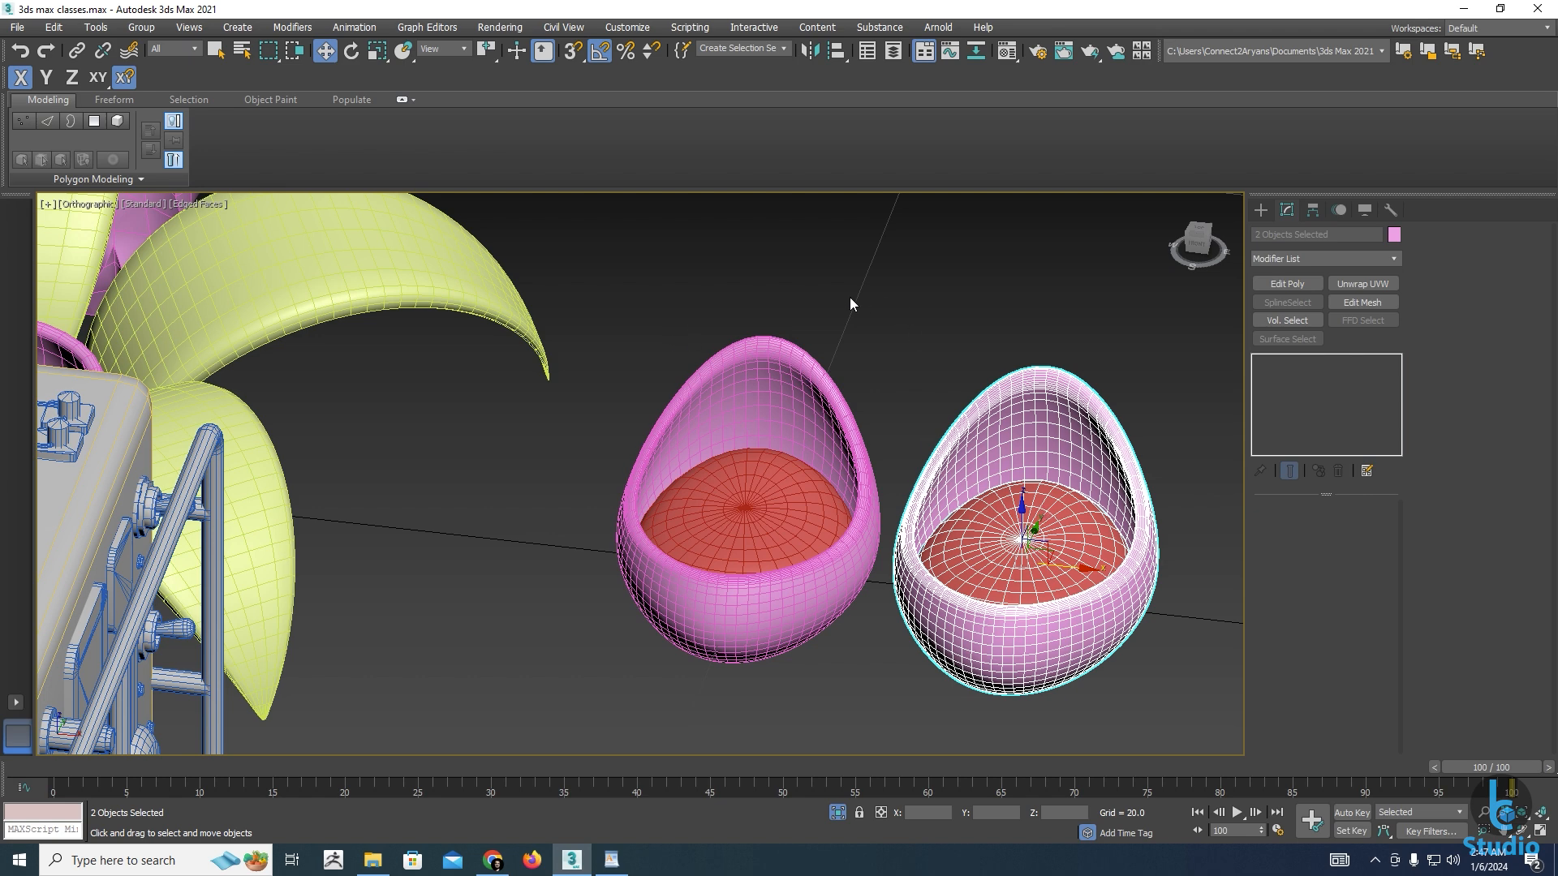
Convert the original egg chair's shell to an Editable Poly
drag(714, 533, 714, 534)
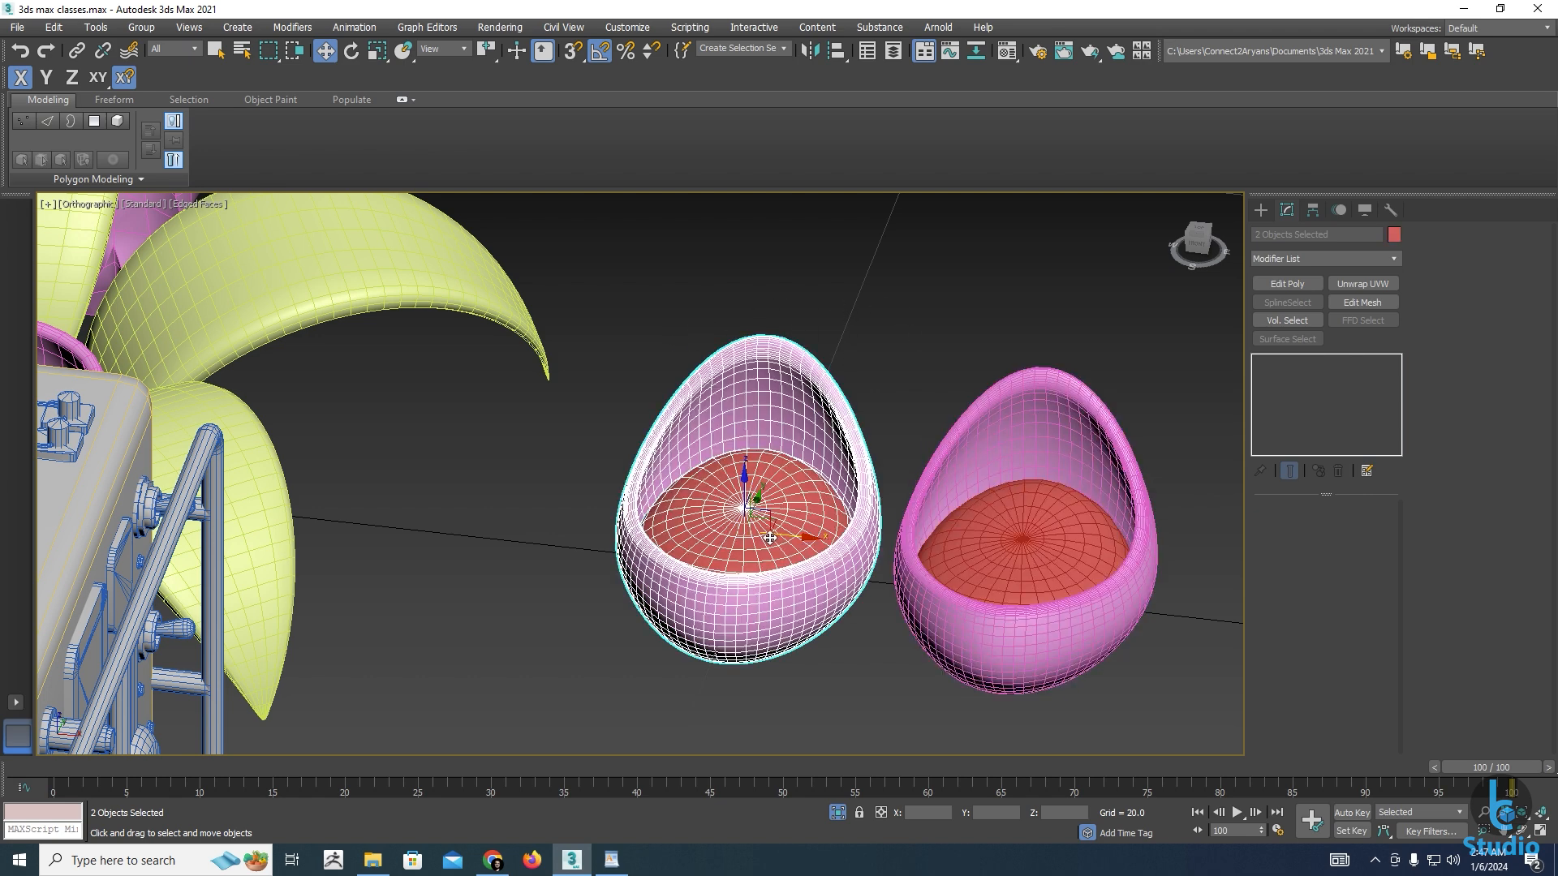
click(761, 473)
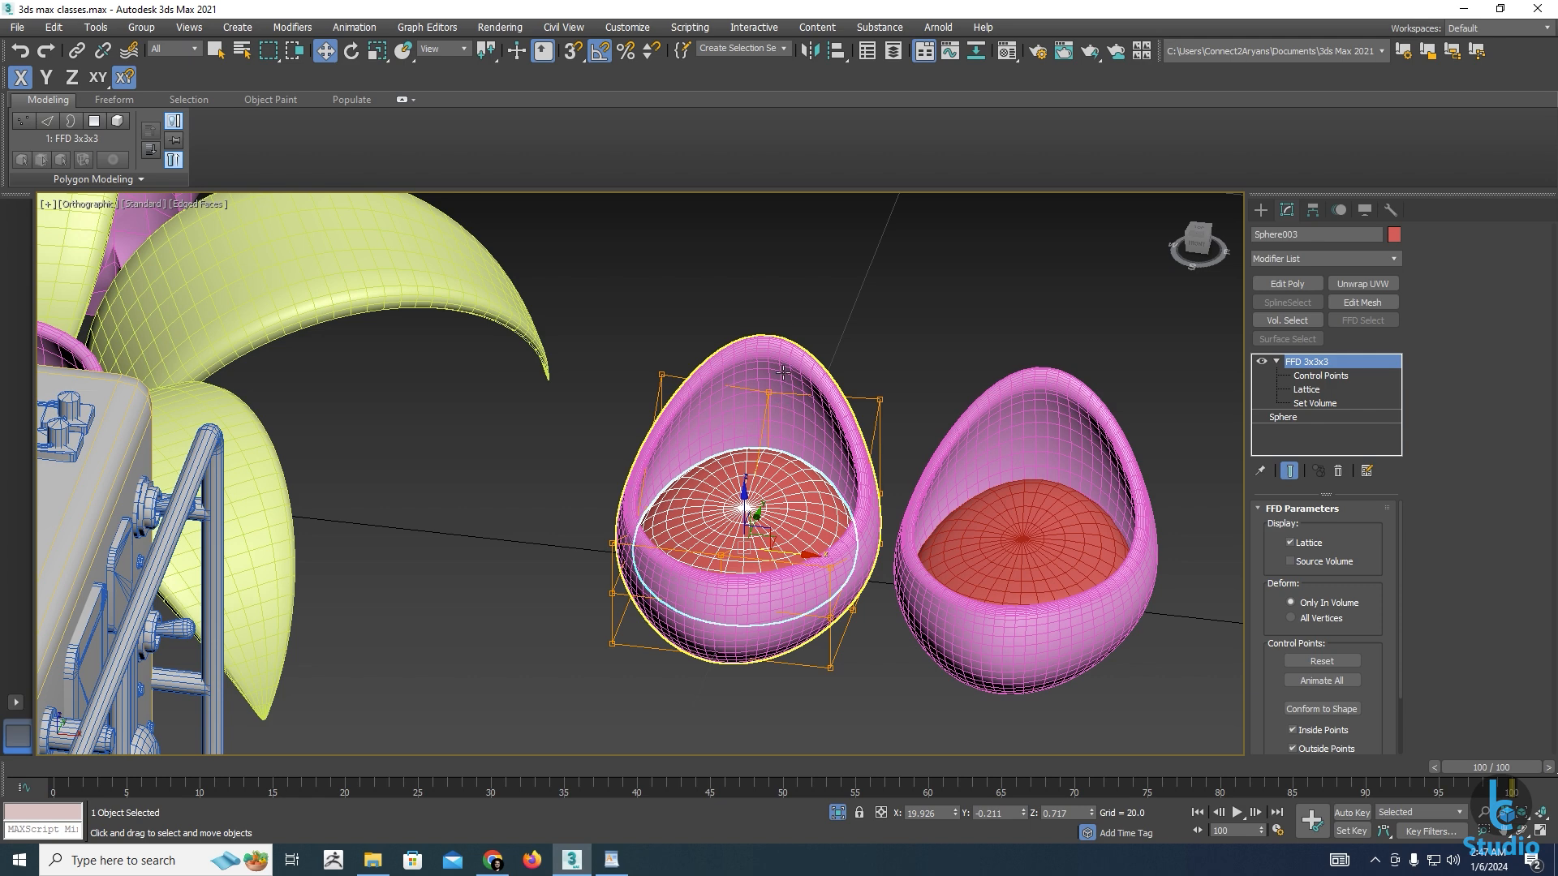
click(783, 371)
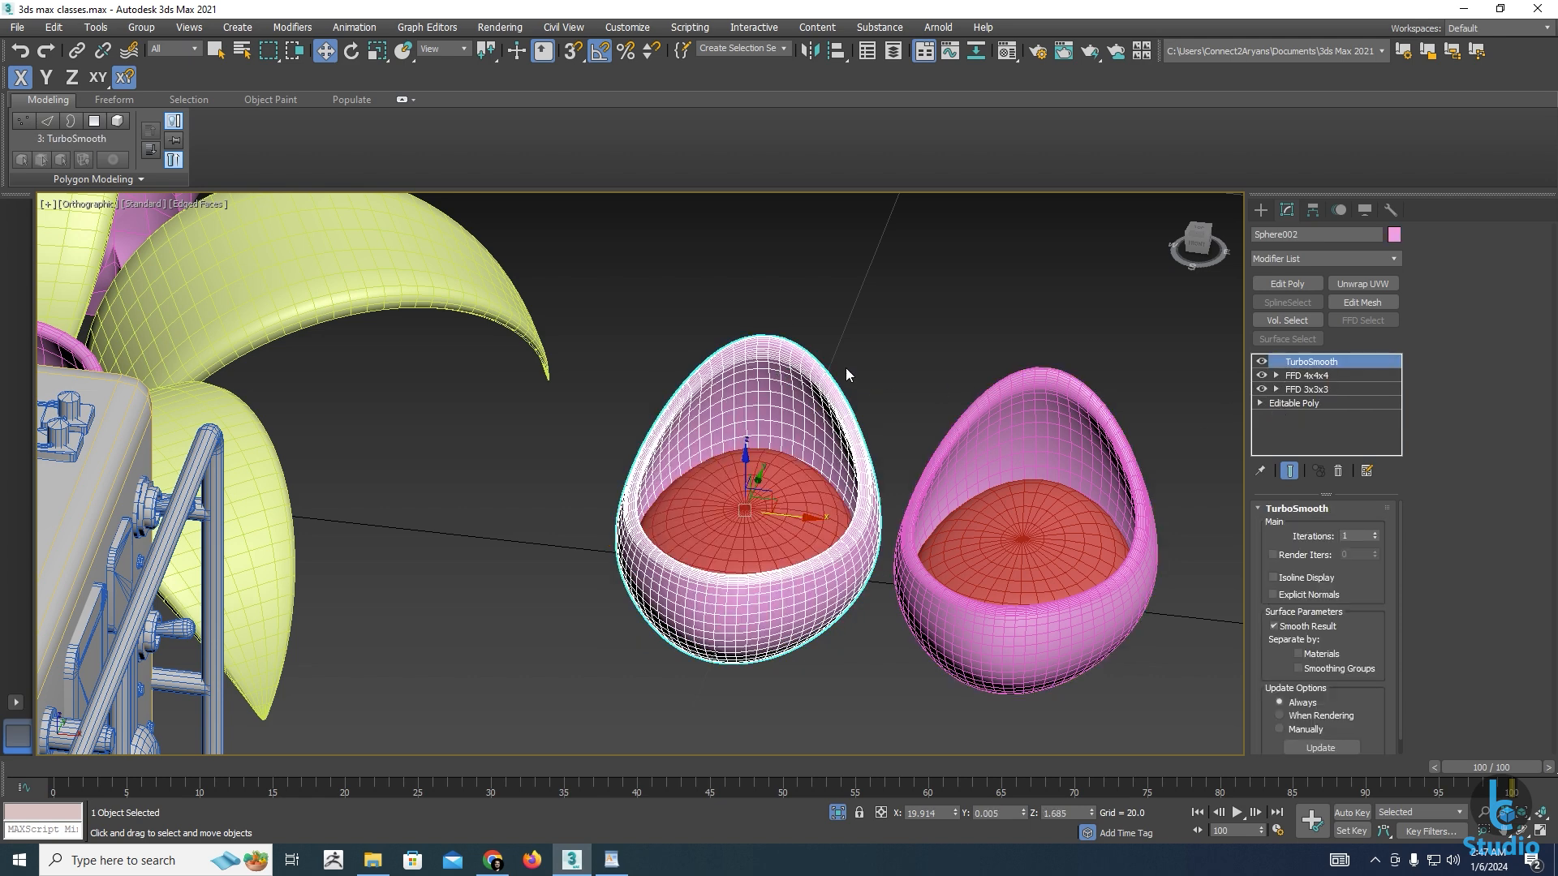
right_click(777, 367)
mouse_move(840, 530)
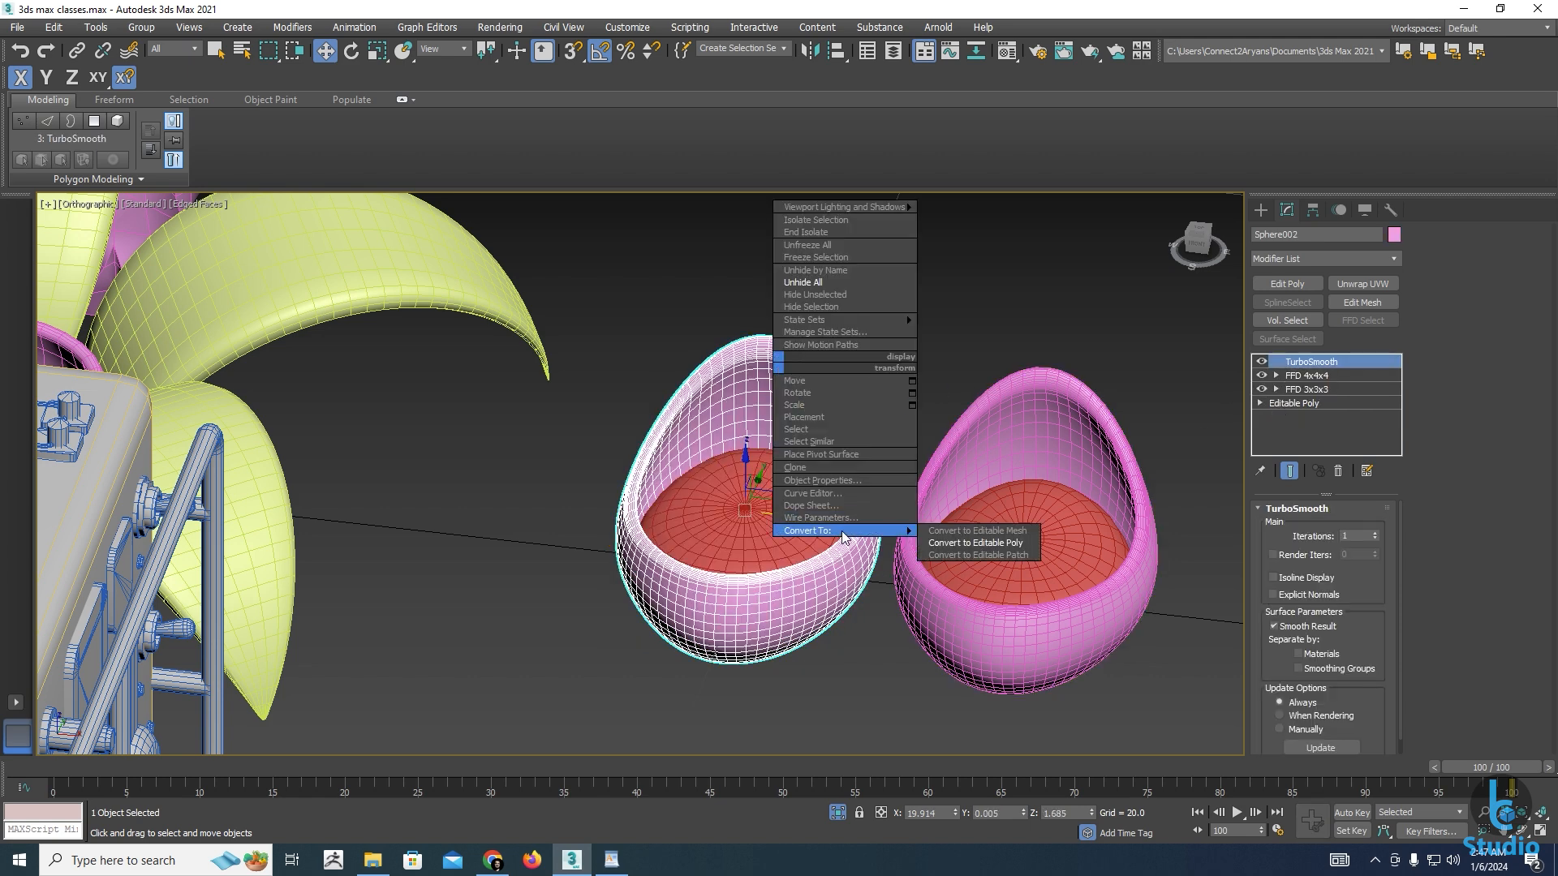
click(958, 539)
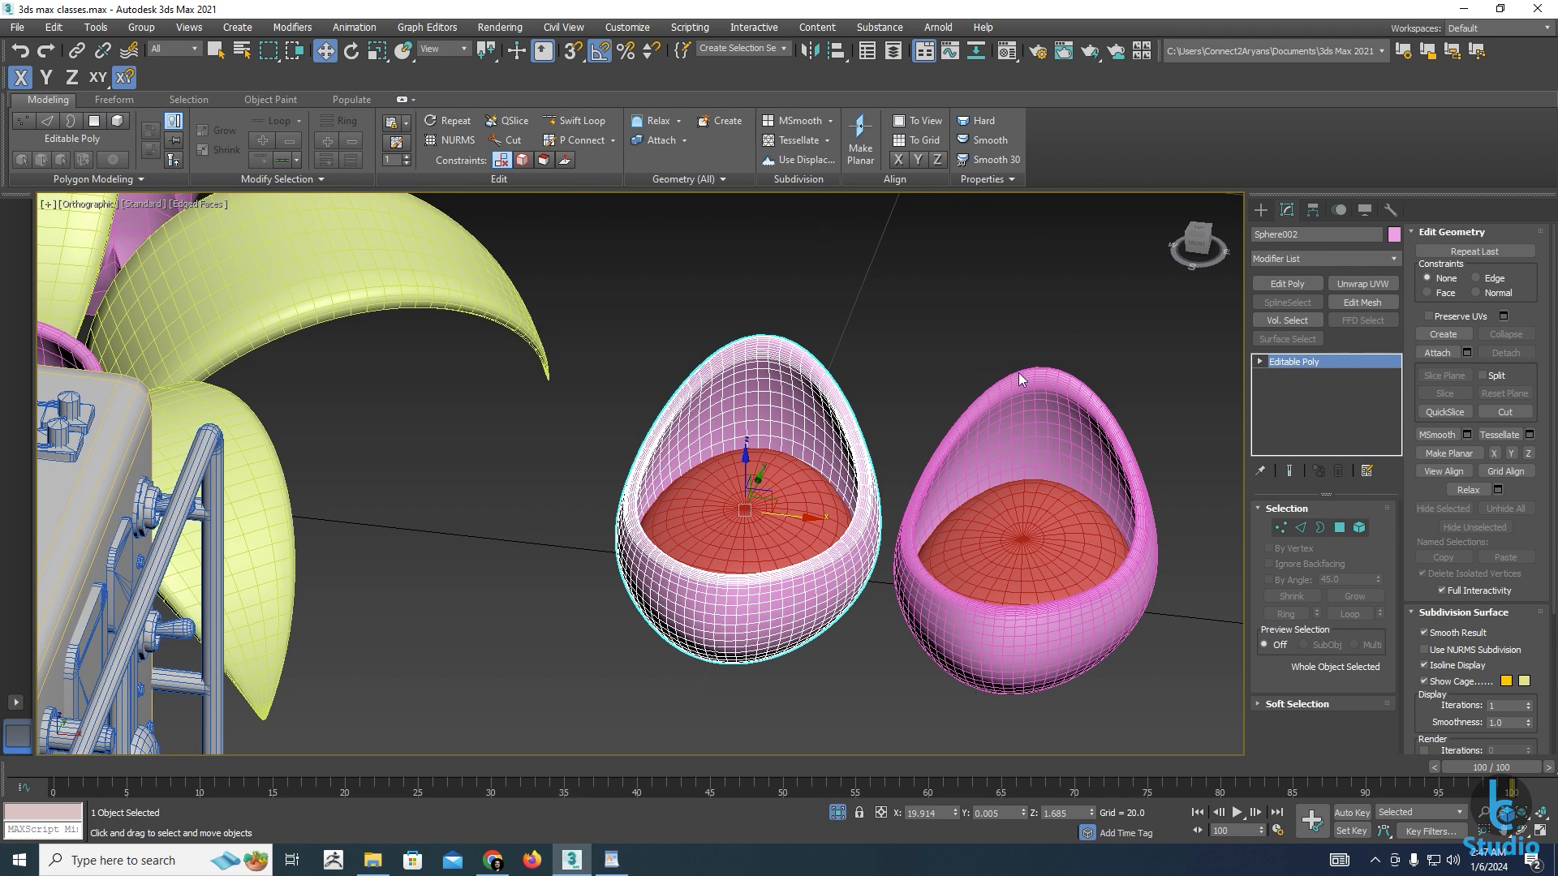
Try an Edit Poly modifier above TurboSmooth on the copied chair's shell and delete it from the stack
click(1035, 514)
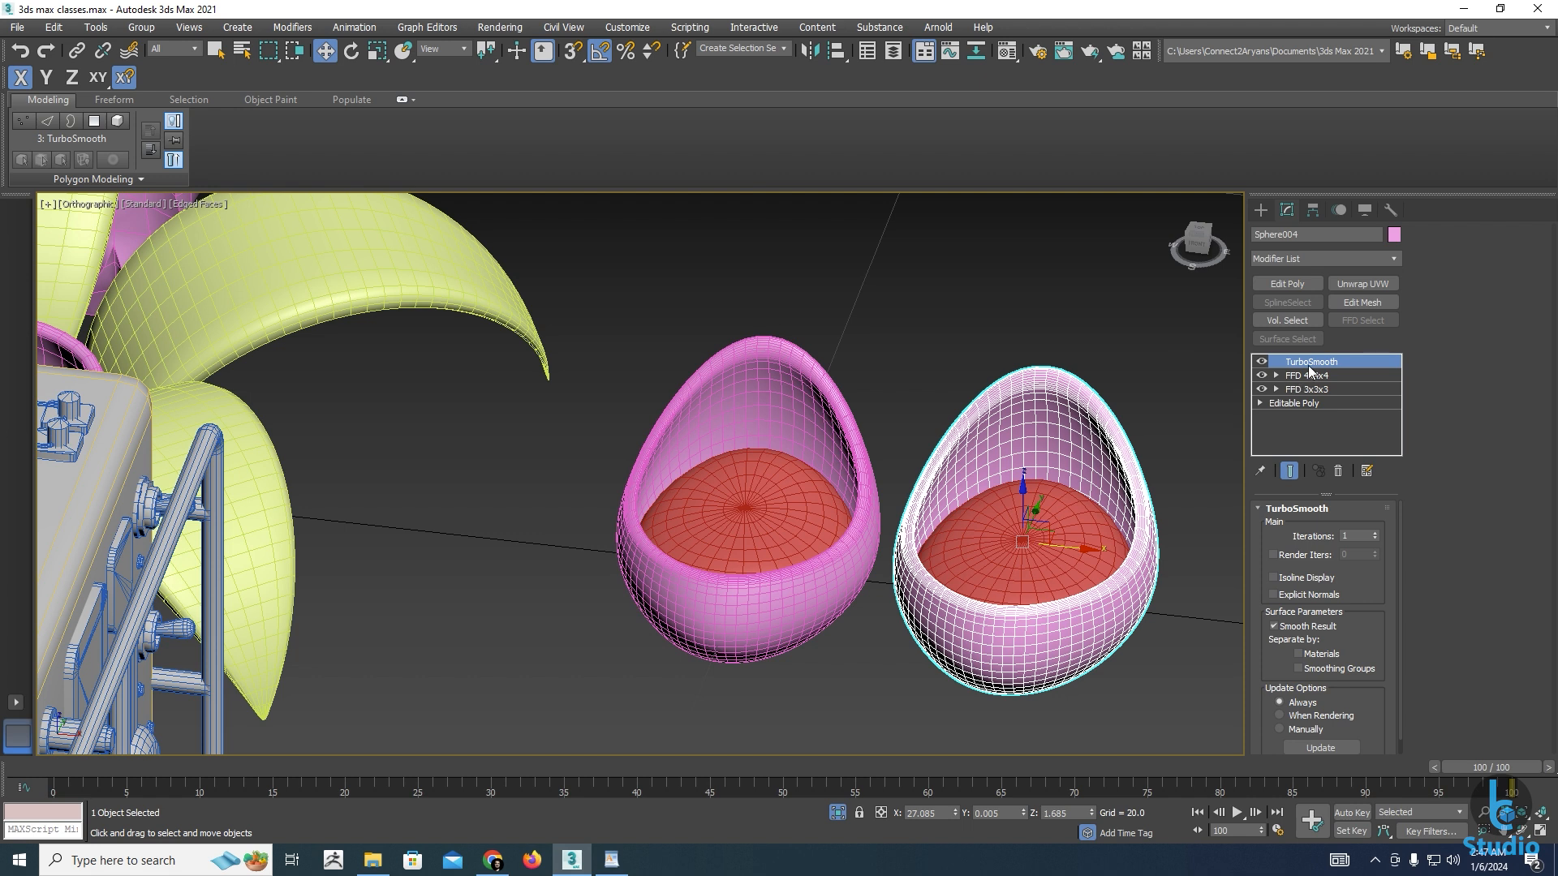
click(1293, 290)
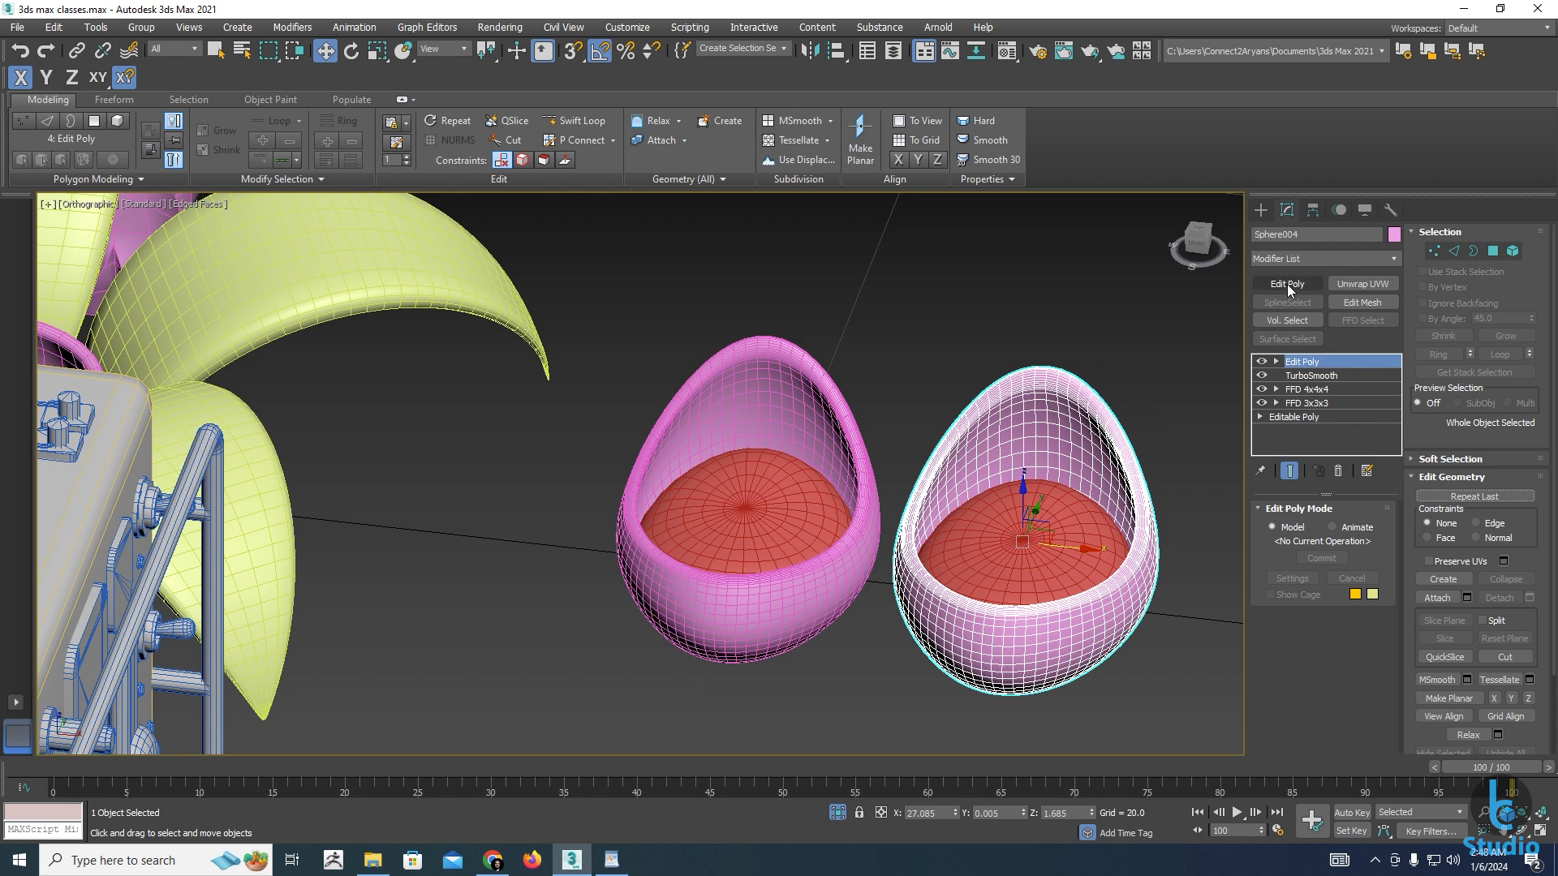
click(1337, 470)
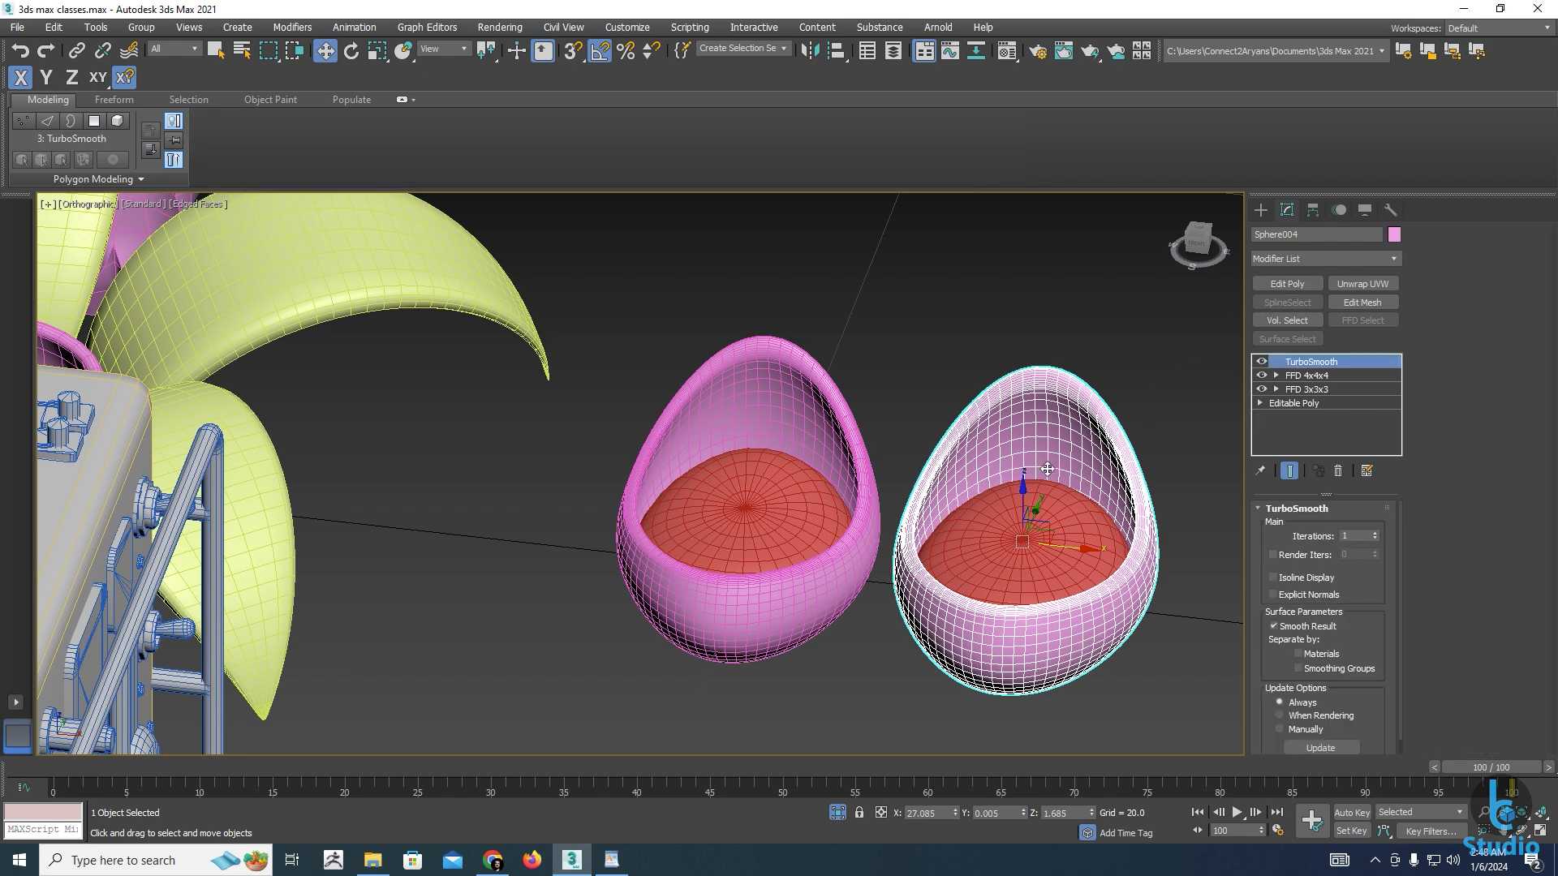
Select three adjacent edge loops running around the rim of the original chair's shell
mouse_move(908, 520)
alt+middle_down()
mouse_move(927, 491)
mouse_move(931, 539)
alt+middle_up()
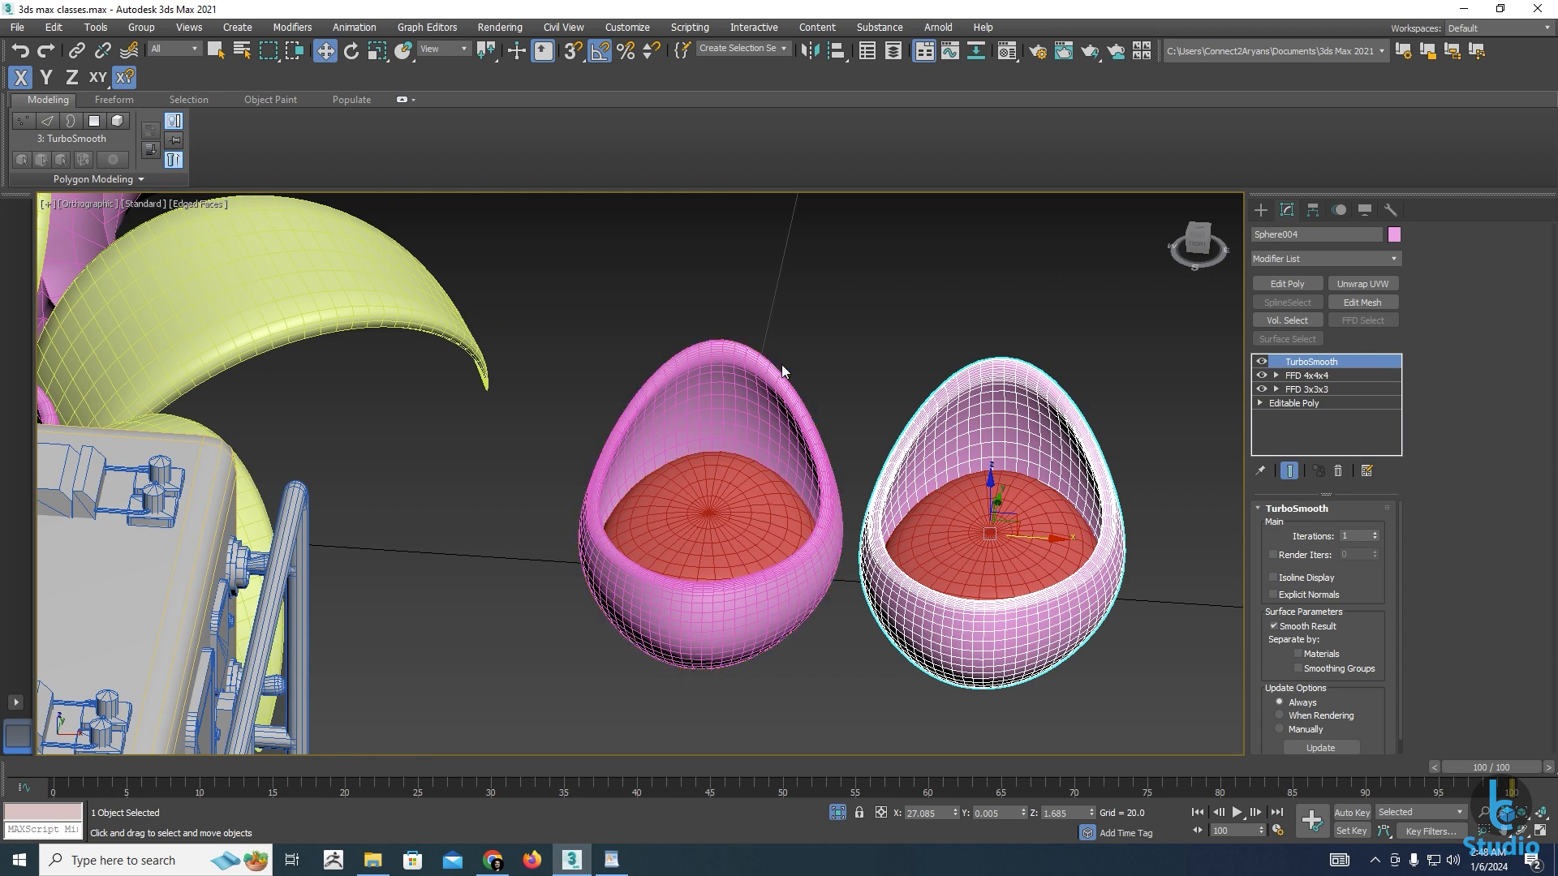
drag(658, 552, 659, 551)
click(689, 482)
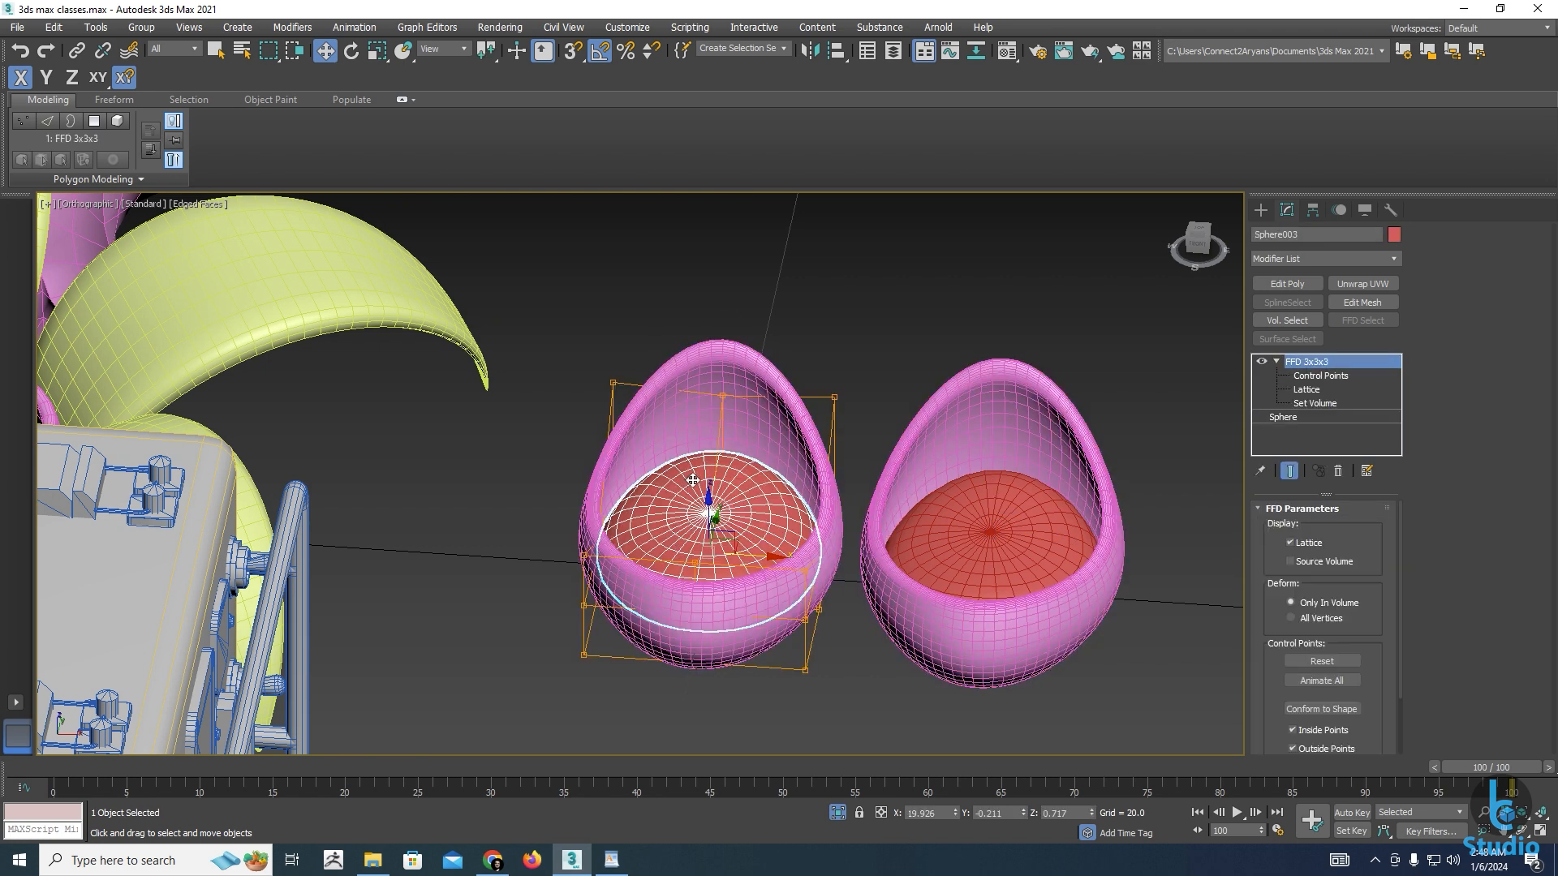
click(715, 381)
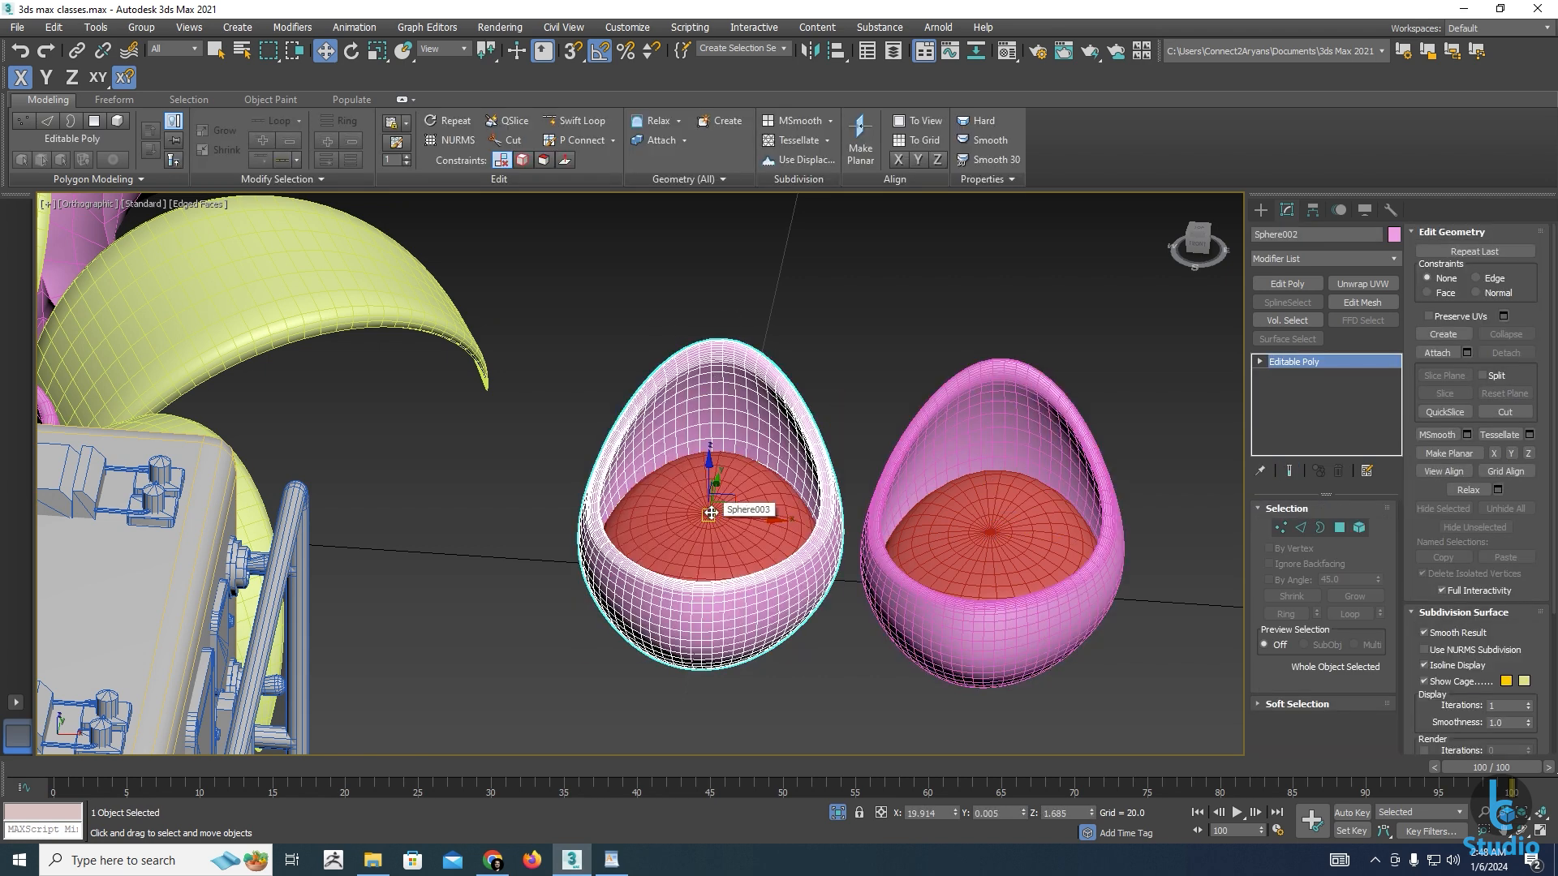
scroll(729, 418, up, 2)
scroll(730, 418, up, 3)
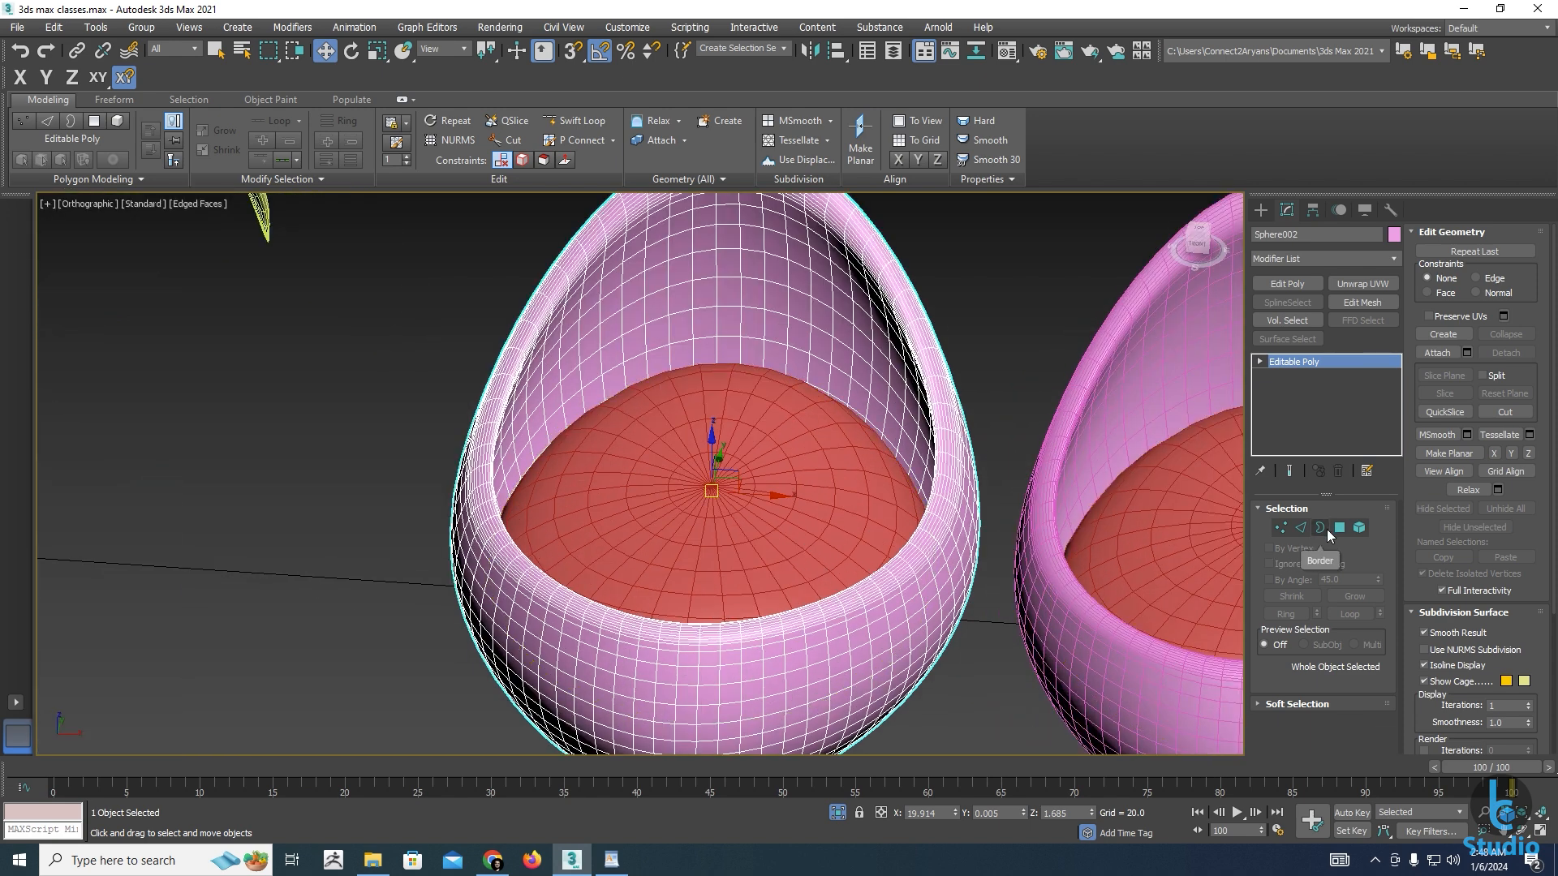
click(1301, 528)
scroll(845, 625, up, 4)
scroll(830, 595, up, 2)
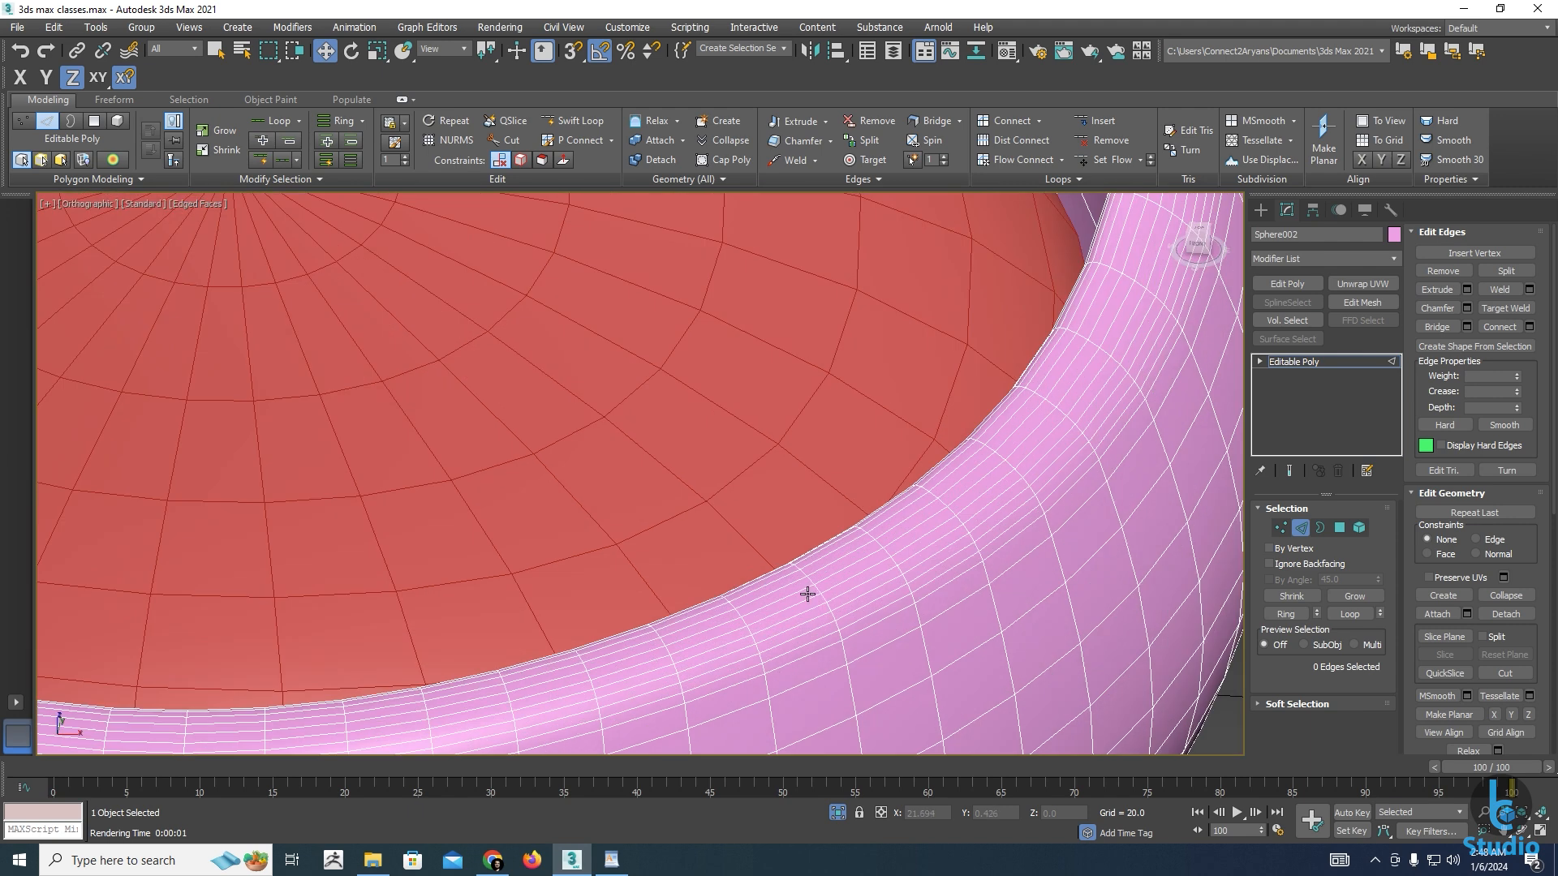
double_click(796, 598)
double_click(791, 598)
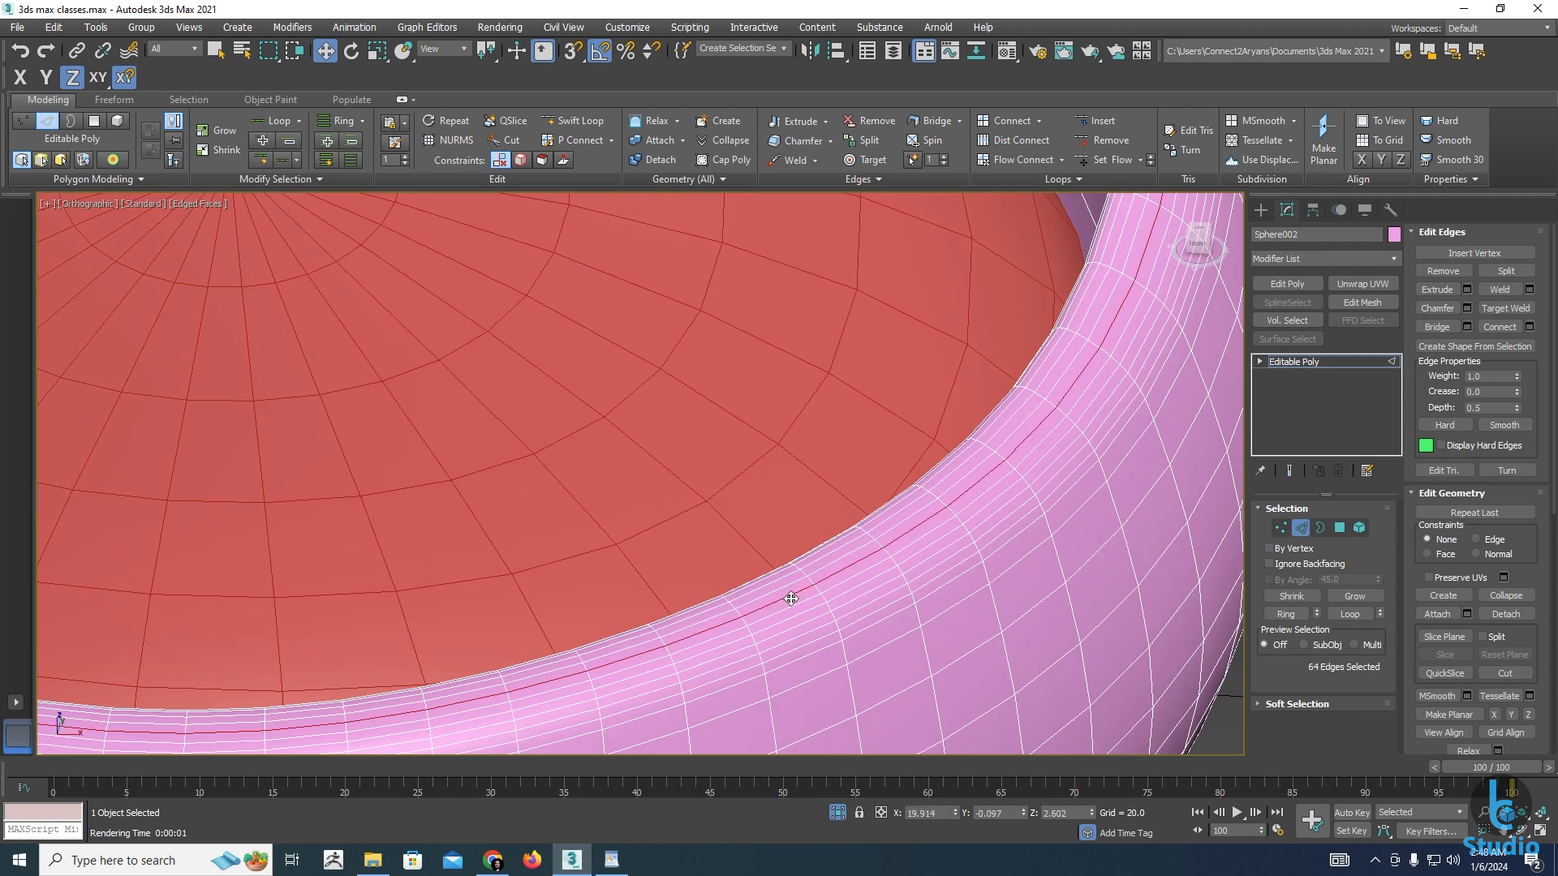
ctrl+double_click(780, 627)
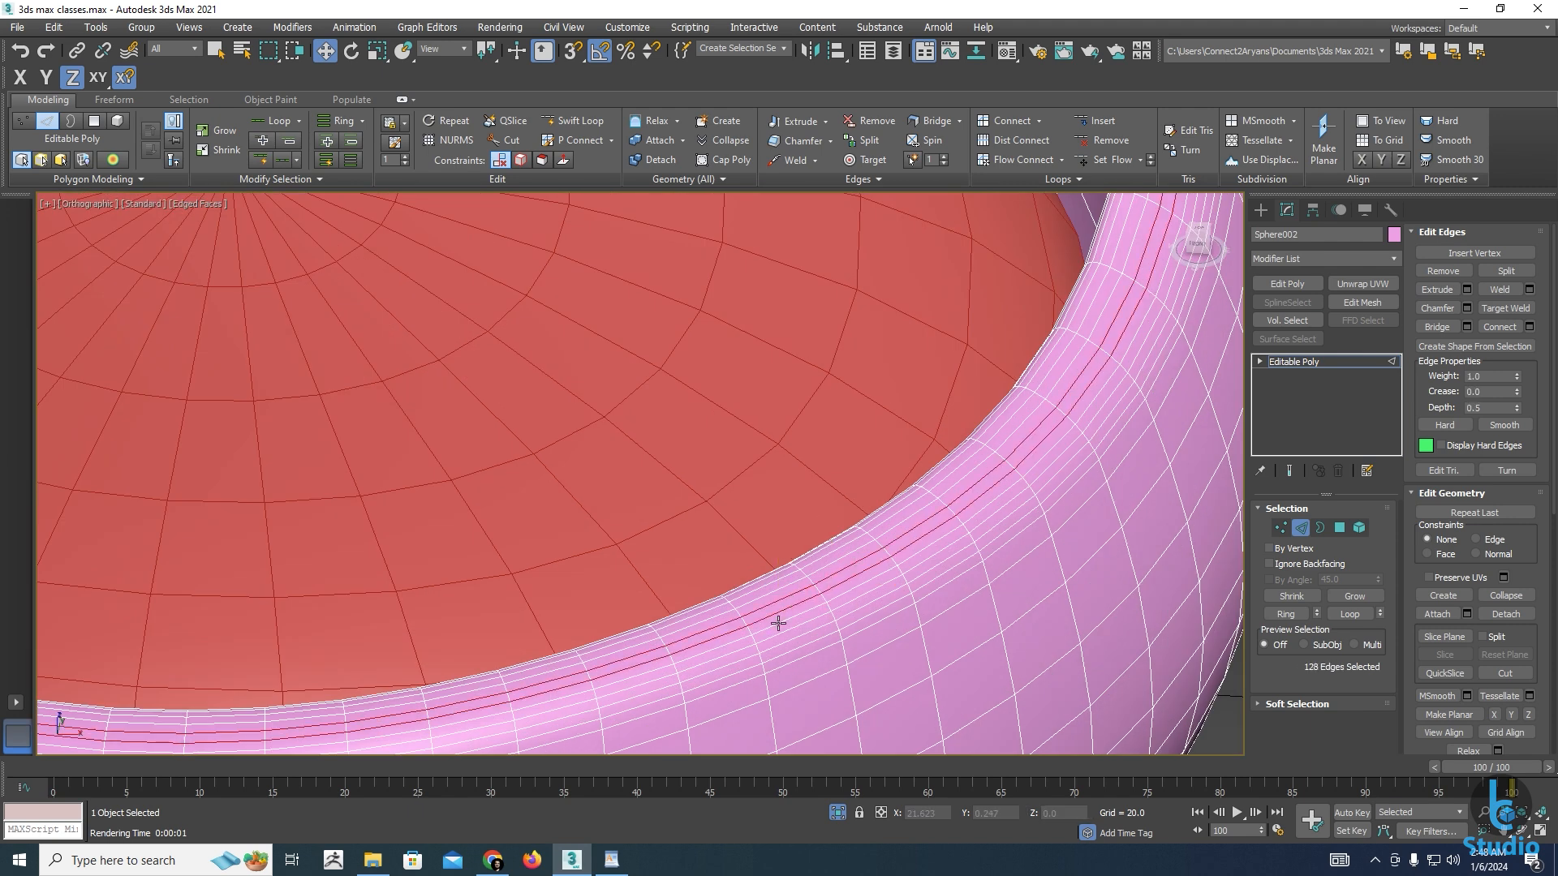
ctrl+double_click(778, 623)
Convert the rim edge loops to a polygon selection and extrude that band slightly outward
ctrl+click(1339, 528)
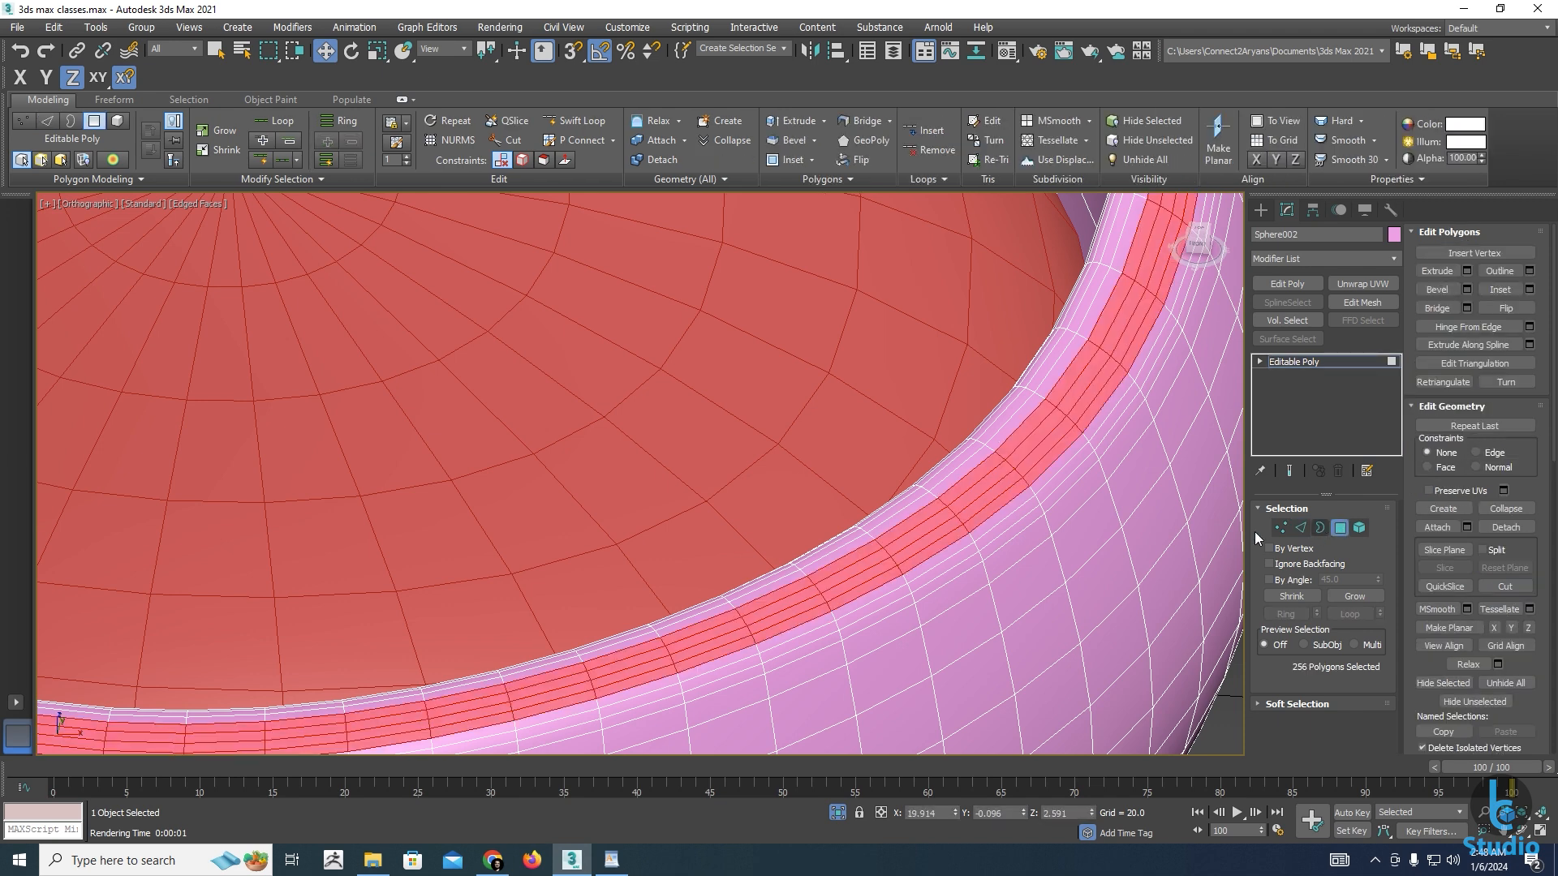
click(1467, 273)
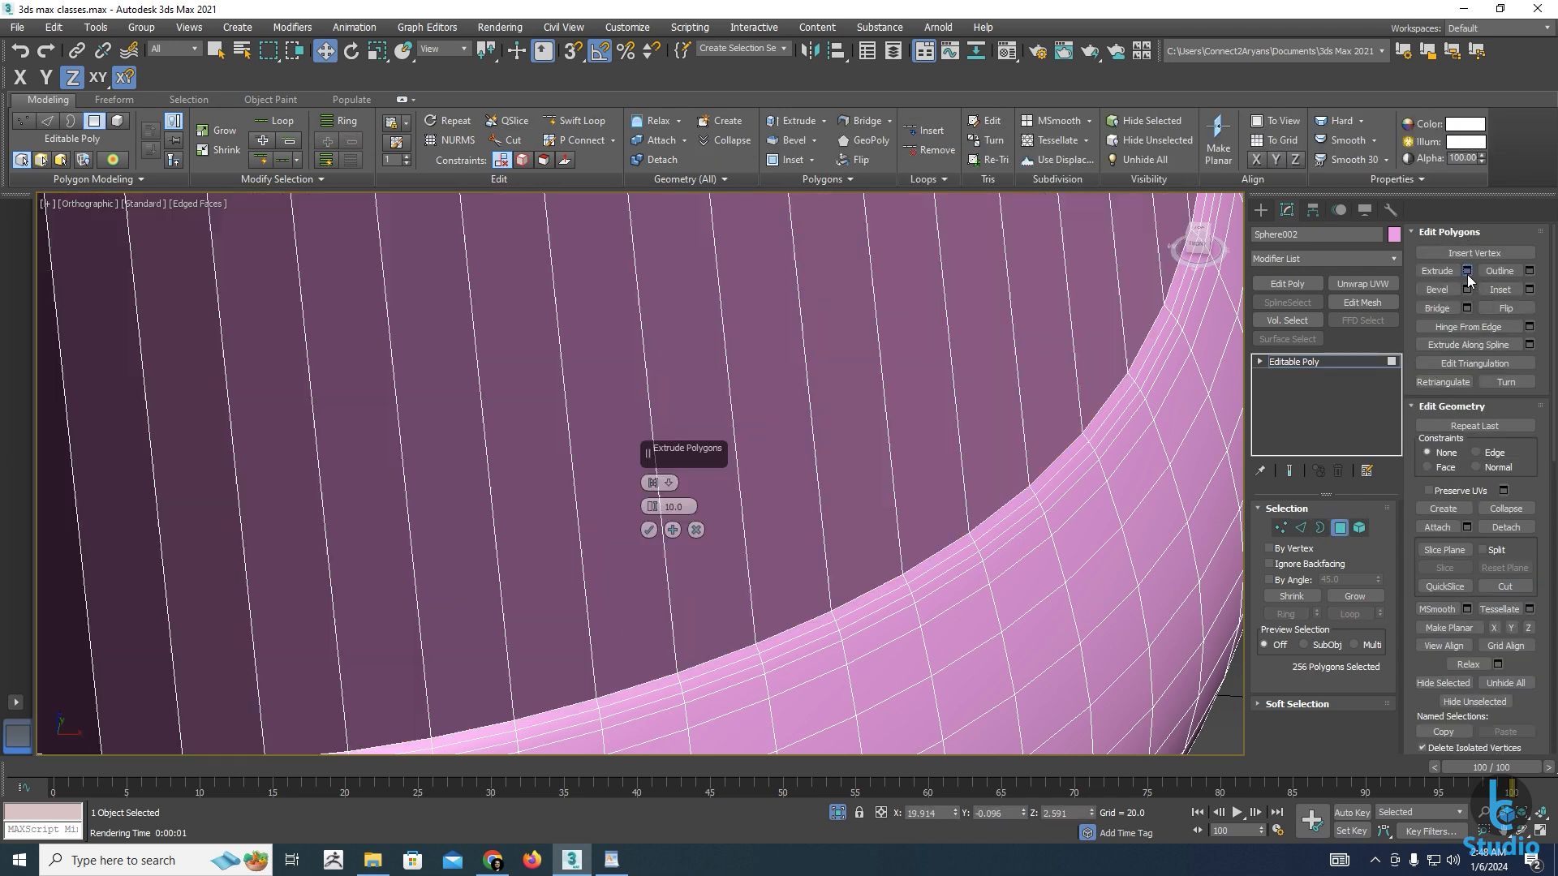
right_click(652, 509)
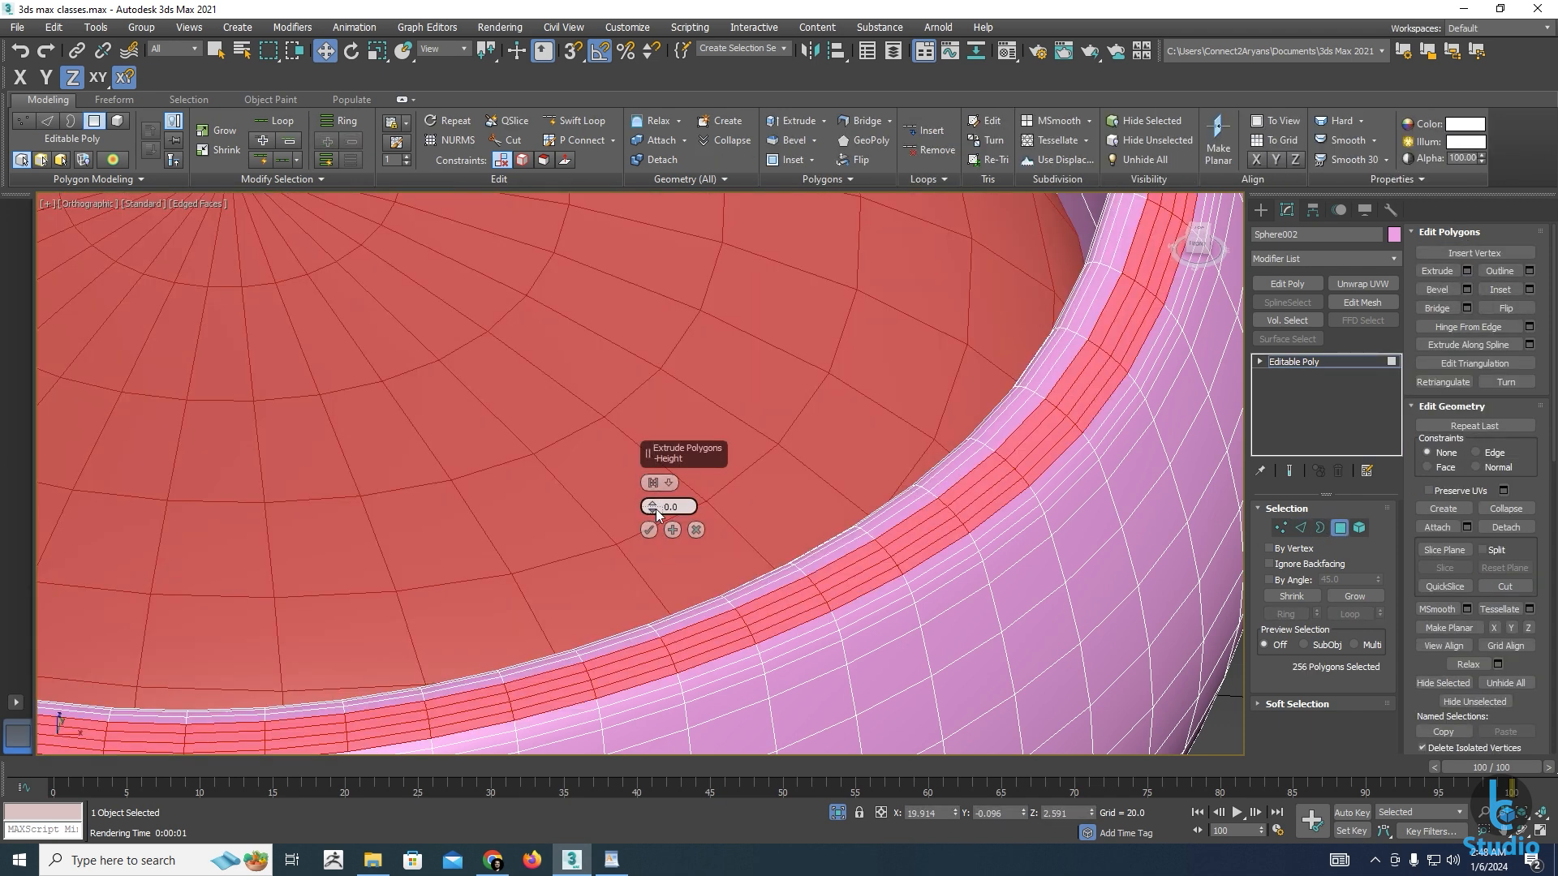
scroll(789, 466, down, 3)
middle_drag(789, 465, 858, 483)
scroll(858, 482, down, 2)
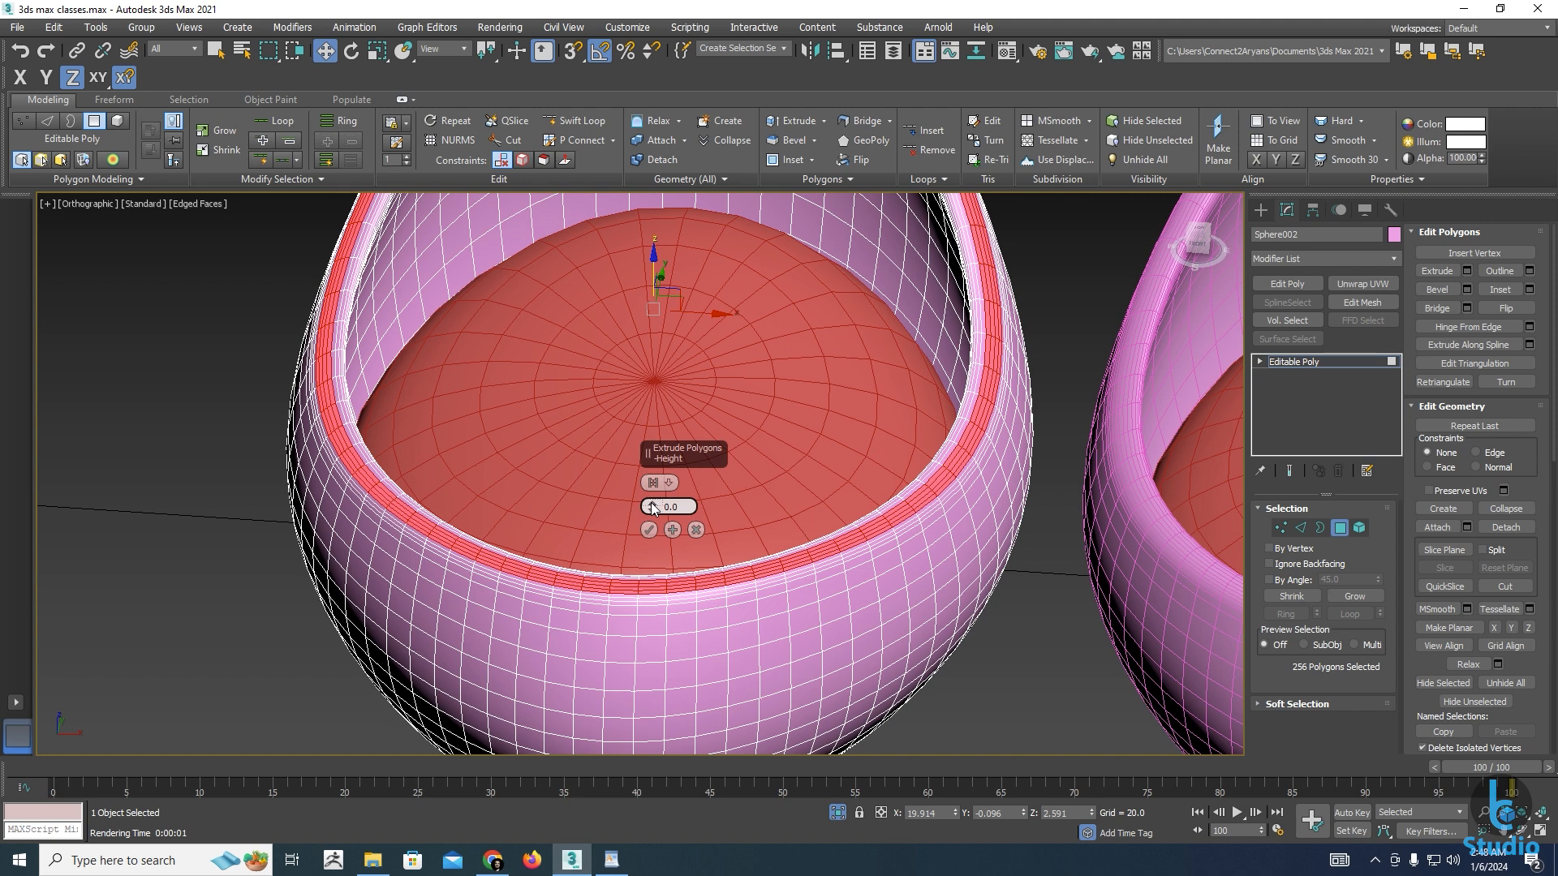
drag(653, 508, 648, 513)
click(649, 531)
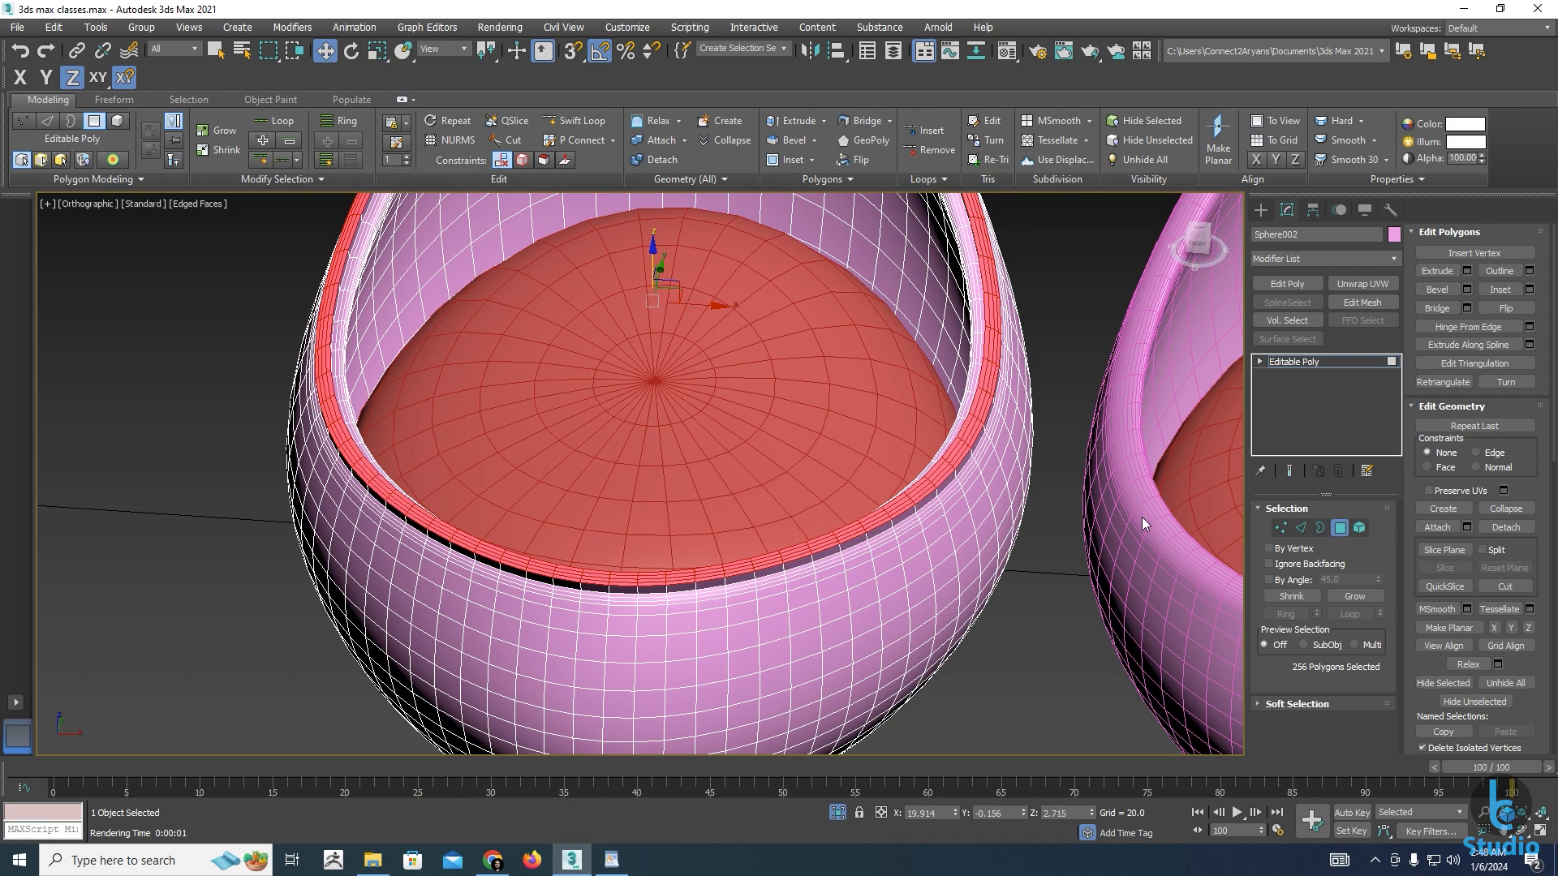
Select the outer and inner border edge loops of the raised rim band and isolate the chair shell
click(1299, 528)
scroll(872, 551, up, 4)
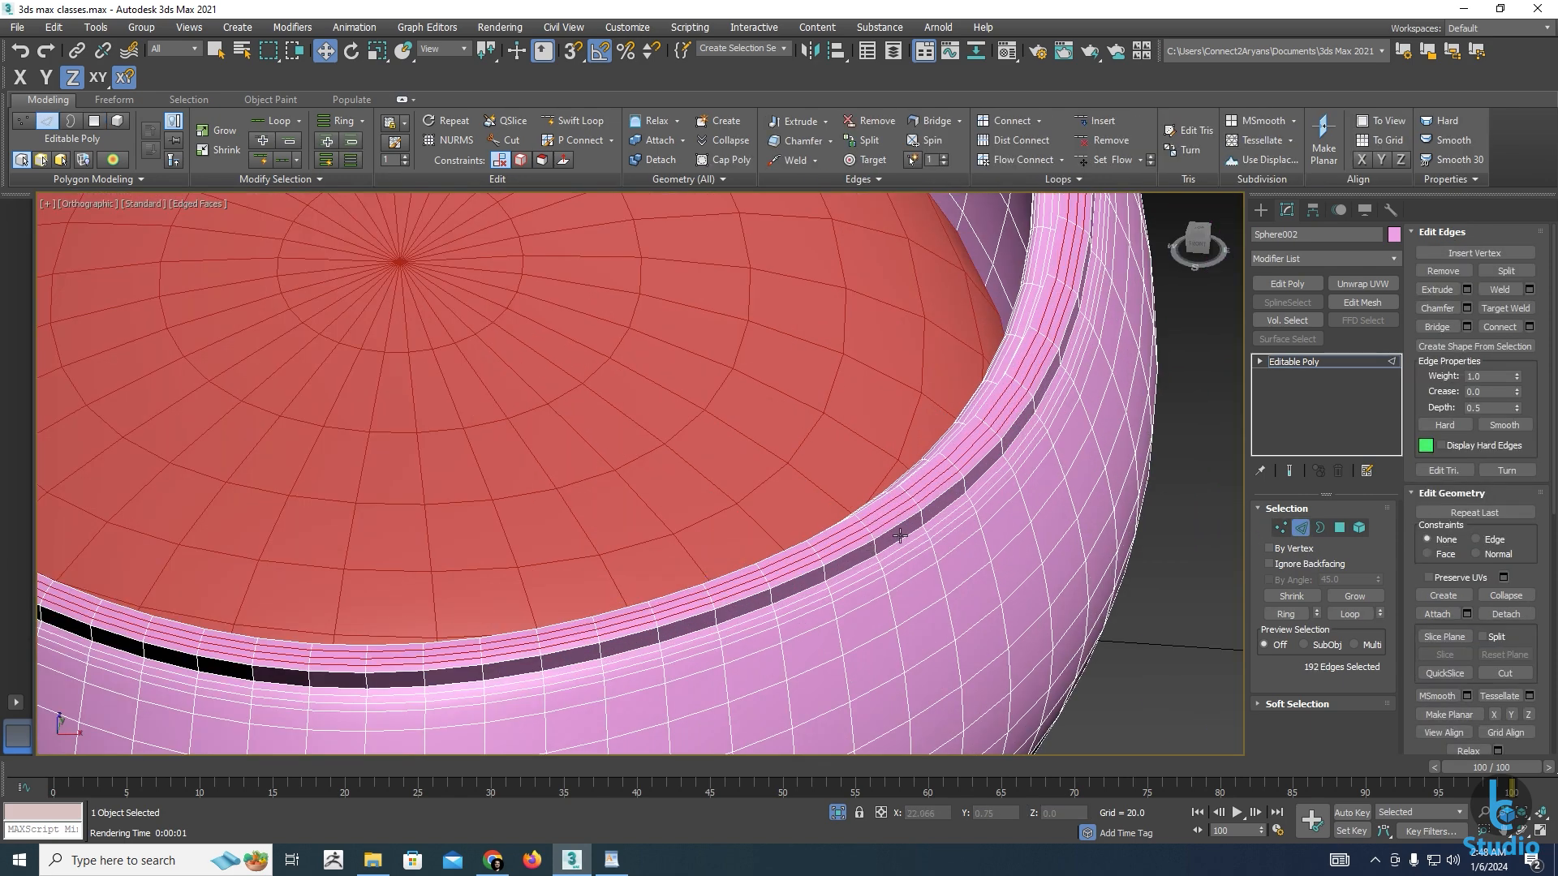
double_click(893, 528)
ctrl+double_click(872, 501)
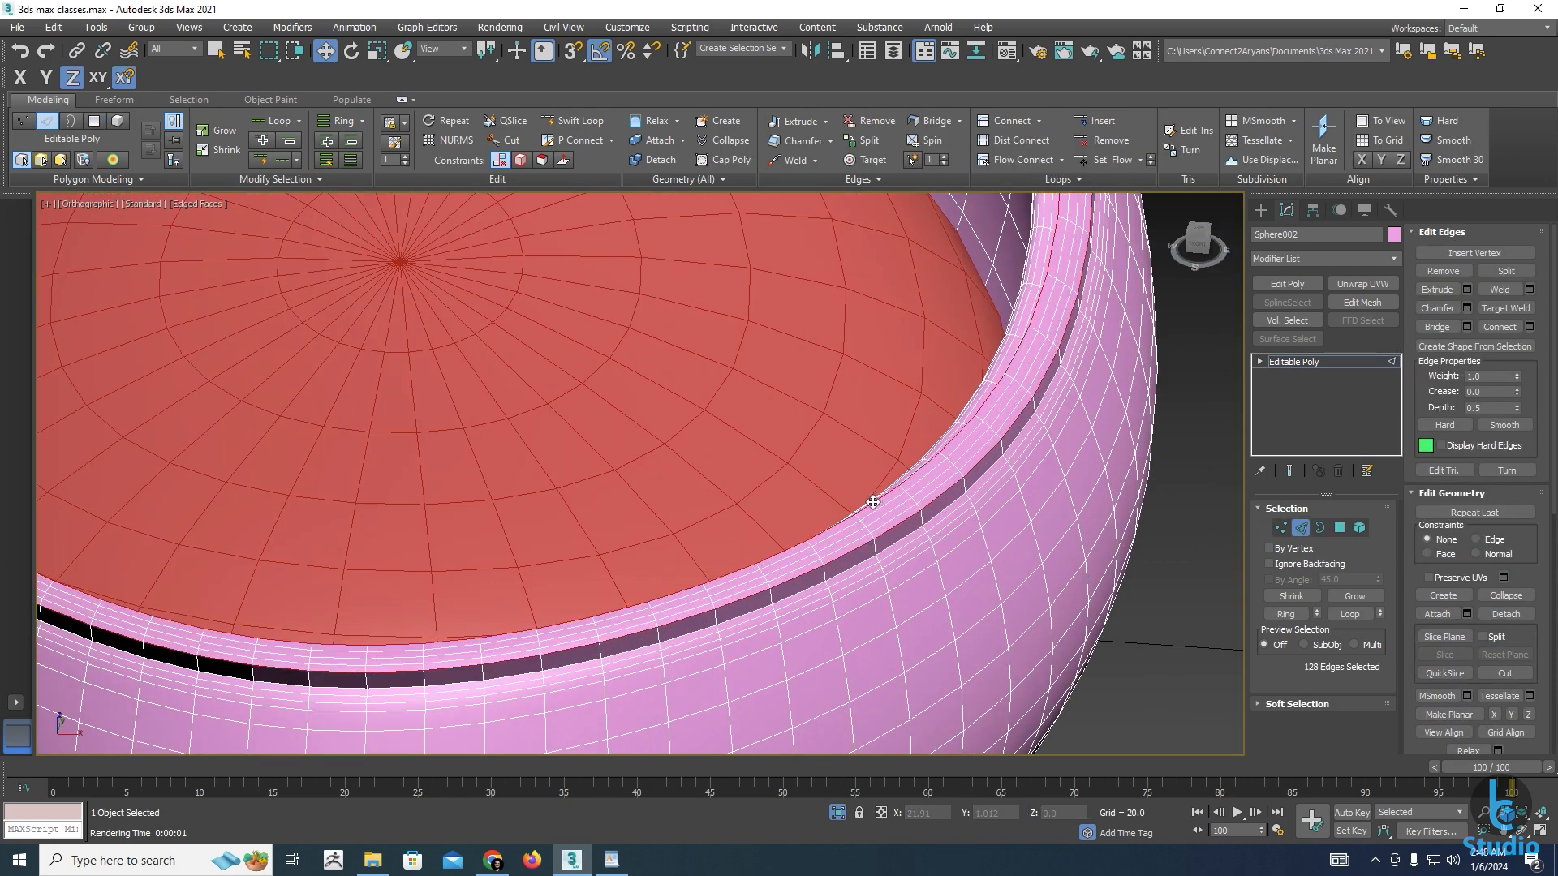
alt+middle_drag(1034, 455, 850, 519)
key(alt+q)
scroll(942, 612, up, 4)
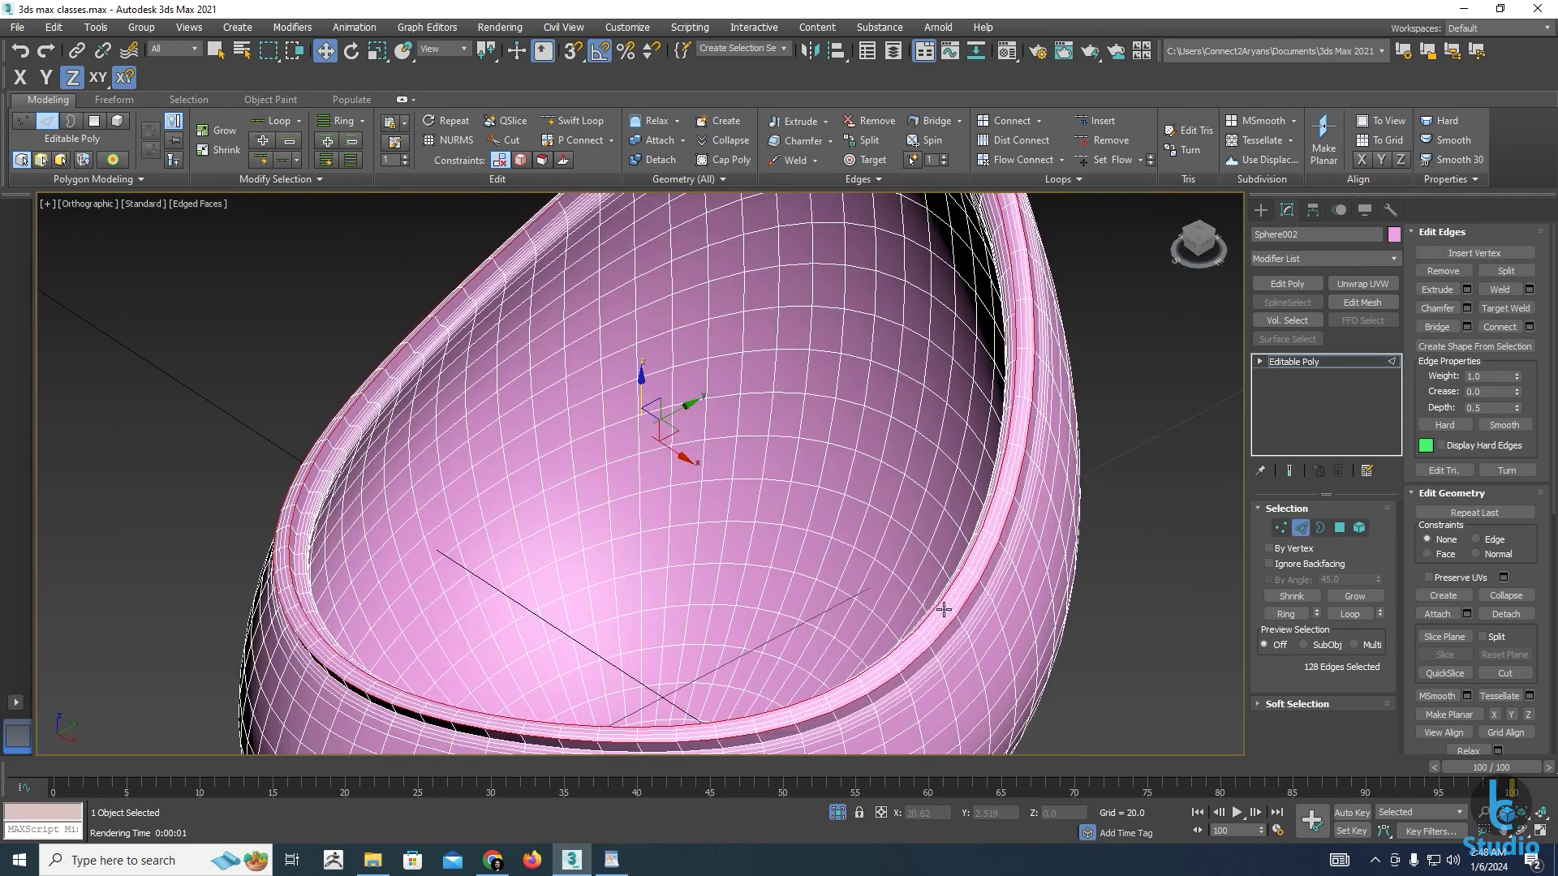
middle_drag(970, 602, 992, 513)
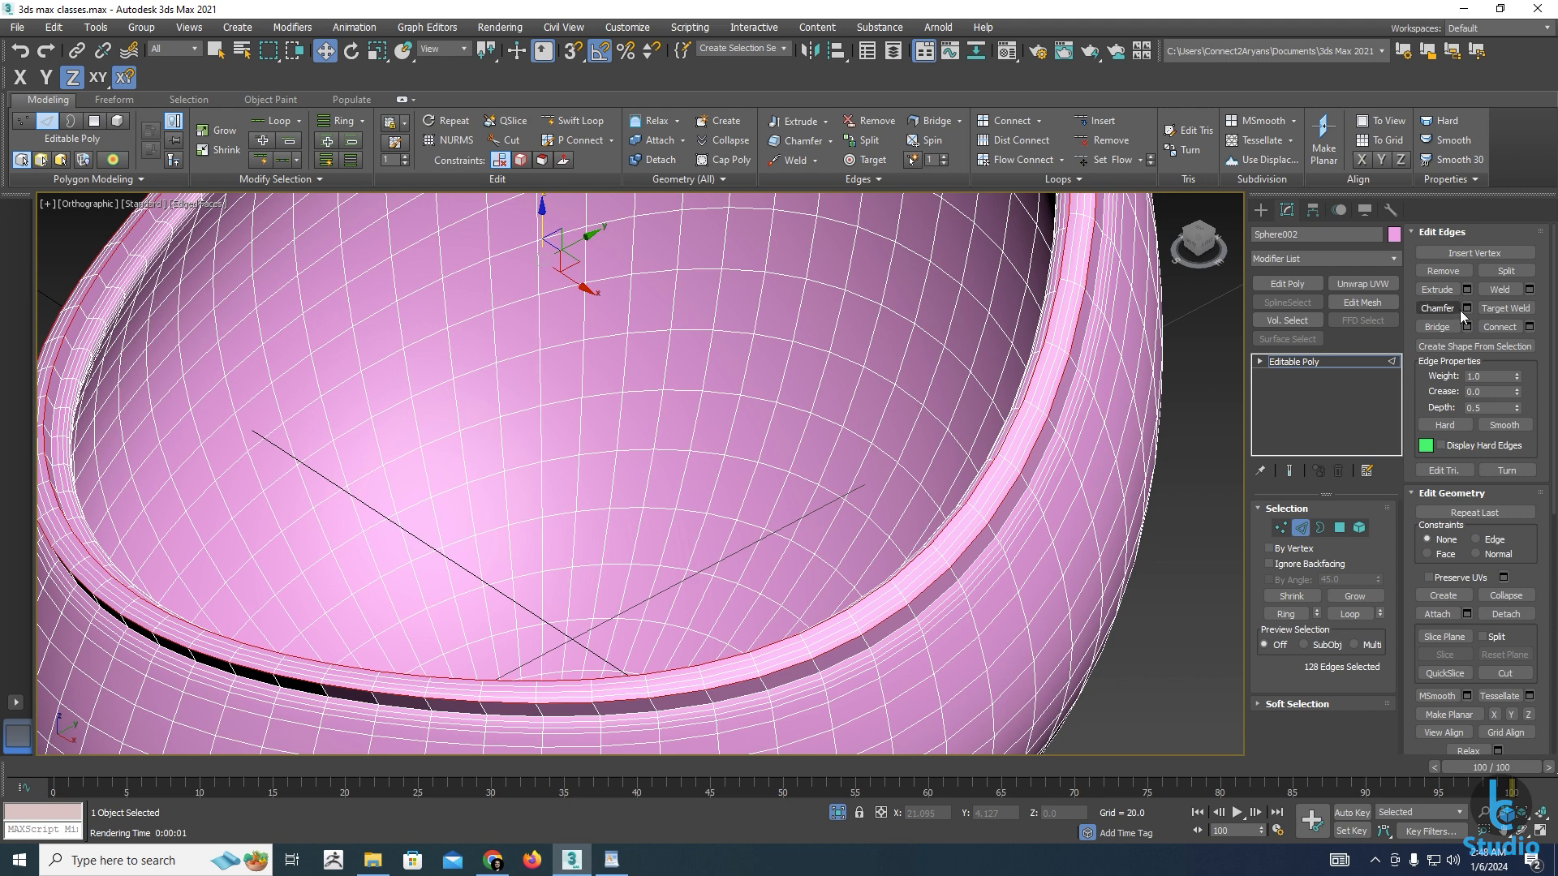
Chamfer the two selected rim edge loops with an amount of 0.107 and 1 segment
click(1465, 310)
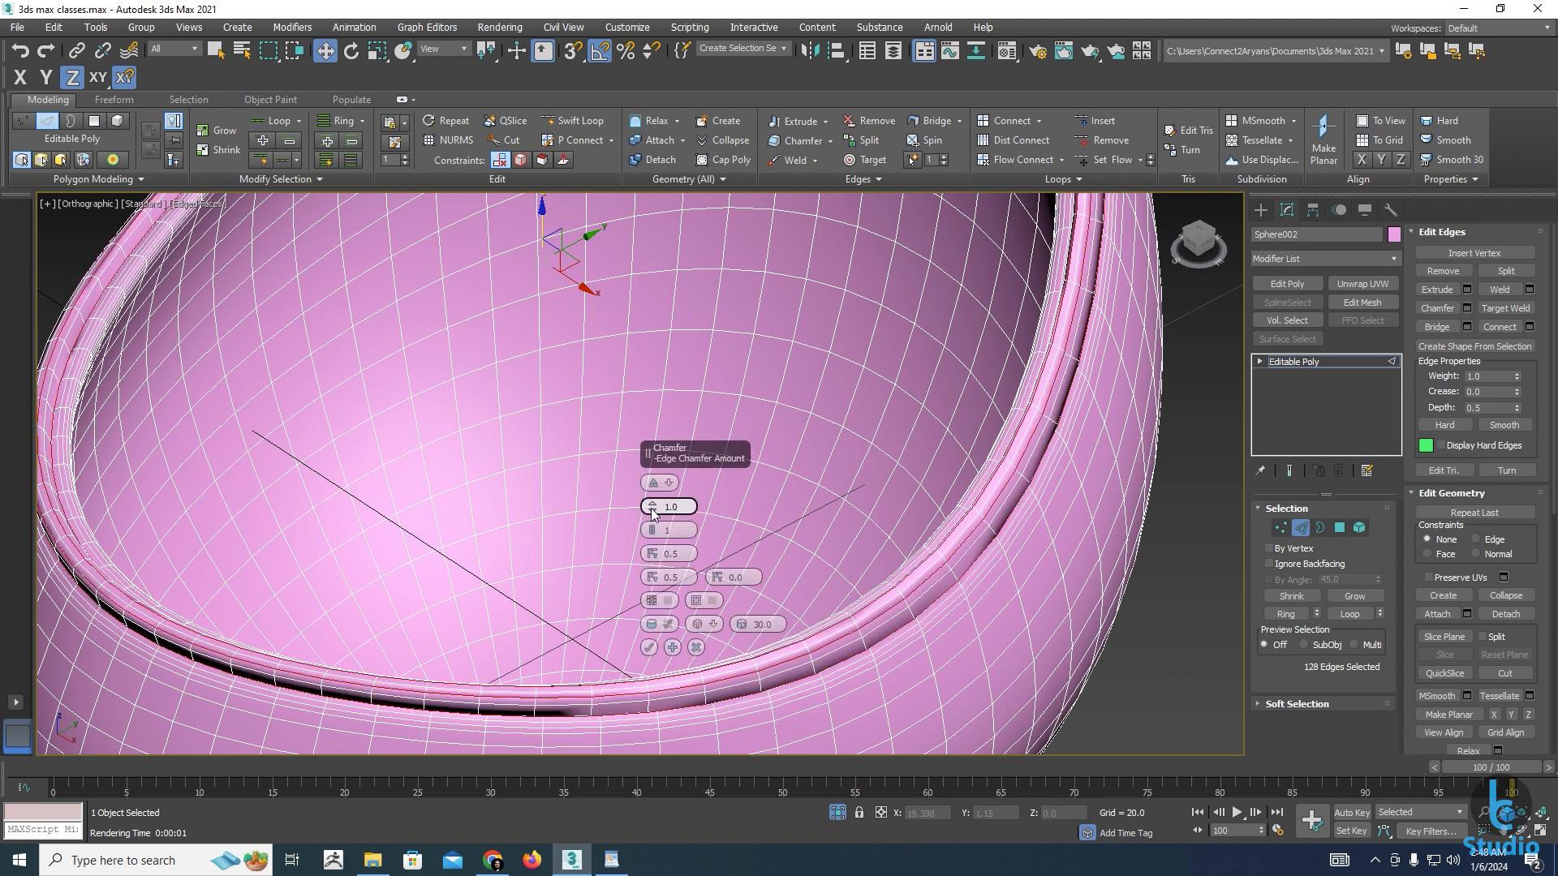
click(687, 504)
text(0)
key(Return)
drag(653, 509, 634, 486)
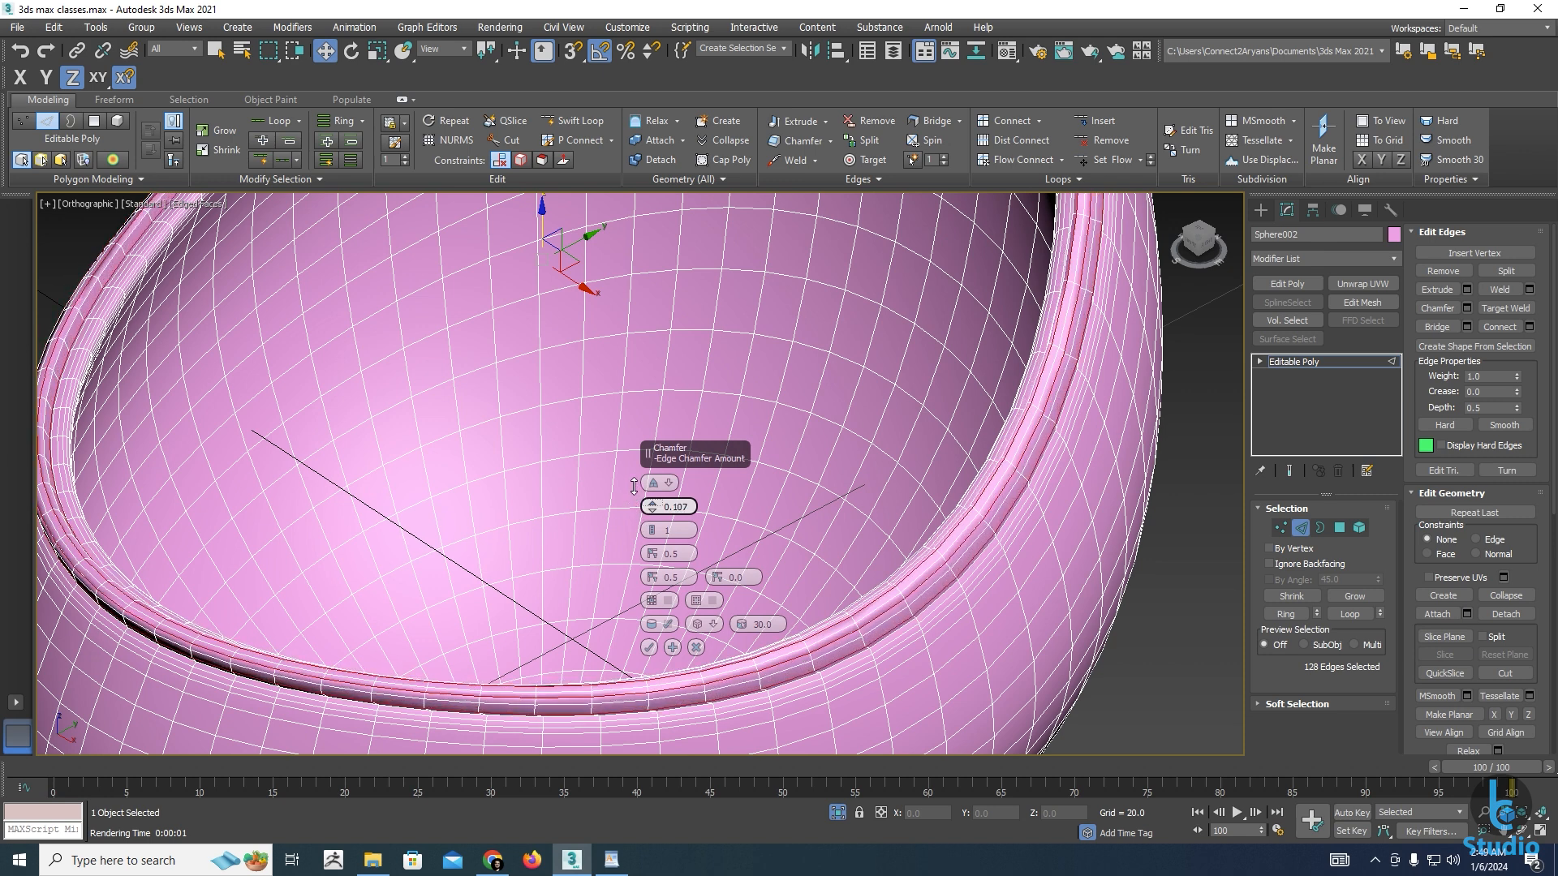
click(648, 648)
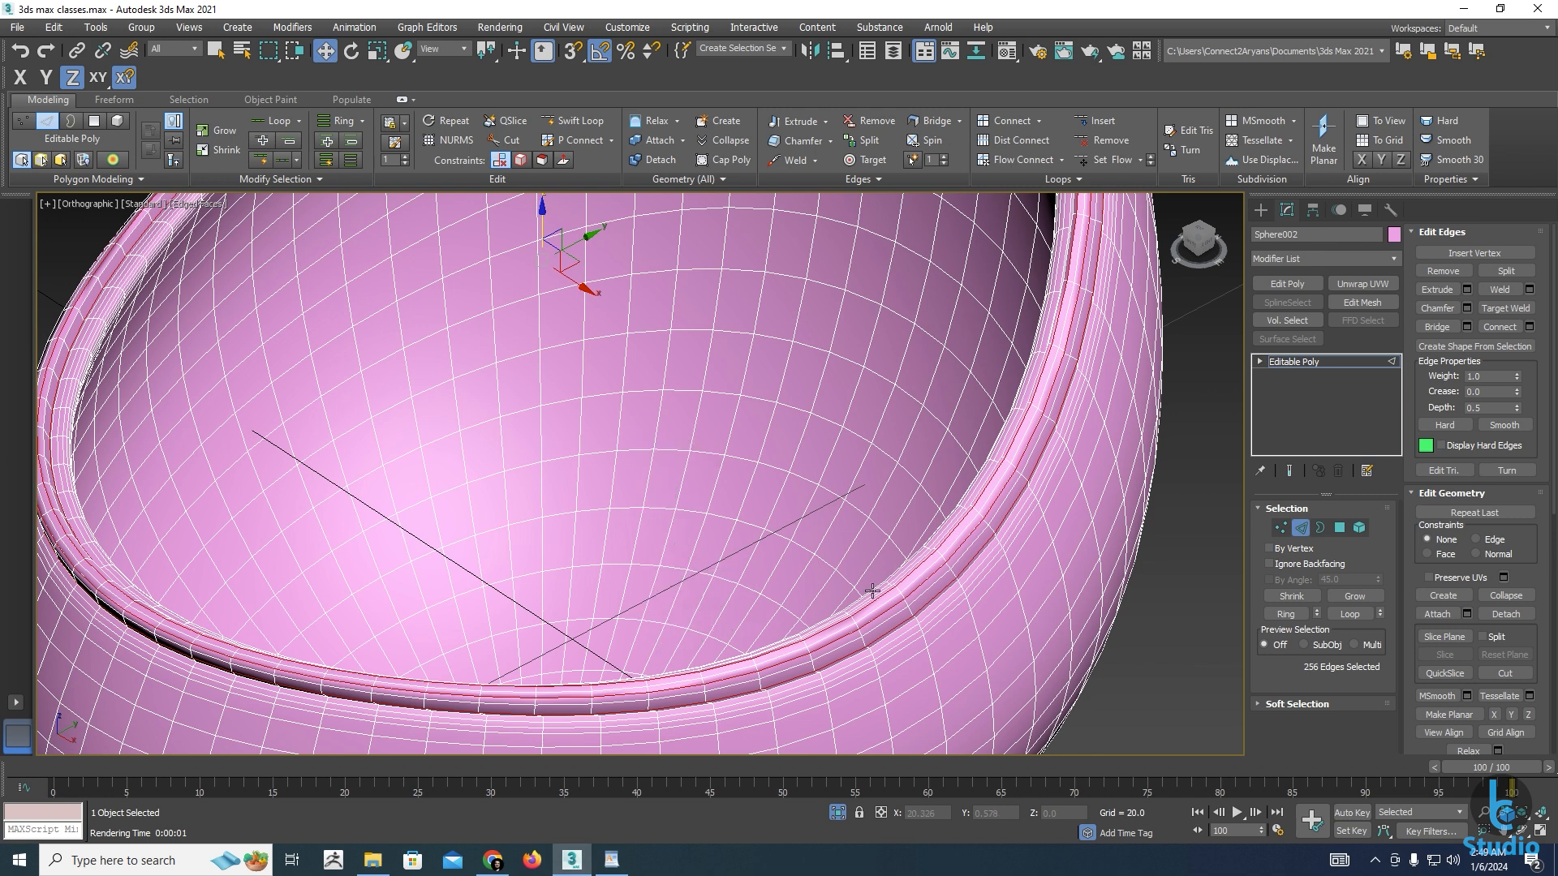
Leave edge editing, turn off the edged-faces display and reselect the chair shell to inspect its chamfered rim
click(1301, 528)
click(1180, 590)
scroll(1168, 593, down, 8)
key(F4)
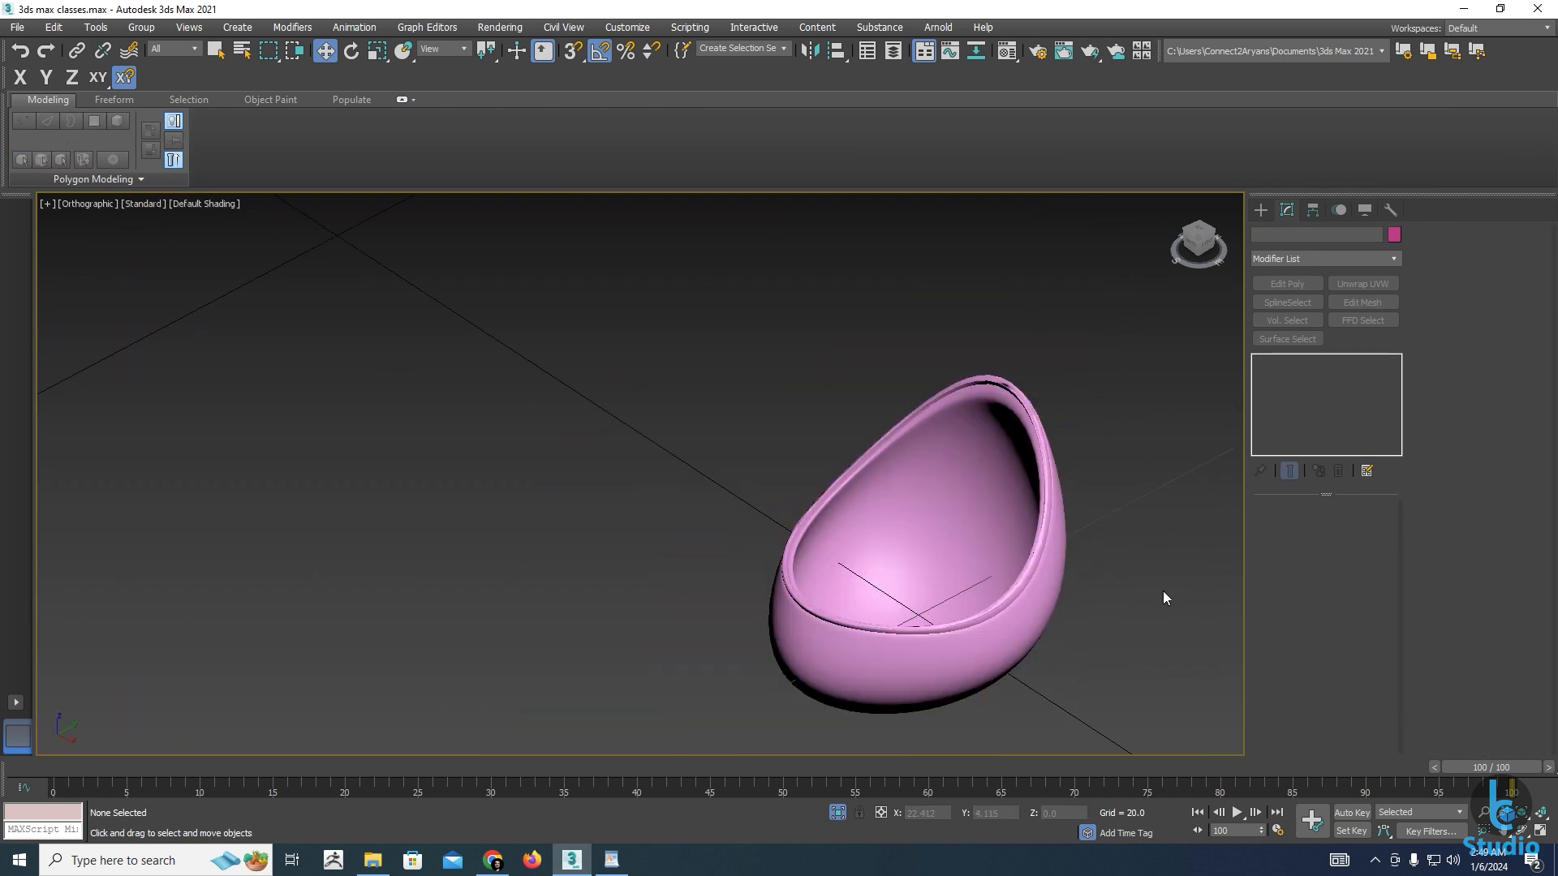
click(1011, 601)
alt+middle_drag(1012, 601, 915, 576)
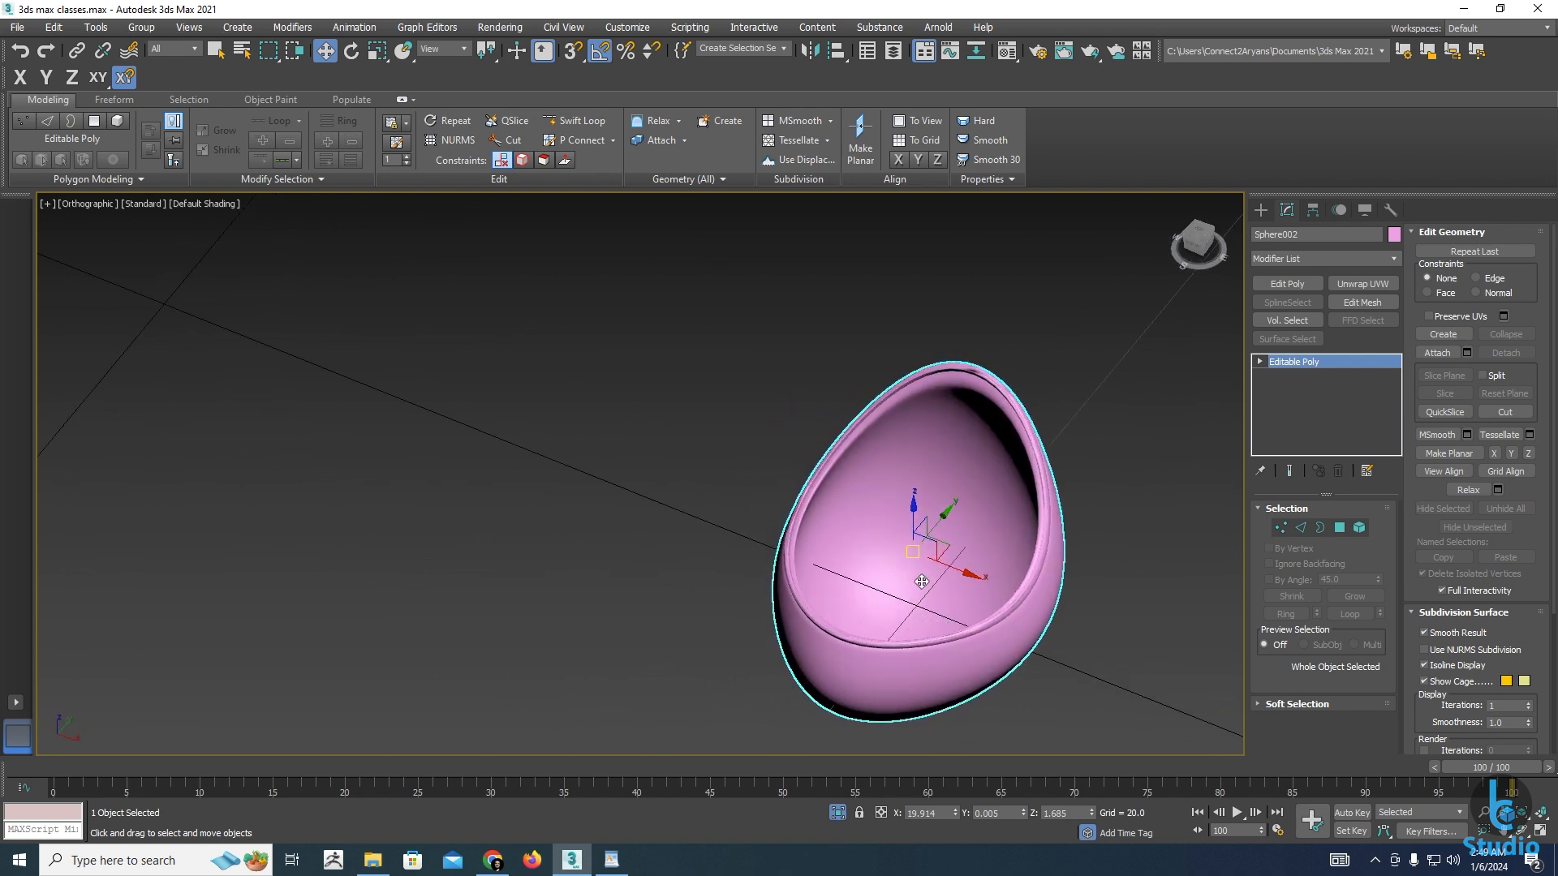
End the isolation of the chair shell and compare the rimmed egg chair with the plain copy beside it
right_click(915, 575)
mouse_move(935, 529)
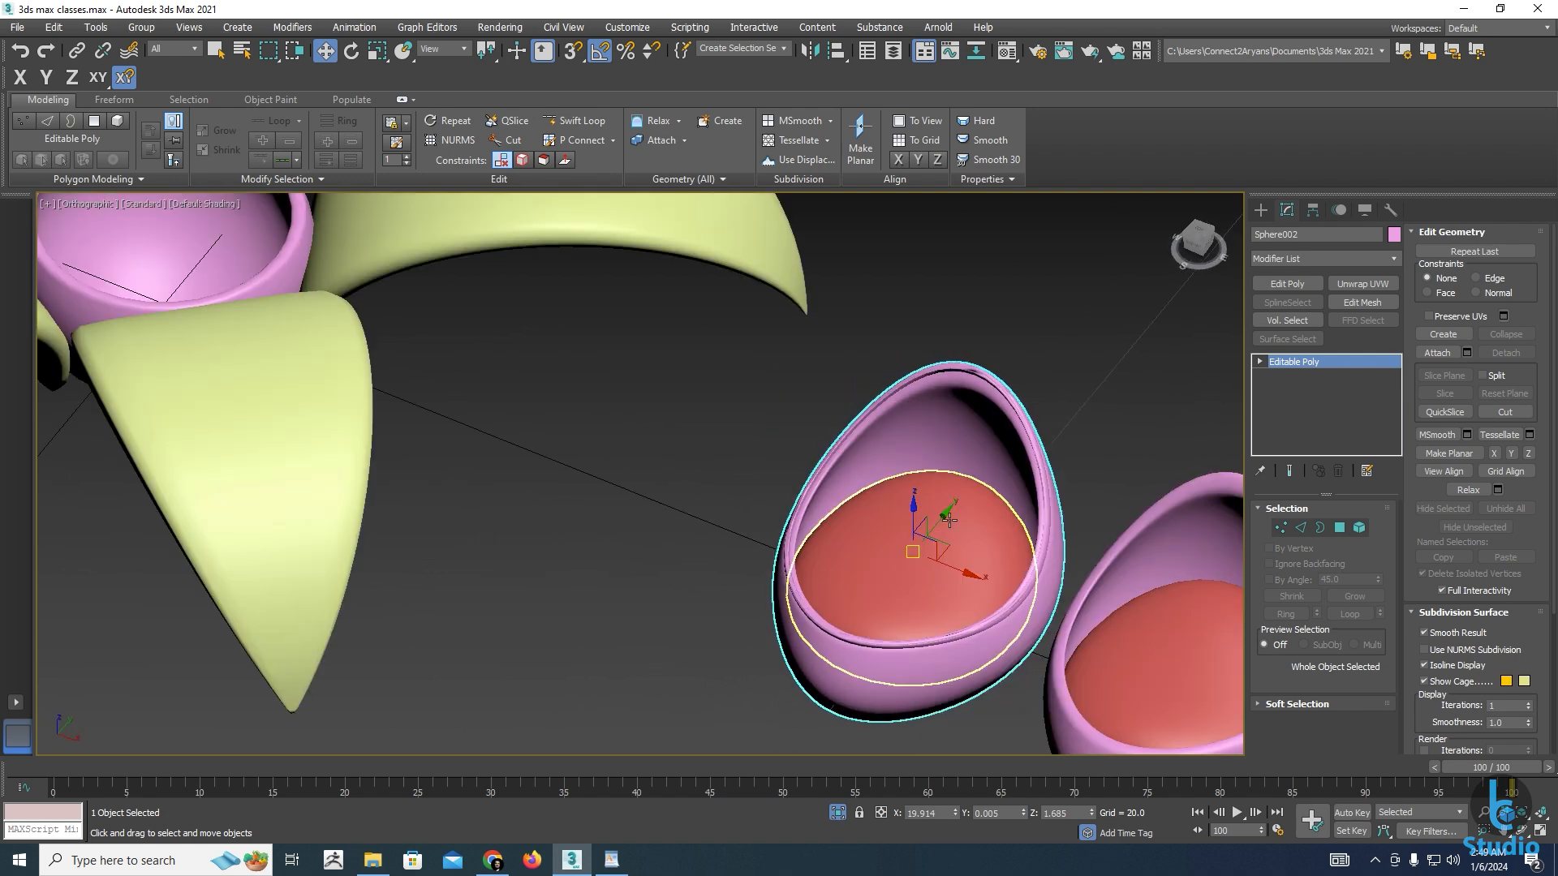
alt+middle_drag(932, 560, 854, 563)
click(855, 563)
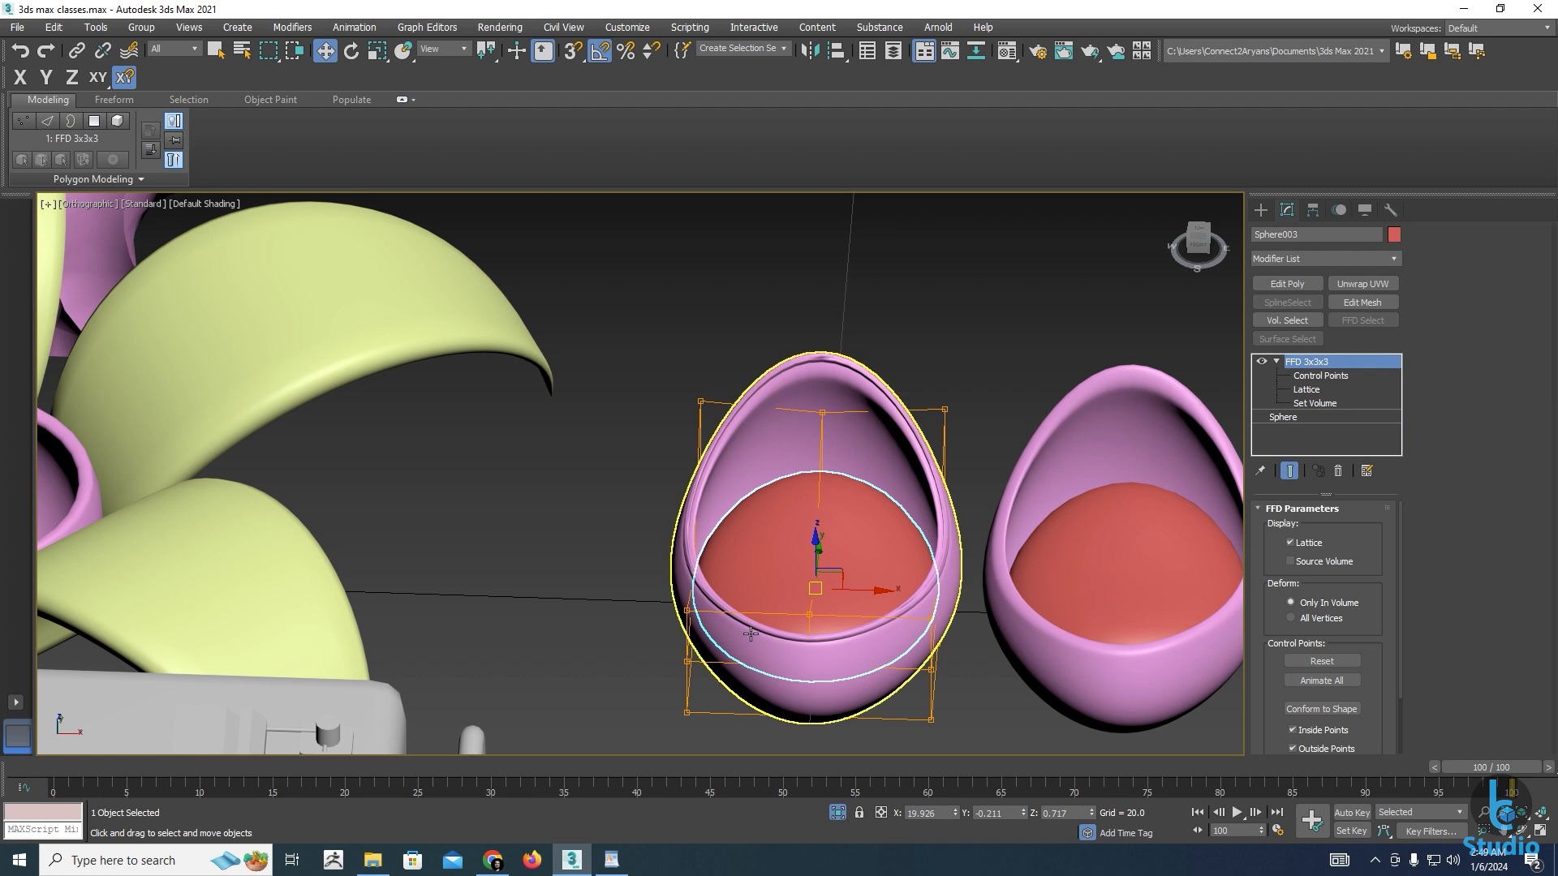
middle_drag(820, 636, 755, 623)
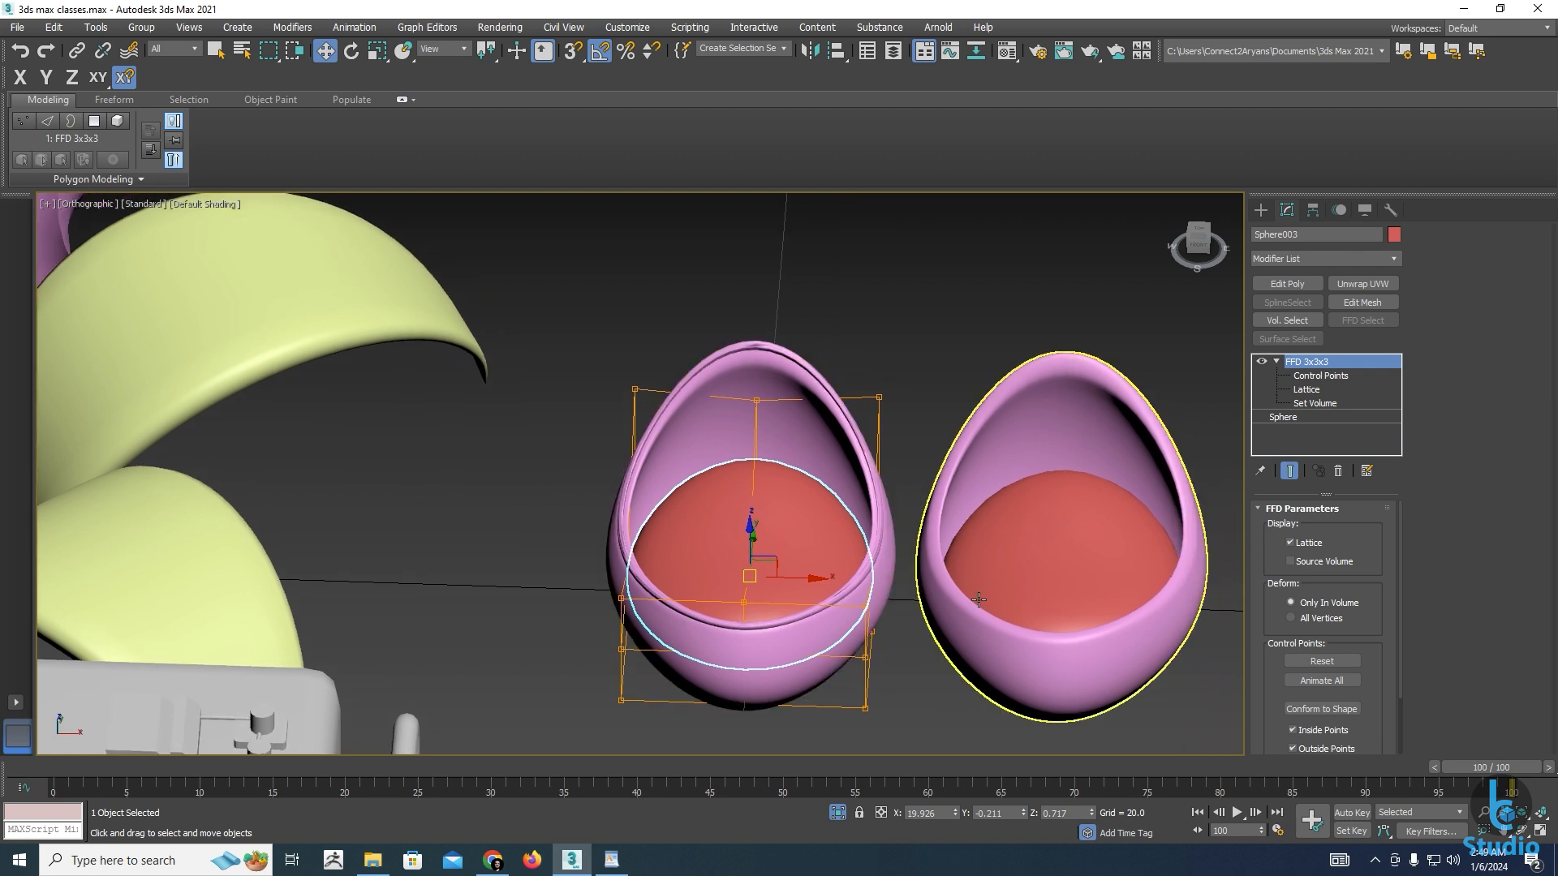
click(1016, 562)
middle_drag(1016, 554, 904, 568)
Select the shell and red cushion of the rimmed egg chair together
drag(824, 340, 913, 495)
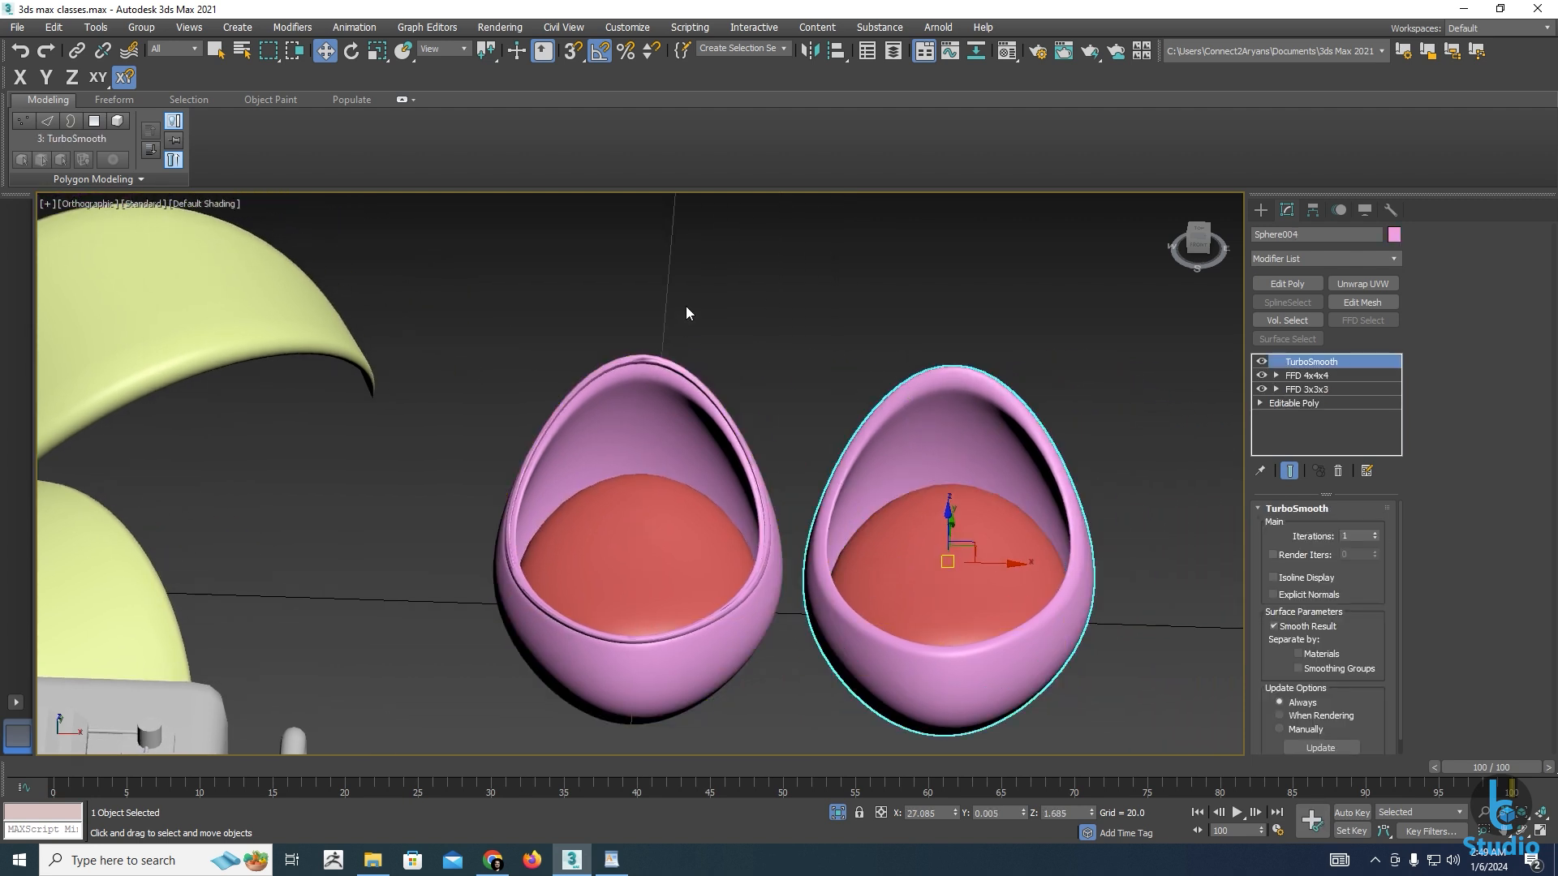
drag(687, 313, 577, 584)
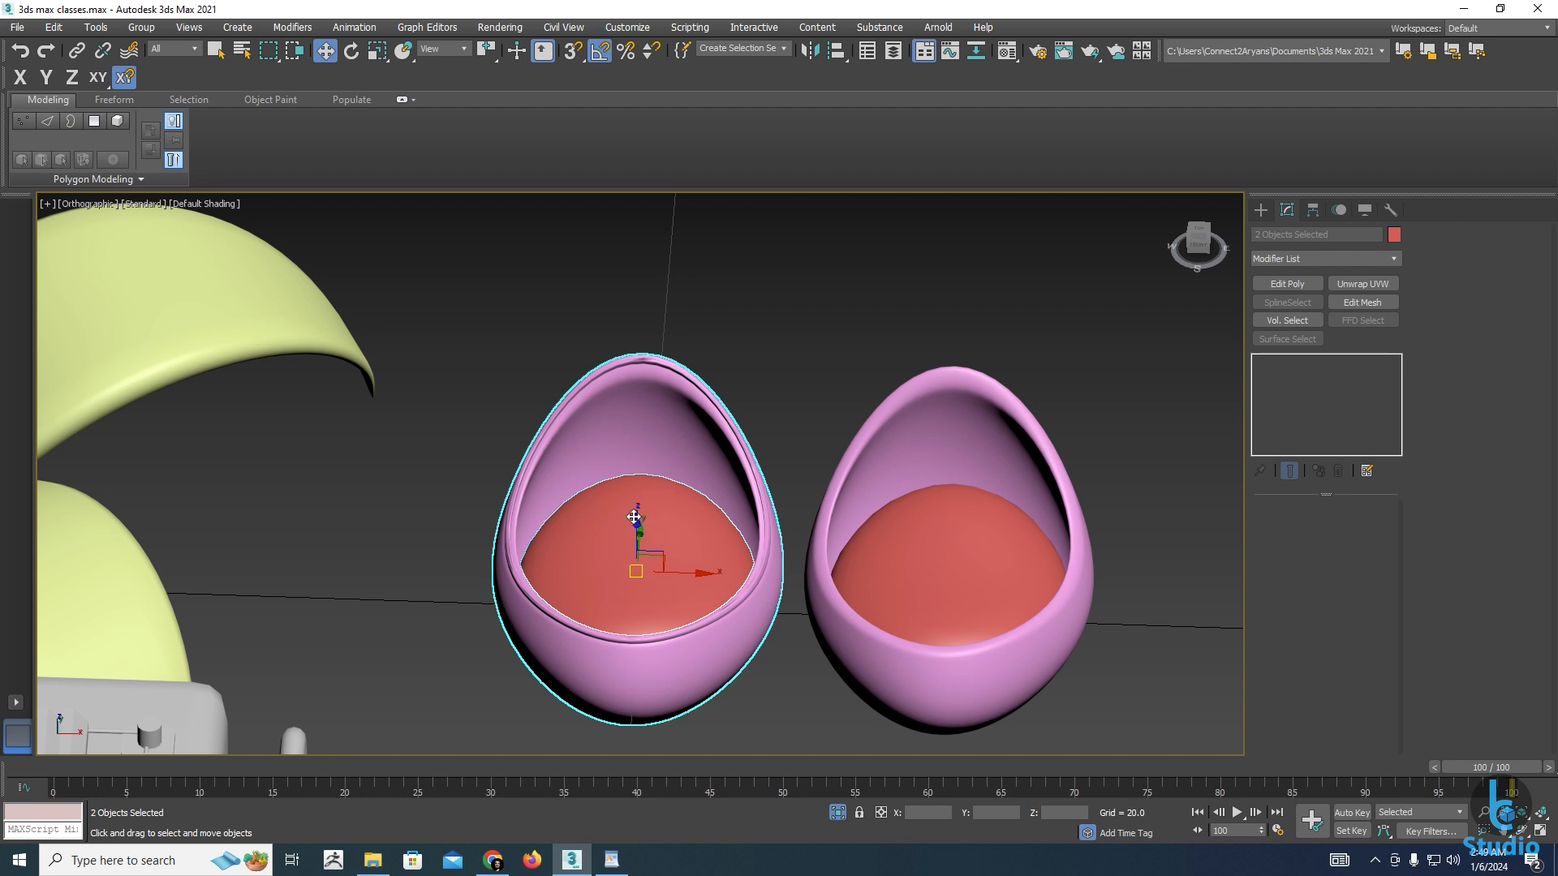
scroll(596, 614, down, 3)
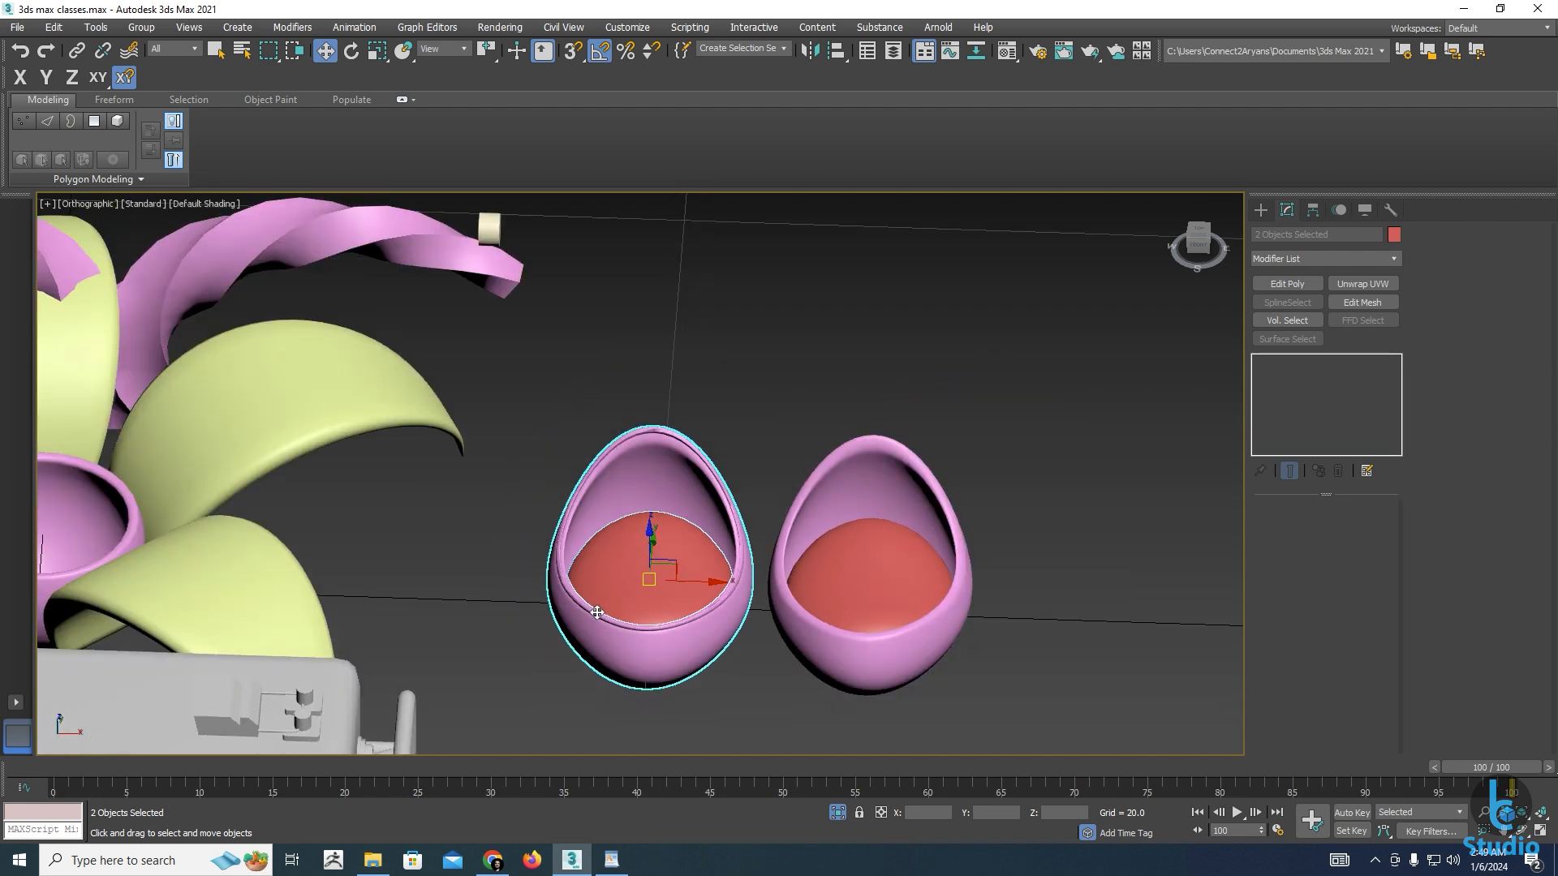